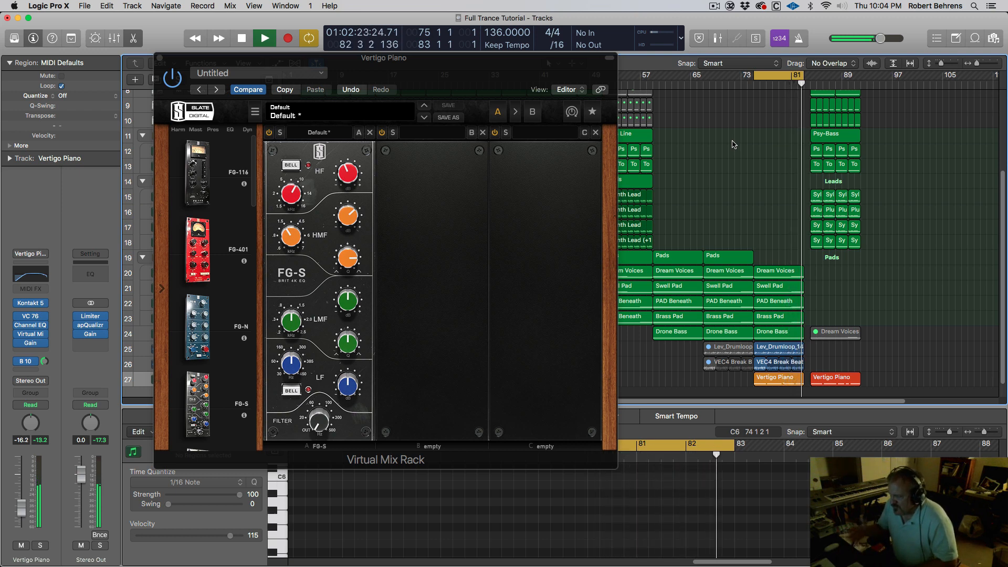
Step: Close the Virtual Mix Rack window and play the Vertigo Piano track soloed over the bar 75 to 83 cycle
{"action": "key", "text": "space"}
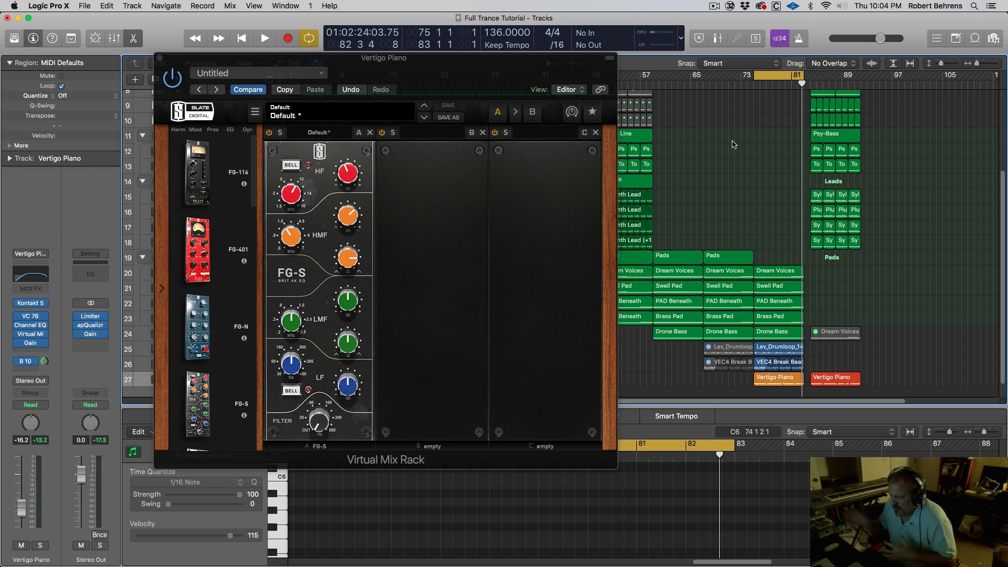
{"action": "left_click", "coordinate": [160, 58]}
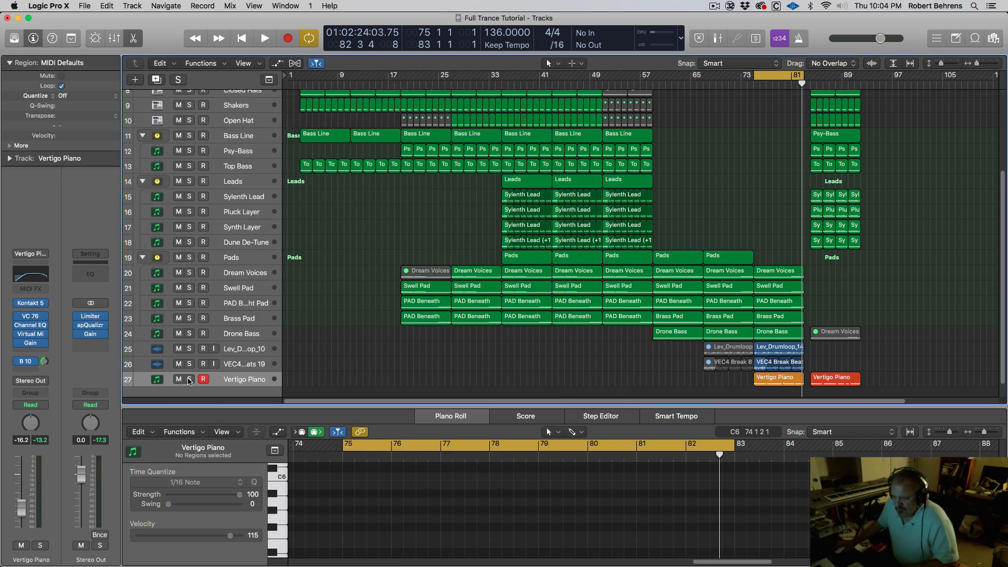
{"action": "left_click", "coordinate": [189, 379]}
{"action": "key", "text": "space"}
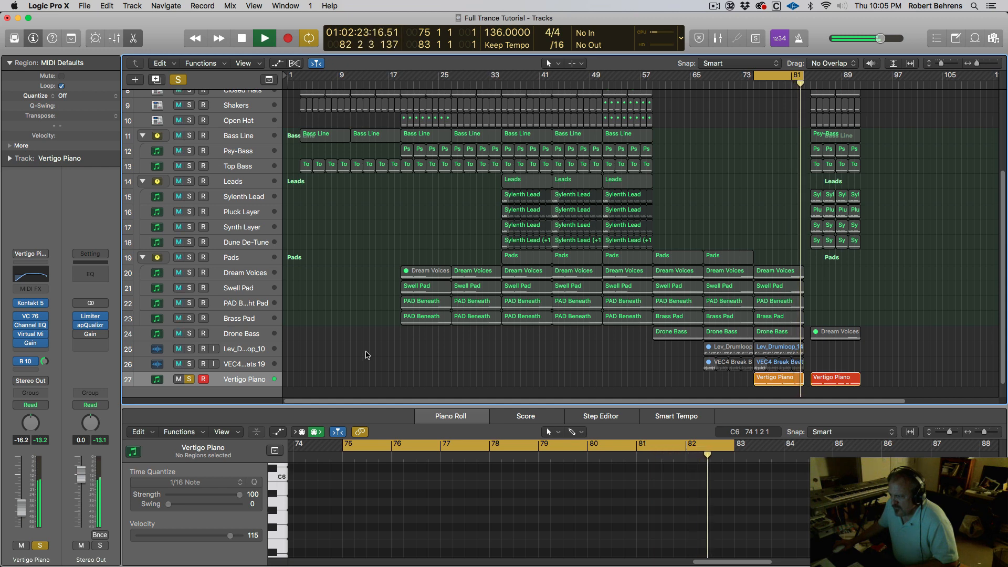
{"action": "key", "text": "space"}
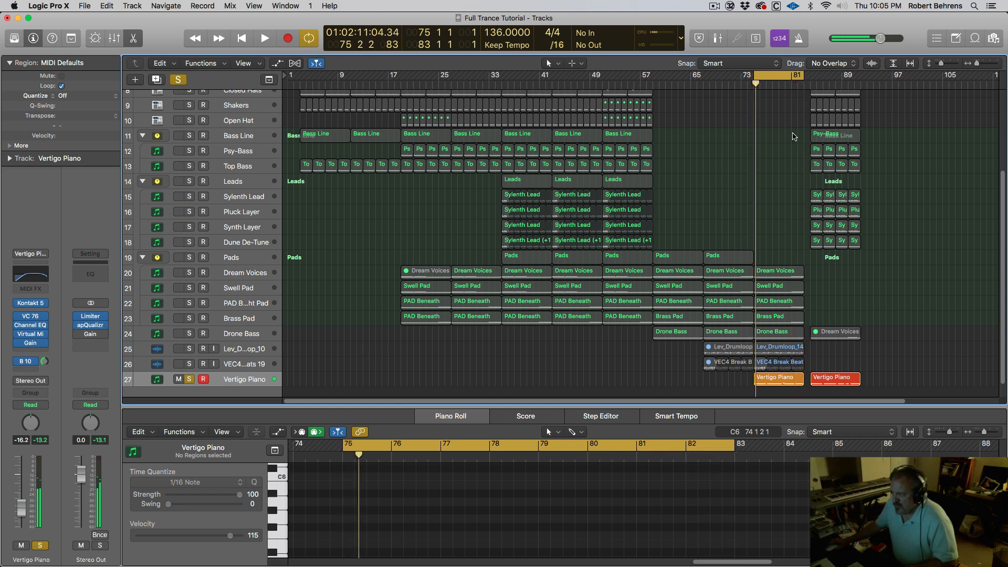
Step: Move the cycle range to bars 84–92 and play the soloed Vertigo Piano part there
{"action": "left_click_drag", "start_coordinate": [774, 77], "coordinate": [831, 80]}
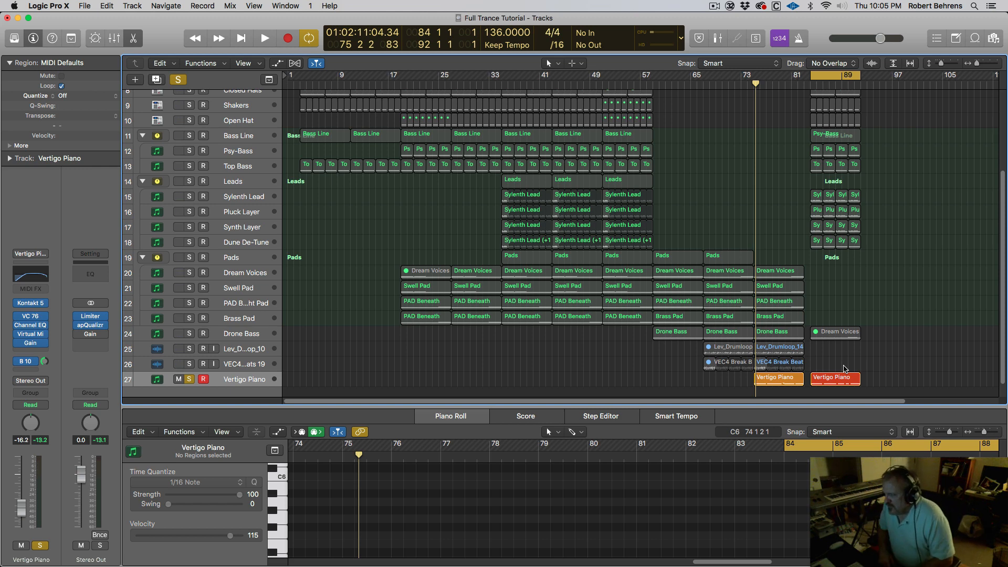
{"action": "key", "text": "space"}
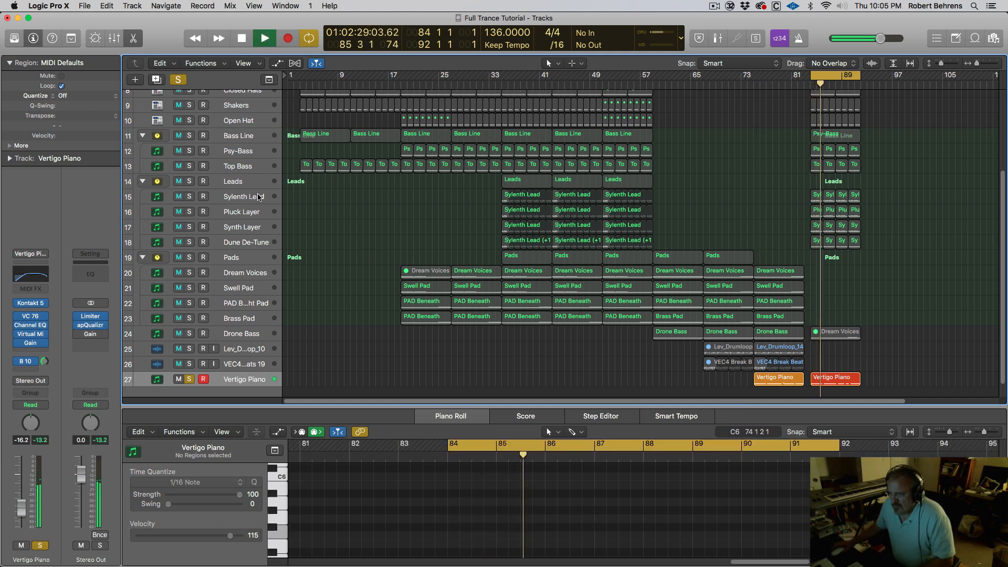
{"action": "key", "text": "space"}
Step: Solo the Kick track along with Vertigo Piano and play the two together within the current cycle
{"action": "scroll", "coordinate": [191, 125], "scroll_direction": "up", "scroll_amount": 1}
{"action": "scroll", "coordinate": [193, 125], "scroll_direction": "up", "scroll_amount": 4}
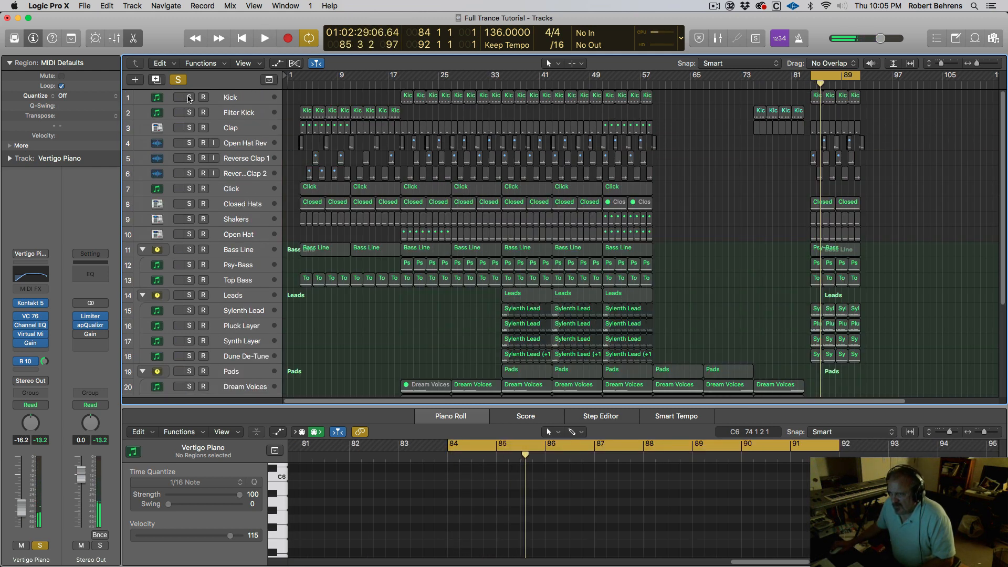
{"action": "left_click", "coordinate": [190, 98]}
{"action": "key", "text": "space"}
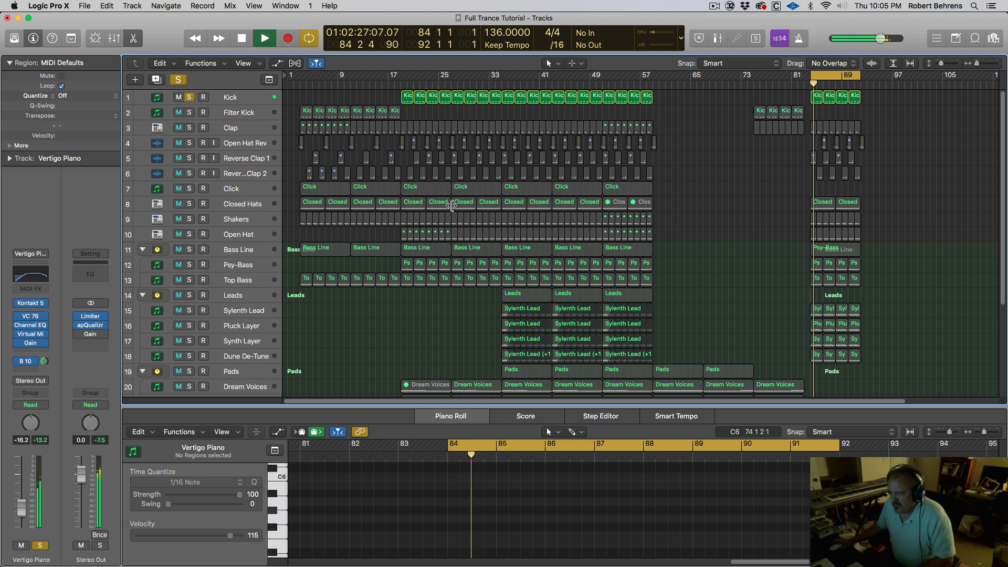
{"action": "scroll", "coordinate": [395, 206], "scroll_direction": "down", "scroll_amount": 2}
{"action": "scroll", "coordinate": [395, 206], "scroll_direction": "down", "scroll_amount": 4}
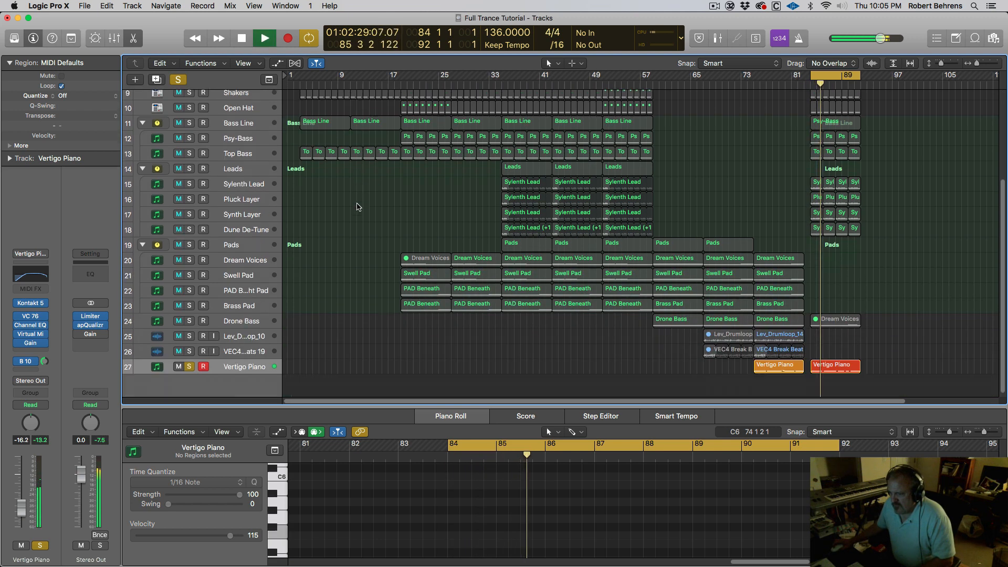
{"action": "key", "text": "space"}
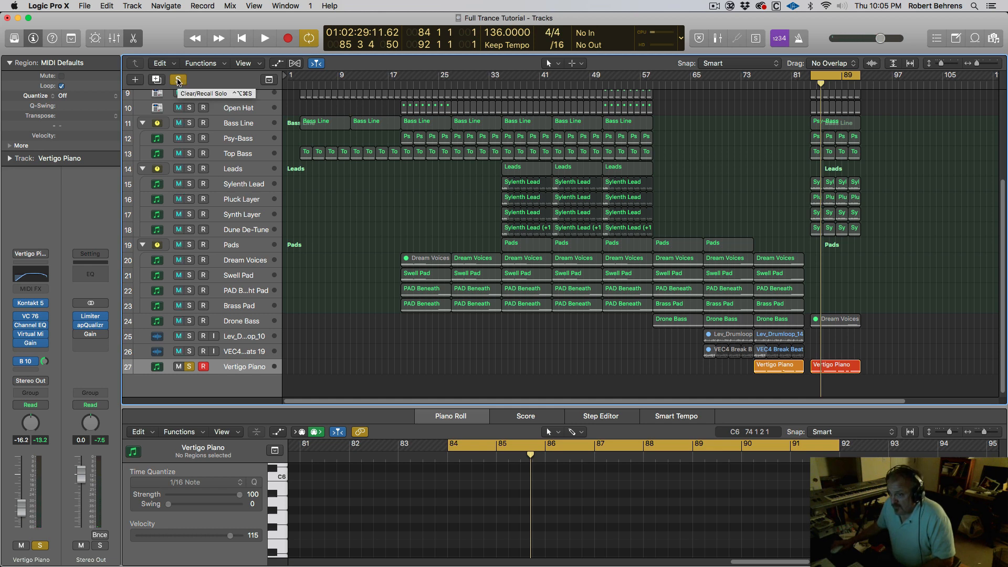
Step: Clear all track solos and play the full mix within the bar 84 to 92 cycle
{"action": "left_click", "coordinate": [178, 79]}
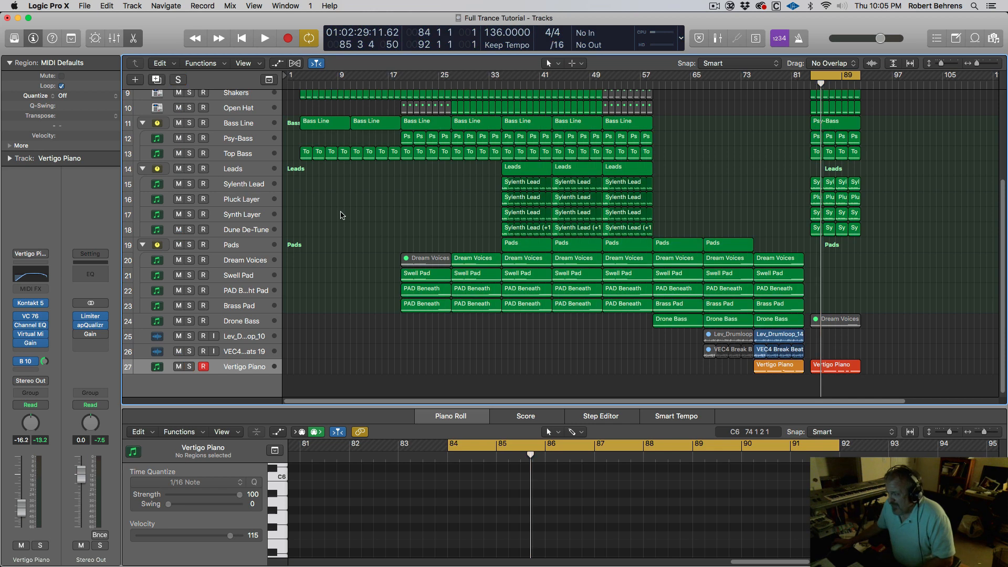
{"action": "key", "text": "space"}
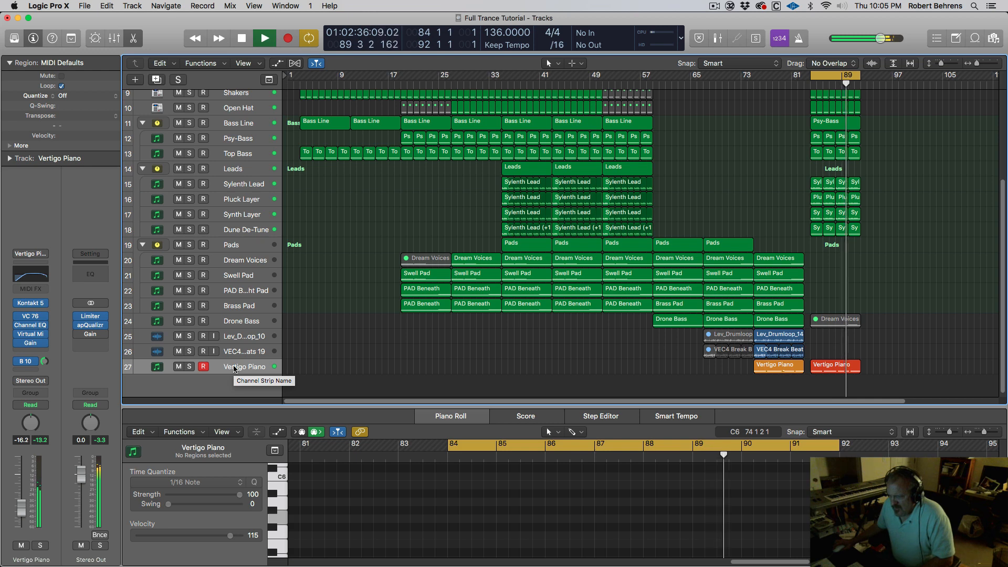
{"action": "key", "text": "space"}
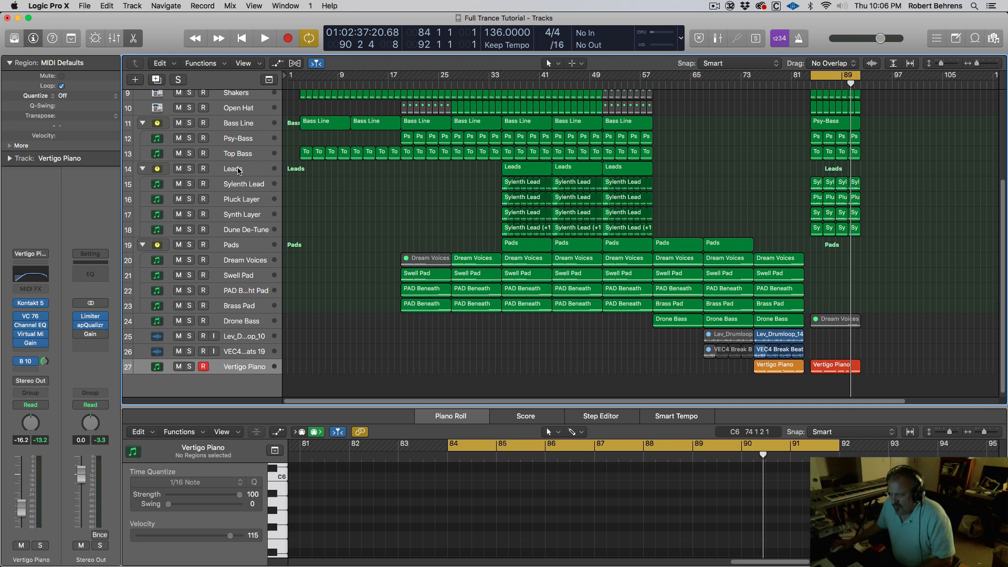
Step: Show the Vertigo Piano region at bar 75 in the Piano Roll and move the cycle range back to bars 75–83
{"action": "left_click", "coordinate": [238, 171]}
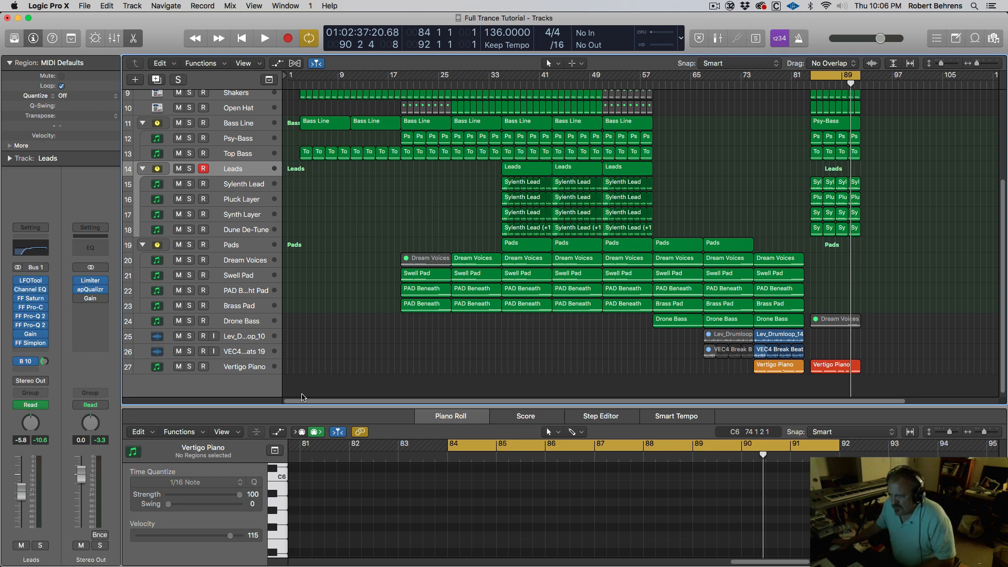
{"action": "left_click", "coordinate": [760, 370]}
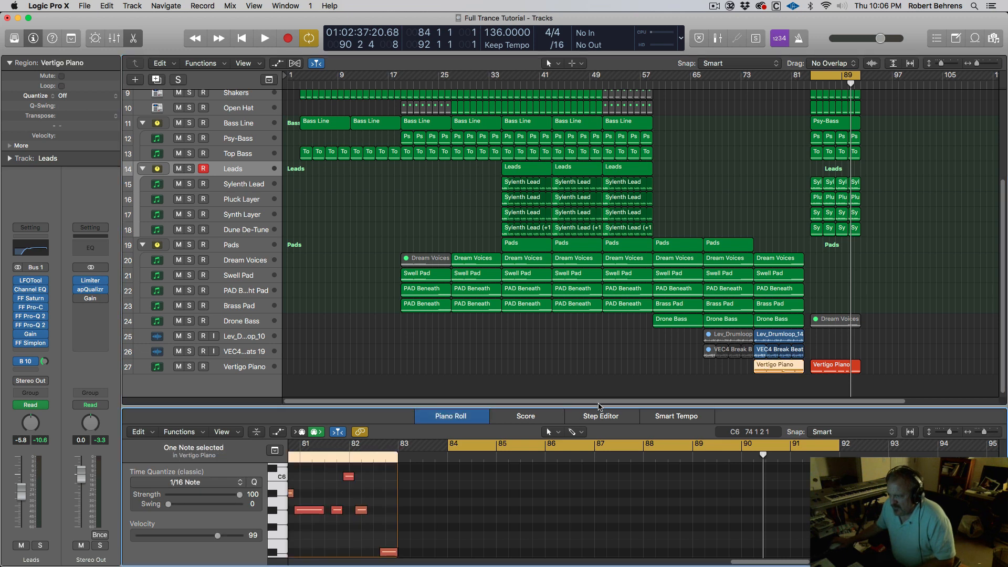
{"action": "left_click_drag", "start_coordinate": [599, 406], "coordinate": [599, 198]}
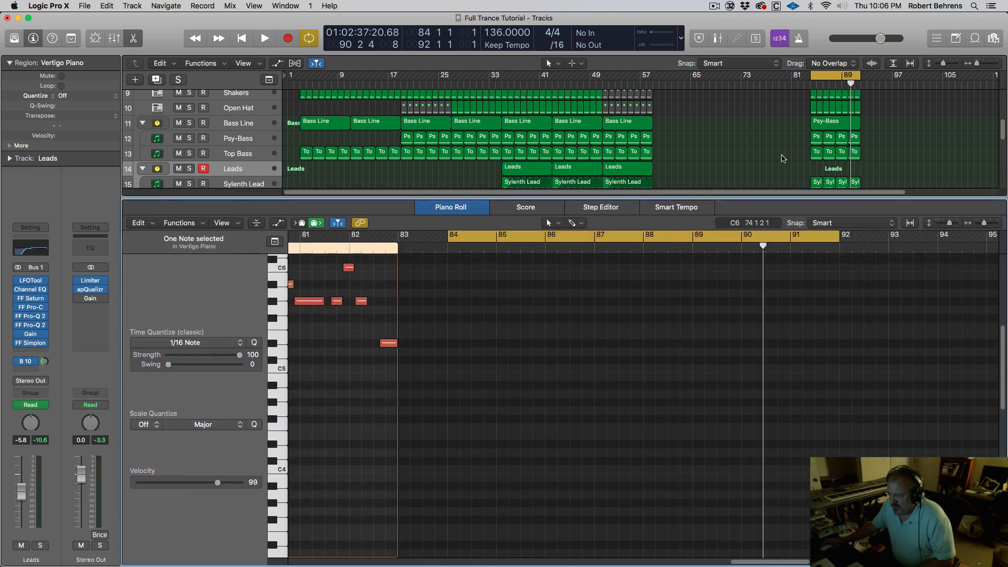
{"action": "left_click_drag", "start_coordinate": [766, 194], "coordinate": [773, 332]}
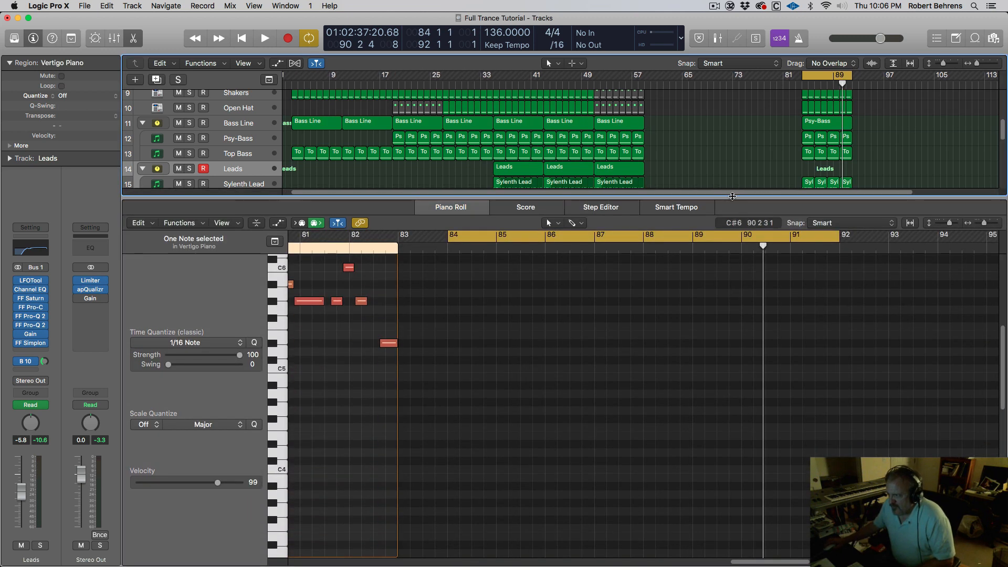
{"action": "left_click_drag", "start_coordinate": [732, 196], "coordinate": [761, 402]}
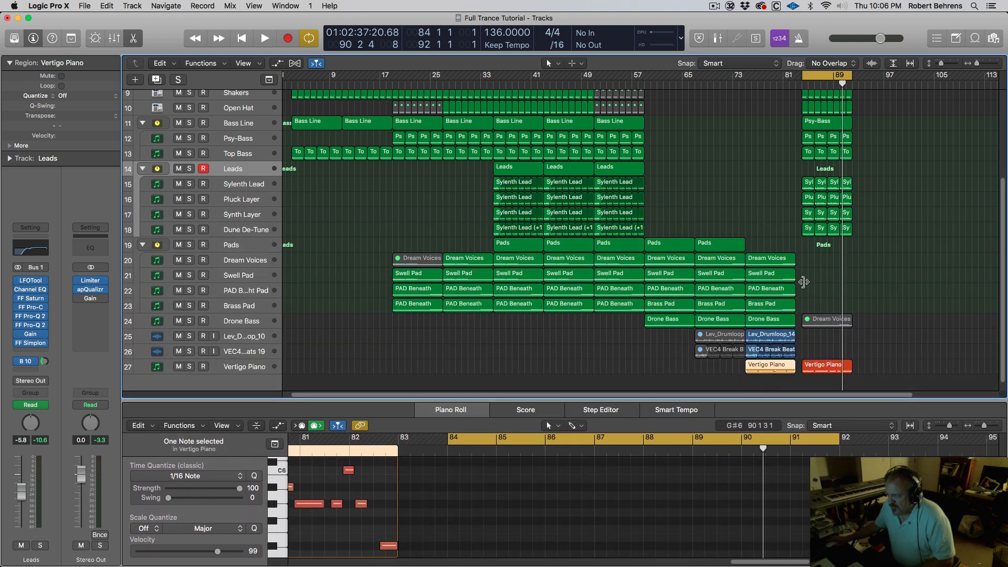
{"action": "left_click_drag", "start_coordinate": [812, 78], "coordinate": [761, 80]}
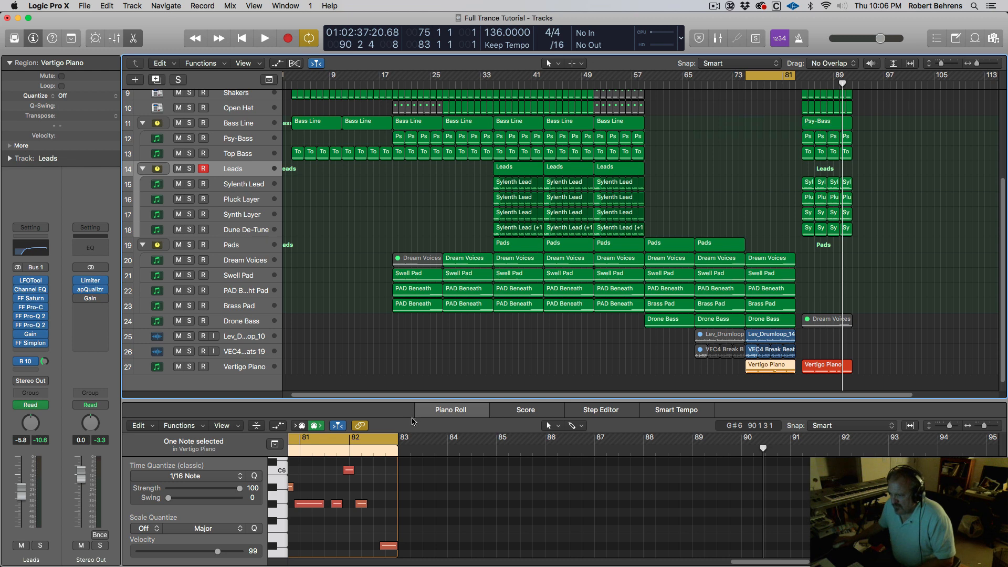
Step: Enlarge the Piano Roll to show all the Vertigo Piano notes and play through the cycled region
{"action": "scroll", "coordinate": [418, 464], "scroll_direction": "left", "scroll_amount": 6}
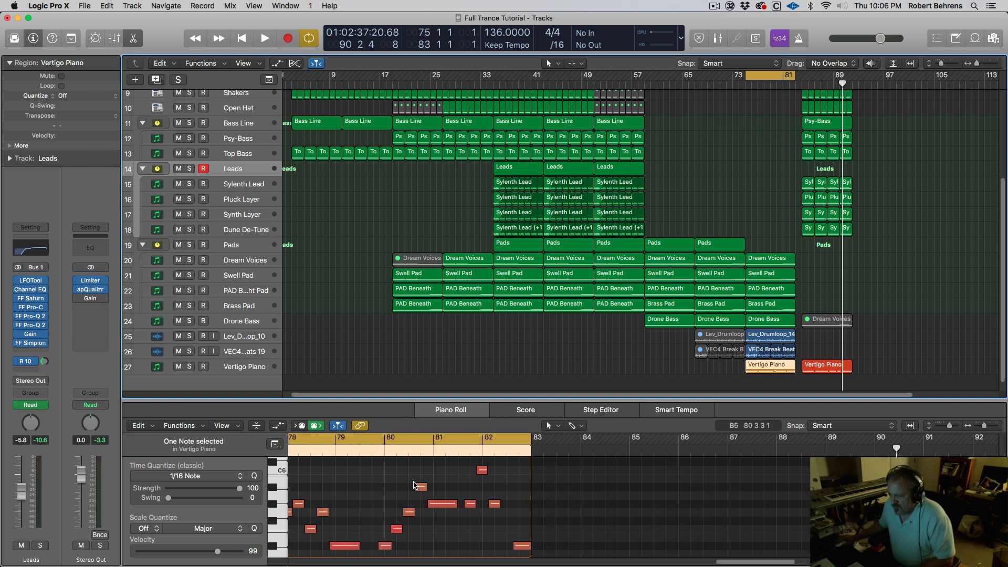
{"action": "left_click_drag", "start_coordinate": [429, 401], "coordinate": [430, 194]}
{"action": "scroll", "coordinate": [517, 272], "scroll_direction": "left", "scroll_amount": 8}
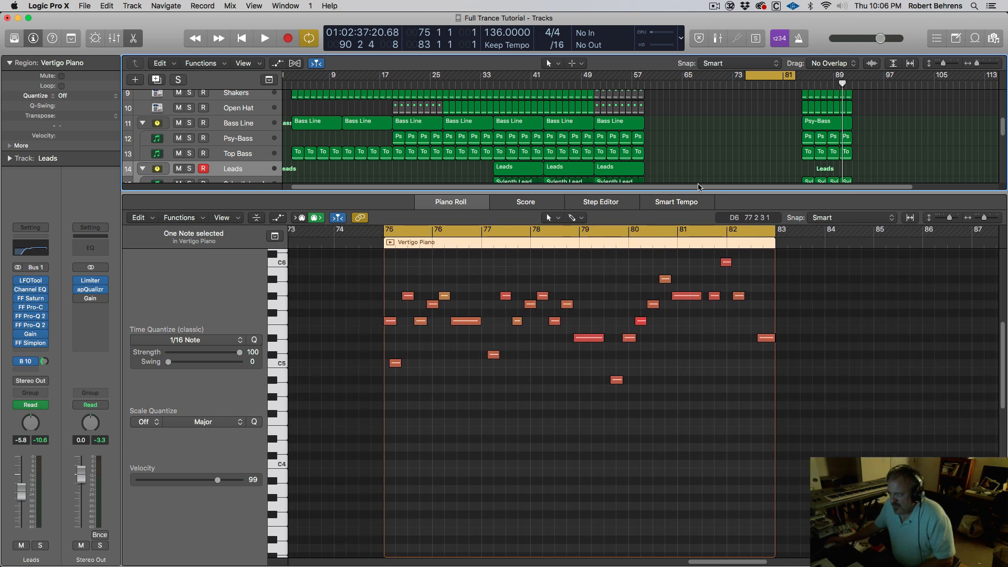
{"action": "key", "text": "space"}
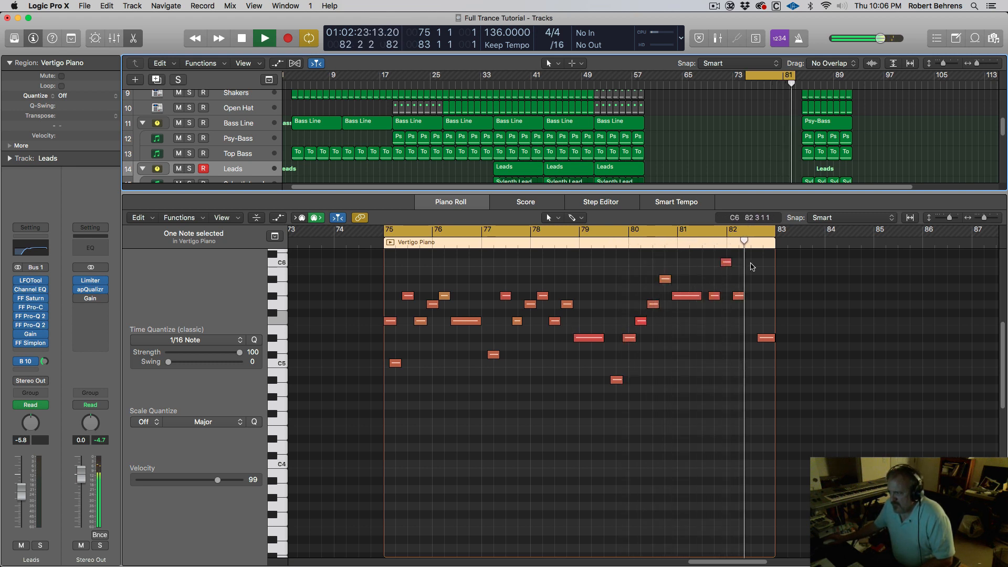
{"action": "key", "text": "space"}
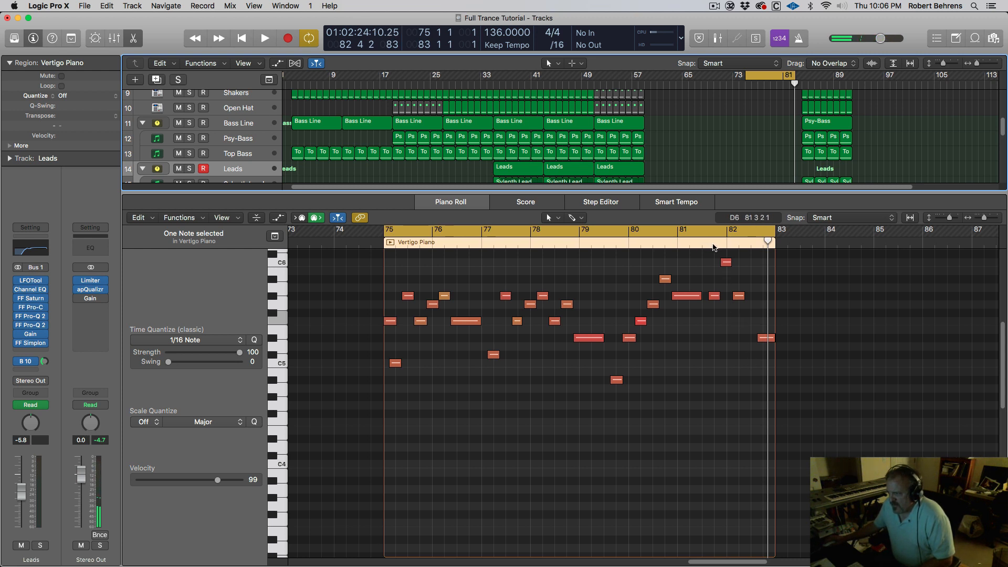
Step: Turn off cycling and play from late in bar 81 past the end of the Vertigo Piano region
{"action": "left_click", "coordinate": [684, 232]}
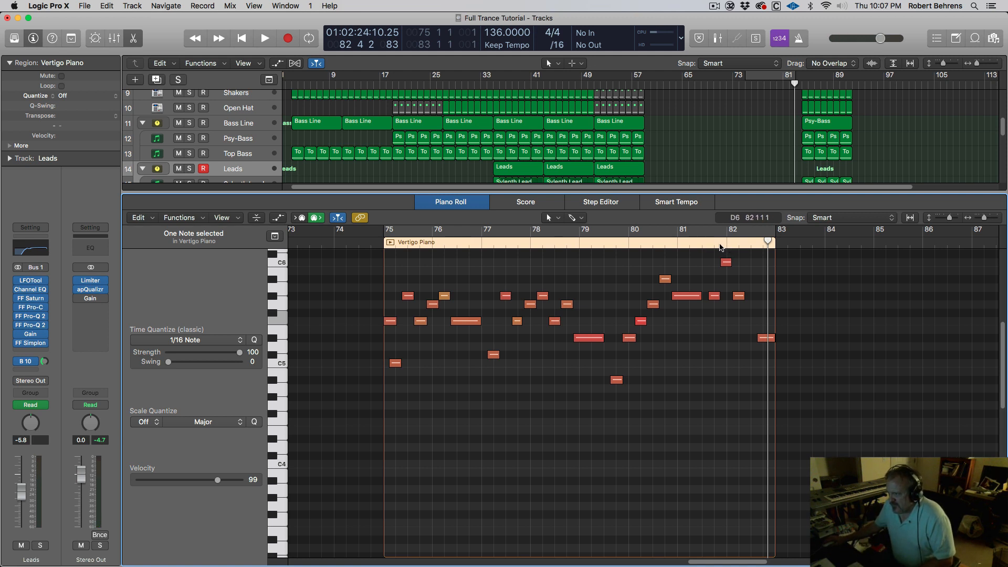
{"action": "left_click", "coordinate": [712, 245]}
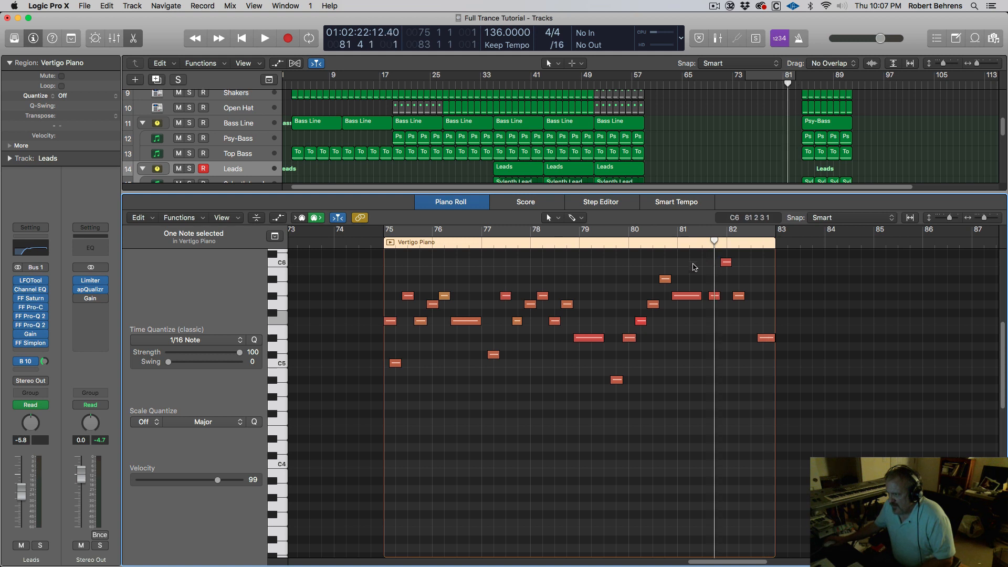
{"action": "key", "text": "space"}
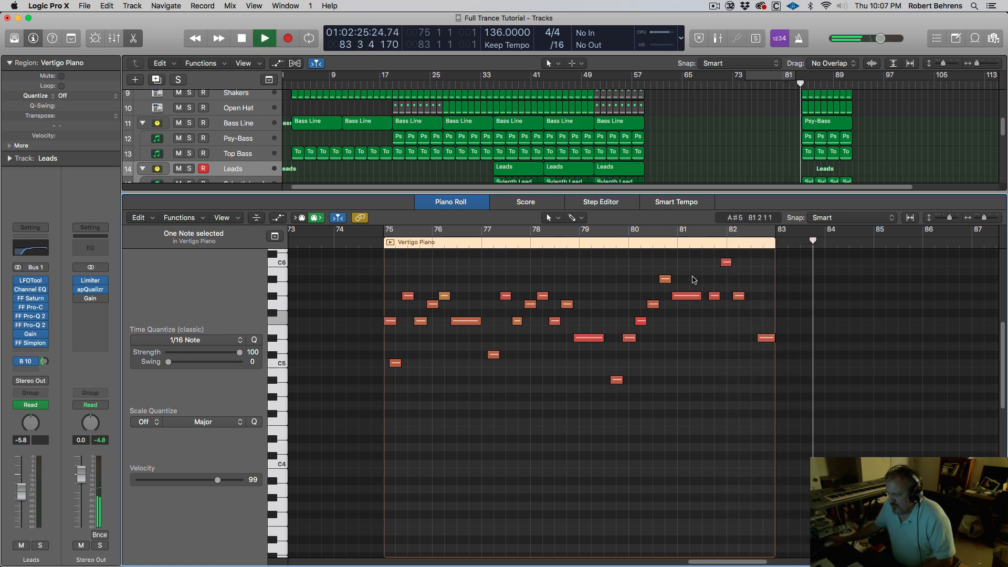
{"action": "key", "text": "space"}
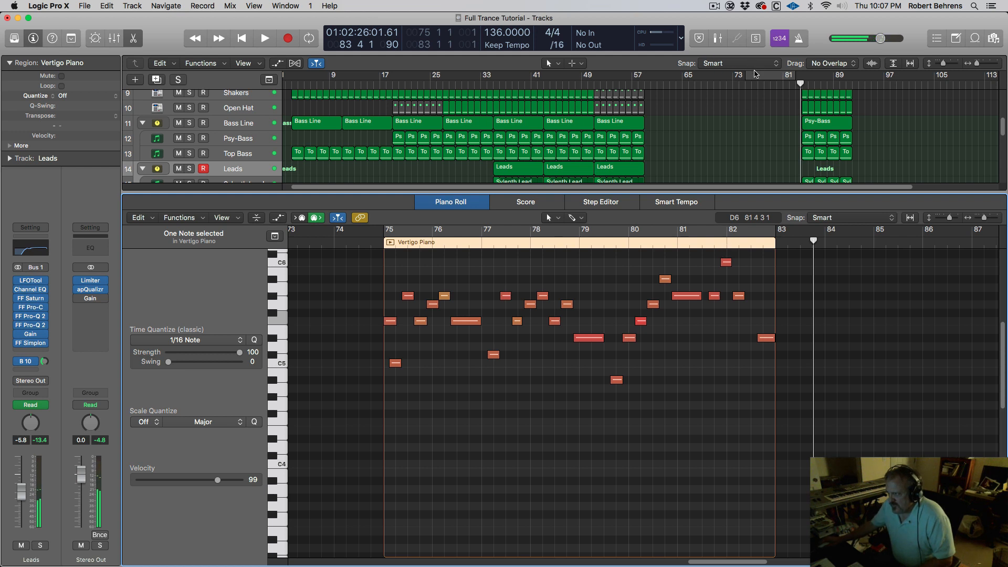
Step: Turn cycling back on and play across the loop point of bars 75–83
{"action": "key", "text": "c"}
{"action": "key", "text": "space"}
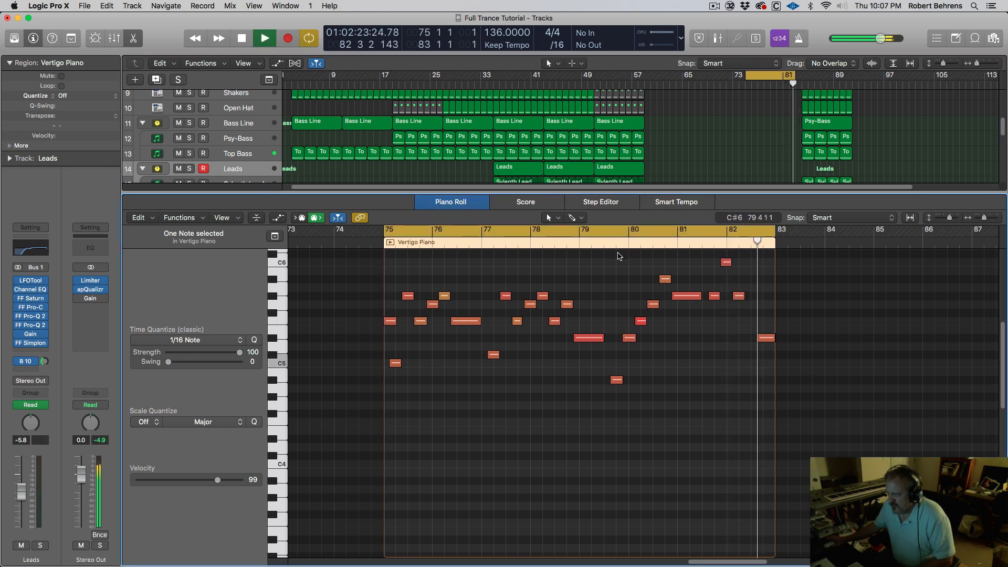
{"action": "key", "text": "space"}
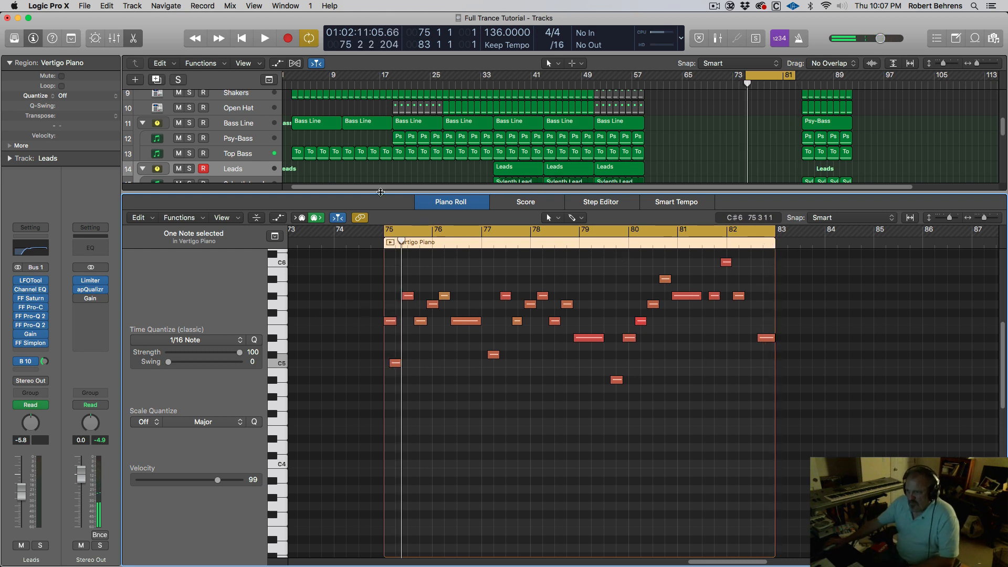
Step: Shrink the Piano Roll, select the Vertigo Piano track and view its saved channel strip settings without changing the setting
{"action": "left_click_drag", "start_coordinate": [386, 195], "coordinate": [389, 393]}
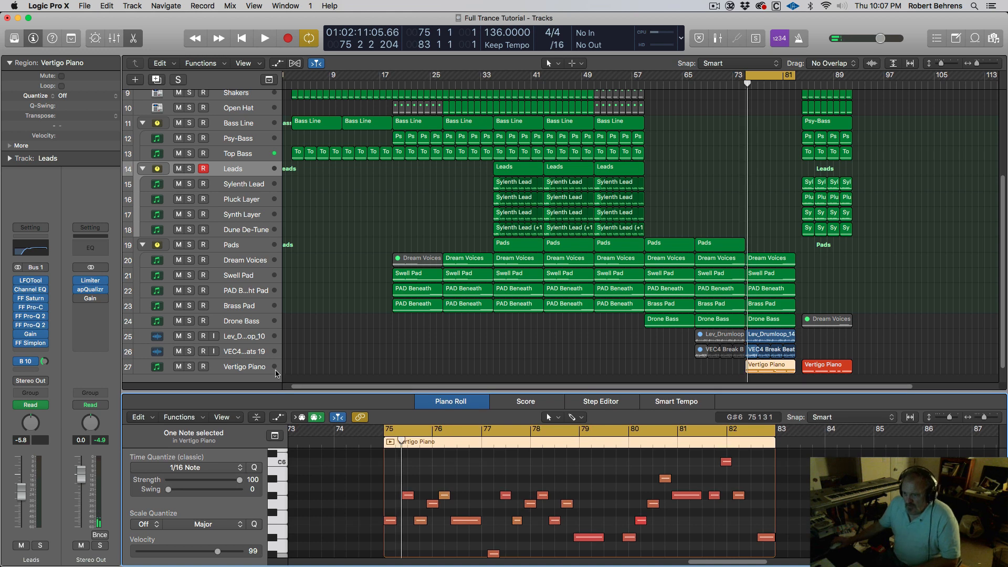
{"action": "left_click", "coordinate": [254, 367]}
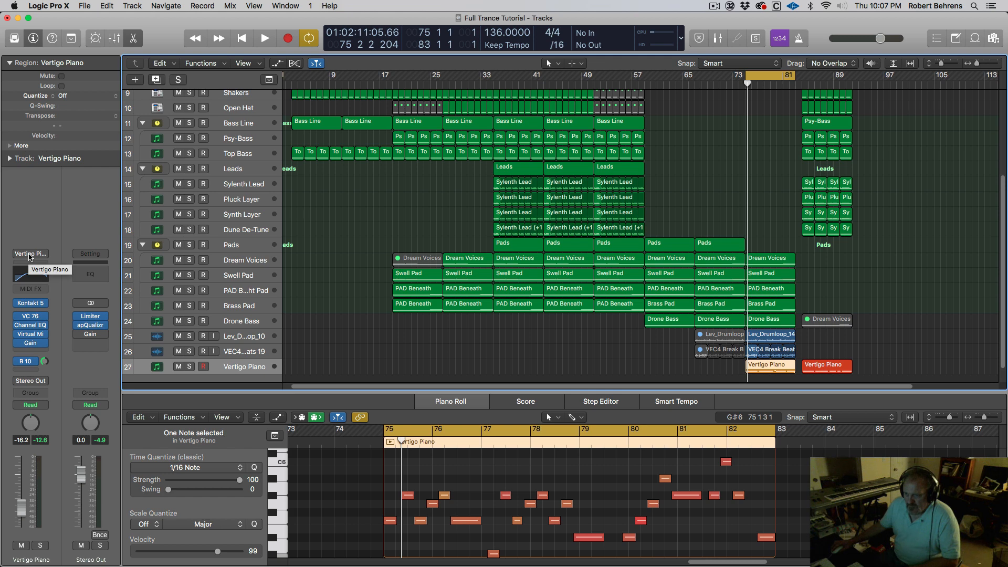
{"action": "left_click", "coordinate": [30, 254]}
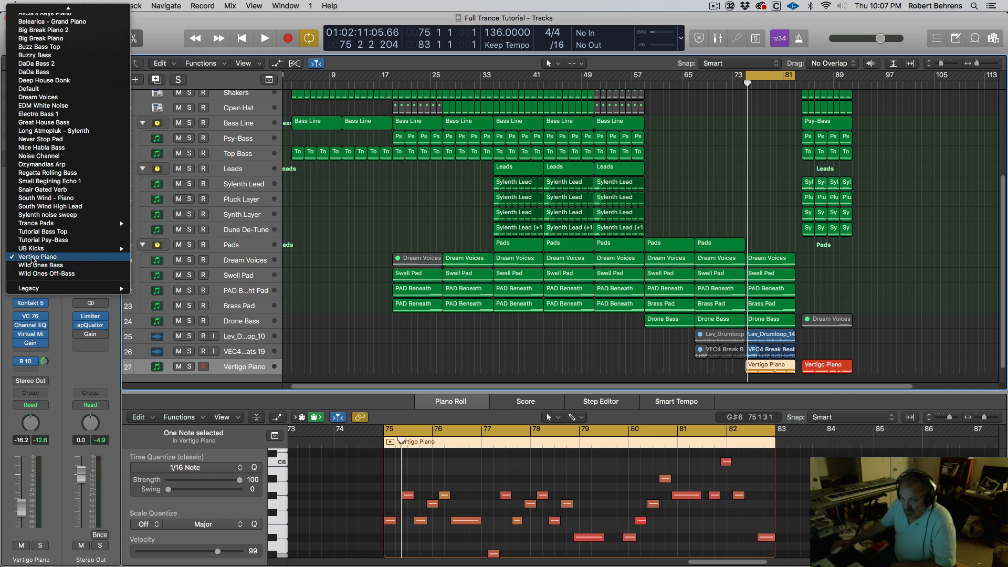
{"action": "left_click", "coordinate": [64, 332]}
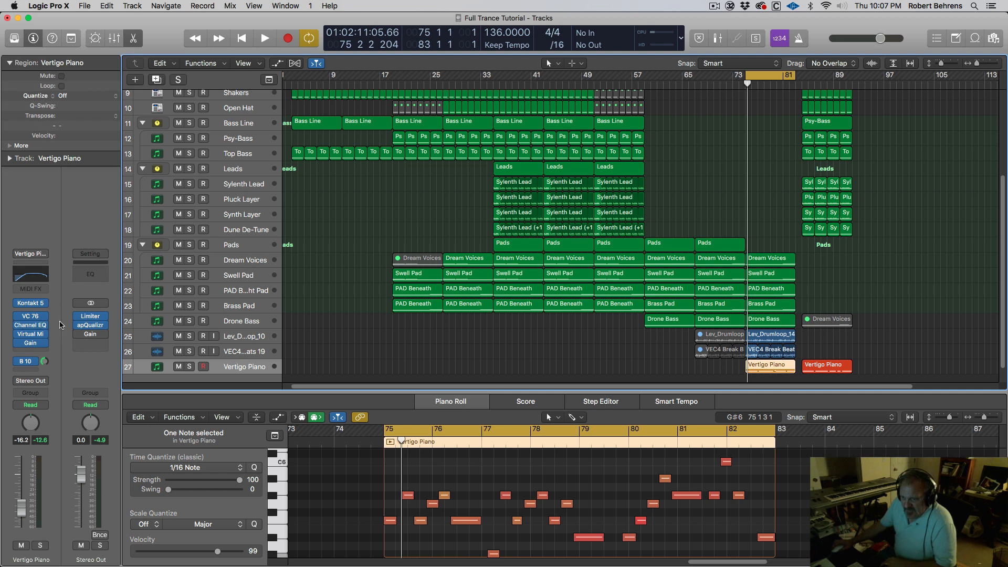
Step: Open the Vertigo Piano track's Kontakt 5 instrument and move its window clear of the channel strip
{"action": "mouse_move", "coordinate": [32, 306]}
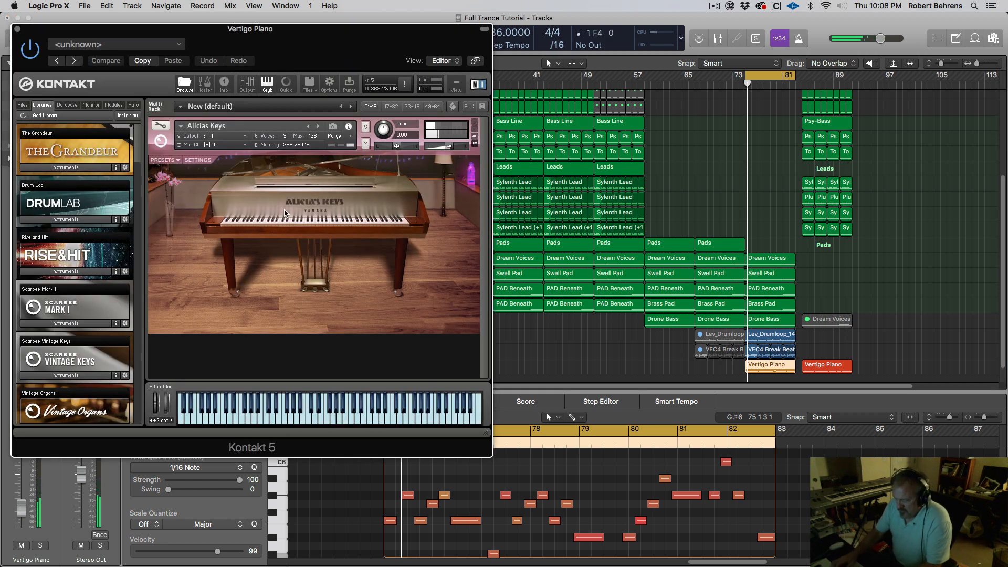
{"action": "left_click_drag", "start_coordinate": [55, 36], "coordinate": [484, 54]}
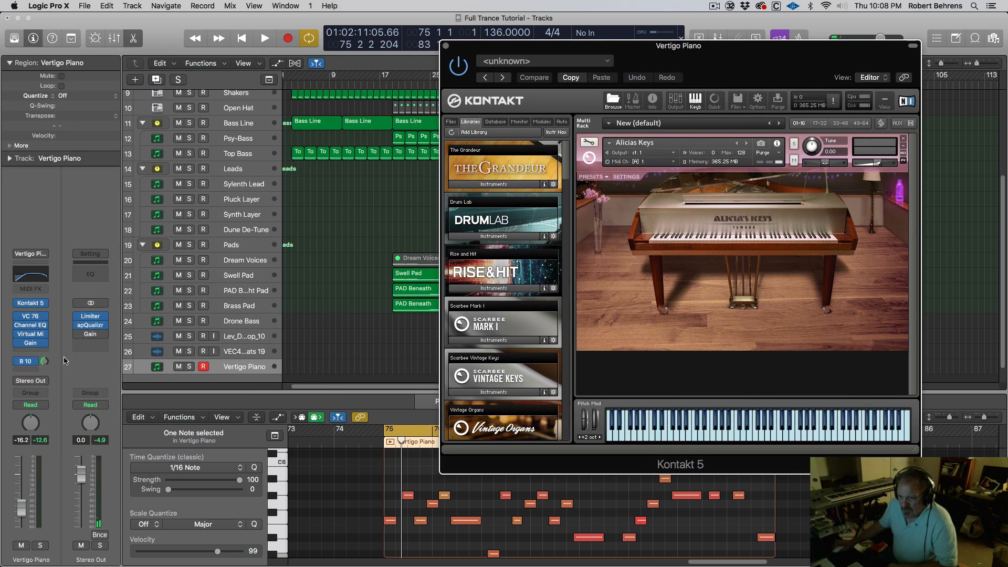
Step: Show the Vertigo Piano's Bus 10 reverb channel and inspect the piano's VC 76 compressor and Channel EQ settings, closing the EQ
{"action": "left_click", "coordinate": [28, 362]}
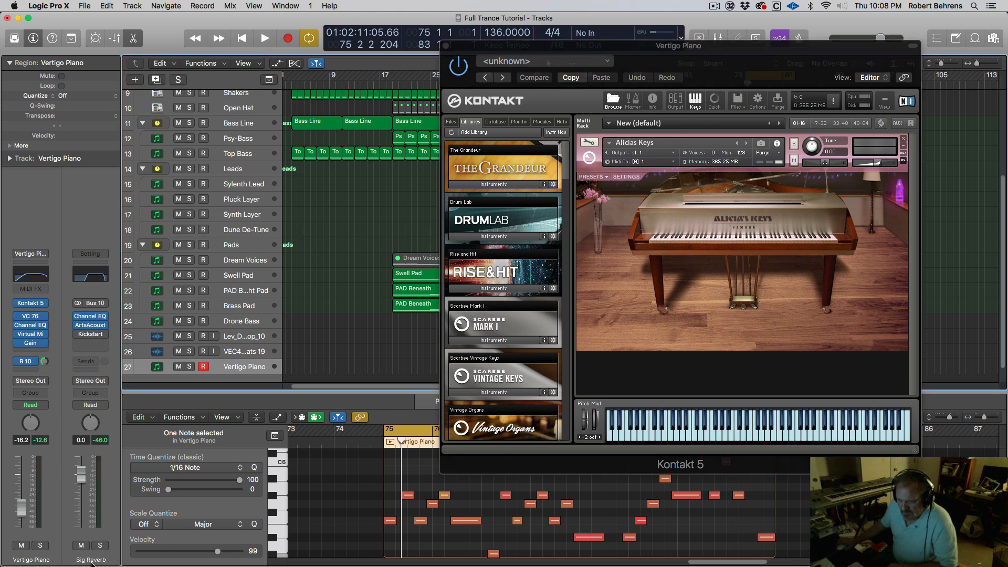
{"action": "left_click", "coordinate": [31, 318]}
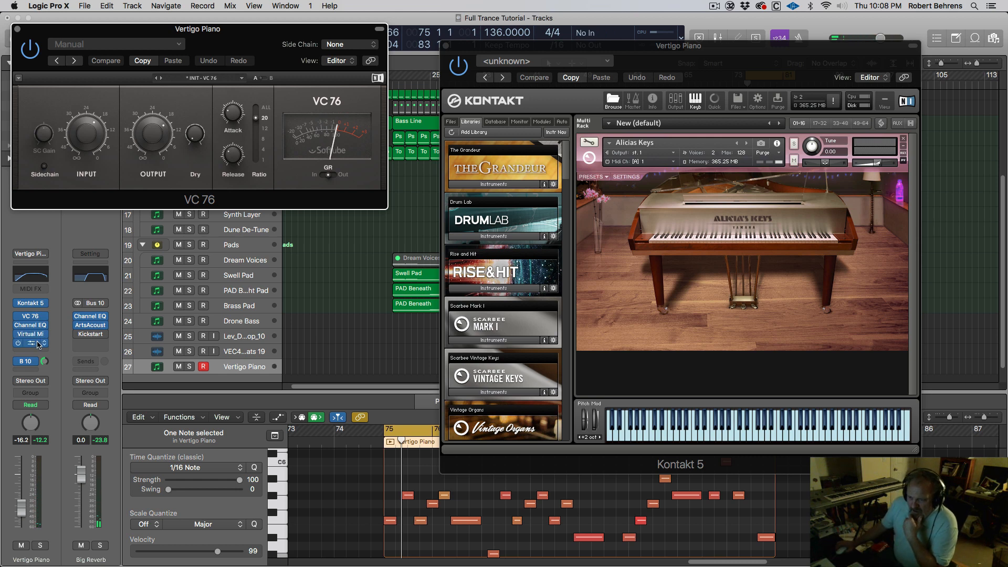
{"action": "left_click", "coordinate": [31, 326]}
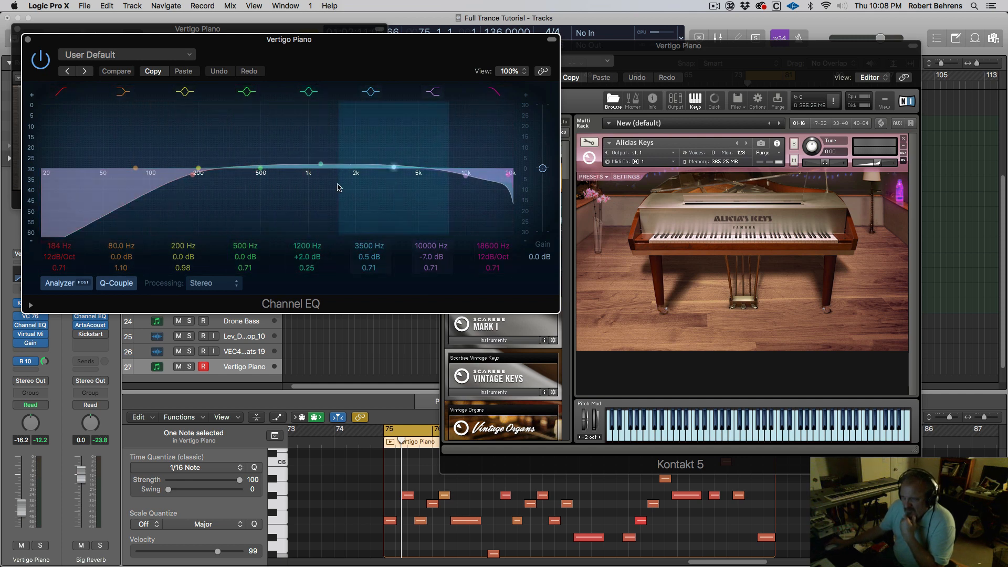
{"action": "left_click", "coordinate": [28, 40]}
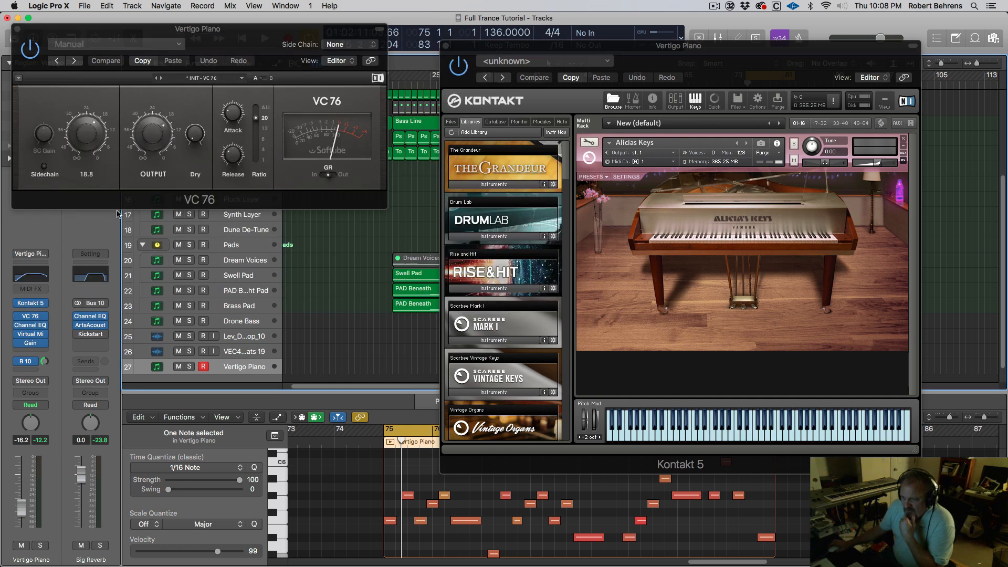
Step: Examine the piano's Virtual Mix Rack and VC 76 settings, and close all open plug-in and instrument windows
{"action": "left_click", "coordinate": [31, 337]}
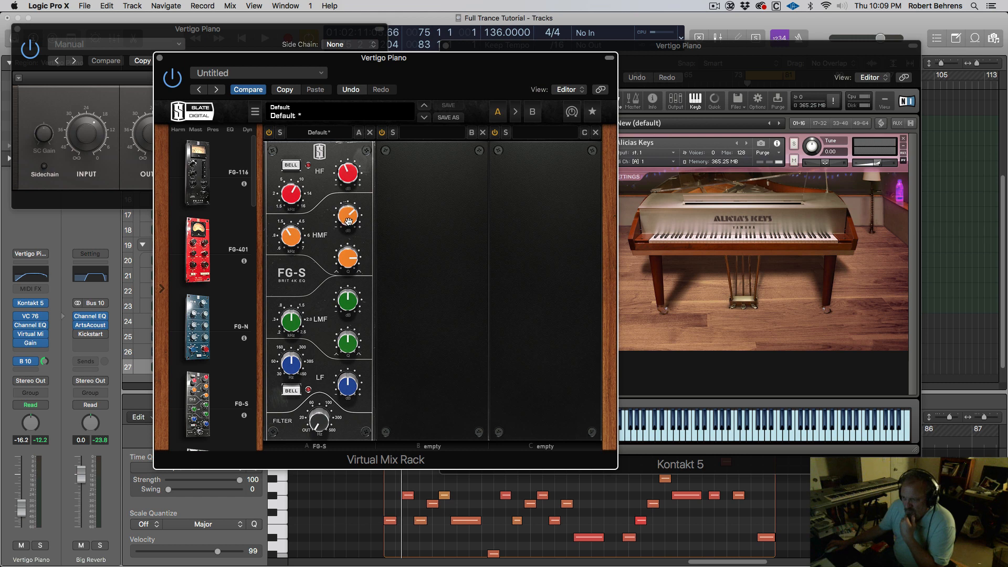
{"action": "mouse_move", "coordinate": [348, 218]}
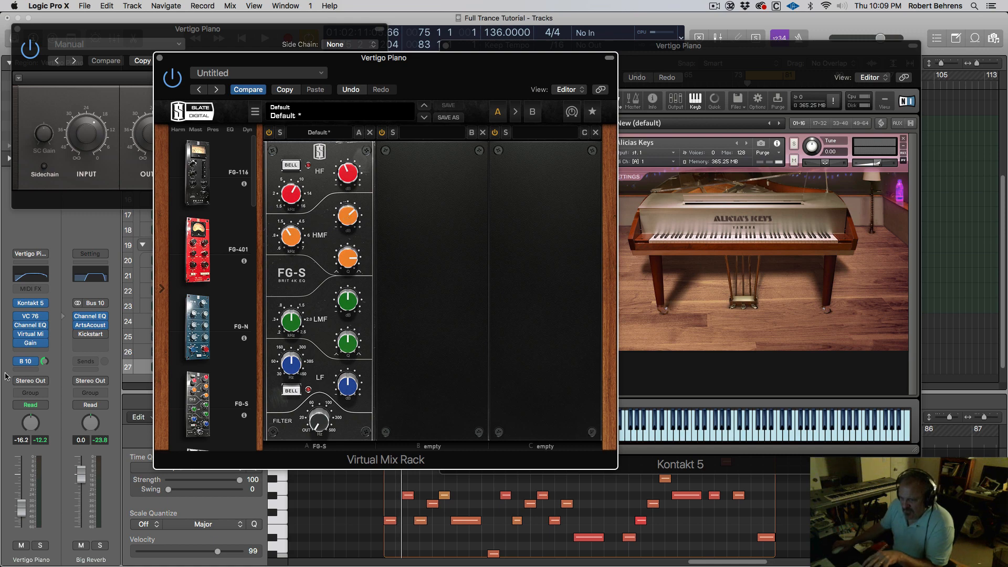
{"action": "left_click", "coordinate": [118, 104]}
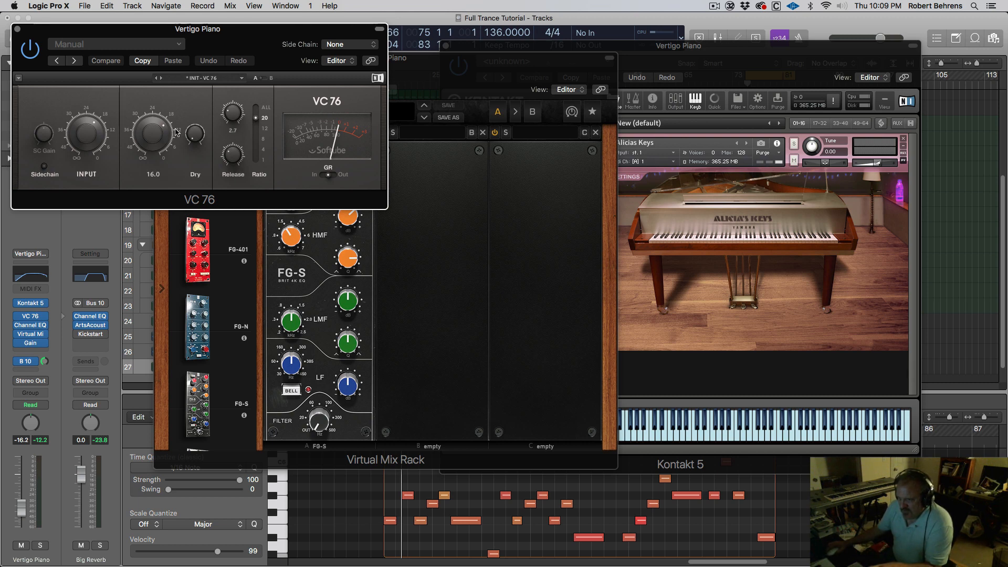
{"action": "left_click", "coordinate": [422, 60]}
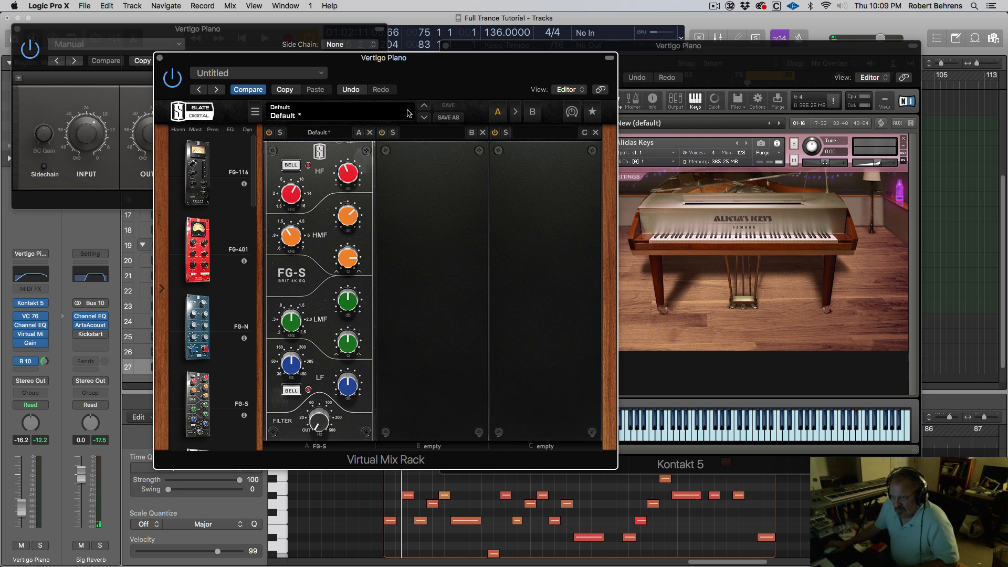
{"action": "left_click", "coordinate": [159, 57]}
{"action": "left_click", "coordinate": [18, 29]}
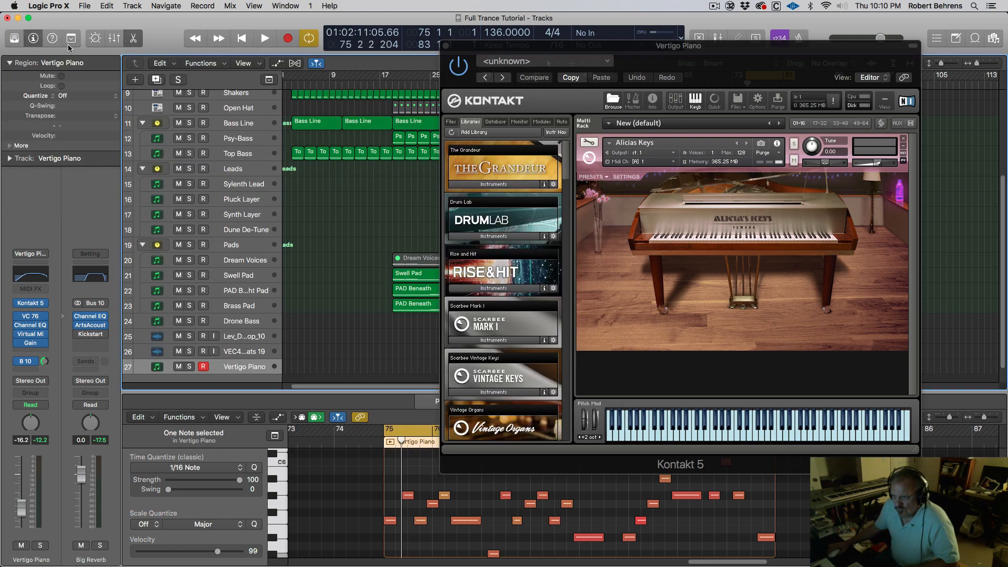
{"action": "left_click", "coordinate": [446, 47]}
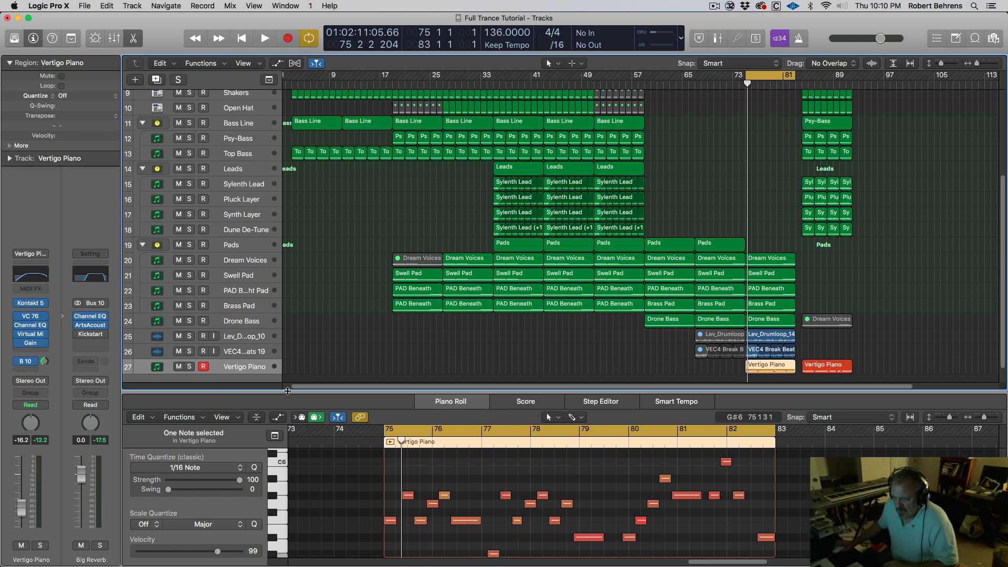
Step: Enlarge the Piano Roll, play the Vertigo Piano region from bar 75 to bar 76, and shrink the editor again
{"action": "left_click_drag", "start_coordinate": [288, 391], "coordinate": [288, 282]}
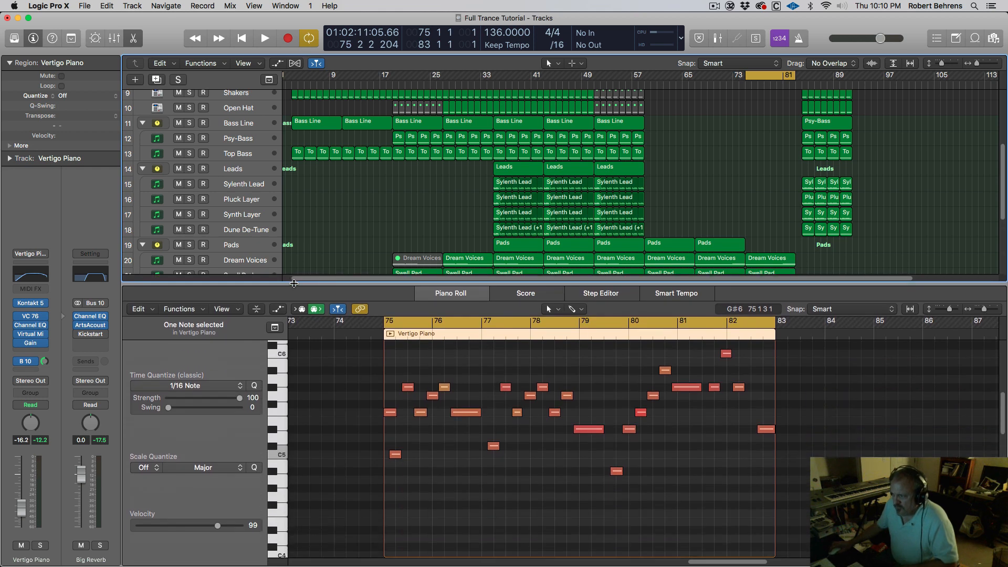
{"action": "key", "text": "space"}
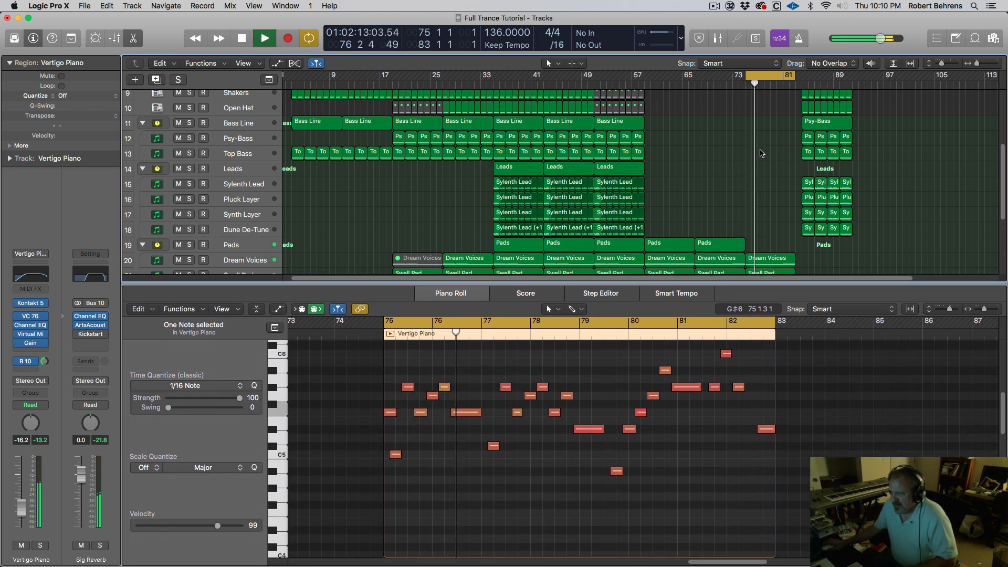
{"action": "key", "text": "space"}
{"action": "left_click_drag", "start_coordinate": [395, 283], "coordinate": [420, 400]}
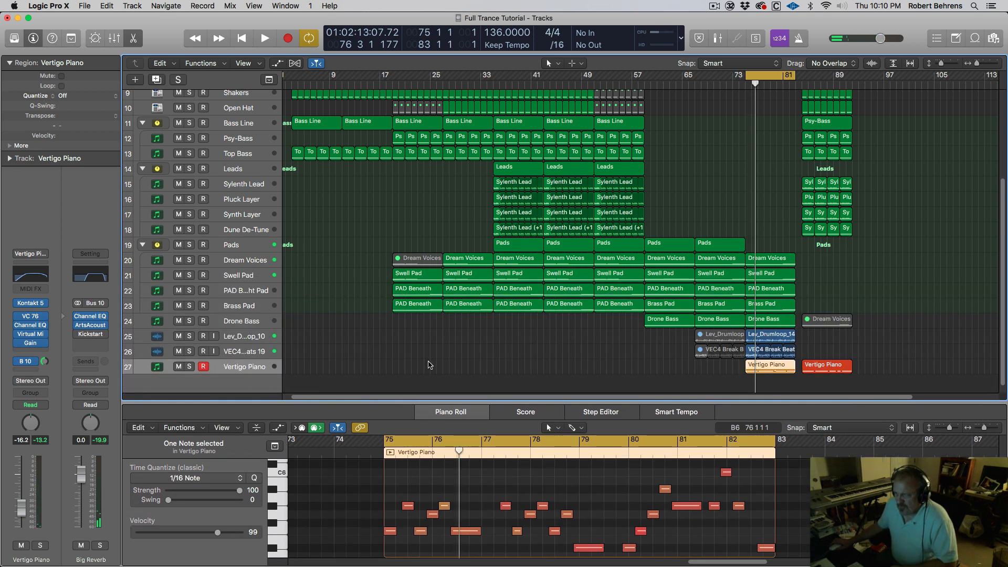
Step: Solo the Bass Line track stack and set the cycle range to its seven consecutive regions, bars 3–59
{"action": "left_click", "coordinate": [759, 77]}
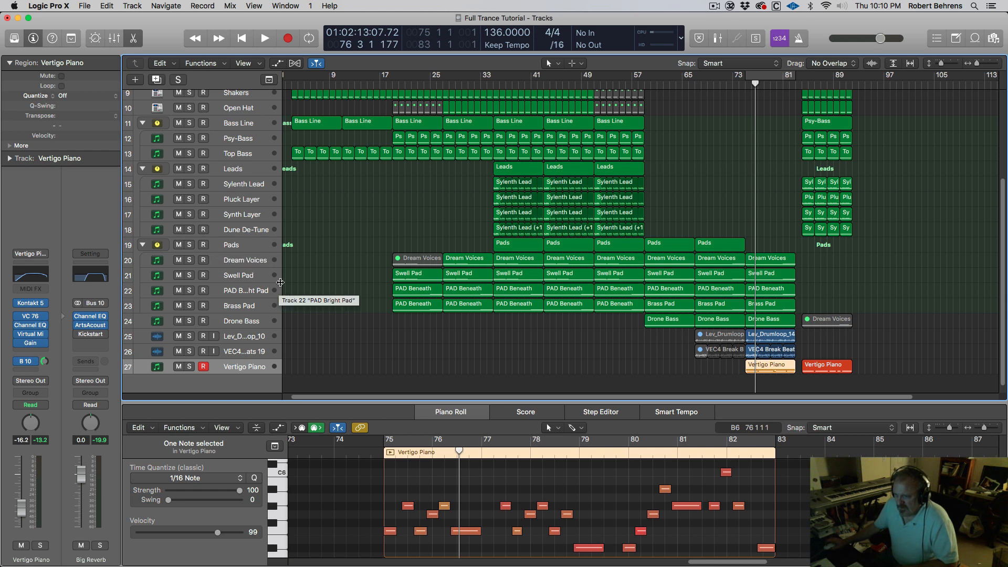
{"action": "scroll", "coordinate": [280, 283], "scroll_direction": "up", "scroll_amount": 1}
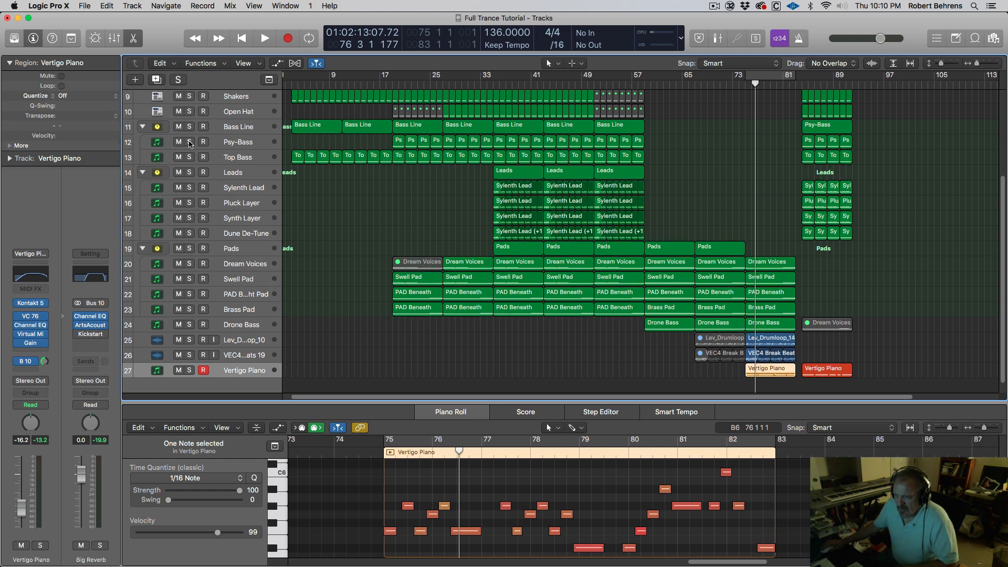
{"action": "left_click", "coordinate": [189, 127]}
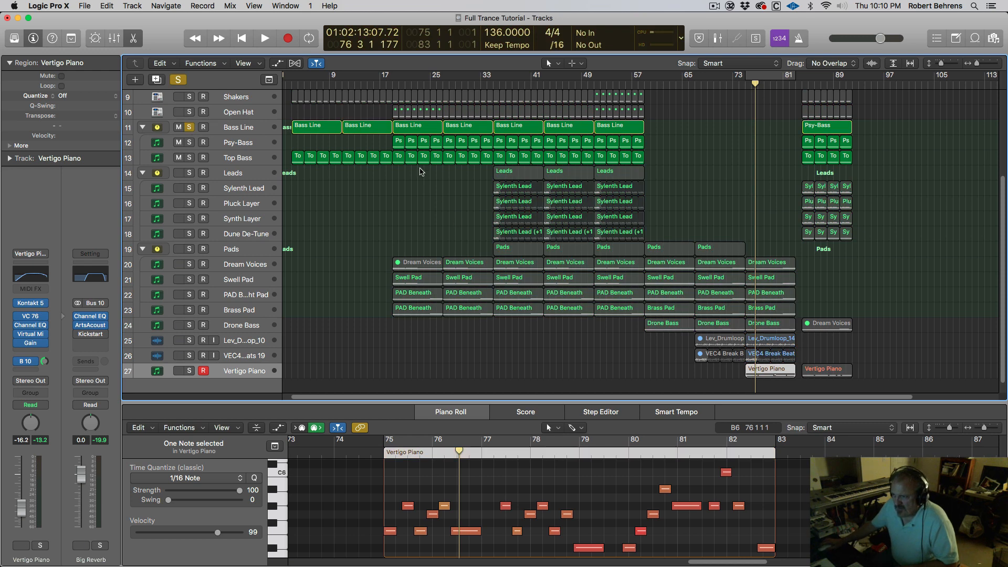
{"action": "left_click_drag", "start_coordinate": [654, 126], "coordinate": [309, 126]}
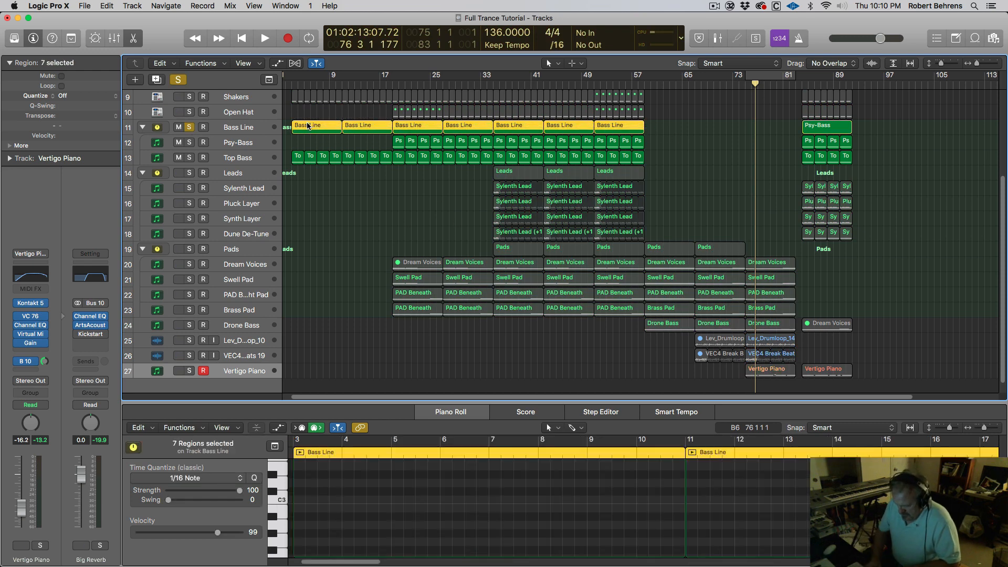
{"action": "key", "text": "u"}
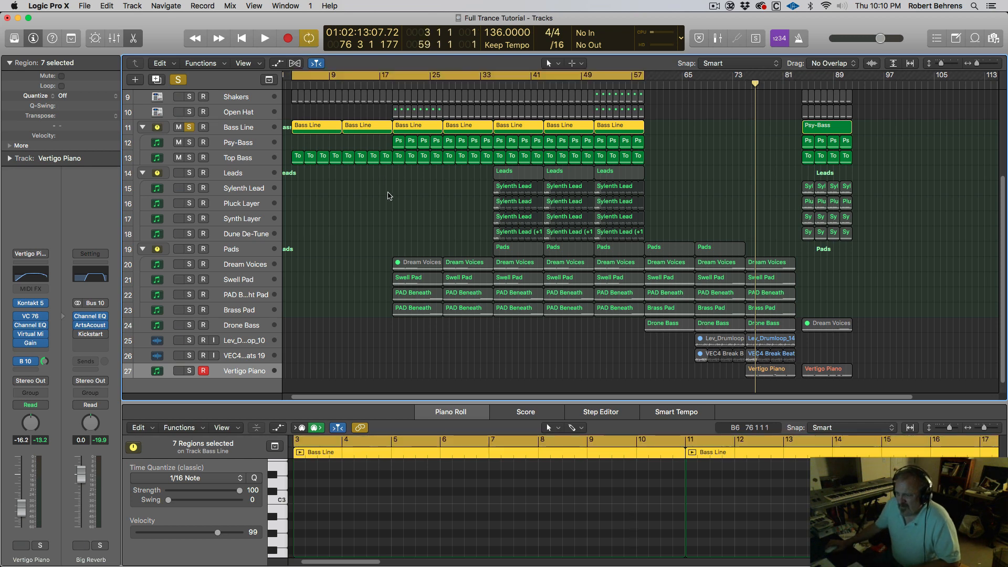
Step: Play the soloed bass line from bar 3 and turn on the Gain plug-in on the Stereo Out channel
{"action": "key", "text": "space"}
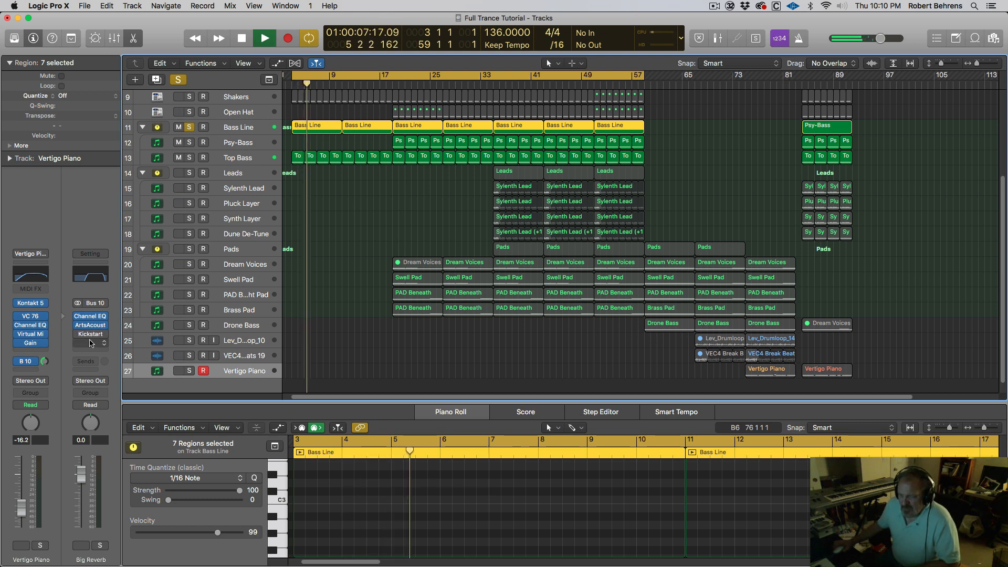
{"action": "left_click", "coordinate": [30, 381]}
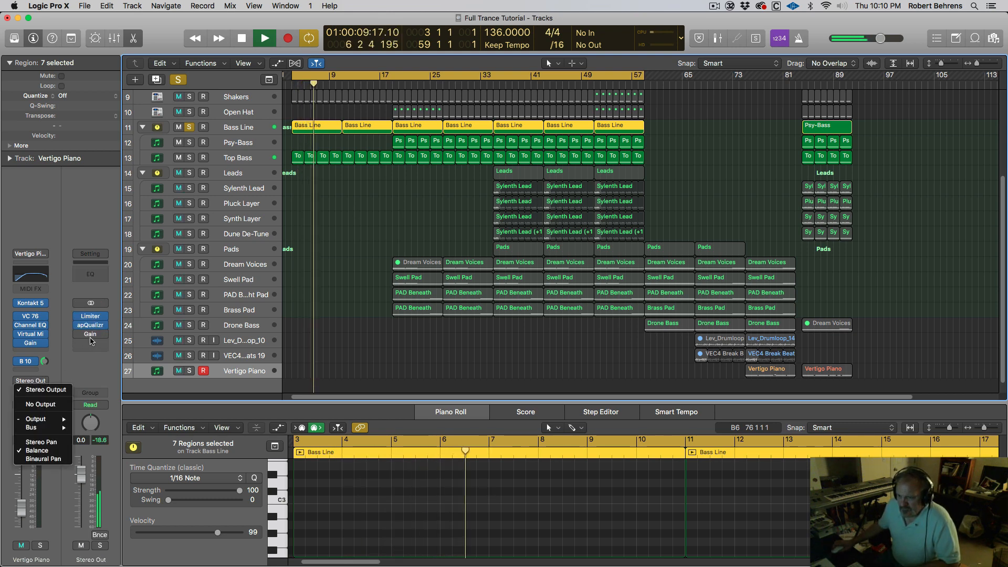
{"action": "left_click", "coordinate": [77, 336]}
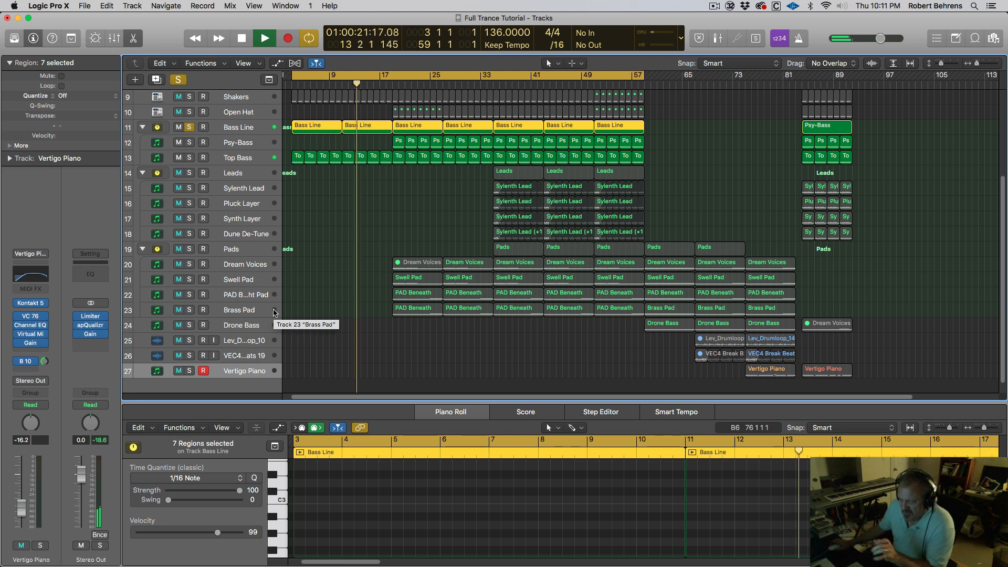
{"action": "key", "text": "space"}
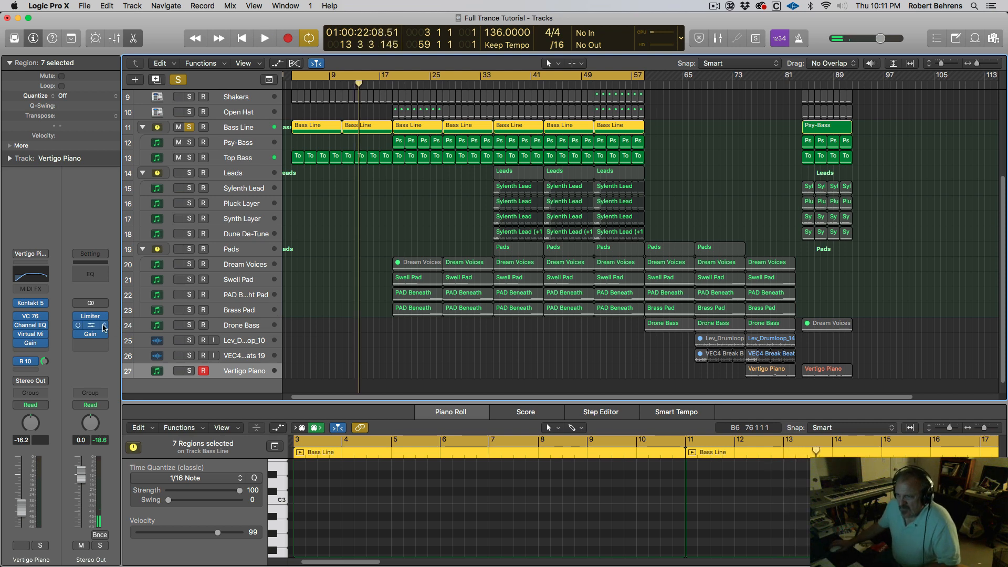
Step: Select the Vertigo Piano track, solo it to audition its sound live, and remove its solo again
{"action": "left_click", "coordinate": [241, 371]}
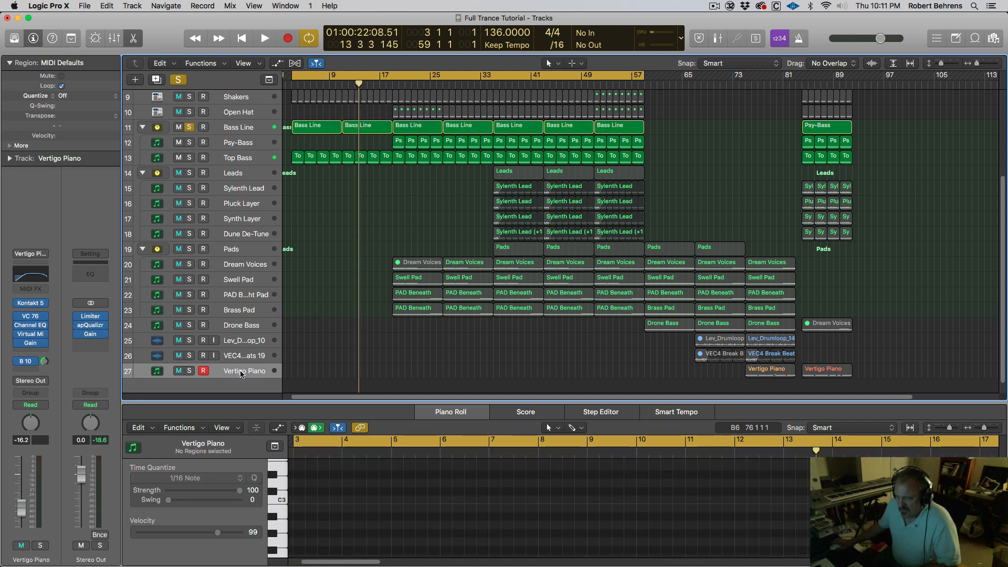
{"action": "left_click", "coordinate": [189, 371]}
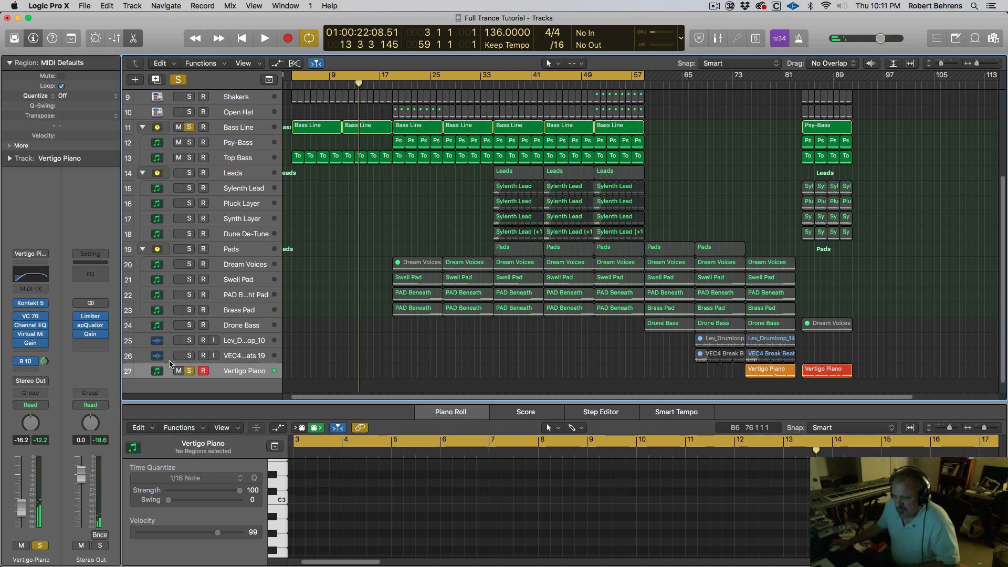
{"action": "left_click", "coordinate": [190, 371]}
Step: Play the soloed Bass Line stack twice from bar 3, stopping in bar 4 and in bar 6
{"action": "key", "text": "space"}
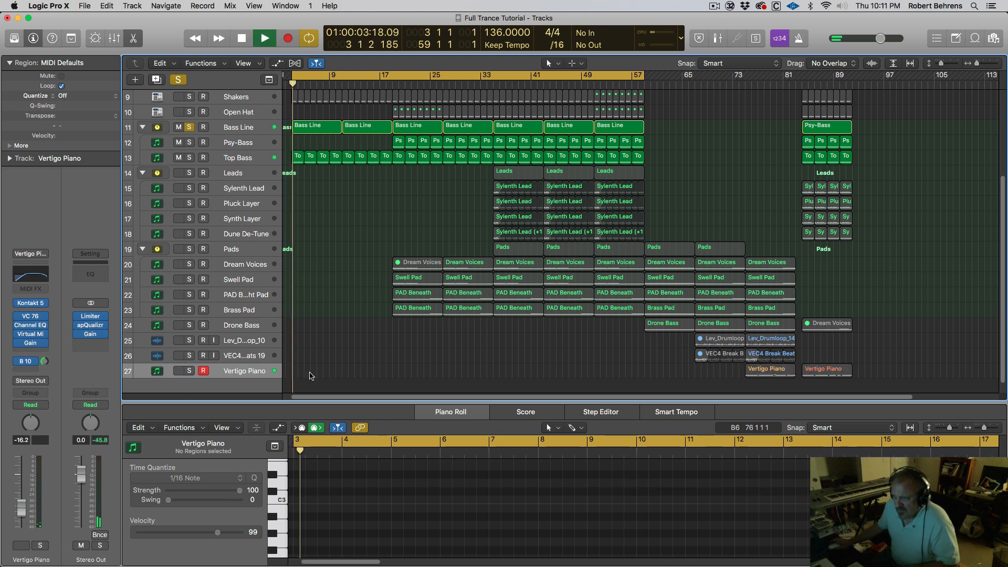
{"action": "key", "text": "space"}
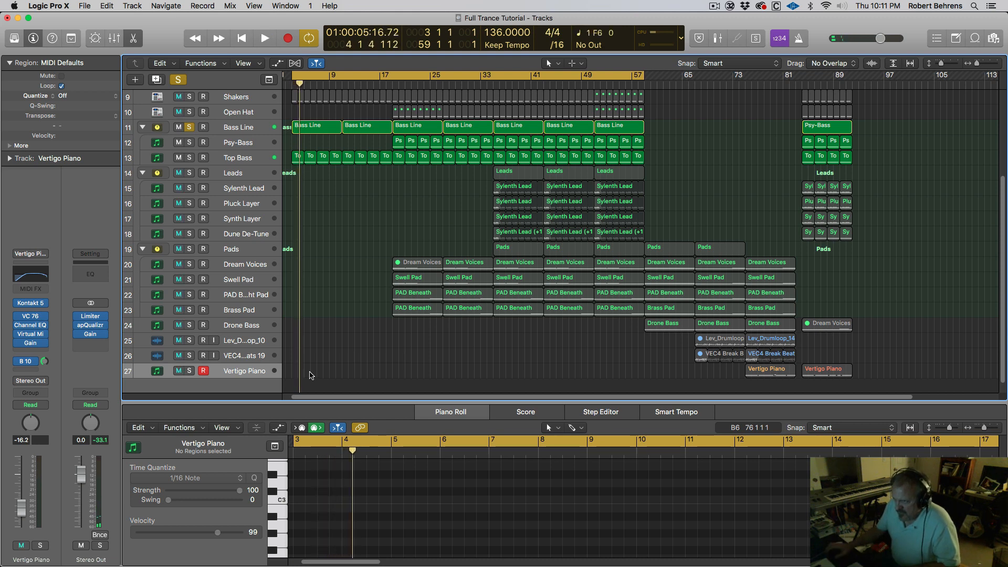
{"action": "key", "text": "space"}
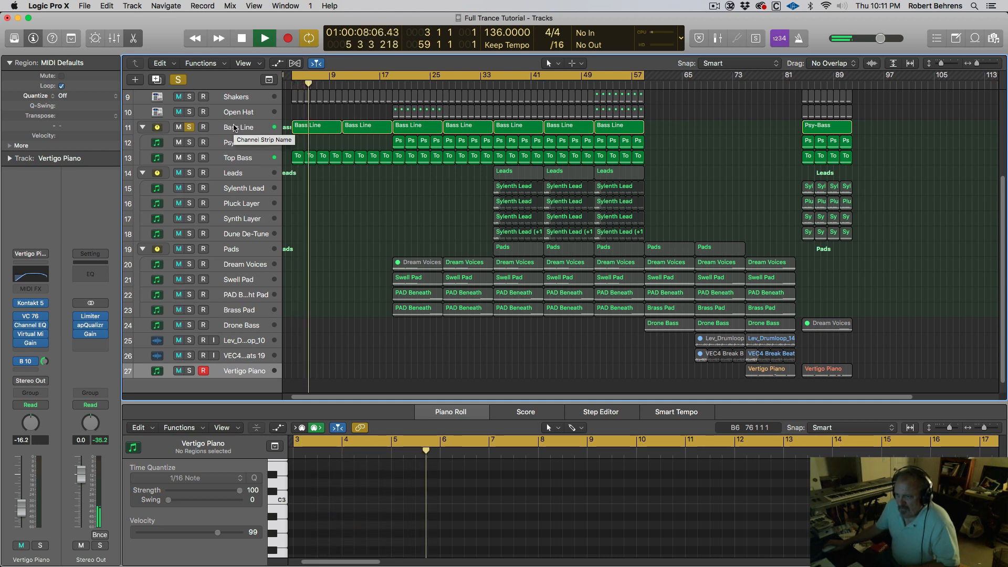
{"action": "key", "text": "space"}
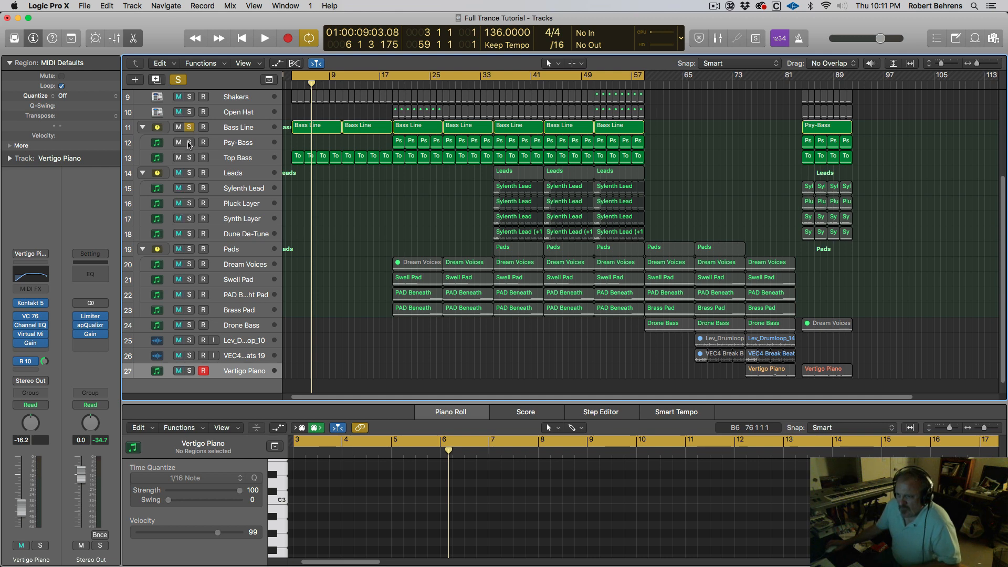
Step: Unsolo the Bass Line stack, solo only the Top Bass track and play it from bar 3 into bar 5
{"action": "left_click", "coordinate": [189, 128]}
{"action": "left_click", "coordinate": [189, 158]}
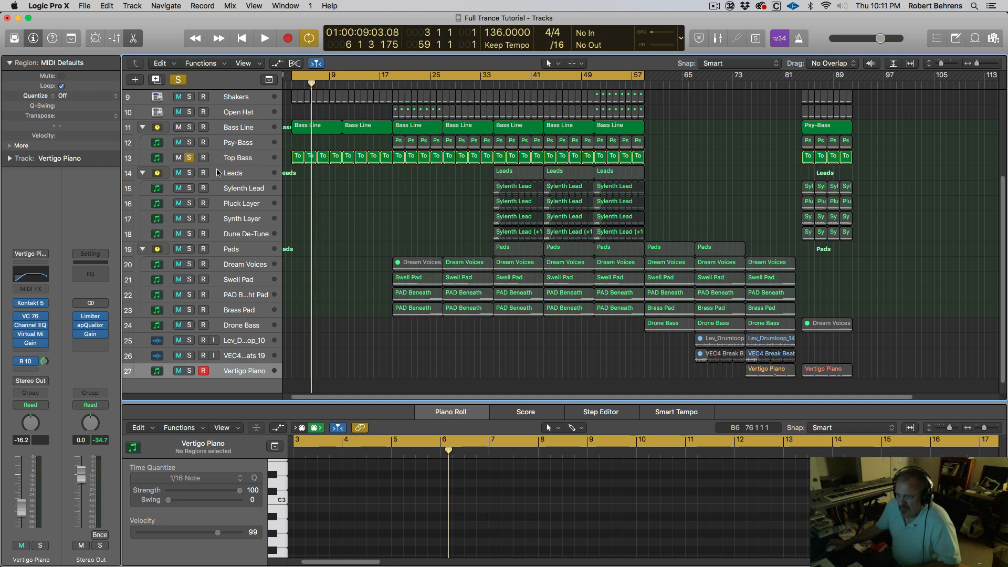
{"action": "key", "text": "space"}
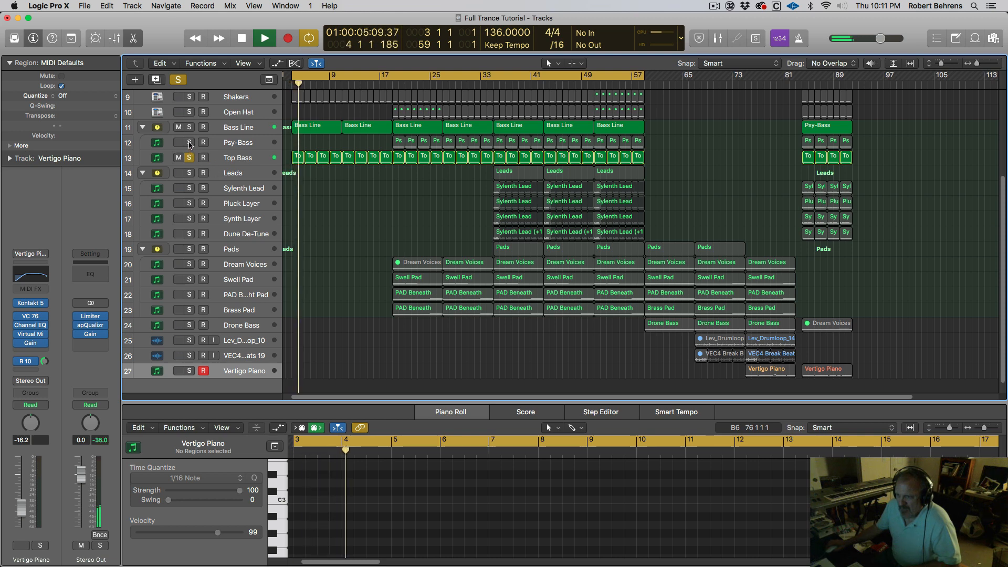
{"action": "key", "text": "space"}
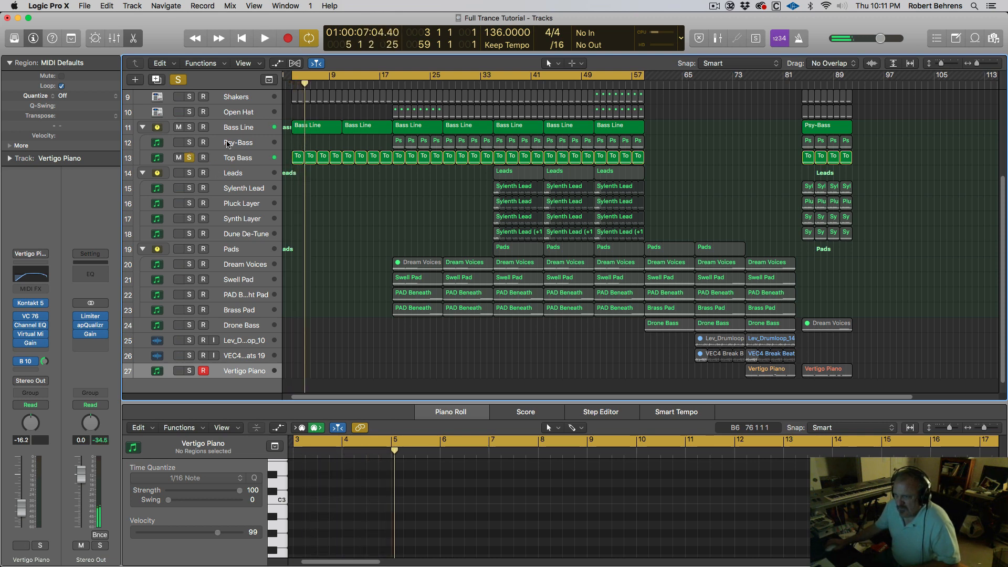
Step: Solo the Psy-Bass track together with the Top Bass and play both from bar 19
{"action": "left_click", "coordinate": [190, 143]}
{"action": "key", "text": "space"}
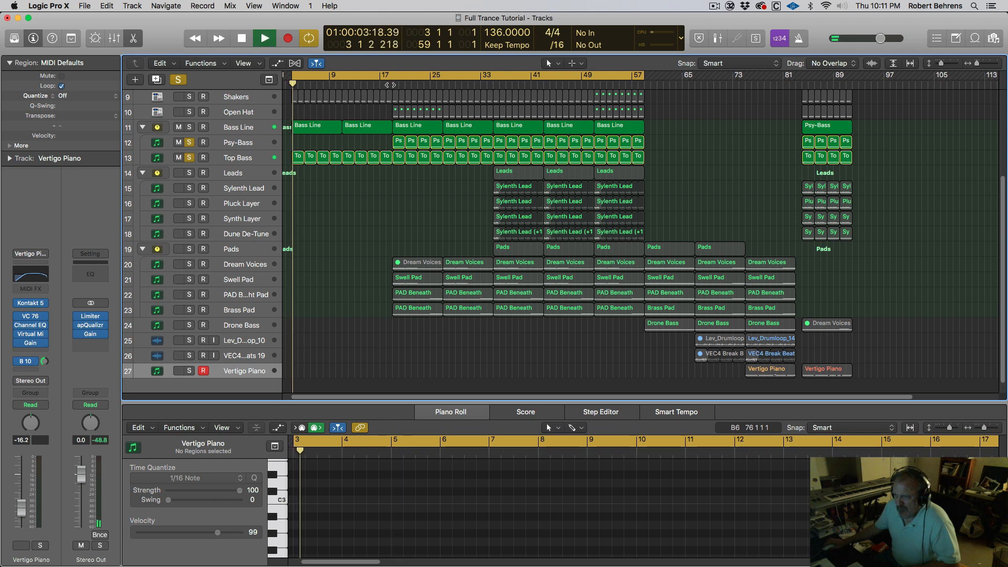
{"action": "left_click", "coordinate": [392, 85]}
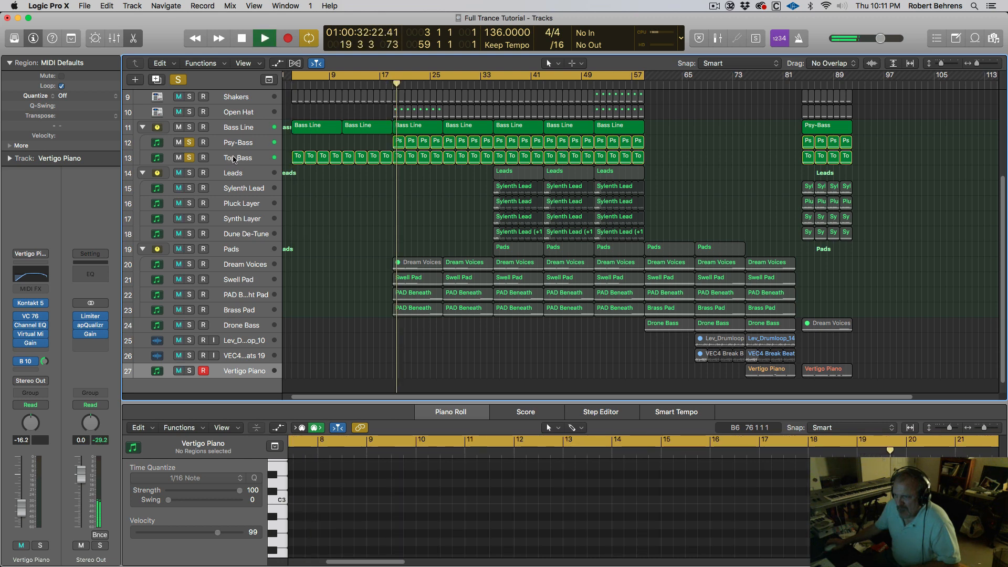
Step: Clear all track solos during playback and turn off the Gain plug-in on the Stereo Out channel
{"action": "left_click", "coordinate": [179, 79]}
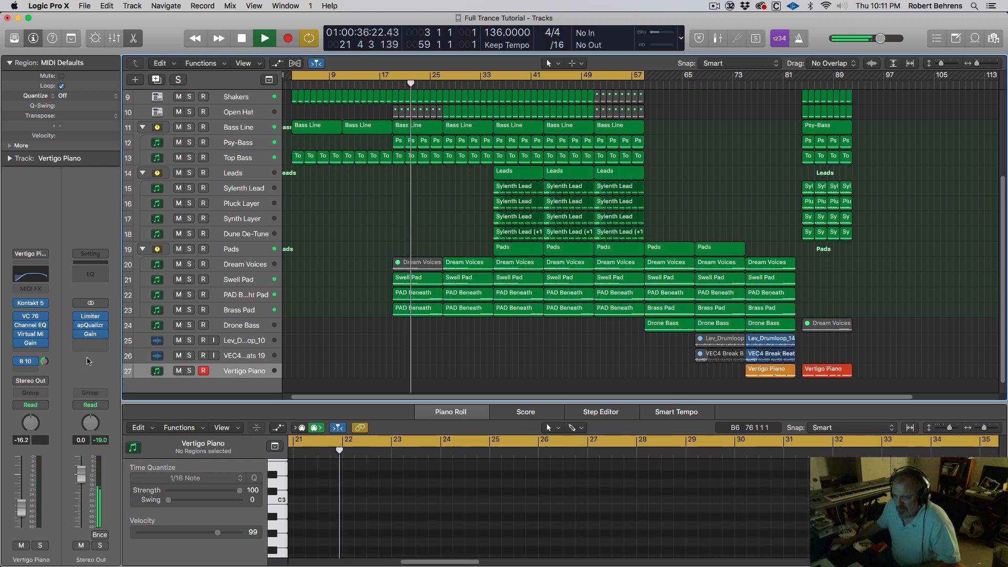
{"action": "mouse_move", "coordinate": [78, 340]}
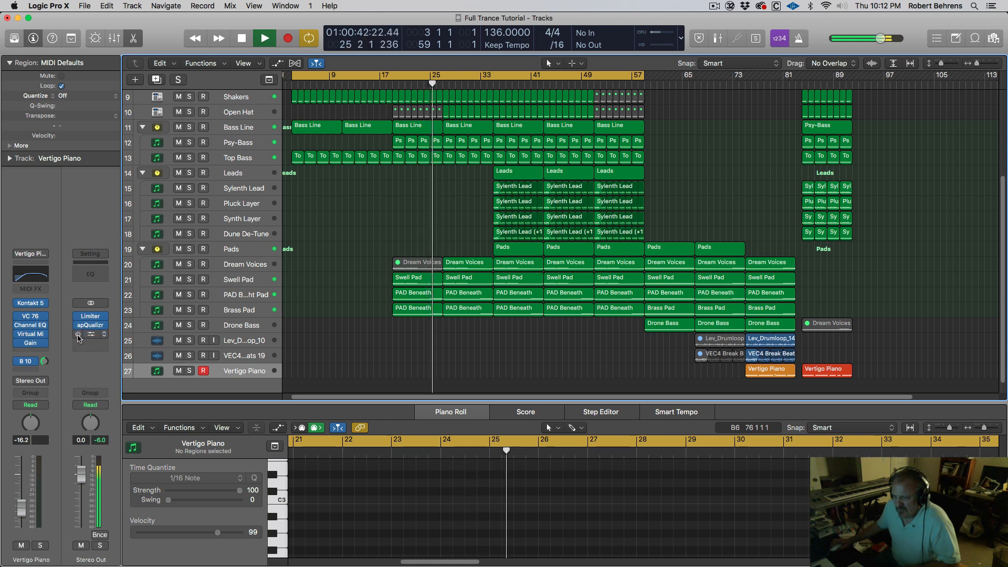
Step: Open the Massive instrument on the soloed Top Bass track and play the part from bar 3 into bar 6
{"action": "key", "text": "space"}
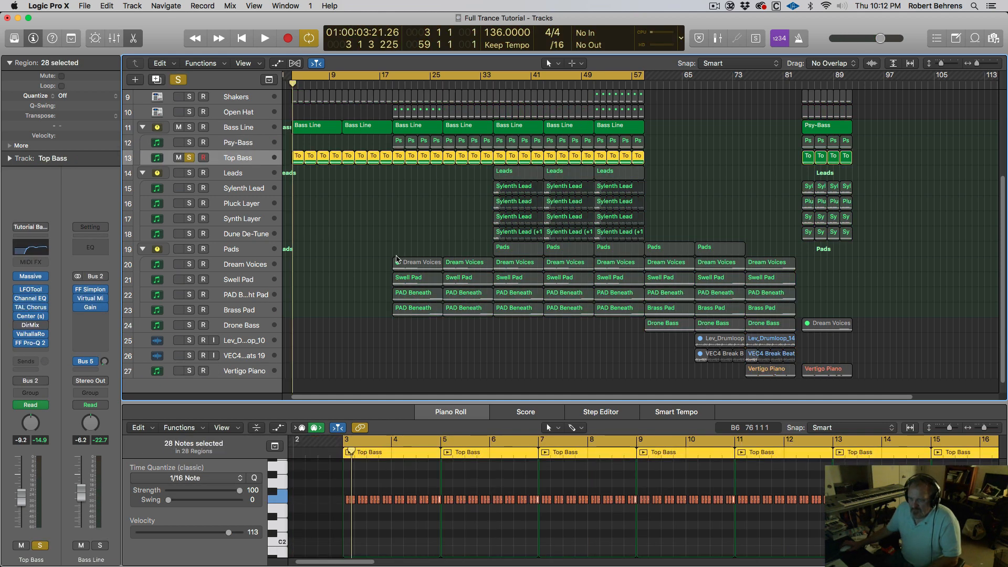
{"action": "left_click", "coordinate": [31, 279]}
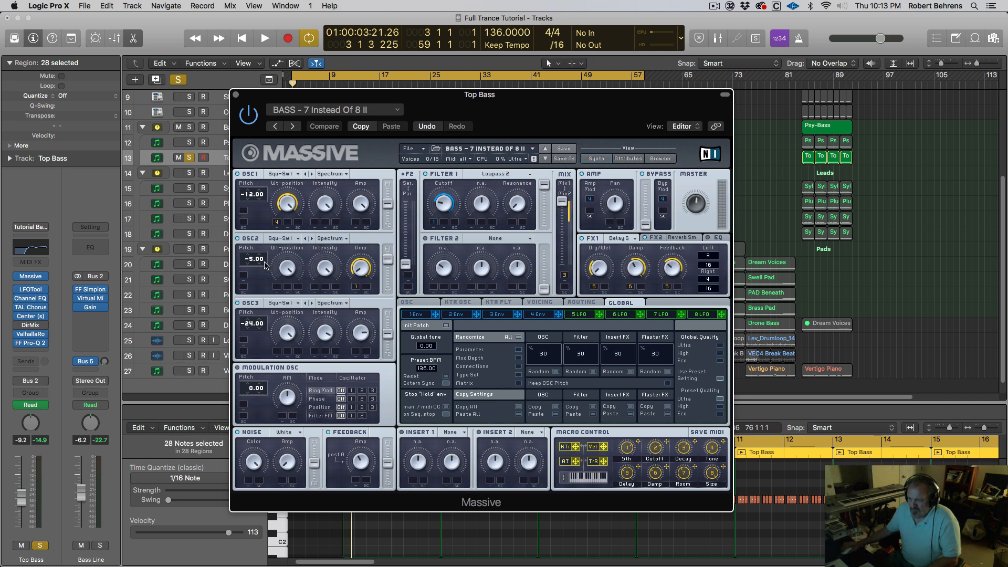
{"action": "key", "text": "space"}
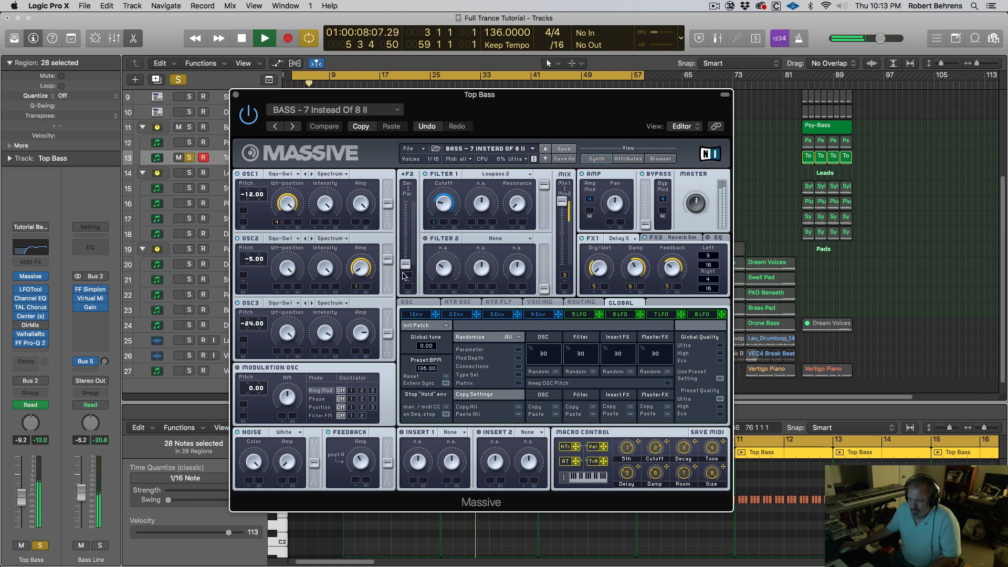
{"action": "key", "text": "space"}
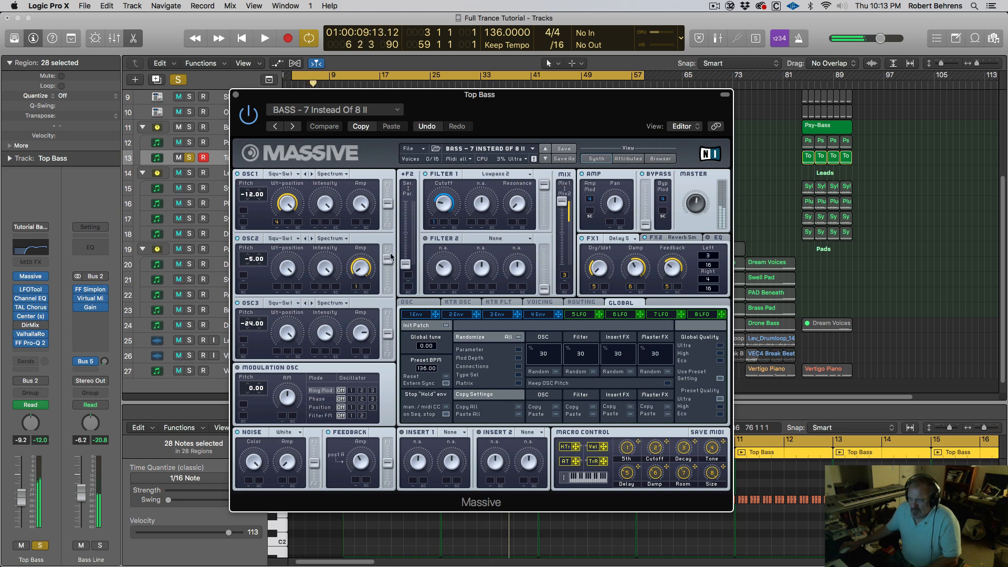
Step: Move the Massive window aside, clear the solo and play the full mix from bar 3 into bar 4
{"action": "left_click_drag", "start_coordinate": [269, 96], "coordinate": [622, 130]}
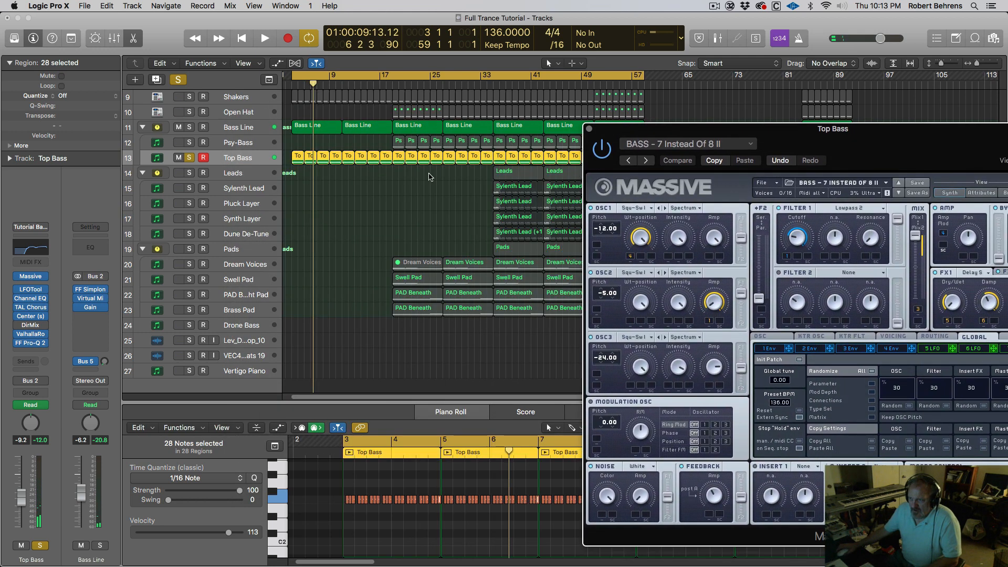
{"action": "left_click", "coordinate": [183, 80]}
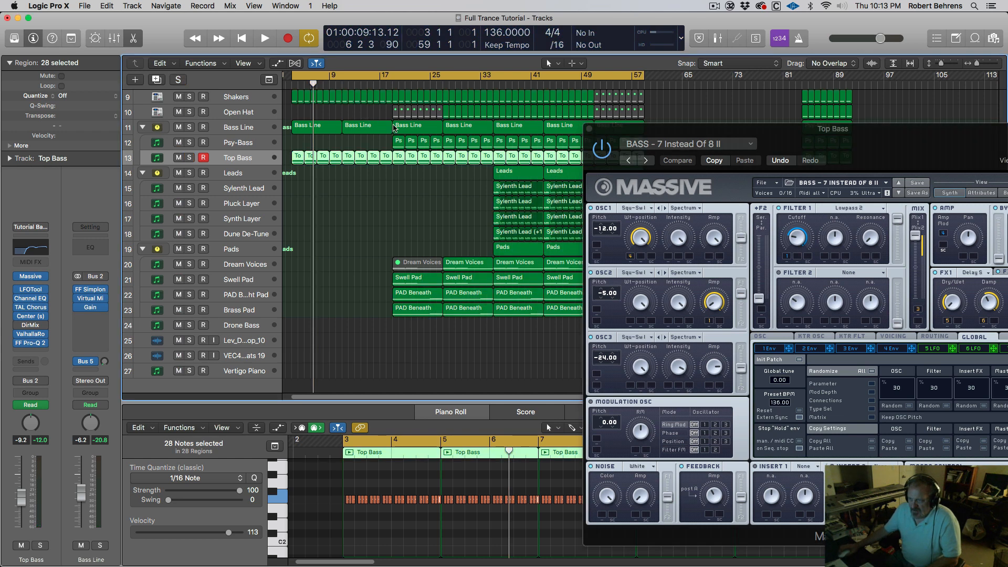
{"action": "key", "text": "space"}
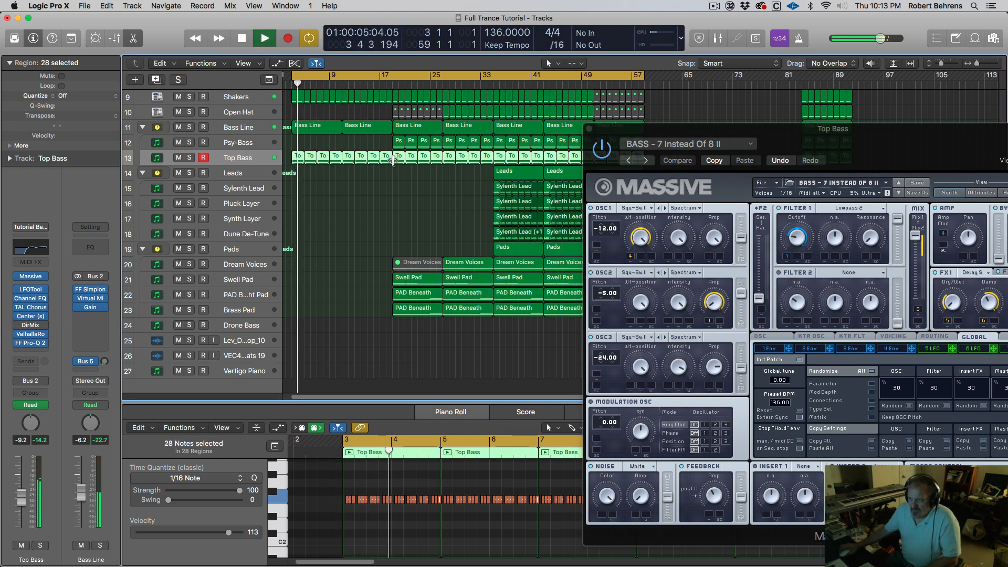
{"action": "key", "text": "space"}
Step: Show the automation lanes in the arrangement and close the Massive window
{"action": "key", "text": "a"}
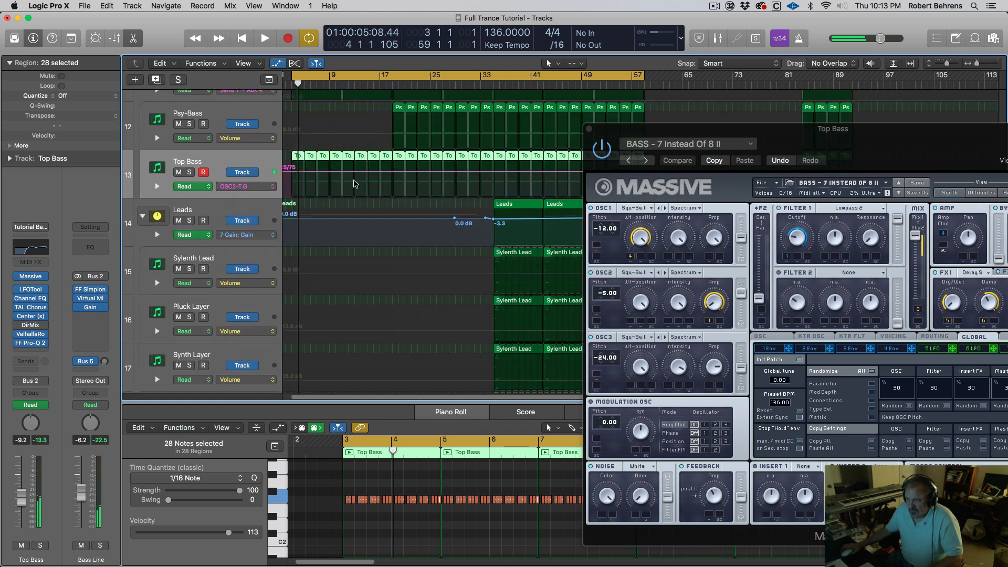
{"action": "scroll", "coordinate": [484, 164], "scroll_direction": "left", "scroll_amount": 2}
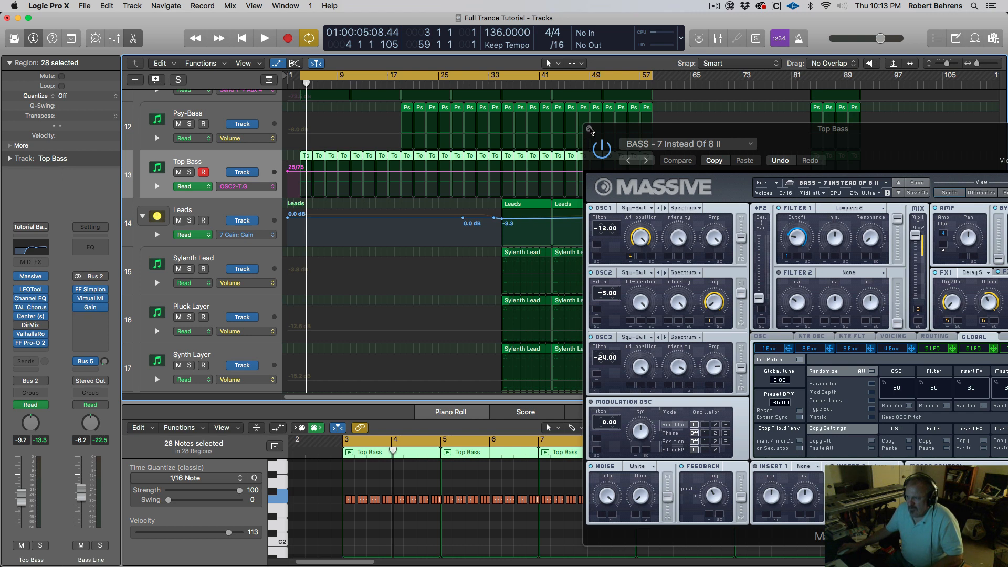
{"action": "left_click", "coordinate": [590, 129]}
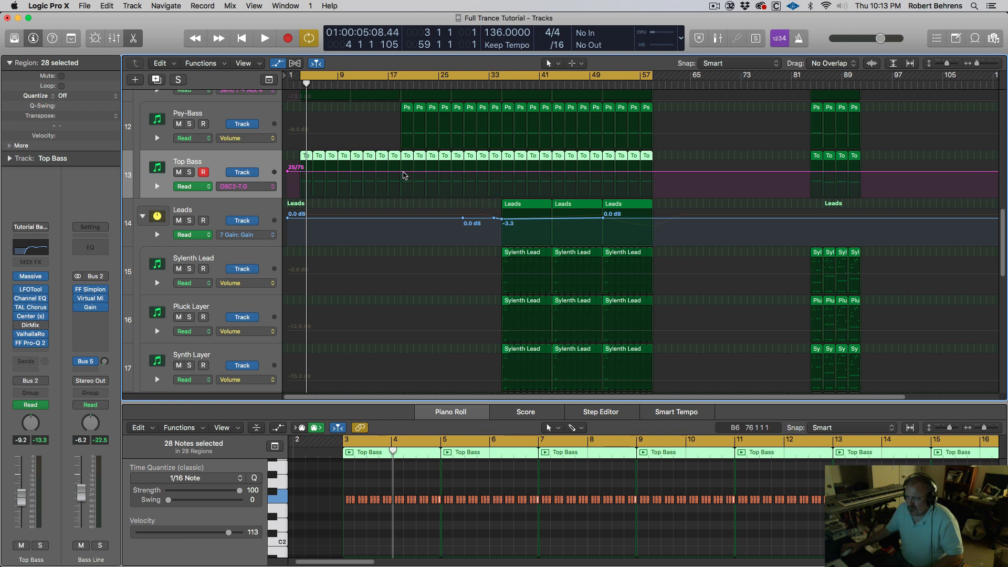
Step: Drop the Top Bass OSC2 automation to 97/3 from bar 19 and extend the lowered level to the last region's end at 100/0
{"action": "key", "text": "super+Left"}
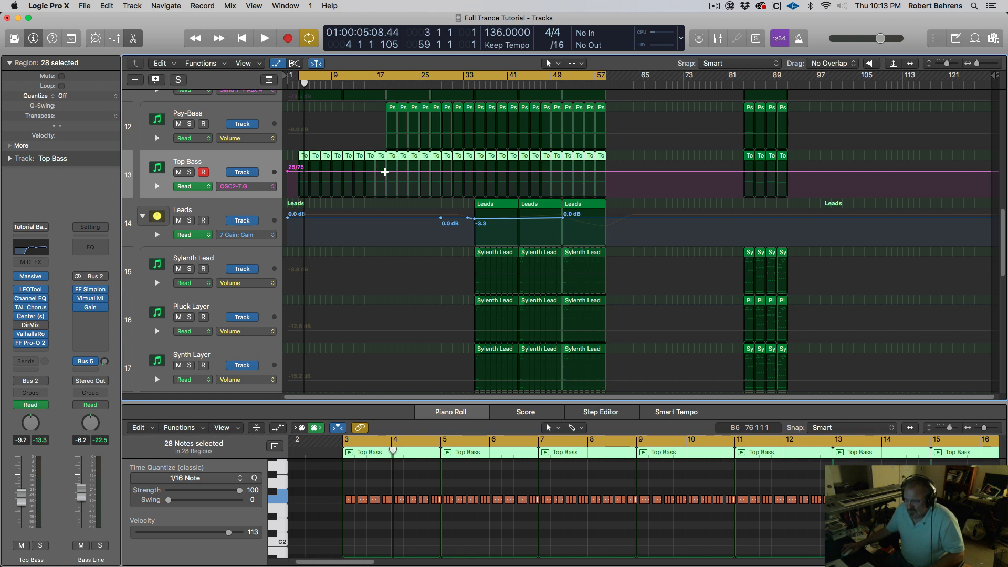
{"action": "key", "text": "super+Right"}
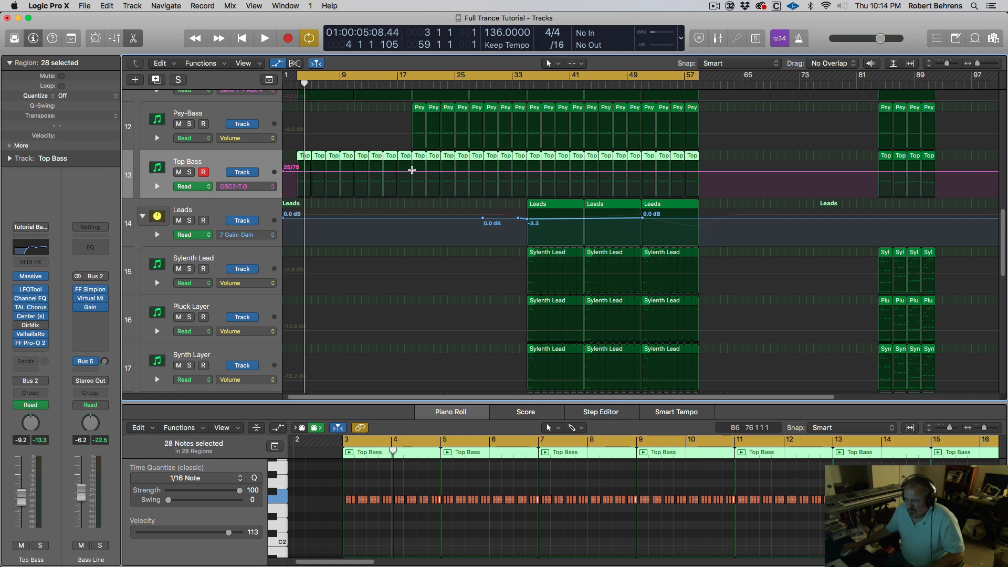
{"action": "left_click_drag", "start_coordinate": [411, 170], "coordinate": [698, 197]}
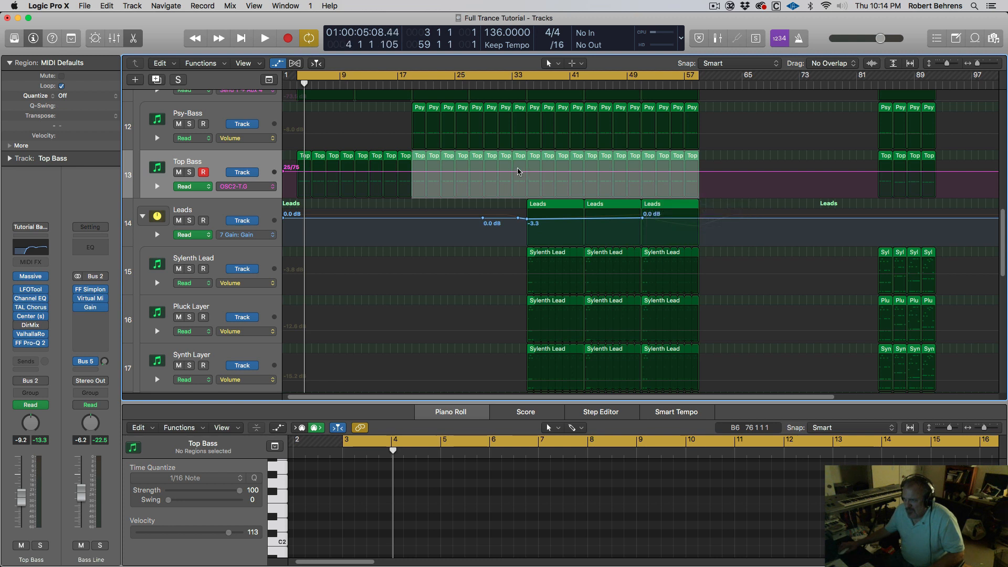
{"action": "left_click_drag", "start_coordinate": [515, 172], "coordinate": [517, 201]}
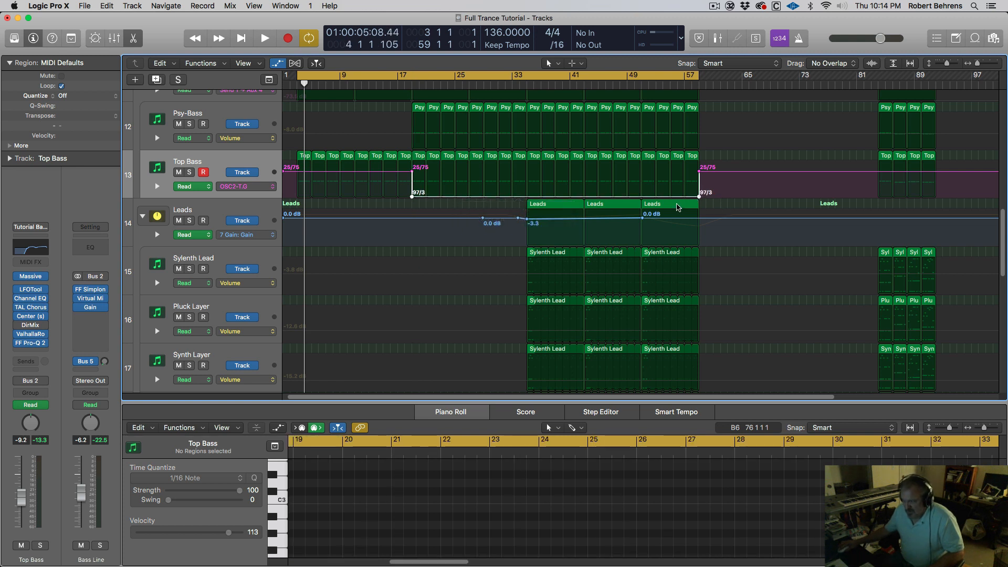
{"action": "scroll", "coordinate": [678, 207], "scroll_direction": "right", "scroll_amount": 3}
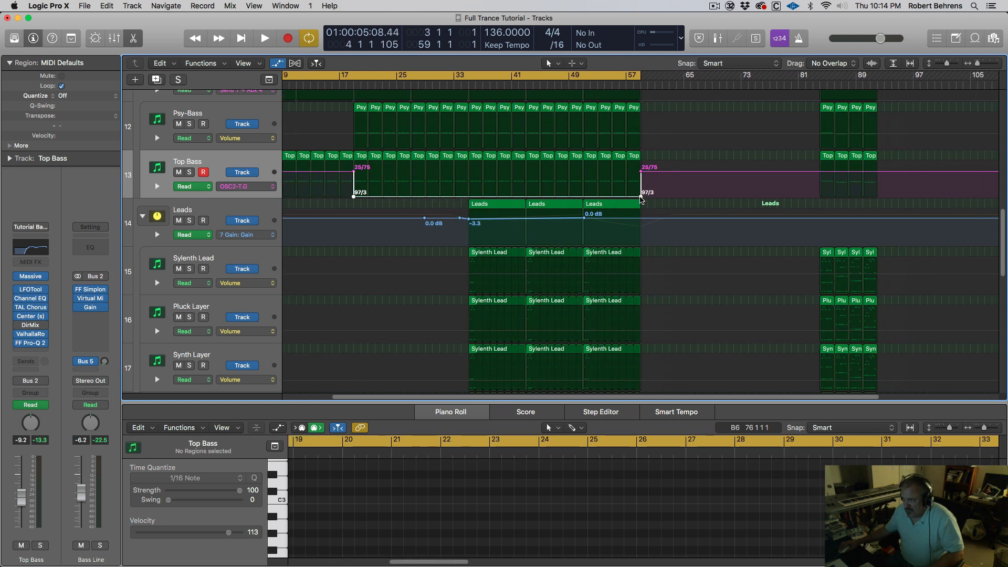
{"action": "left_click_drag", "start_coordinate": [640, 198], "coordinate": [878, 198]}
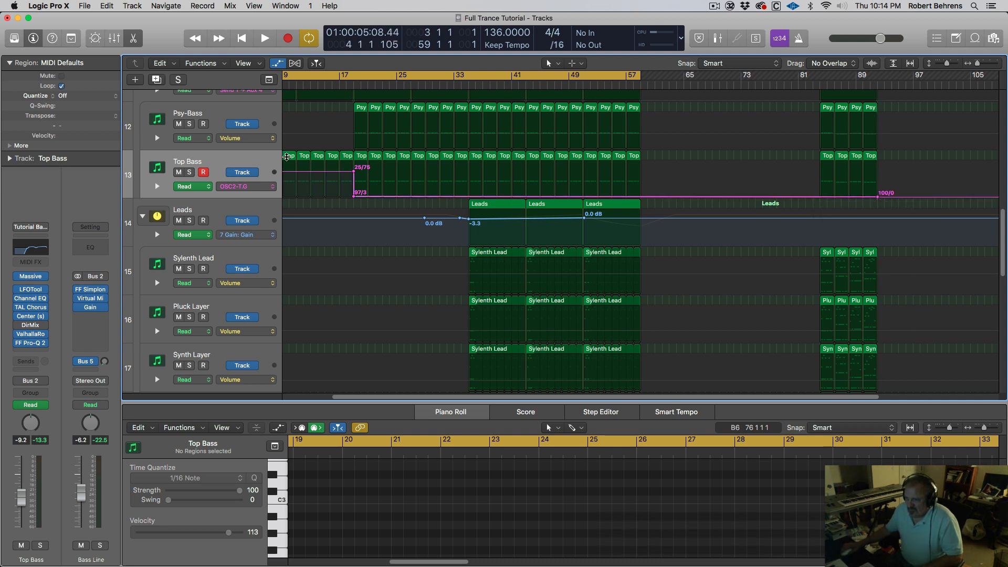
Step: Play the full mix from bar 3, jumping to about bar 15 to hear the Top Bass automation change at bar 19
{"action": "scroll", "coordinate": [331, 96], "scroll_direction": "left", "scroll_amount": 3}
{"action": "key", "text": "space"}
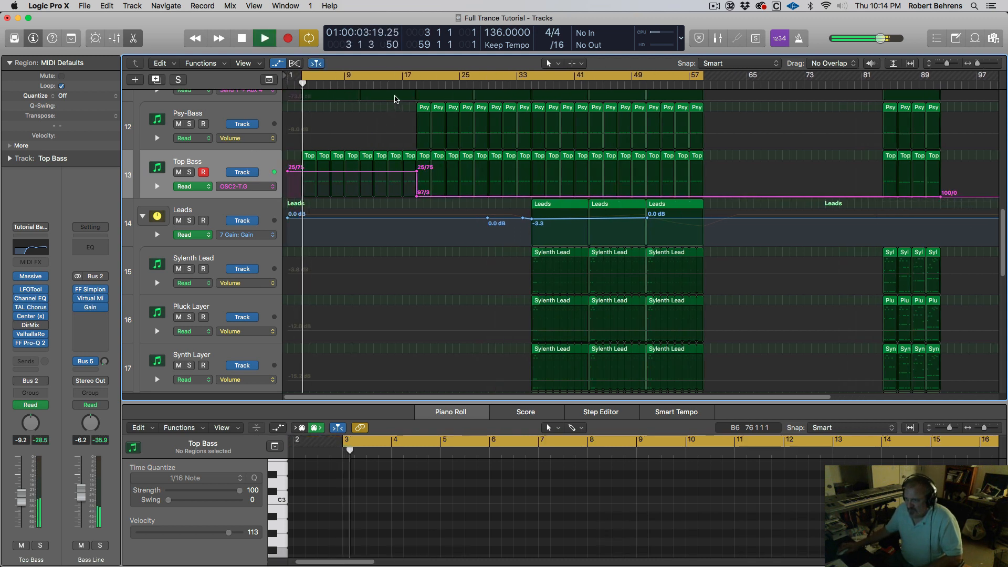
{"action": "left_click", "coordinate": [388, 85]}
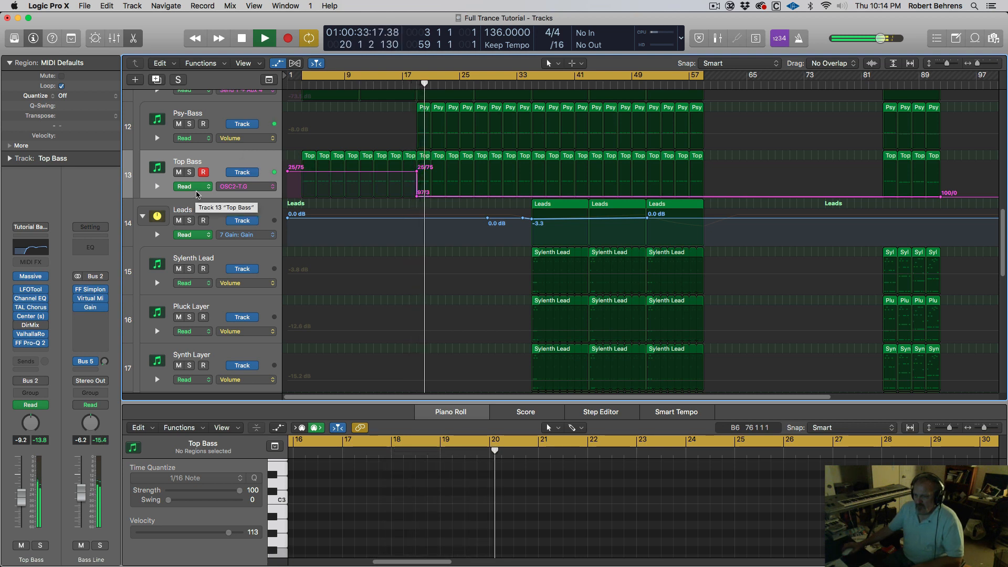
Step: Solo the Top Bass, replay the transition at bar 19 from about bar 15, then unsolo it and stop in bar 22
{"action": "left_click", "coordinate": [189, 172]}
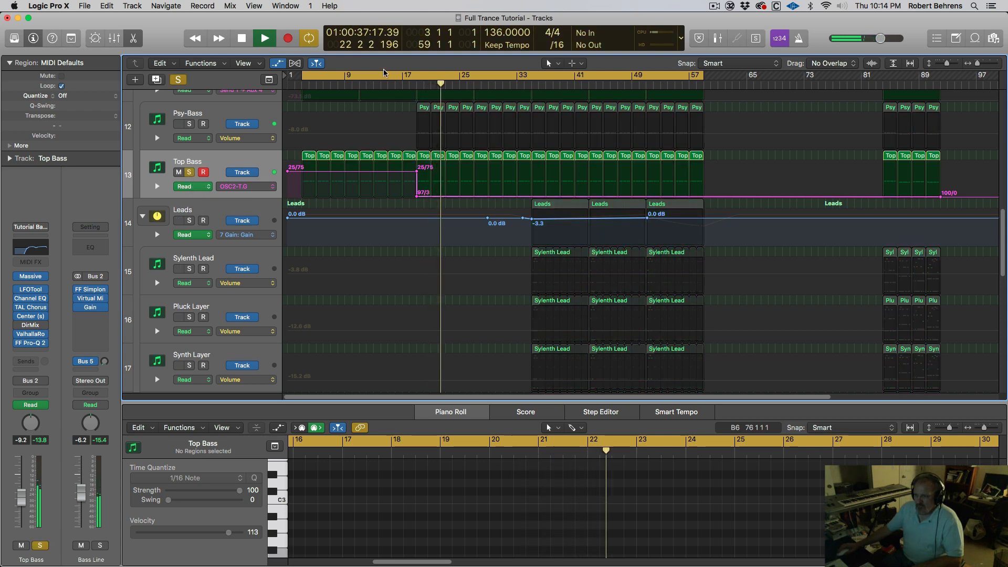
{"action": "left_click", "coordinate": [389, 84]}
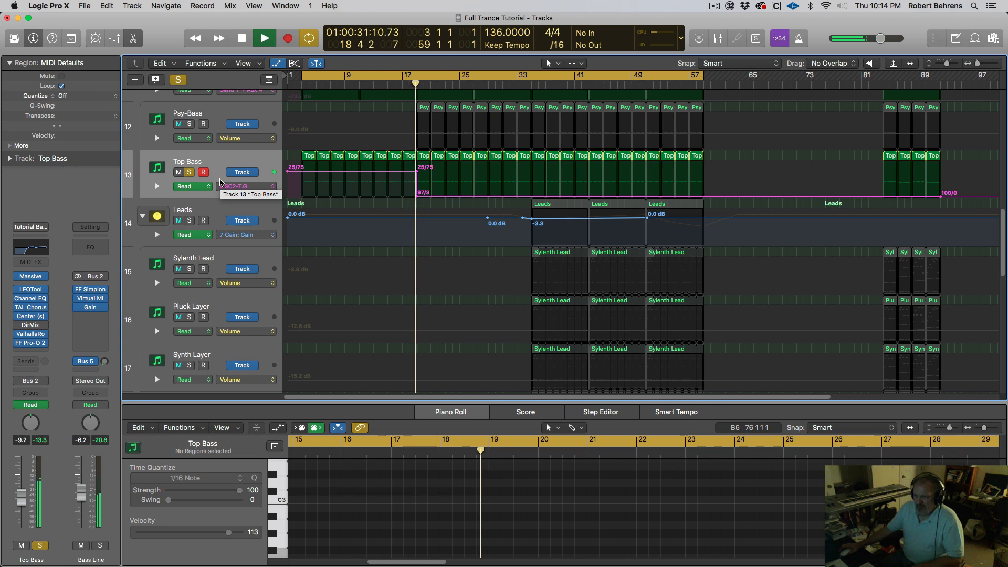
{"action": "left_click", "coordinate": [189, 172]}
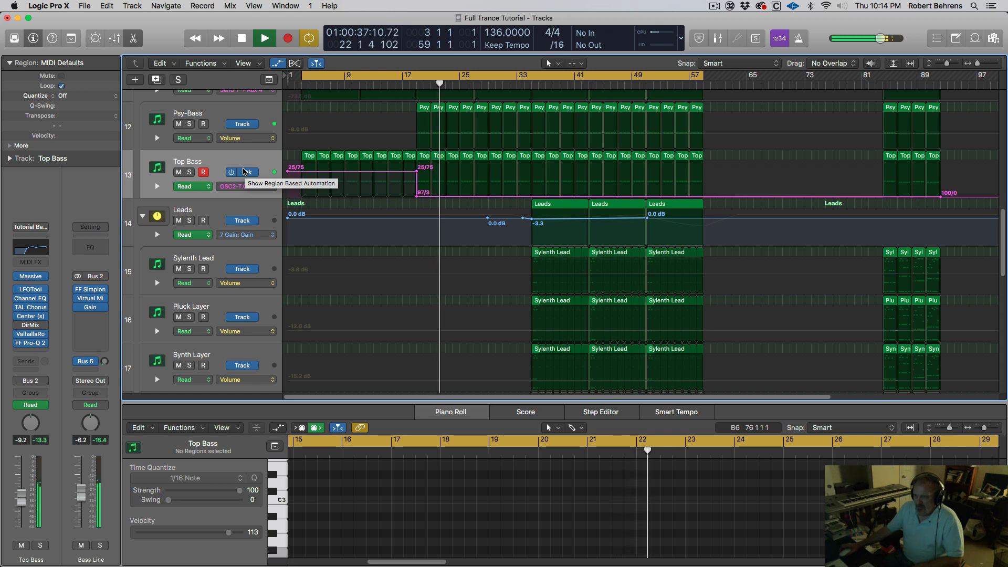
{"action": "key", "text": "space"}
Step: Solo the Psy-Bass track and play it from its first region at bar 19
{"action": "scroll", "coordinate": [300, 140], "scroll_direction": "down", "scroll_amount": 2}
{"action": "scroll", "coordinate": [299, 139], "scroll_direction": "down", "scroll_amount": 1}
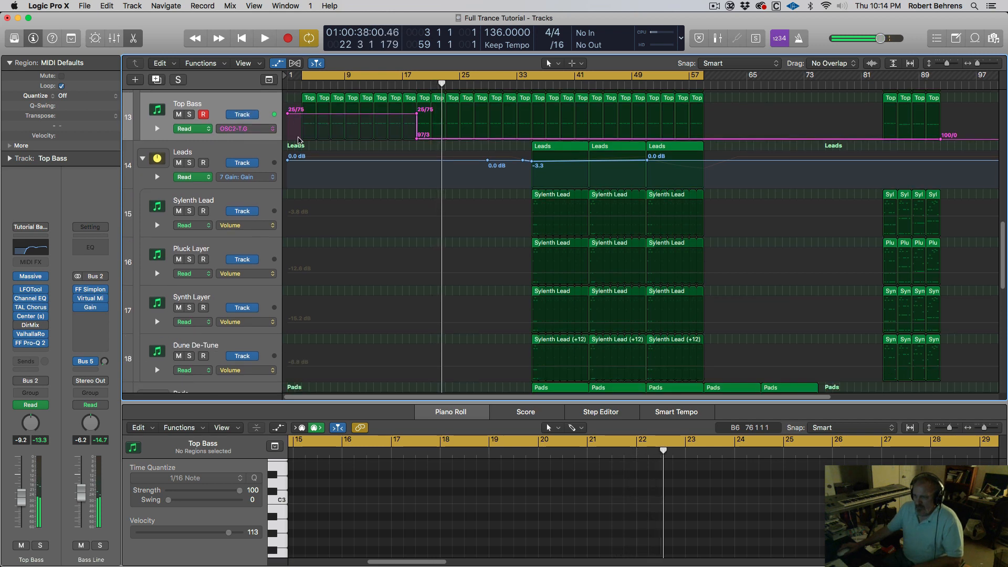
{"action": "scroll", "coordinate": [300, 140], "scroll_direction": "up", "scroll_amount": 5}
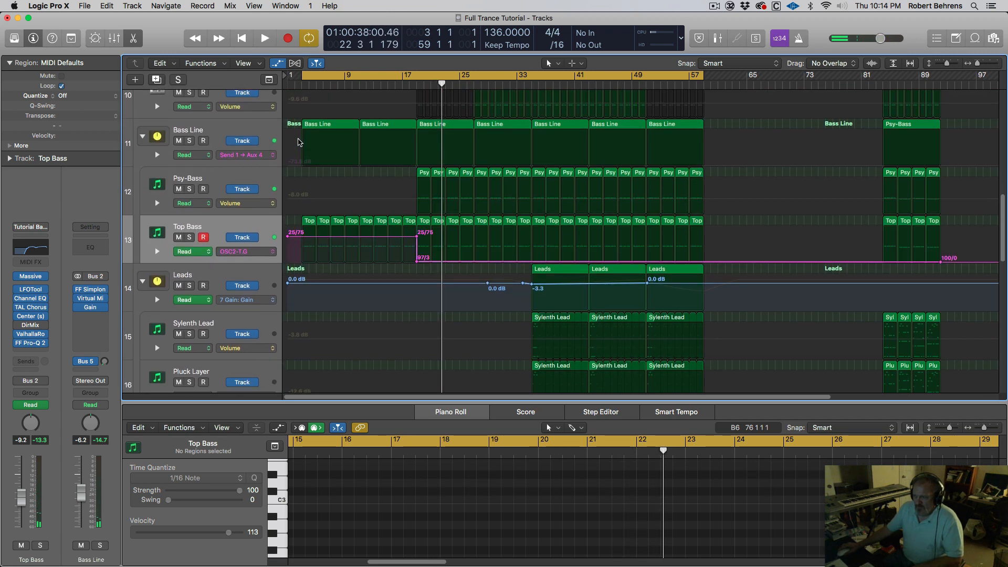
{"action": "left_click", "coordinate": [190, 189]}
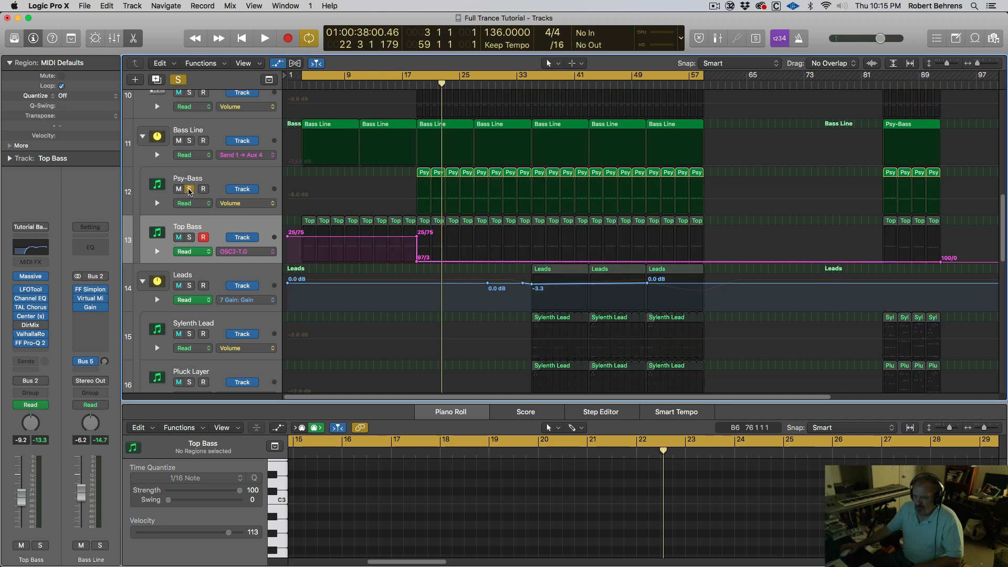
{"action": "key", "text": "Return"}
{"action": "key", "text": "space"}
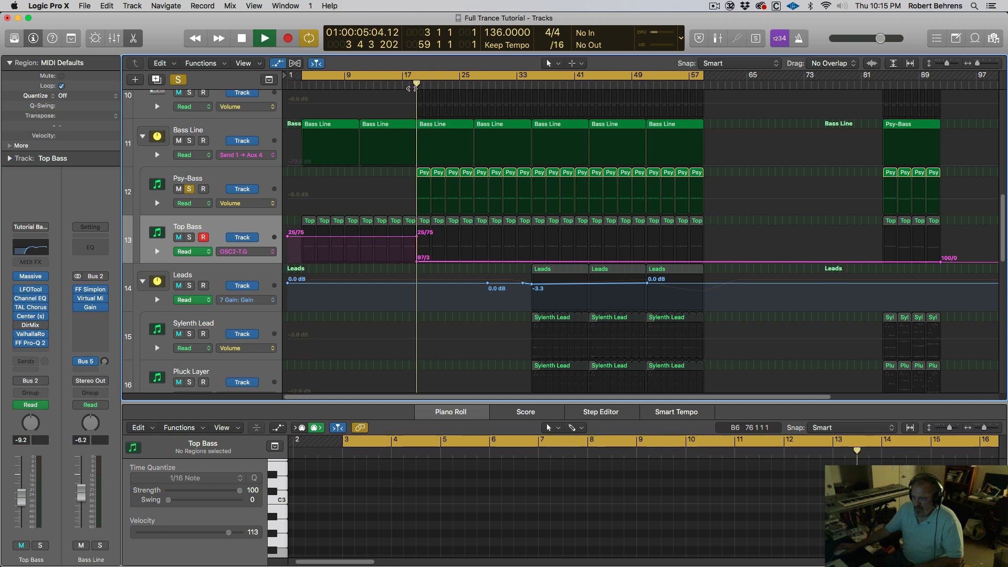
Step: Open the FF Pro-Q 2 equalizer on the Psy-Bass track and stop playback
{"action": "left_click", "coordinate": [221, 181]}
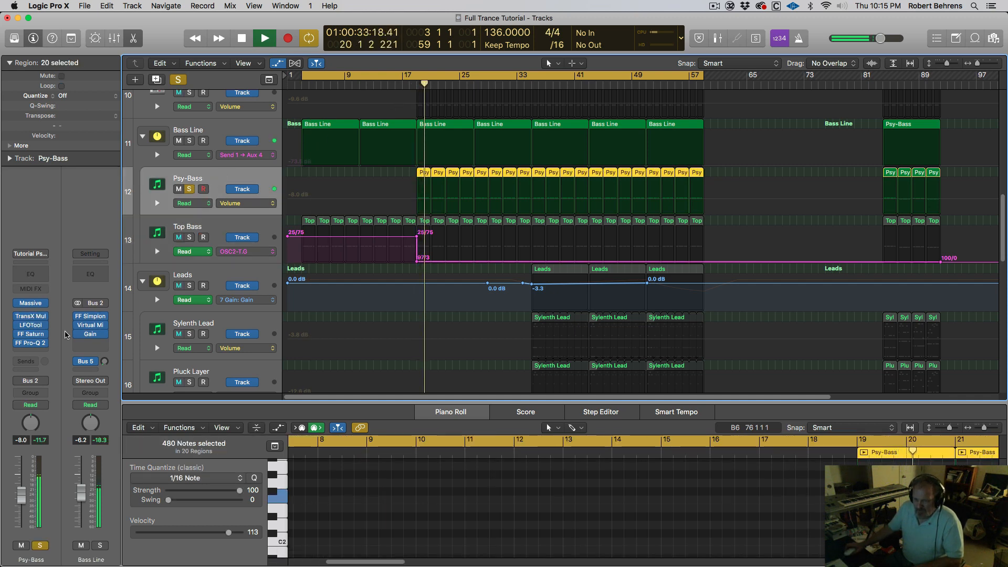
{"action": "left_click", "coordinate": [30, 343]}
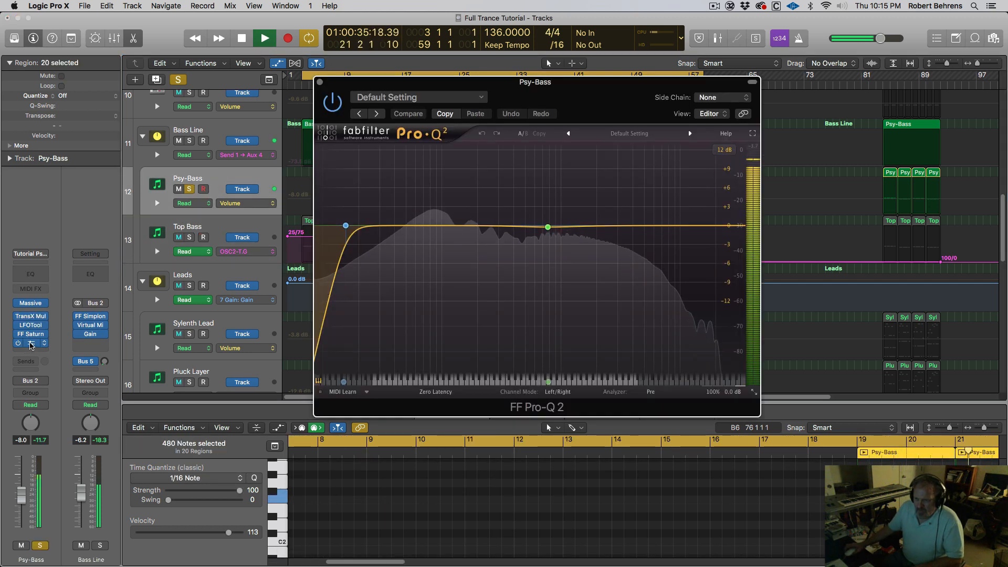
{"action": "key", "text": "space"}
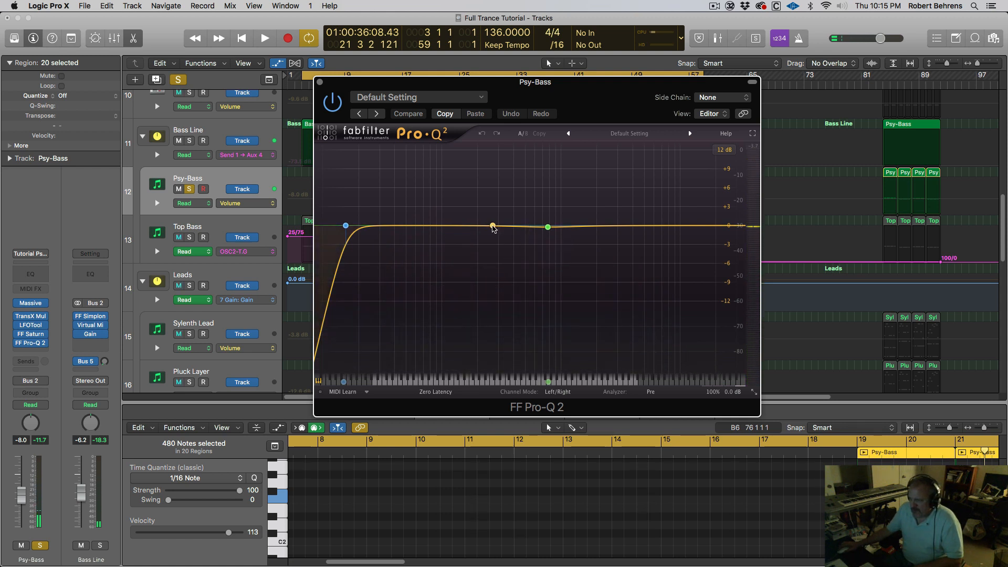
{"action": "key", "text": "space"}
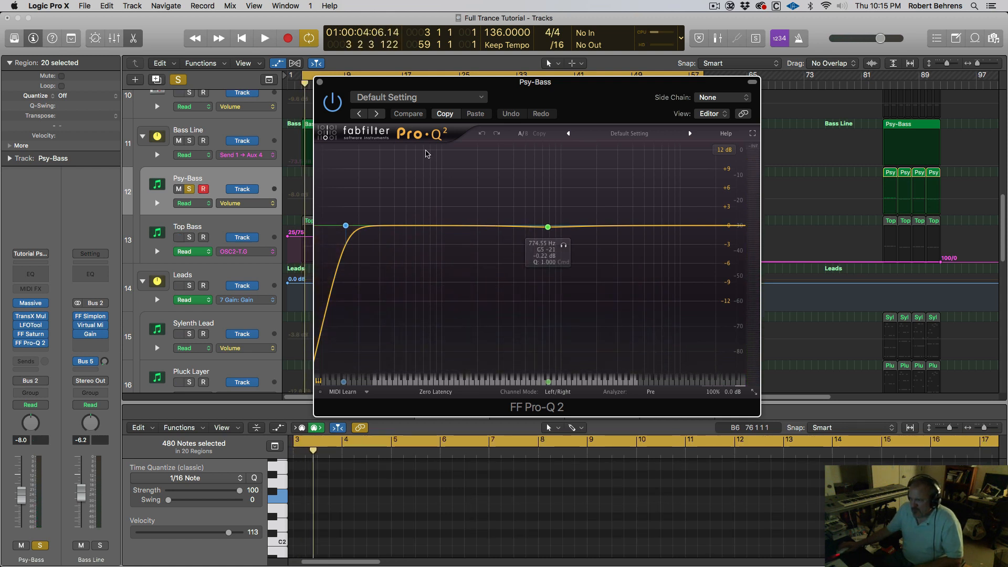
Step: Move the equalizer aside, set the cycle range to the first four Psy-Bass regions, bars 19 to 27, and start looped playback
{"action": "left_click_drag", "start_coordinate": [390, 83], "coordinate": [664, 261]}
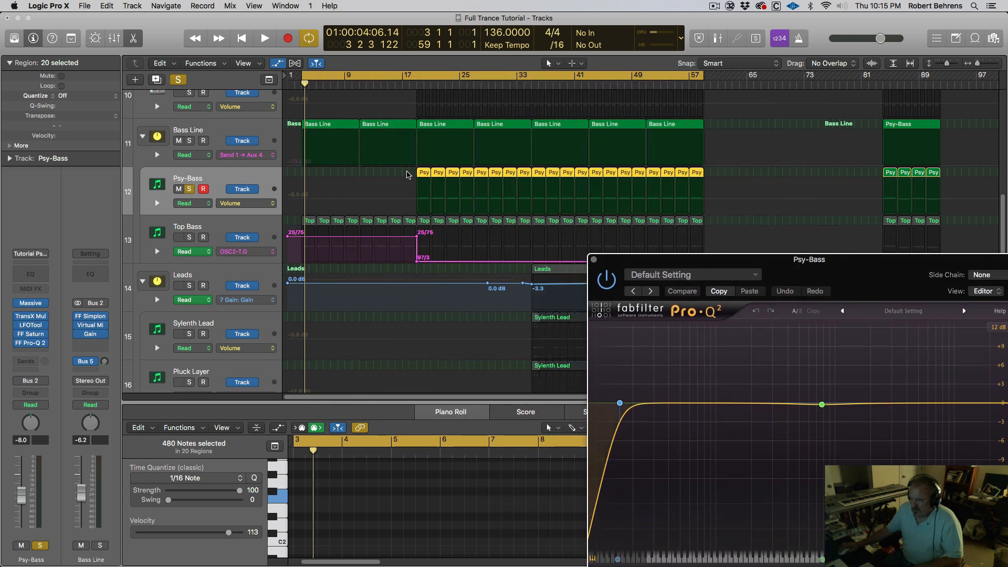
{"action": "left_click_drag", "start_coordinate": [407, 174], "coordinate": [466, 175]}
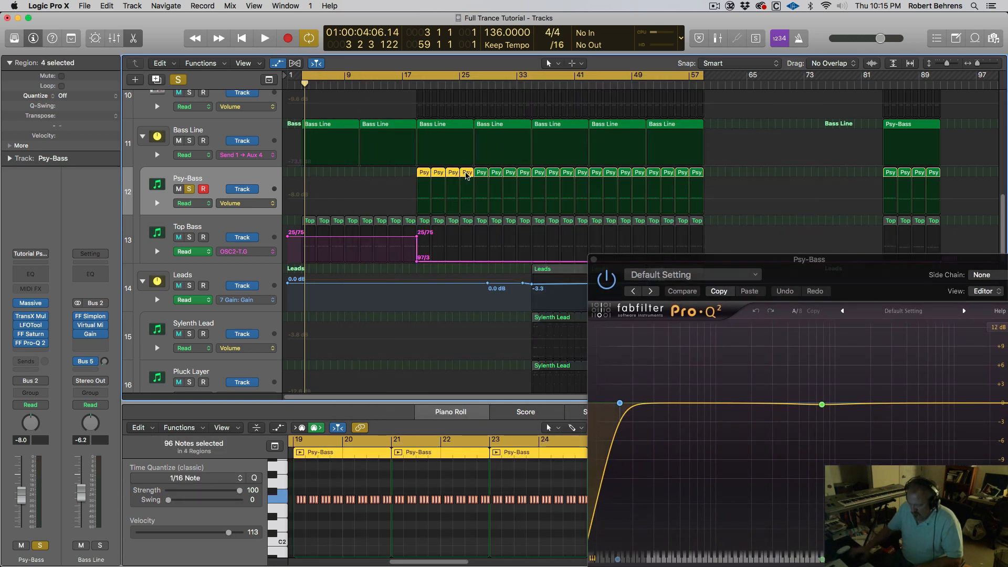
{"action": "key", "text": "u"}
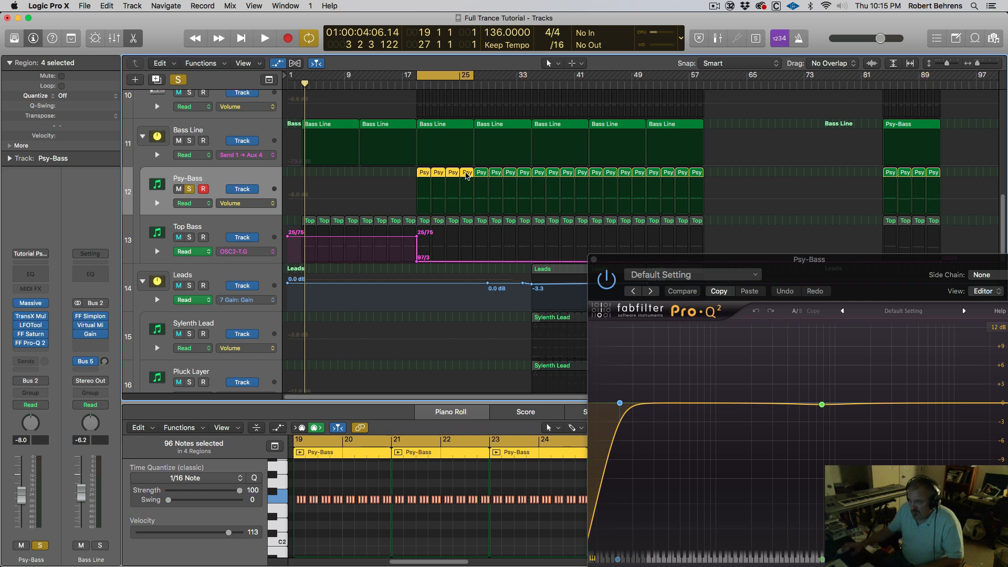
{"action": "key", "text": "space"}
Step: Add a bell band in the Psy-Bass FF Pro-Q 2 at about 2057 Hz with about +5 dB gain and narrow its Q
{"action": "left_click_drag", "start_coordinate": [705, 259], "coordinate": [468, 148]}
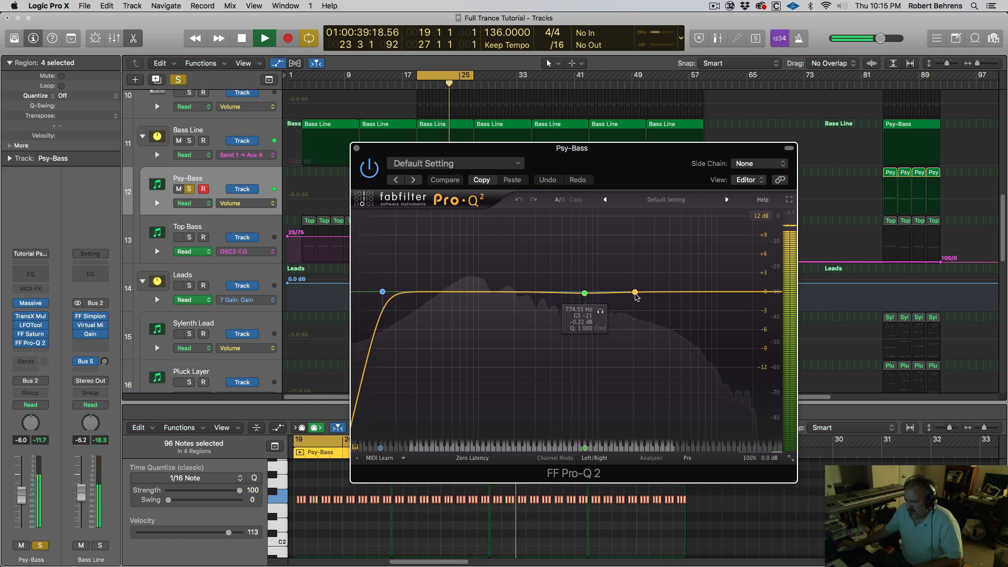
{"action": "left_click_drag", "start_coordinate": [633, 292], "coordinate": [634, 260]}
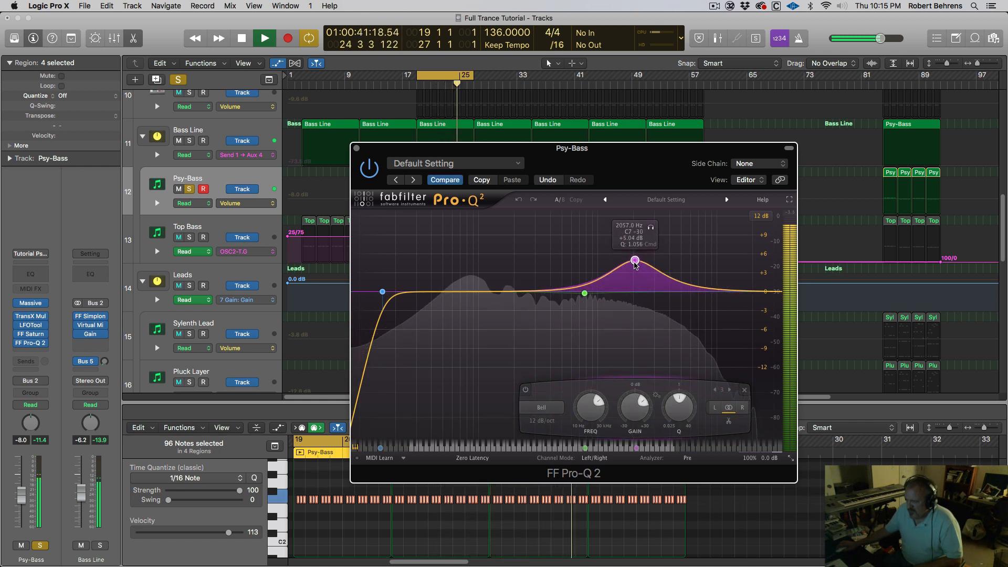
{"action": "left_click_drag", "start_coordinate": [677, 409], "coordinate": [676, 345]}
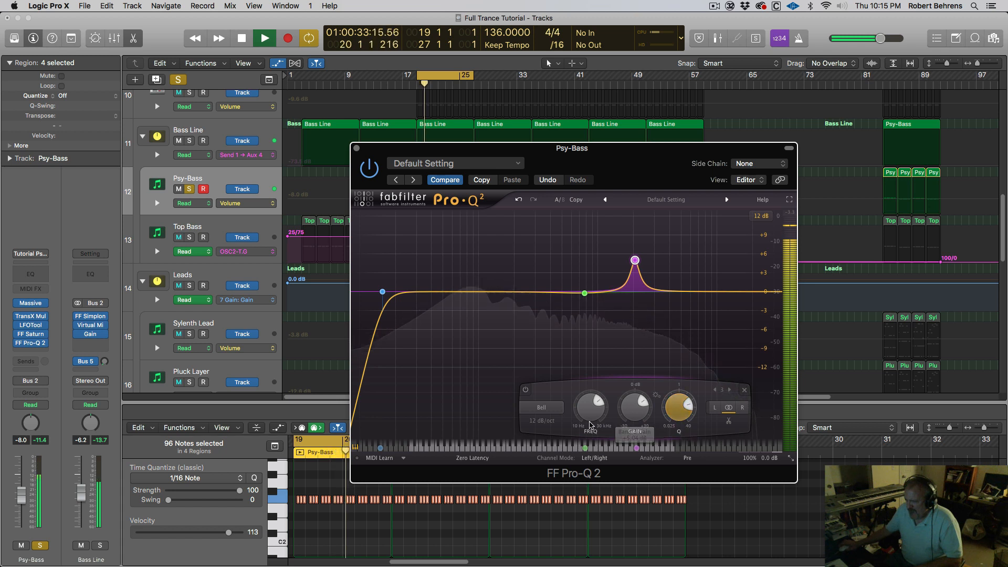
Step: Sweep the Psy-Bass equalizer's bell band down to about 180 Hz and set its gain to about -2.5 dB
{"action": "left_click_drag", "start_coordinate": [633, 415], "coordinate": [585, 509]}
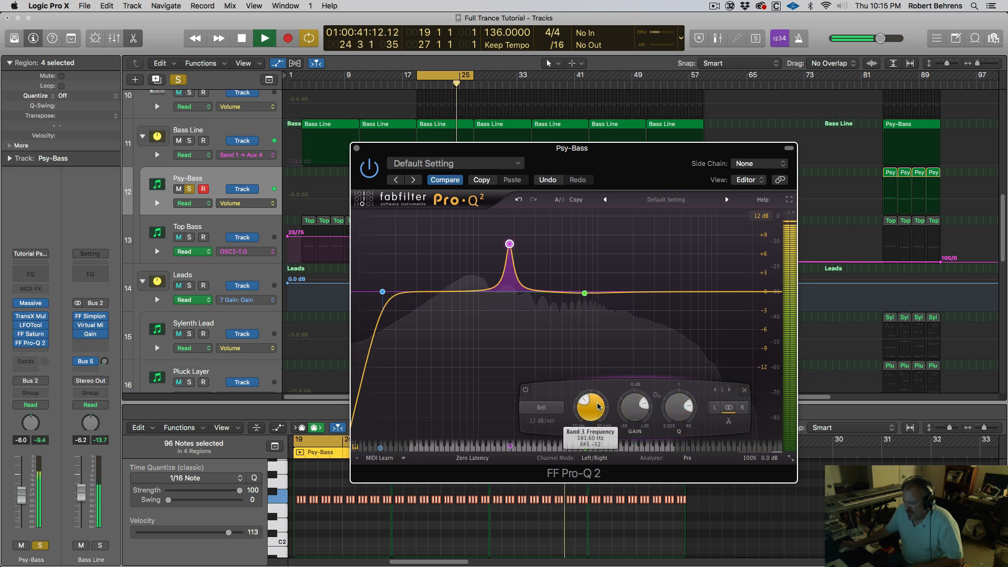
{"action": "left_click_drag", "start_coordinate": [592, 406], "coordinate": [640, 466]}
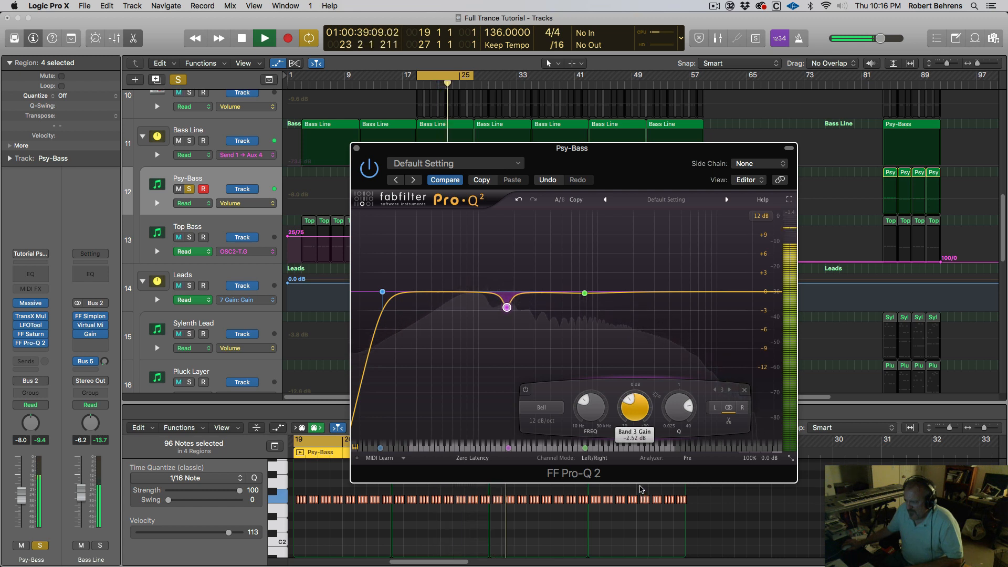
Step: Unsolo the Psy-Bass track, close its equalizer and stop the looped playback
{"action": "left_click", "coordinate": [188, 189]}
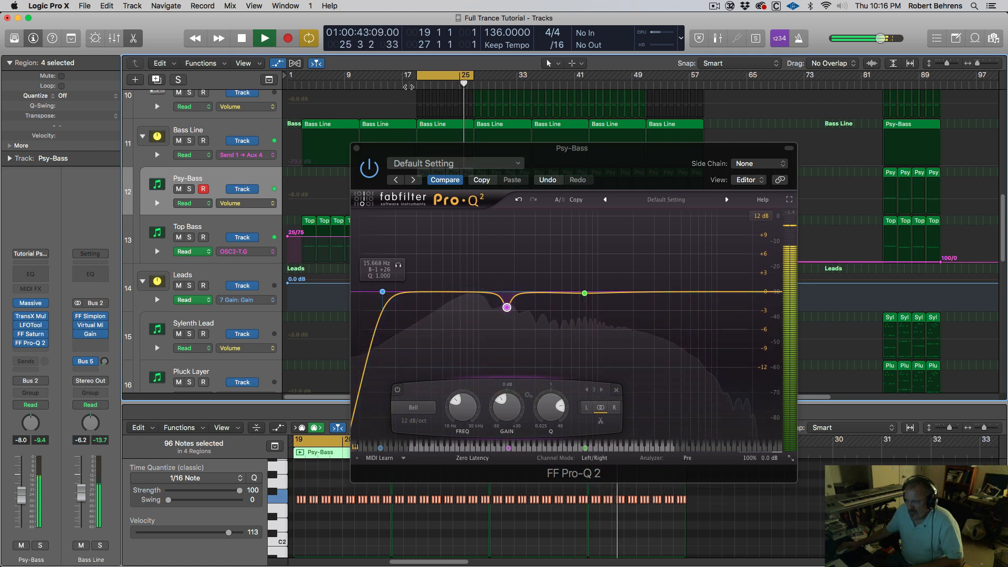
{"action": "left_click", "coordinate": [409, 84]}
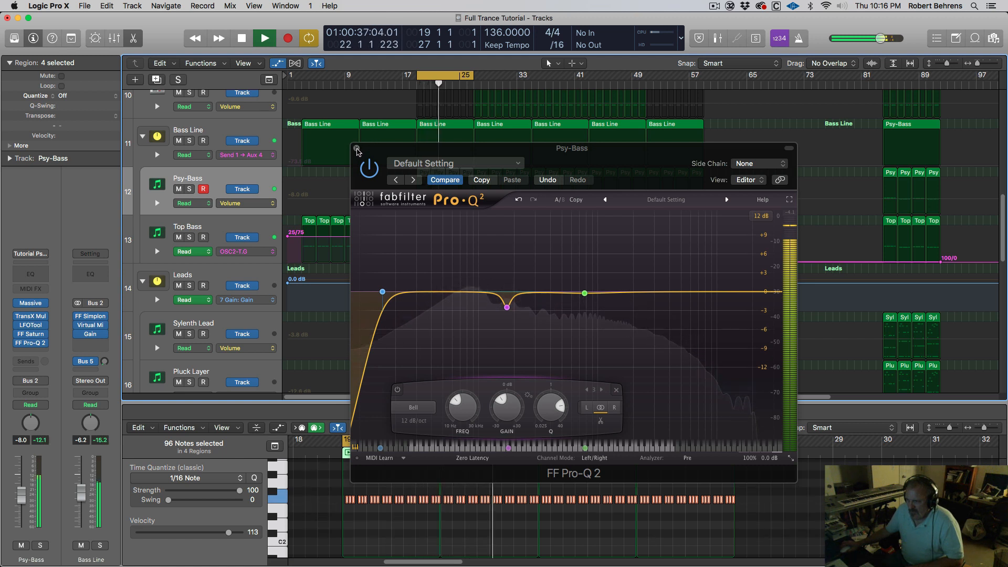
{"action": "left_click", "coordinate": [356, 149]}
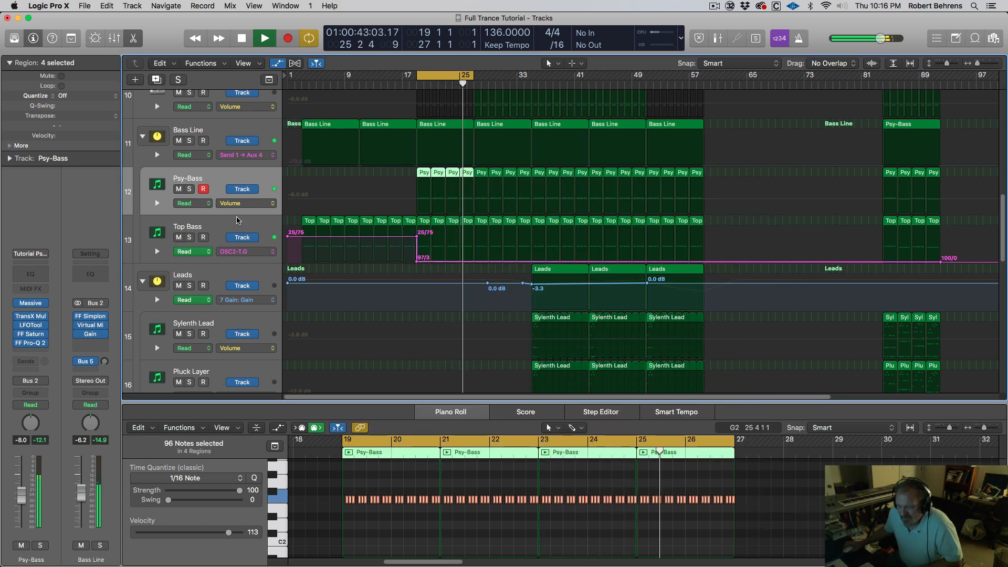
{"action": "key", "text": "space"}
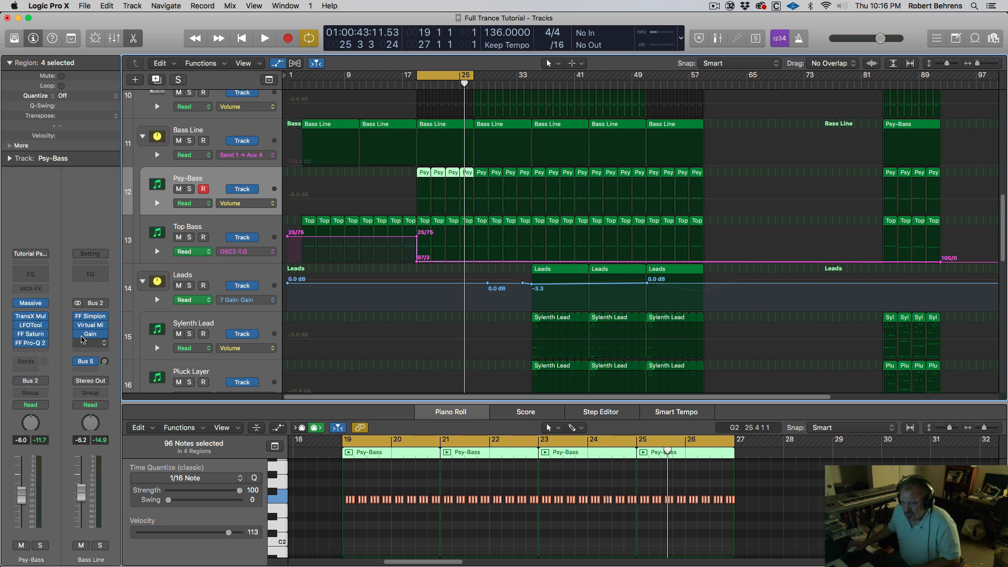
Step: Play the full mix from before the Psy-Bass entry with cycling off, and set the Psy-Bass track's volume to -7.4 dB
{"action": "key", "text": "space"}
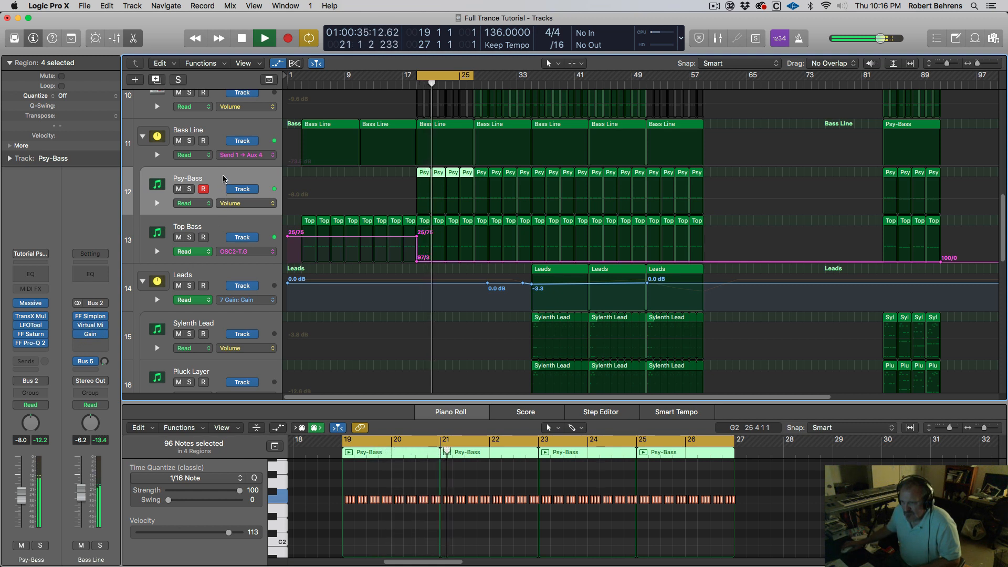
{"action": "key", "text": "Up"}
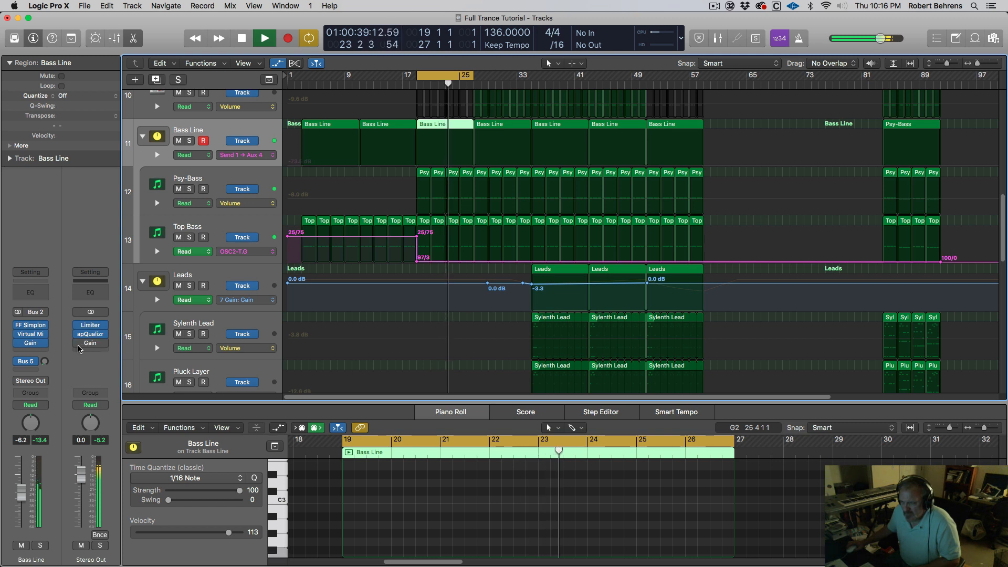
{"action": "left_click", "coordinate": [443, 79]}
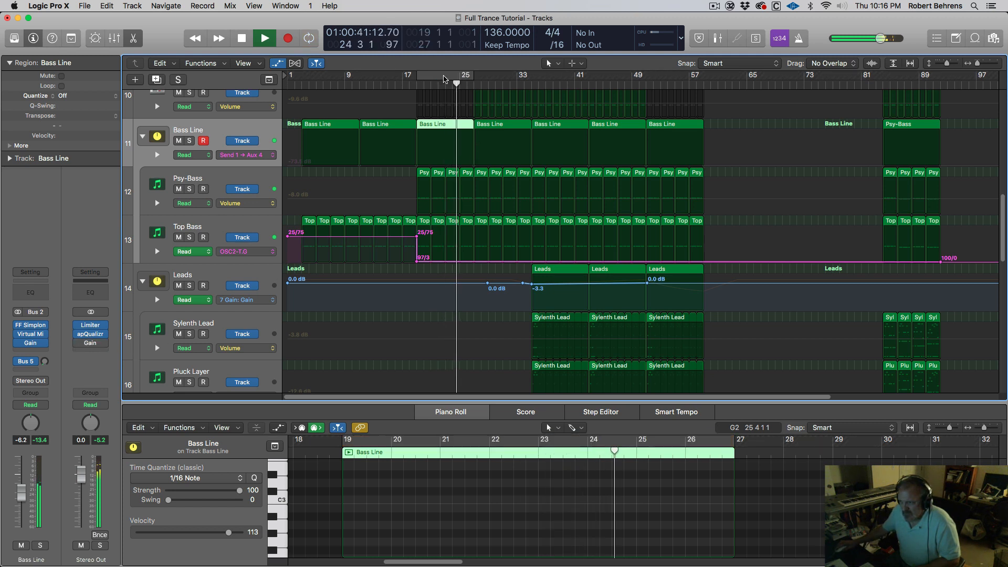
{"action": "left_click", "coordinate": [387, 79]}
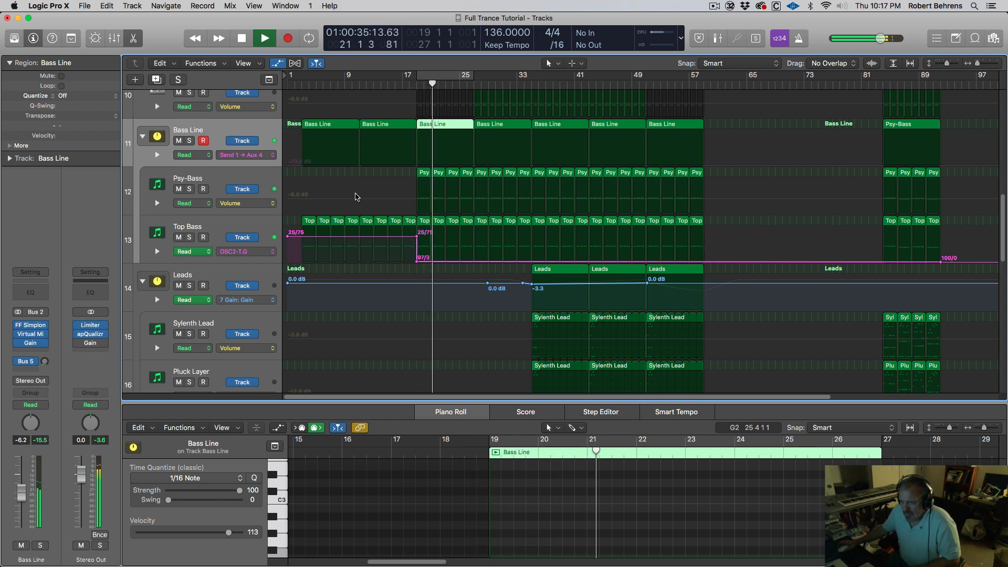
{"action": "left_click", "coordinate": [225, 177]}
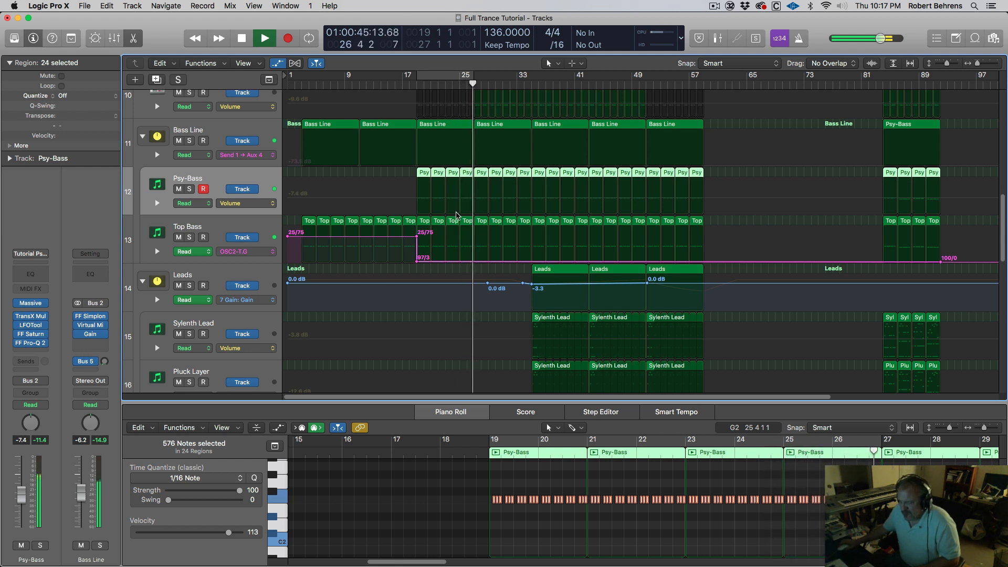
Step: Hide the track automation, stop playback and reduce the track height to show the arrangement from the Kick track down
{"action": "key", "text": "a"}
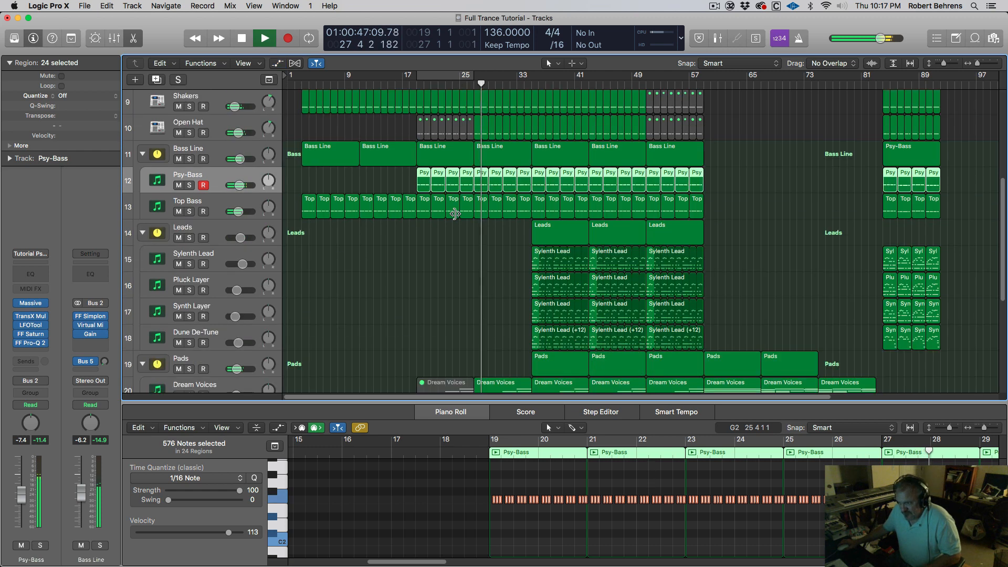
{"action": "key", "text": "super+Up"}
{"action": "key", "text": "space"}
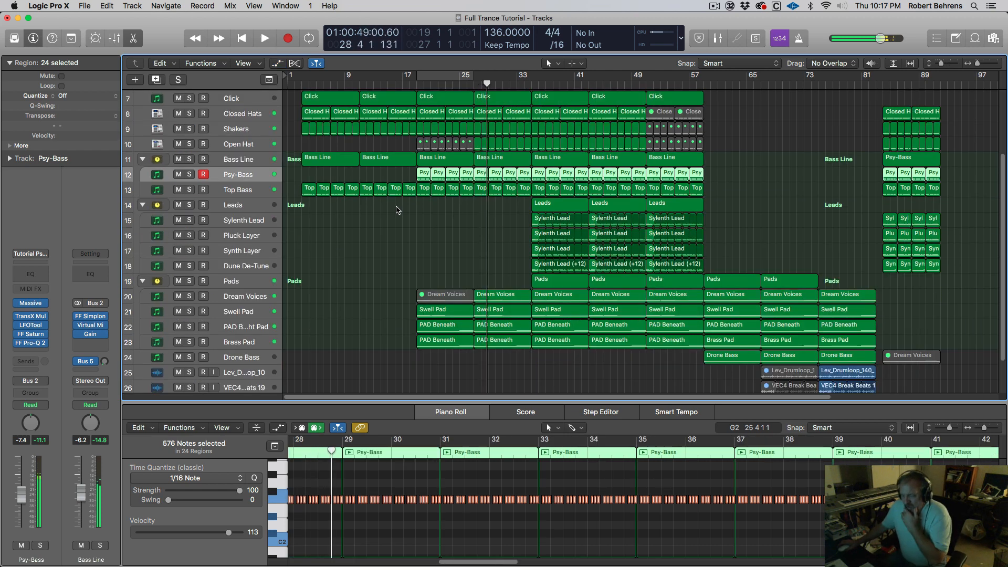
{"action": "scroll", "coordinate": [381, 229], "scroll_direction": "up", "scroll_amount": 1}
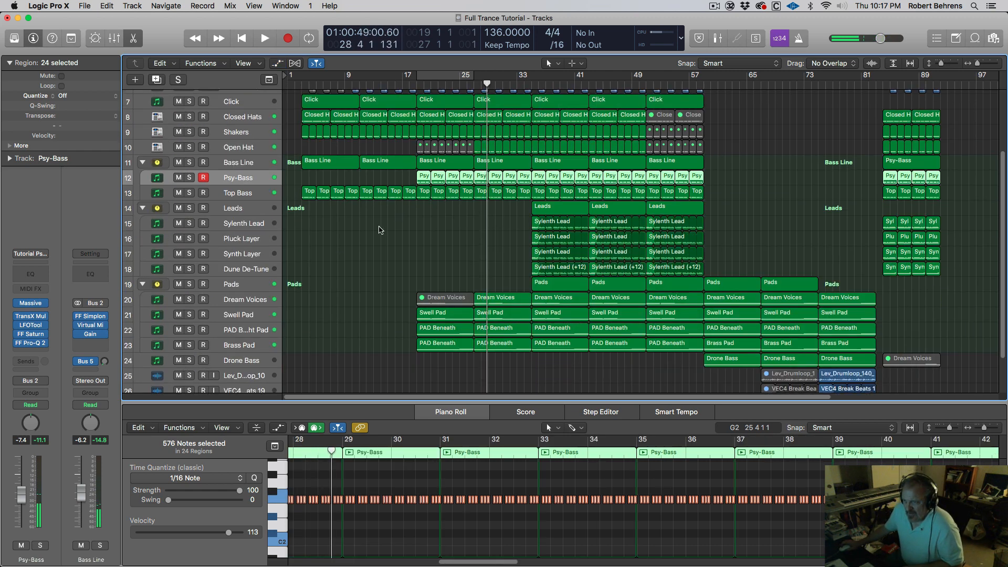
{"action": "scroll", "coordinate": [380, 230], "scroll_direction": "up", "scroll_amount": 5}
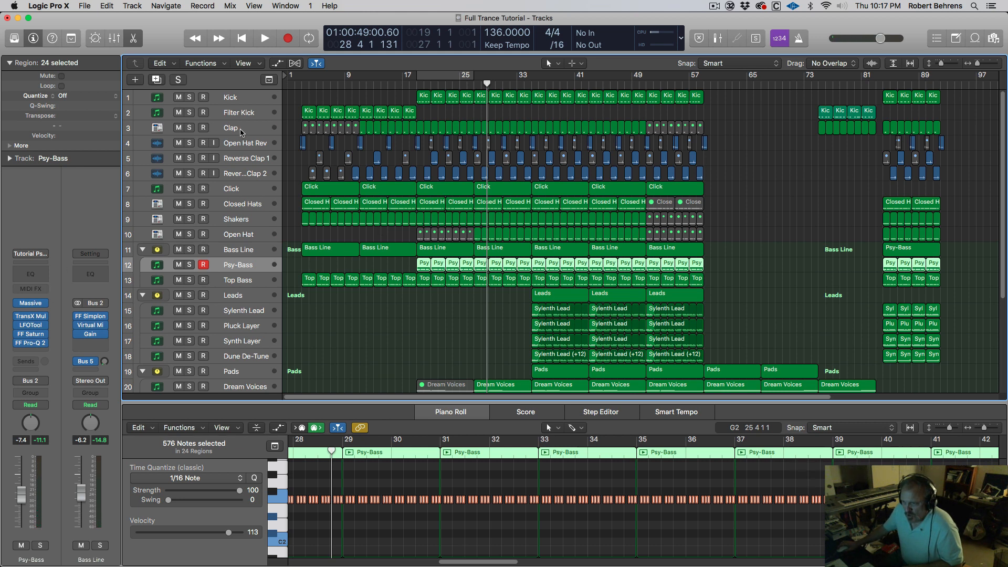
Step: Select the Open Hat track and briefly audition the Open Hat Rev track in solo
{"action": "left_click", "coordinate": [251, 239]}
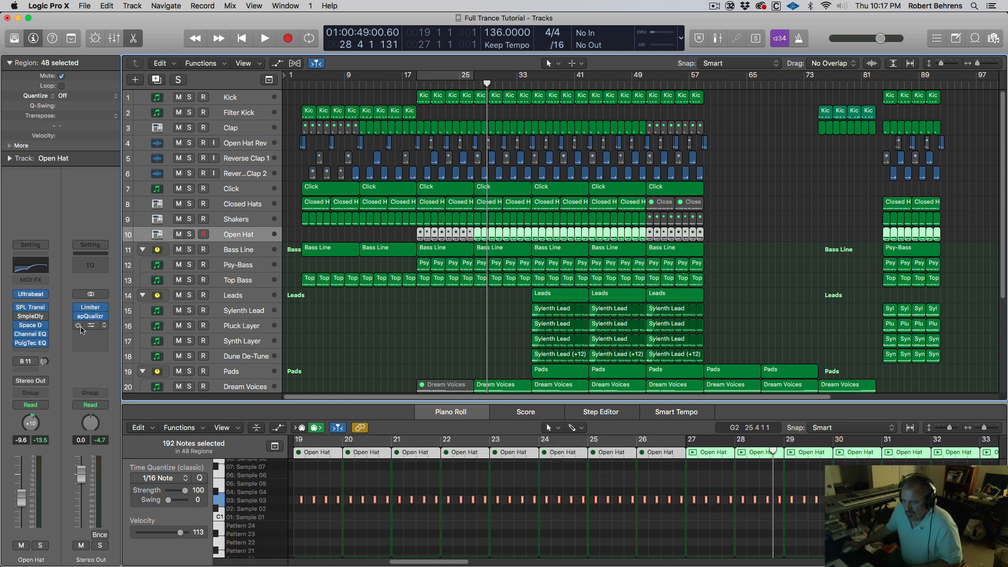
{"action": "key", "text": "space"}
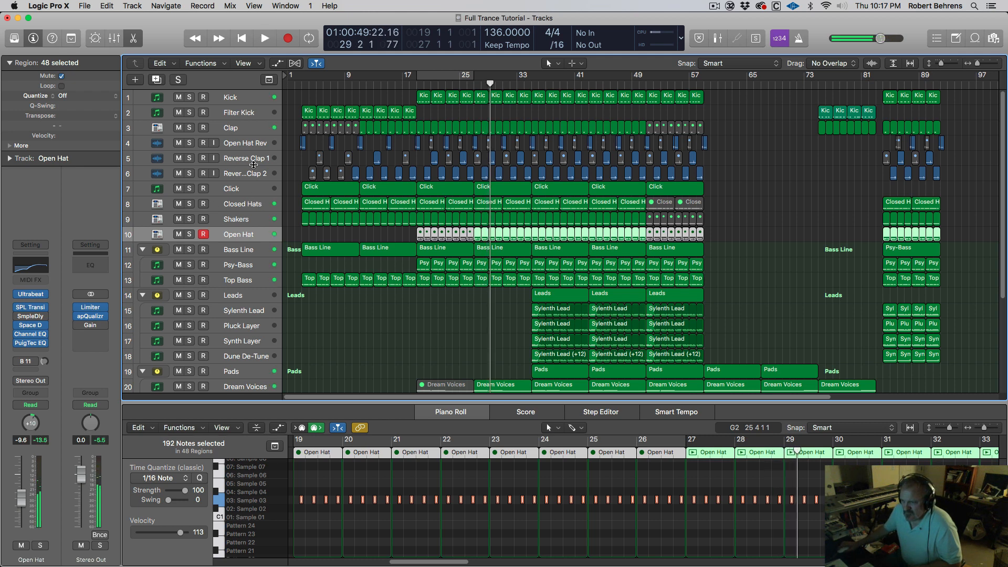
{"action": "left_click", "coordinate": [190, 143]}
{"action": "key", "text": "space"}
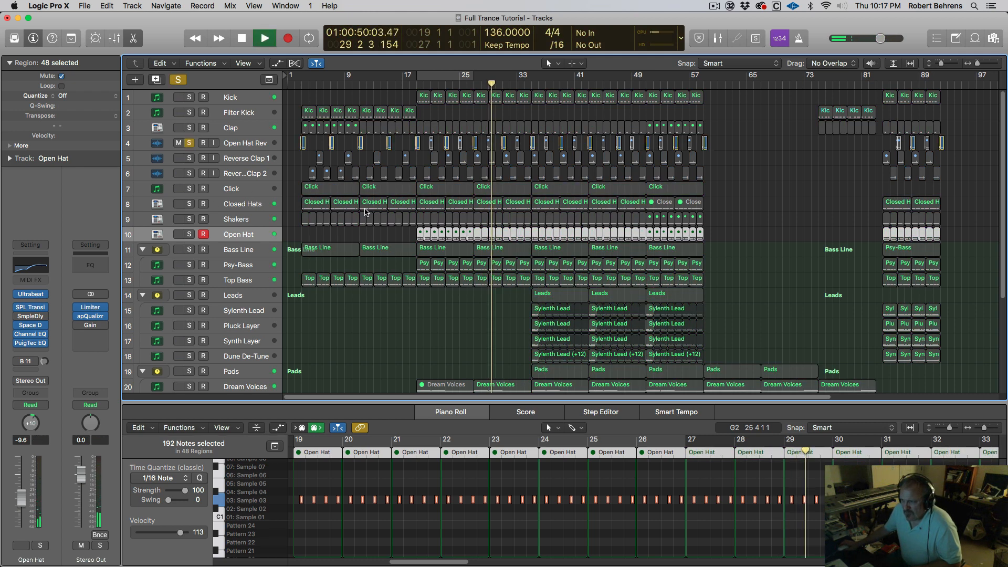
{"action": "key", "text": "space"}
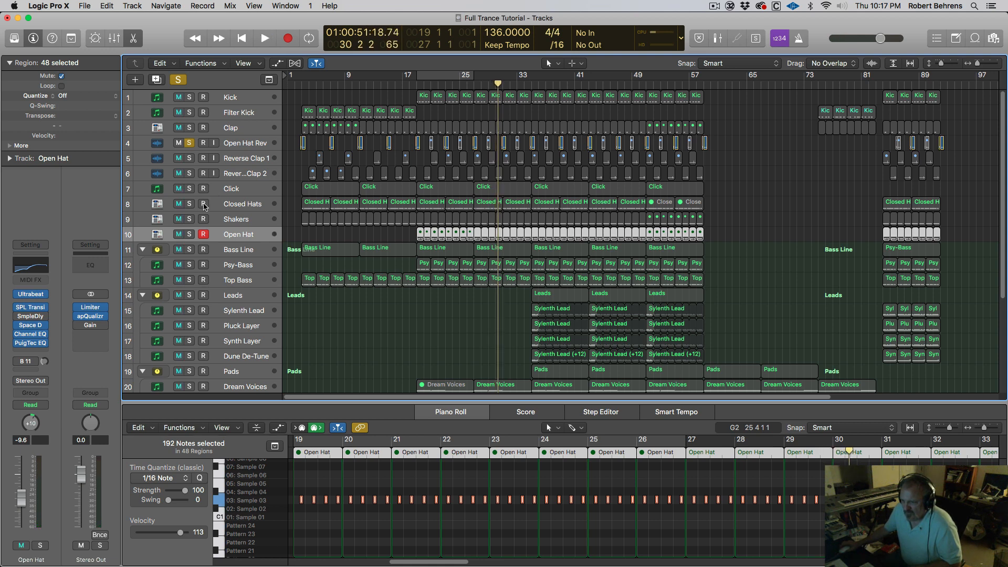
Step: Solo the Open Hat track instead of Open Hat Rev and play it with the cycle range moved to bars 27 to 35
{"action": "left_click", "coordinate": [189, 235]}
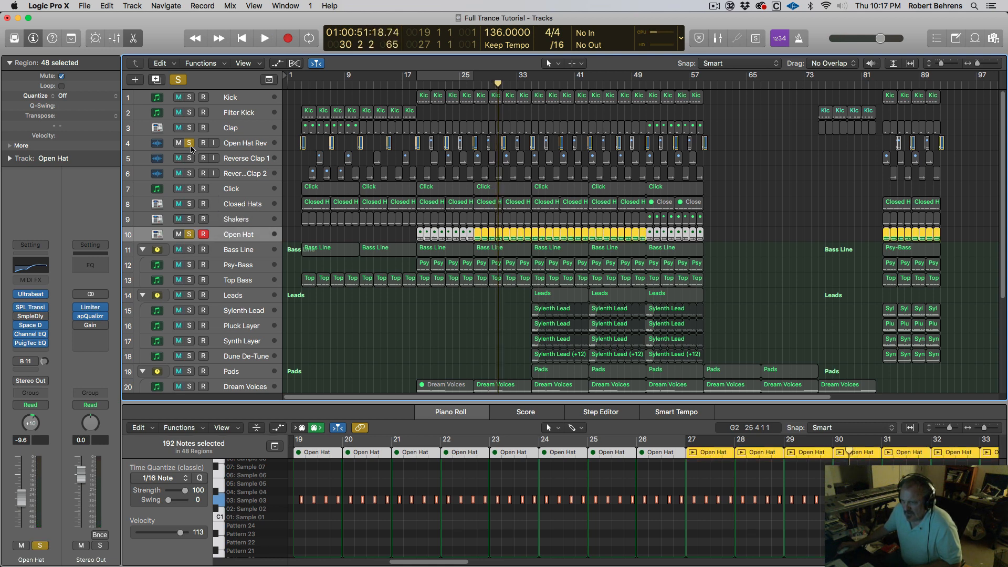
{"action": "left_click", "coordinate": [190, 143]}
{"action": "left_click", "coordinate": [447, 77]}
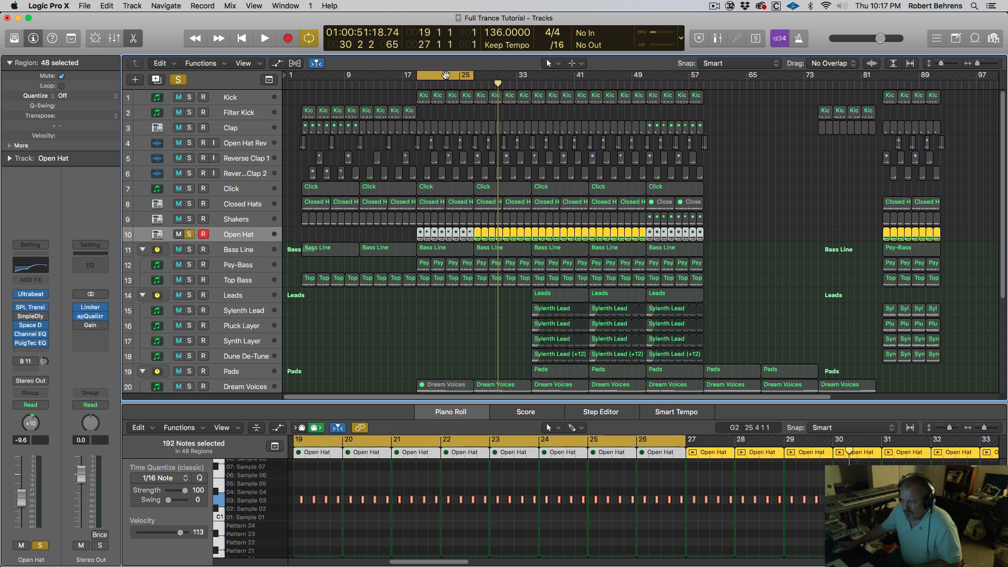
{"action": "left_click_drag", "start_coordinate": [445, 78], "coordinate": [504, 78]}
{"action": "key", "text": "space"}
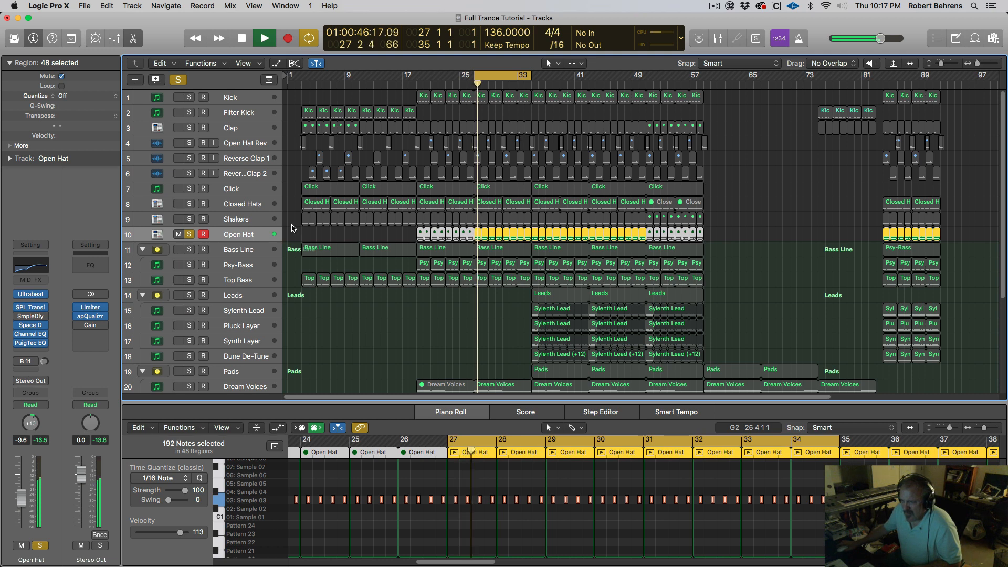
{"action": "key", "text": "space"}
Step: Open the Open Hat track's Ultrabeat instrument and move its window clear of the track list and channel strip
{"action": "left_click", "coordinate": [240, 236]}
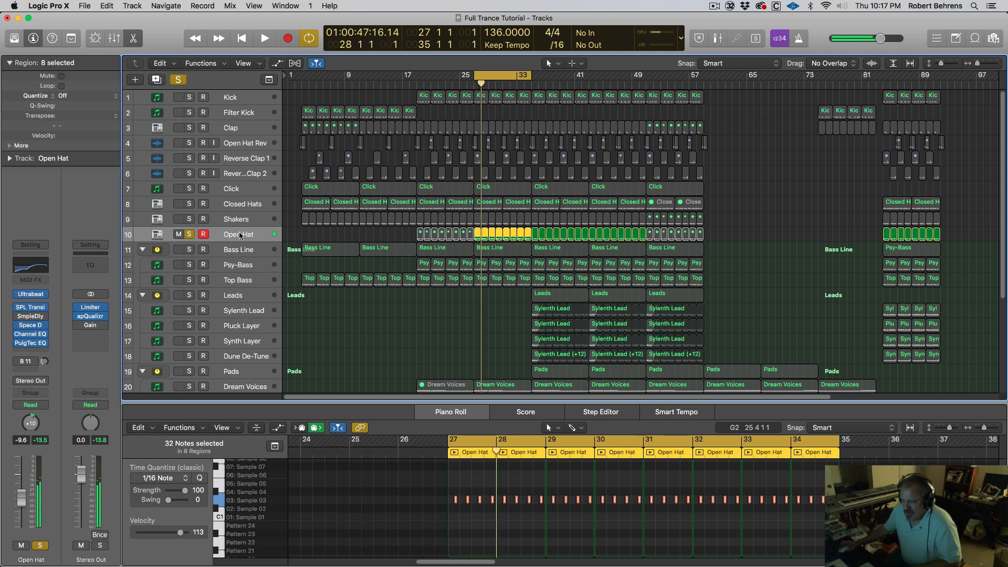
{"action": "left_click", "coordinate": [31, 295]}
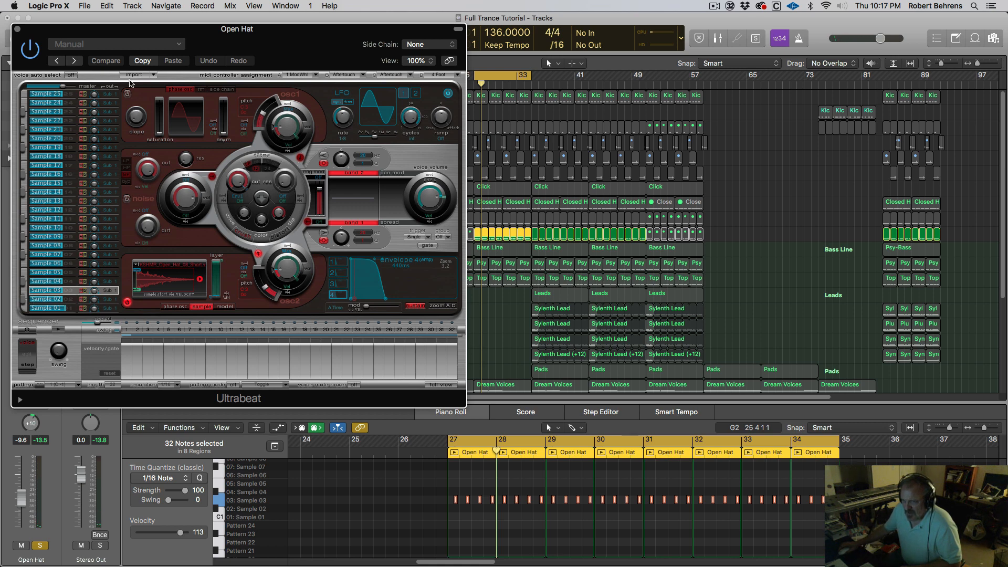
{"action": "left_click_drag", "start_coordinate": [99, 32], "coordinate": [749, 58]}
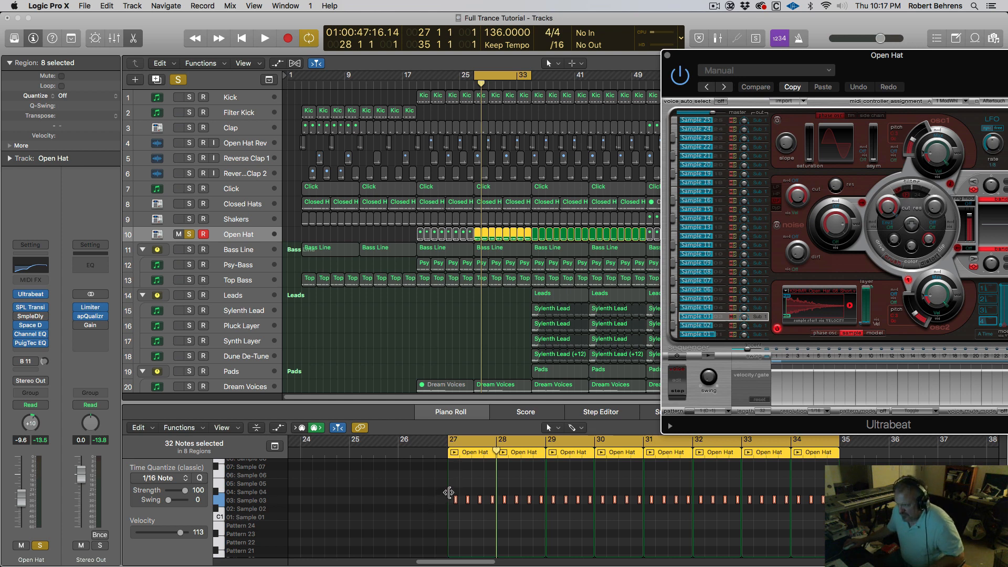
Step: Turn off the cycle range and select all regions on the Open Hat track, showing their notes from bar 19
{"action": "left_click", "coordinate": [236, 237]}
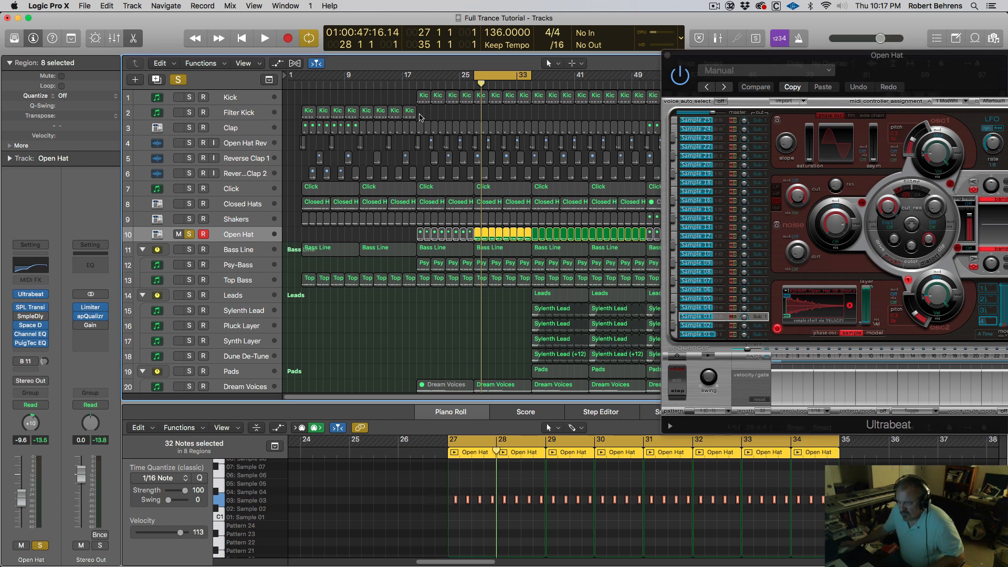
{"action": "left_click", "coordinate": [496, 78]}
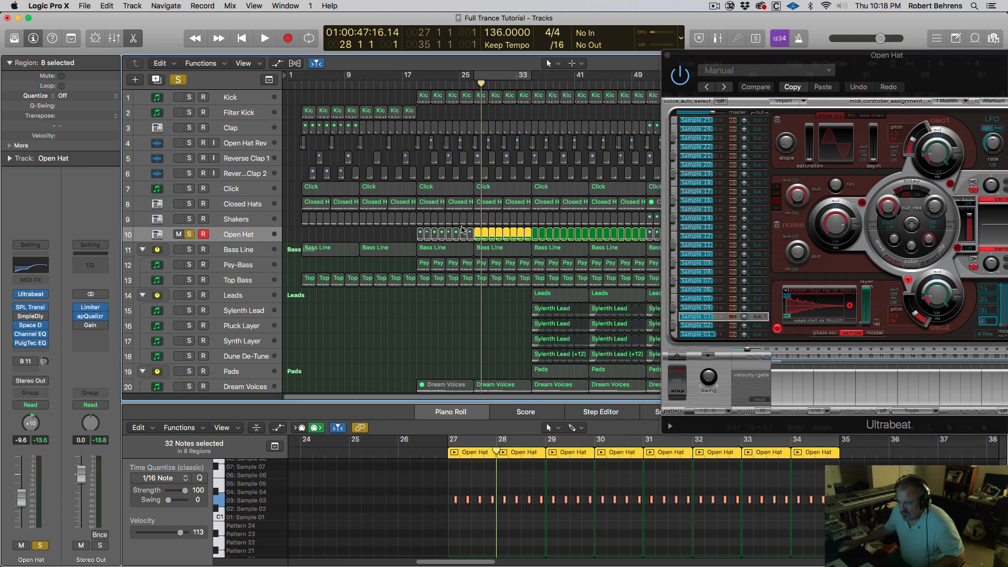
{"action": "left_click", "coordinate": [240, 234]}
{"action": "scroll", "coordinate": [396, 493], "scroll_direction": "left", "scroll_amount": 5}
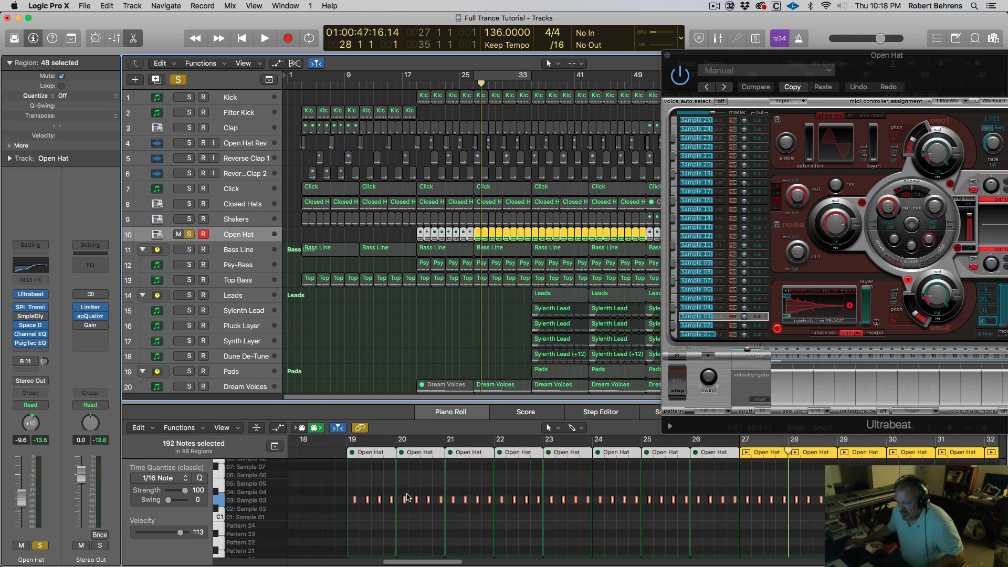
{"action": "scroll", "coordinate": [407, 495], "scroll_direction": "right", "scroll_amount": 2}
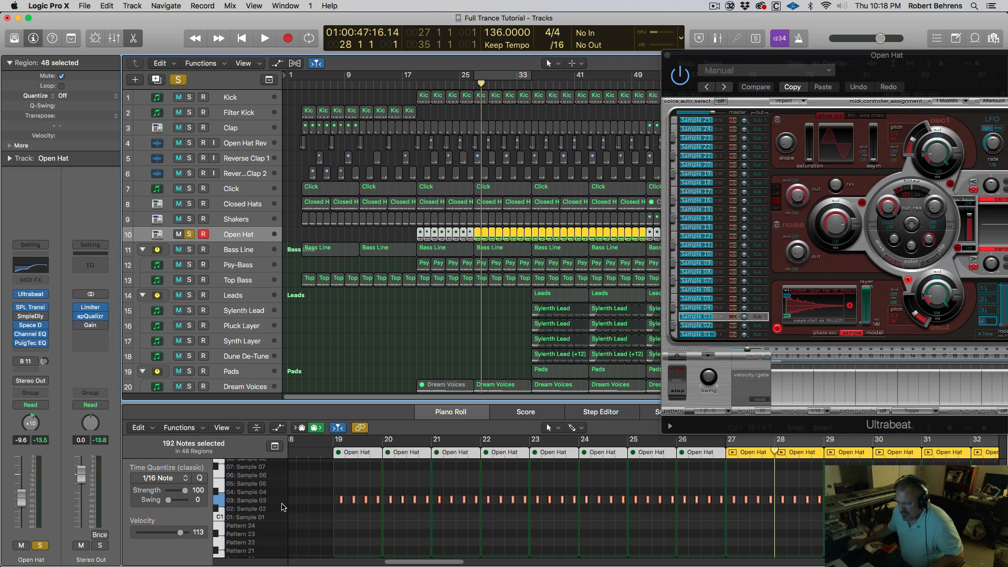
Step: Audition the Open Hat's current drum sample and move all its notes from Sample 03 down to Sample 01 at C1
{"action": "left_click", "coordinate": [273, 504]}
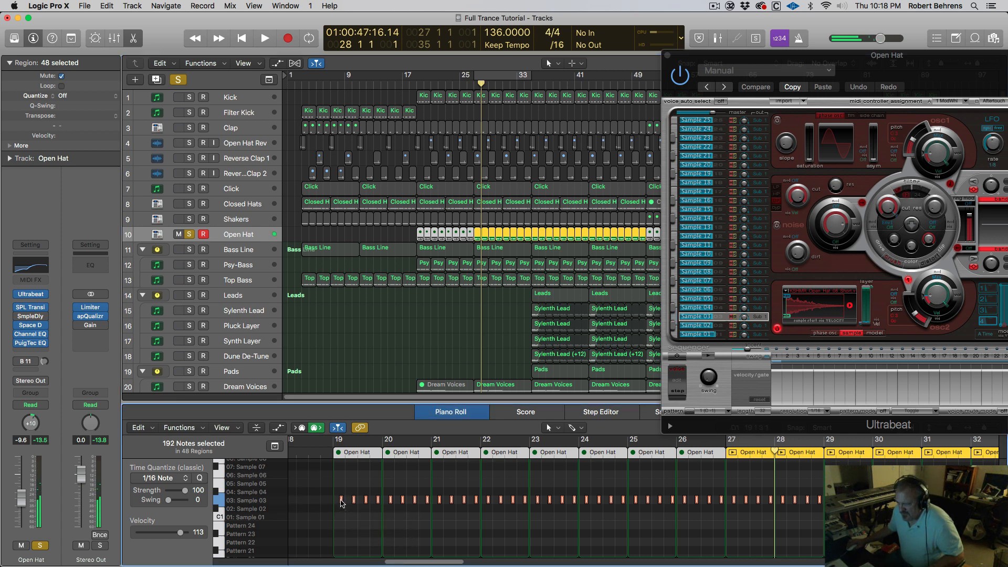
{"action": "left_click_drag", "start_coordinate": [341, 503], "coordinate": [341, 517]}
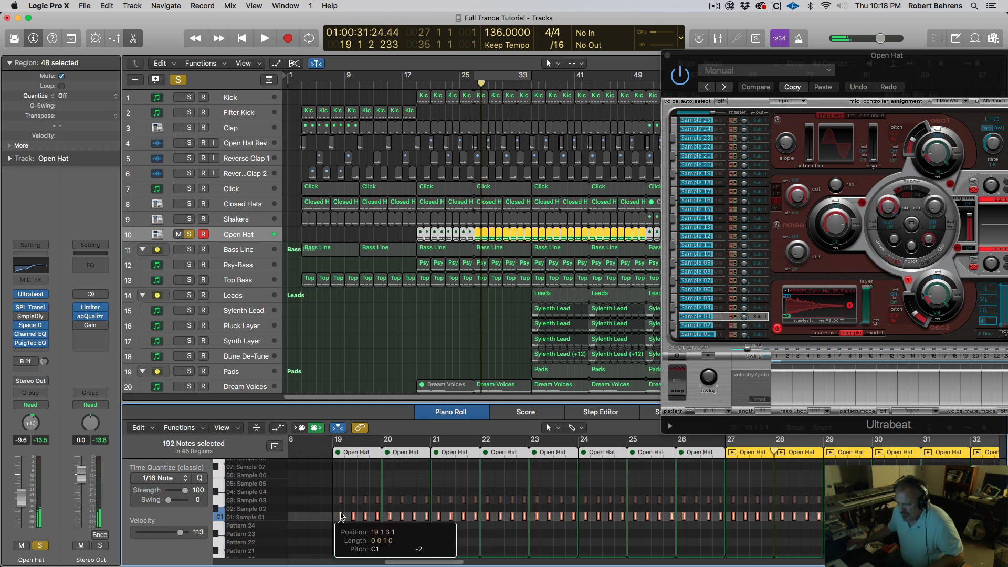
{"action": "left_click_drag", "start_coordinate": [341, 517], "coordinate": [342, 517]}
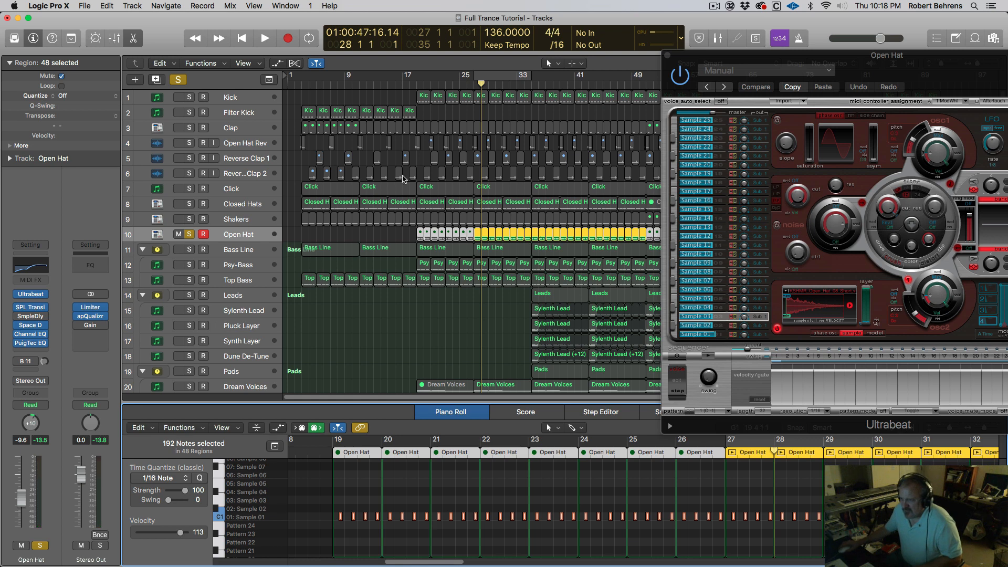
Step: Clear the Open Hat solo, turn the cycle back on and extend its end to bar 41
{"action": "left_click", "coordinate": [498, 79]}
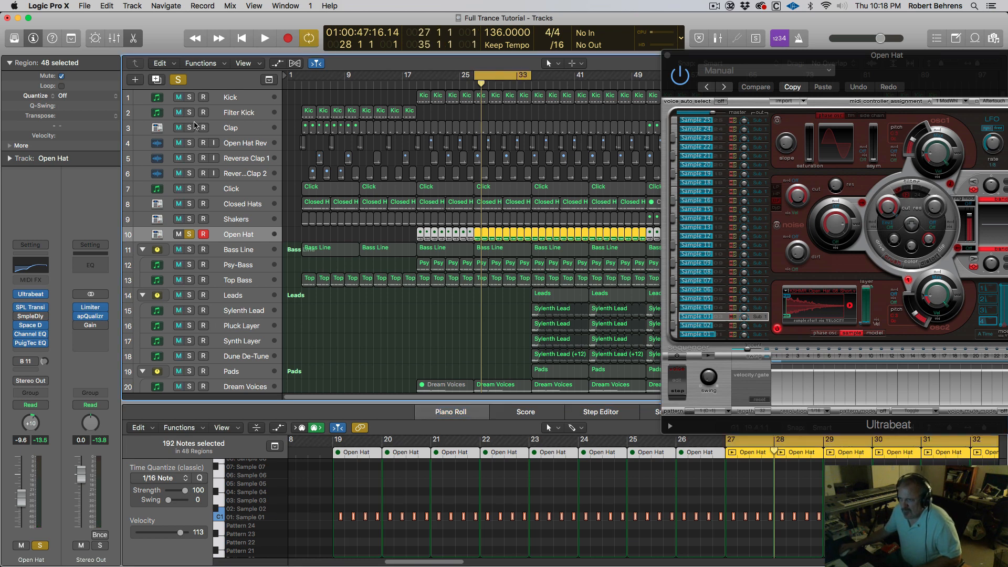
{"action": "left_click", "coordinate": [179, 78]}
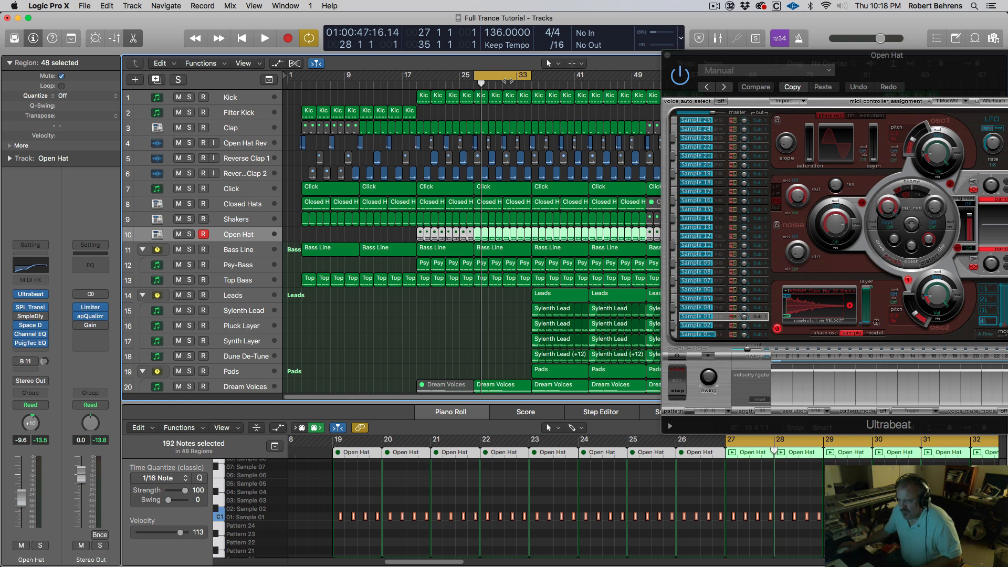
{"action": "left_click_drag", "start_coordinate": [531, 74], "coordinate": [576, 80]}
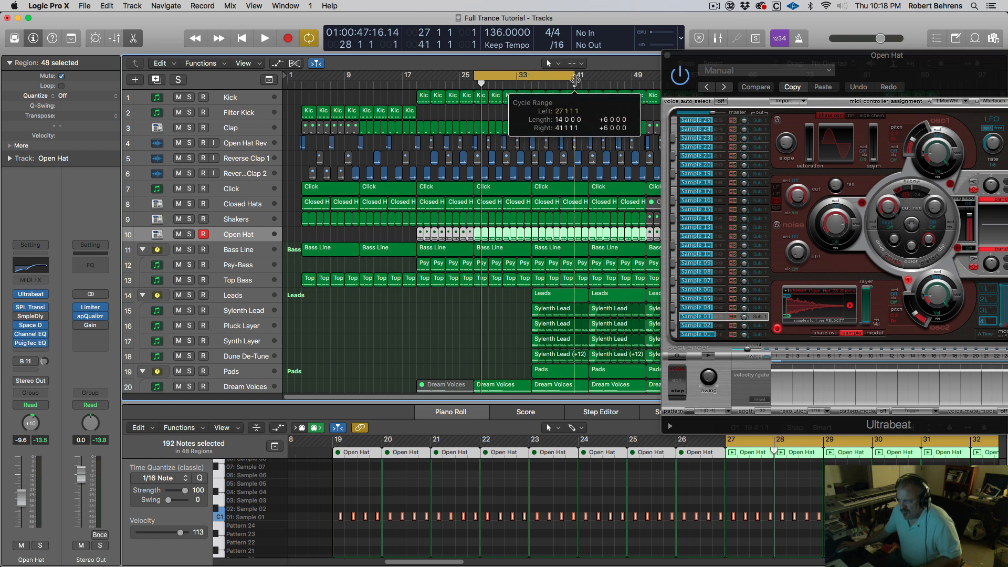
Step: Extend the cycle range's start back to bar 19, play it, and select the Open Hat track's regions inside the cycle
{"action": "left_click_drag", "start_coordinate": [575, 80], "coordinate": [576, 80]}
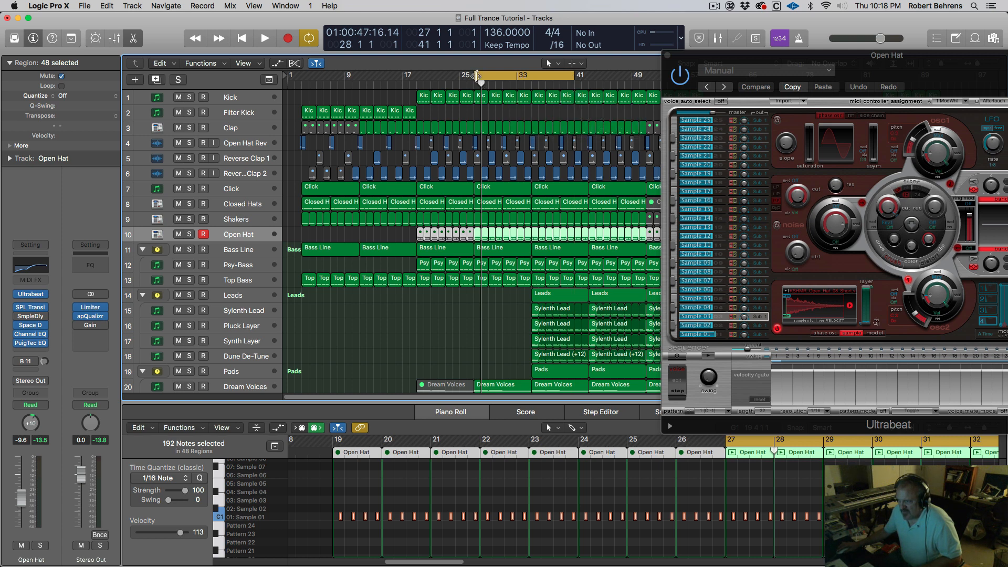
{"action": "left_click_drag", "start_coordinate": [475, 78], "coordinate": [418, 78]}
{"action": "key", "text": "space"}
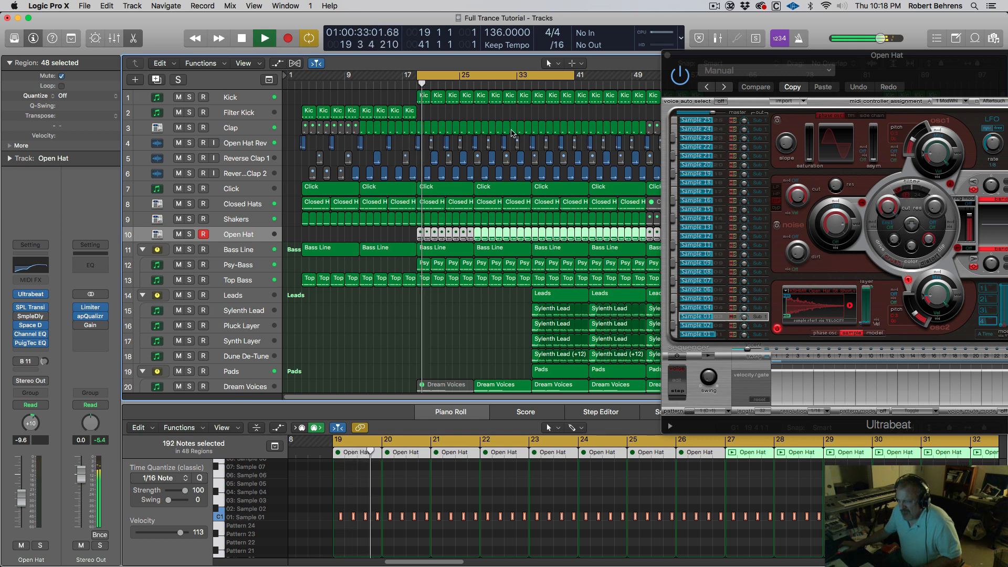
{"action": "left_click", "coordinate": [248, 235]}
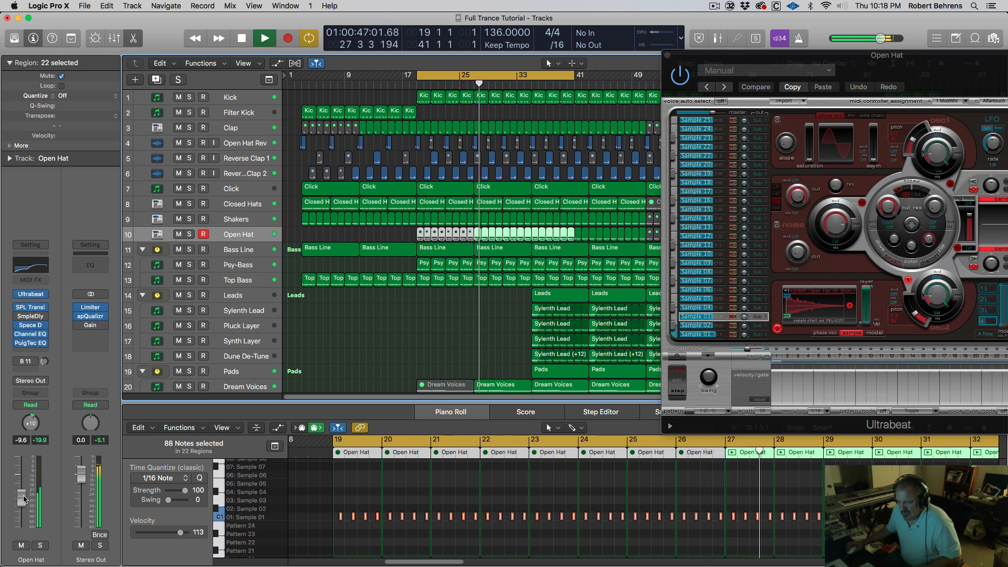
Step: Raise the Open Hat's level to -7.0 dB and audition the track in solo
{"action": "left_click_drag", "start_coordinate": [22, 497], "coordinate": [24, 491]}
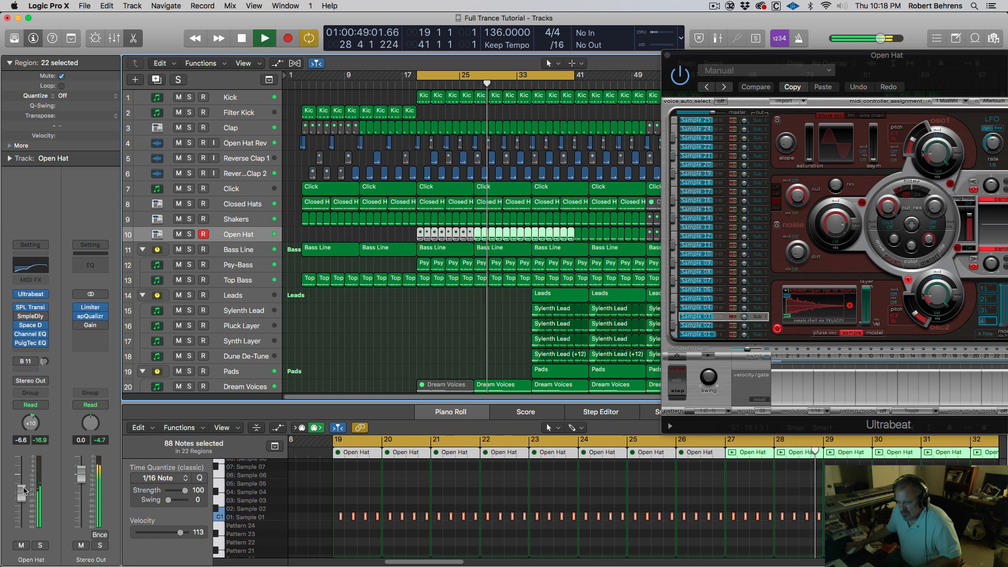
{"action": "left_click", "coordinate": [41, 545]}
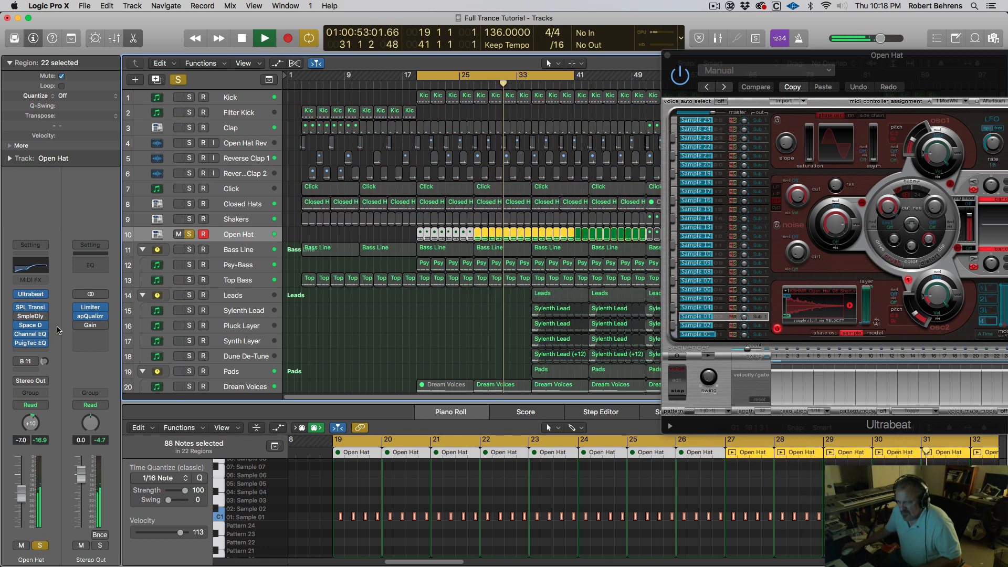
{"action": "key", "text": "space"}
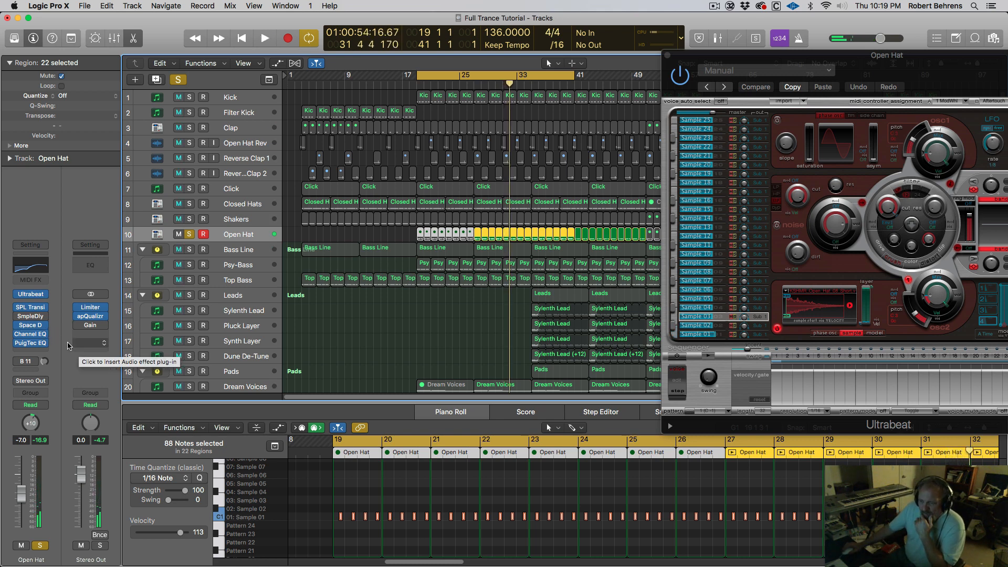
Step: Turn on the Open Hat's Bus 11 send and check the Drum Chamber's ValhallaVintageVerb settings
{"action": "left_click", "coordinate": [20, 362]}
{"action": "left_click", "coordinate": [29, 420]}
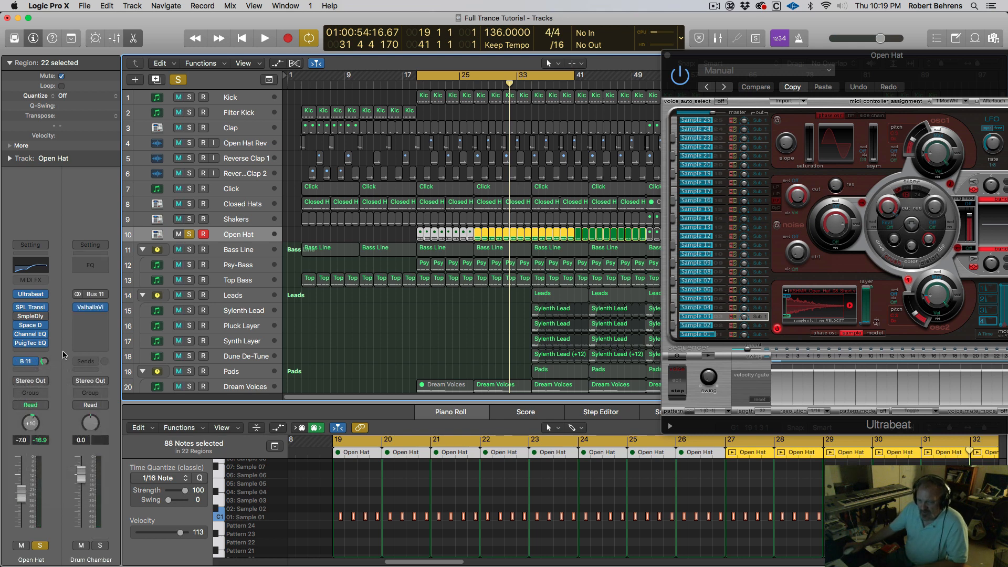
{"action": "left_click", "coordinate": [91, 308]}
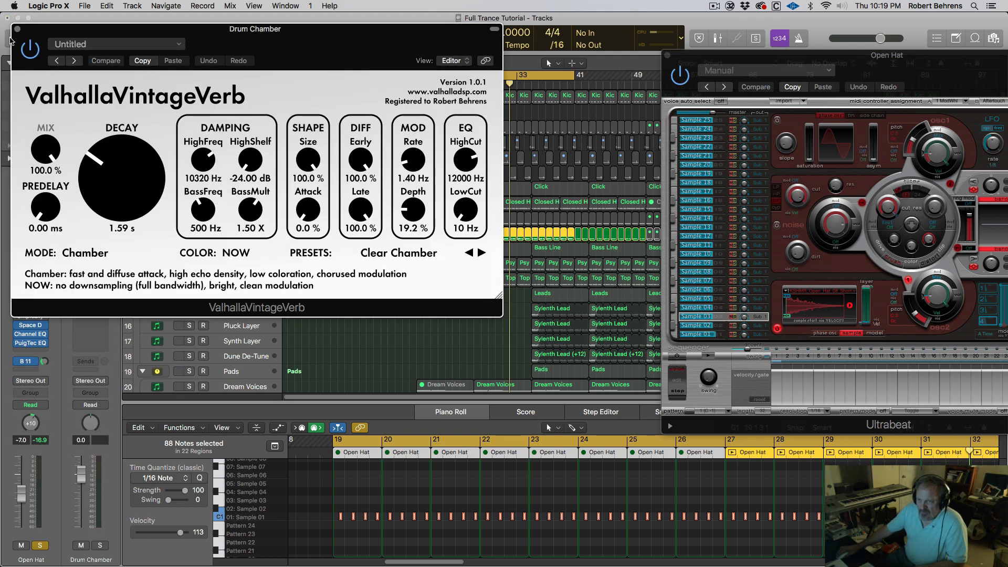
{"action": "left_click", "coordinate": [17, 30]}
Step: Play the soloed Open Hat, lower its level to -10.0 dB, and clear the solo
{"action": "key", "text": "space"}
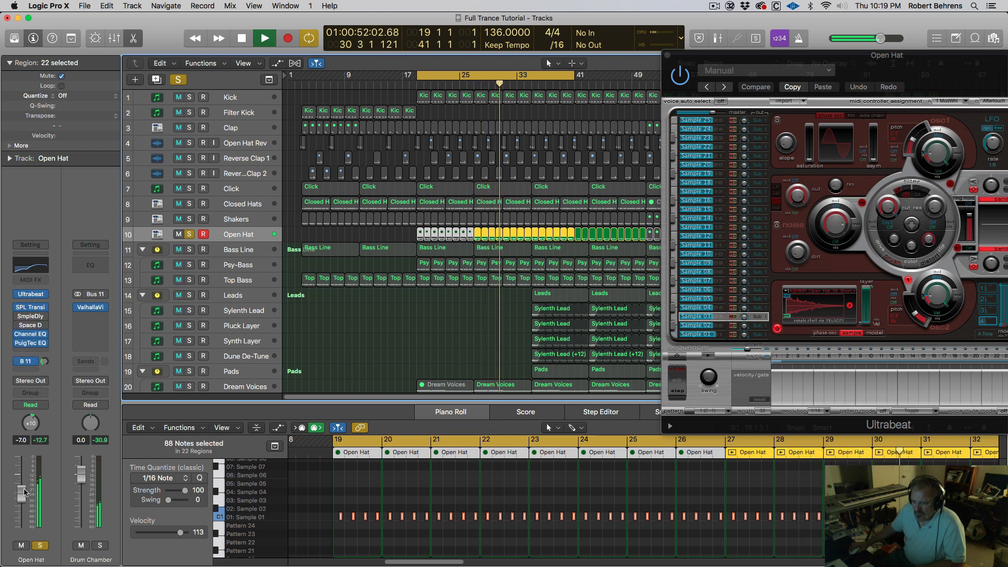
{"action": "left_click_drag", "start_coordinate": [22, 490], "coordinate": [24, 497]}
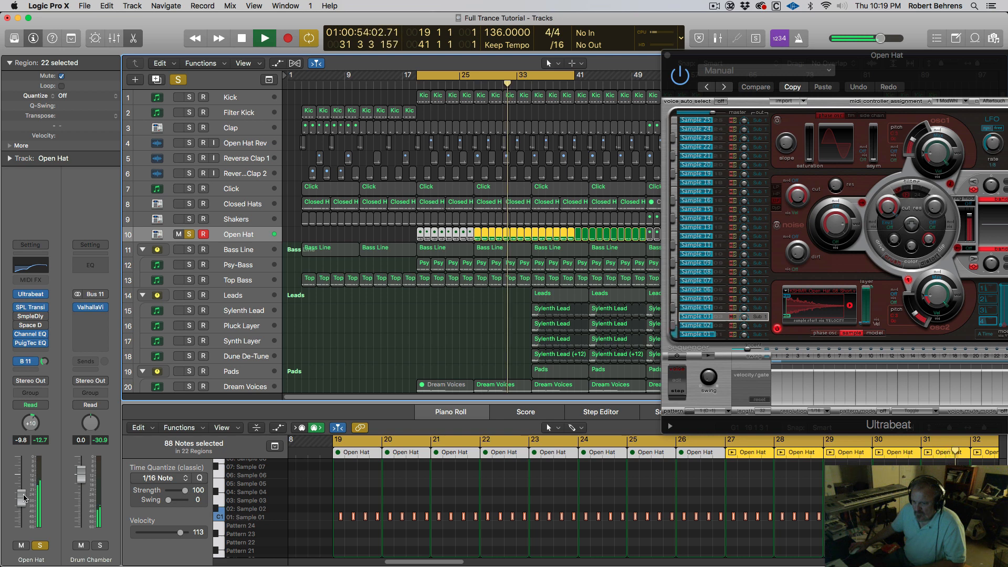
{"action": "left_click", "coordinate": [189, 234]}
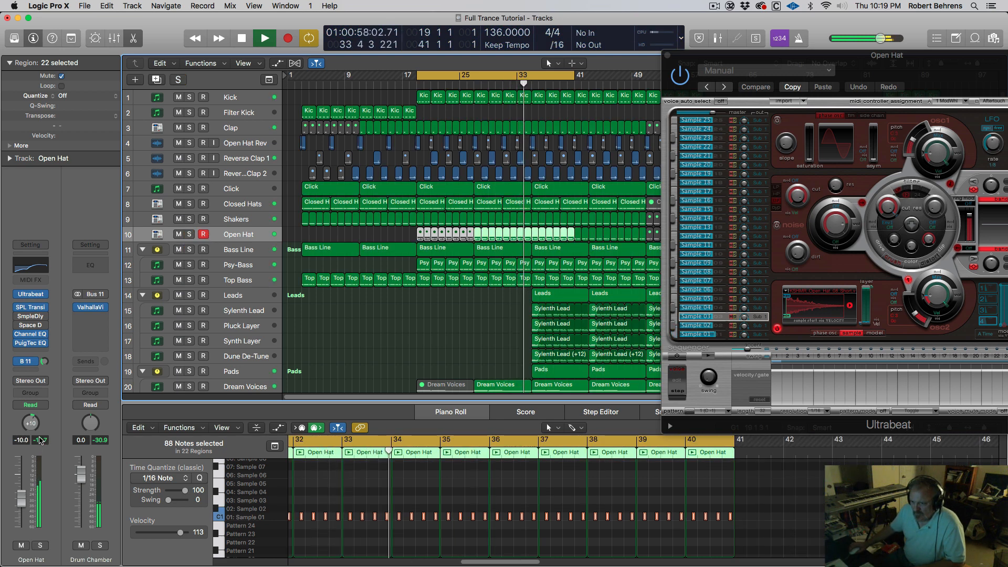
Step: Raise the Open Hat's Bus 11 send slightly and set its level to -11.6 dB while replaying the mix
{"action": "left_click_drag", "start_coordinate": [46, 361], "coordinate": [46, 352]}
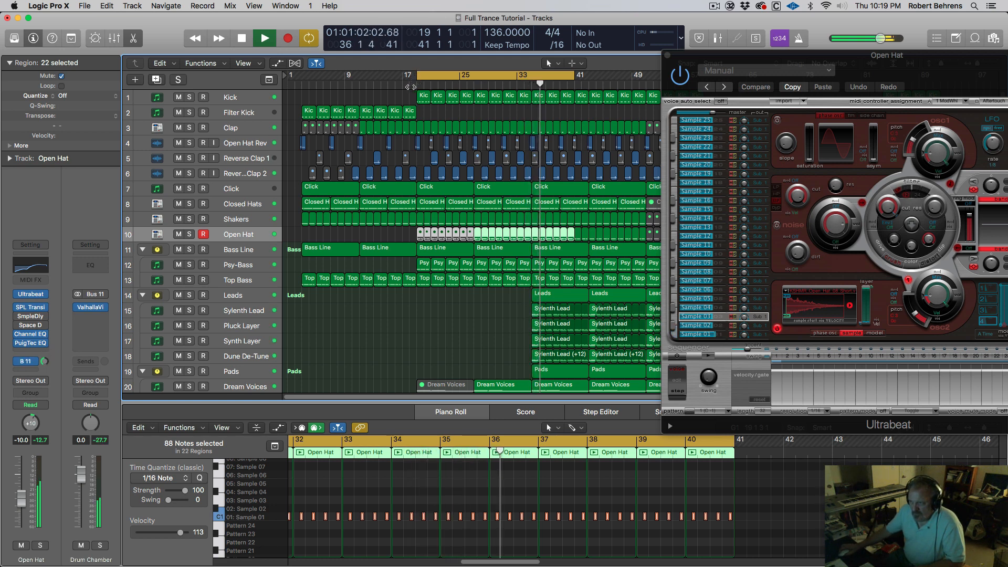
{"action": "left_click", "coordinate": [412, 86]}
{"action": "left_click", "coordinate": [471, 85]}
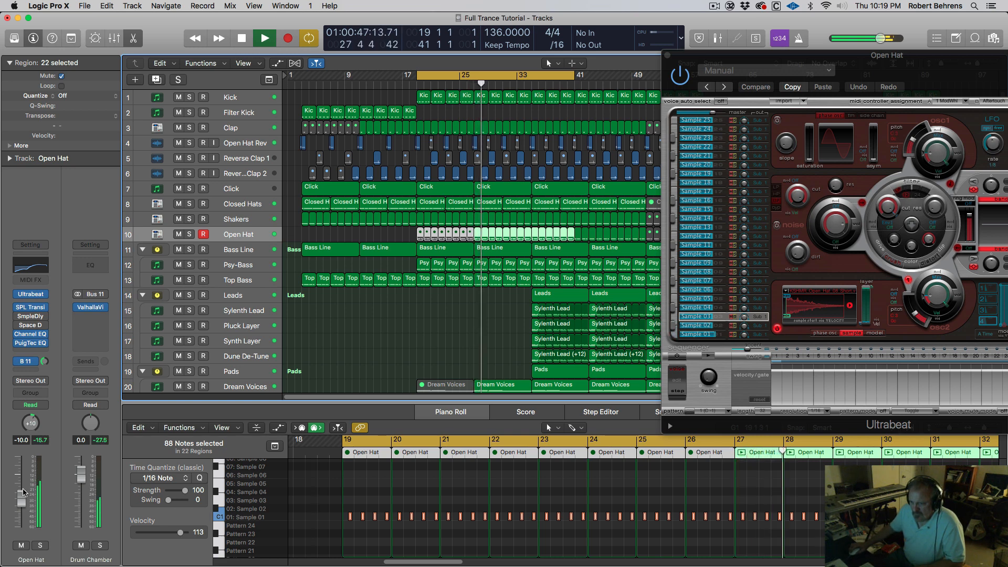
{"action": "left_click_drag", "start_coordinate": [24, 493], "coordinate": [25, 497]}
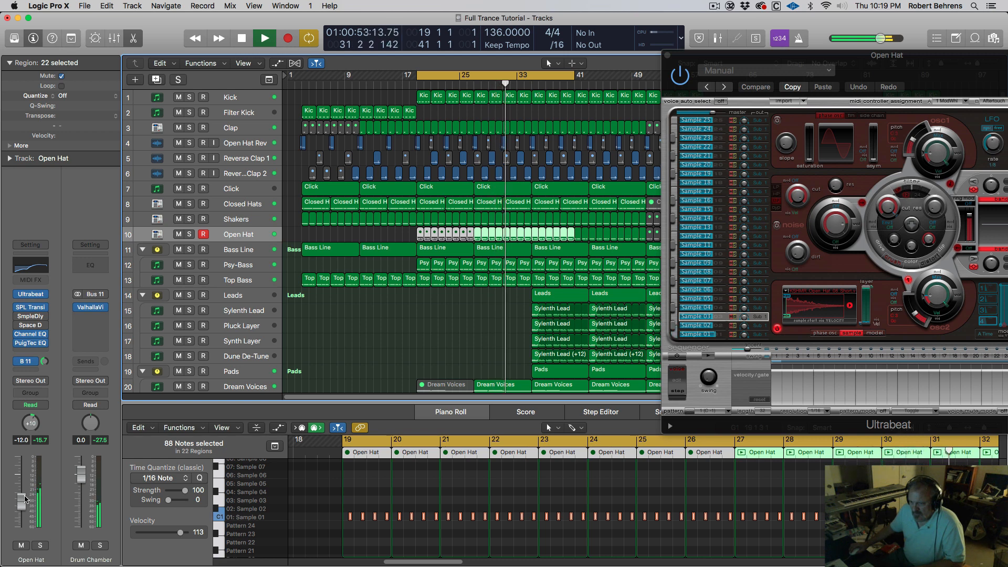
{"action": "left_click_drag", "start_coordinate": [25, 499], "coordinate": [26, 497]}
{"action": "key", "text": "space"}
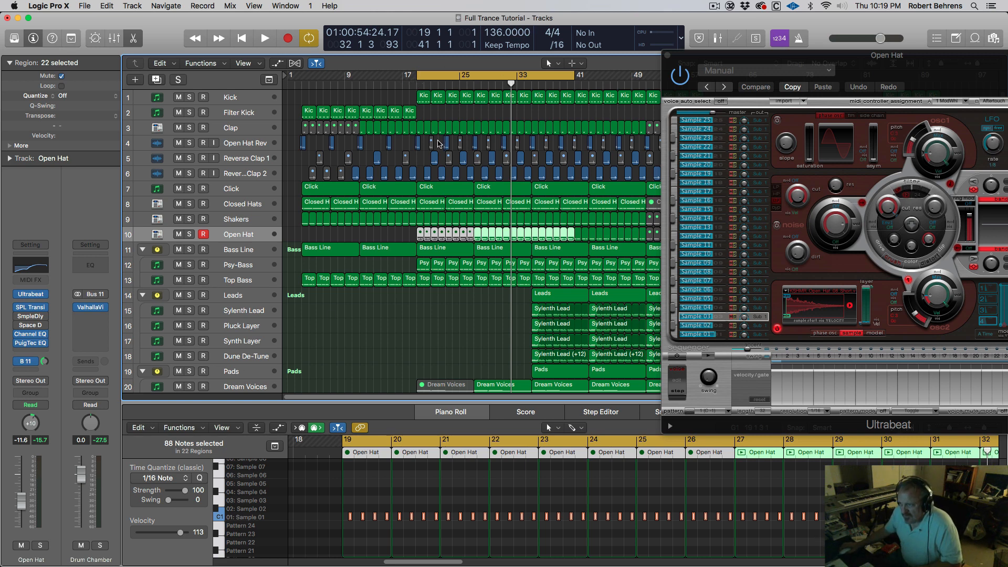
Step: Play the mix again, close the Ultrabeat window, and trim the Open Hat's level to -12.2 dB
{"action": "key", "text": "space"}
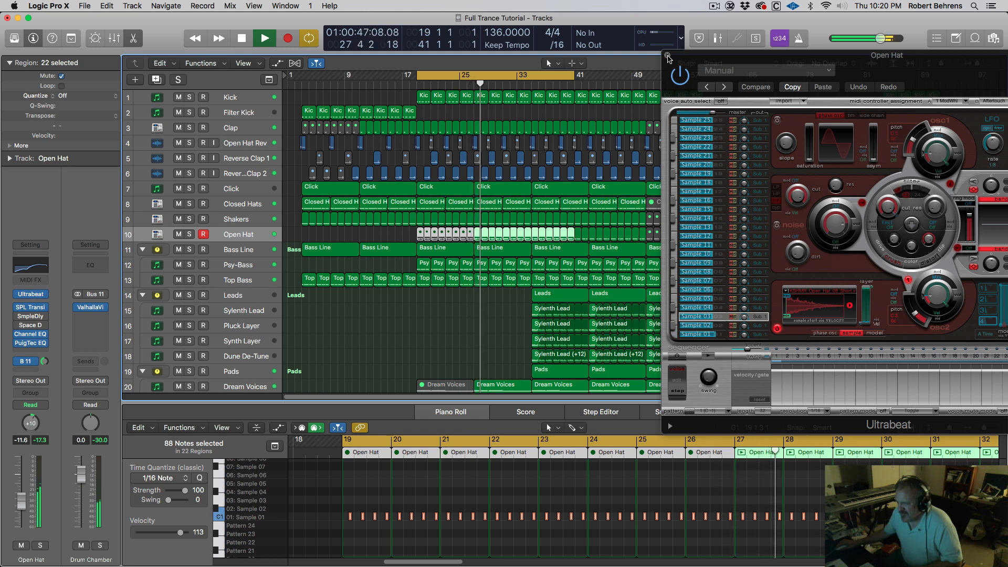
{"action": "left_click", "coordinate": [667, 55]}
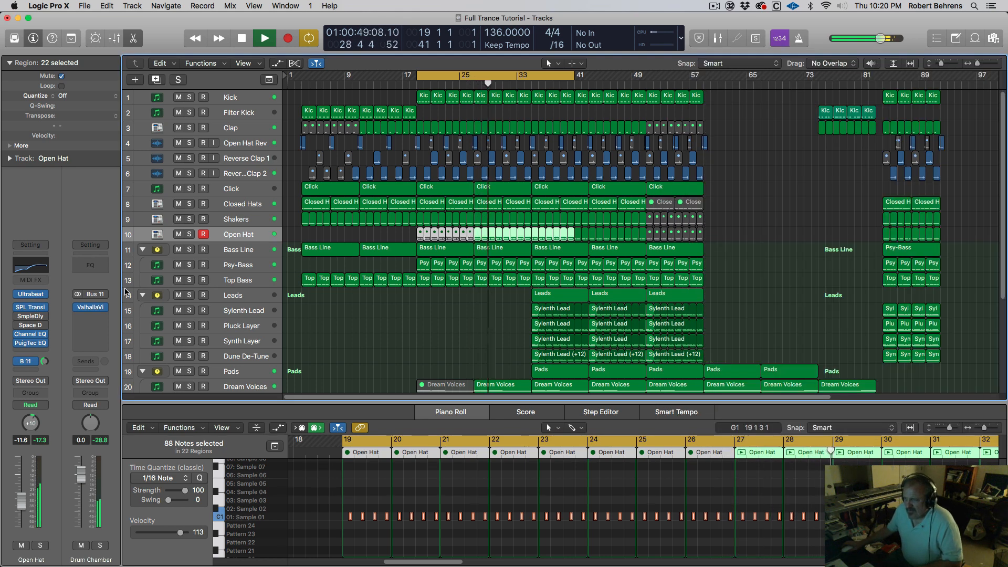
{"action": "key", "text": "space"}
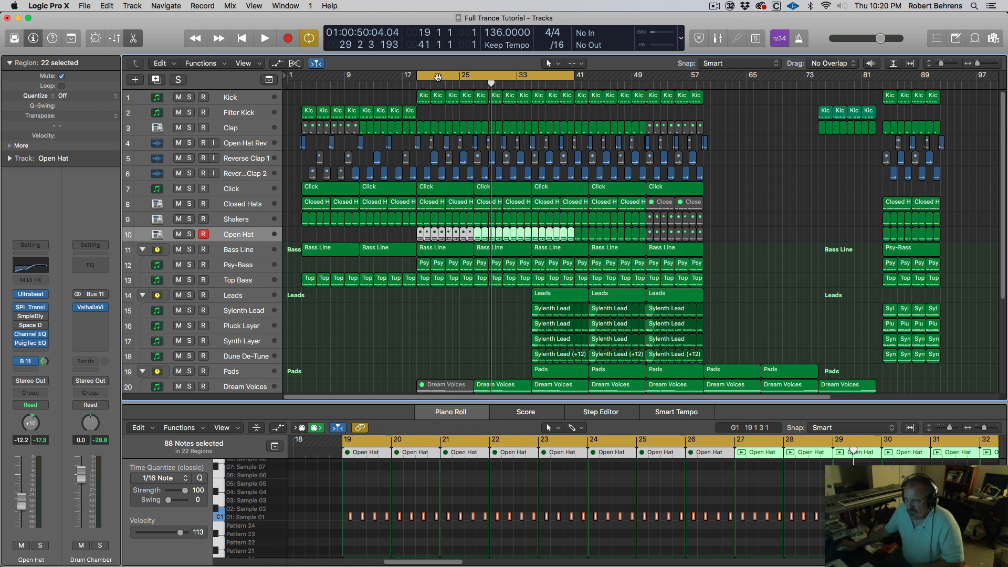
Step: Turn off the cycle and play the soloed Closed Hats track from bar 3 with its first four regions selected
{"action": "left_click", "coordinate": [437, 77]}
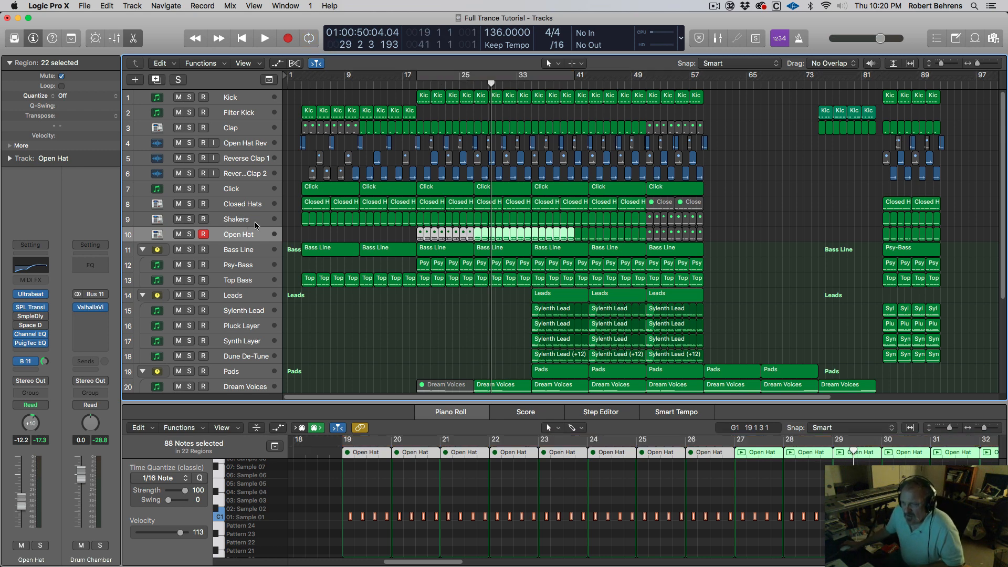
{"action": "left_click", "coordinate": [189, 204]}
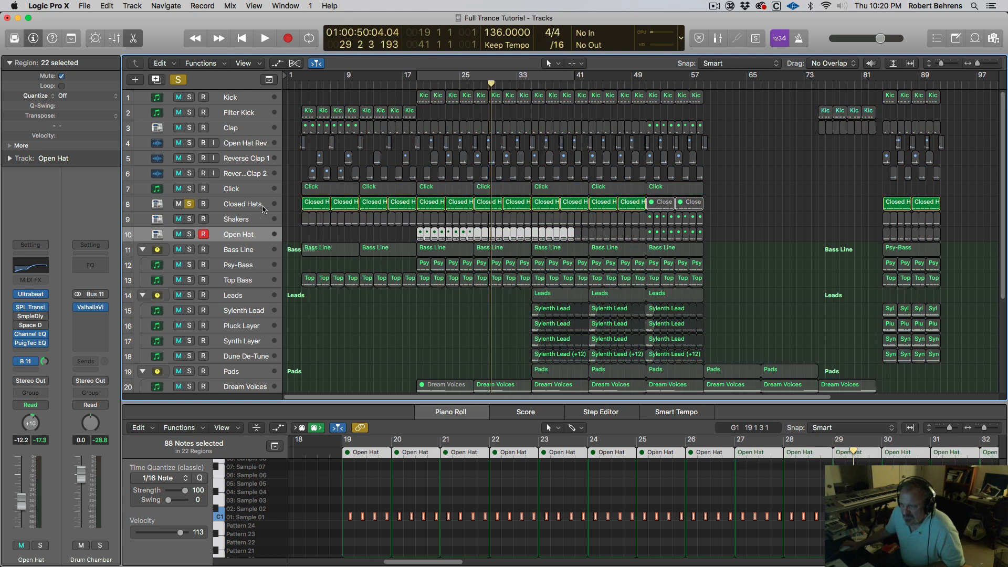
{"action": "left_click", "coordinate": [325, 209]}
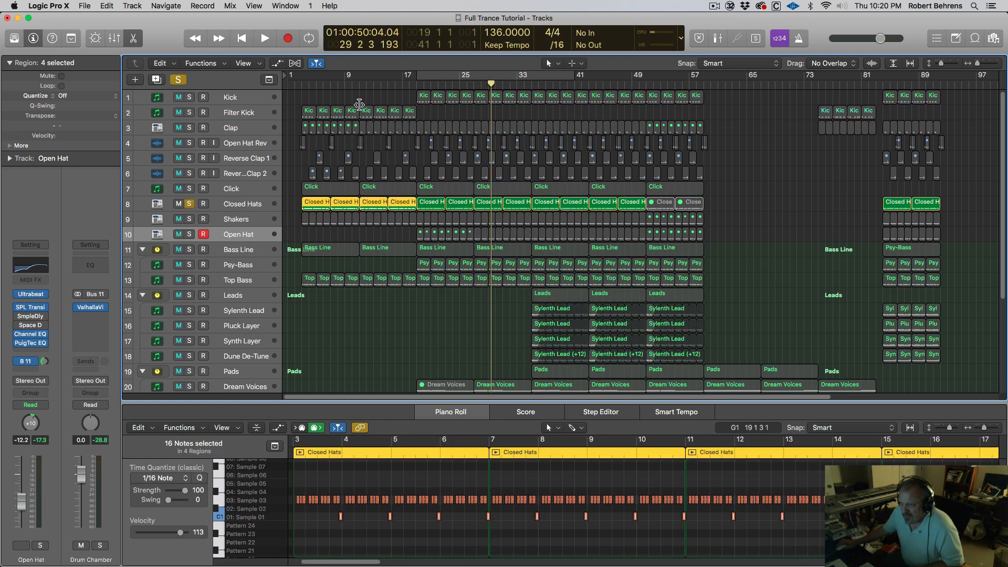
{"action": "left_click", "coordinate": [303, 85]}
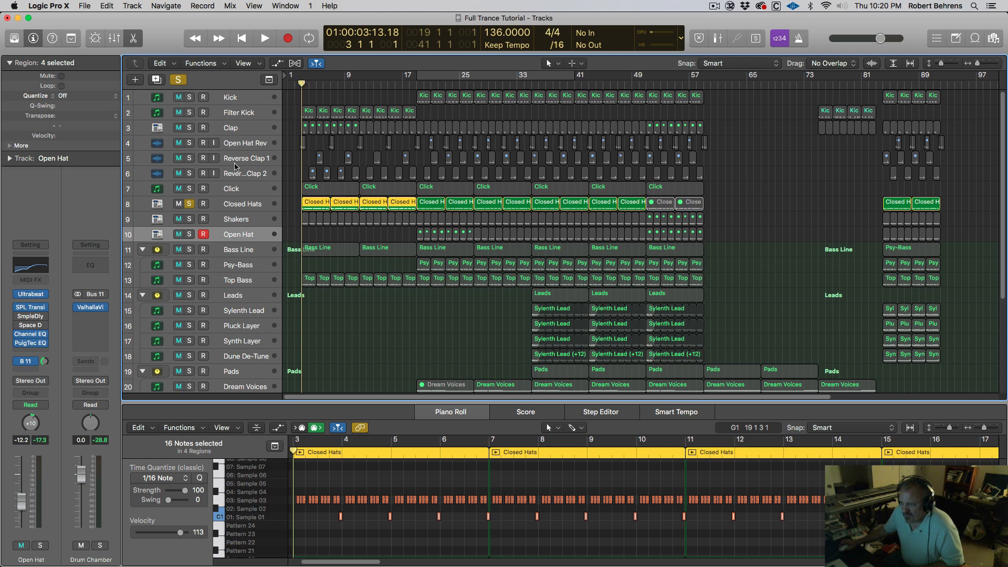
{"action": "key", "text": "space"}
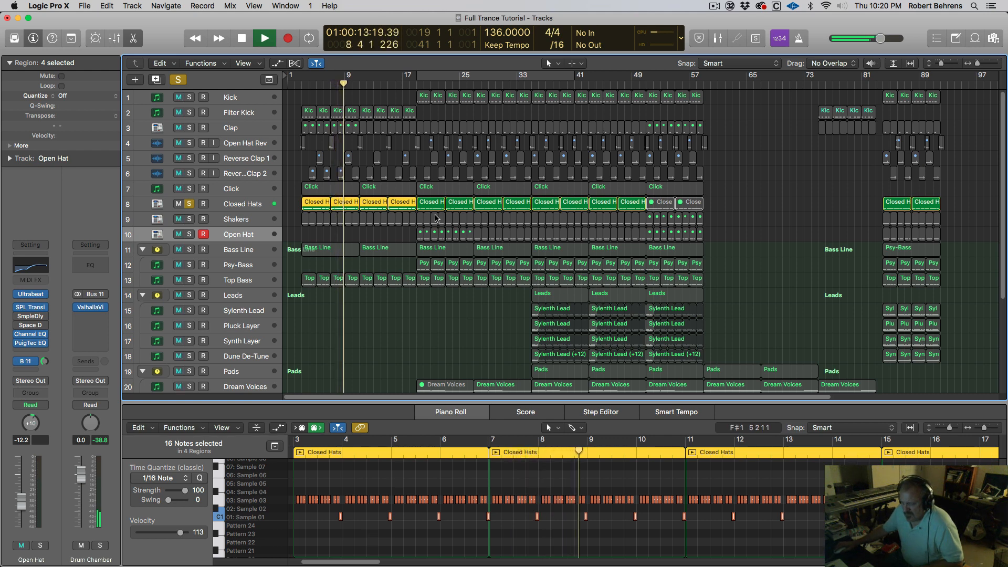
Step: Add the next two Closed Hats regions to the selection and enlarge the Piano Roll to show their notes up to bar 27
{"action": "left_click", "coordinate": [438, 204], "text": "shift"}
{"action": "left_click", "coordinate": [455, 204], "text": "shift"}
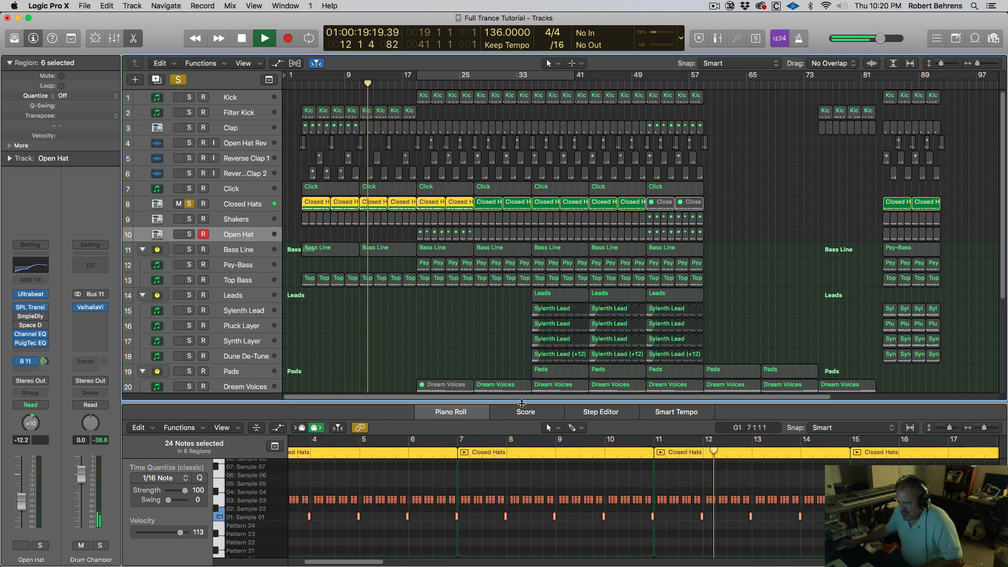
{"action": "left_click_drag", "start_coordinate": [512, 402], "coordinate": [556, 257]}
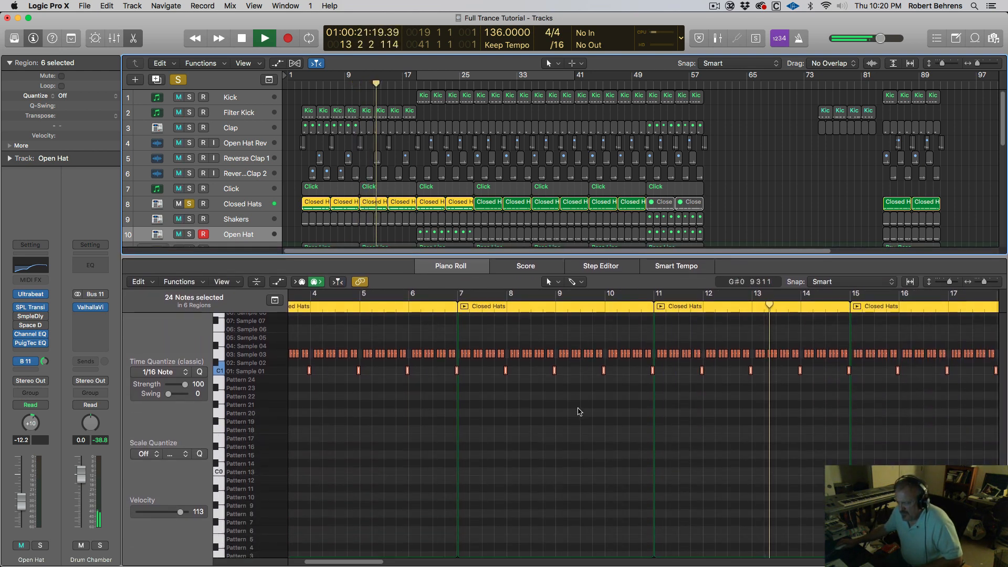
{"action": "scroll", "coordinate": [558, 423], "scroll_direction": "left", "scroll_amount": 3}
{"action": "scroll", "coordinate": [558, 423], "scroll_direction": "left", "scroll_amount": 3}
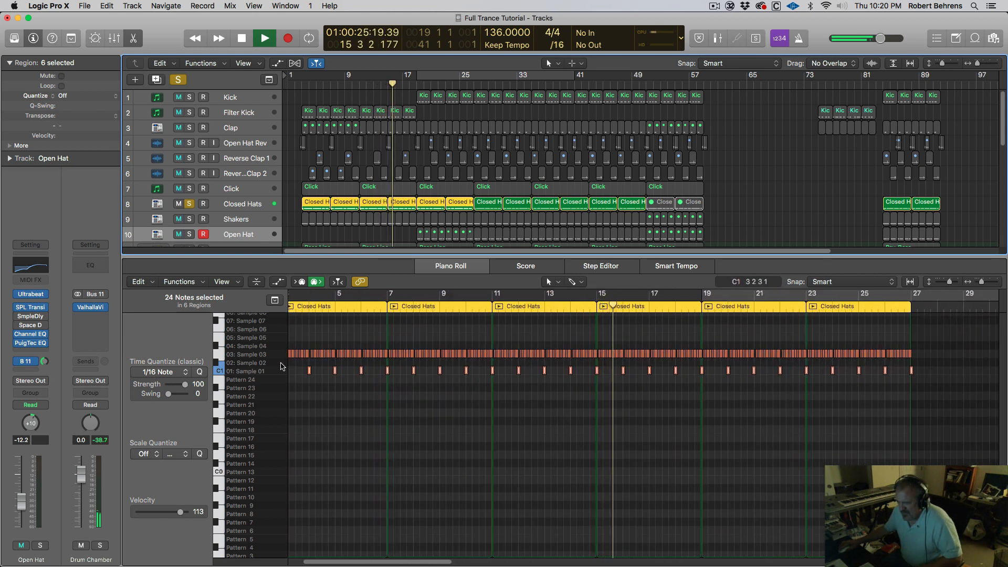
Step: Mute all Sample 01 notes in the six Closed Hats regions, then clear the solo and audition them in the mix
{"action": "key", "text": "space"}
{"action": "left_click_drag", "start_coordinate": [302, 366], "coordinate": [917, 383]}
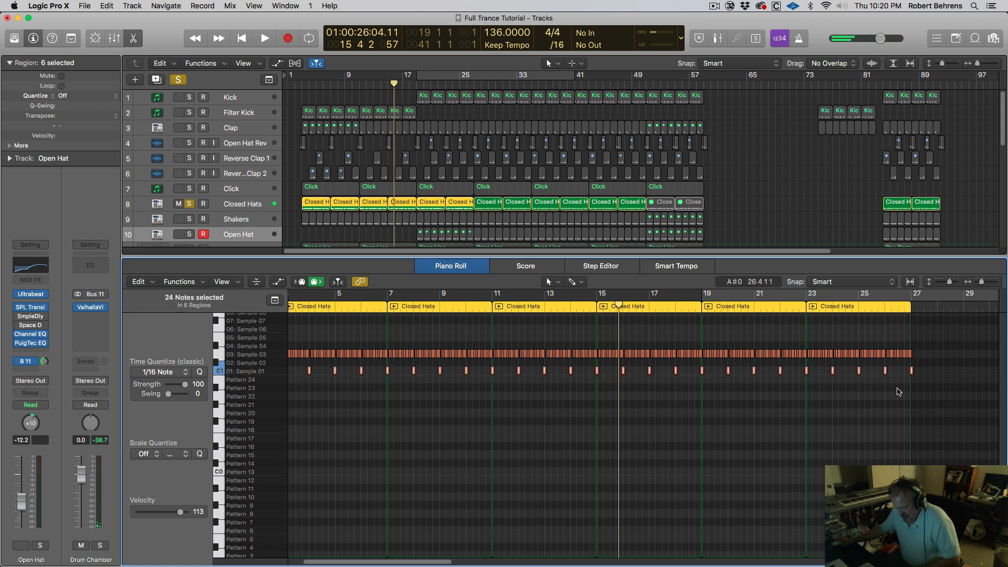
{"action": "key", "text": "ctrl+m"}
{"action": "key", "text": "space"}
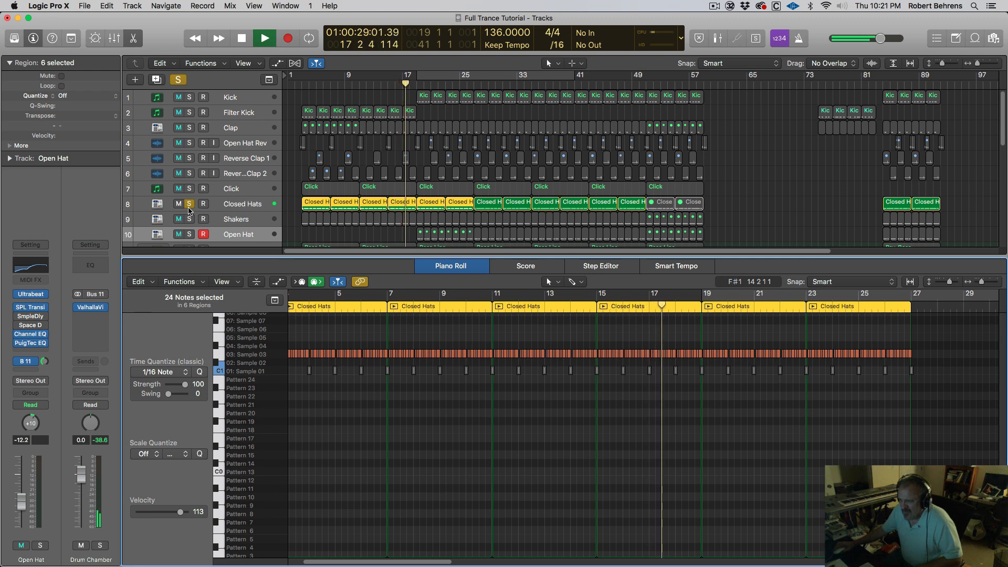
{"action": "left_click", "coordinate": [190, 204]}
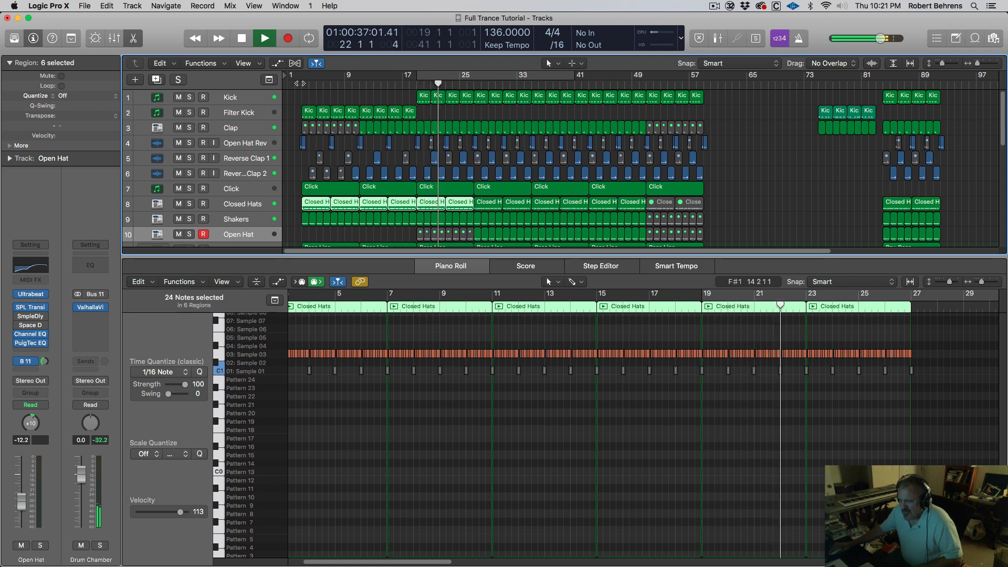
{"action": "key", "text": "space"}
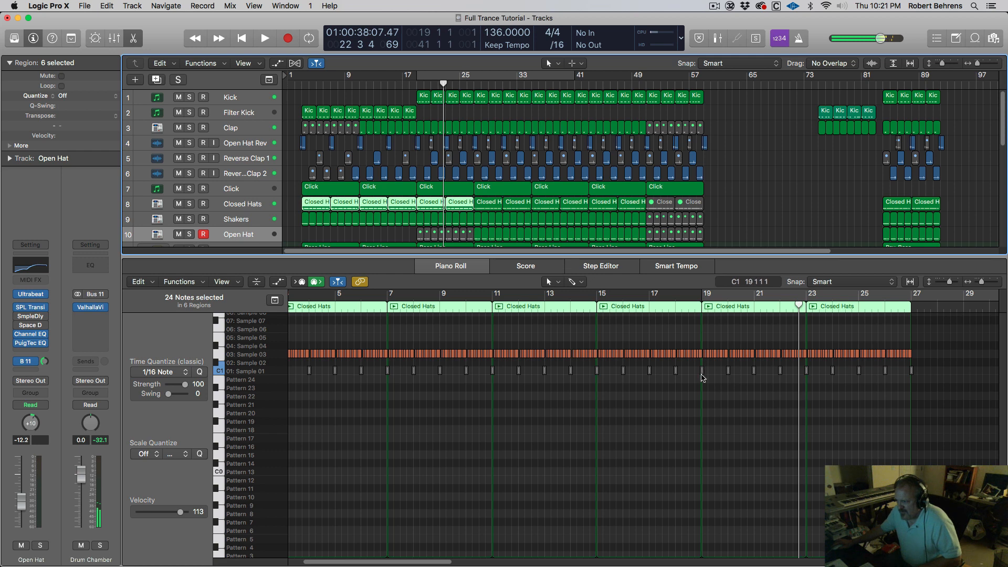
Step: Unmute the Closed Hats' Sample 01 notes from bar 19 to bar 27, leaving the earlier ones muted
{"action": "left_click_drag", "start_coordinate": [697, 373], "coordinate": [727, 374]}
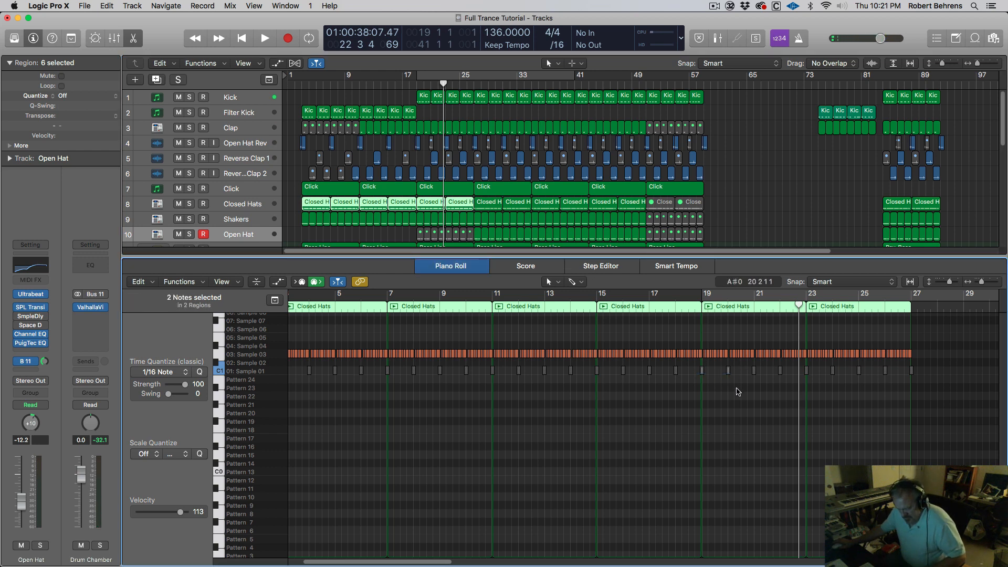
{"action": "left_click", "coordinate": [105, 6]}
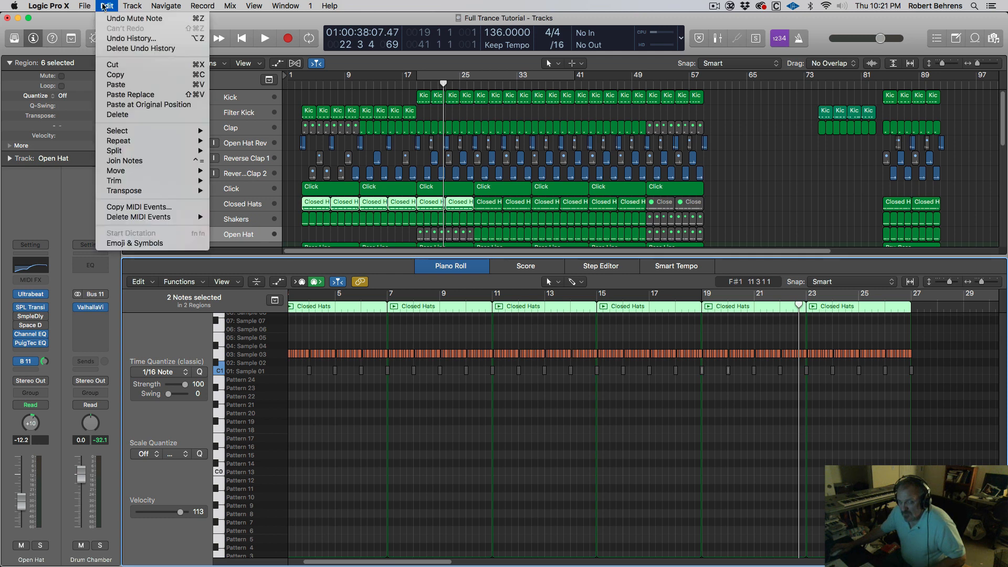
{"action": "left_click", "coordinate": [681, 419]}
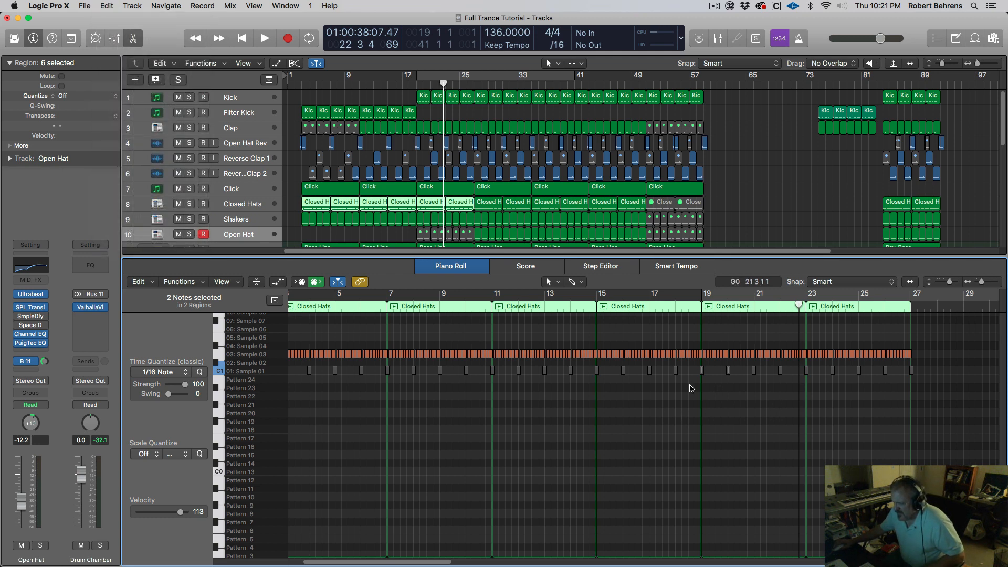
{"action": "left_click_drag", "start_coordinate": [746, 366], "coordinate": [926, 367]}
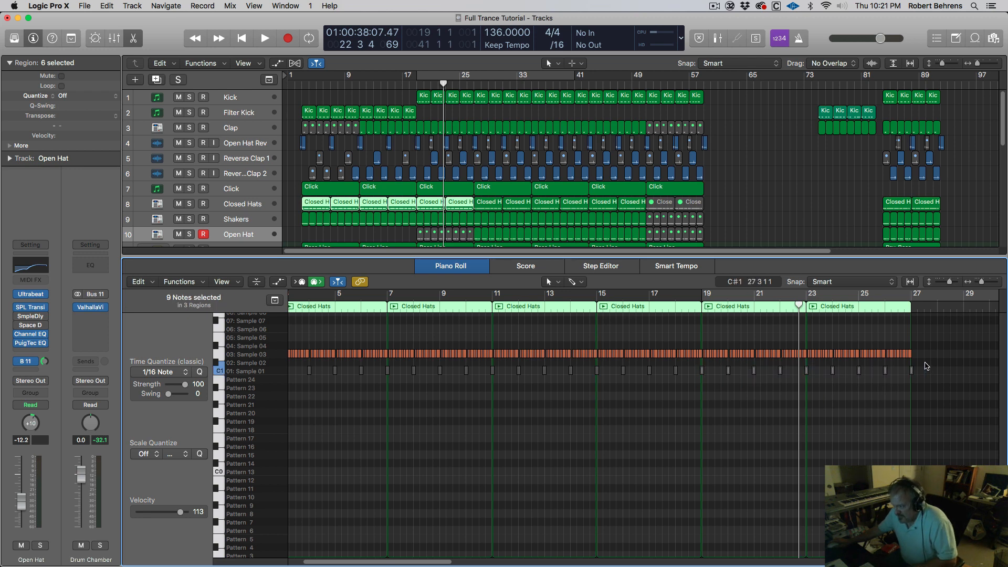
{"action": "left_click", "coordinate": [696, 320]}
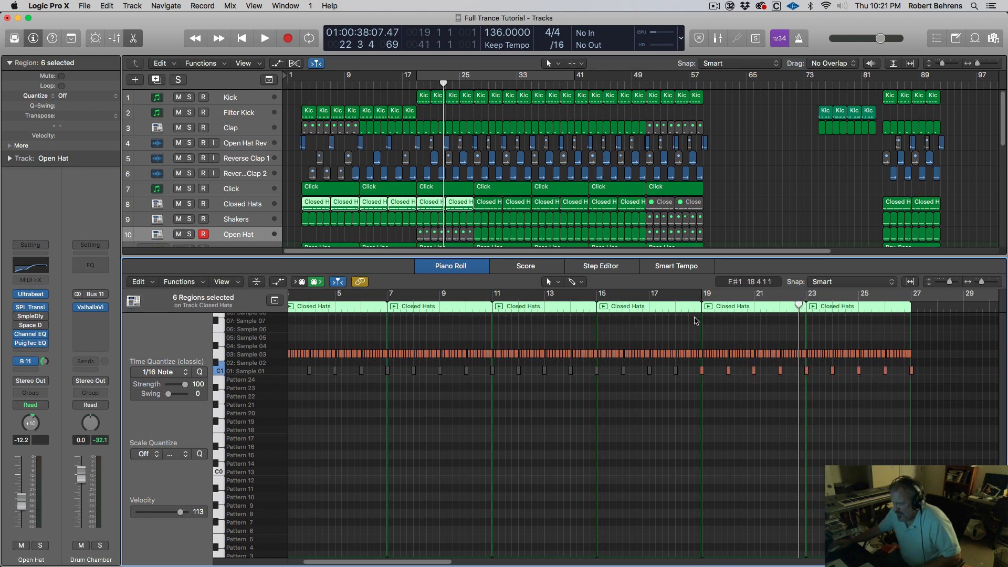
Step: Audition the edited Closed Hats notes in the mix from just before bar 19, then close the Piano Roll
{"action": "left_click", "coordinate": [691, 297]}
{"action": "key", "text": "space"}
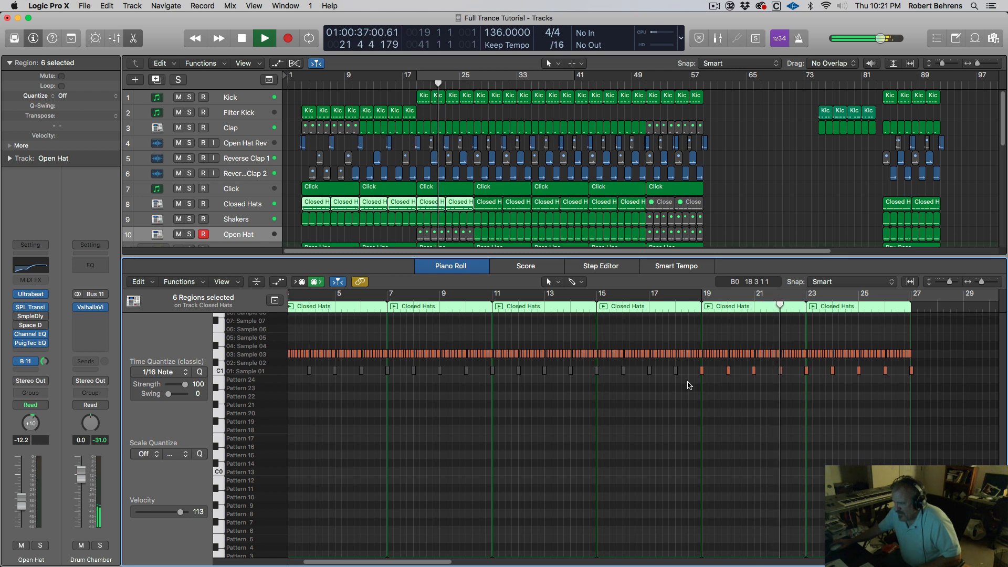
{"action": "key", "text": "space"}
{"action": "left_click_drag", "start_coordinate": [304, 259], "coordinate": [304, 367]}
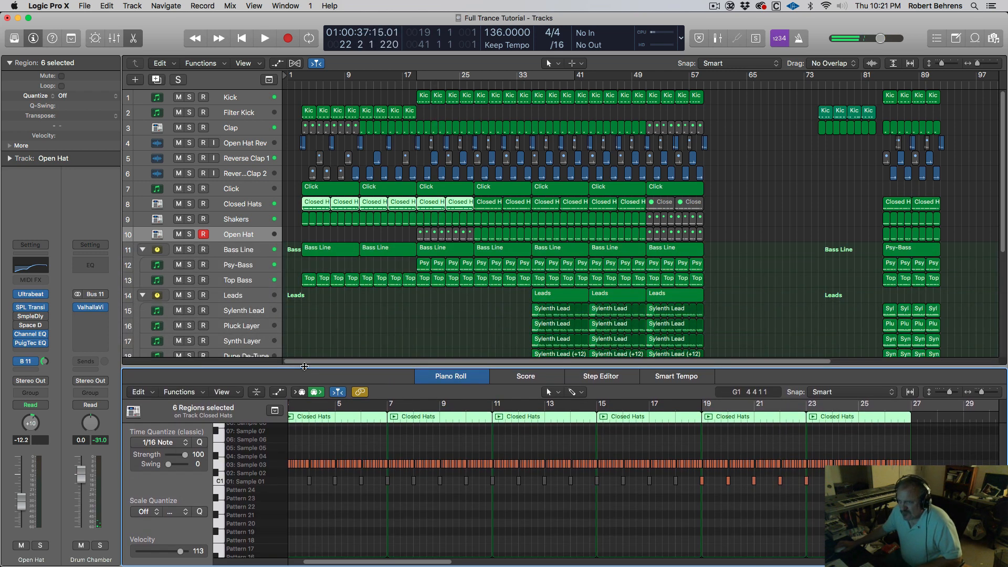
{"action": "left_click", "coordinate": [133, 39]}
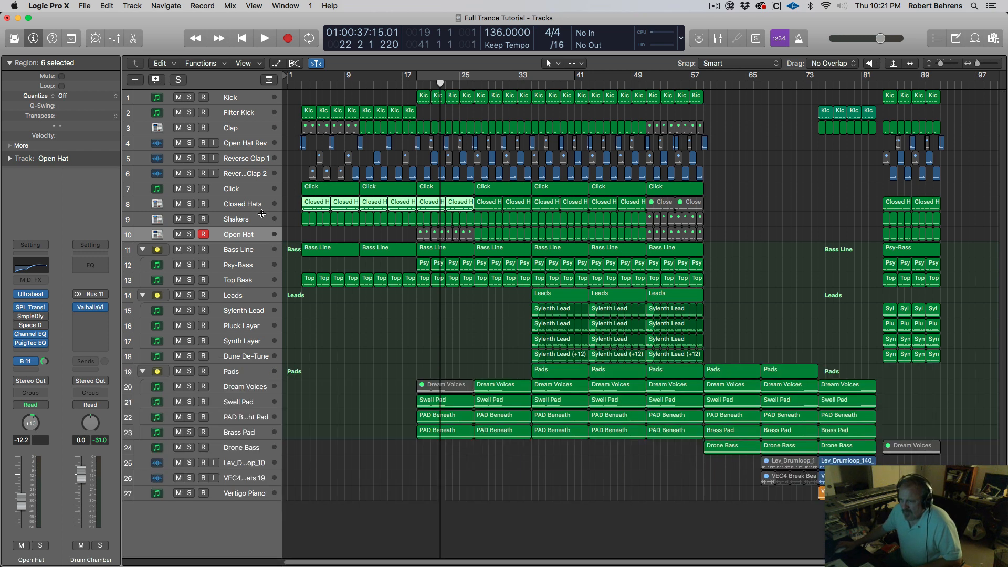
Step: Solo the Open Hat track during playback and lower its Channel EQ upper-mid bell to 0.5 dB at 3300 Hz
{"action": "left_click", "coordinate": [251, 237]}
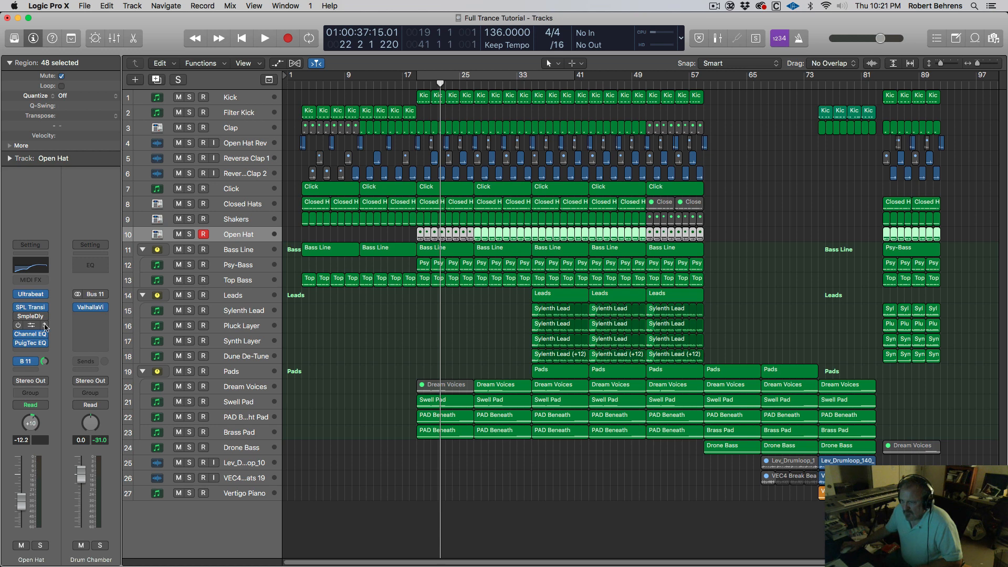
{"action": "key", "text": "space"}
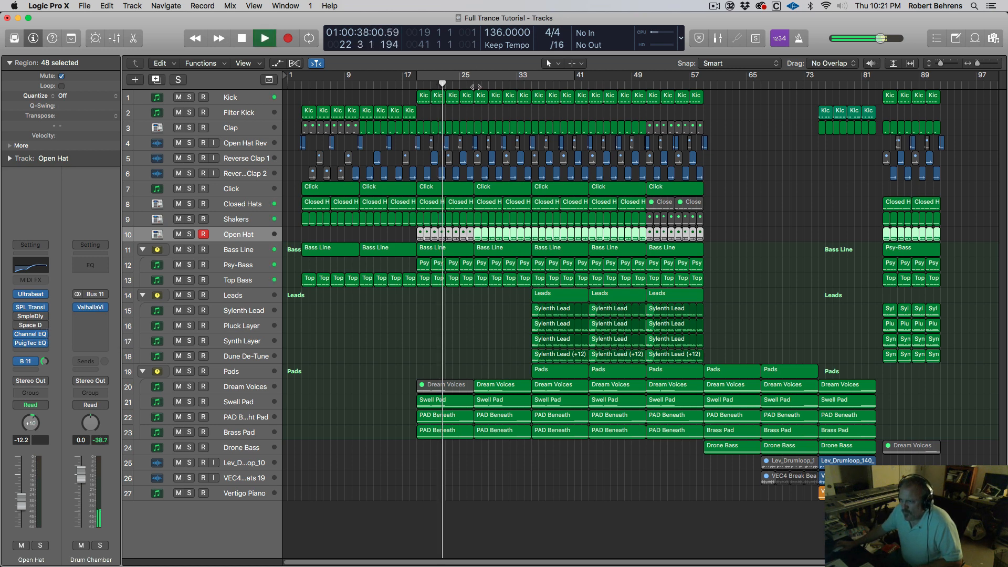
{"action": "key", "text": "s"}
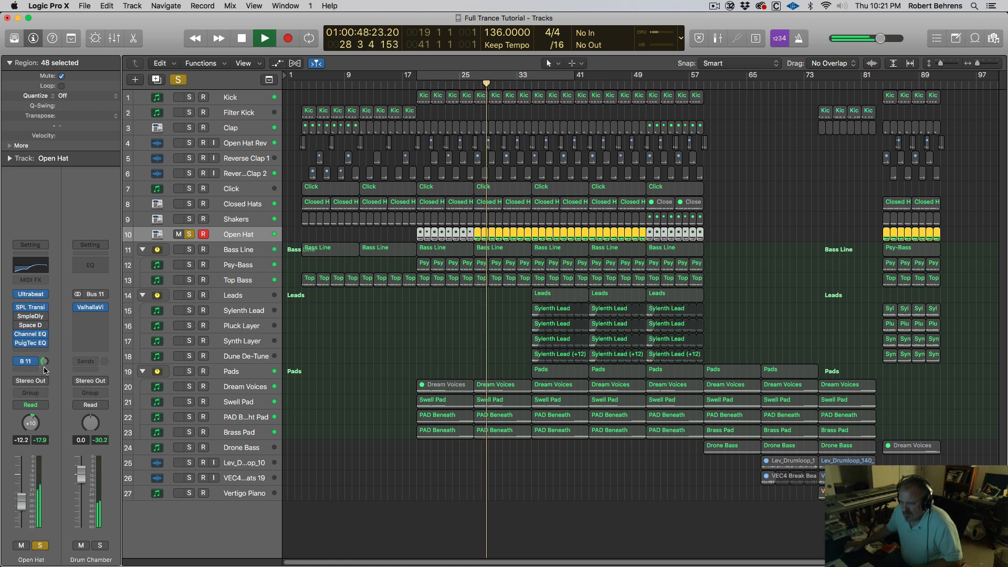
{"action": "left_click_drag", "start_coordinate": [44, 362], "coordinate": [44, 360]}
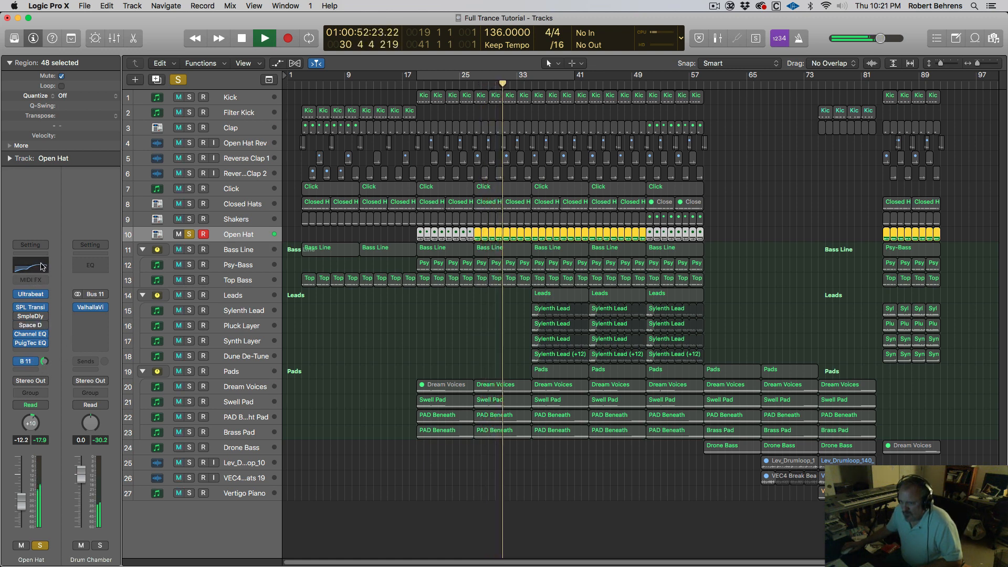
{"action": "left_click", "coordinate": [38, 269]}
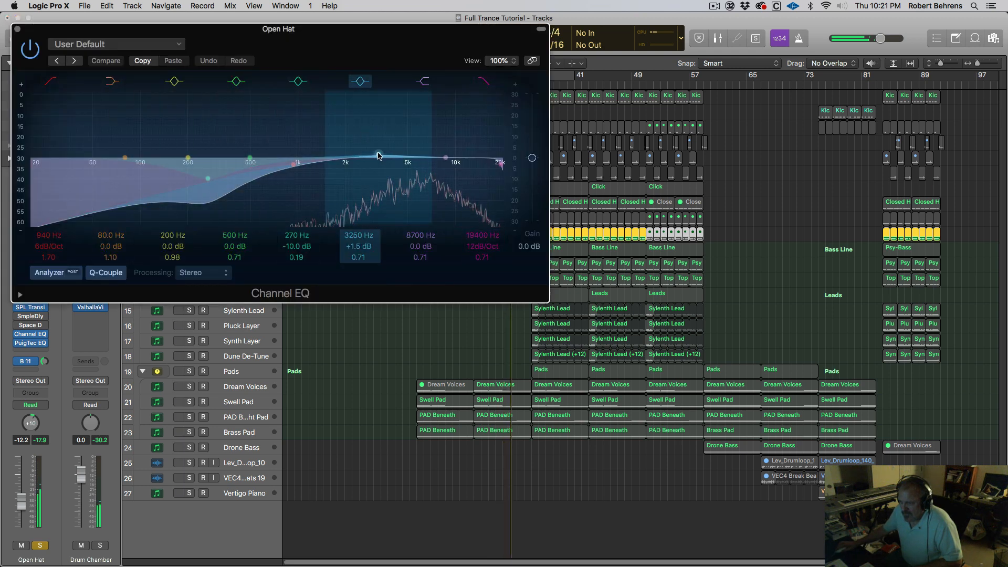
{"action": "left_click_drag", "start_coordinate": [378, 154], "coordinate": [380, 159]}
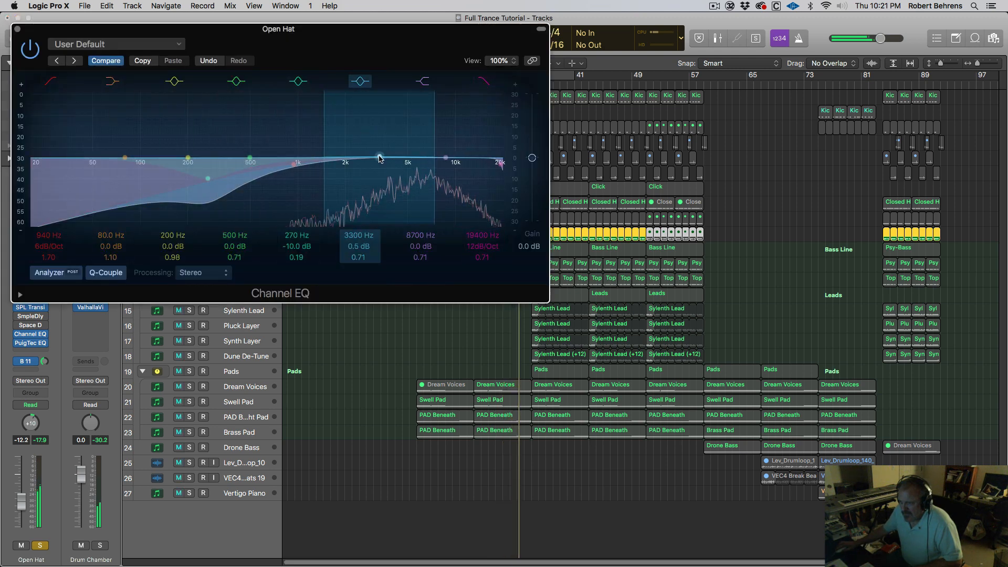
{"action": "key", "text": "super+w"}
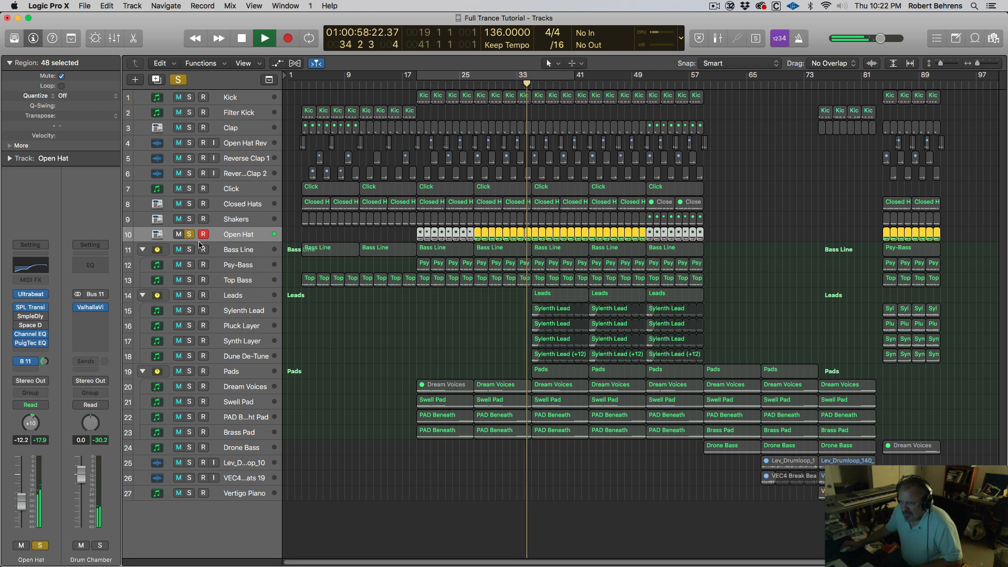
Step: Clear the solo and raise the Open Hat's volume to -11.6 dB while listening to the full mix
{"action": "left_click", "coordinate": [178, 80]}
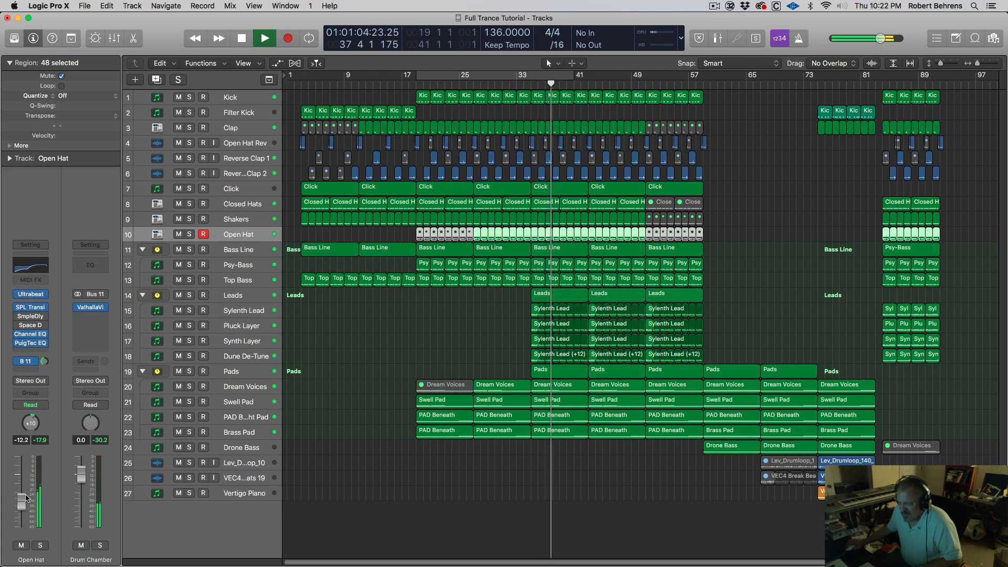
{"action": "left_click_drag", "start_coordinate": [26, 498], "coordinate": [34, 498]}
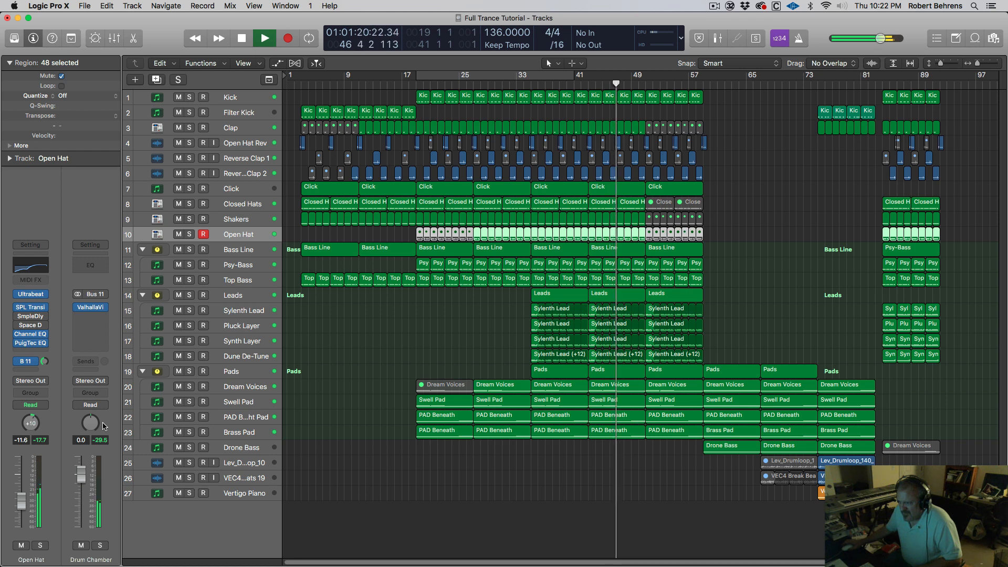
{"action": "key", "text": "space"}
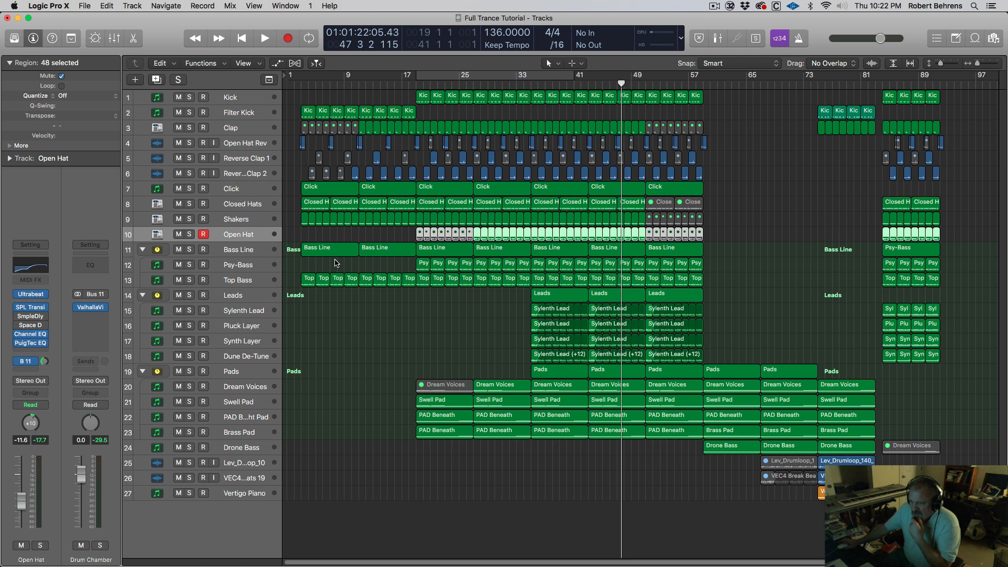
Step: Show the Leads track's Filter 1 Freq automation and lower its point at bar 35 to about 1652.5 Hz
{"action": "left_click", "coordinate": [246, 298]}
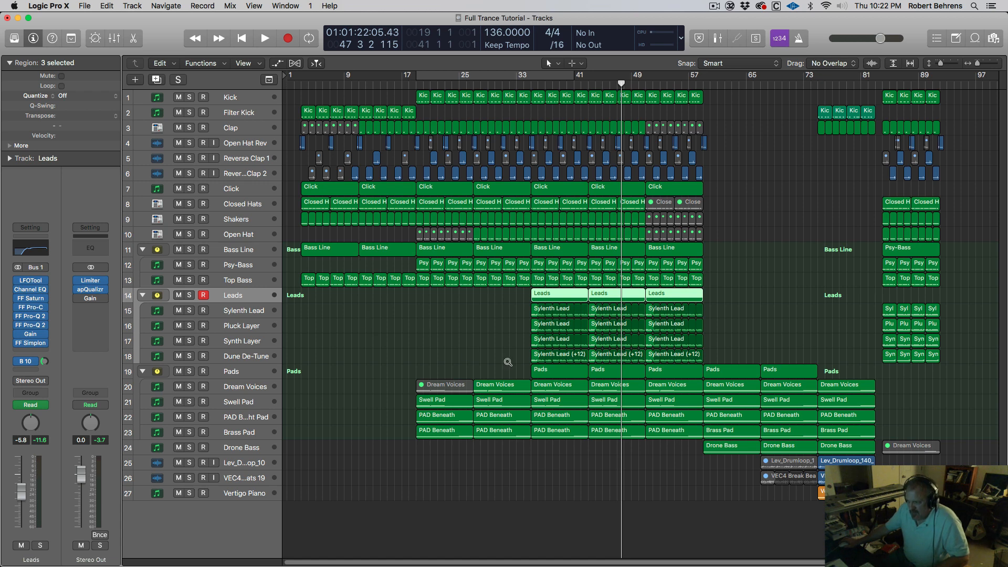
{"action": "left_click_drag", "start_coordinate": [508, 362], "coordinate": [581, 224]}
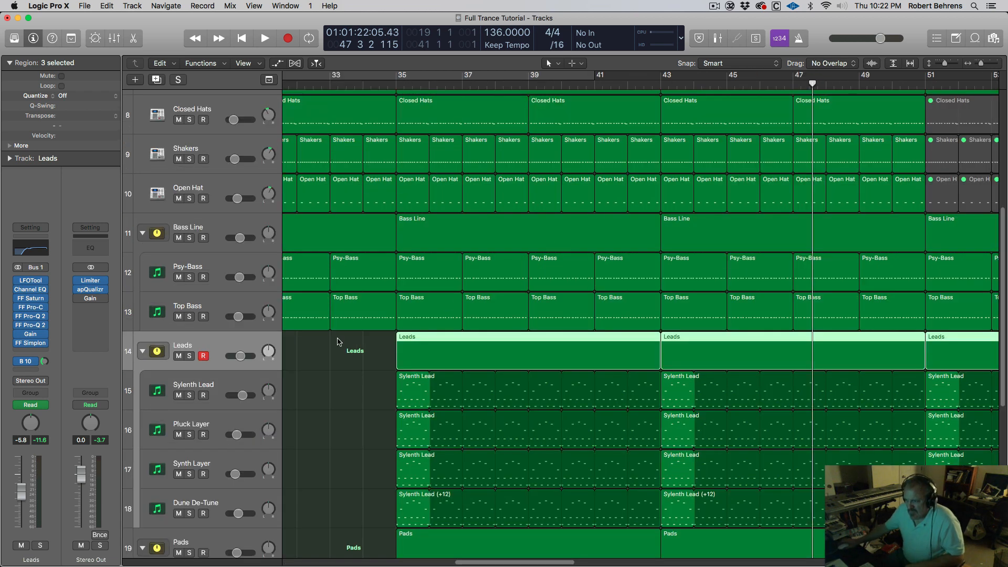
{"action": "key", "text": "a"}
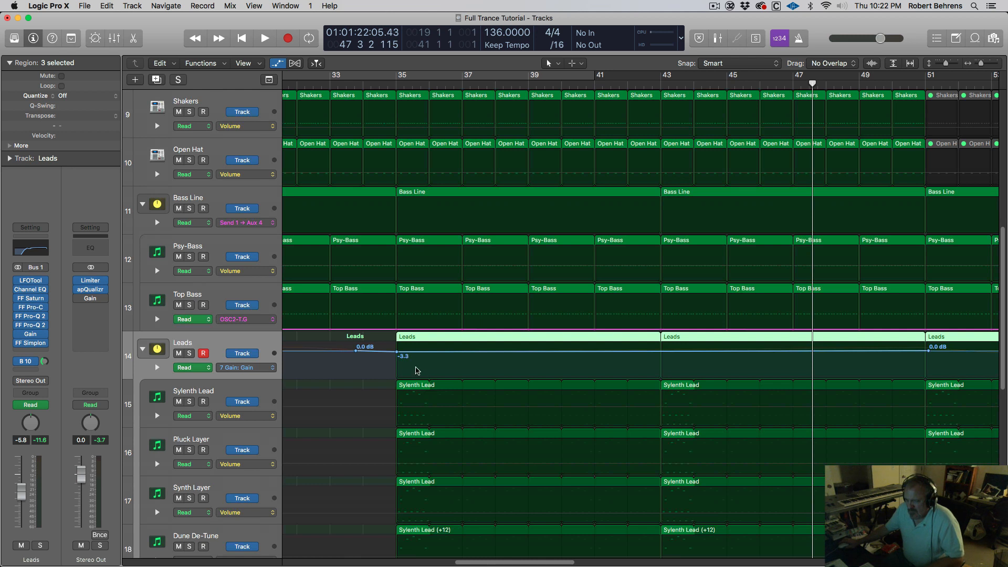
{"action": "left_click", "coordinate": [273, 369]}
{"action": "left_click", "coordinate": [281, 374]}
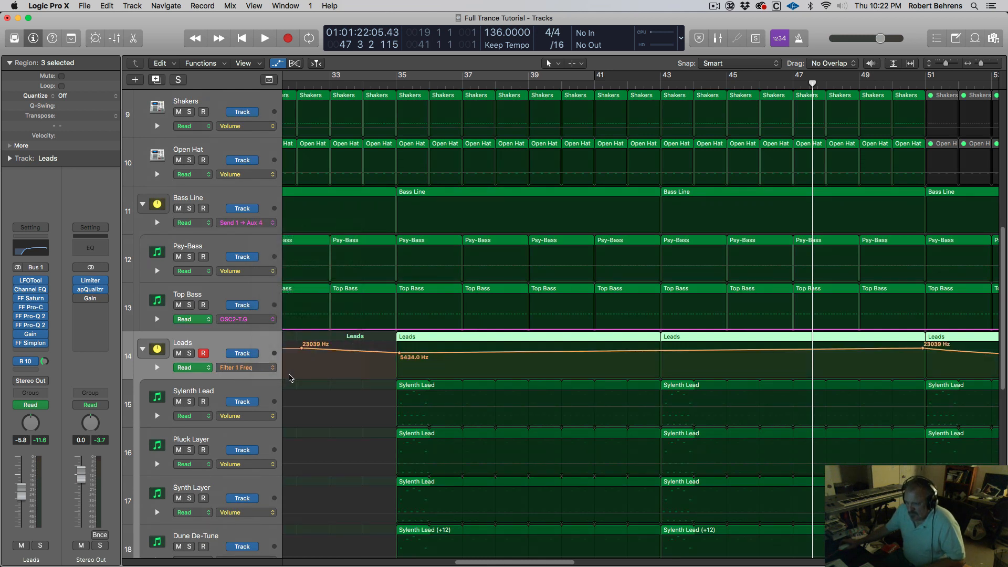
{"action": "left_click", "coordinate": [397, 354]}
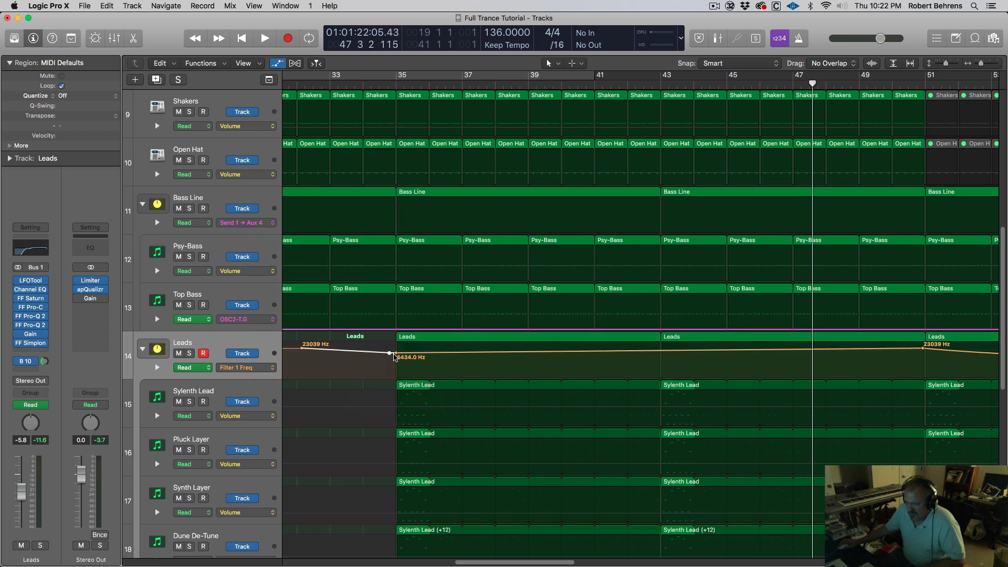
{"action": "left_click_drag", "start_coordinate": [395, 356], "coordinate": [397, 359]}
Step: Switch the Leads automation to 7 Gain: Gain and raise the point at bar 35 to -0.1 dB
{"action": "left_click", "coordinate": [272, 368]}
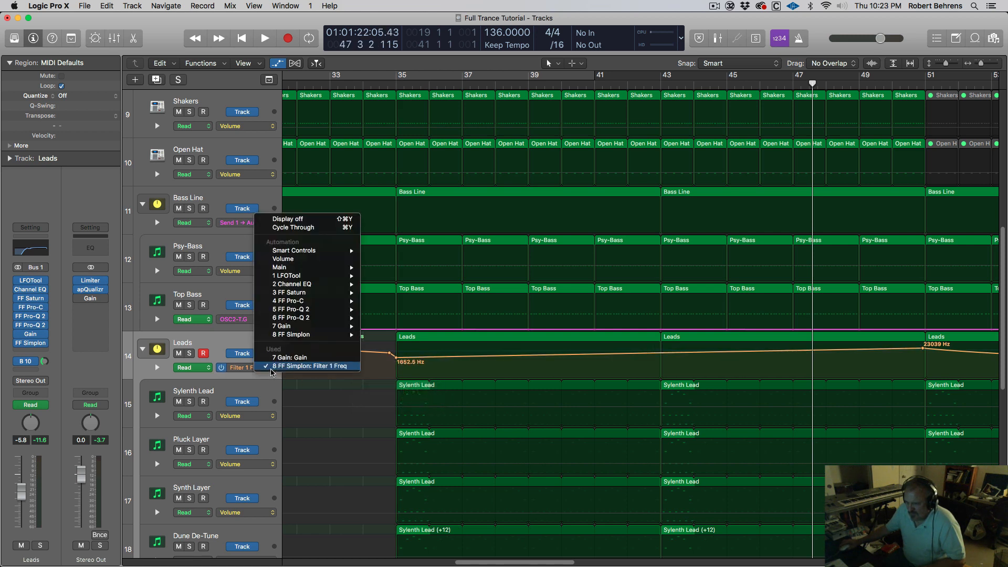
{"action": "left_click", "coordinate": [281, 359]}
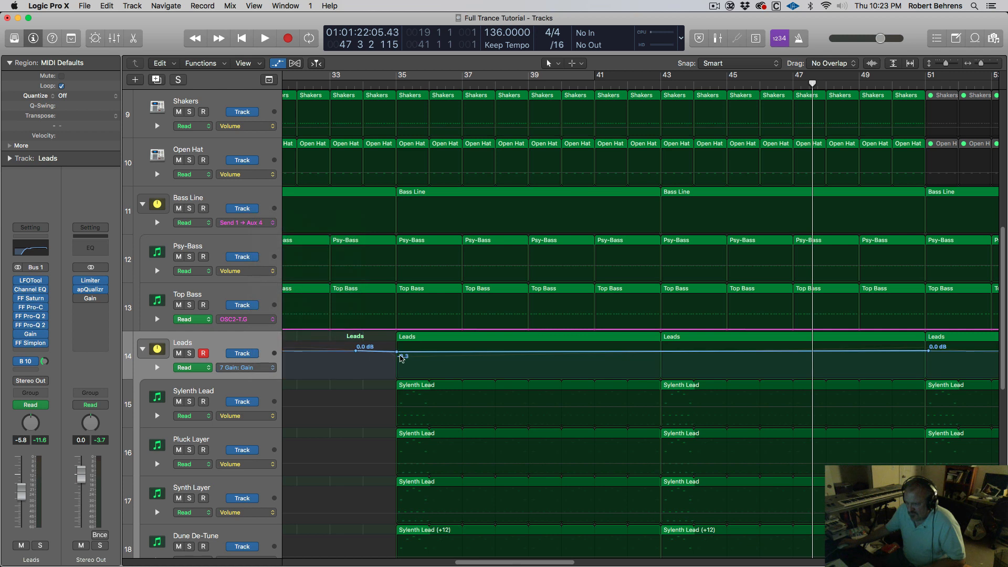
{"action": "left_click", "coordinate": [397, 351]}
{"action": "left_click_drag", "start_coordinate": [397, 352], "coordinate": [396, 350]}
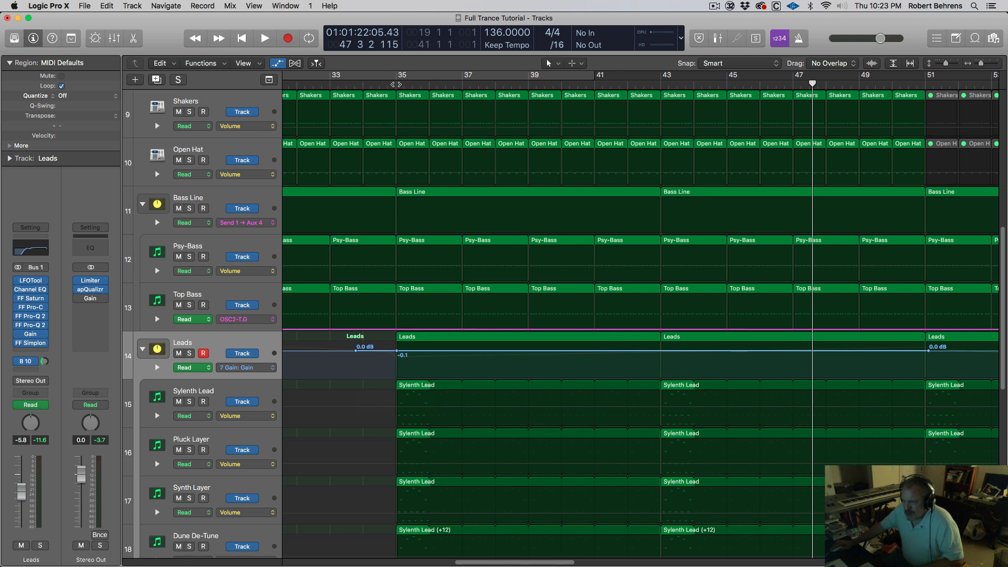
Step: Play the Leads entry from bar 35, then again from just before it with the Leads soloed
{"action": "left_click", "coordinate": [396, 84]}
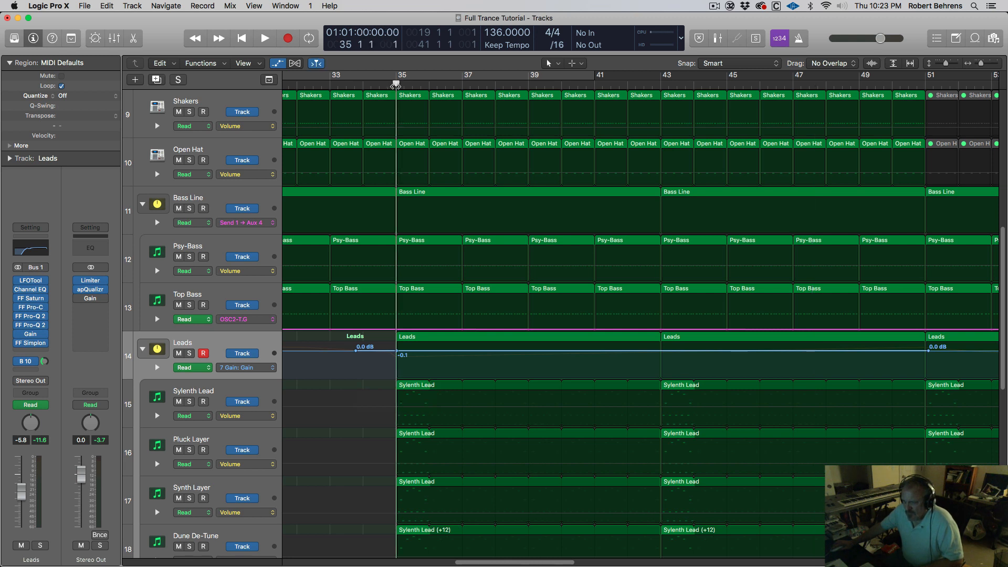
{"action": "key", "text": "space"}
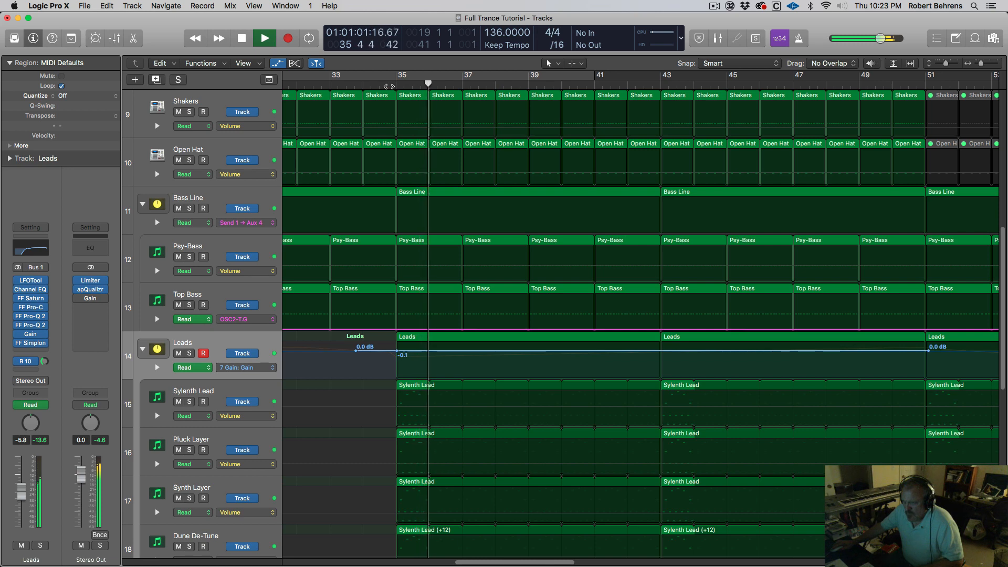
{"action": "left_click", "coordinate": [388, 87]}
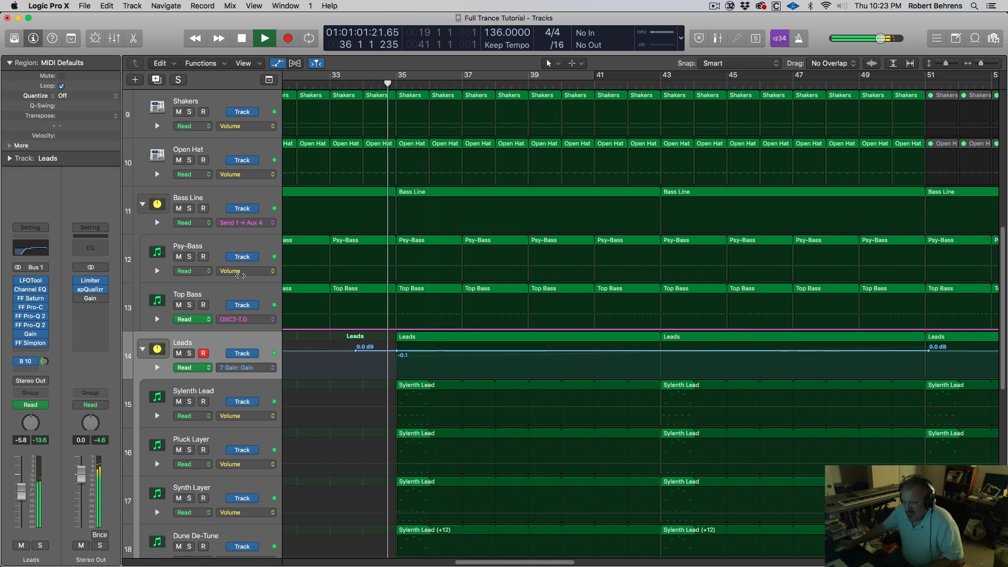
{"action": "left_click", "coordinate": [190, 355]}
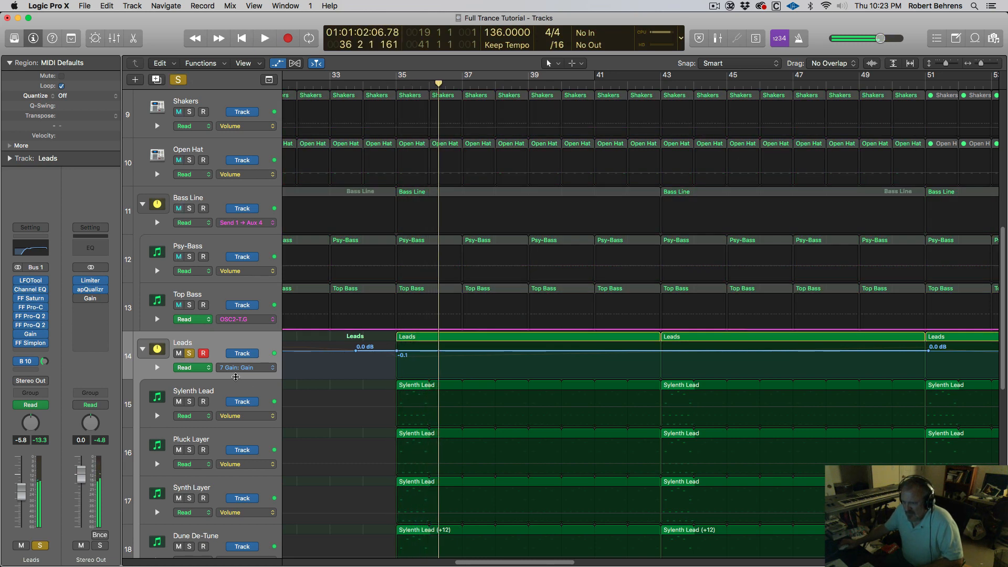
Step: Switch the Leads automation to Filter 1 Freq and lower the point at bar 35 to about 974 Hz
{"action": "left_click", "coordinate": [274, 372]}
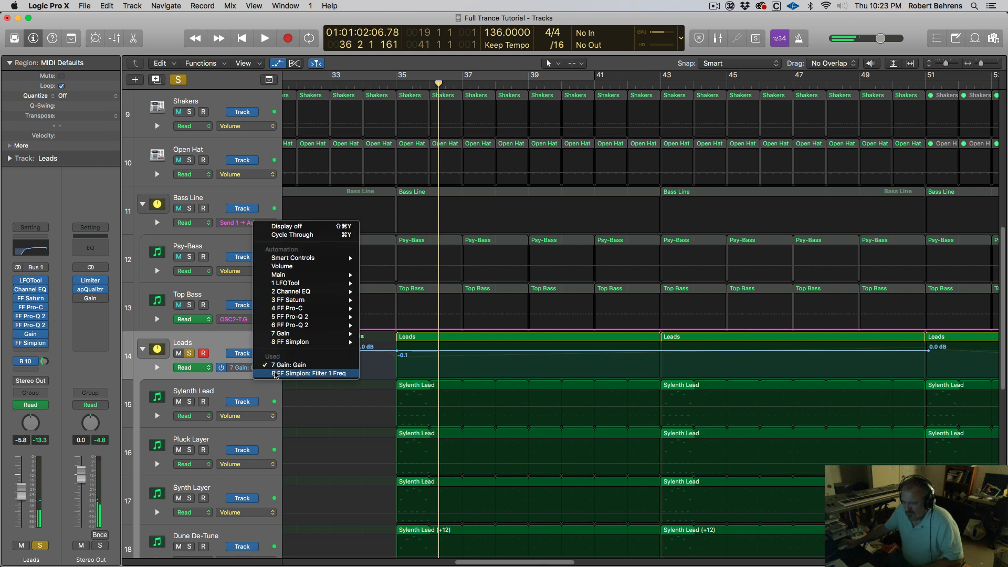
{"action": "left_click", "coordinate": [294, 374]}
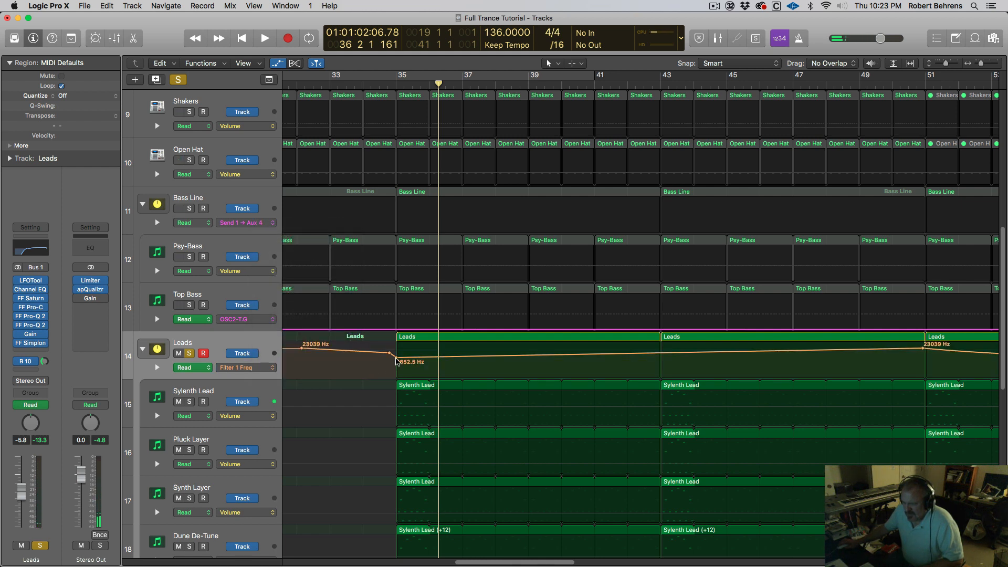
{"action": "left_click_drag", "start_coordinate": [396, 361], "coordinate": [397, 365]}
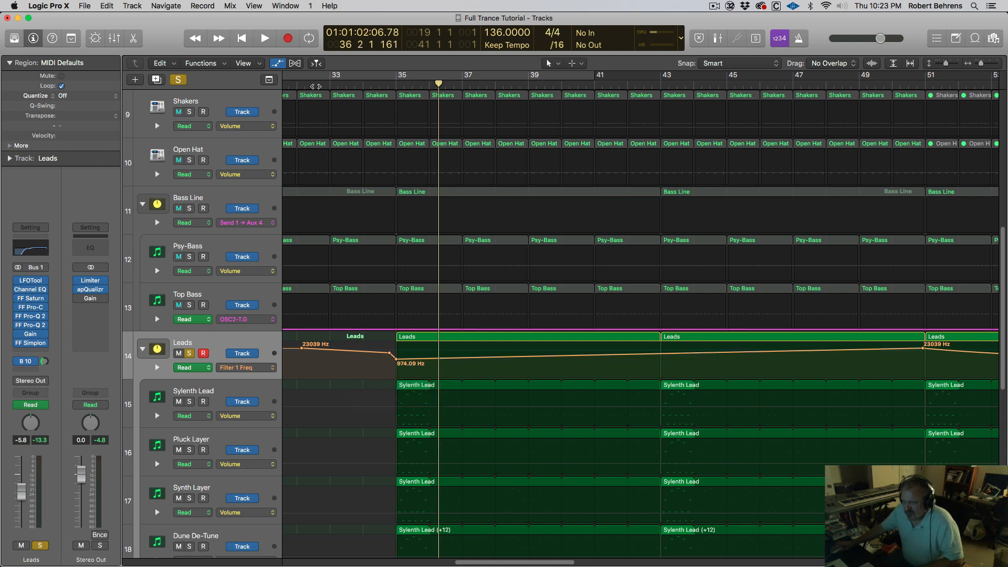
Step: Audition the soloed Leads filter sweep from before bar 35, then stop playback and clear the solo
{"action": "left_click", "coordinate": [313, 85]}
{"action": "key", "text": "space"}
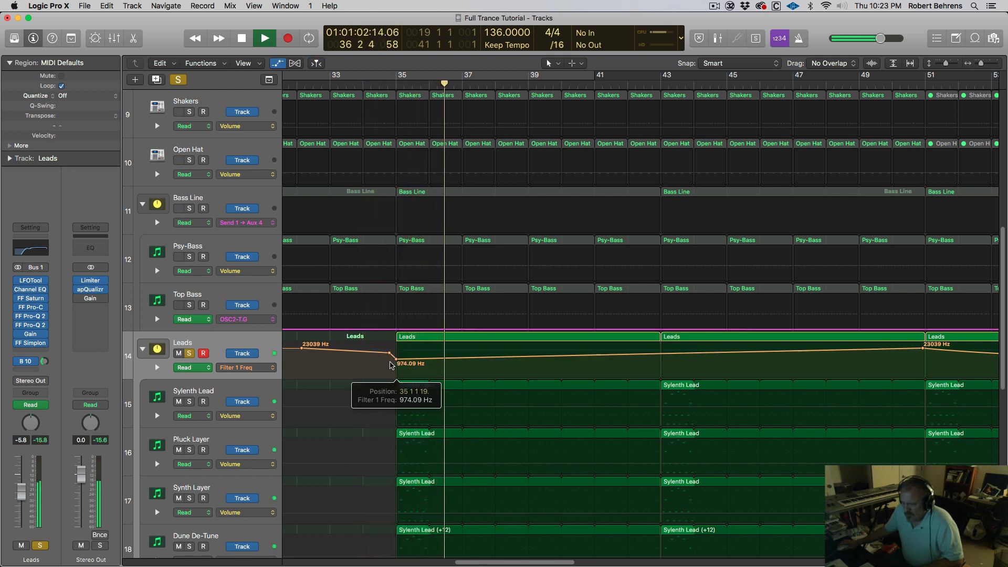
{"action": "key", "text": "space"}
{"action": "left_click", "coordinate": [190, 354]}
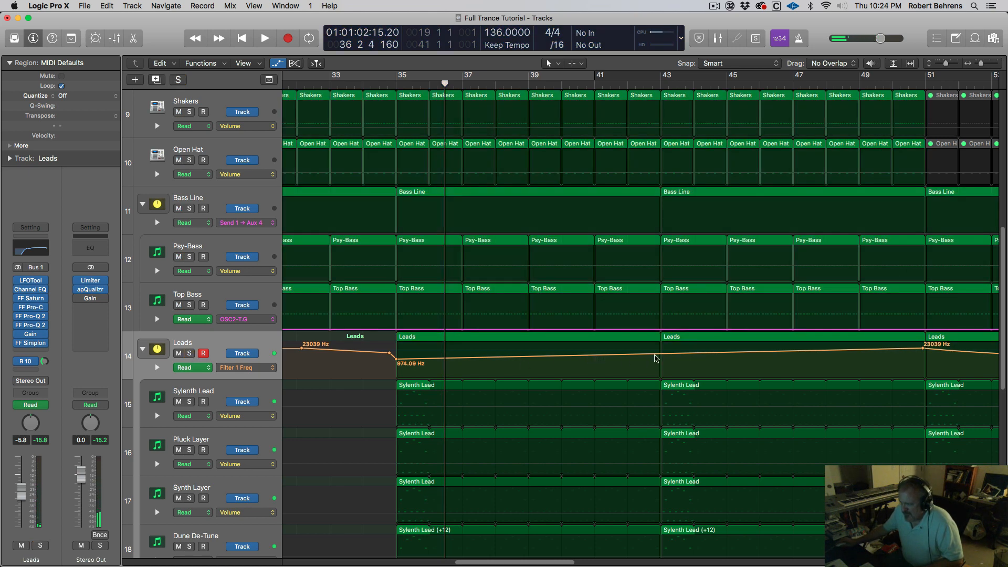
Step: Add a Leads Filter 1 Freq point at bar 43, lower it to about 2166 Hz, and play from bar 35
{"action": "left_click", "coordinate": [662, 356]}
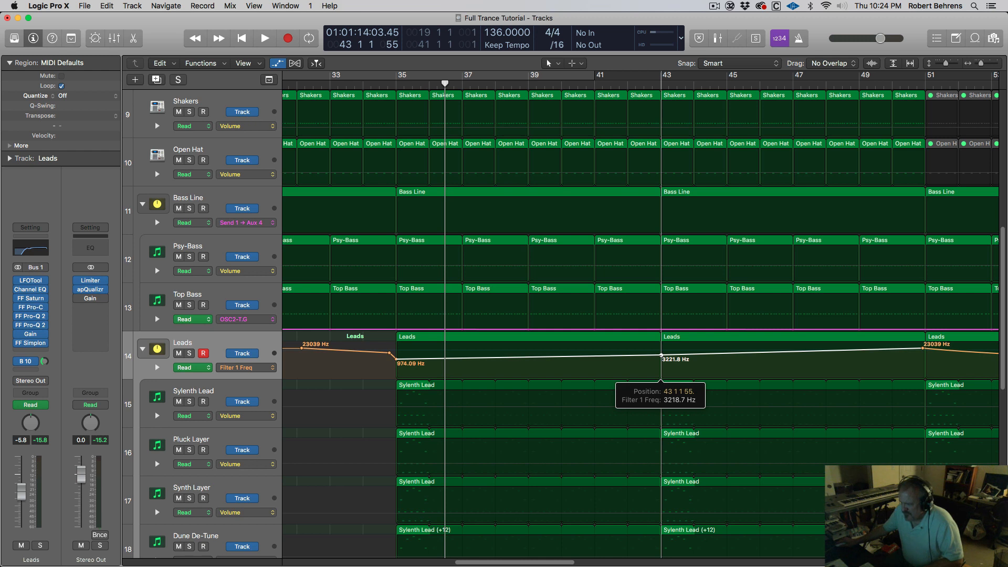
{"action": "left_click_drag", "start_coordinate": [662, 355], "coordinate": [661, 356]}
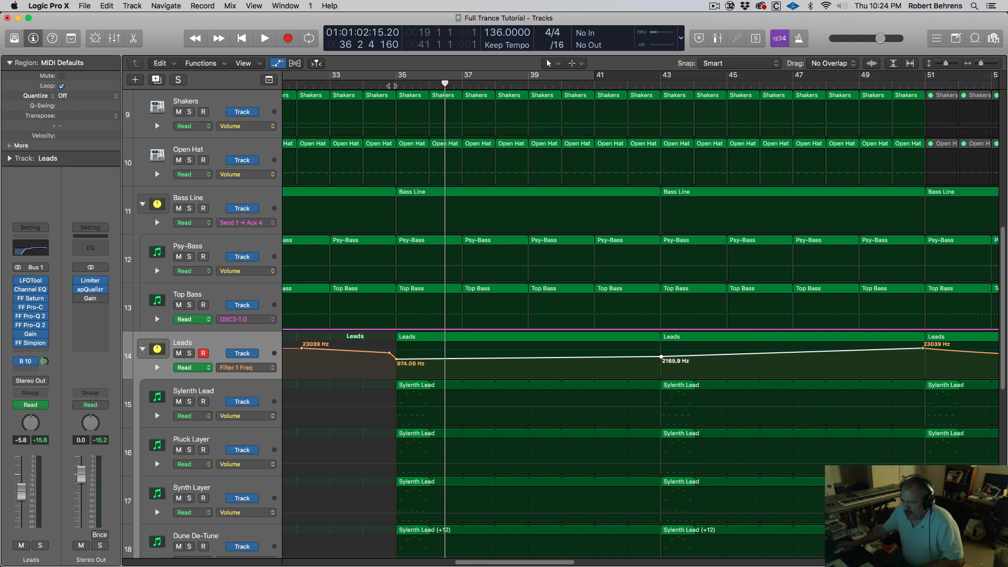
{"action": "left_click", "coordinate": [397, 84]}
{"action": "key", "text": "space"}
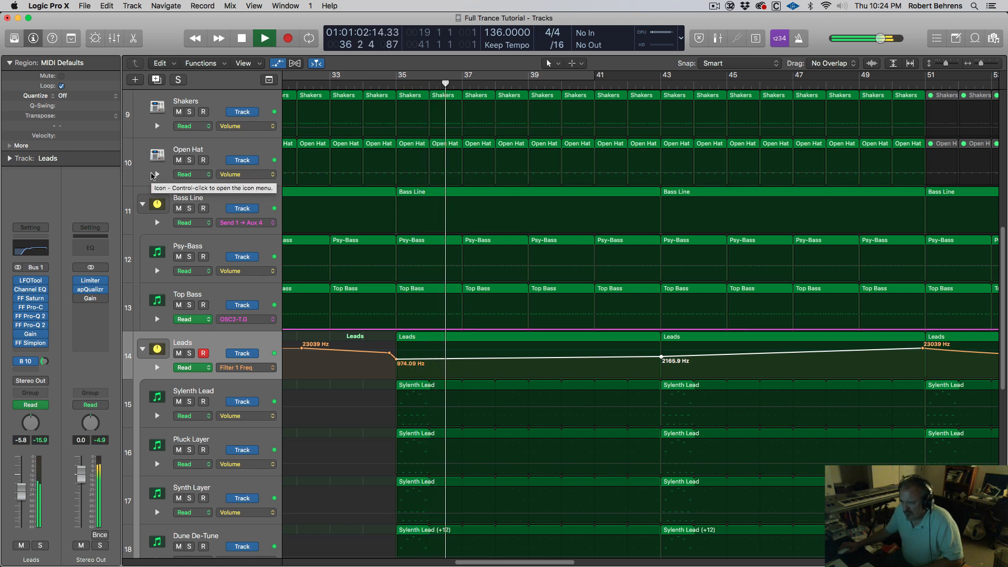
Step: Switch the Leads automation to 7 Gain: Gain and add a point of -0.1 dB at bar 43
{"action": "left_click", "coordinate": [272, 367]}
{"action": "left_click", "coordinate": [291, 357]}
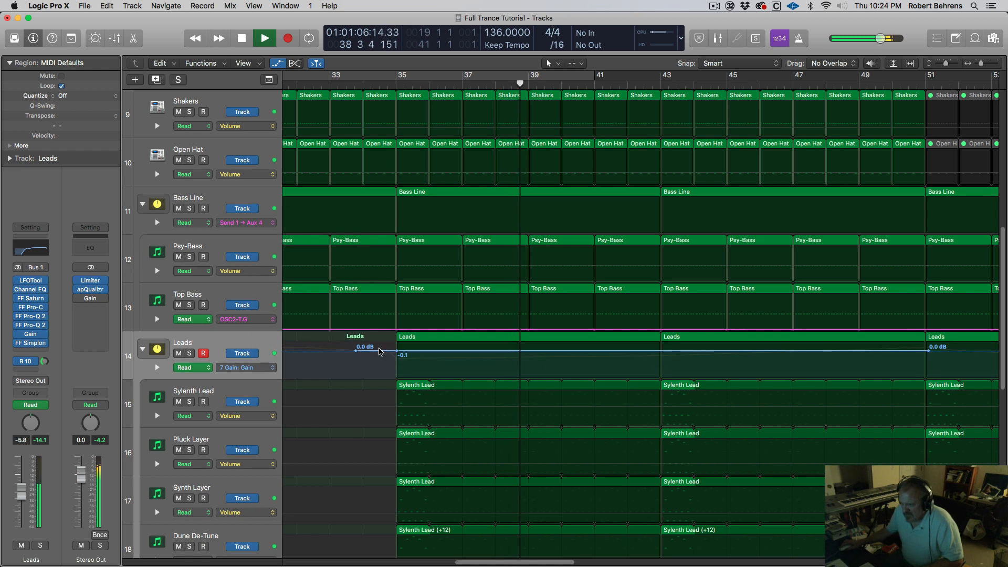
{"action": "left_click", "coordinate": [661, 351]}
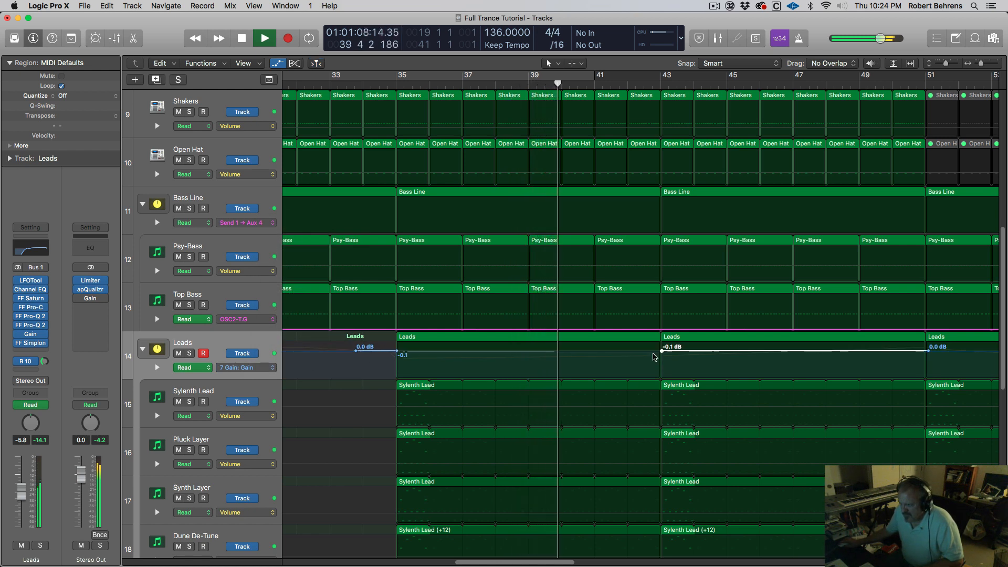
Step: Raise the Leads gain automation point at bar 35 to +1.5 dB and switch the Leads automation to Filter 1 Freq
{"action": "left_click_drag", "start_coordinate": [397, 351], "coordinate": [396, 350]}
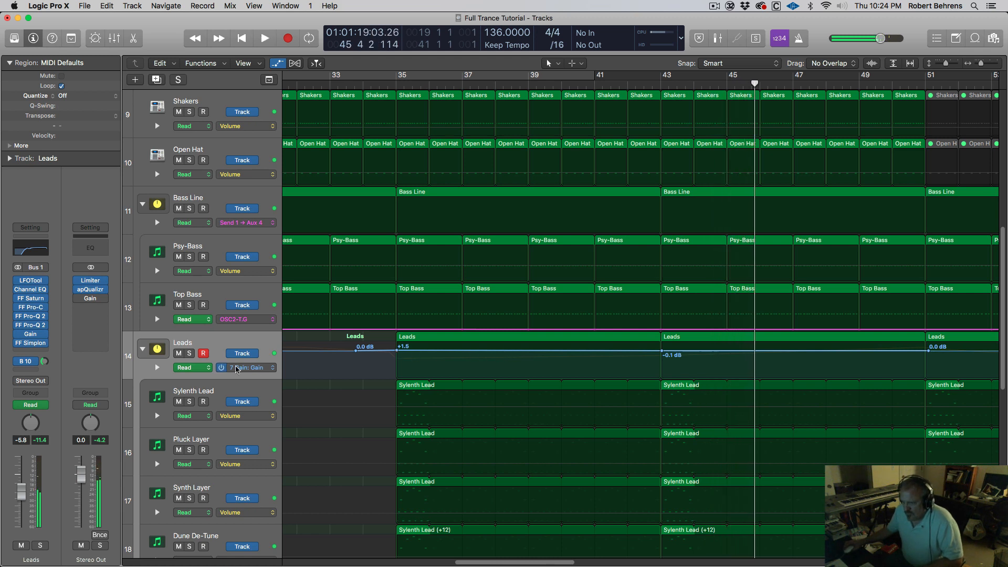
{"action": "left_click", "coordinate": [273, 371]}
{"action": "left_click", "coordinate": [309, 372]}
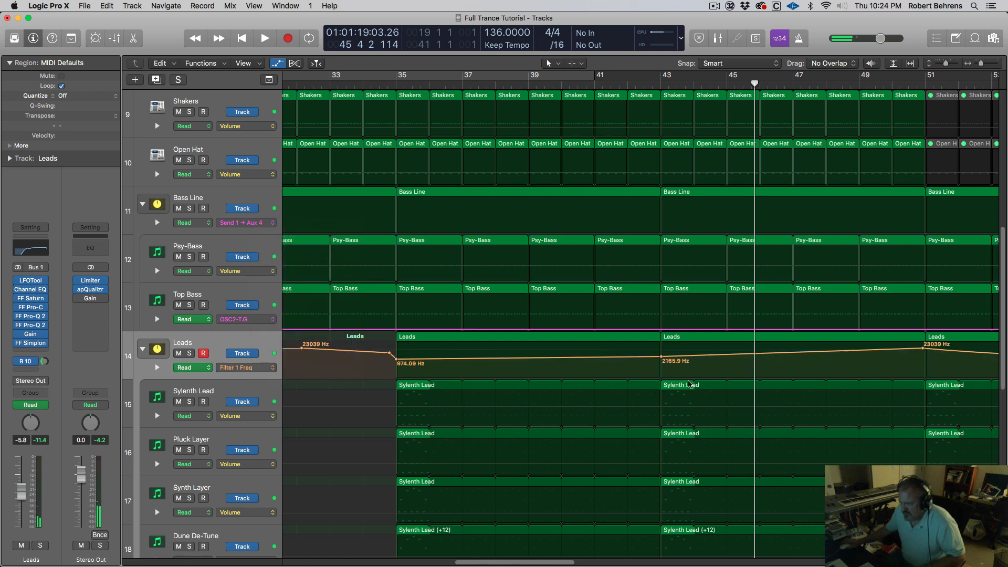
Step: Bend the Leads Filter 1 Freq line between bars 43 and 51 into an upward-accelerating curve with the Automation Curve Tool
{"action": "key", "text": "t"}
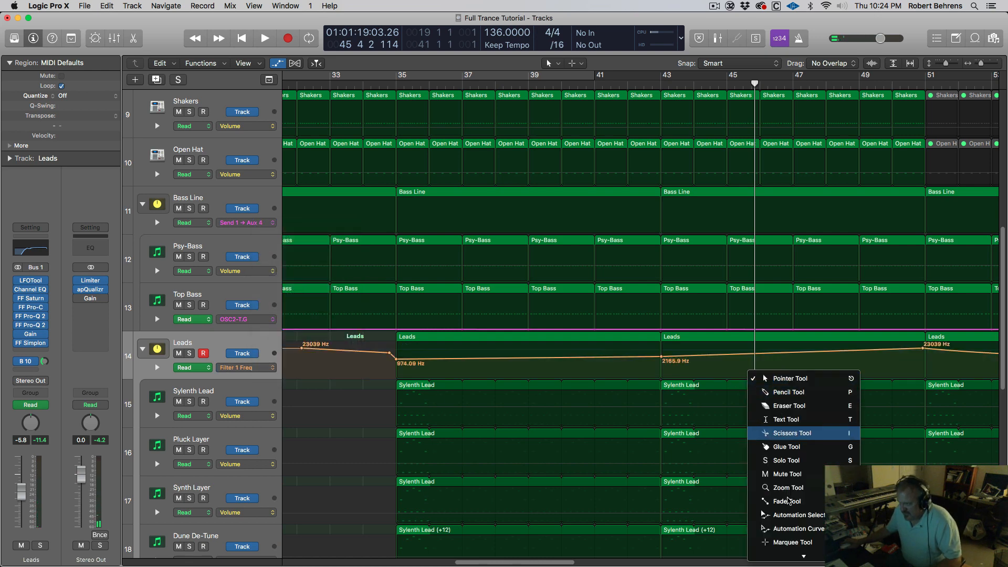
{"action": "left_click", "coordinate": [797, 529]}
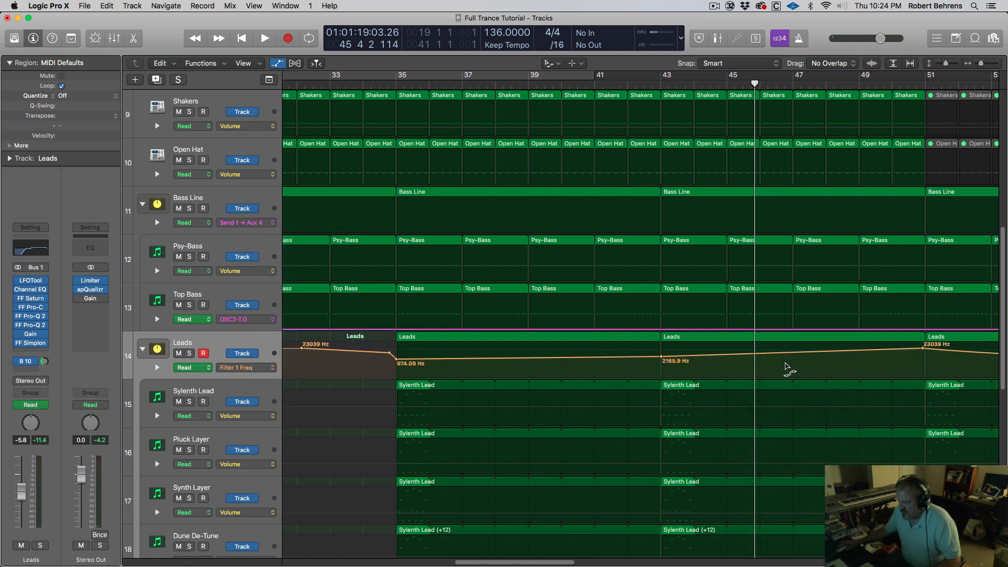
{"action": "left_click_drag", "start_coordinate": [787, 363], "coordinate": [790, 373]}
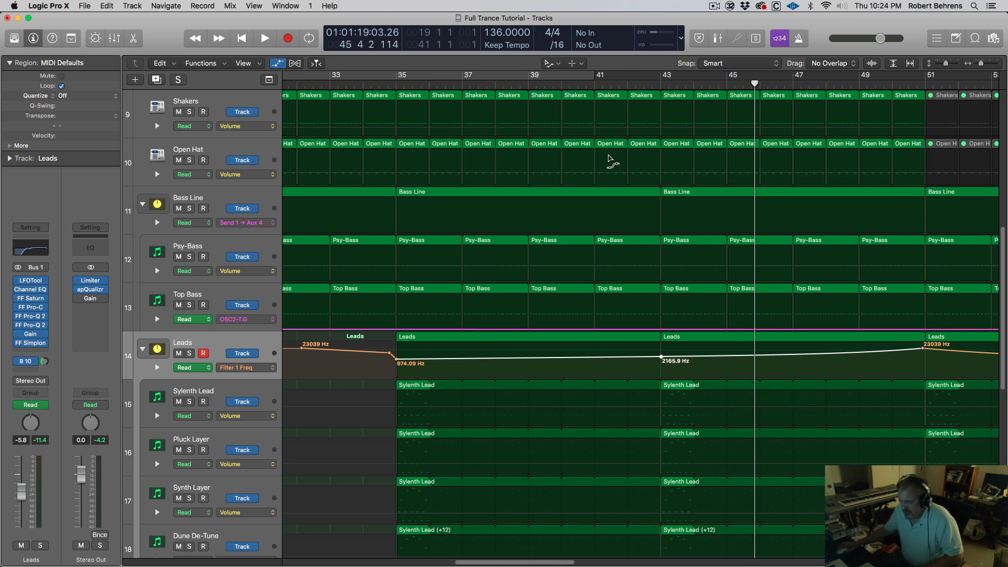
Step: Audition the curved Leads filter sweep from bar 43 until just past bar 51, then stop playback
{"action": "left_click", "coordinate": [661, 83]}
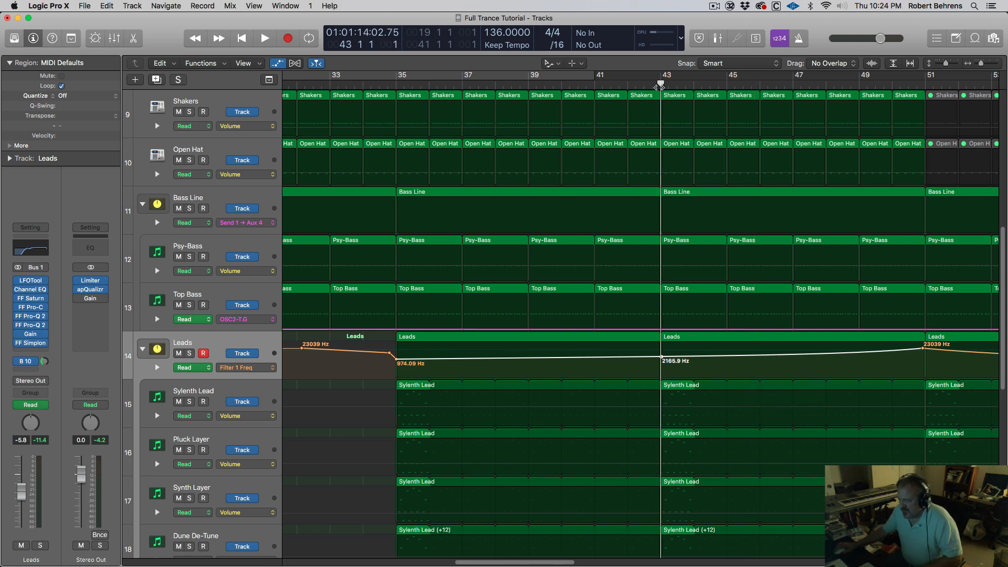
{"action": "key", "text": "space"}
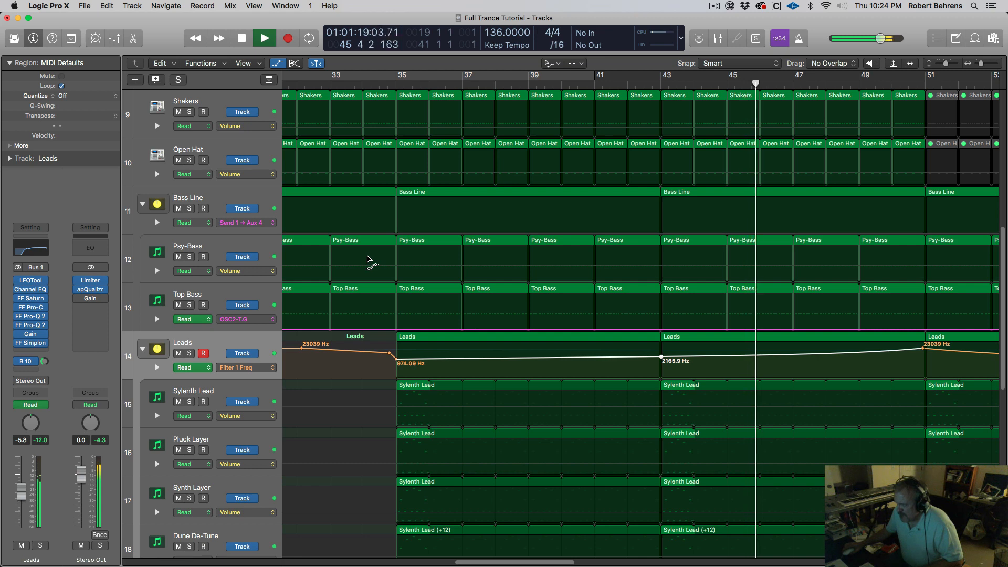
{"action": "scroll", "coordinate": [844, 398], "scroll_direction": "right", "scroll_amount": 5}
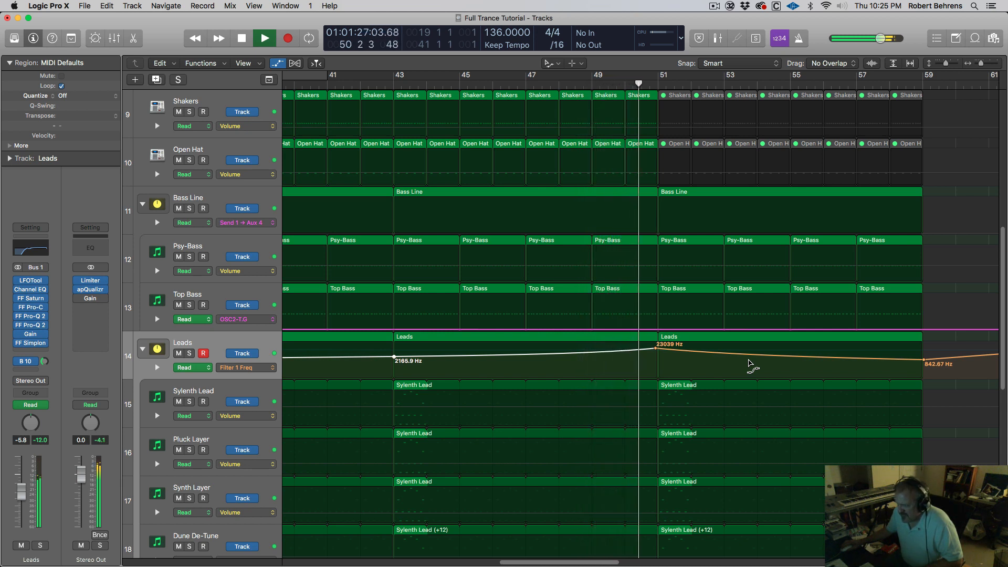
{"action": "key", "text": "space"}
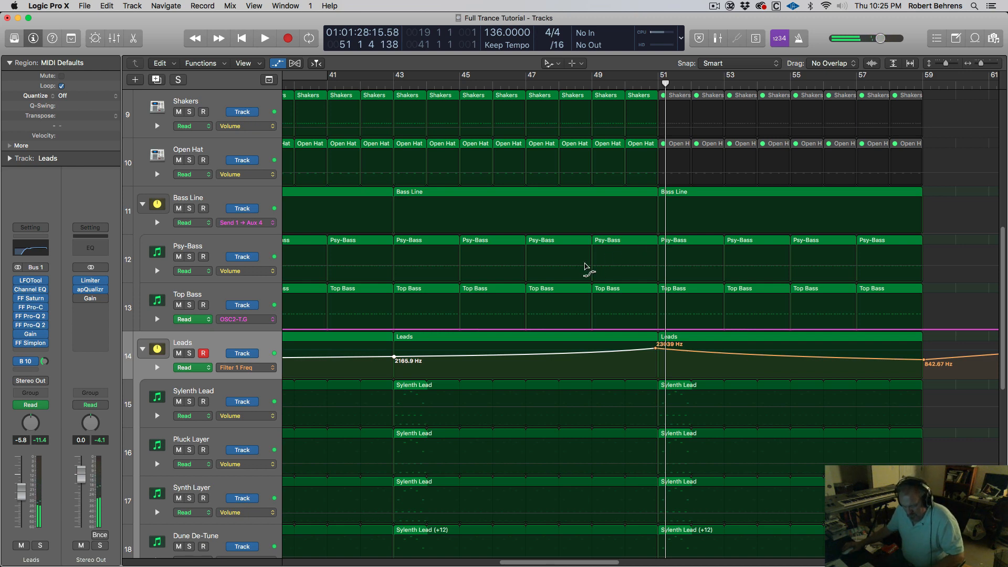
Step: Hide the automation to get an overview of the arrangement and add a Channel EQ to the Kick track
{"action": "key", "text": "a"}
{"action": "left_click", "coordinate": [618, 285], "text": "ctrl+alt"}
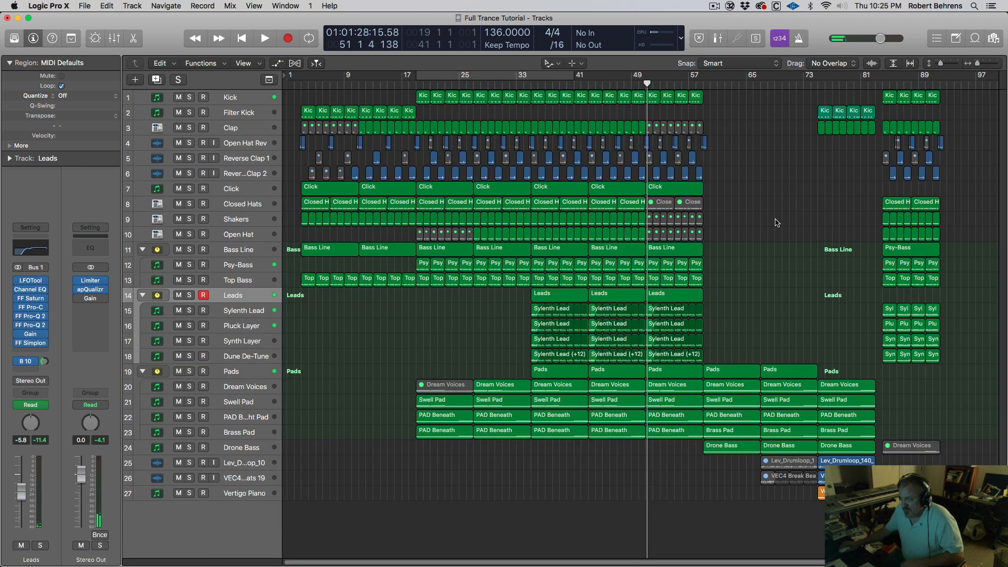
{"action": "scroll", "coordinate": [769, 197], "scroll_direction": "right", "scroll_amount": 5}
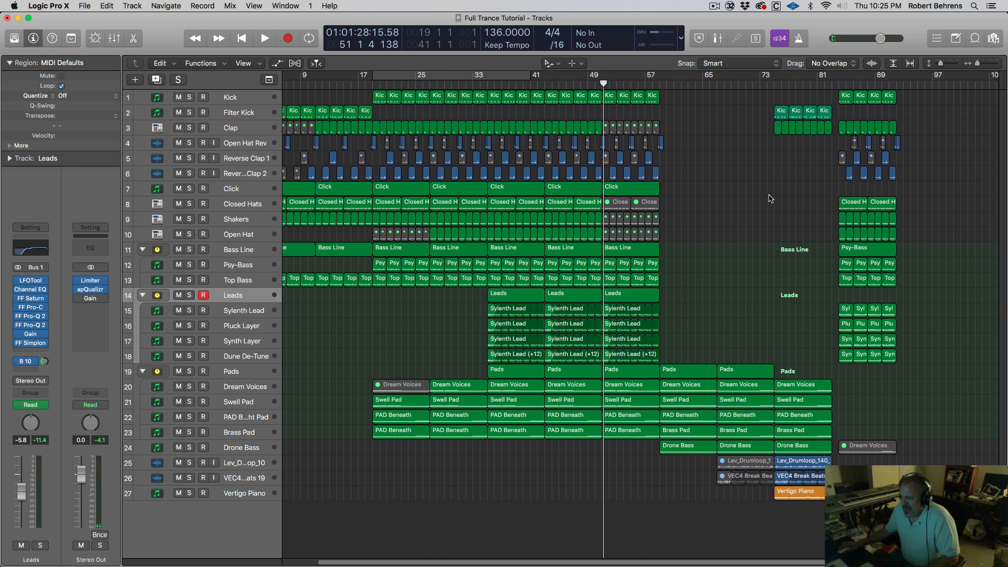
{"action": "scroll", "coordinate": [770, 198], "scroll_direction": "right", "scroll_amount": 1}
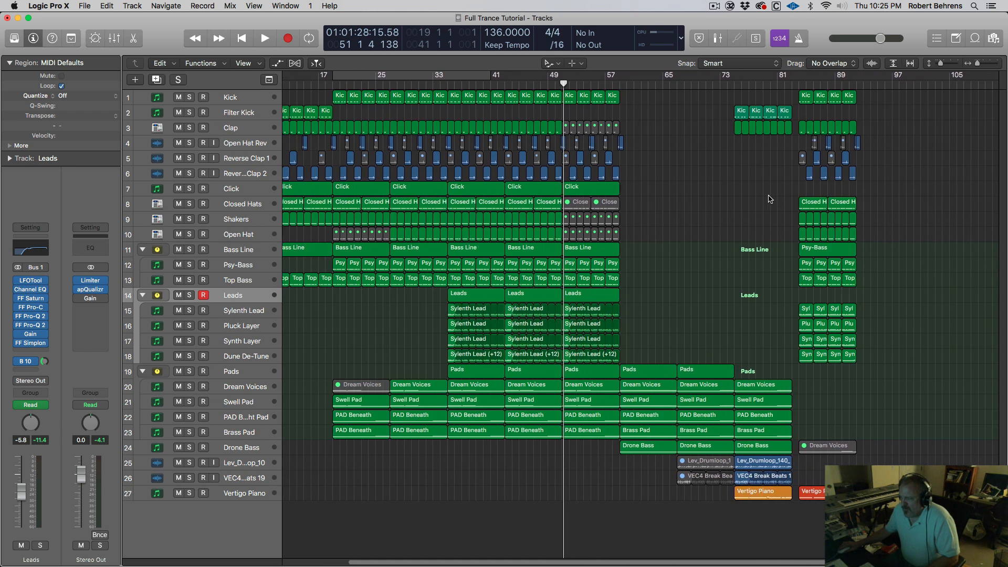
{"action": "scroll", "coordinate": [770, 199], "scroll_direction": "left", "scroll_amount": 3}
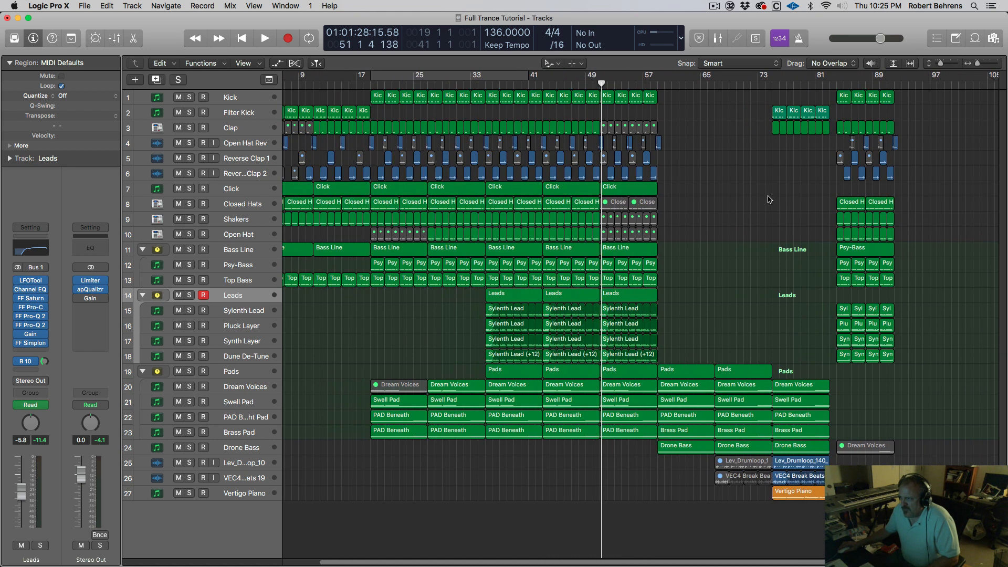
{"action": "scroll", "coordinate": [666, 109], "scroll_direction": "left", "scroll_amount": 1}
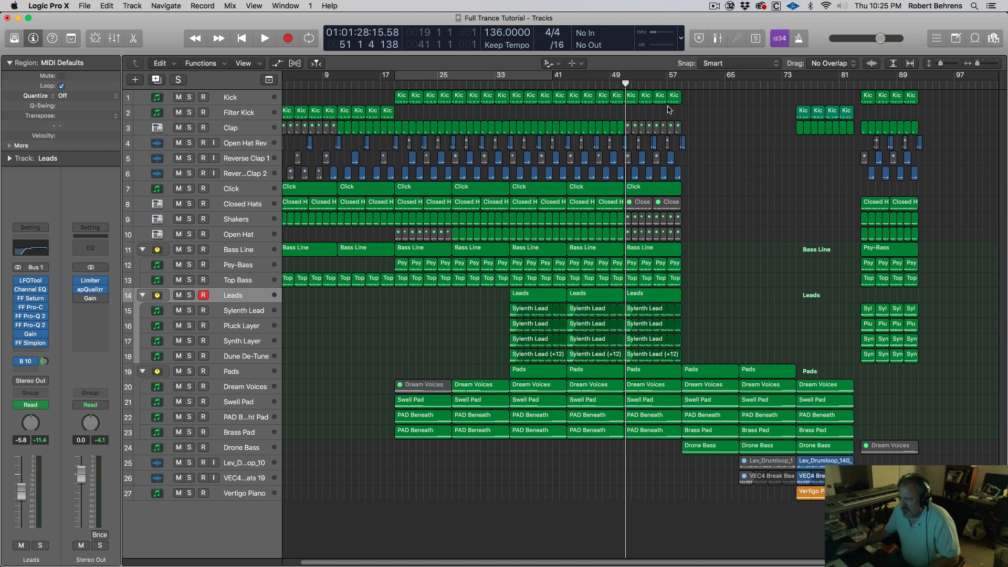
{"action": "left_click_drag", "start_coordinate": [691, 104], "coordinate": [628, 99]}
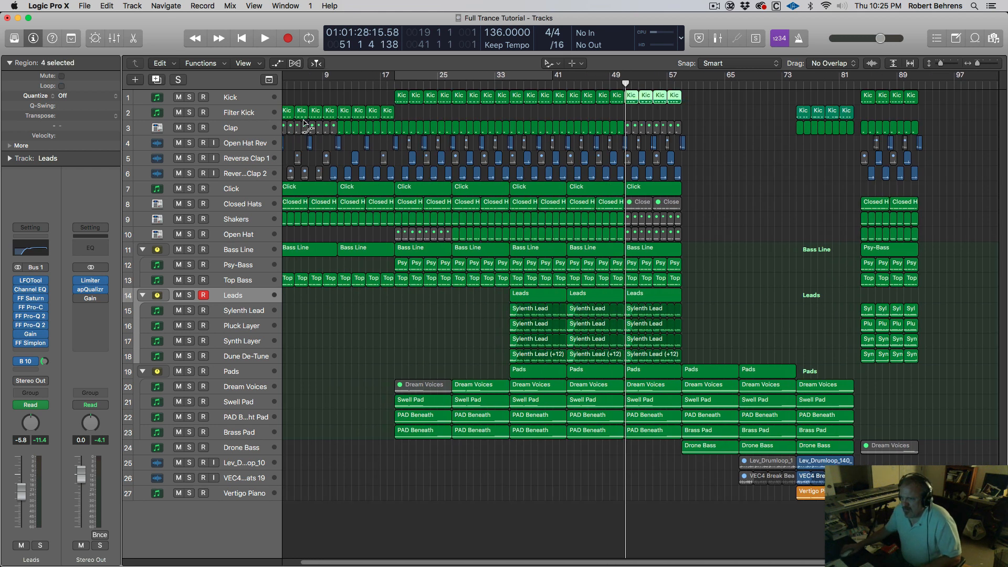
{"action": "left_click", "coordinate": [247, 95]}
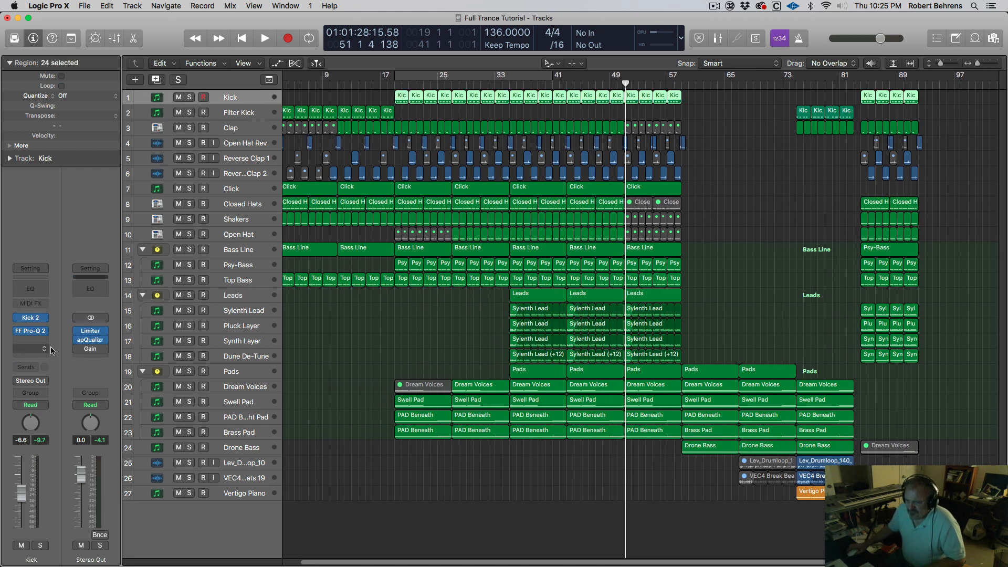
{"action": "left_click", "coordinate": [38, 288]}
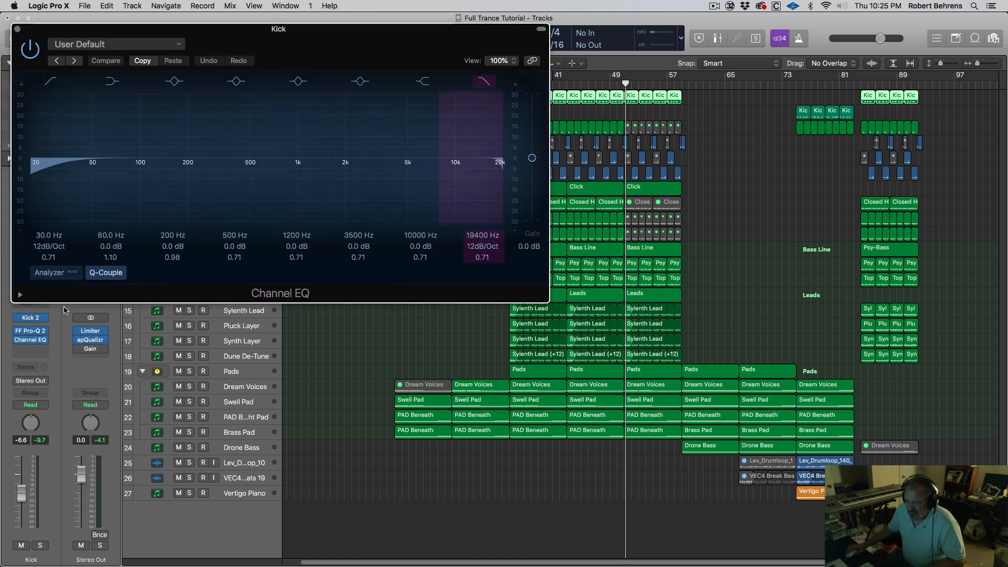
{"action": "left_click", "coordinate": [17, 29]}
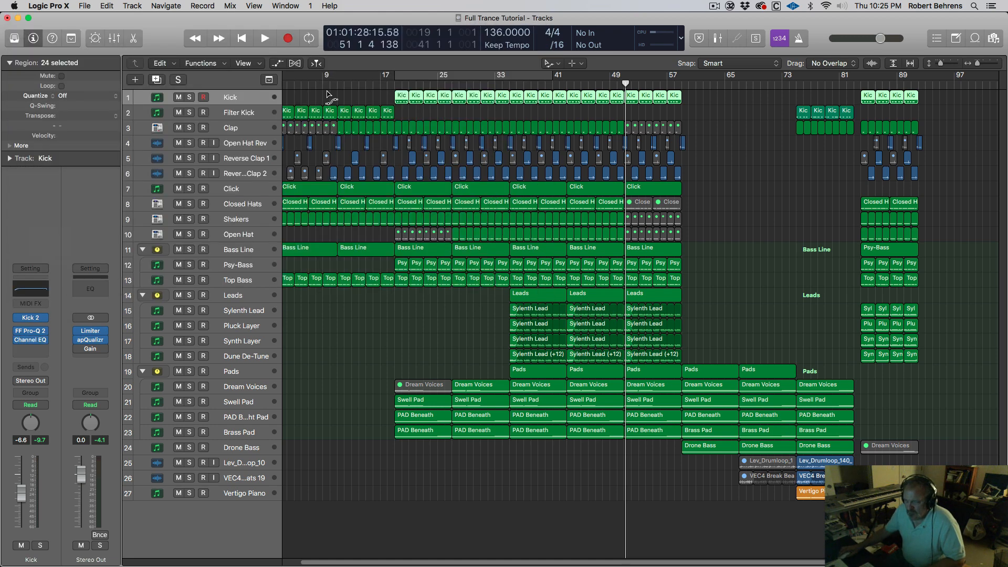
Step: Reopen the Kick's Channel EQ, set the Kick track's automation mode to Touch and show the automation lanes
{"action": "left_click", "coordinate": [30, 340]}
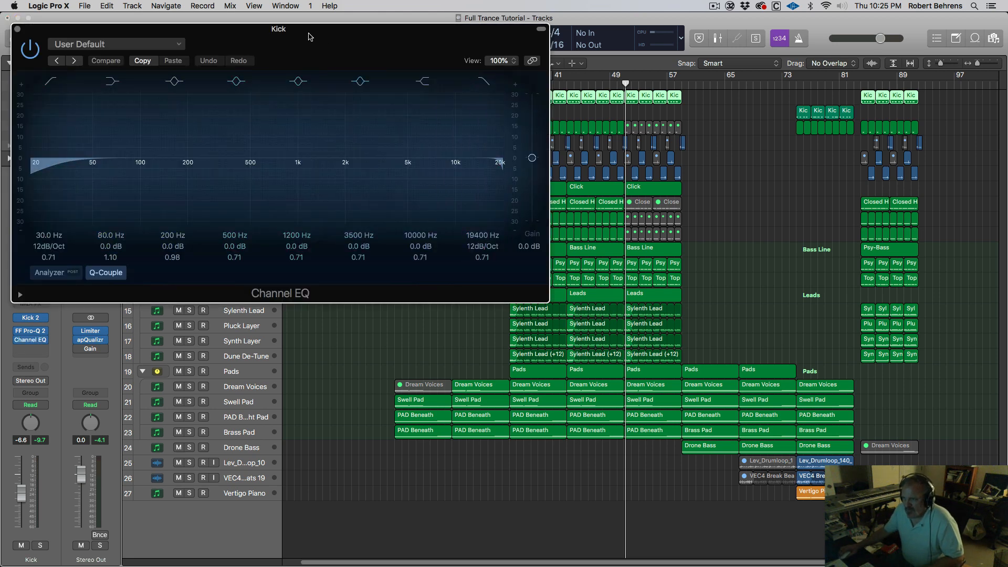
{"action": "left_click_drag", "start_coordinate": [311, 34], "coordinate": [317, 45]}
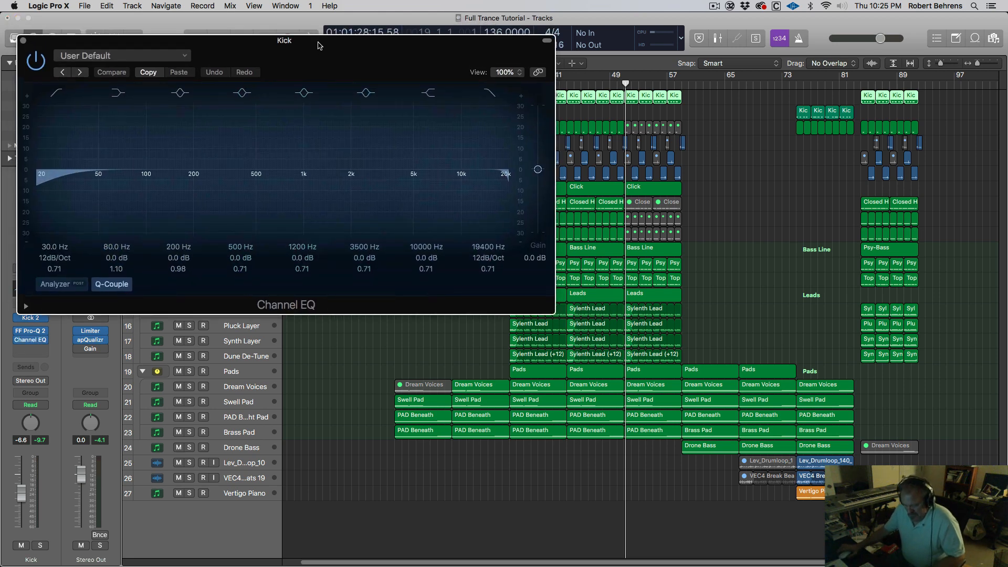
{"action": "key", "text": "ctrl+super+t"}
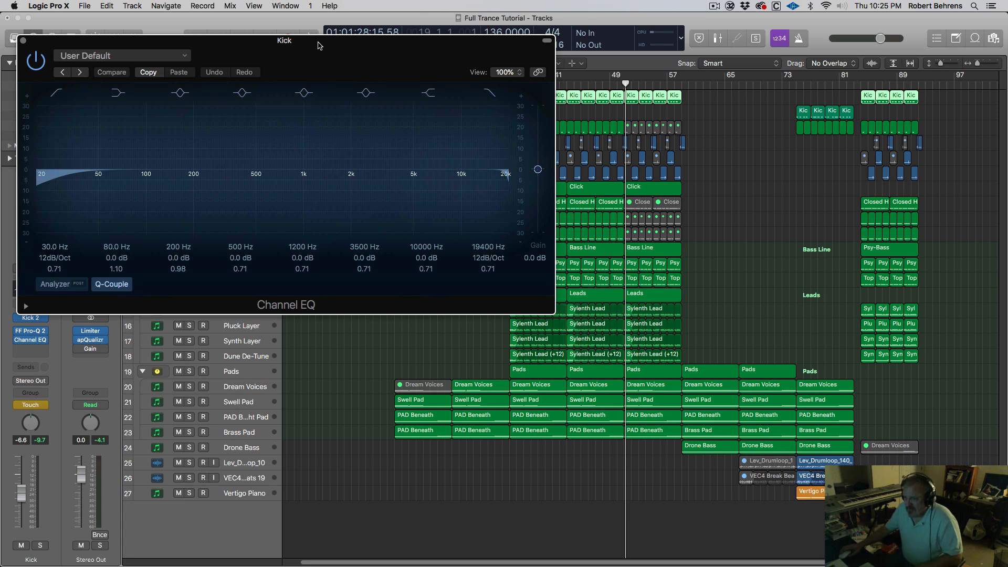
{"action": "left_click_drag", "start_coordinate": [224, 48], "coordinate": [527, 237]}
{"action": "key", "text": "a"}
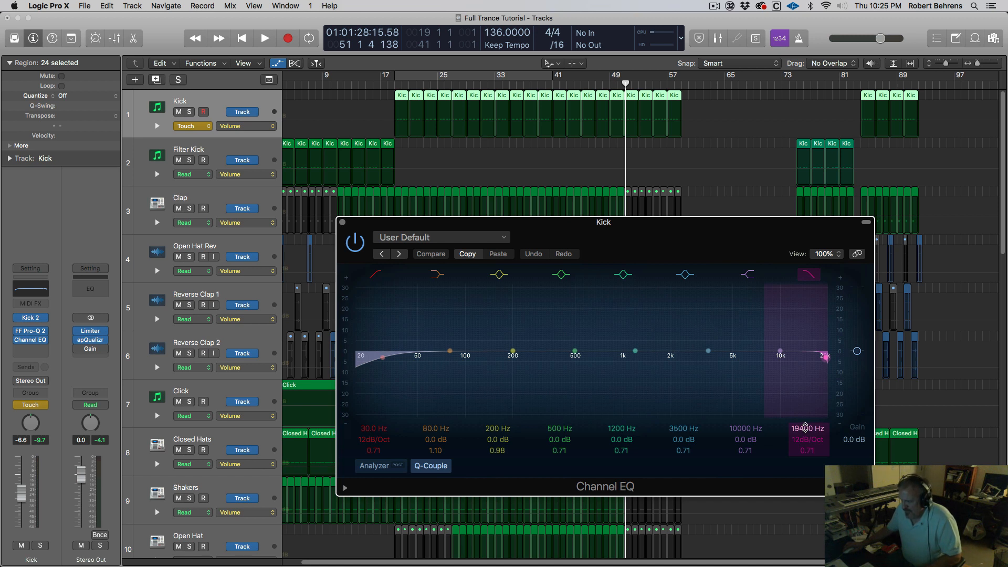
Step: Record a 19400 Hz High Cut Freq automation point for the Kick during playback after bar 51, and return the track to Read
{"action": "key", "text": "space"}
{"action": "left_click", "coordinate": [806, 428]}
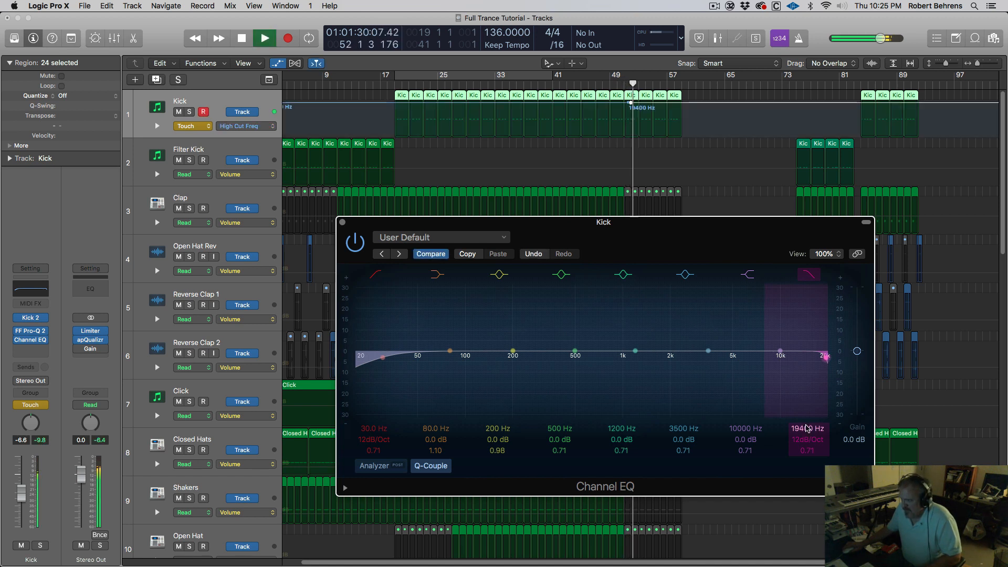
{"action": "key", "text": "space"}
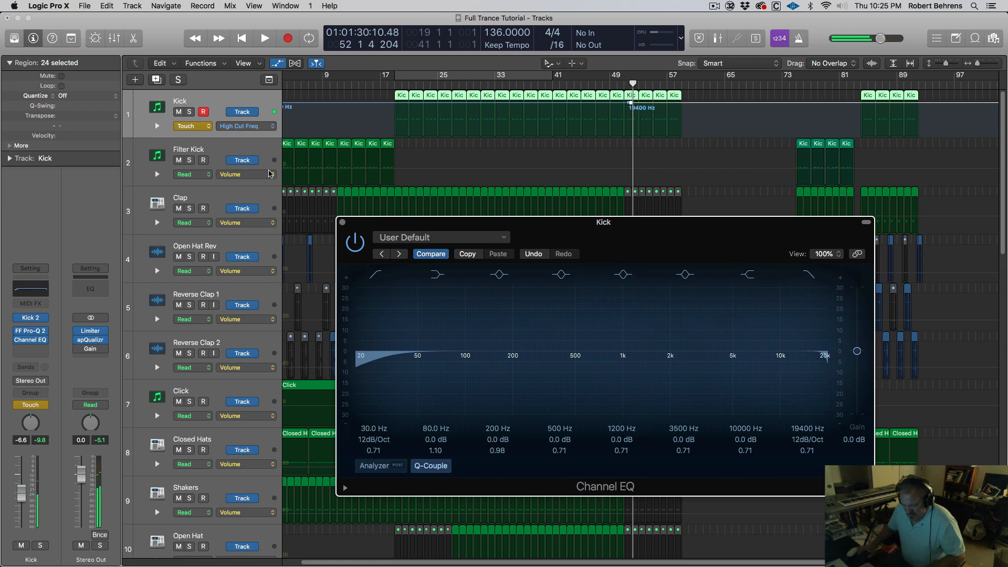
{"action": "key", "text": "ctrl+shift+super+r"}
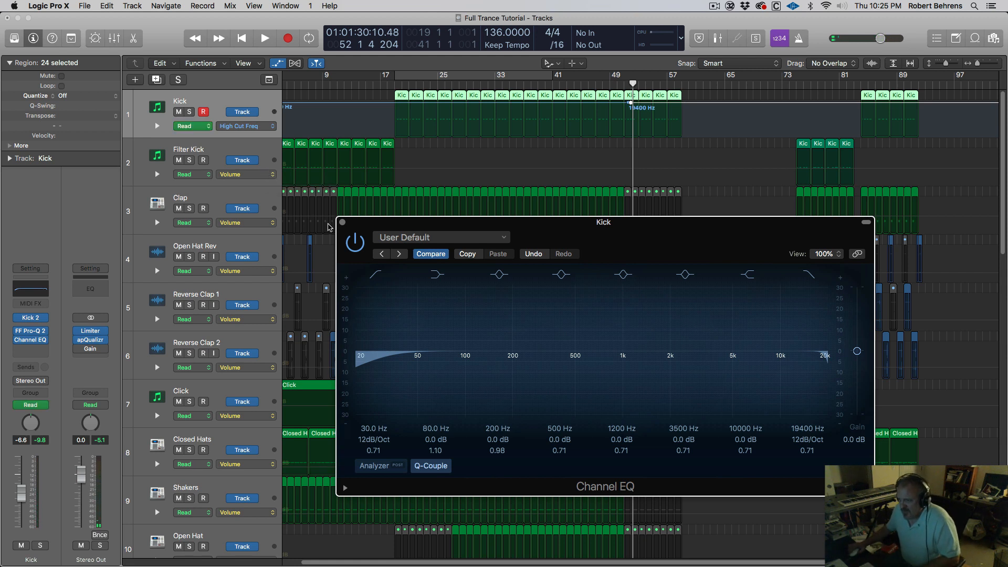
{"action": "left_click", "coordinate": [342, 222]}
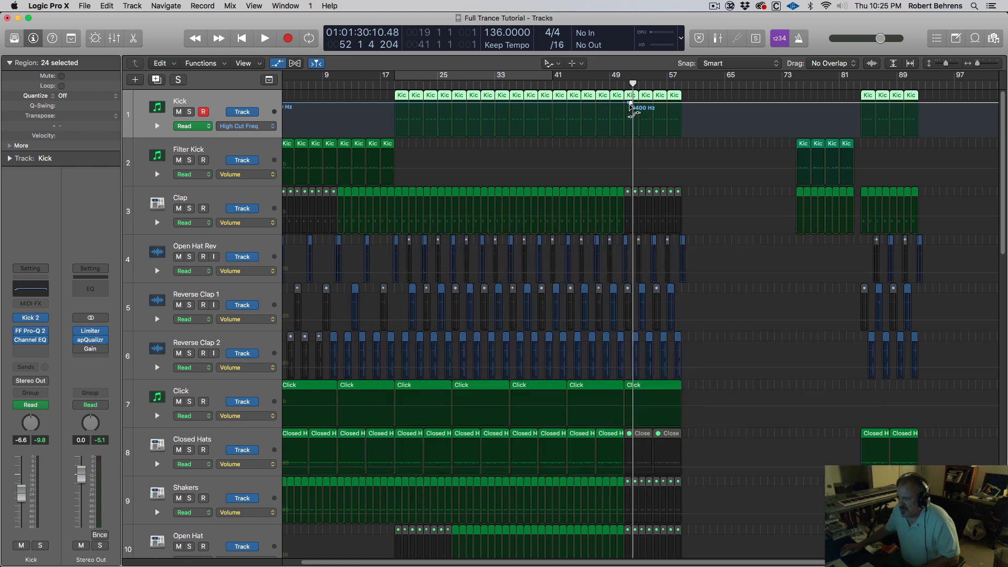
Step: Move the Kick's High Cut Freq point from just after bar 51 to bar 59, and play briefly from bar 50
{"action": "key", "text": "space"}
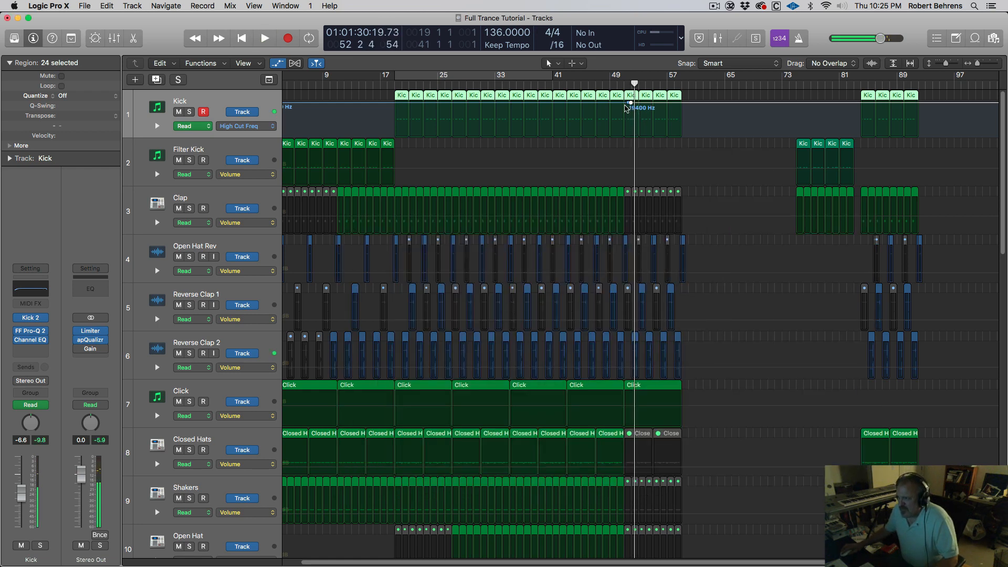
{"action": "left_click_drag", "start_coordinate": [629, 103], "coordinate": [683, 103]}
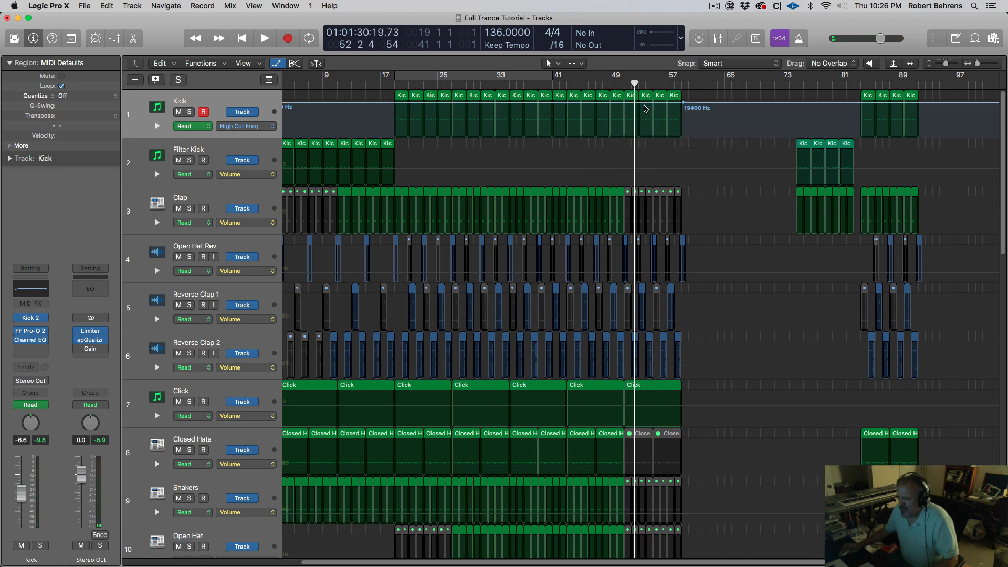
{"action": "left_click_drag", "start_coordinate": [633, 83], "coordinate": [624, 85]}
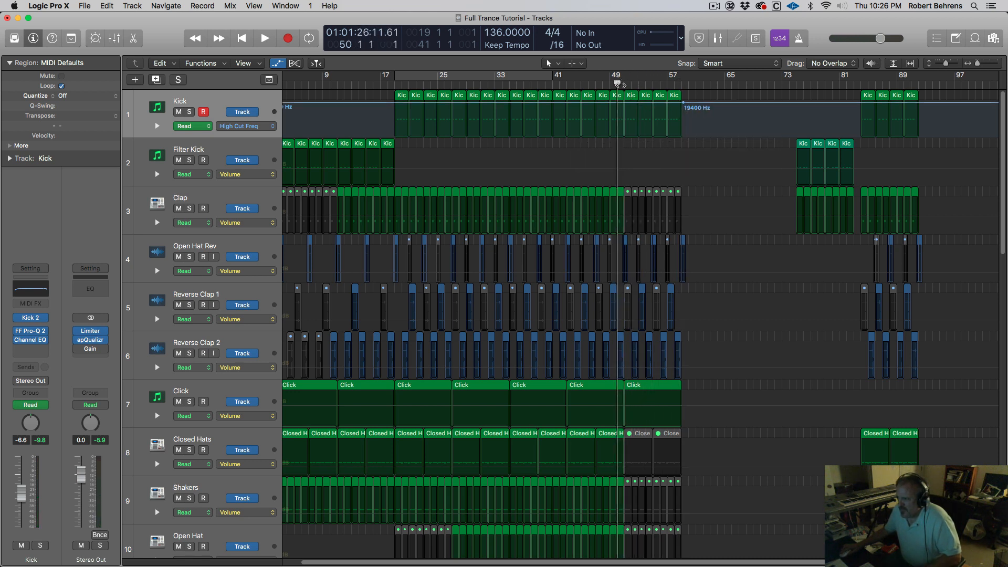
{"action": "key", "text": "space"}
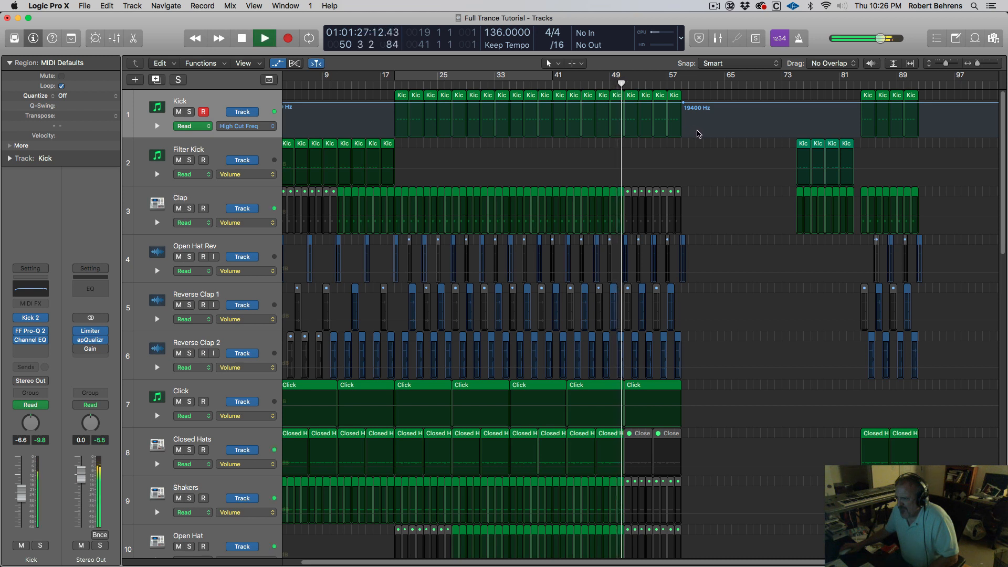
{"action": "key", "text": "space"}
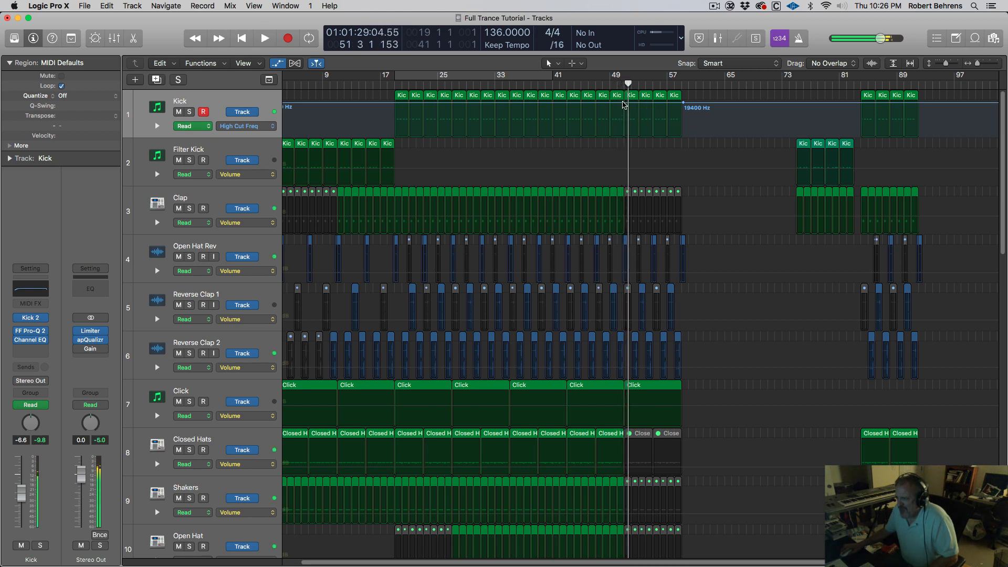
Step: Add Kick High Cut Freq points of 19400 Hz at bar 51 and about bar 65, and lower the point at bar 59
{"action": "left_click", "coordinate": [625, 103]}
{"action": "left_click", "coordinate": [724, 103]}
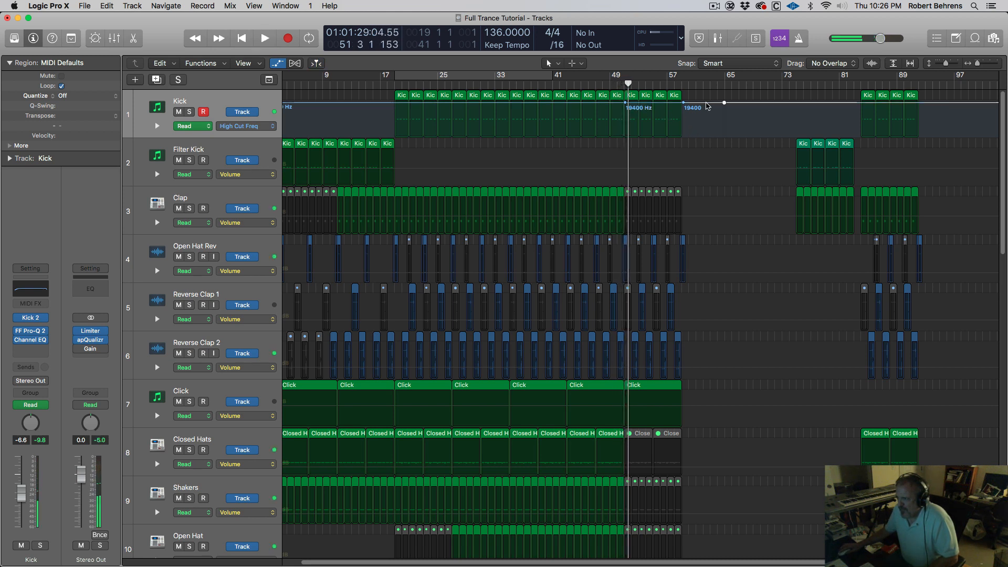
{"action": "left_click", "coordinate": [683, 103]}
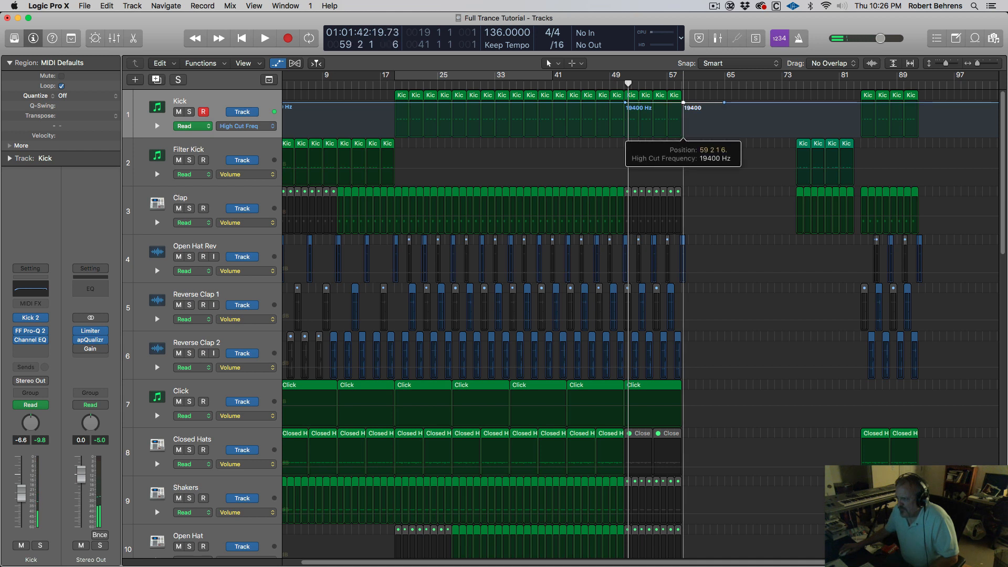
{"action": "left_click_drag", "start_coordinate": [683, 103], "coordinate": [683, 122]}
Step: Bend the Kick's High Cut Freq automation between bars 51 and 59 into a curve with the Automation Curve Tool
{"action": "key", "text": "t"}
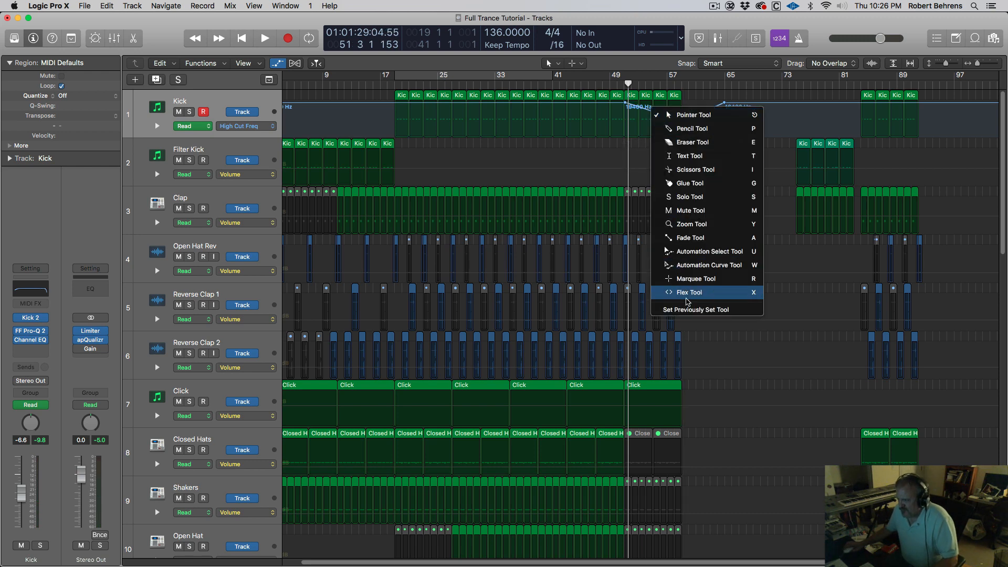
{"action": "left_click", "coordinate": [691, 265]}
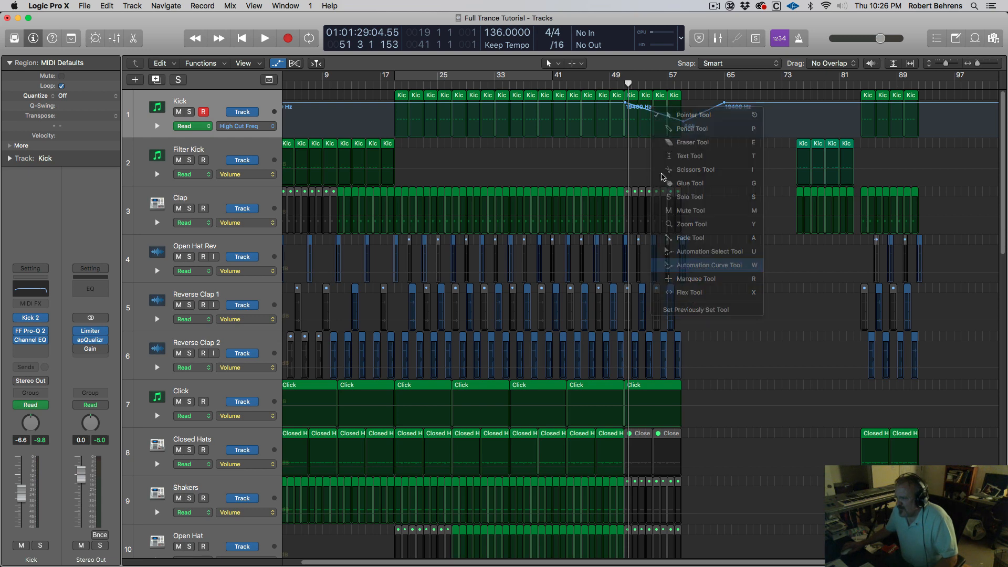
{"action": "left_click_drag", "start_coordinate": [653, 120], "coordinate": [651, 128]}
Step: Insert a mono Gain plug-in after the Kick's Channel EQ and show its Gain parameter in the Kick's automation lane
{"action": "left_click", "coordinate": [273, 127]}
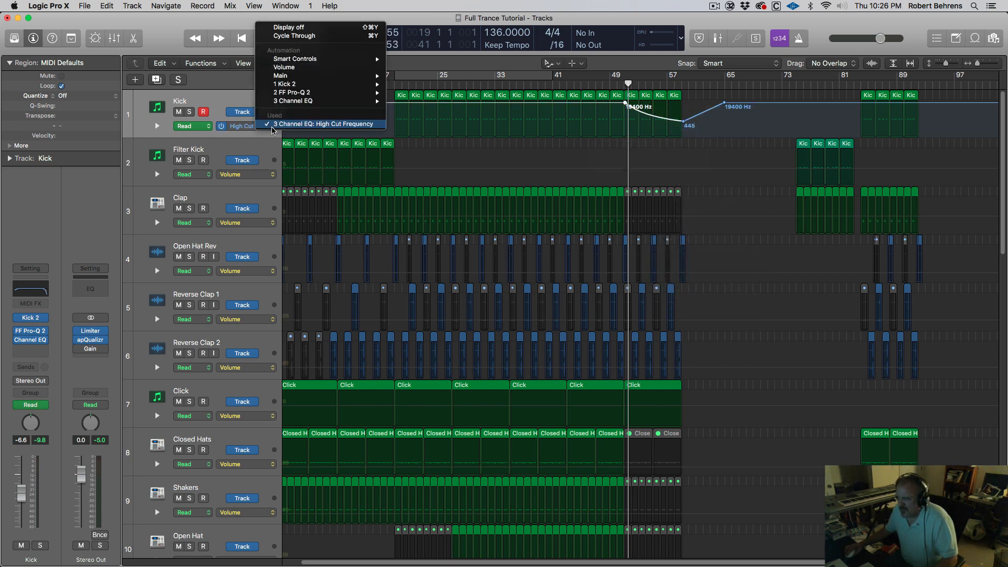
{"action": "left_click", "coordinate": [205, 102]}
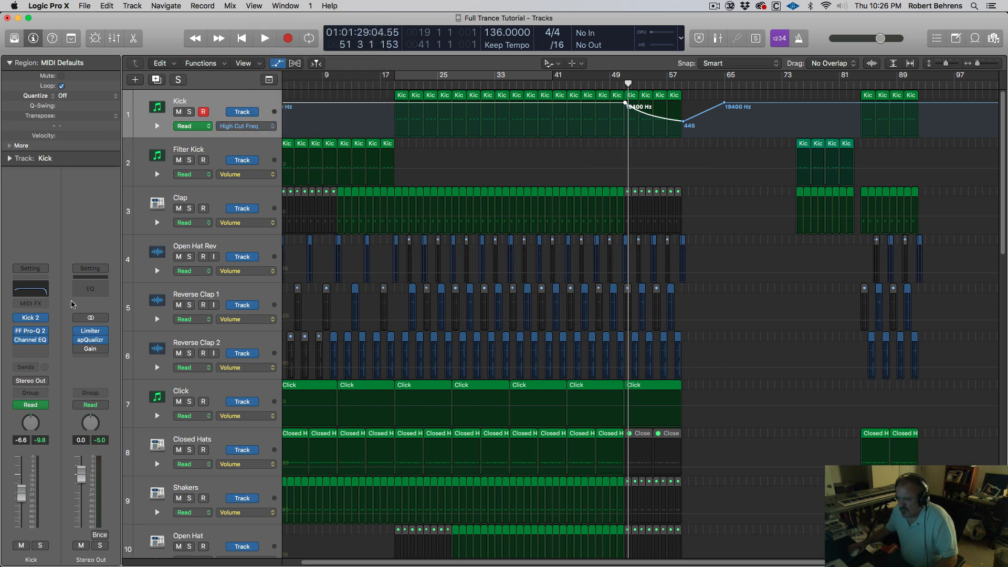
{"action": "left_click", "coordinate": [43, 351]}
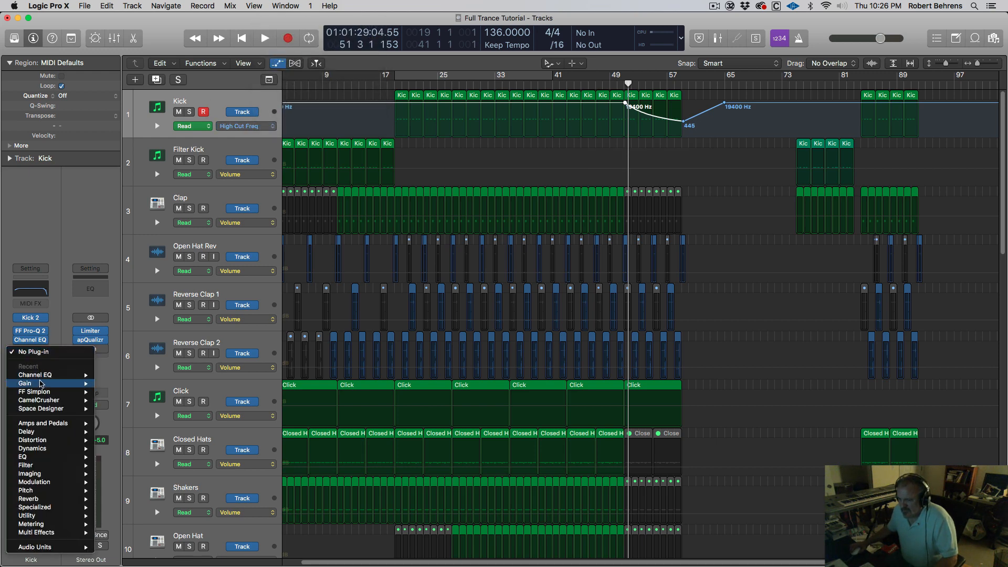
{"action": "mouse_move", "coordinate": [42, 383]}
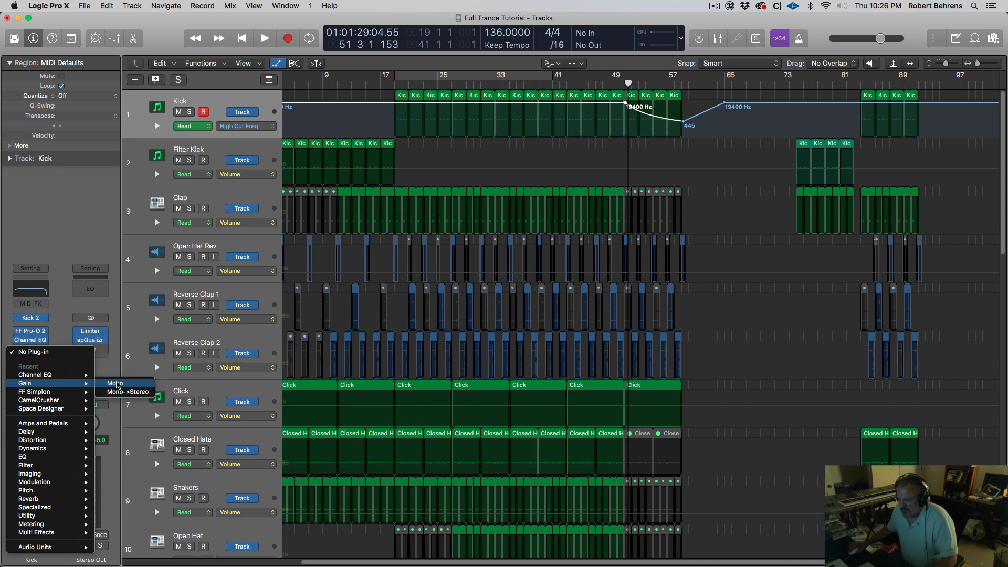
{"action": "left_click", "coordinate": [117, 385]}
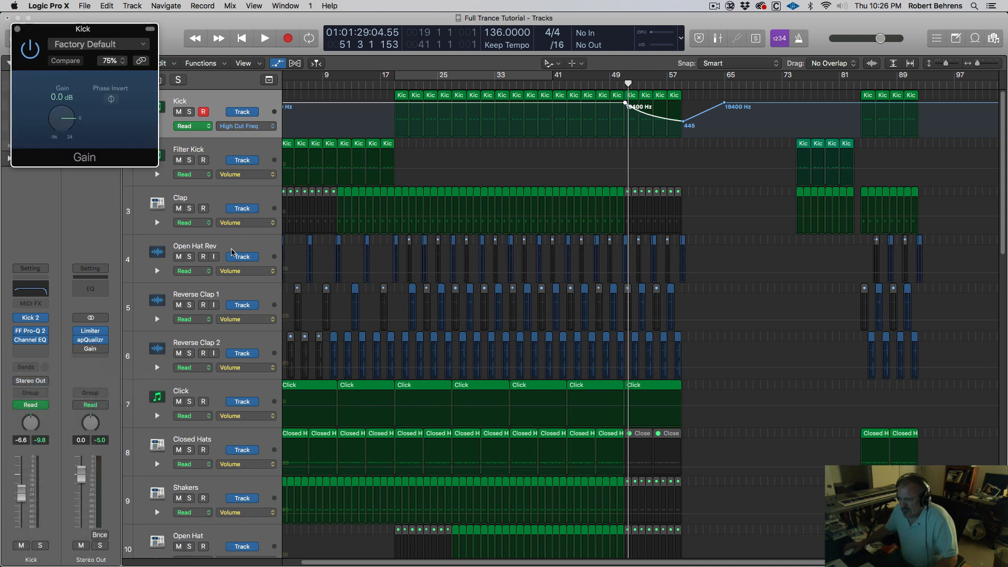
{"action": "left_click", "coordinate": [273, 126]}
{"action": "mouse_move", "coordinate": [315, 100]}
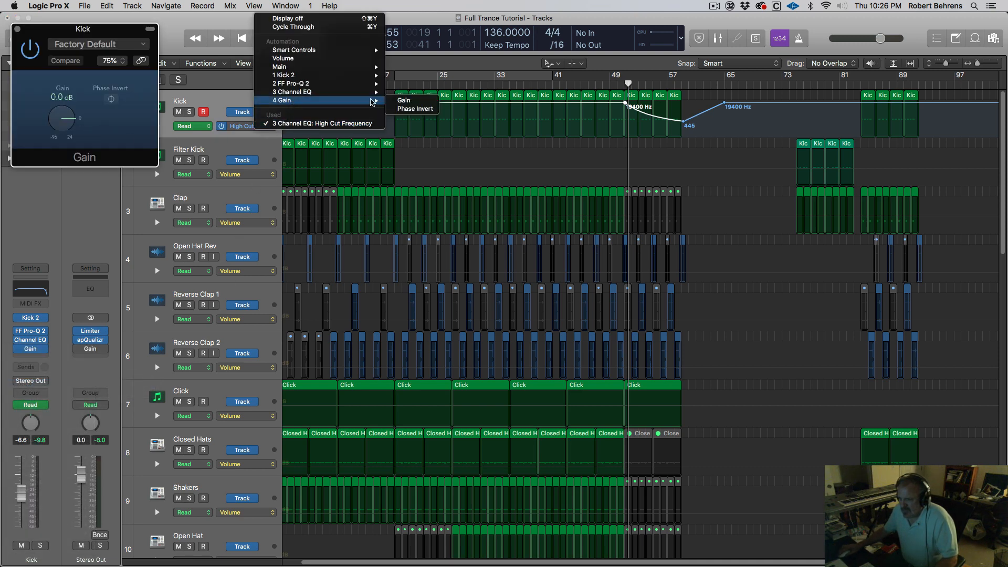
{"action": "left_click", "coordinate": [401, 97]}
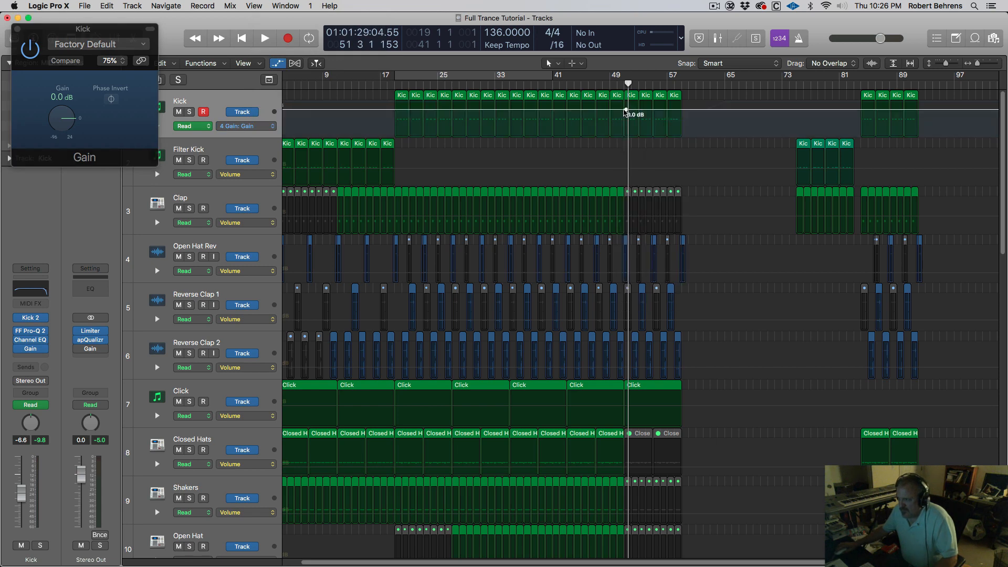
Step: Add Kick Gain automation points around bars 51, 59, 62 and 65, and lower the bar 59 point to -8.1 dB
{"action": "left_click", "coordinate": [702, 110]}
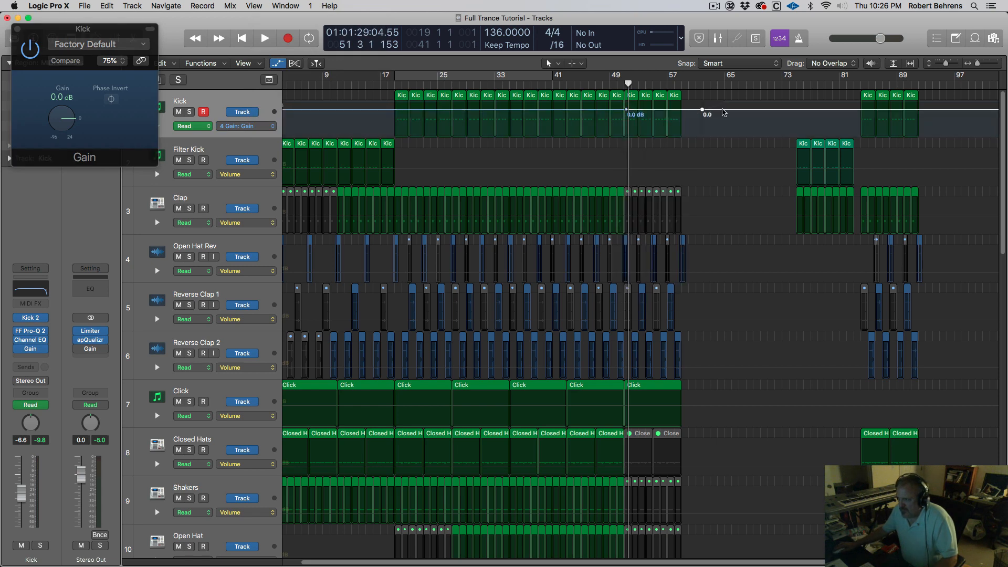
{"action": "left_click", "coordinate": [681, 110]}
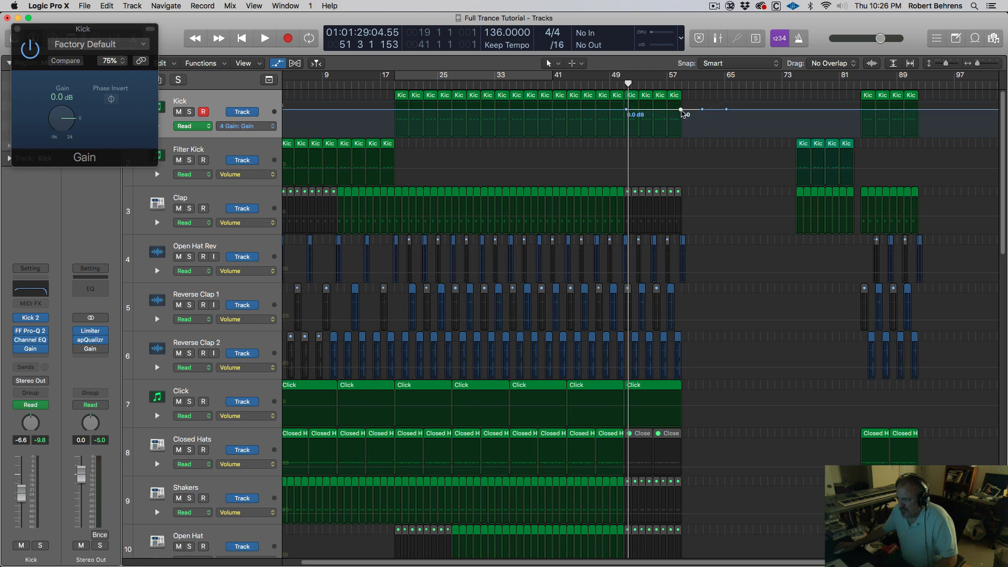
{"action": "left_click_drag", "start_coordinate": [683, 113], "coordinate": [683, 112]}
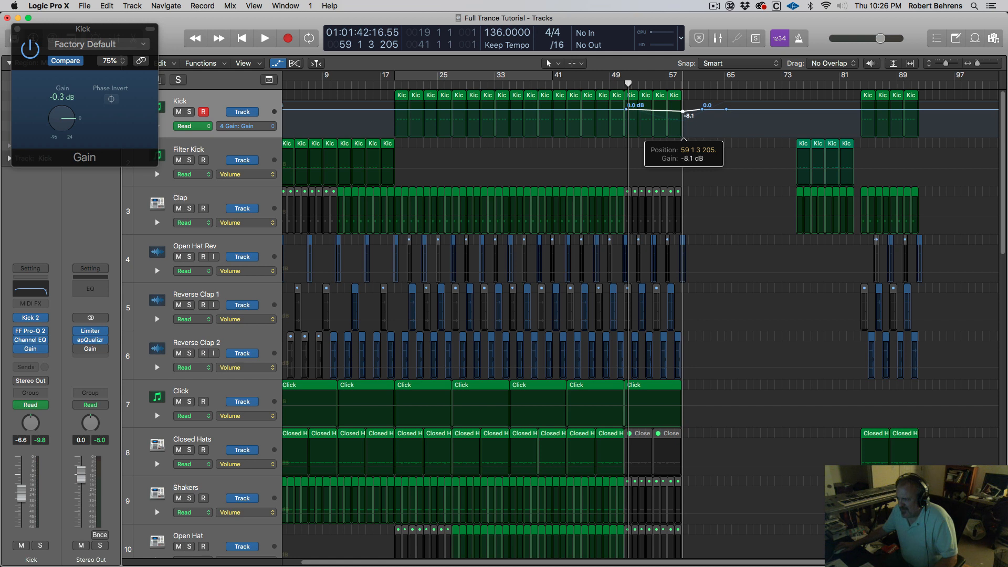
{"action": "left_click_drag", "start_coordinate": [682, 111], "coordinate": [682, 112]}
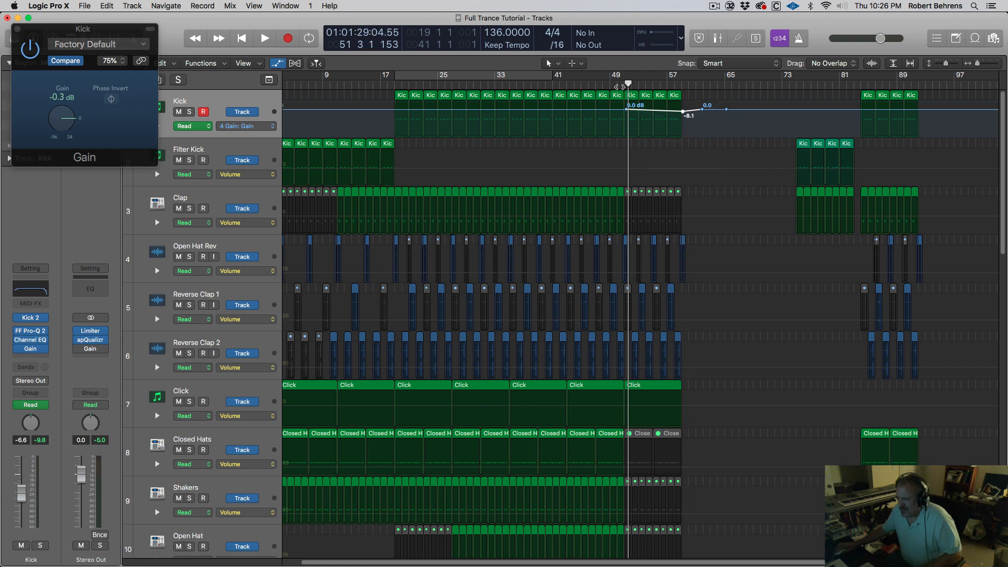
Step: Start playback from bar 41, close the Kick's Gain plug-in window and hide the automation lanes
{"action": "left_click", "coordinate": [553, 82]}
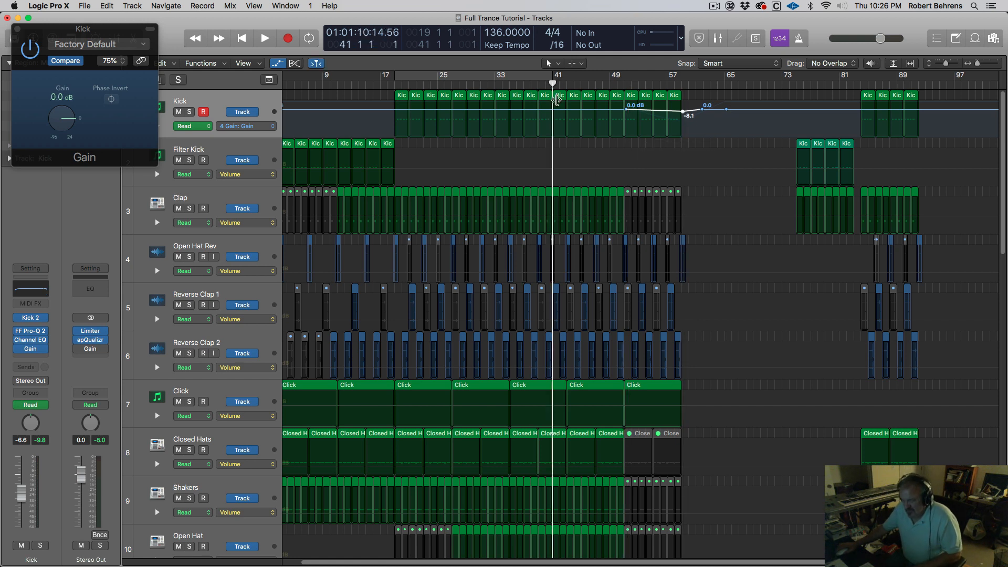
{"action": "key", "text": "space"}
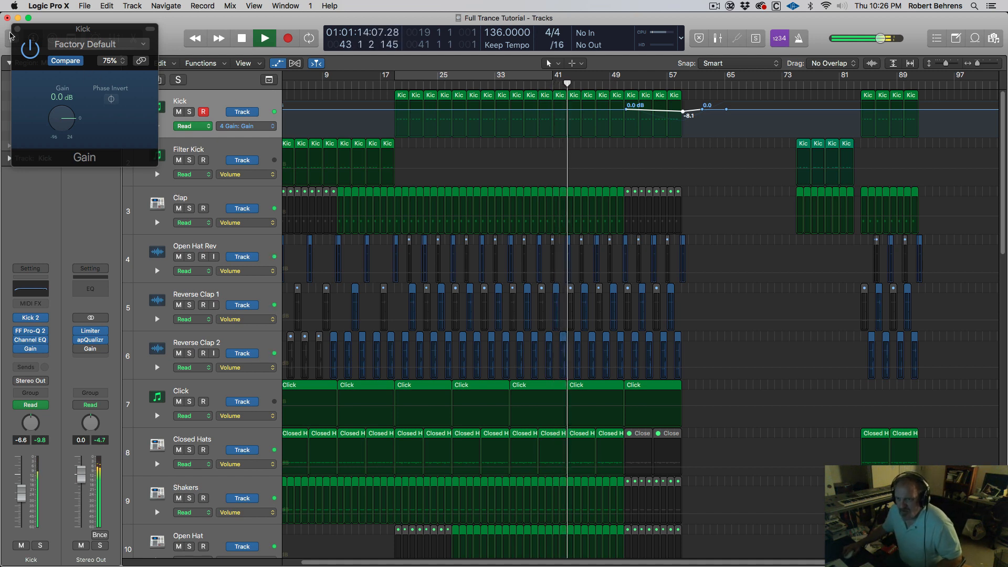
{"action": "left_click", "coordinate": [21, 35]}
{"action": "left_click", "coordinate": [17, 30]}
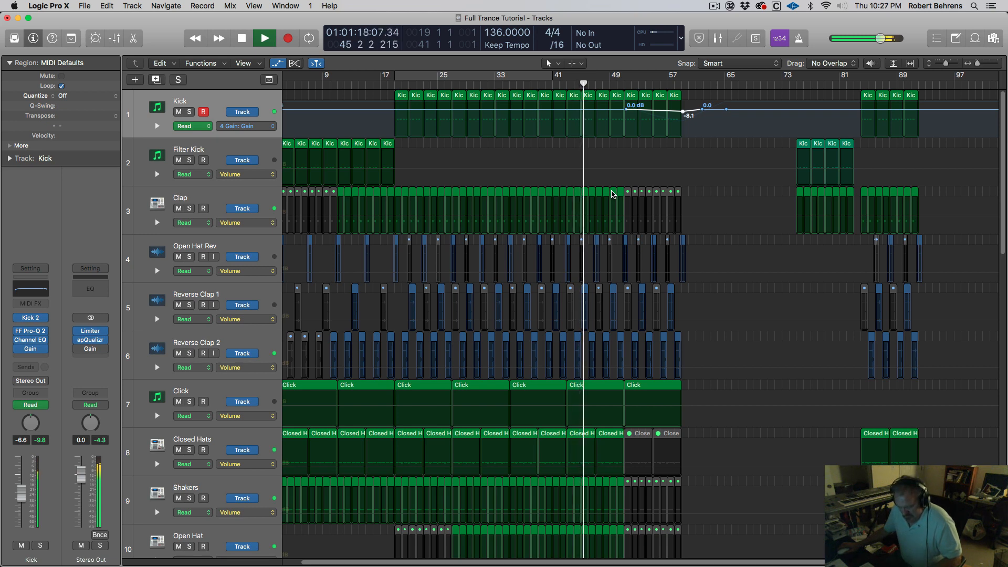
{"action": "key", "text": "a"}
{"action": "key", "text": "super+Up"}
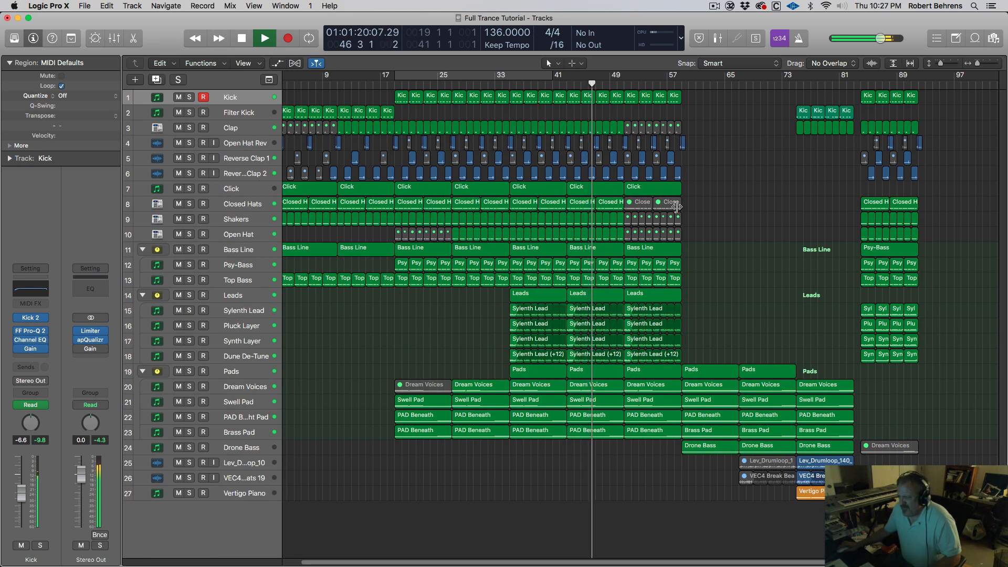
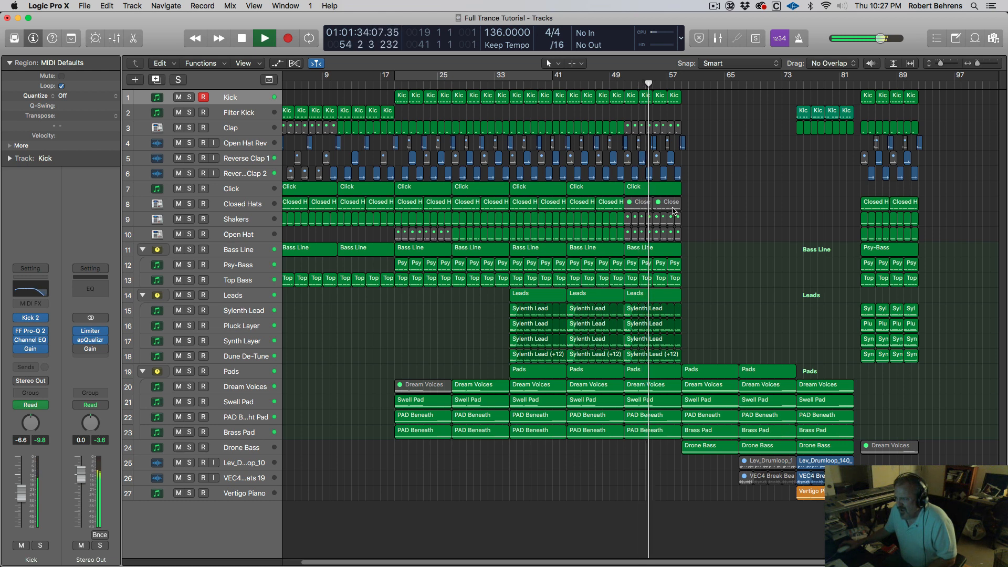
Step: Copy the last Kick region before bar 59 to bar 59 without its automation data, and stop playback
{"action": "double_click", "coordinate": [675, 97]}
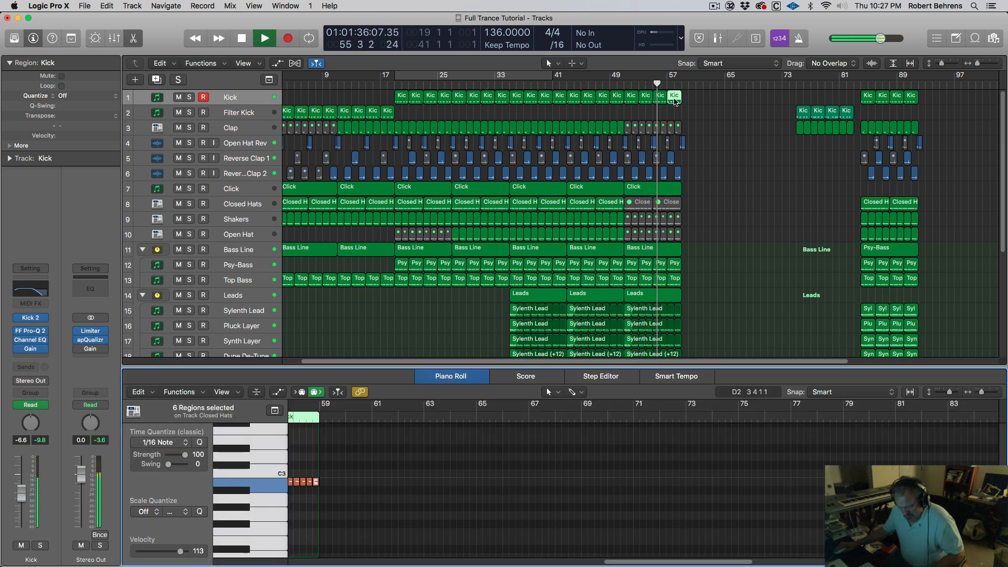
{"action": "left_click_drag", "start_coordinate": [676, 100], "coordinate": [690, 98]}
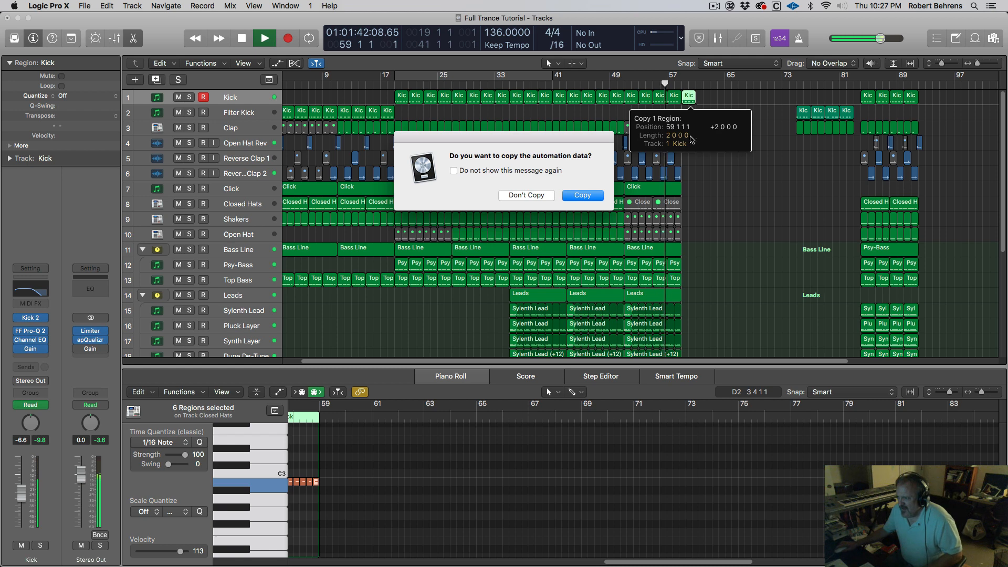
{"action": "left_click", "coordinate": [527, 195]}
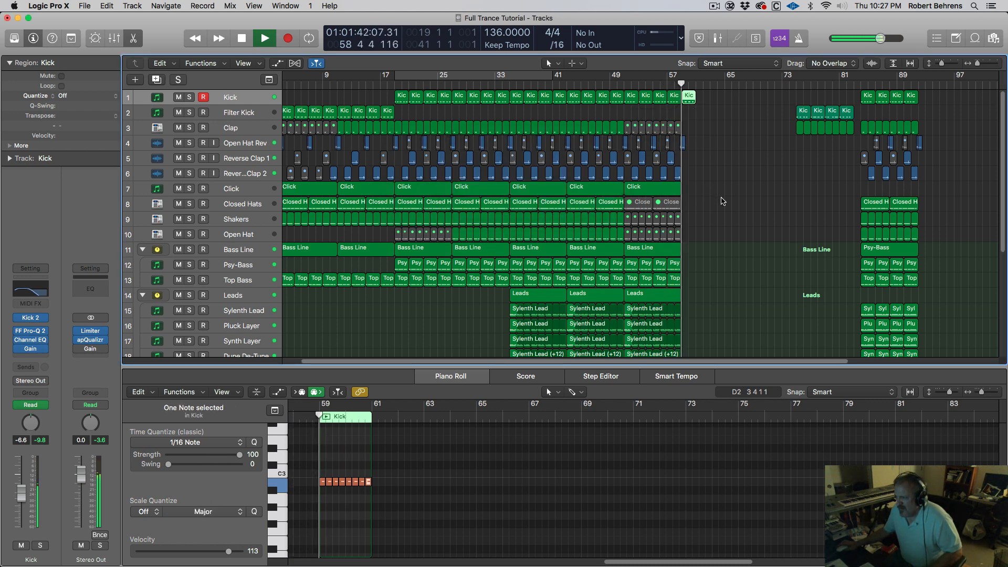
{"action": "key", "text": "space"}
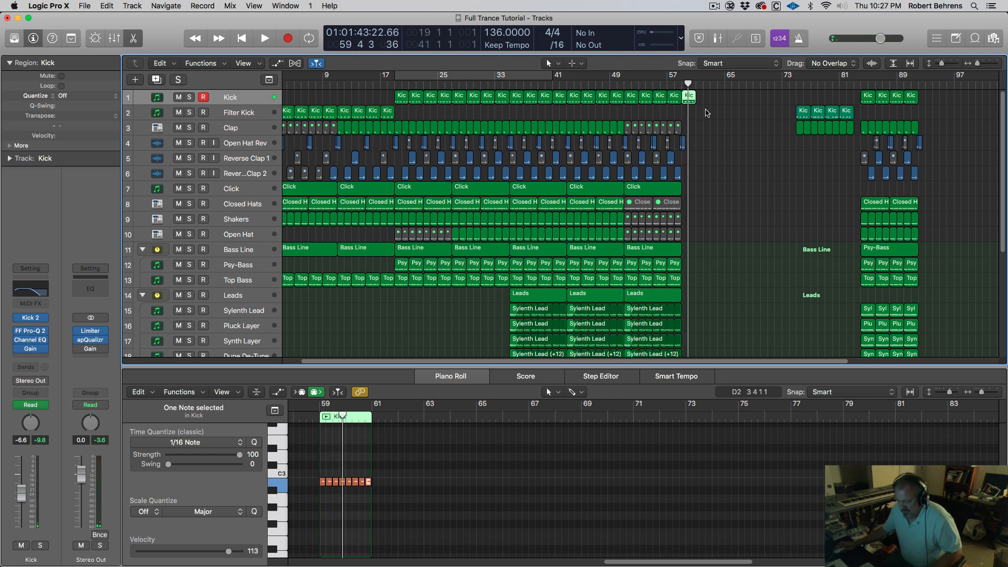
Step: Mute every note except the first in the copied Kick region at bar 59
{"action": "scroll", "coordinate": [705, 111], "scroll_direction": "up", "scroll_amount": 3}
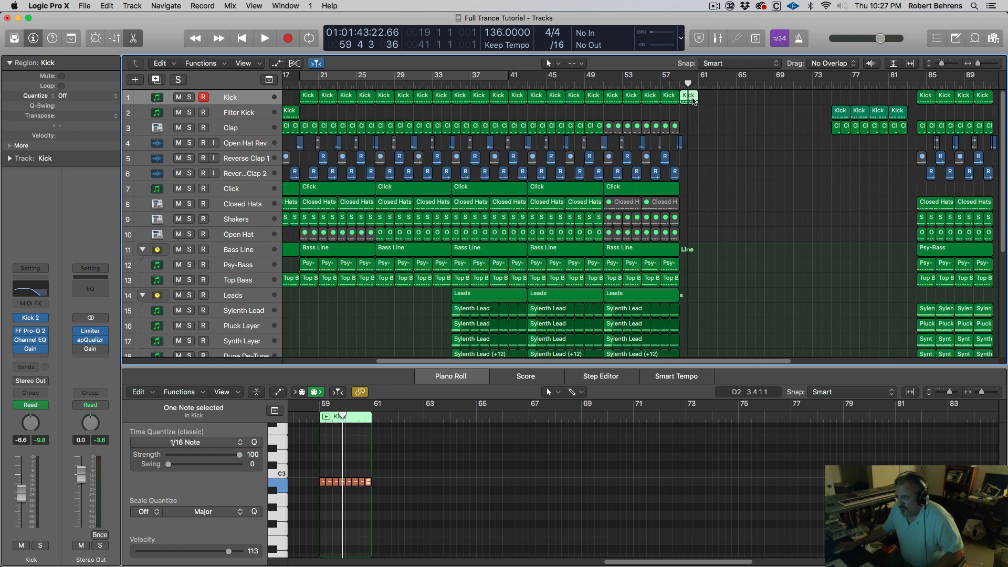
{"action": "key", "text": "e"}
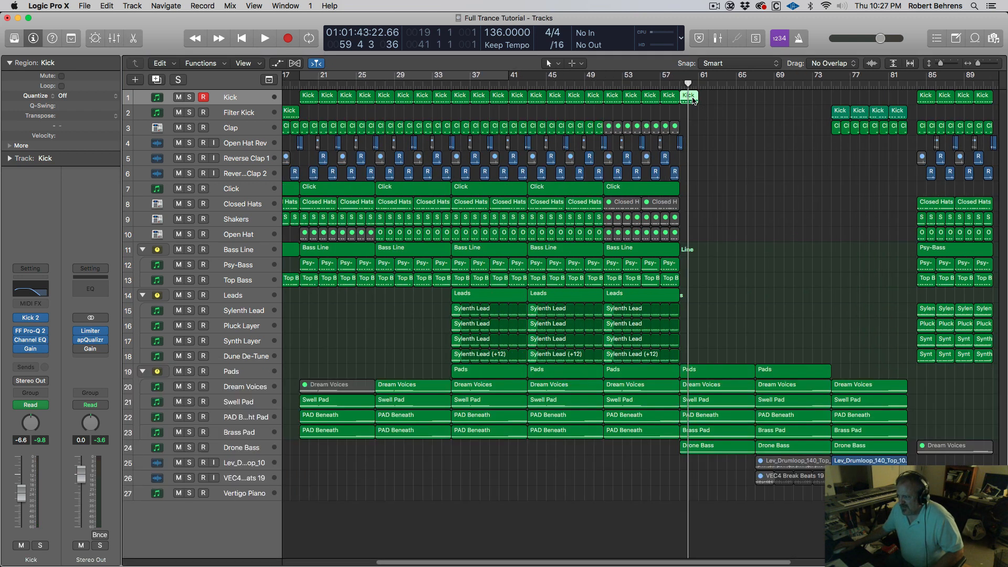
{"action": "key", "text": "e"}
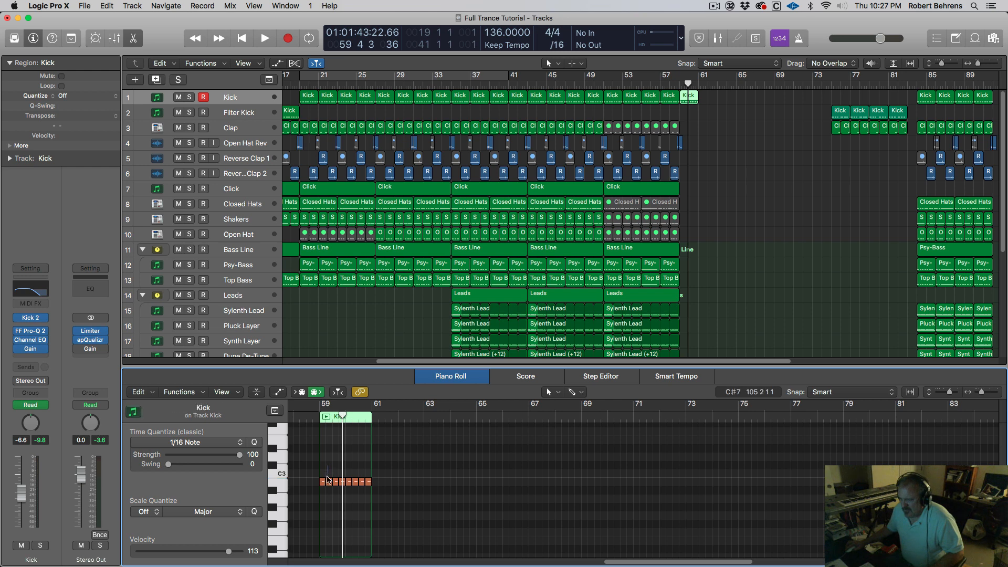
{"action": "left_click_drag", "start_coordinate": [327, 465], "coordinate": [380, 500]}
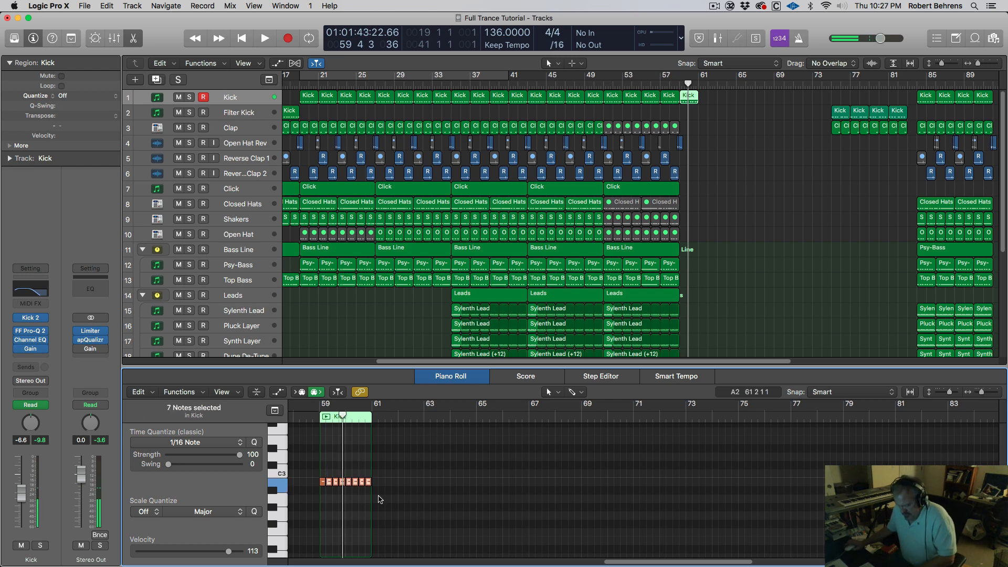
{"action": "key", "text": "ctrl+m"}
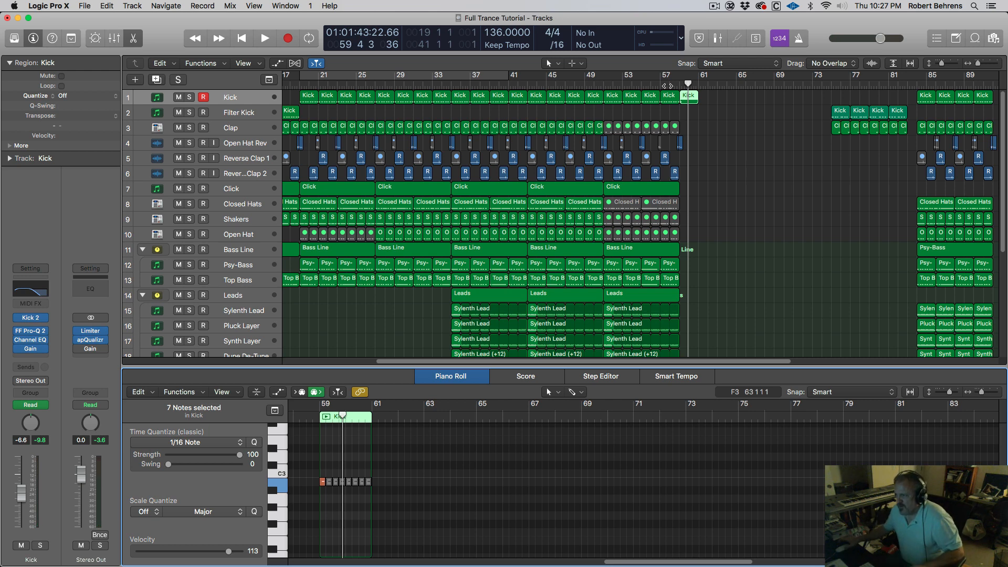
Step: Play from bar 57 into bar 59 to hear the single kick hit at the start of the breakdown
{"action": "left_click", "coordinate": [659, 84]}
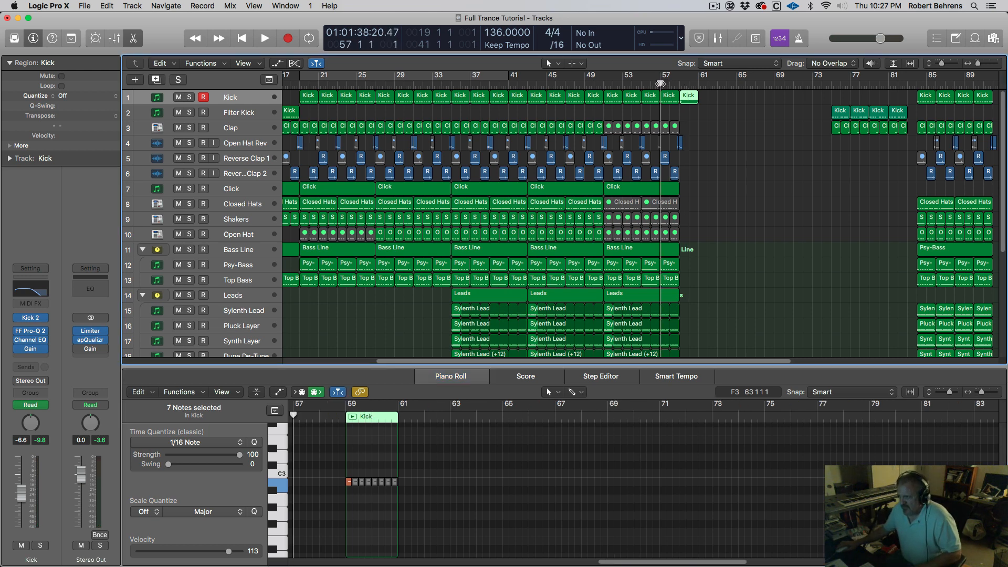
{"action": "key", "text": "space"}
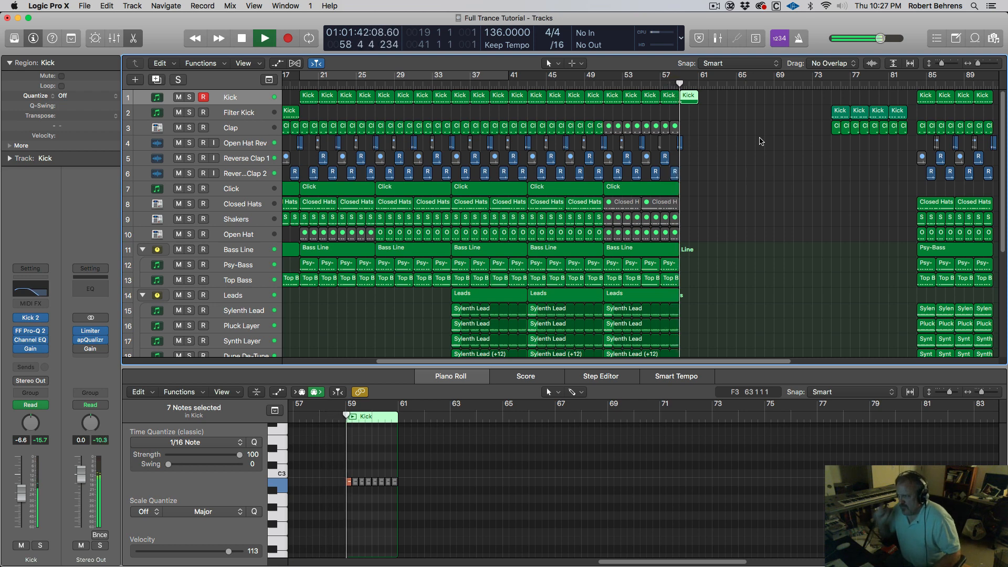
{"action": "key", "text": "space"}
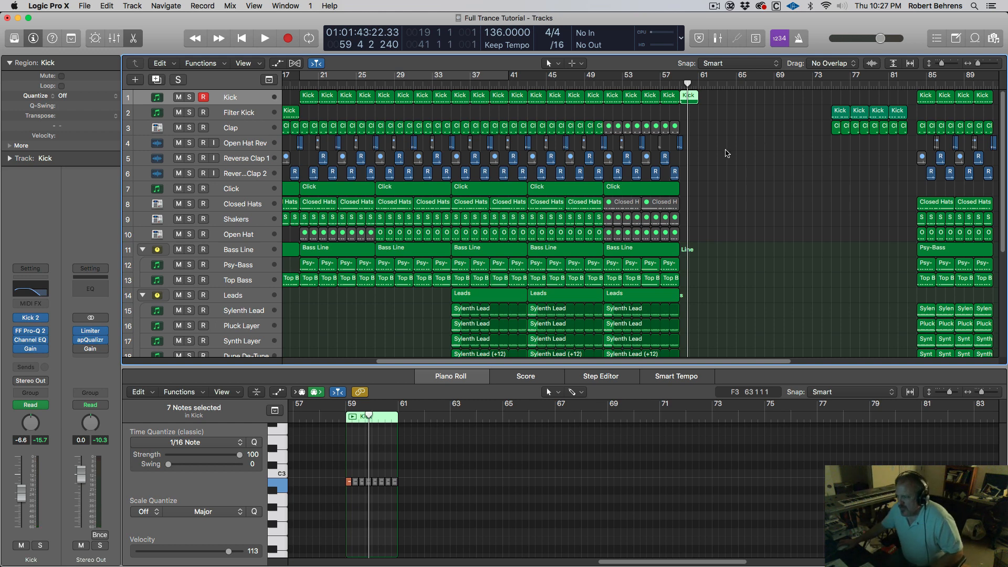
Step: Look over the tracks around the bar 59 transition and play briefly from bar 58
{"action": "scroll", "coordinate": [728, 193], "scroll_direction": "down", "scroll_amount": 5}
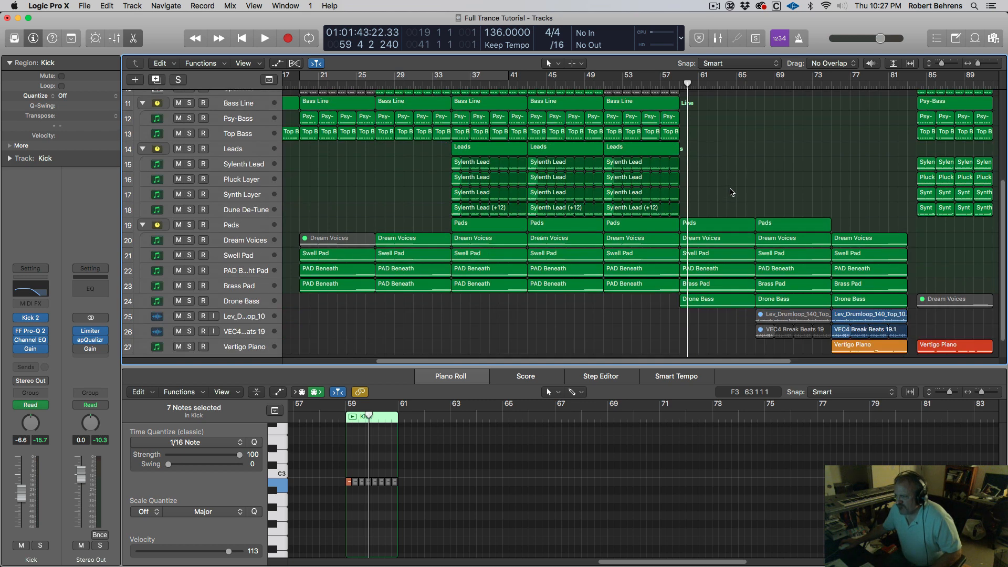
{"action": "scroll", "coordinate": [731, 192], "scroll_direction": "up", "scroll_amount": 5}
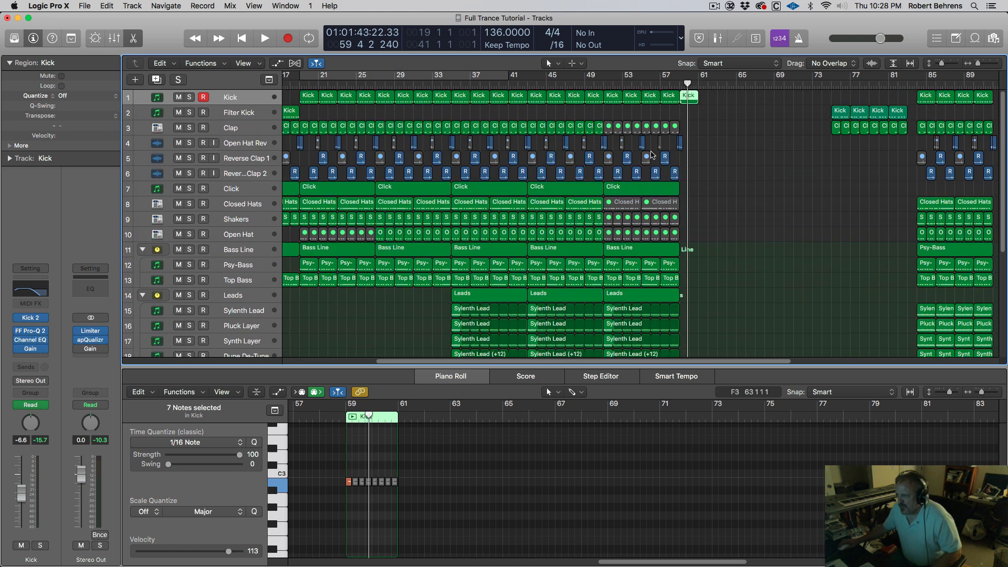
{"action": "scroll", "coordinate": [755, 213], "scroll_direction": "down", "scroll_amount": 4}
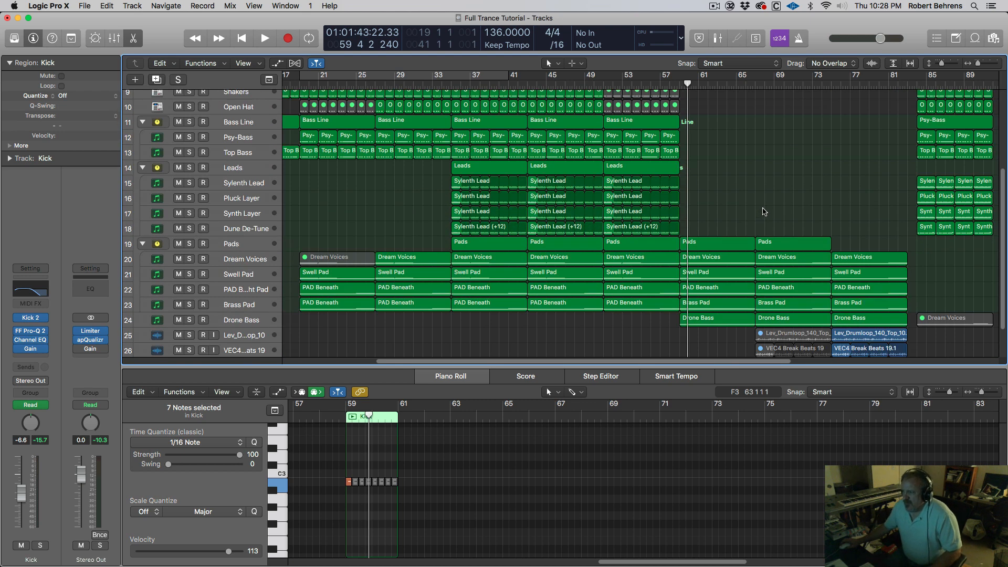
{"action": "left_click", "coordinate": [669, 82]}
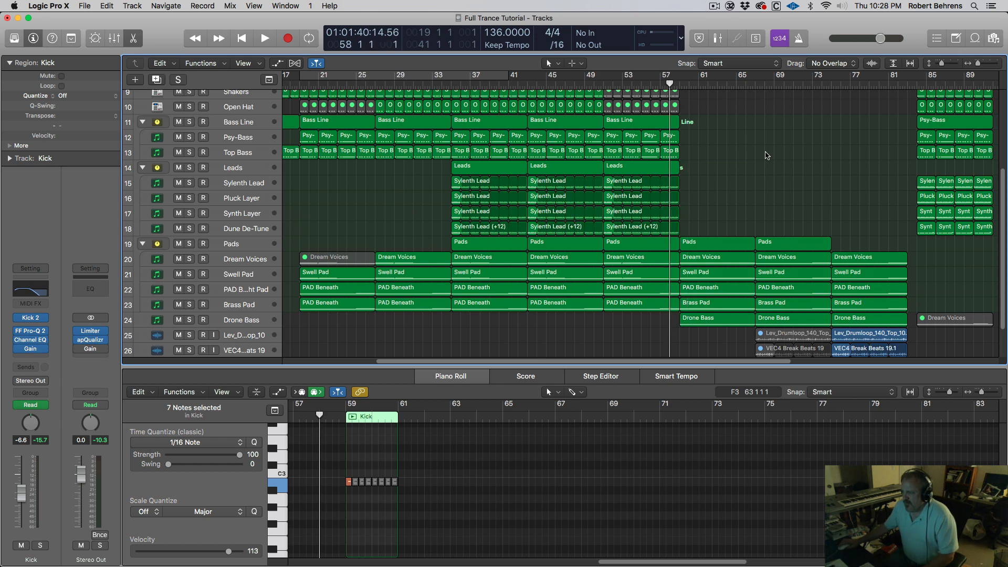
{"action": "key", "text": "space"}
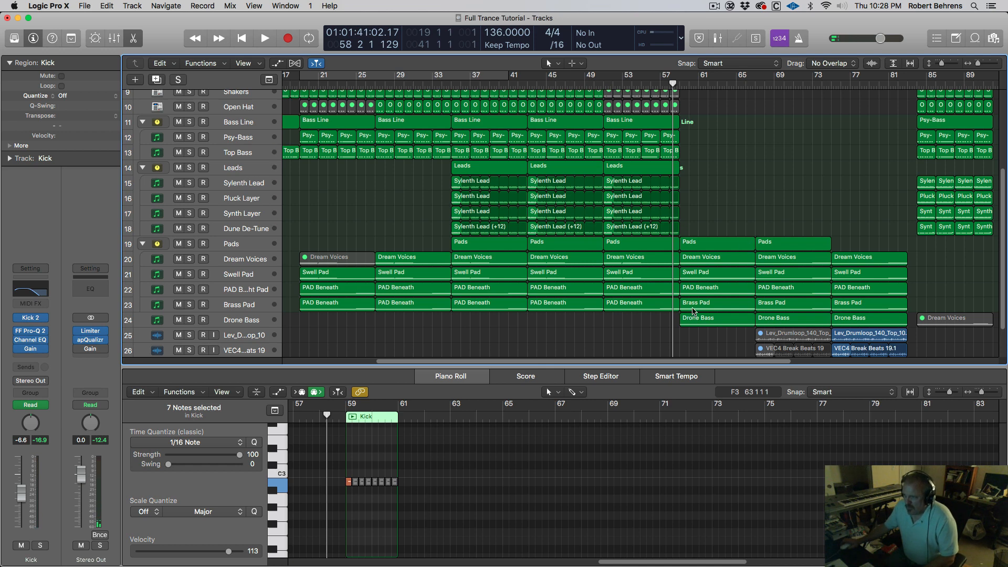
Step: Play the start of the breakdown from bar 58 to about bar 63, and close the Piano Roll editor
{"action": "key", "text": "space"}
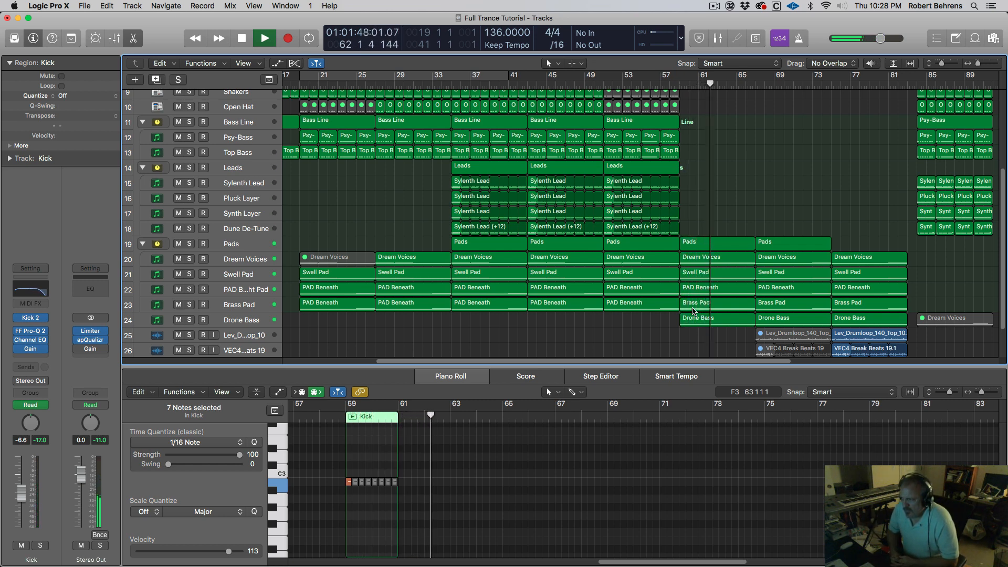
{"action": "key", "text": "space"}
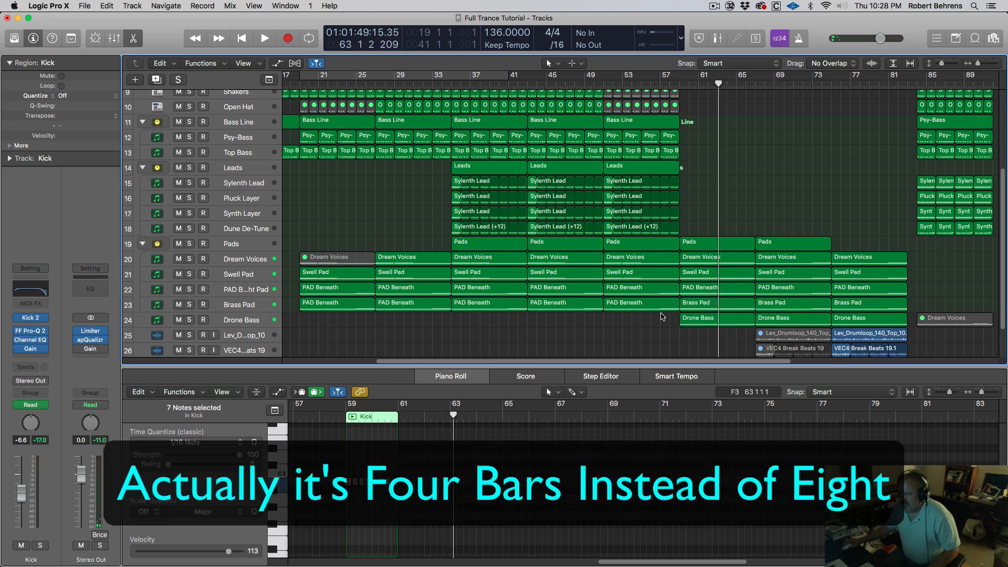
{"action": "scroll", "coordinate": [663, 320], "scroll_direction": "left", "scroll_amount": 2}
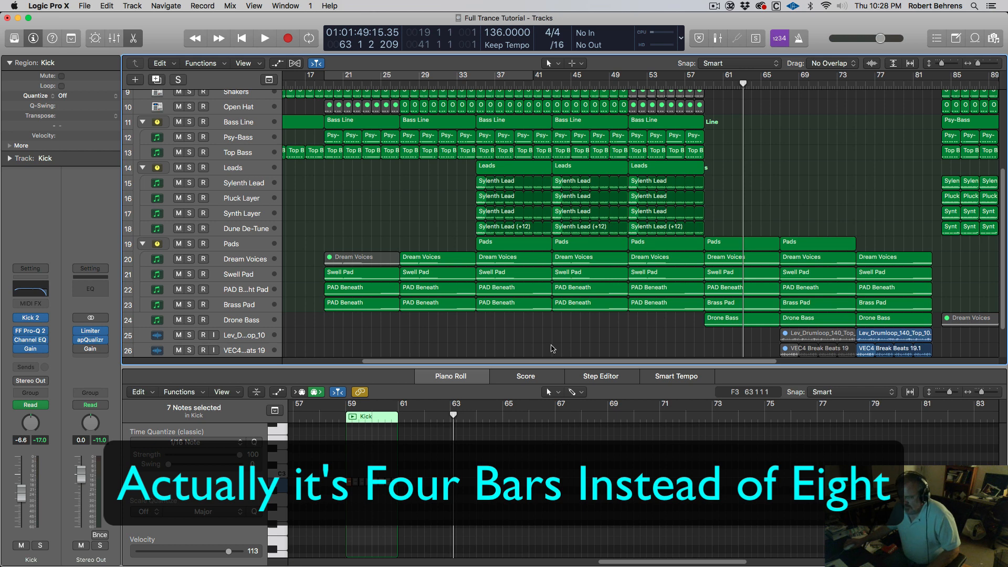
{"action": "left_click", "coordinate": [134, 39]}
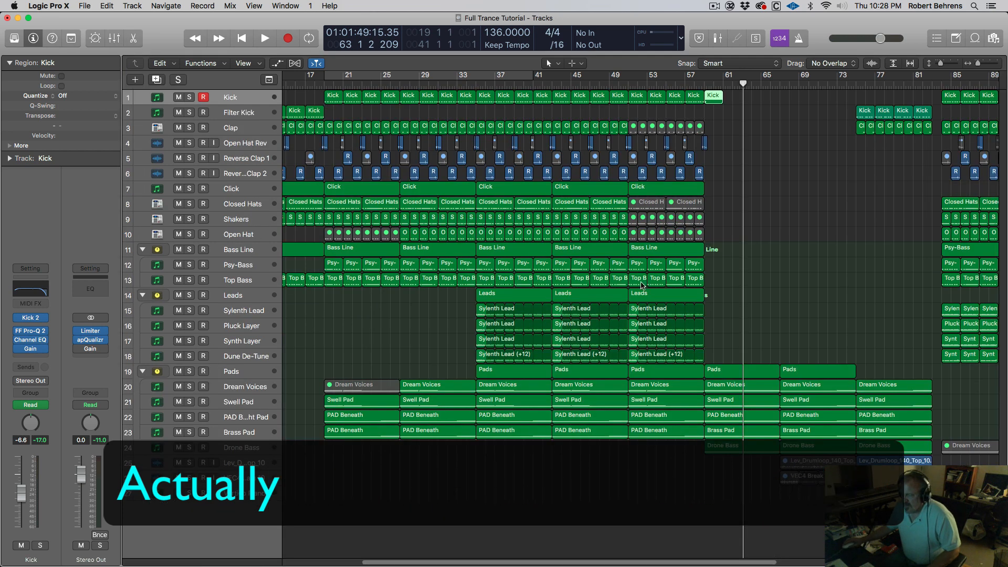
Step: Split the six pad and drone regions starting at bar 59 at bar 63, dividing crossing notes, and delete their second halves without erasing automation
{"action": "scroll", "coordinate": [658, 290], "scroll_direction": "right", "scroll_amount": 3}
{"action": "scroll", "coordinate": [657, 290], "scroll_direction": "right", "scroll_amount": 1}
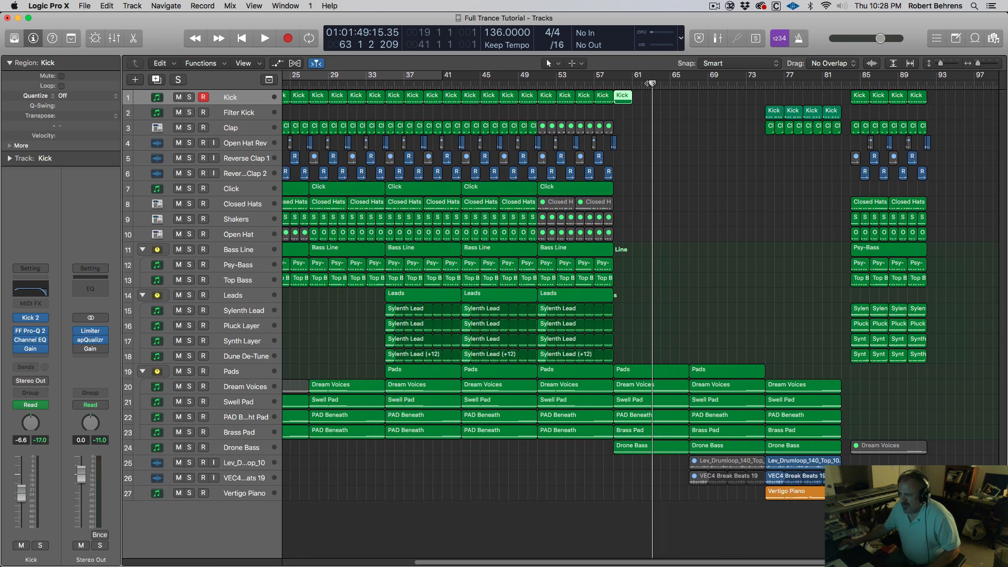
{"action": "mouse_move", "coordinate": [652, 84]}
{"action": "left_mouse_down"}
{"action": "mouse_move", "coordinate": [614, 85]}
{"action": "mouse_move", "coordinate": [651, 90]}
{"action": "left_mouse_up"}
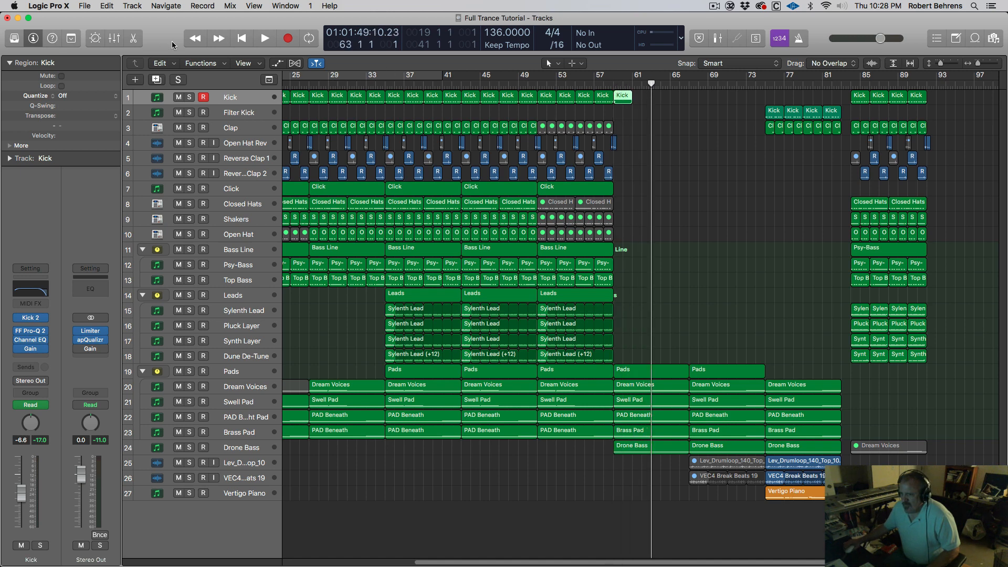
{"action": "left_click", "coordinate": [71, 39]}
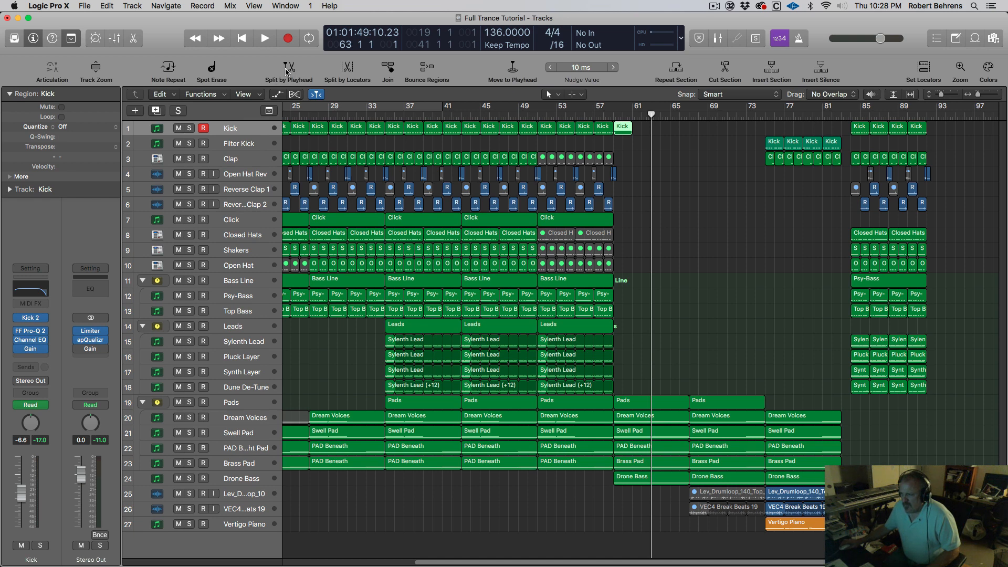
{"action": "left_click", "coordinate": [441, 147]}
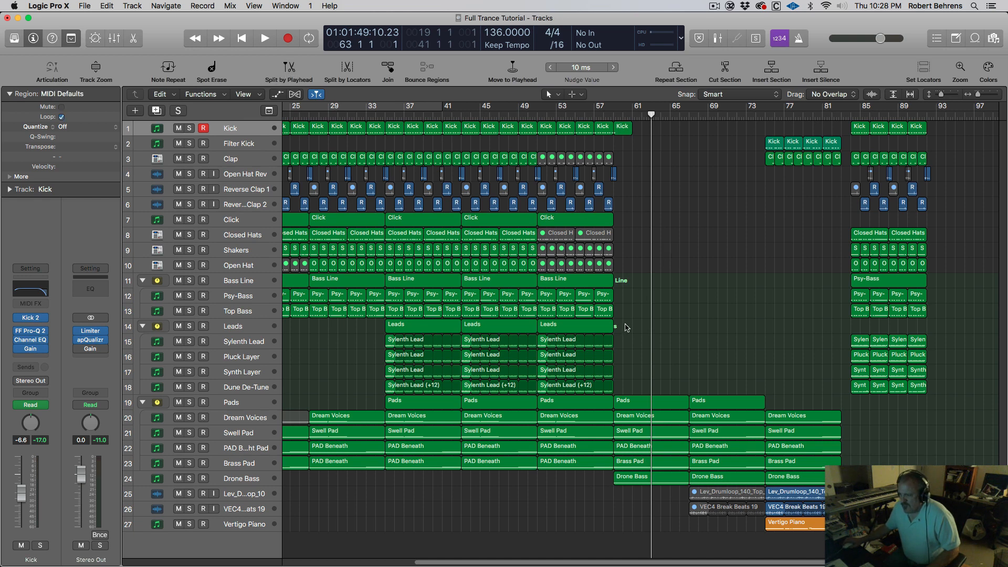
{"action": "left_click_drag", "start_coordinate": [635, 361], "coordinate": [640, 486]}
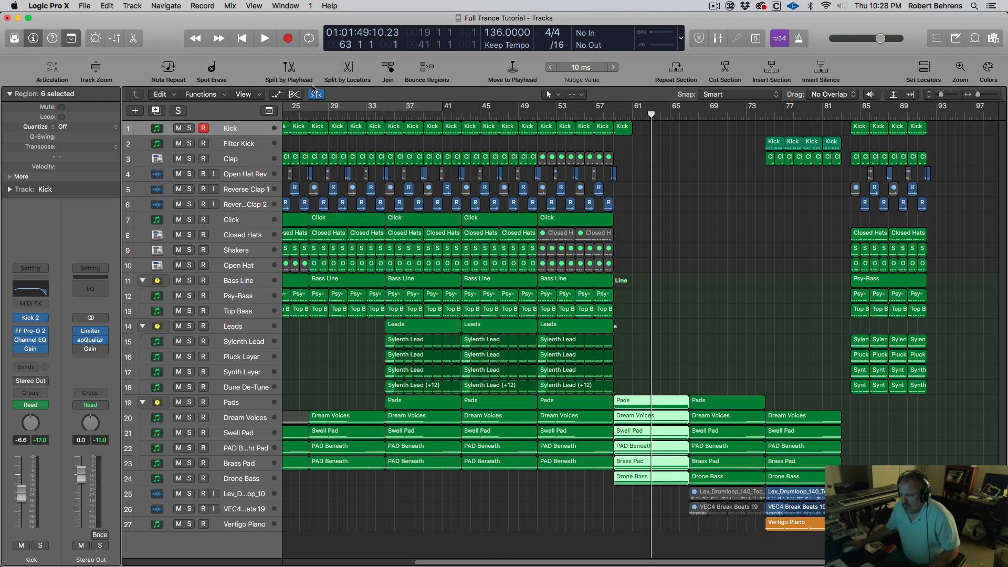
{"action": "left_click", "coordinate": [311, 82]}
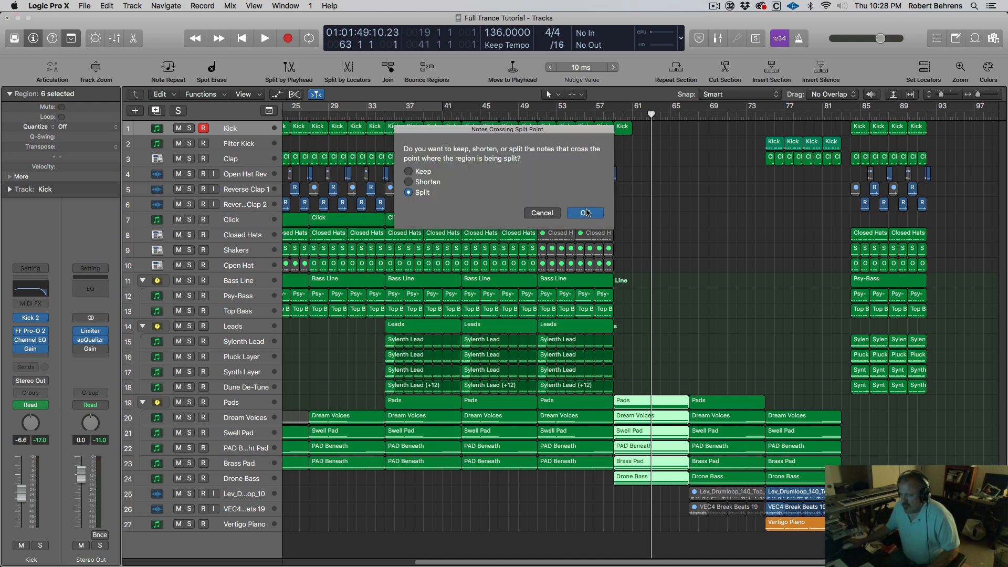
{"action": "left_click", "coordinate": [585, 213]}
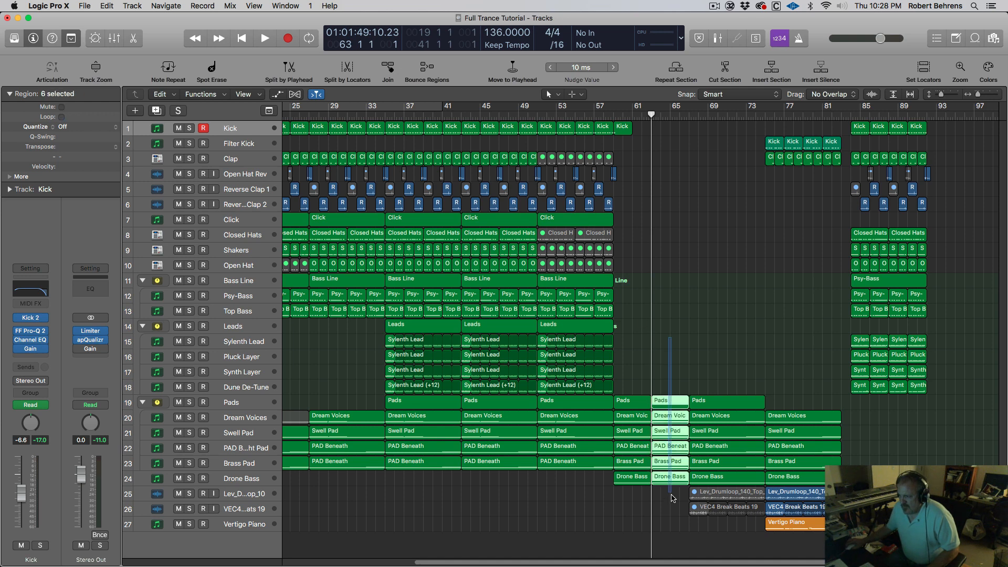
{"action": "key", "text": "Delete"}
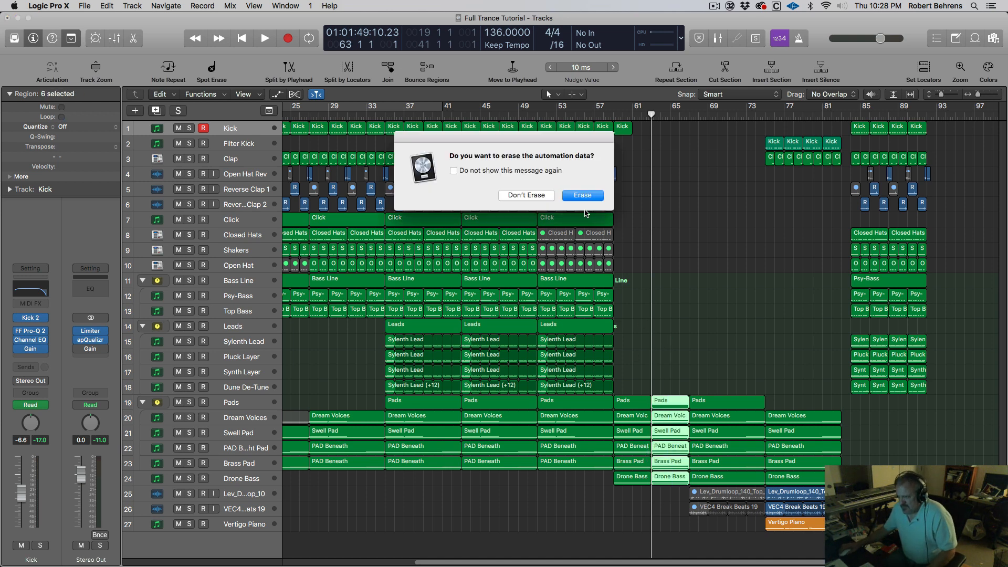
{"action": "left_click", "coordinate": [526, 196]}
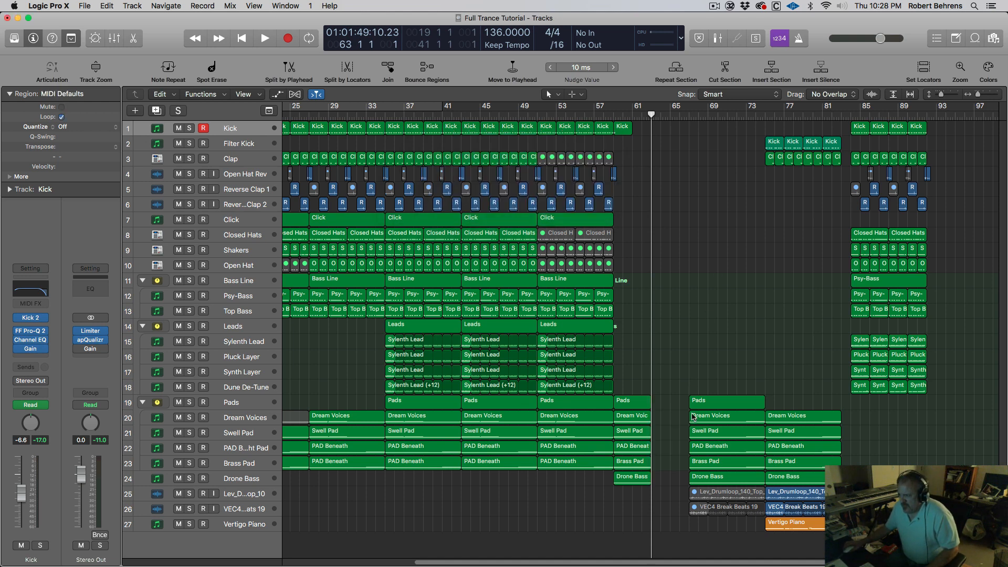
{"action": "left_click_drag", "start_coordinate": [702, 367], "coordinate": [978, 461]}
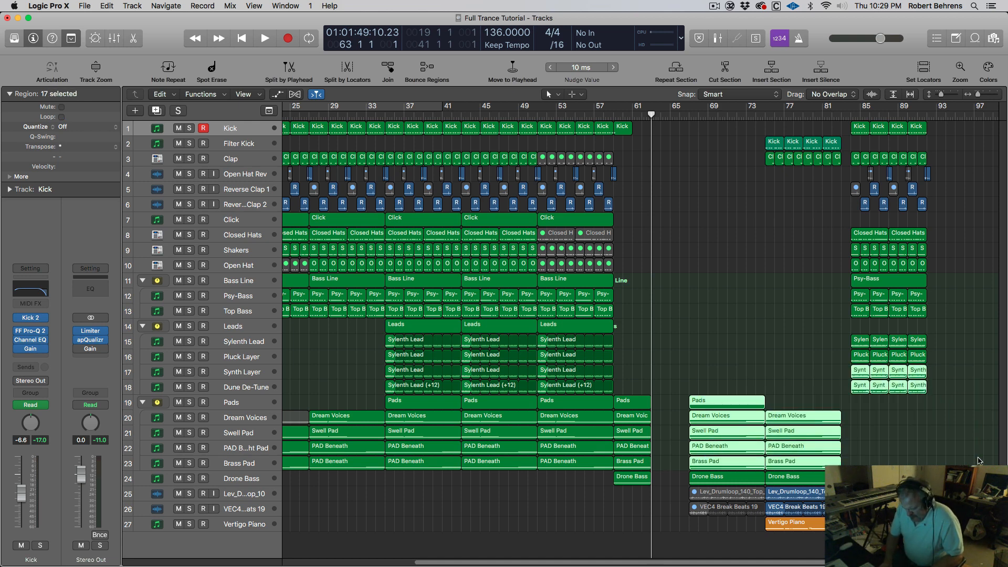
{"action": "key", "text": "shift+l"}
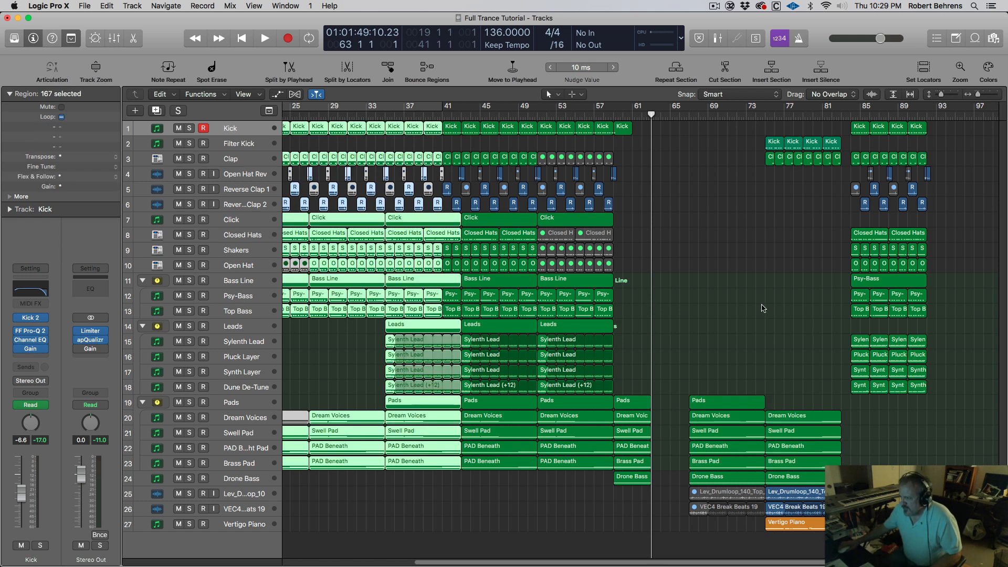
{"action": "left_click", "coordinate": [756, 293]}
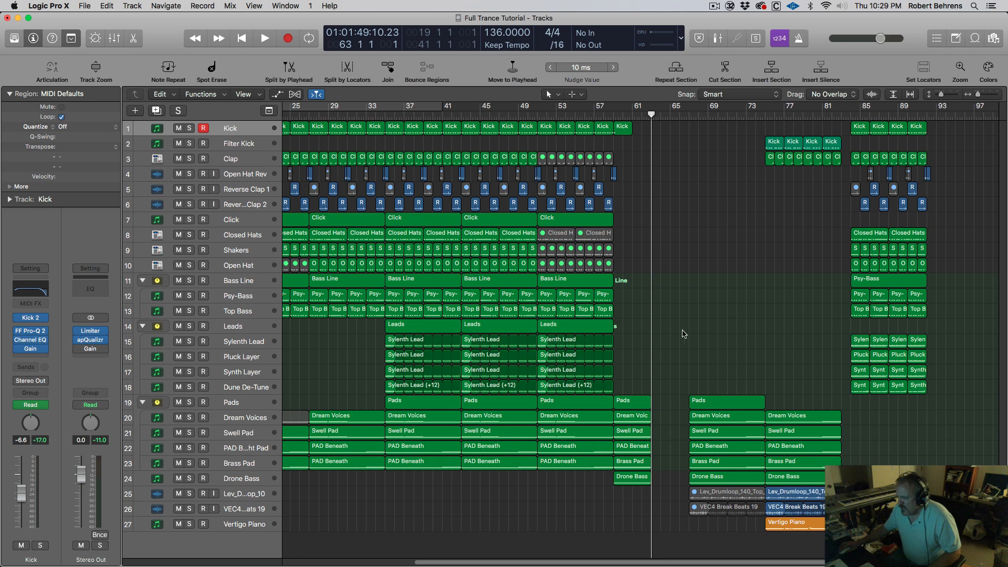
Step: Select every region from bar 67 onwards and move them four bars earlier to bar 63, including their track automation
{"action": "mouse_move", "coordinate": [678, 335]}
{"action": "left_mouse_down"}
{"action": "mouse_move", "coordinate": [682, 462]}
{"action": "mouse_move", "coordinate": [956, 530]}
{"action": "left_mouse_up"}
{"action": "key", "text": "super+u"}
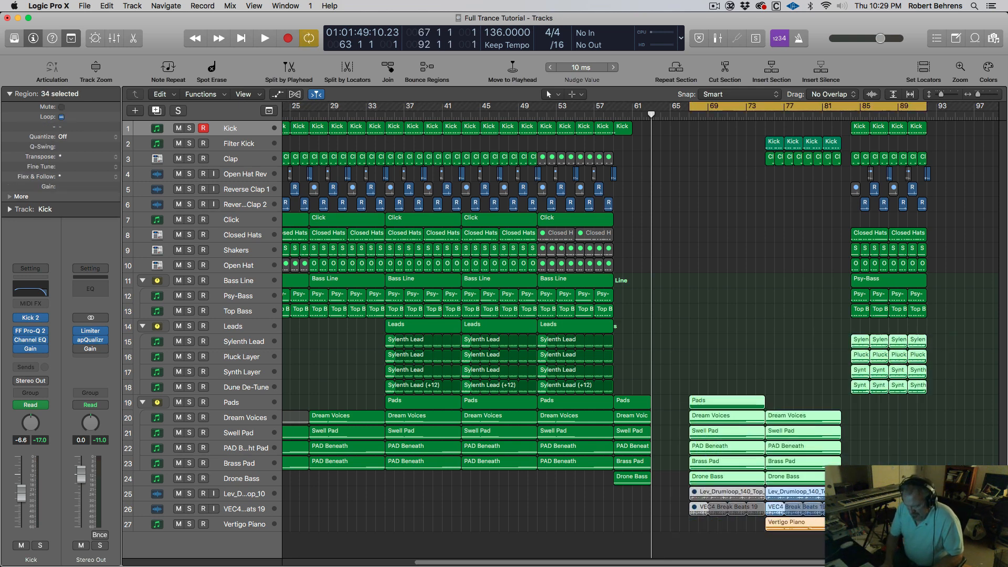
{"action": "key", "text": "shift+l"}
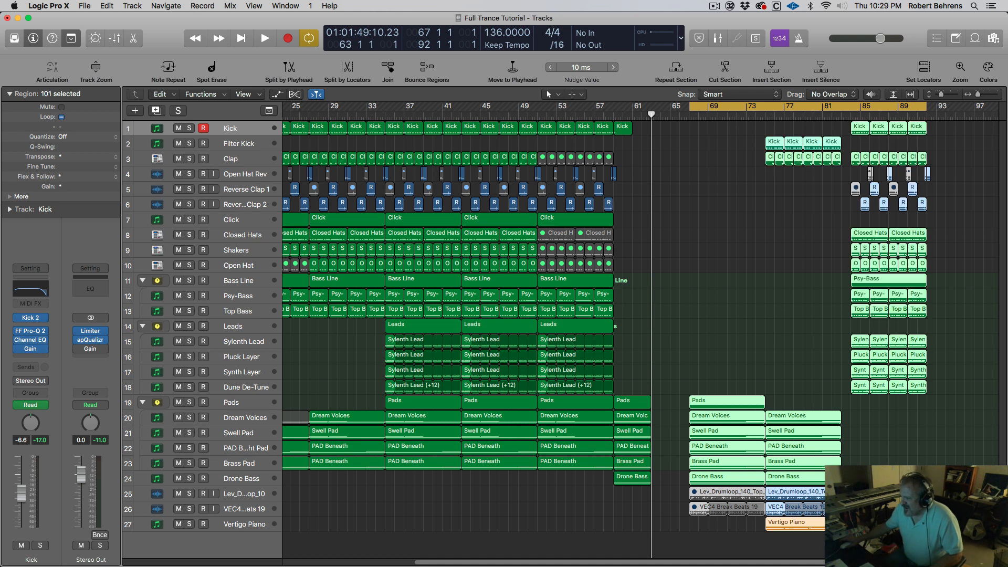
{"action": "left_click_drag", "start_coordinate": [711, 401], "coordinate": [685, 387]}
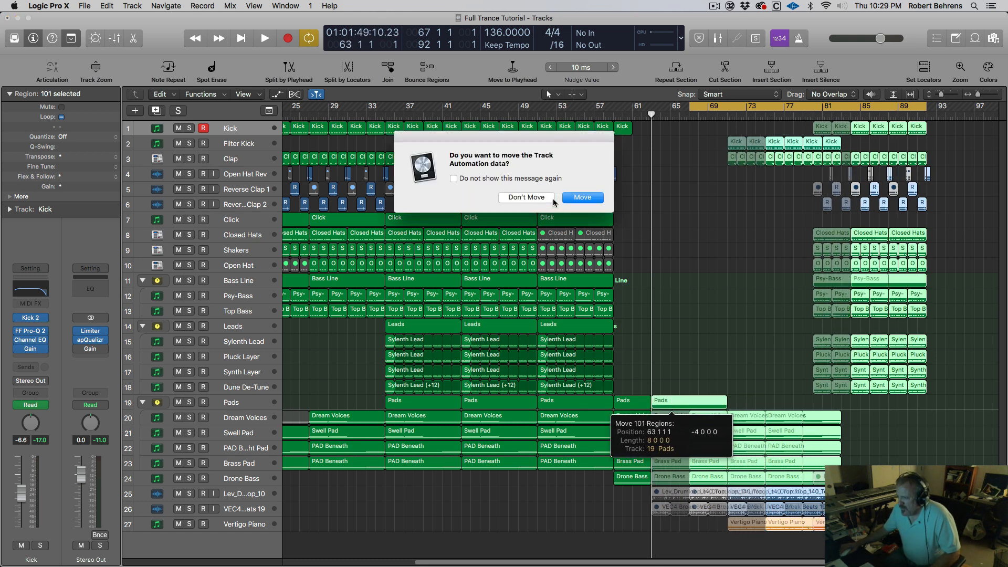
{"action": "left_click", "coordinate": [586, 198]}
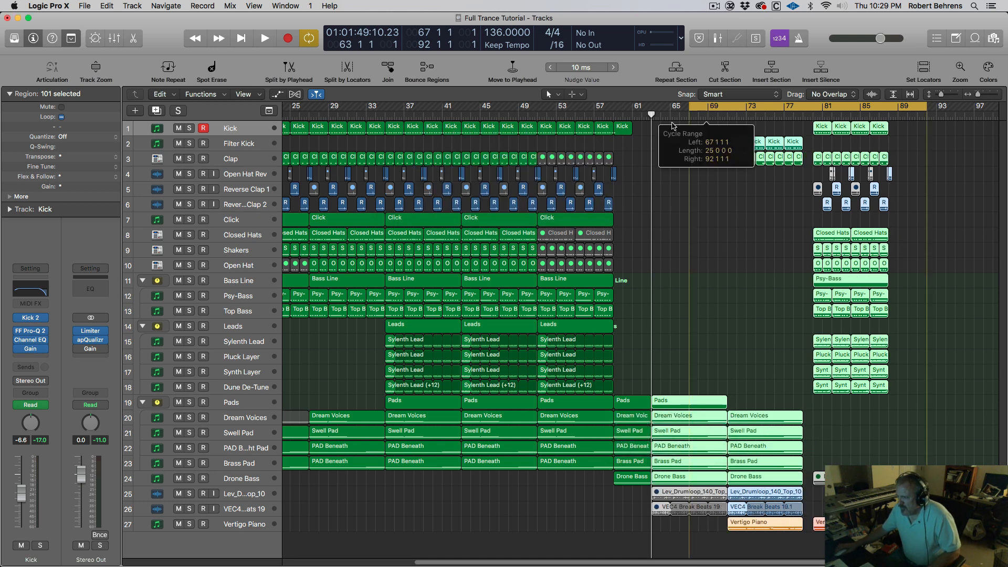
Step: Zoom in on the pad tracks around bars 59 to 63, hide the toolbar and show the track automation
{"action": "left_click", "coordinate": [536, 115]}
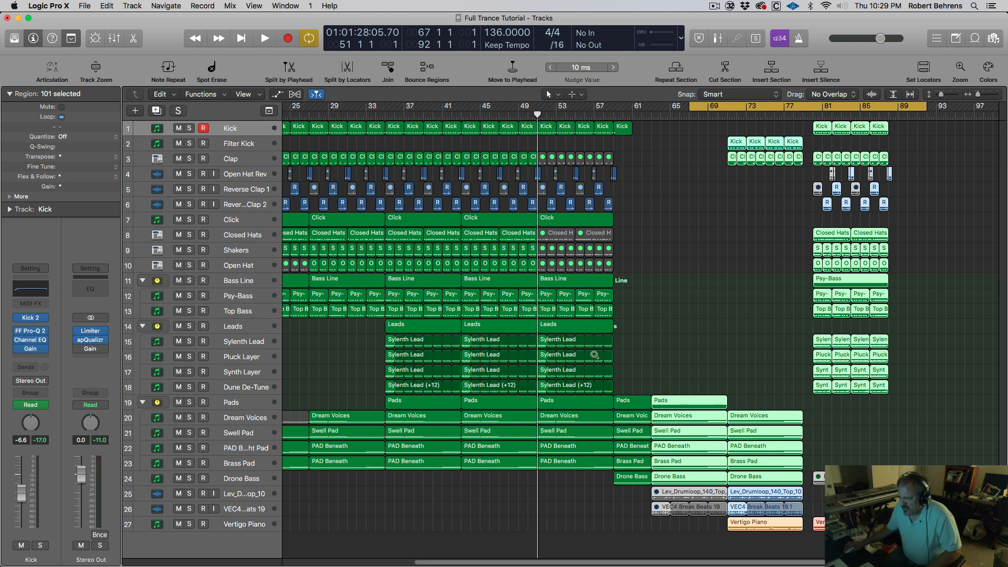
{"action": "left_click_drag", "start_coordinate": [578, 464], "coordinate": [727, 554]}
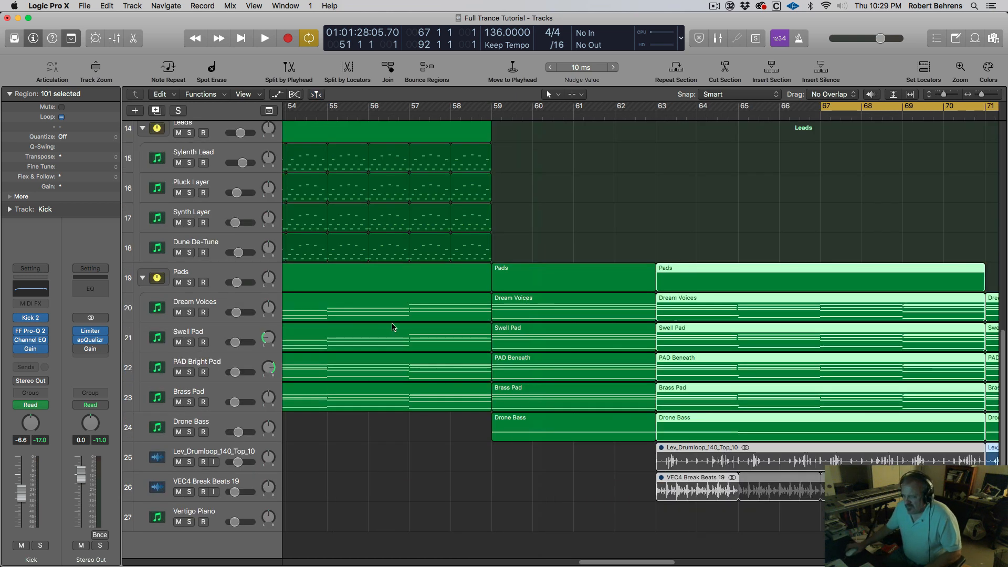
{"action": "left_click", "coordinate": [71, 39]}
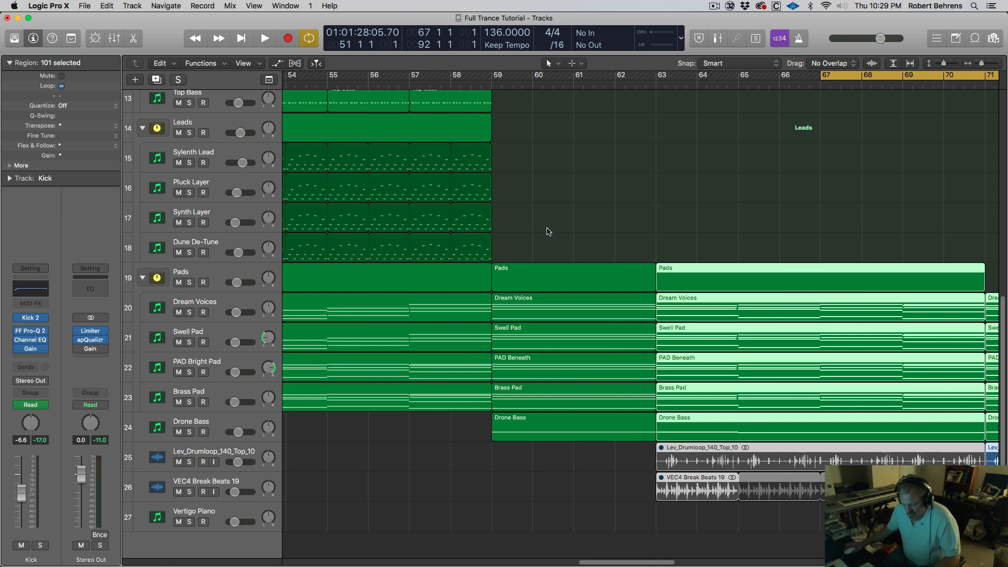
{"action": "key", "text": "a"}
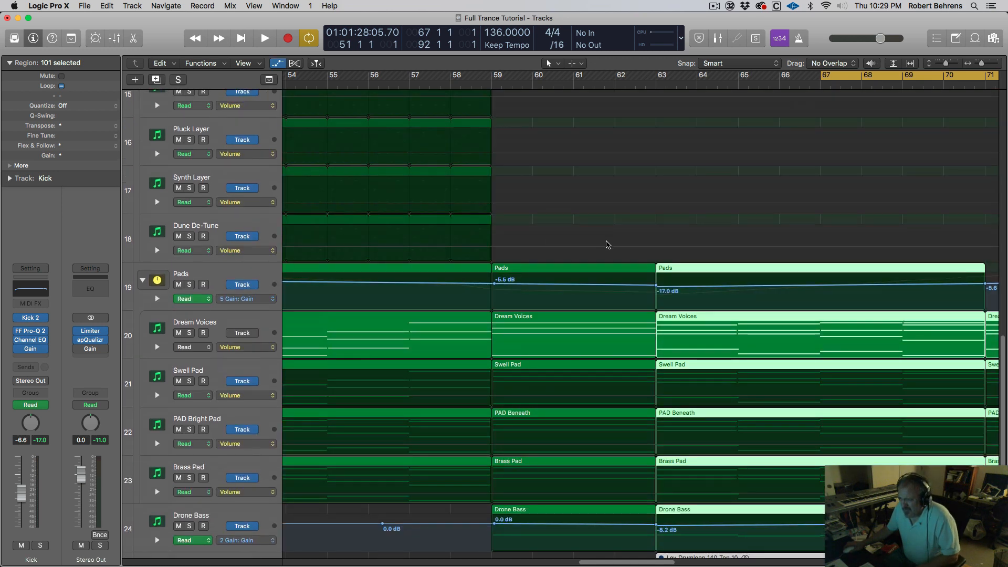
Step: Turn off the cycle range and start playback from bar 43
{"action": "key", "text": "space"}
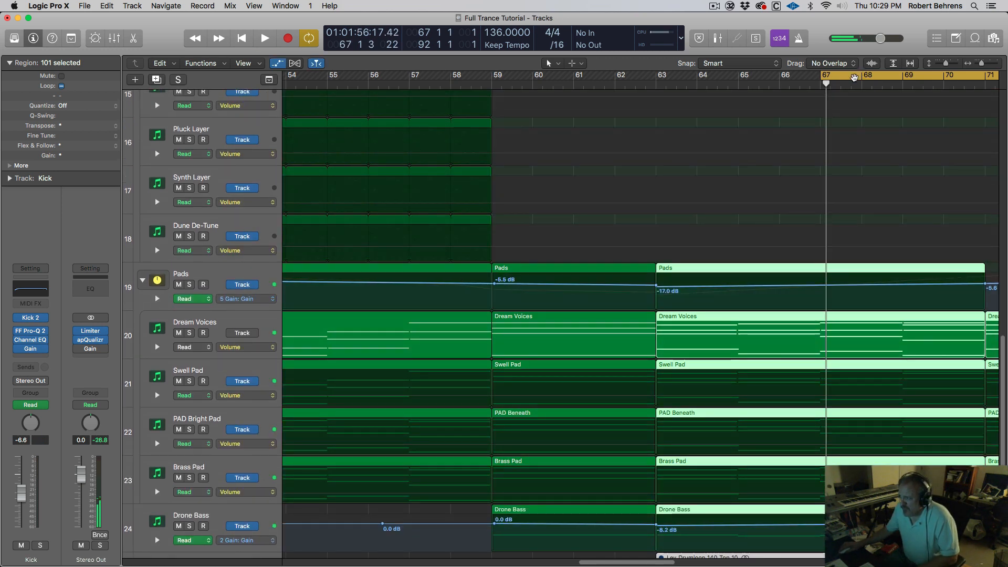
{"action": "scroll", "coordinate": [404, 106], "scroll_direction": "left", "scroll_amount": 10}
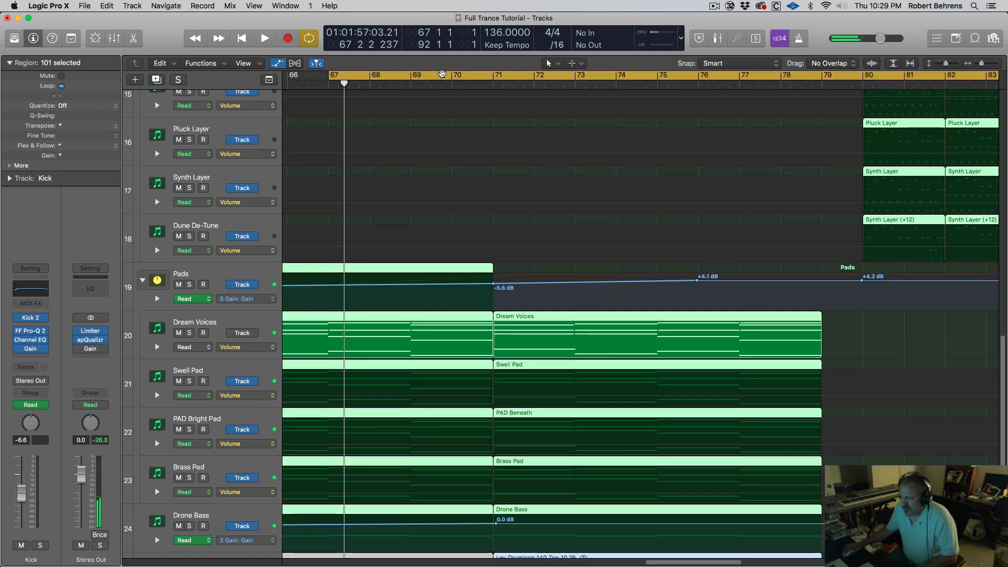
{"action": "left_click", "coordinate": [442, 74]}
{"action": "scroll", "coordinate": [517, 124], "scroll_direction": "left", "scroll_amount": 15}
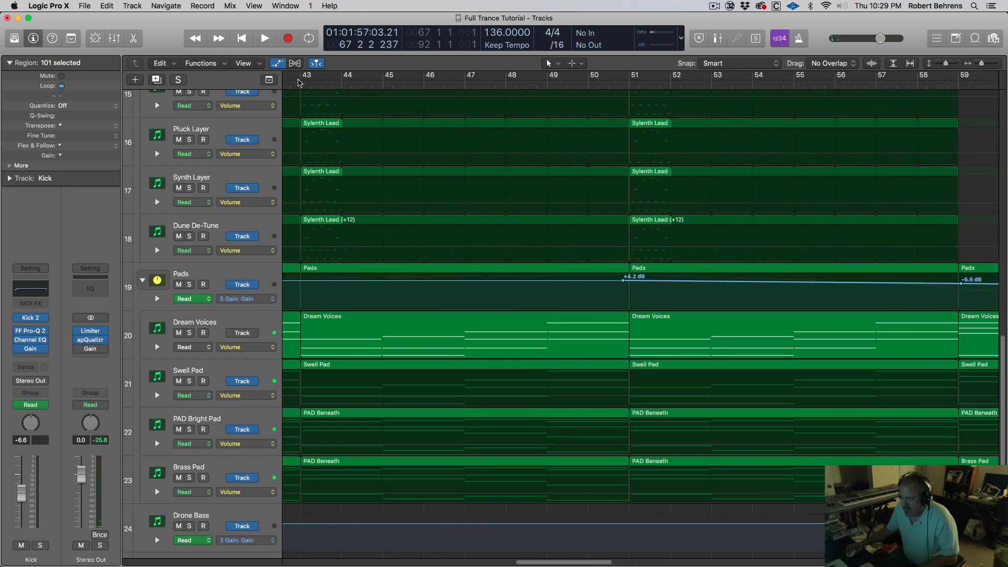
{"action": "left_click", "coordinate": [299, 82]}
{"action": "key", "text": "space"}
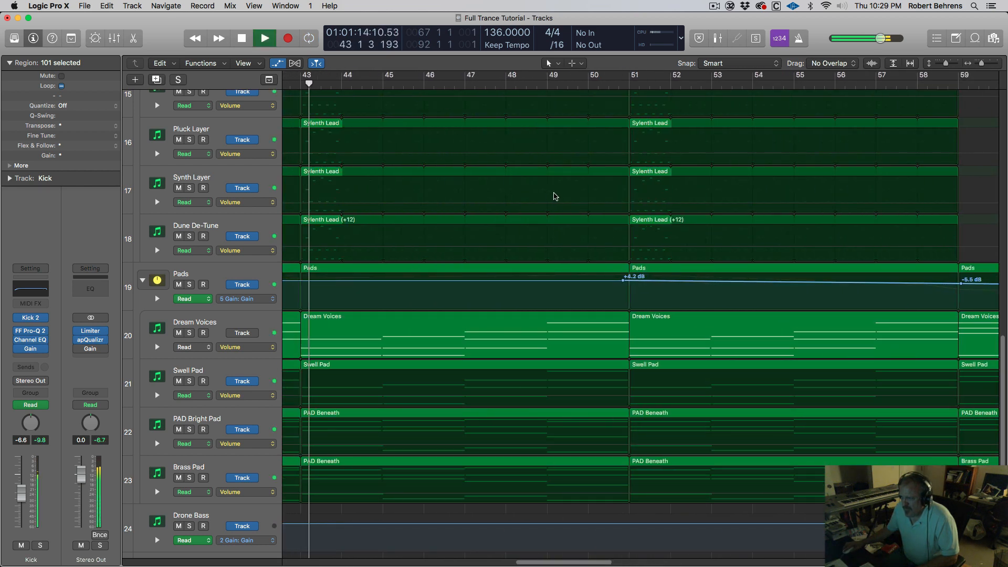
Step: Set the gain automation points at bar 63 to -11.3 dB on Pads and -12.4 dB on Drone Bass
{"action": "scroll", "coordinate": [549, 195], "scroll_direction": "right", "scroll_amount": 10}
{"action": "scroll", "coordinate": [560, 197], "scroll_direction": "right", "scroll_amount": 6}
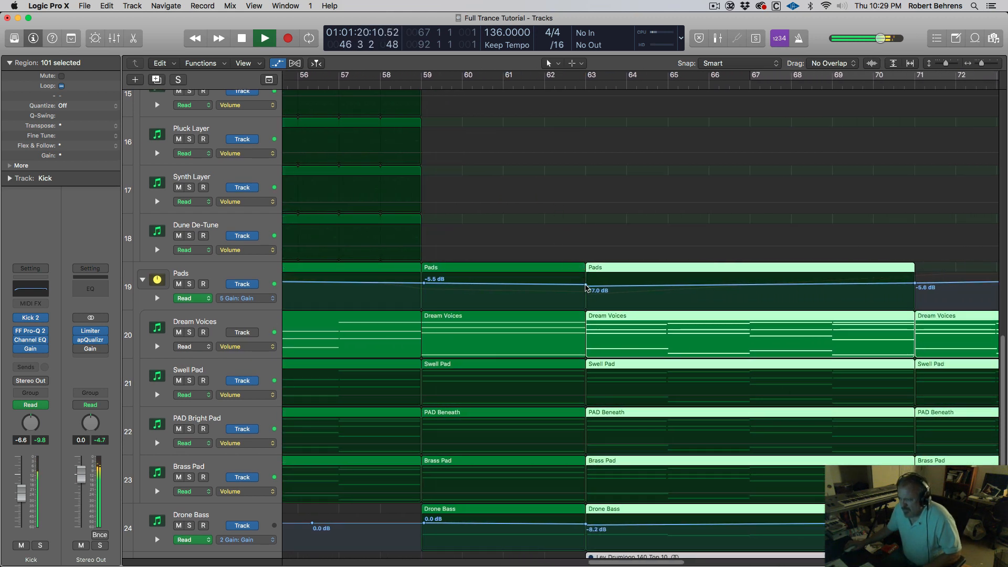
{"action": "left_click", "coordinate": [587, 289]}
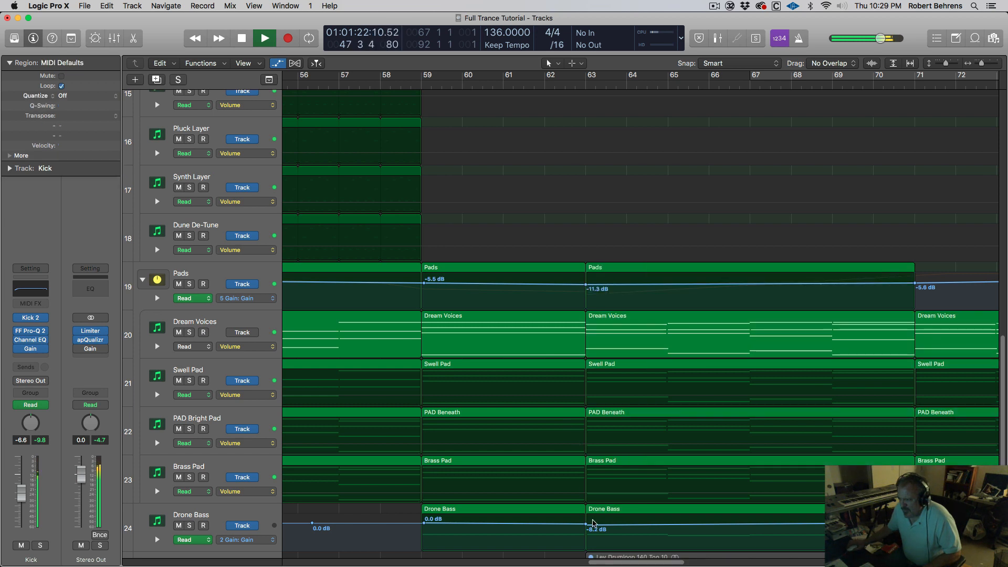
{"action": "left_click_drag", "start_coordinate": [586, 526], "coordinate": [585, 526]}
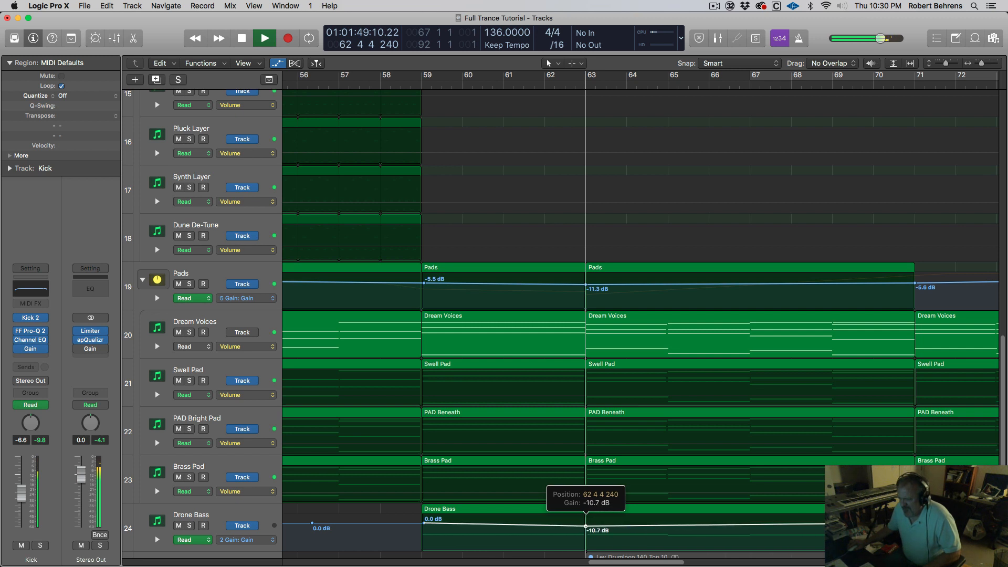
{"action": "left_click_drag", "start_coordinate": [585, 526], "coordinate": [586, 526]}
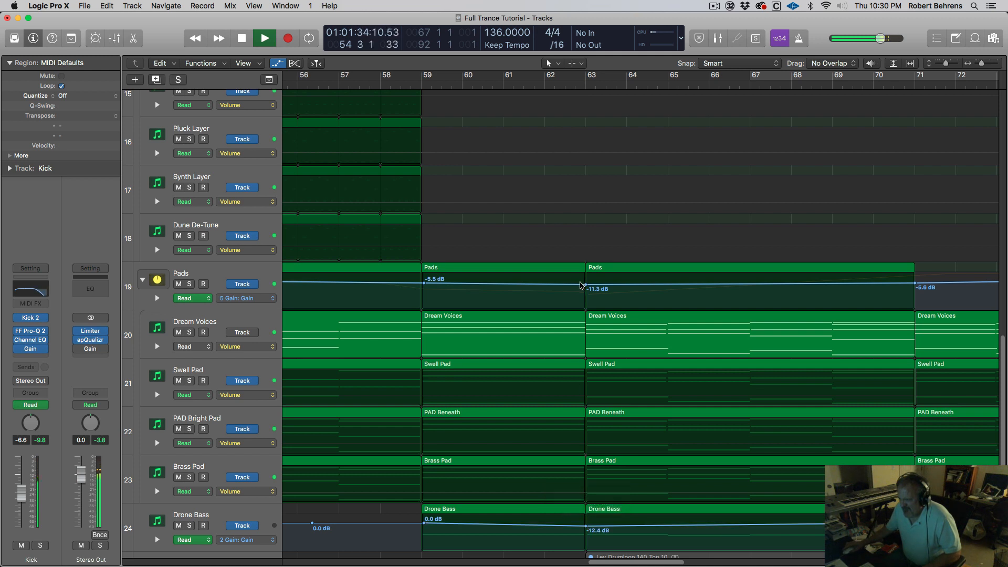
Step: Readjust the bar 63 gain points during playback, setting Pads to -11.3 dB and raising the Drone Bass point slightly
{"action": "left_click_drag", "start_coordinate": [586, 287], "coordinate": [586, 286]}
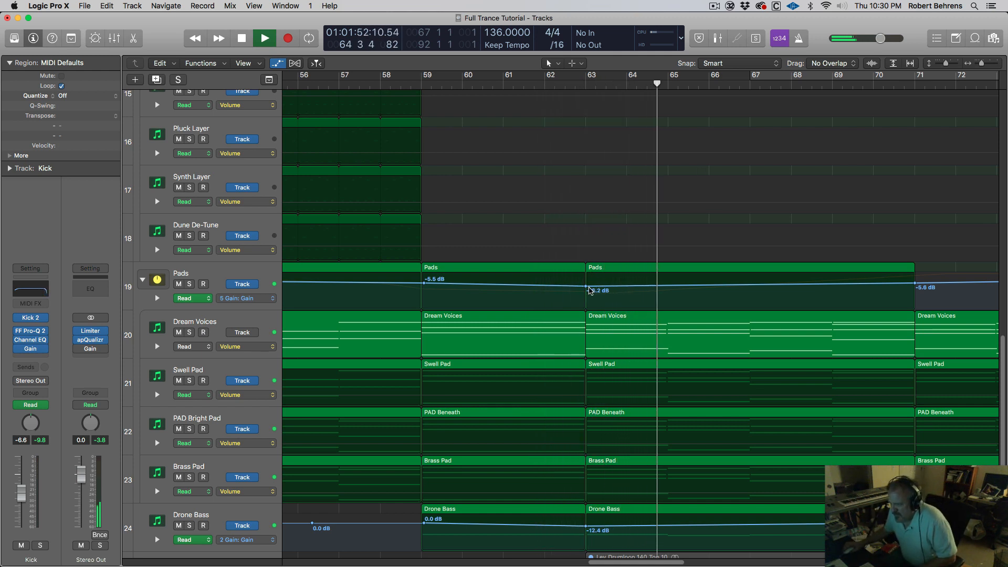
{"action": "left_click", "coordinate": [586, 286]}
{"action": "left_click_drag", "start_coordinate": [585, 286], "coordinate": [585, 284]}
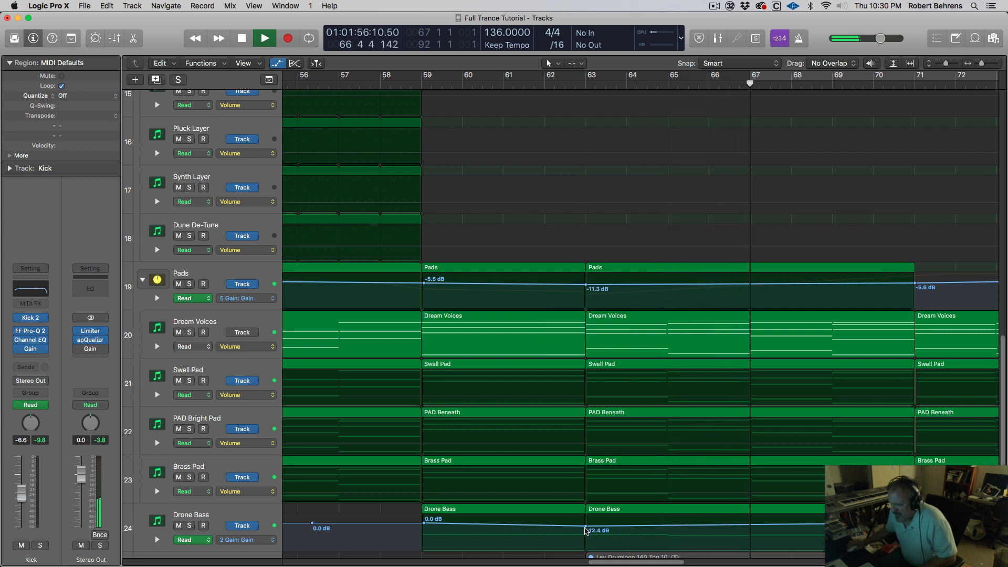
{"action": "left_click_drag", "start_coordinate": [586, 529], "coordinate": [585, 525]}
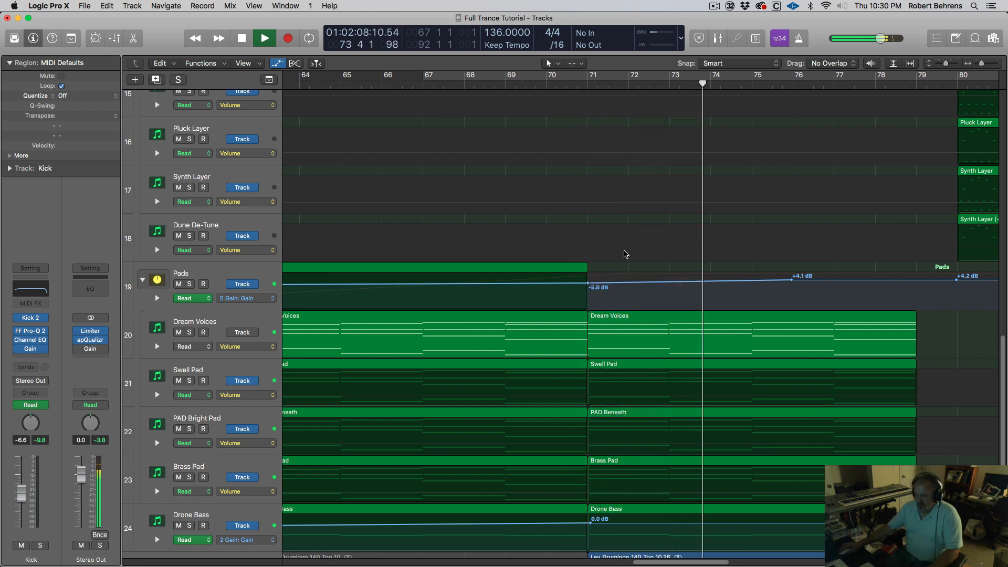
Step: Stop playback and move all regions in the bar 80 to 88 cycle range to bar 96, including their track automation
{"action": "left_click", "coordinate": [616, 240], "text": "ctrl+alt"}
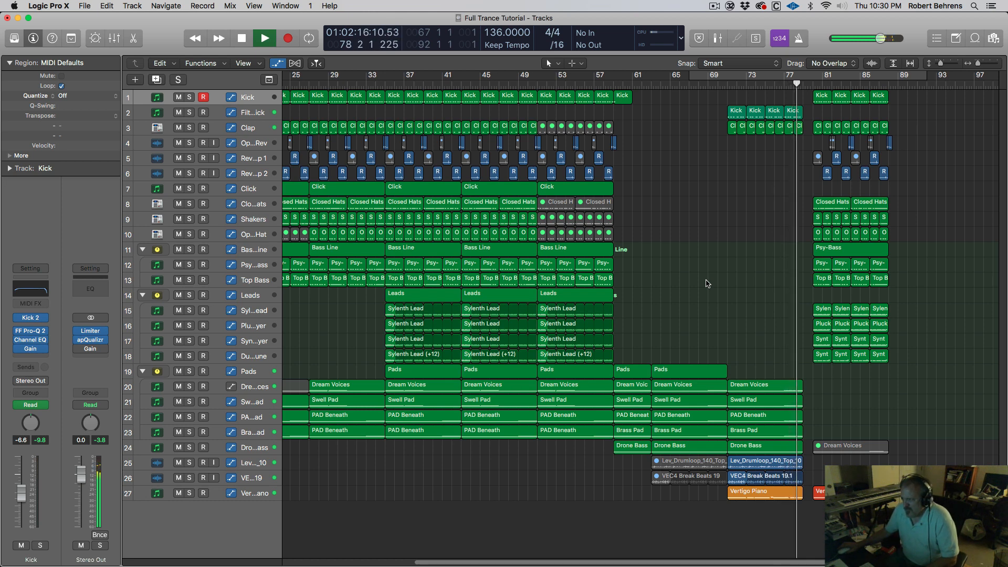
{"action": "key", "text": "space"}
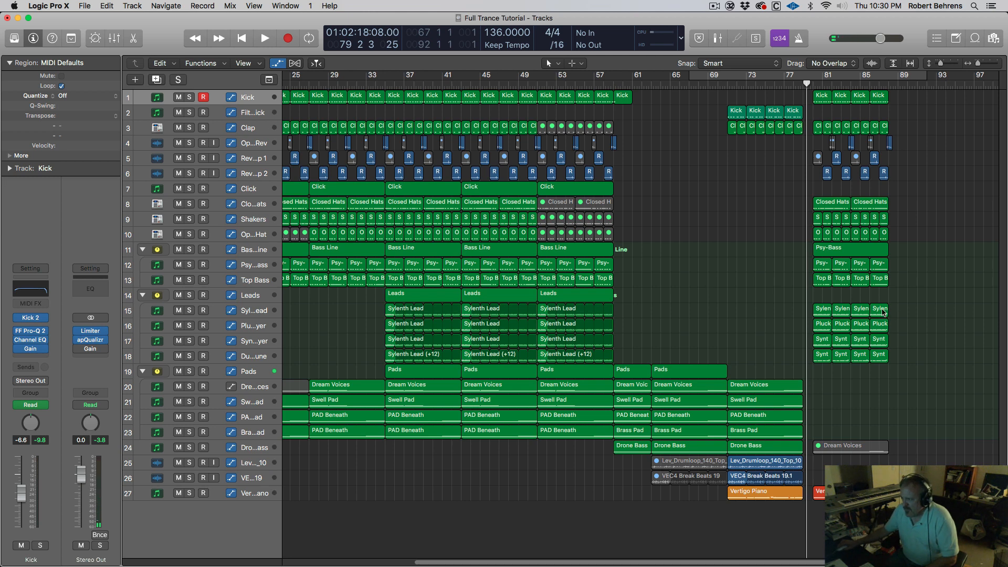
{"action": "left_click_drag", "start_coordinate": [891, 313], "coordinate": [806, 311]}
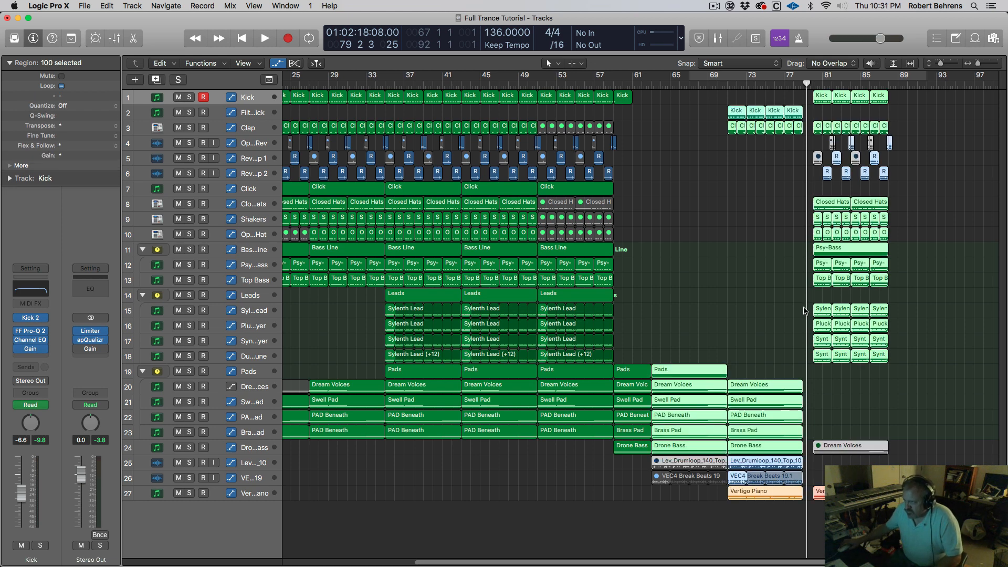
{"action": "left_click", "coordinate": [727, 268]}
{"action": "left_click_drag", "start_coordinate": [904, 260], "coordinate": [811, 245]}
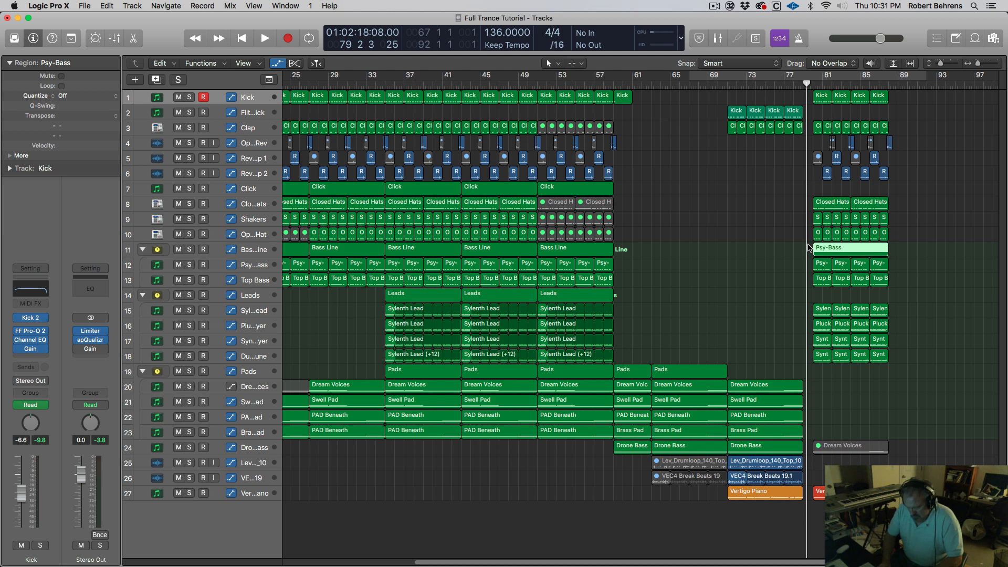
{"action": "key", "text": "super+u"}
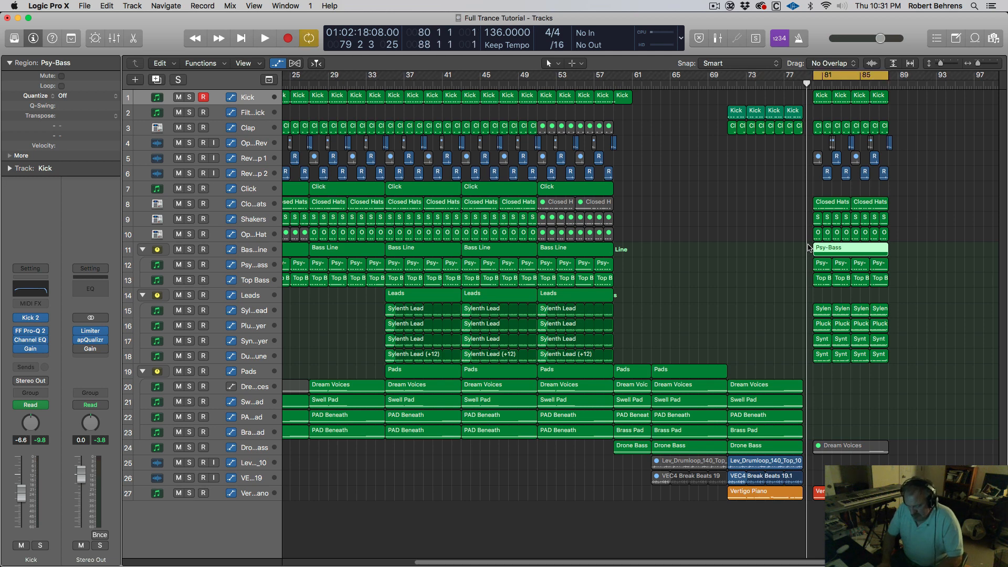
{"action": "key", "text": "shift+l"}
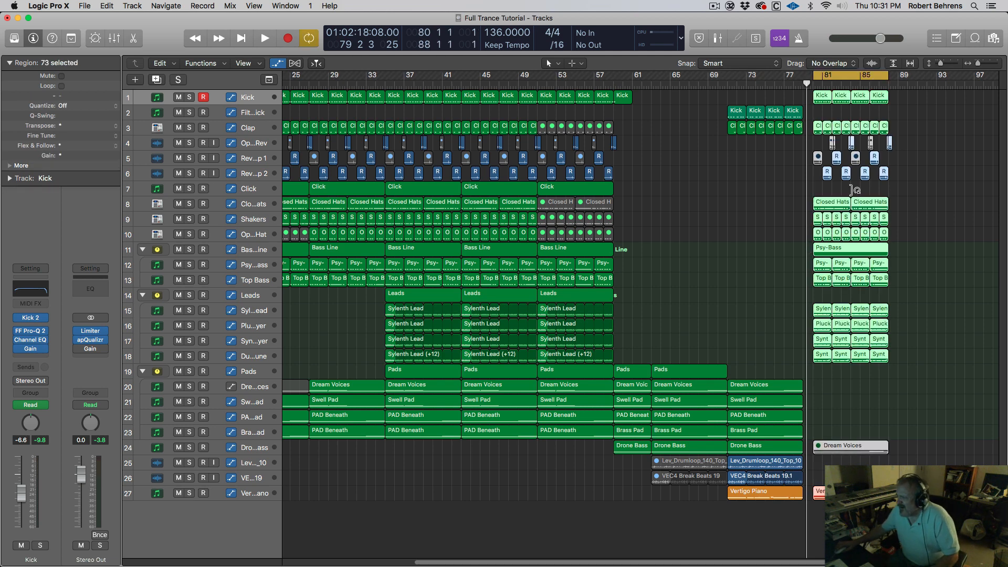
{"action": "left_click_drag", "start_coordinate": [824, 203], "coordinate": [977, 199]}
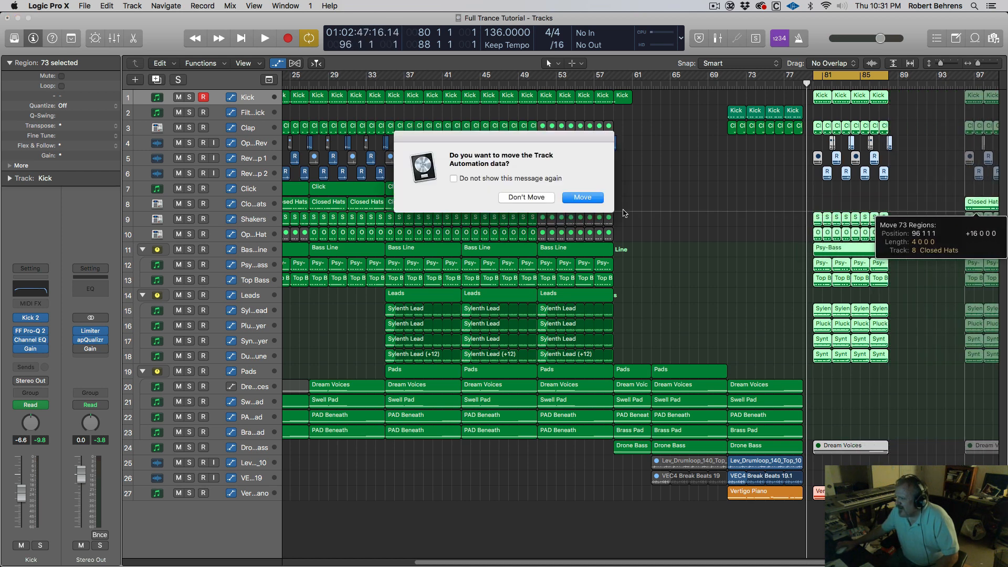
{"action": "left_click", "coordinate": [582, 197]}
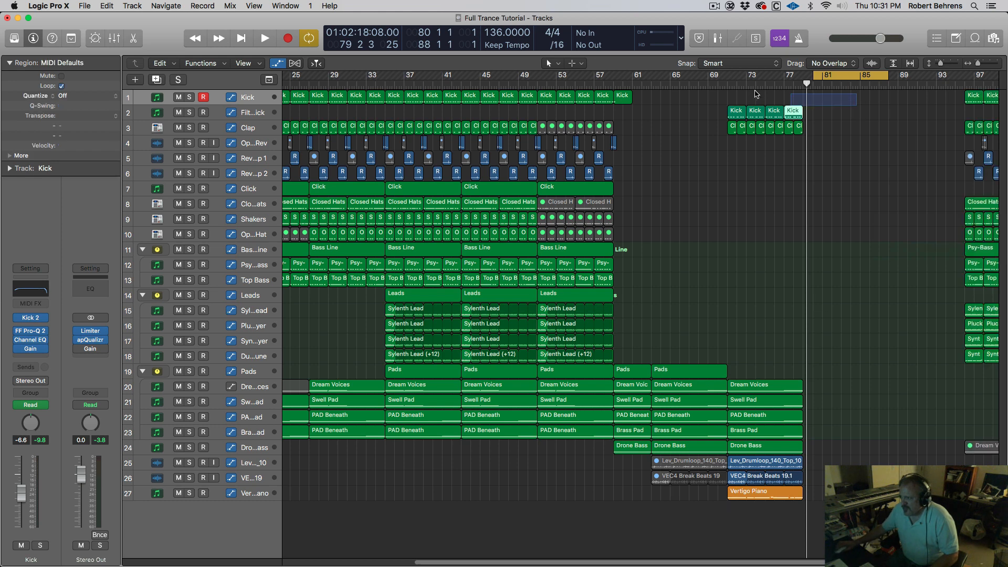
Step: Move the 20 regions at bar 71 to bar 87 with their track automation, and shift the cycle range to bars 79 to 87
{"action": "left_click_drag", "start_coordinate": [857, 106], "coordinate": [731, 496]}
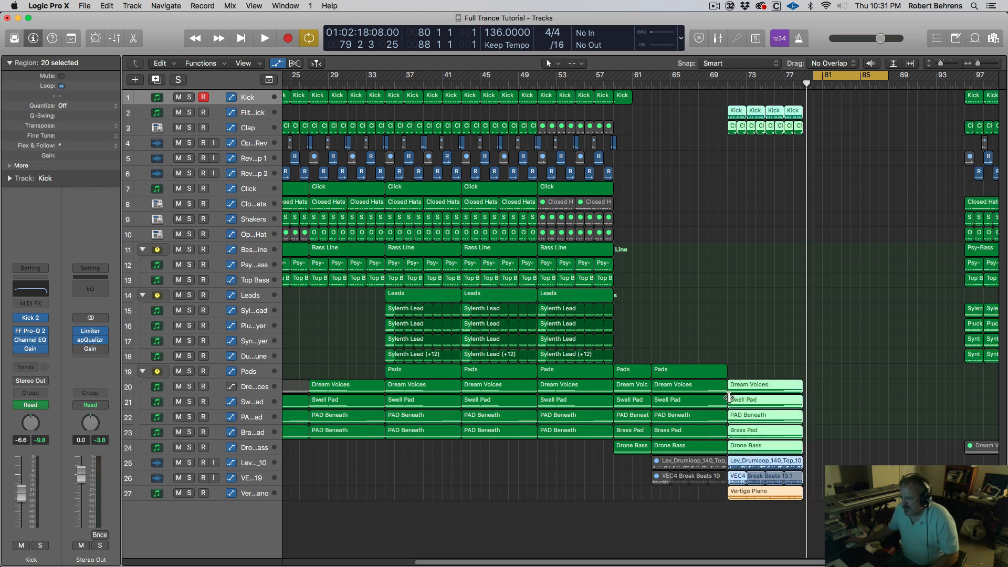
{"action": "left_click_drag", "start_coordinate": [744, 112], "coordinate": [894, 116]}
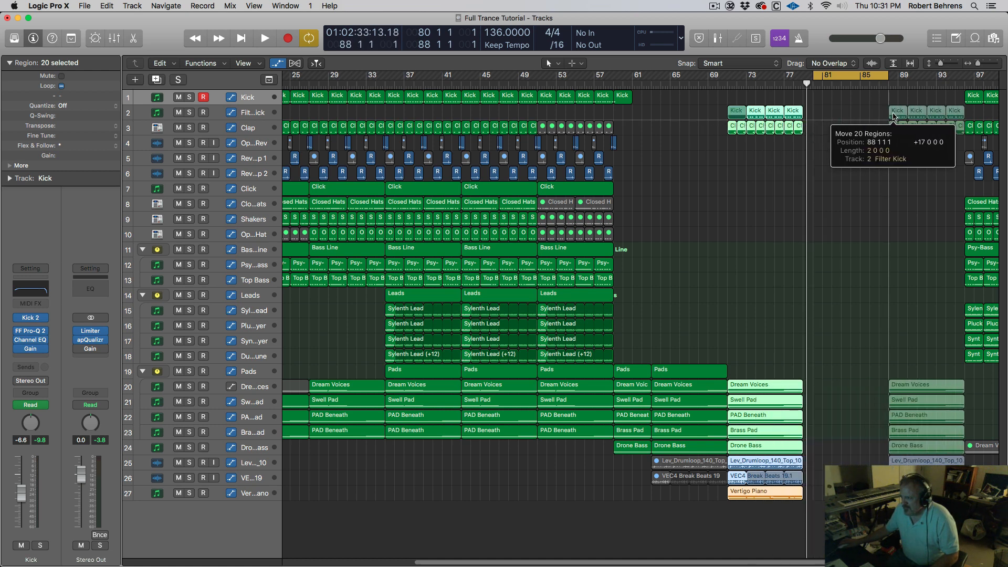
{"action": "left_click_drag", "start_coordinate": [894, 116], "coordinate": [885, 116]}
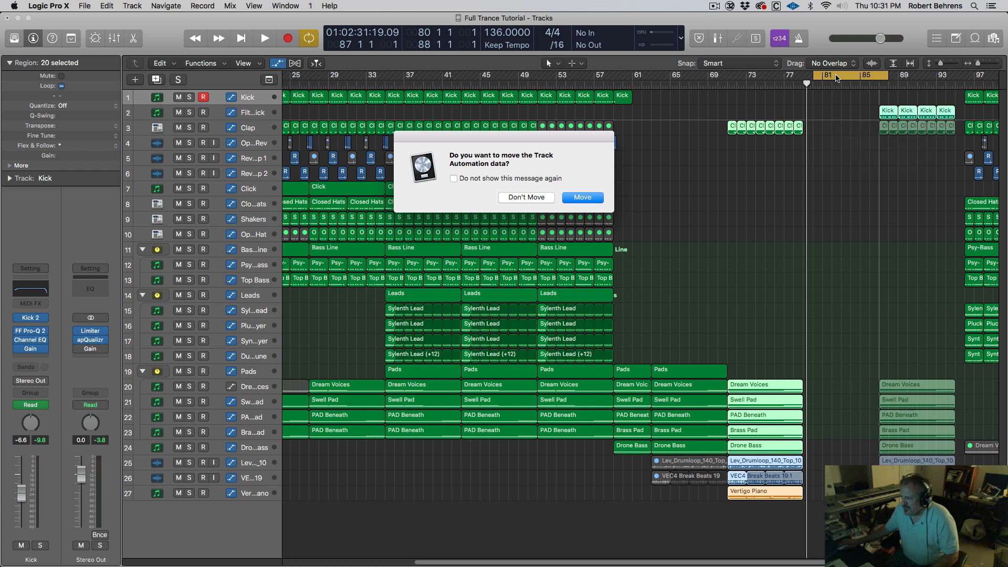
{"action": "left_click", "coordinate": [573, 198]}
{"action": "left_click_drag", "start_coordinate": [844, 78], "coordinate": [835, 79]}
Step: Copy the Pads folder's regions and the Drone Bass region from bar 63 to bars 71 and 79, including the automation data
{"action": "left_click", "coordinate": [677, 348]}
{"action": "left_click", "coordinate": [676, 376]}
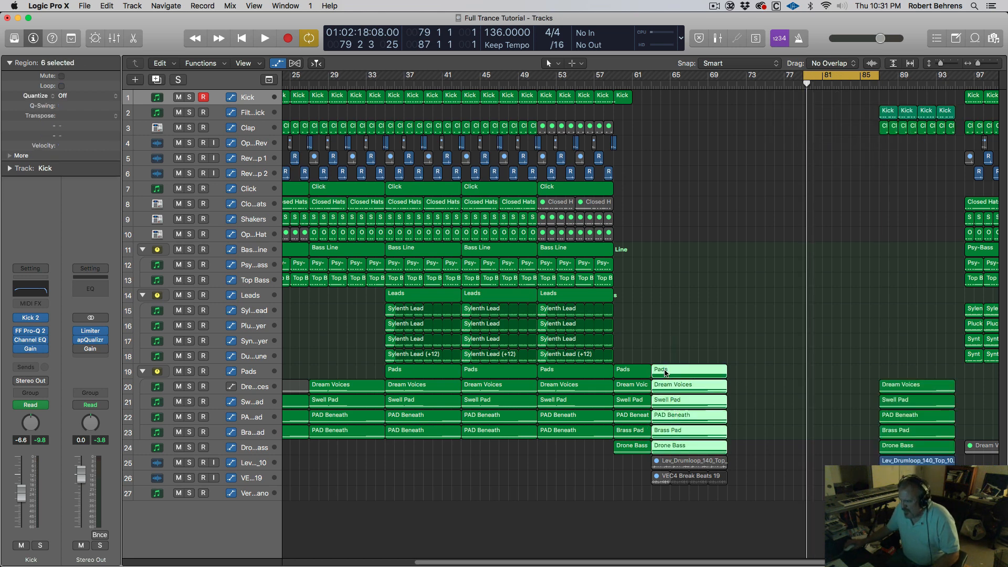
{"action": "left_click_drag", "start_coordinate": [664, 372], "coordinate": [743, 377]}
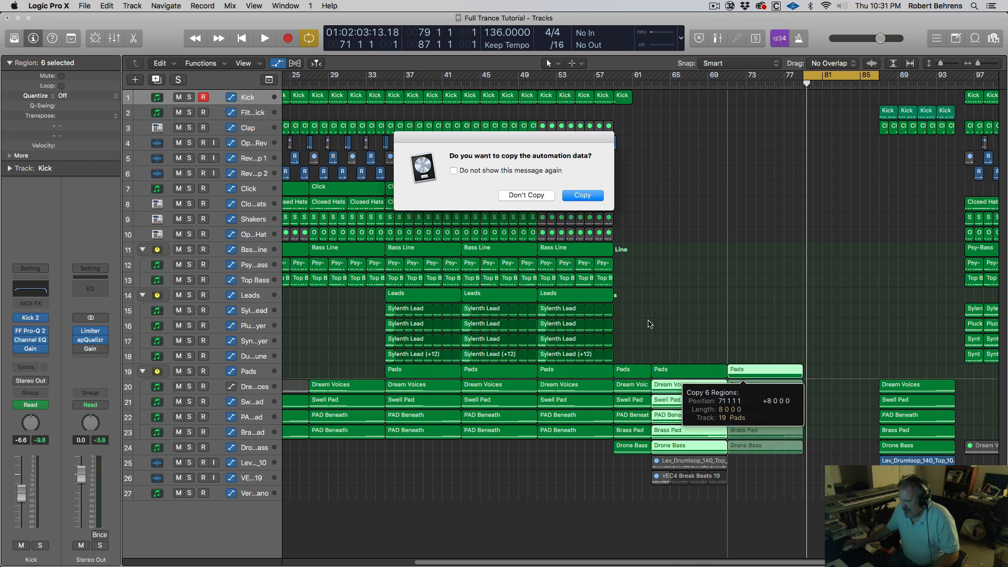
{"action": "left_click", "coordinate": [578, 195]}
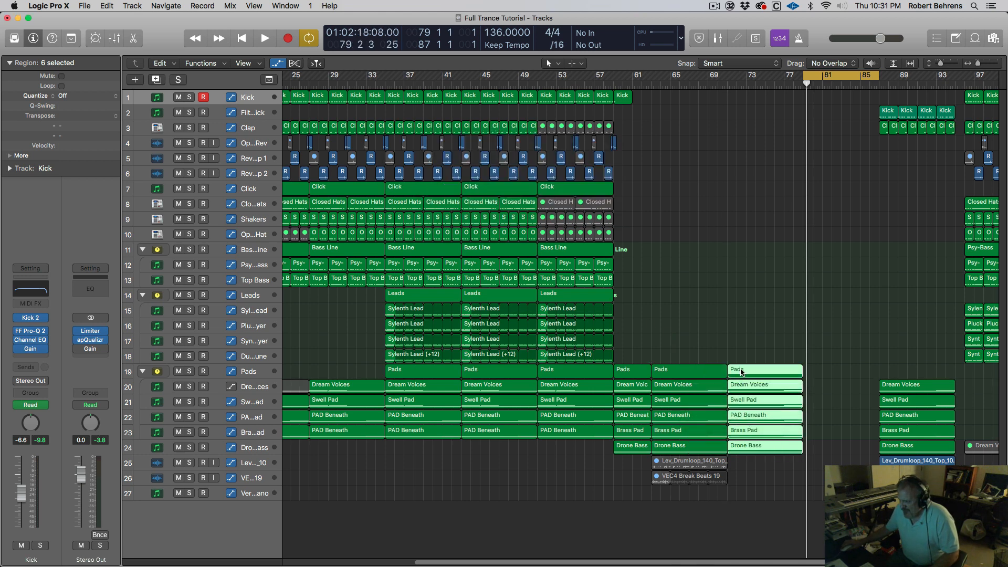
{"action": "left_click_drag", "start_coordinate": [740, 374], "coordinate": [831, 375]}
{"action": "left_click_drag", "start_coordinate": [816, 374], "coordinate": [816, 375]}
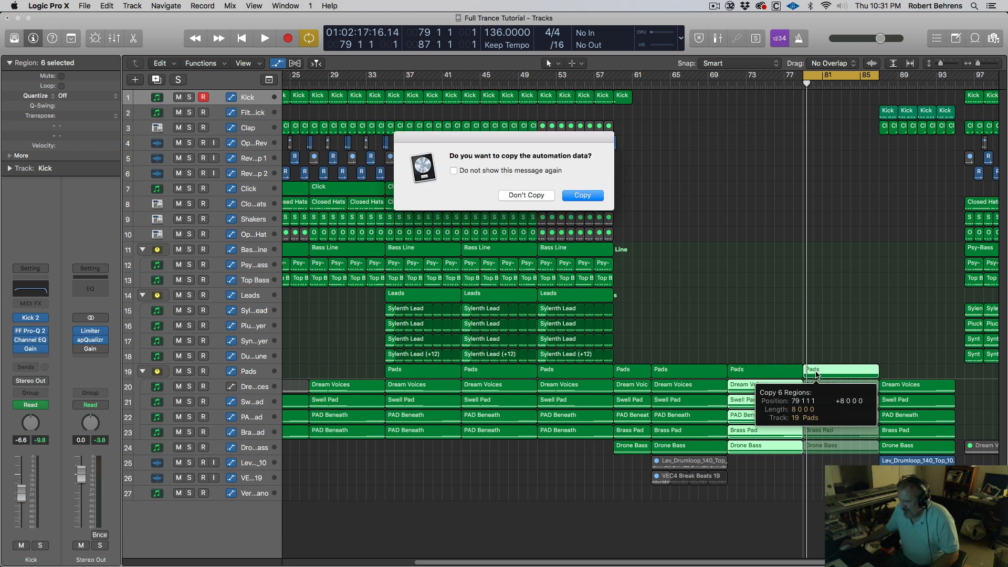
{"action": "left_click", "coordinate": [582, 195]}
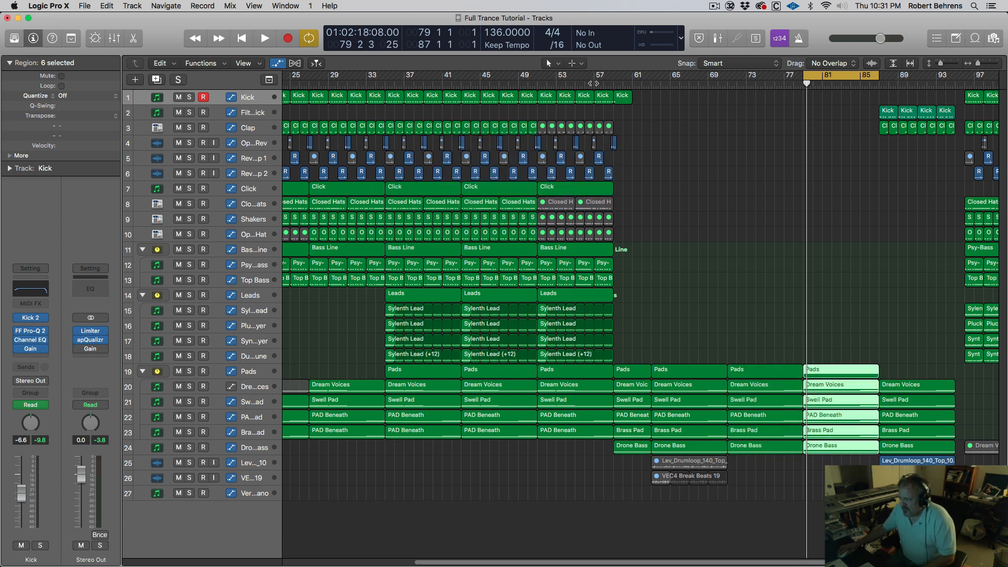
Step: Turn off the cycle range and start playback from bar 56
{"action": "left_click", "coordinate": [595, 82]}
{"action": "scroll", "coordinate": [675, 214], "scroll_direction": "right", "scroll_amount": 3}
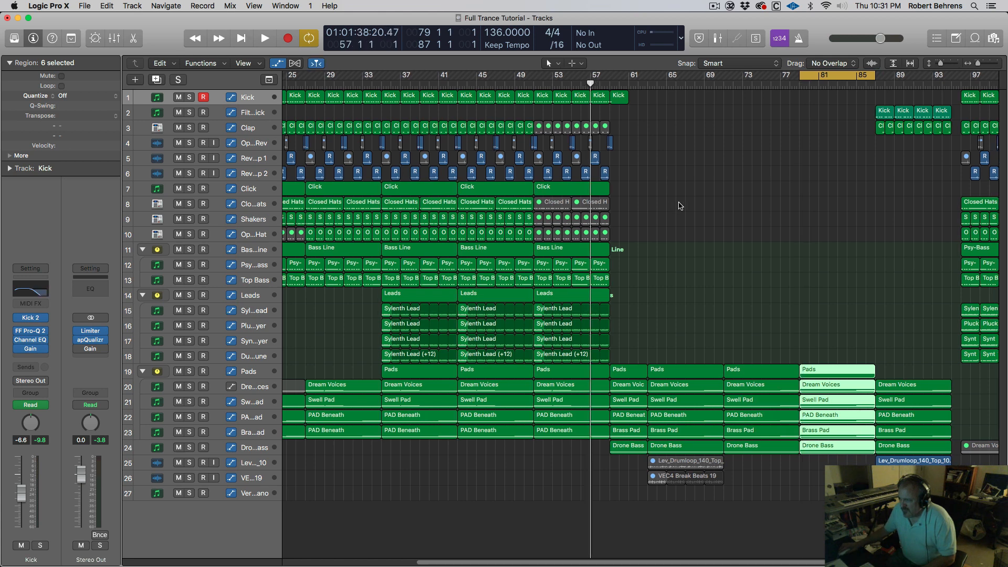
{"action": "scroll", "coordinate": [676, 207], "scroll_direction": "right", "scroll_amount": 1}
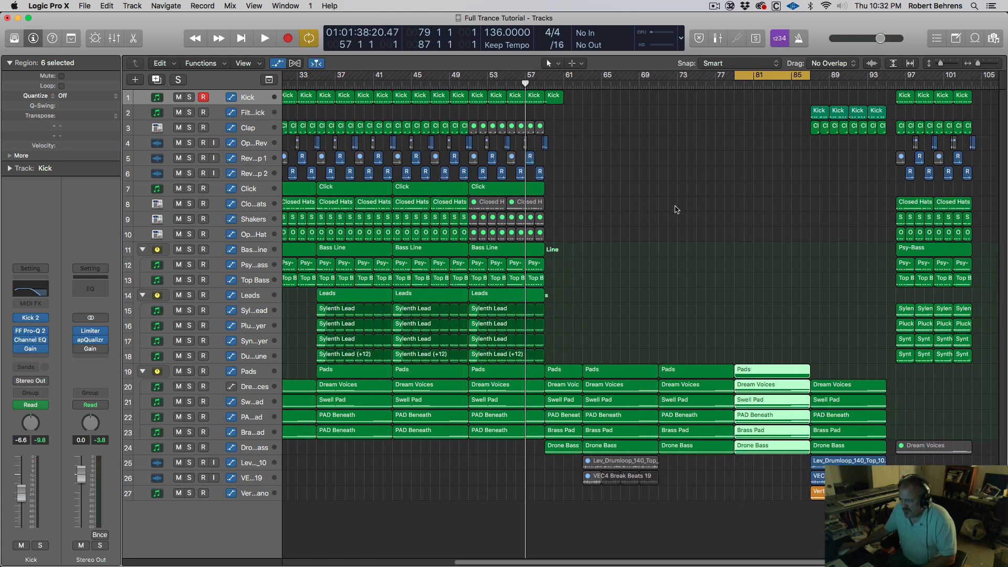
{"action": "key", "text": "space"}
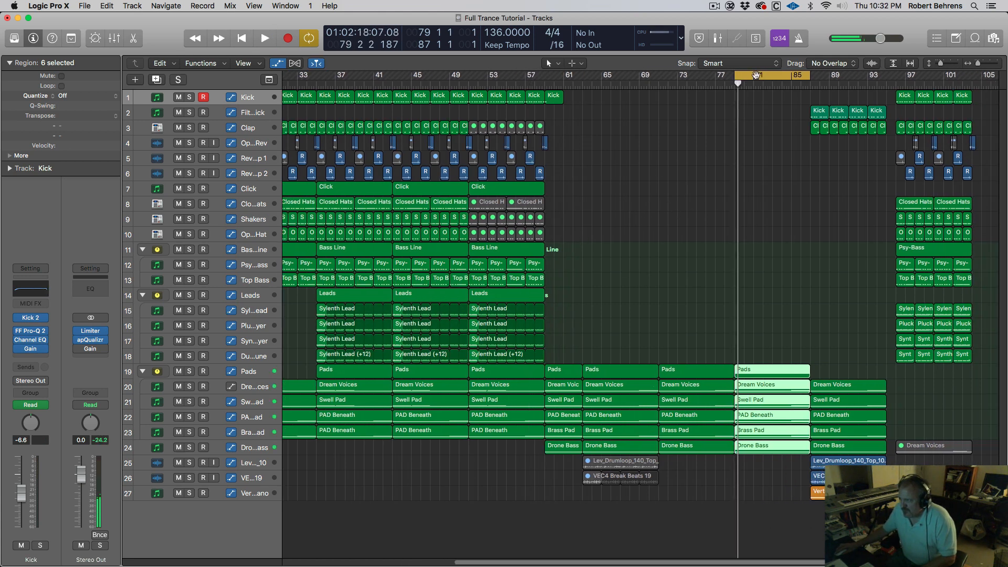
{"action": "left_click", "coordinate": [756, 75]}
{"action": "left_click", "coordinate": [517, 83]}
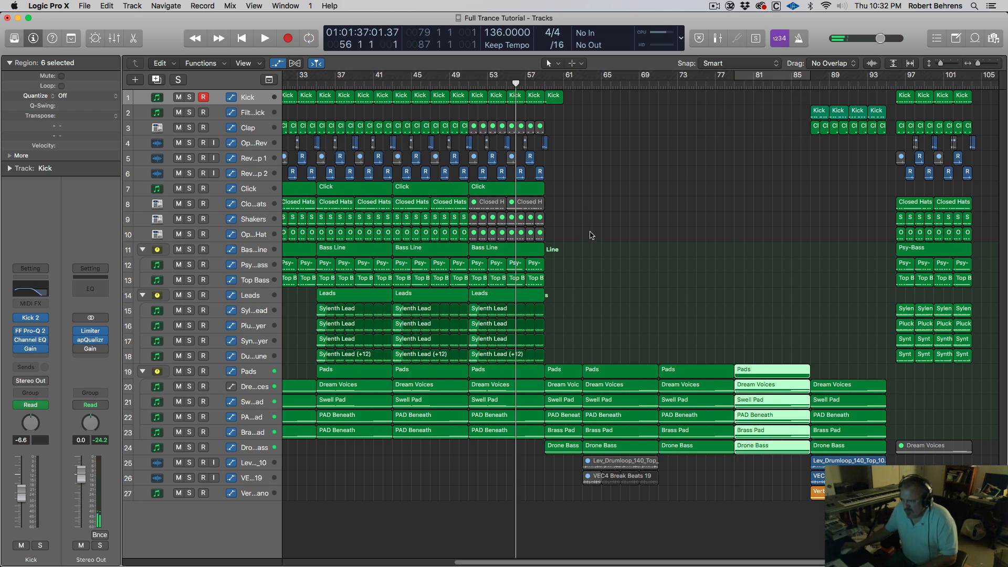
{"action": "key", "text": "space"}
{"action": "scroll", "coordinate": [625, 308], "scroll_direction": "right", "scroll_amount": 10}
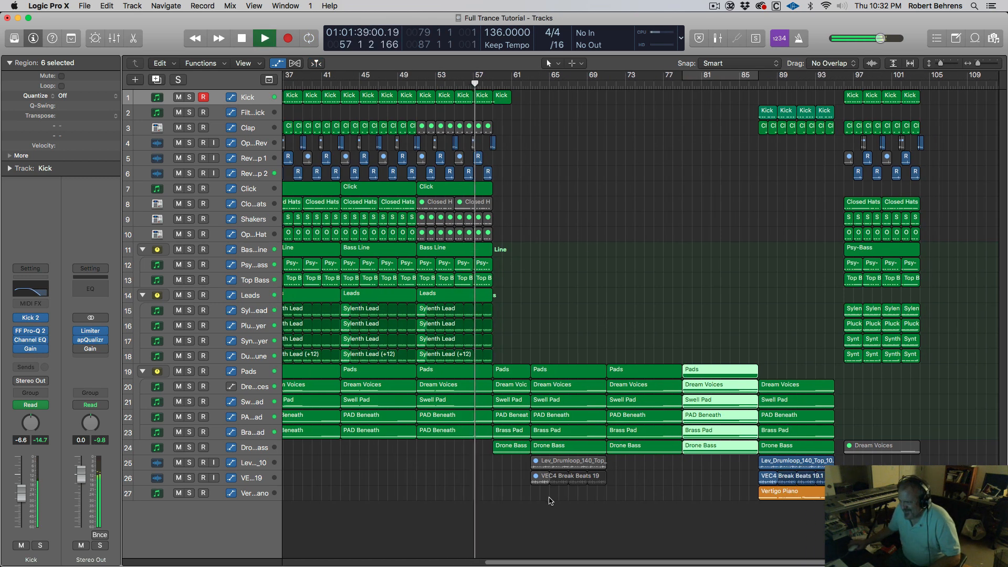
Step: Move the muted drum loop and break beat regions to bar 71, and the bar 87 drum loop, break beat and Vertigo Piano regions to bar 79
{"action": "left_click_drag", "start_coordinate": [550, 501], "coordinate": [624, 468]}
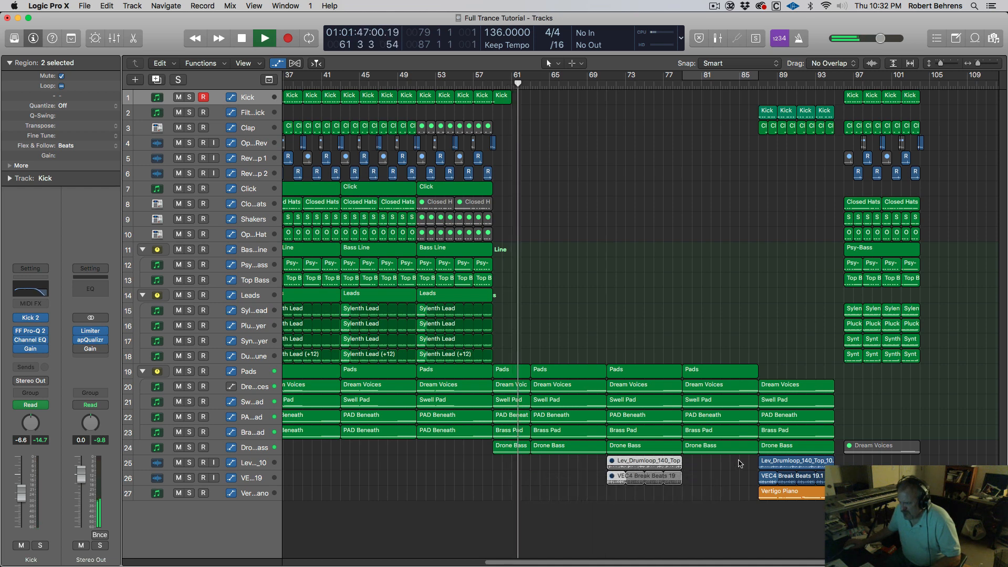
{"action": "left_click_drag", "start_coordinate": [745, 464], "coordinate": [772, 503]}
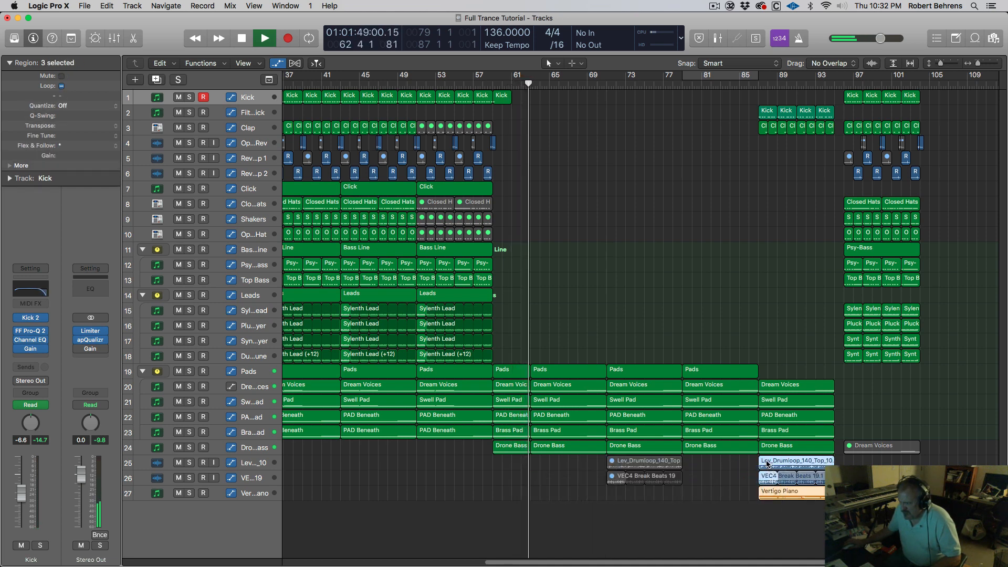
{"action": "left_click_drag", "start_coordinate": [766, 463], "coordinate": [690, 464]}
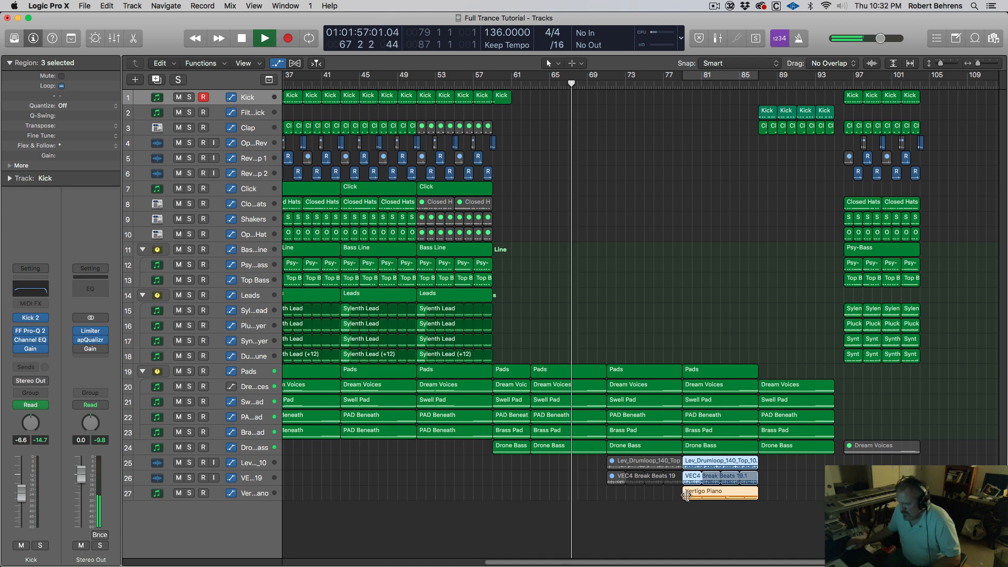
{"action": "mouse_move", "coordinate": [694, 495]}
{"action": "left_mouse_down"}
{"action": "mouse_move", "coordinate": [617, 491]}
{"action": "mouse_move", "coordinate": [697, 494]}
{"action": "left_mouse_up"}
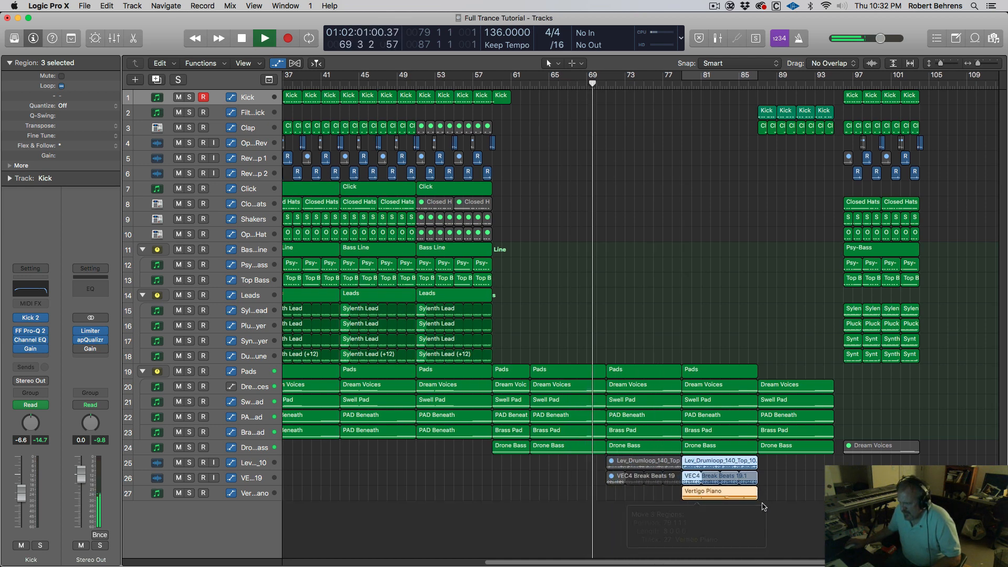
Step: Stop playback, return the playhead to bar 59 and copy the Vertigo Piano region from bar 79 back to bar 71
{"action": "left_click", "coordinate": [764, 507]}
{"action": "key", "text": "space"}
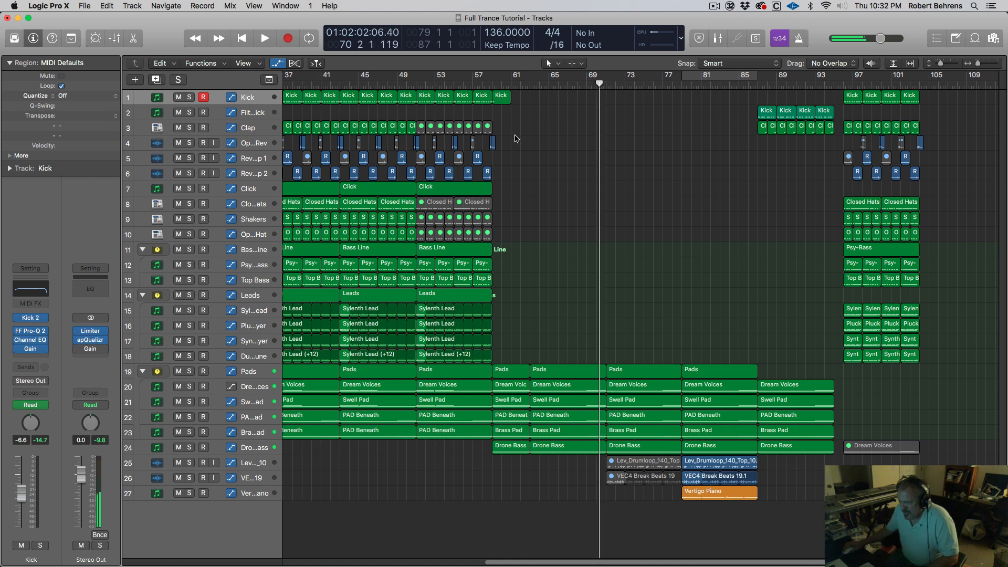
{"action": "left_click", "coordinate": [491, 84]}
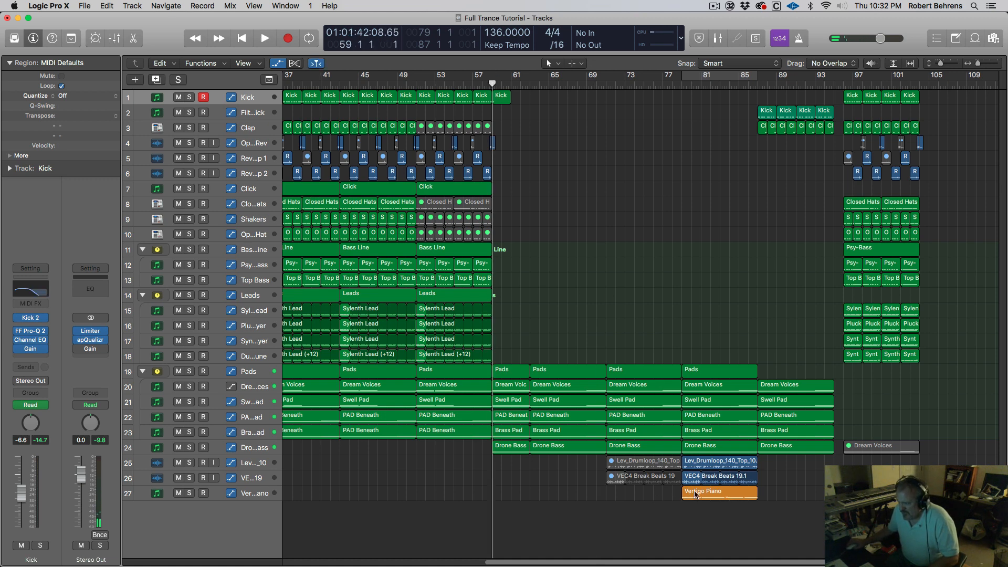
{"action": "mouse_move", "coordinate": [695, 493]}
{"action": "left_mouse_down"}
{"action": "mouse_move", "coordinate": [626, 500]}
{"action": "mouse_move", "coordinate": [707, 494]}
{"action": "left_mouse_up"}
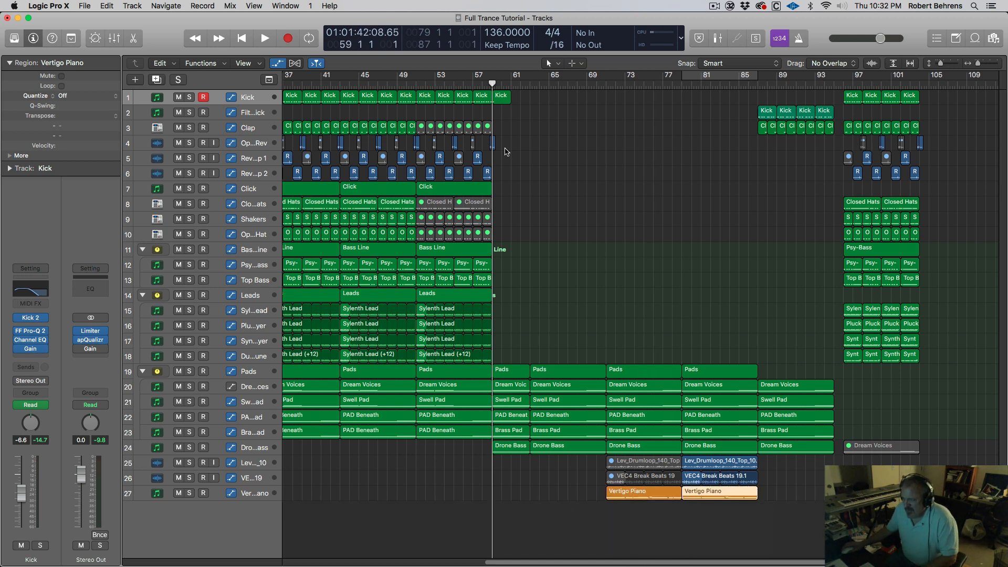
Step: Listen to the breakdown from bar 59 to about bar 71 with the track automation hidden
{"action": "key", "text": "space"}
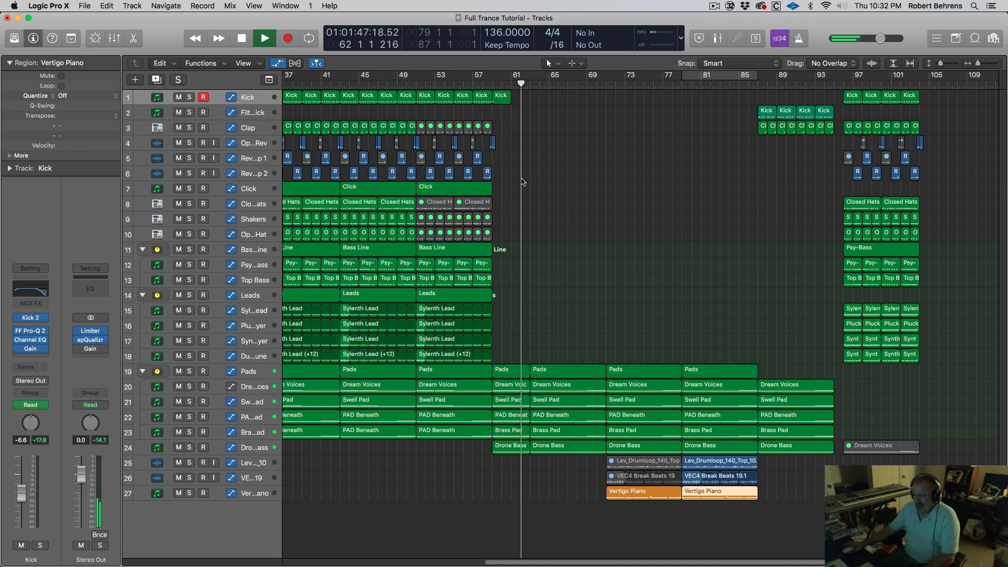
{"action": "key", "text": "a"}
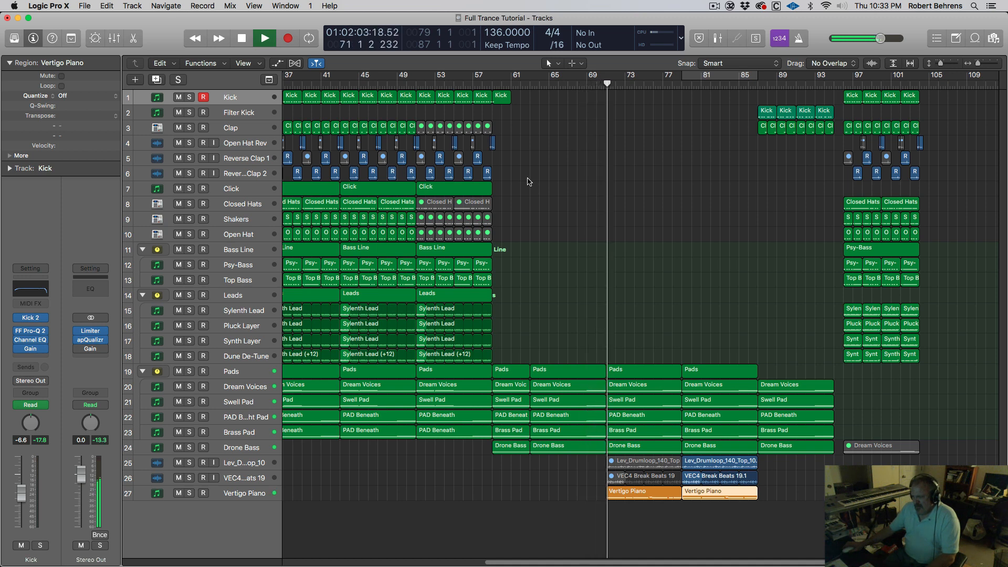
{"action": "key", "text": "space"}
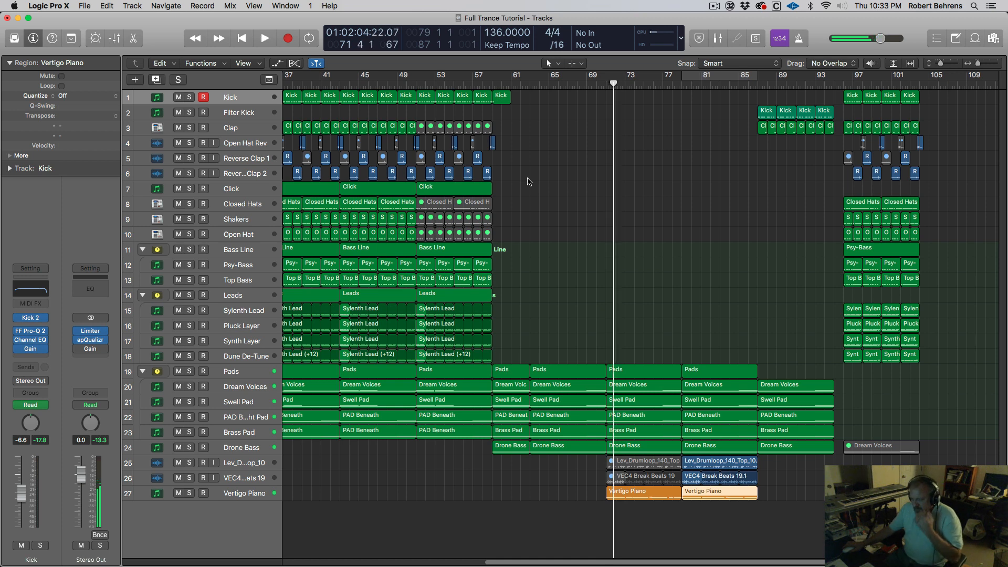
Step: Reshape the Drone Bass gain automation into a steady rise: -0.1 dB at bar 71, +4.2 dB at bar 79 and +8.1 dB at bar 87
{"action": "key", "text": "a"}
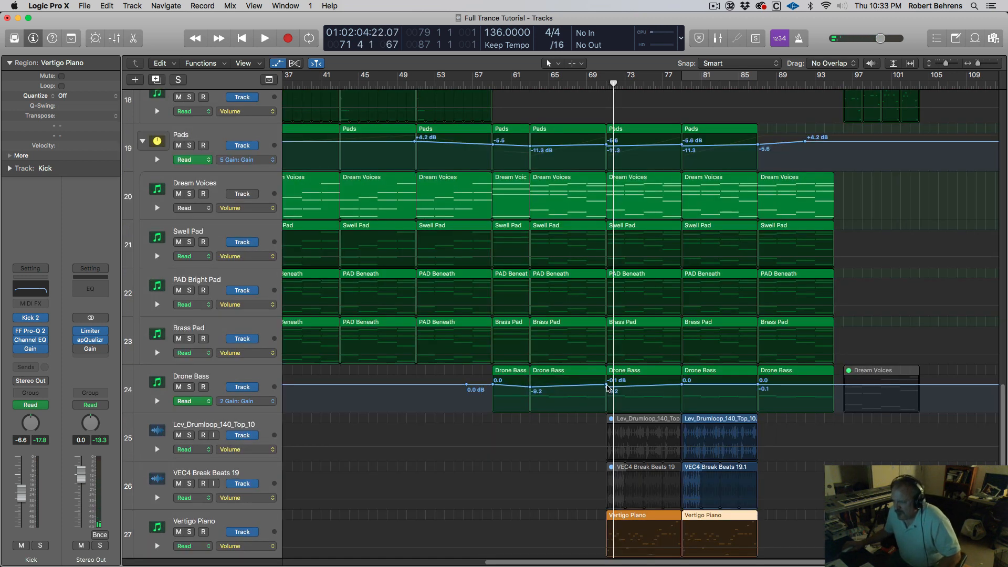
{"action": "left_click_drag", "start_coordinate": [606, 387], "coordinate": [682, 387]}
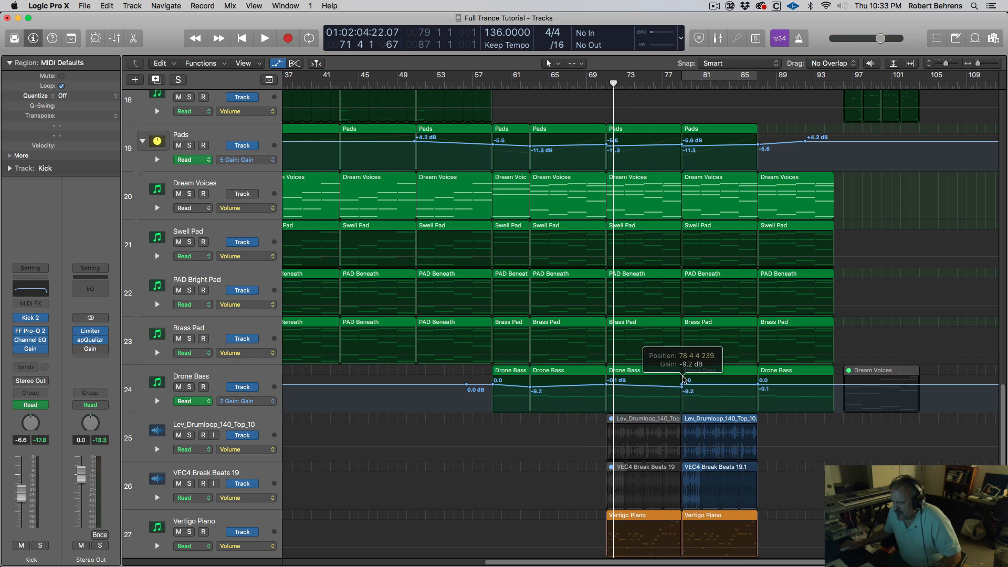
{"action": "left_click", "coordinate": [682, 380]}
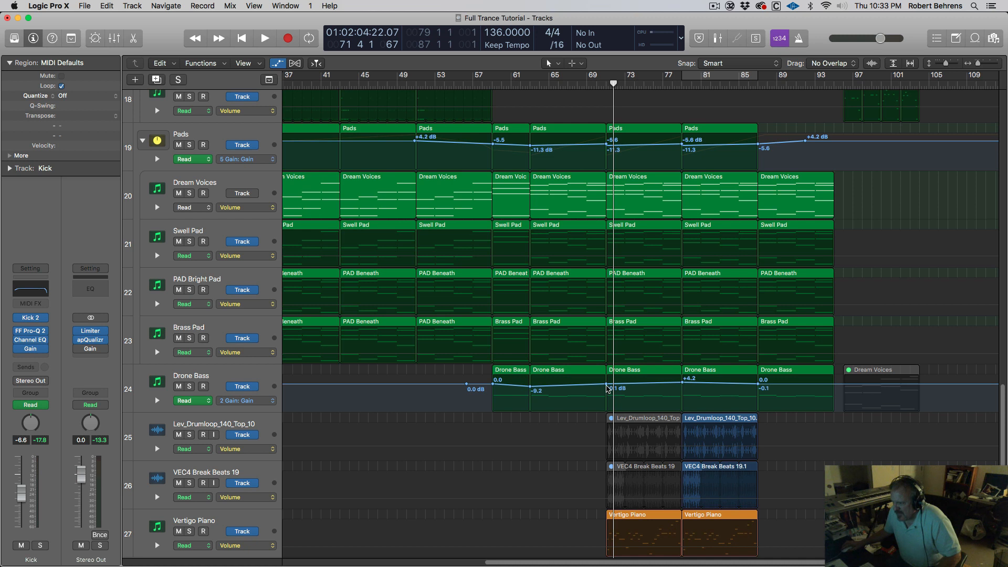
{"action": "left_click_drag", "start_coordinate": [757, 383], "coordinate": [756, 381]}
{"action": "left_click", "coordinate": [757, 381]}
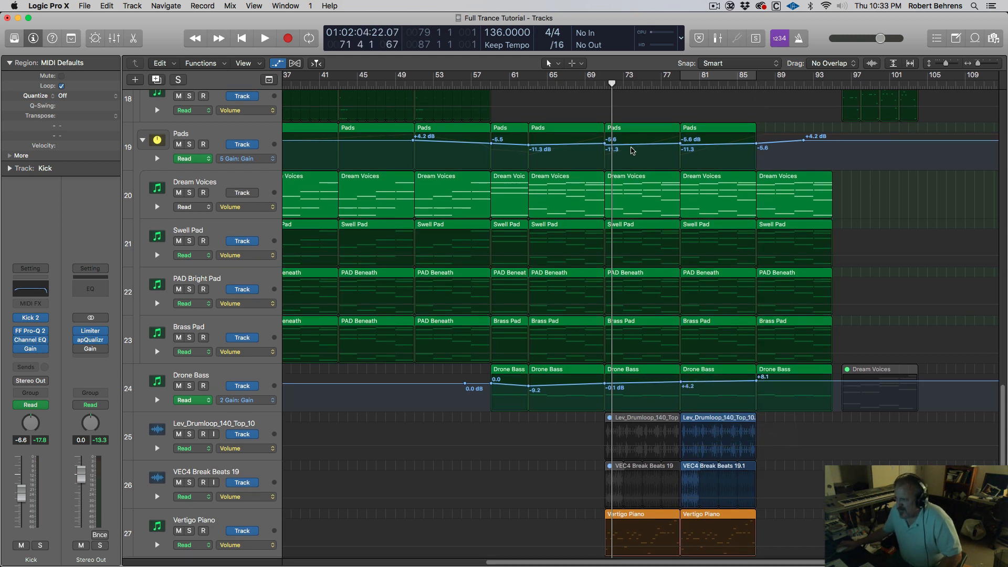
Step: Smooth the Pads gain automation into one continuous rise from -3.9 dB at bar 63 to +5.8 dB at bar 87
{"action": "left_click_drag", "start_coordinate": [529, 145], "coordinate": [758, 140]}
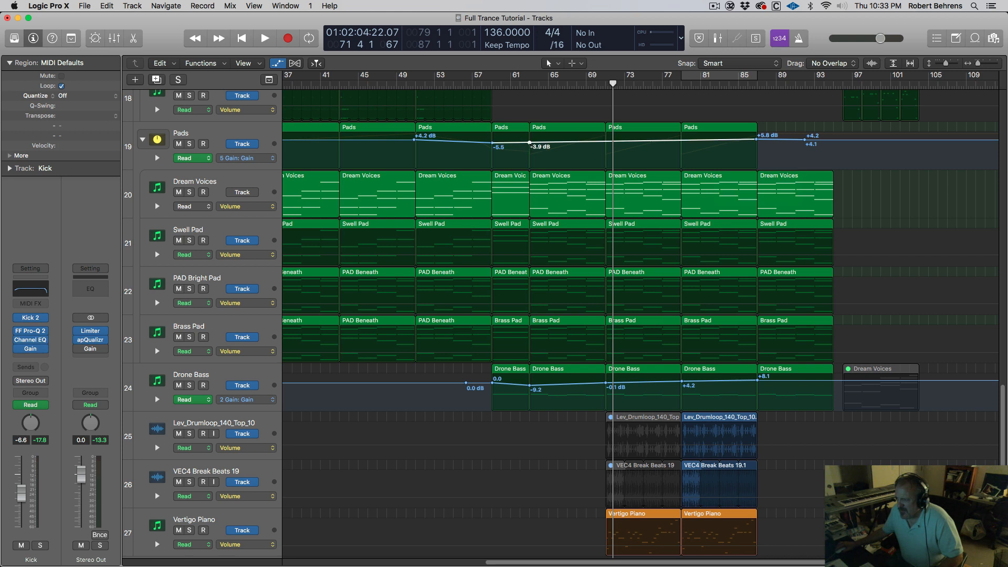
{"action": "left_click_drag", "start_coordinate": [529, 142], "coordinate": [530, 143]}
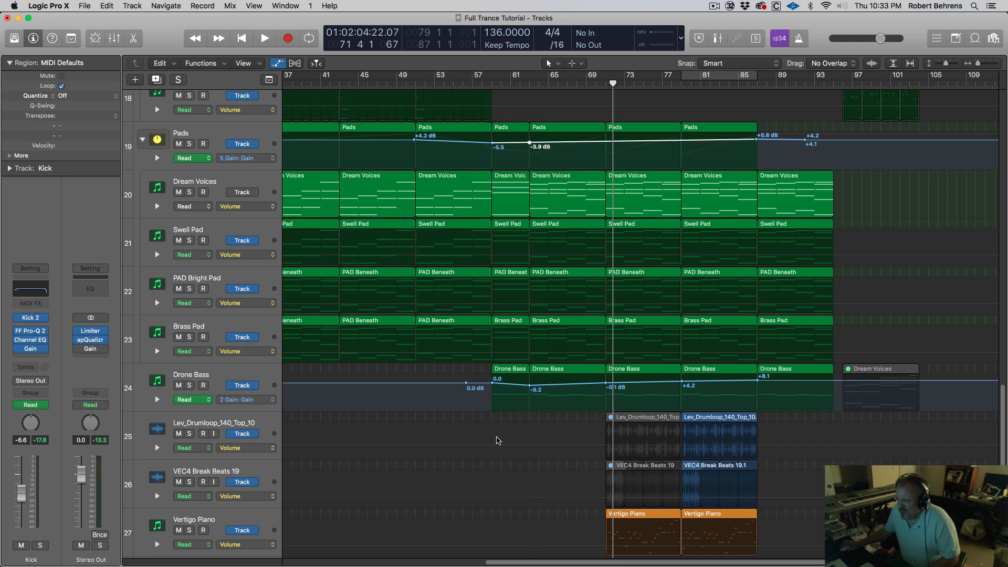
{"action": "left_click_drag", "start_coordinate": [529, 386], "coordinate": [530, 385]}
Step: Play from bar 59 and lower the Pads gain automation point at bar 63 to -7.1 dB
{"action": "left_click", "coordinate": [489, 82]}
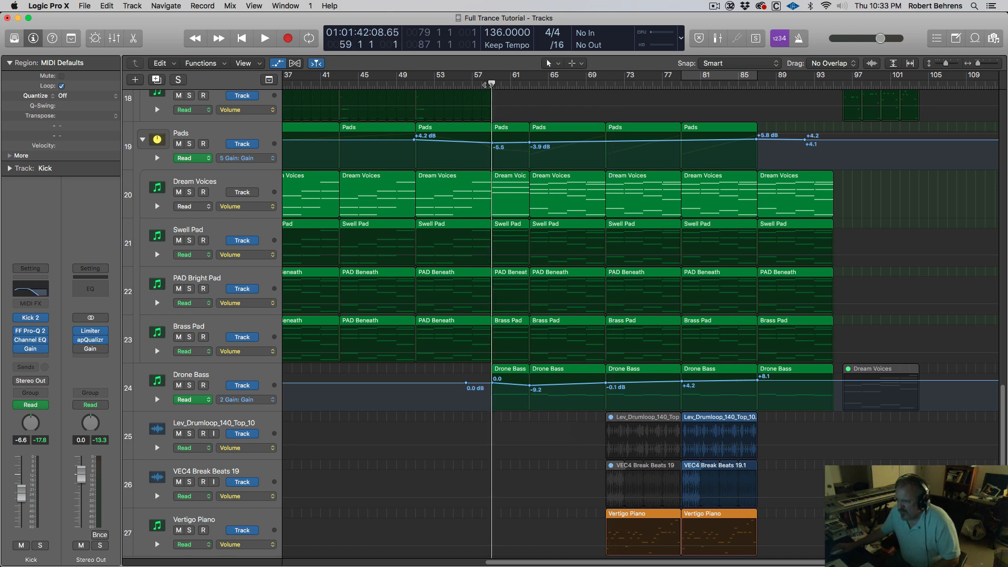
{"action": "key", "text": "space"}
{"action": "left_click_drag", "start_coordinate": [527, 145], "coordinate": [530, 143]}
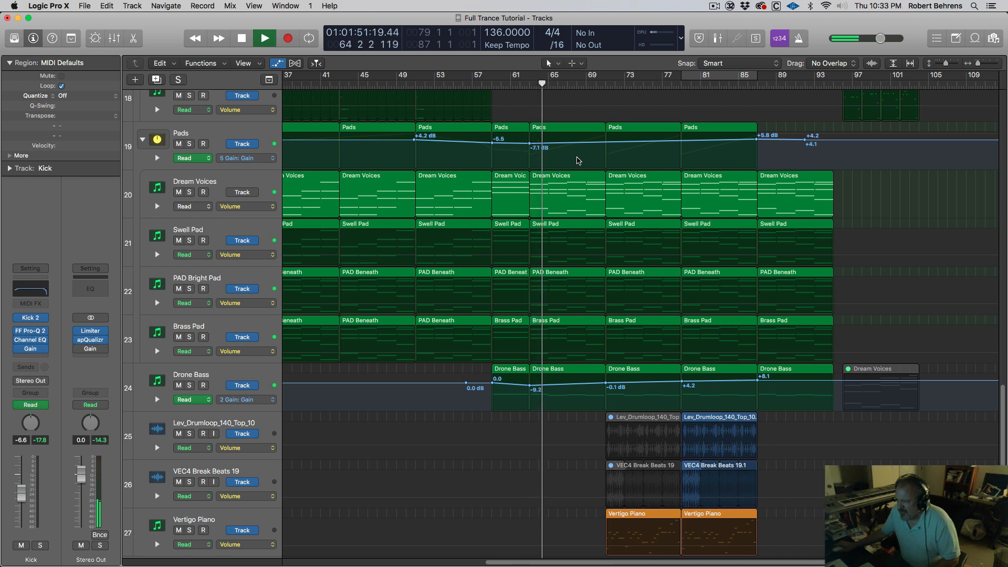
{"action": "key", "text": "space"}
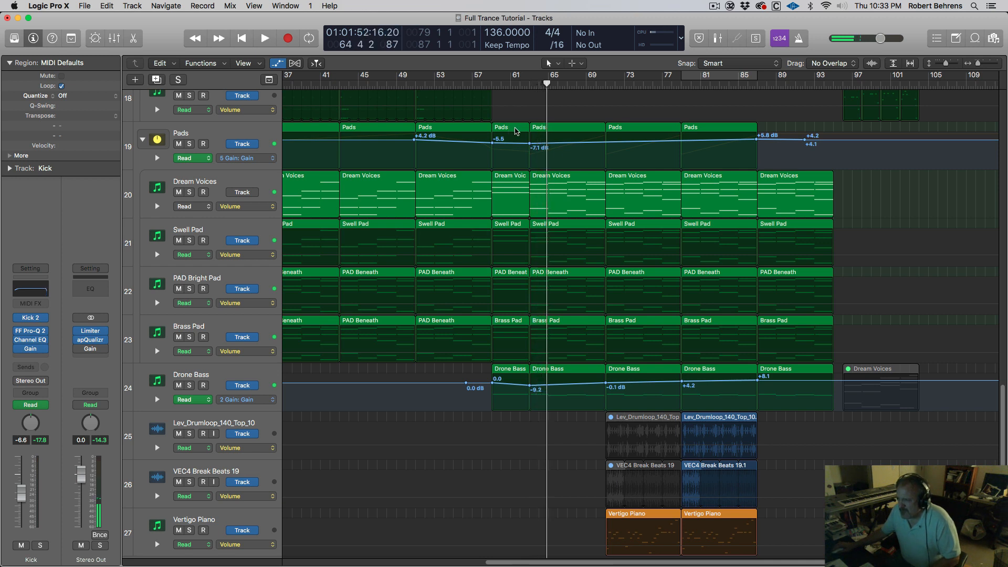
Step: Examine the notes of the Swell Pad, PAD Beneath and Brass Pad regions at bar 59 in the Piano Roll
{"action": "left_click", "coordinate": [260, 184]}
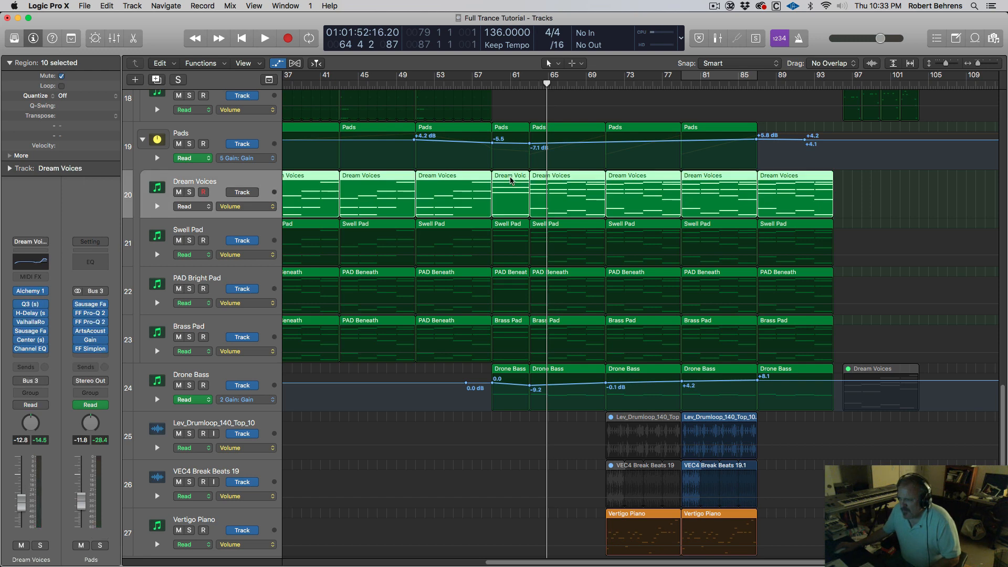
{"action": "key", "text": "p"}
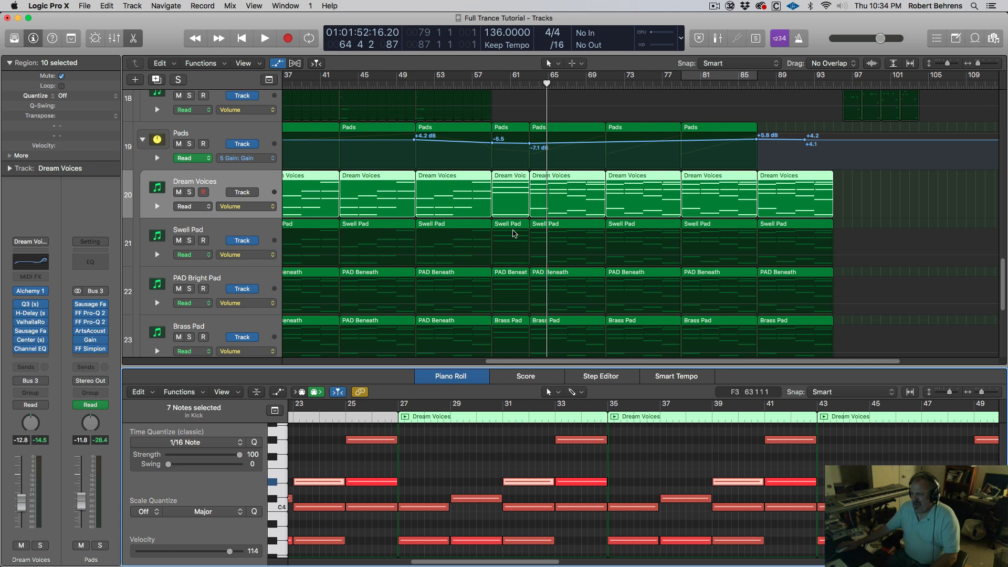
{"action": "left_click", "coordinate": [510, 228]}
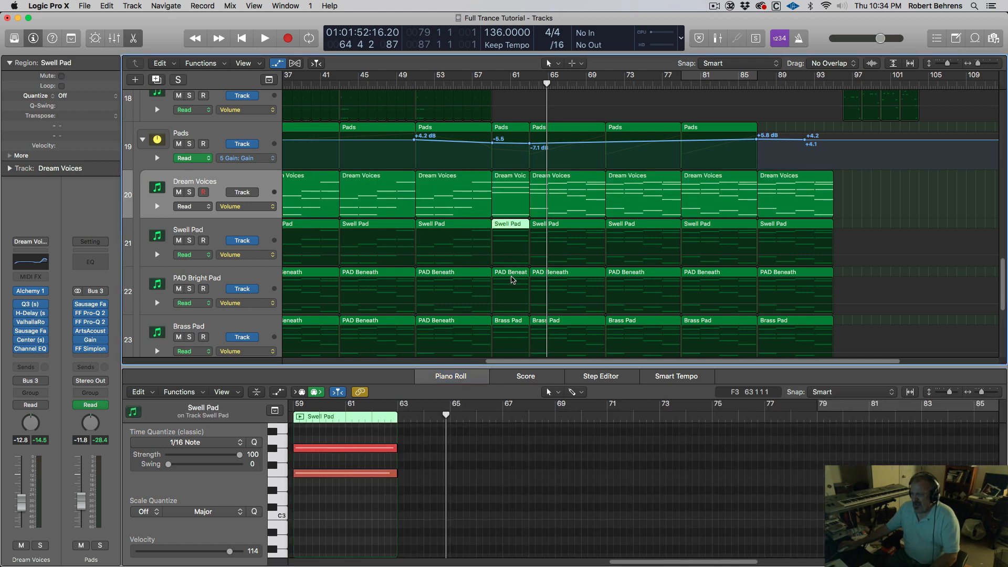
{"action": "left_click", "coordinate": [513, 280]}
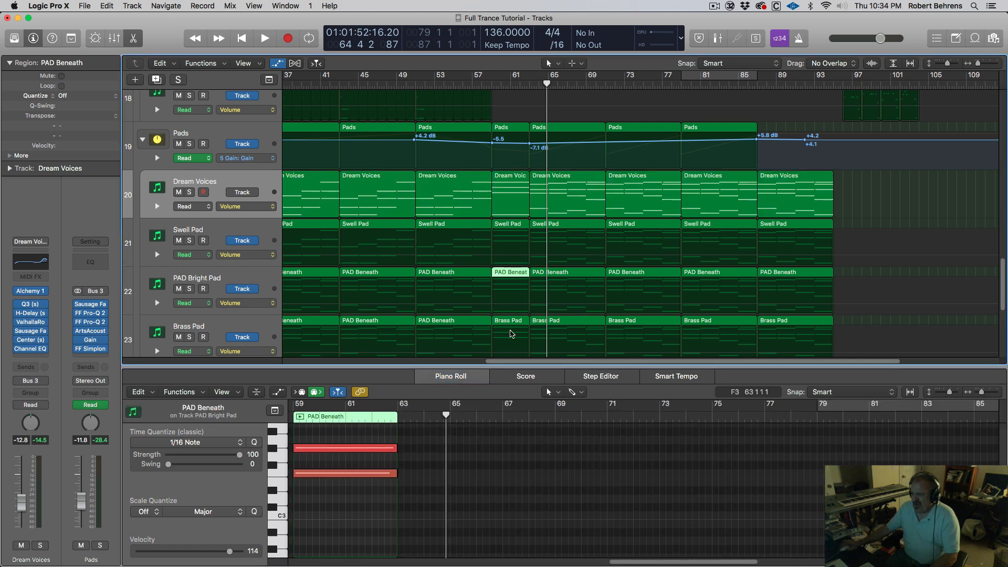
{"action": "scroll", "coordinate": [332, 458], "scroll_direction": "left", "scroll_amount": 5}
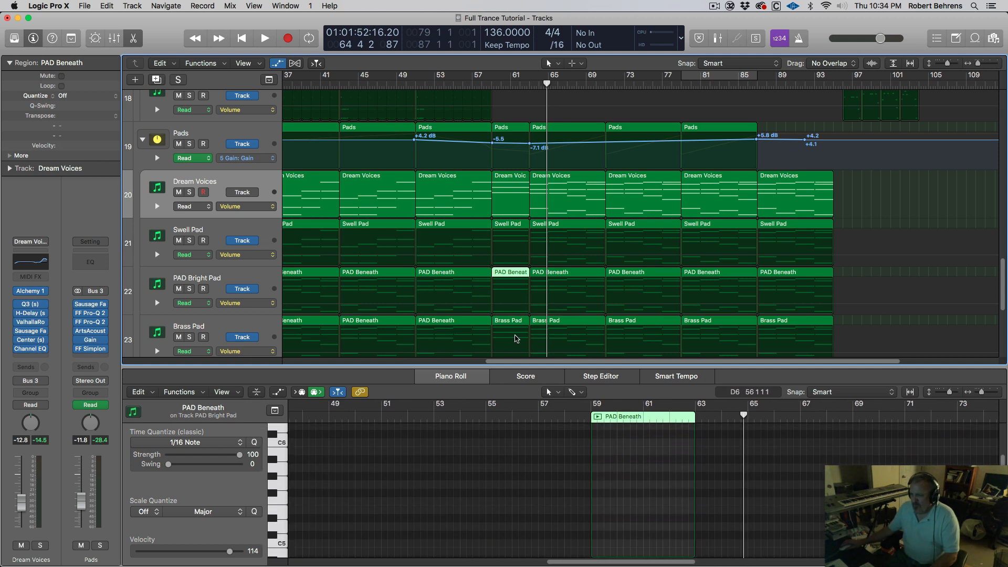
{"action": "left_click", "coordinate": [512, 317]}
Step: Listen to the pad transition from bar 58 to about bar 64
{"action": "left_click", "coordinate": [484, 83]}
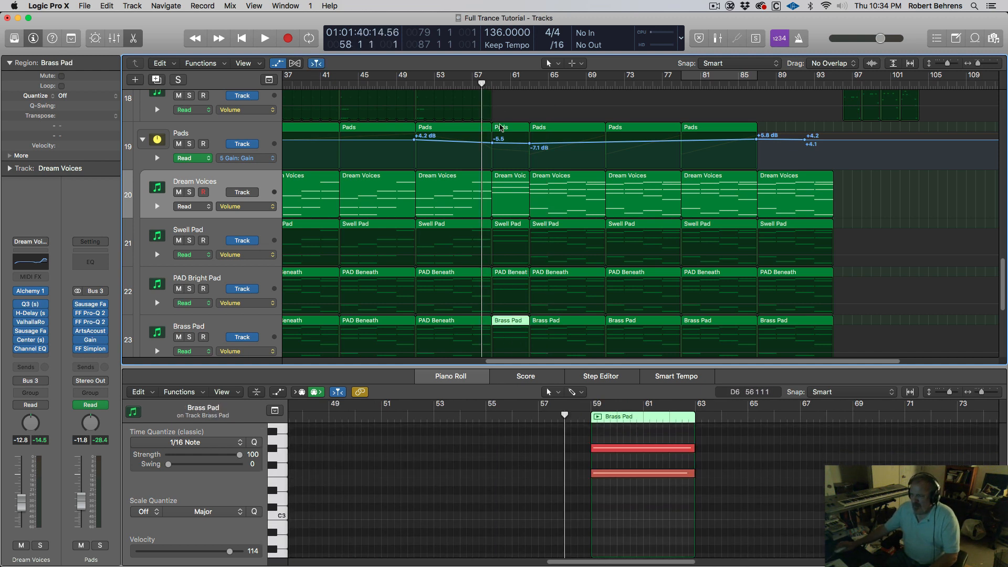
{"action": "key", "text": "space"}
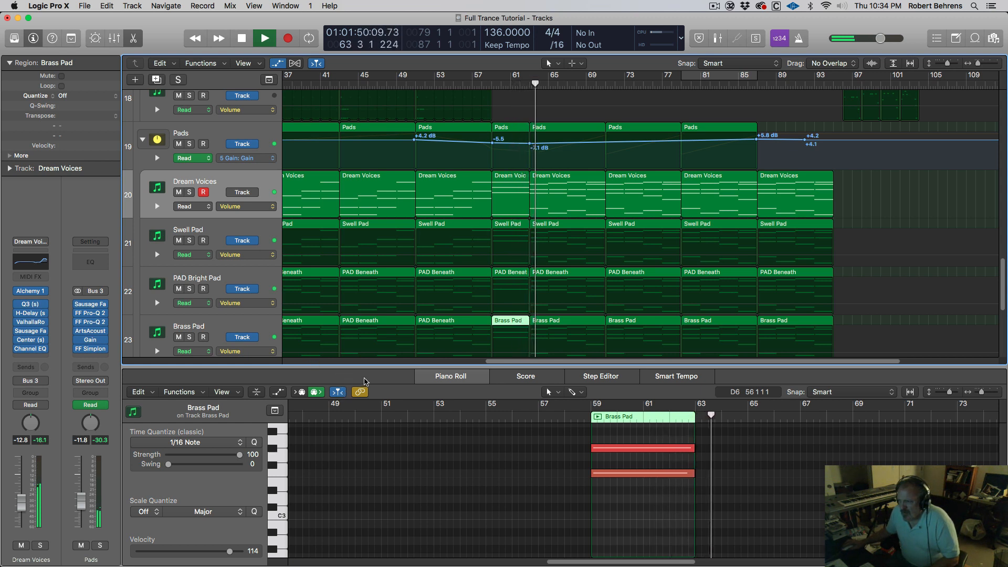
{"action": "key", "text": "space"}
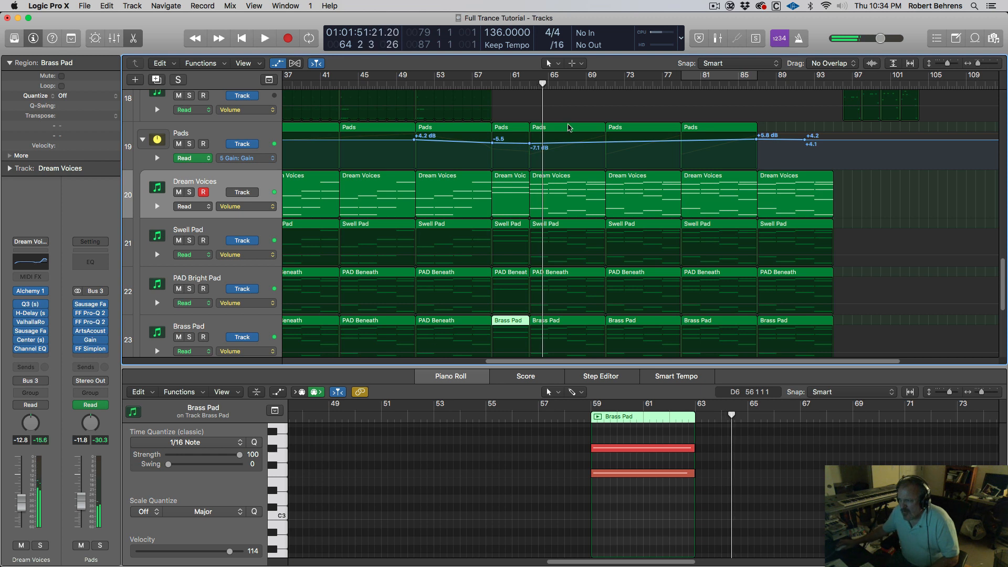
Step: Compare the notes of the Dream Voices and Swell Pad regions starting at bar 63
{"action": "left_click", "coordinate": [561, 129]}
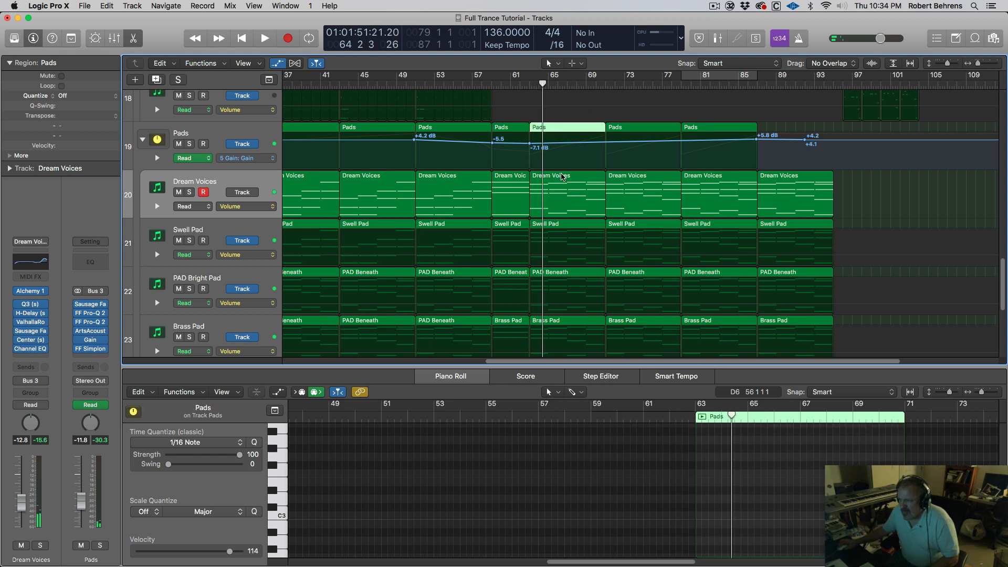
{"action": "left_click", "coordinate": [563, 178]}
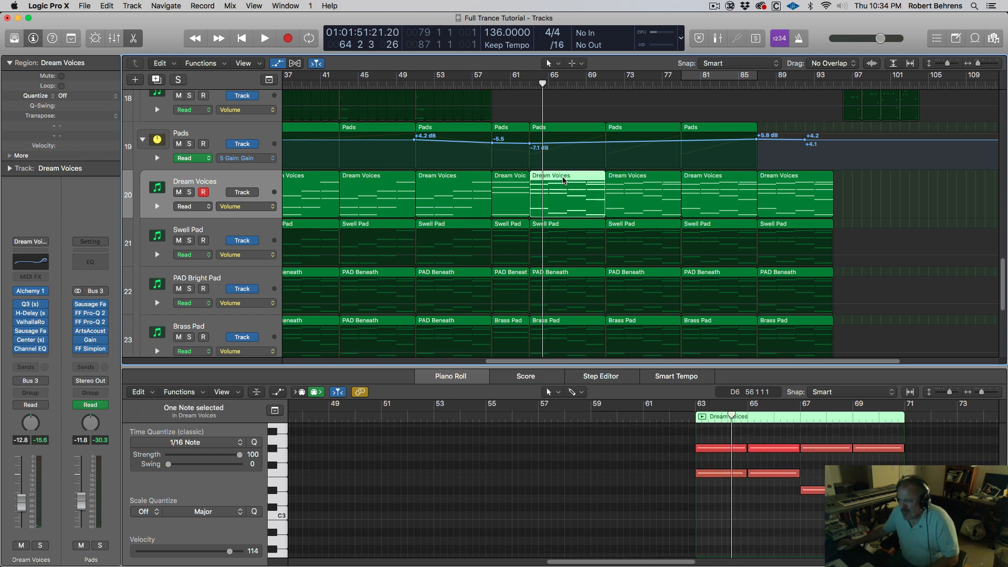
{"action": "left_click", "coordinate": [568, 227]}
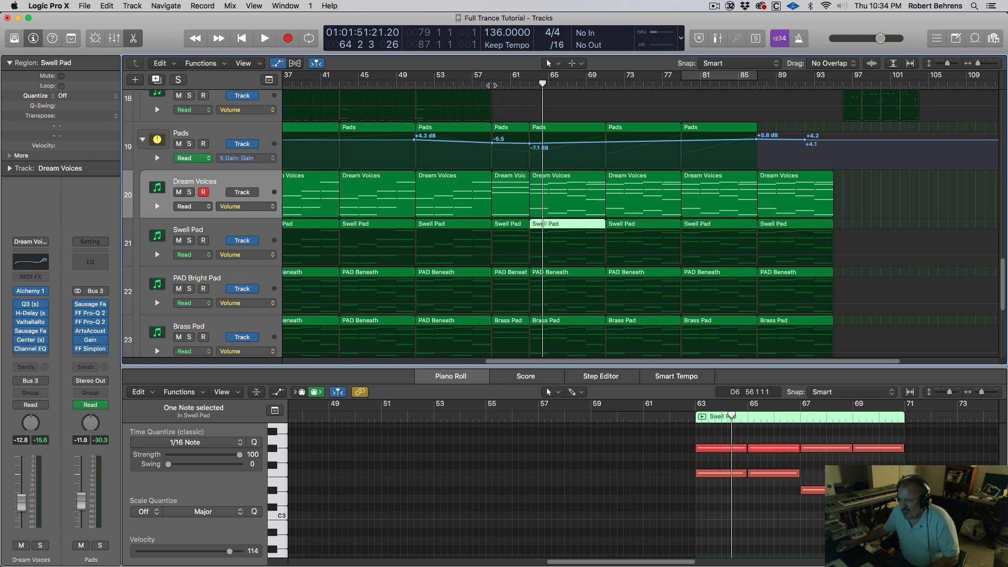
Step: Play the breakdown from bar 59 and lower the Vertigo Piano track's Gain plug-in to -10.8 dB
{"action": "left_click", "coordinate": [491, 85]}
{"action": "key", "text": "space"}
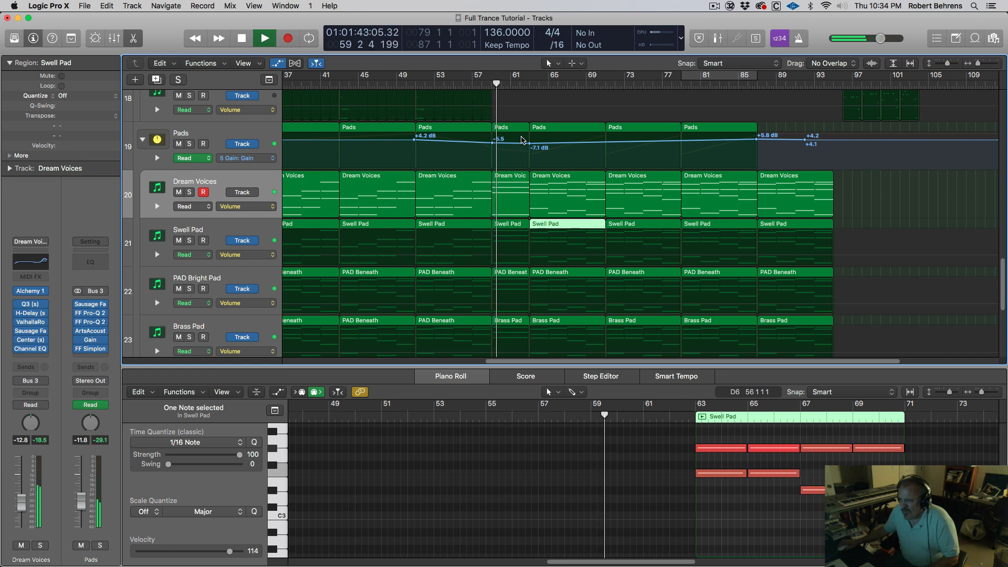
{"action": "key", "text": "z"}
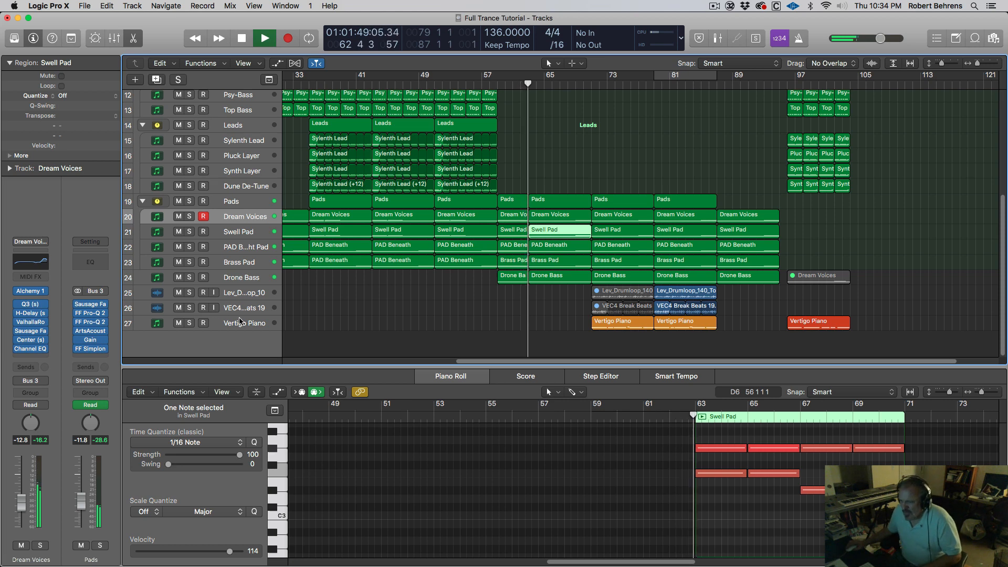
{"action": "left_click", "coordinate": [251, 322]}
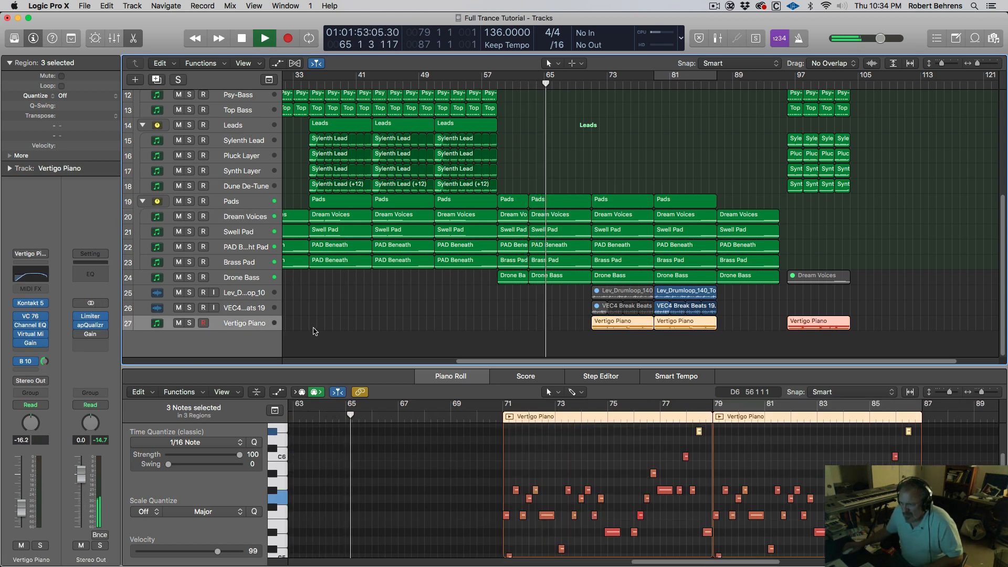
{"action": "left_click", "coordinate": [32, 345]}
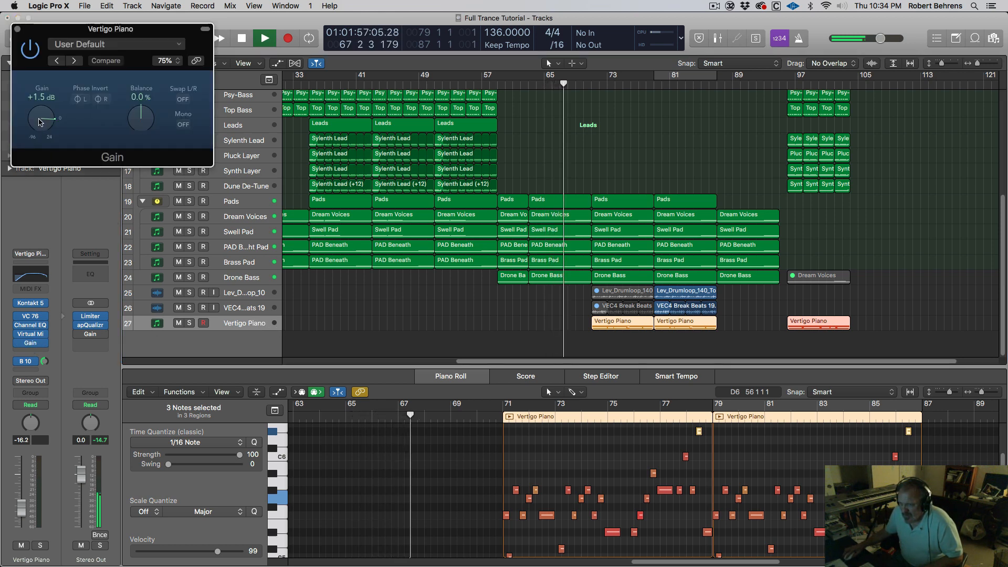
{"action": "left_click_drag", "start_coordinate": [40, 122], "coordinate": [37, 137]}
{"action": "key", "text": "space"}
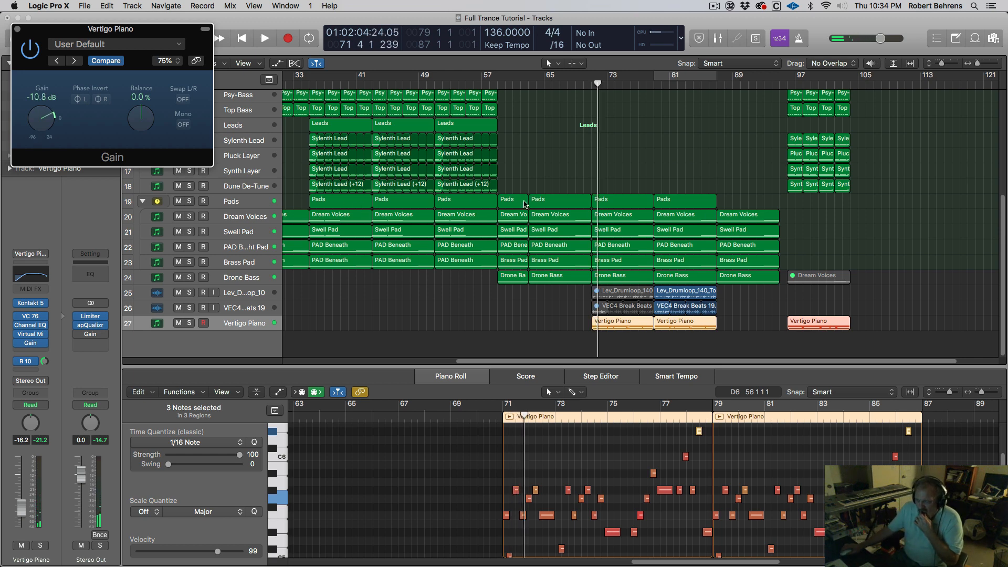
Step: Show the FF Simplon Filter 1 Freq automation on the Pads track
{"action": "left_click", "coordinate": [229, 202]}
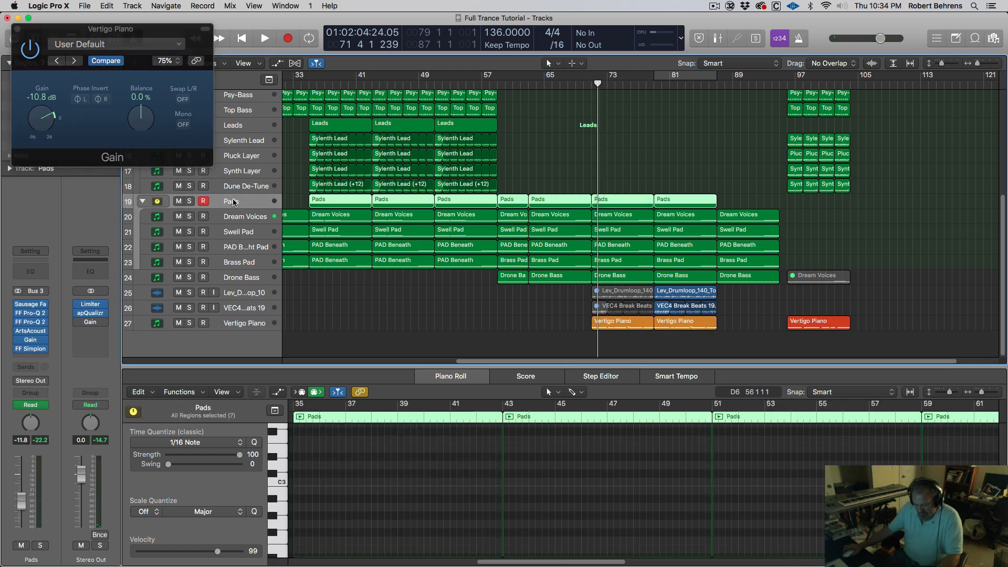
{"action": "key", "text": "a"}
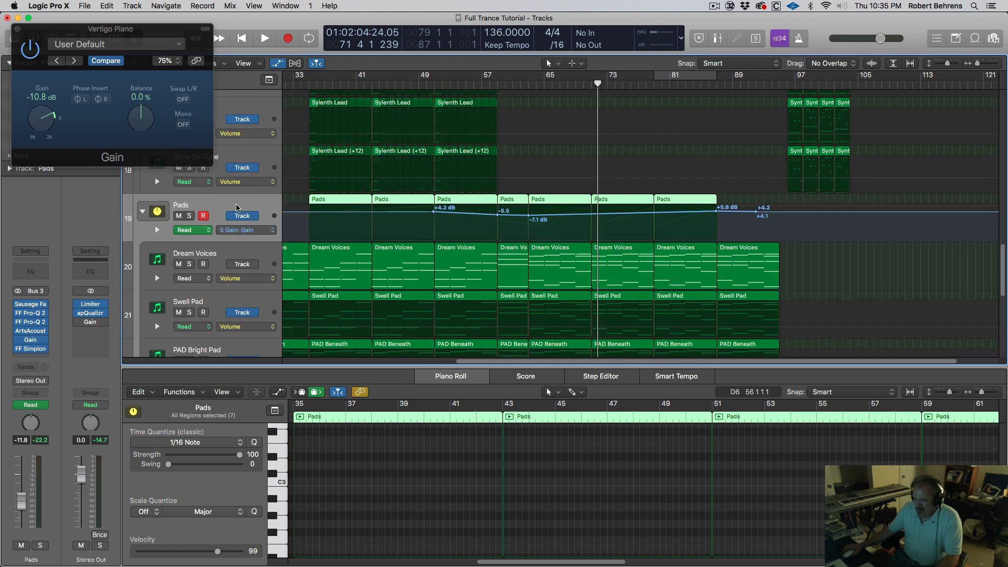
{"action": "left_click", "coordinate": [266, 233]}
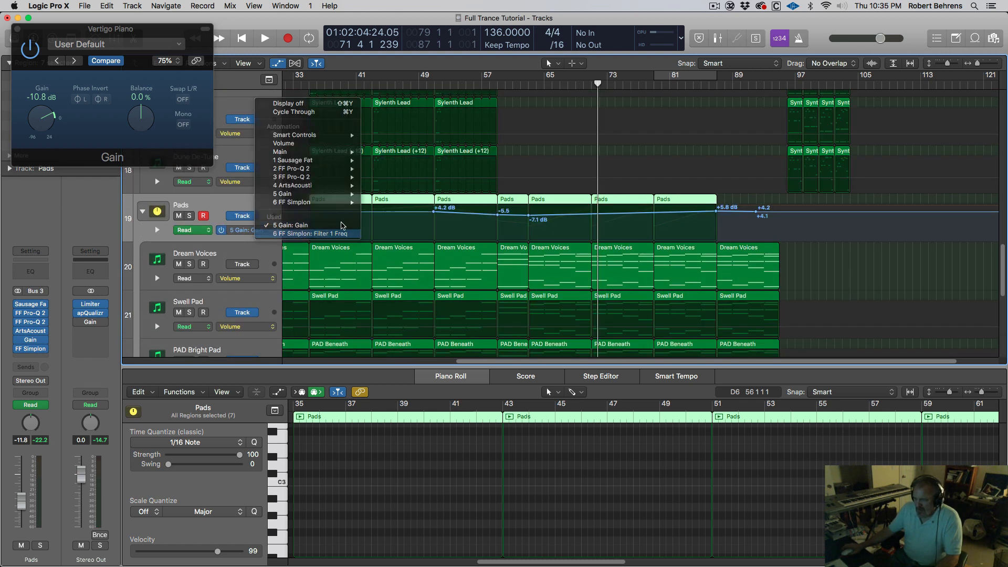
{"action": "left_click", "coordinate": [454, 228]}
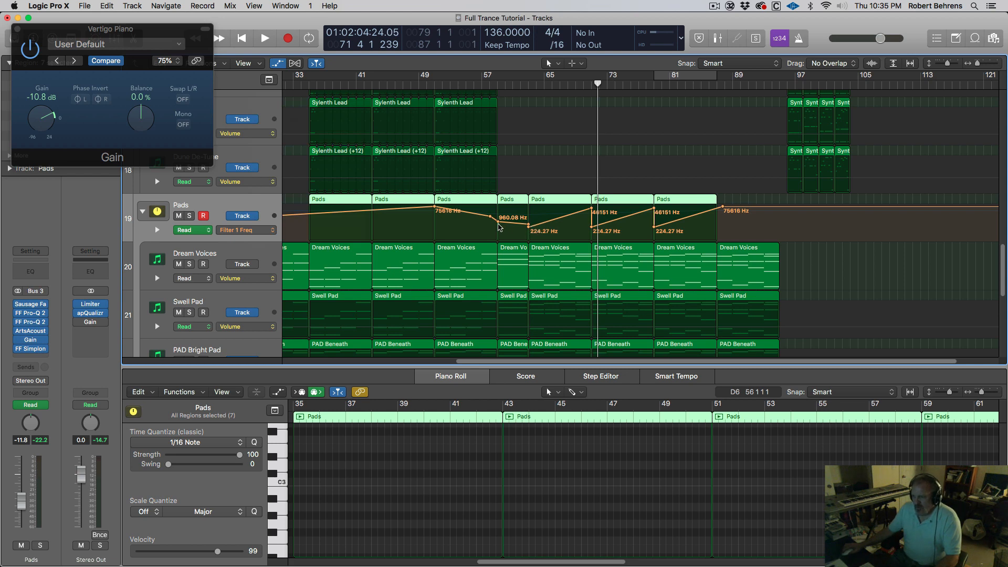
Step: Replace the Pads track's sawtooth Filter 1 Freq automation with one rise from bar 59 to about bar 87, aligning its low point with bar 59
{"action": "left_click_drag", "start_coordinate": [498, 220], "coordinate": [528, 222]}
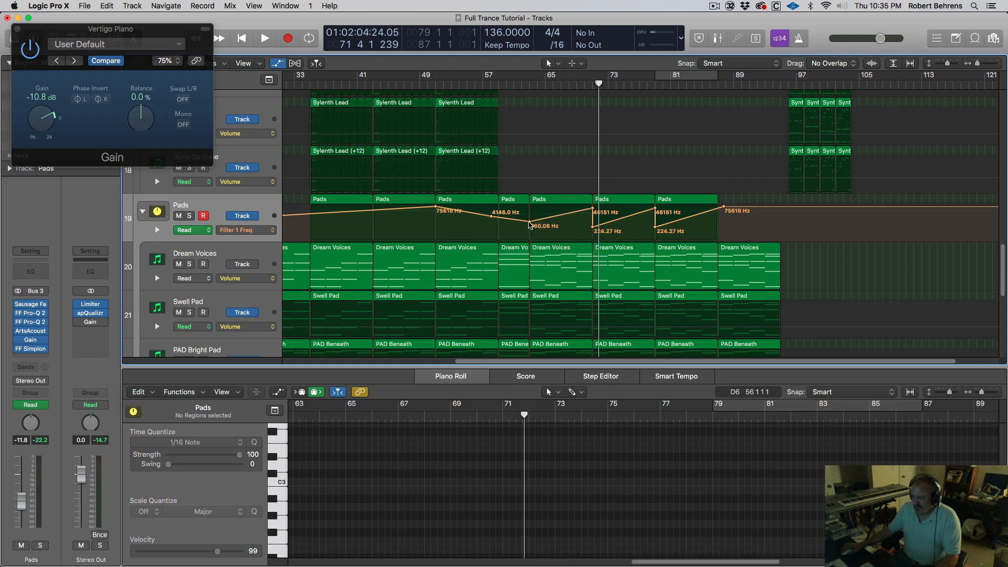
{"action": "left_click_drag", "start_coordinate": [530, 225], "coordinate": [719, 207]}
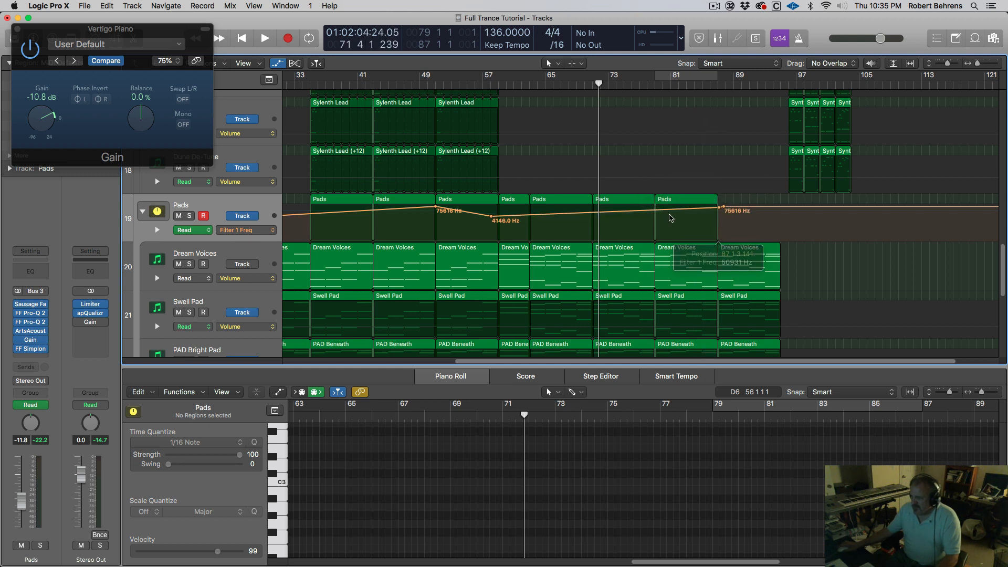
{"action": "left_click_drag", "start_coordinate": [493, 219], "coordinate": [501, 219]}
Step: Close the Gain plug-in and listen from bar 51 to about bar 62, checking the pads' filter sweep across the whole arrangement
{"action": "left_click", "coordinate": [435, 84]}
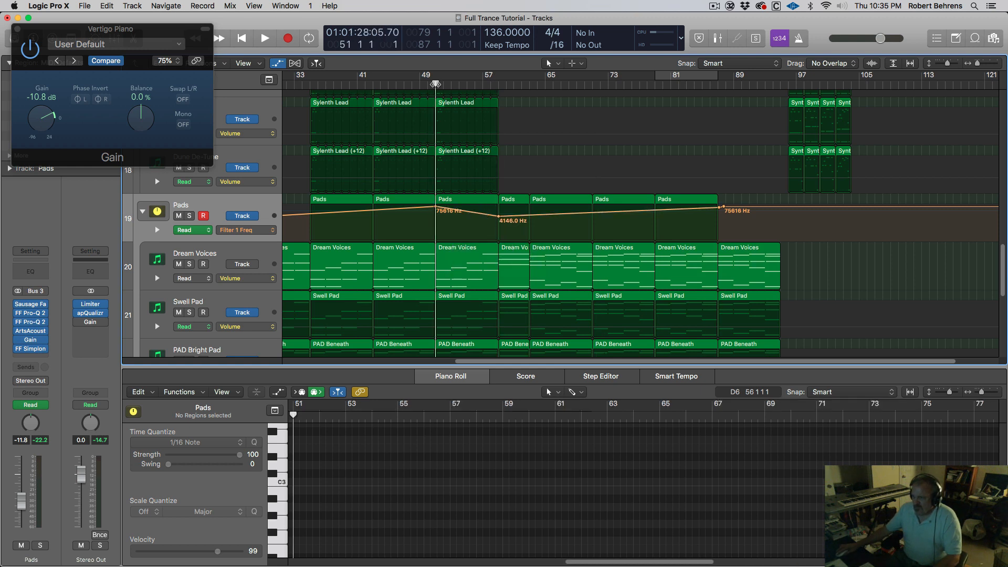
{"action": "left_click", "coordinate": [17, 30]}
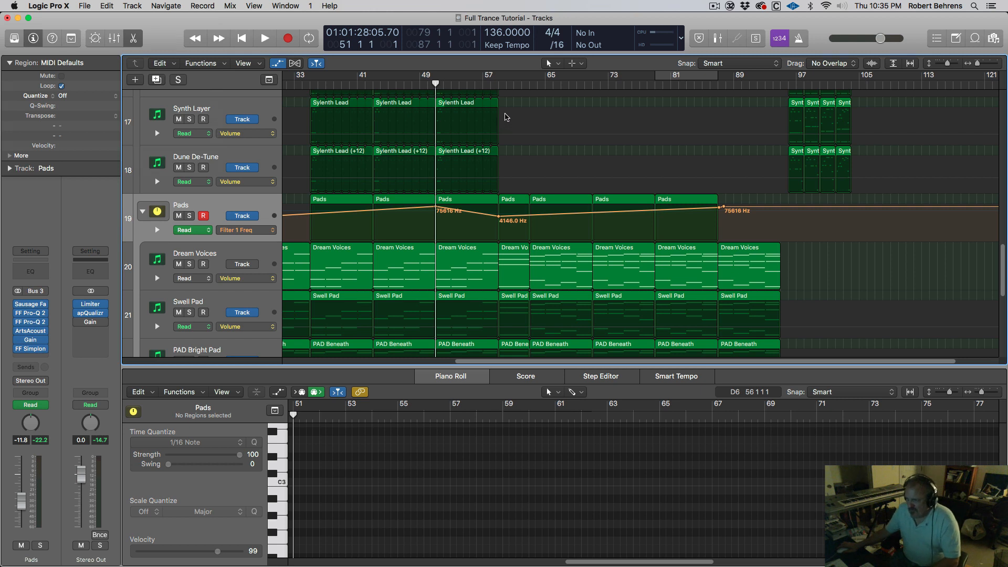
{"action": "key", "text": "space"}
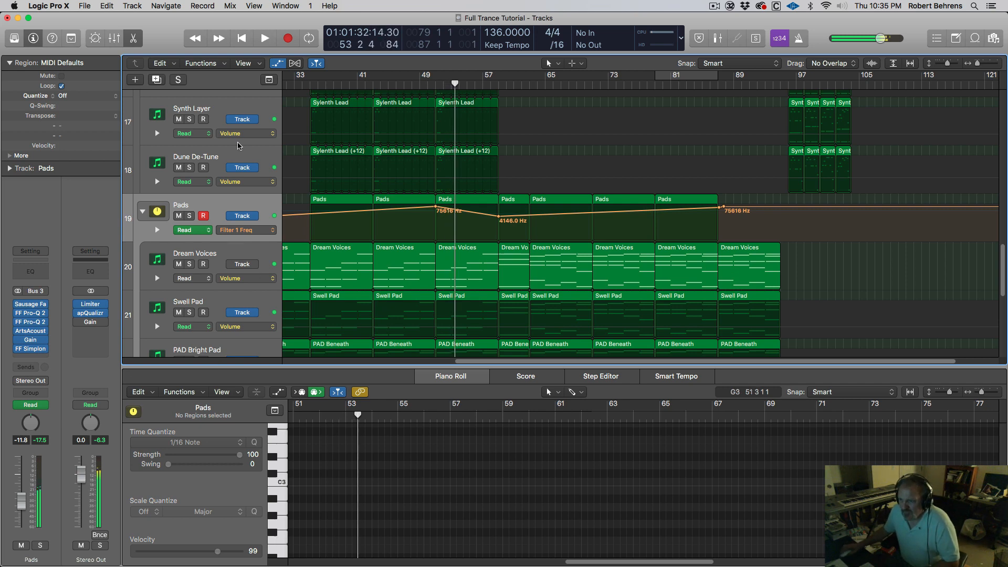
{"action": "left_click", "coordinate": [239, 156]}
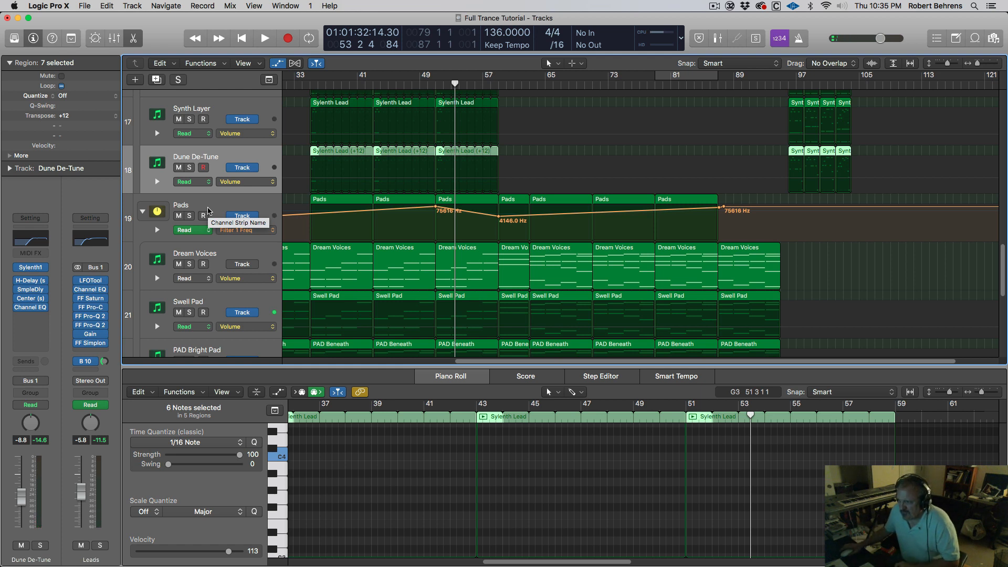
{"action": "key", "text": "space"}
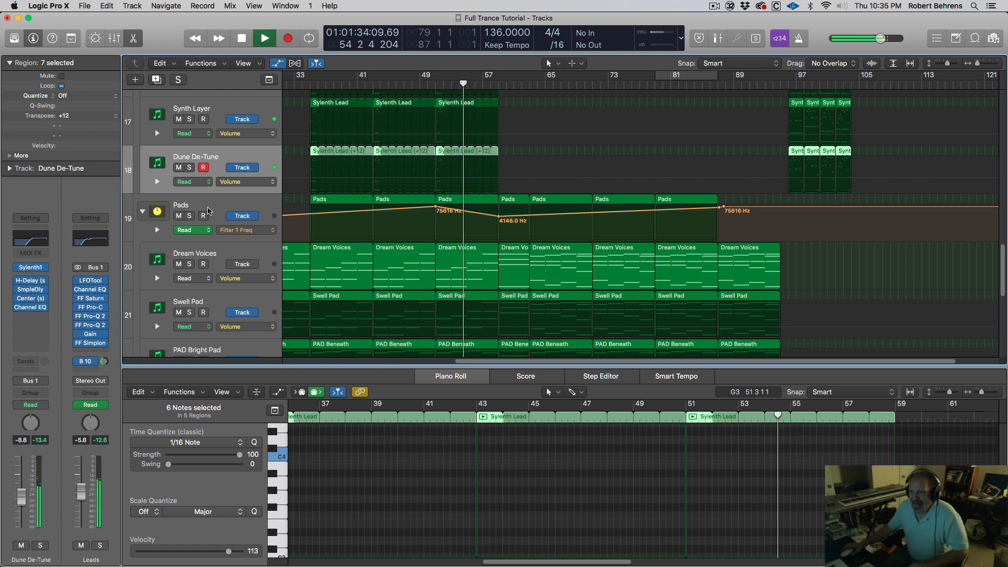
{"action": "key", "text": "e"}
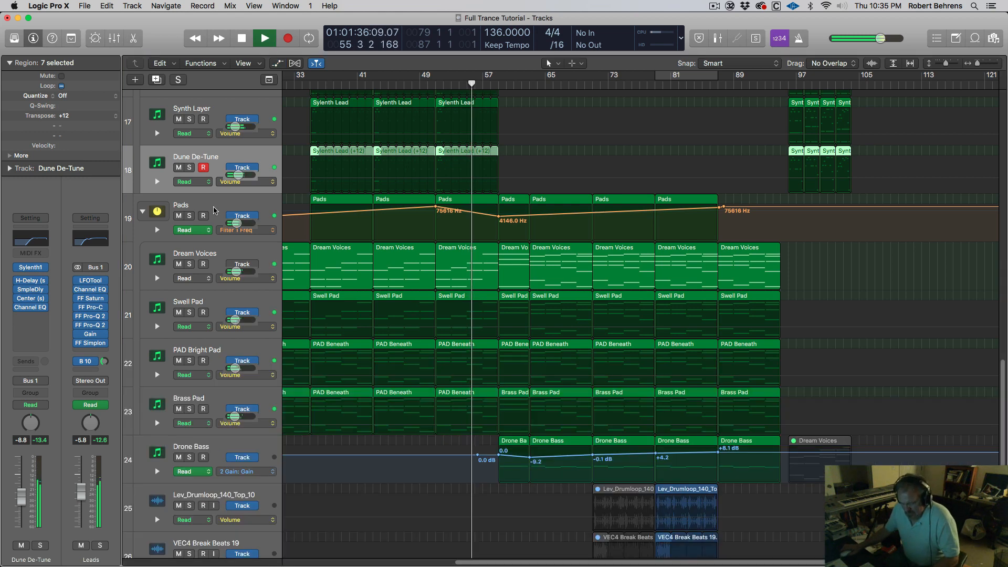
{"action": "key", "text": "a"}
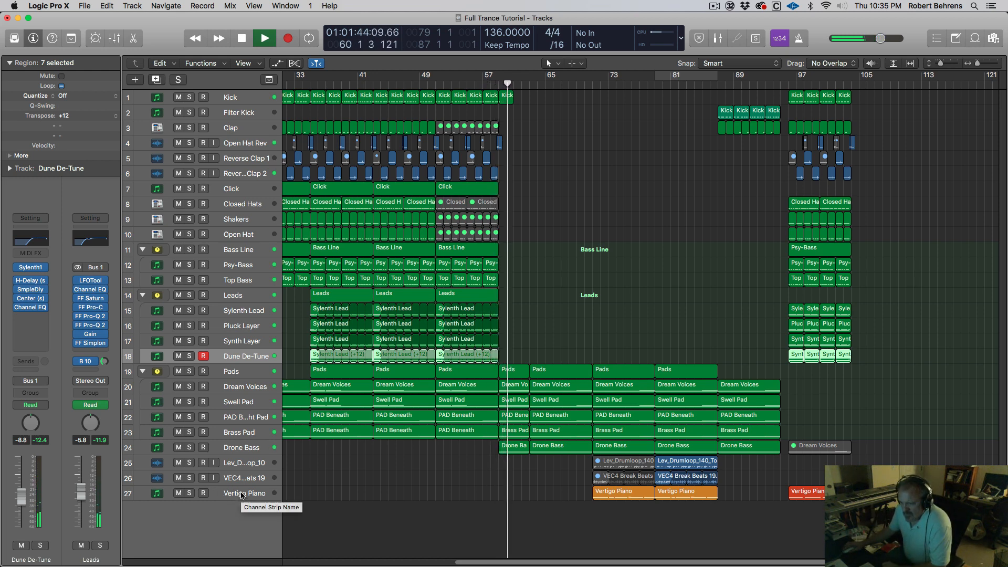
{"action": "left_click", "coordinate": [242, 495]}
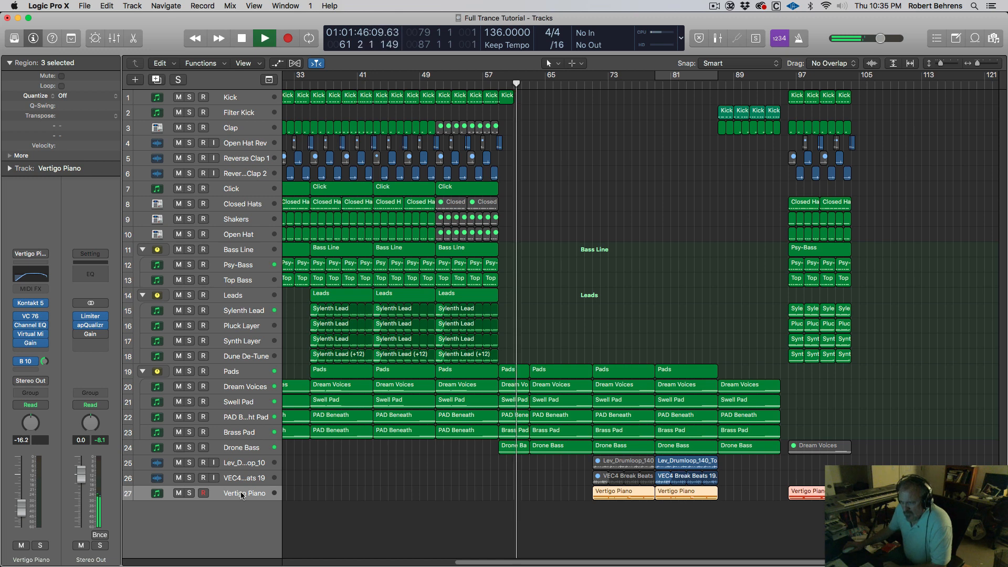
{"action": "key", "text": "space"}
Step: Lower the Pads track's Filter 1 Freq automation point at bar 59 to 967.53 Hz
{"action": "left_click", "coordinate": [246, 371]}
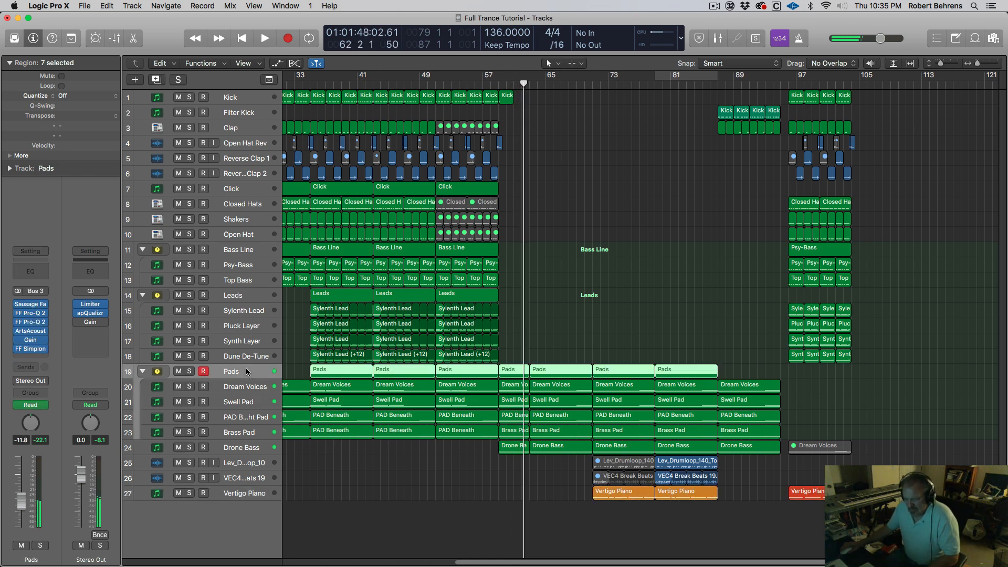
{"action": "key", "text": "a"}
{"action": "key", "text": "super+Down"}
{"action": "key", "text": "super+Down"}
{"action": "key", "text": "super+Down"}
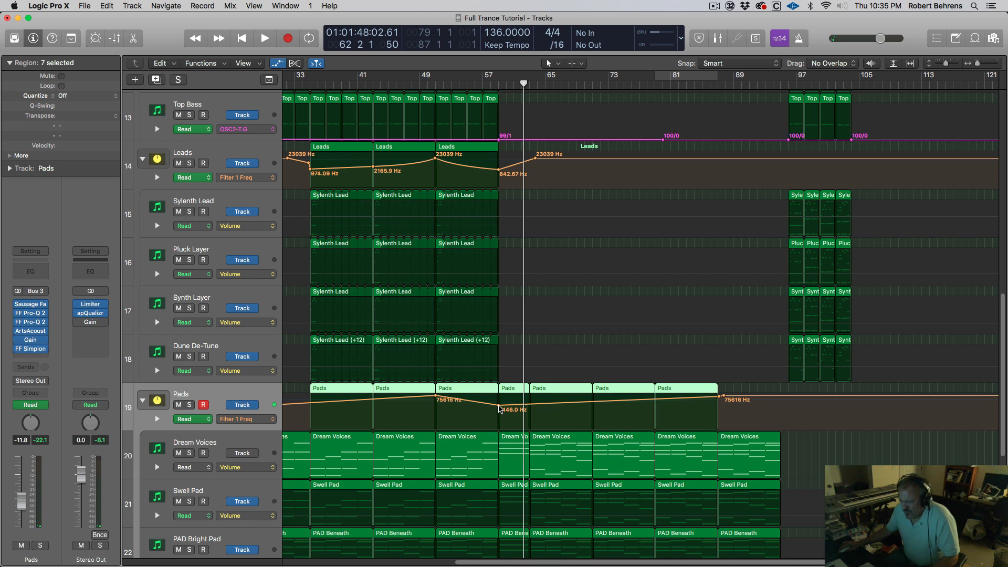
{"action": "left_click", "coordinate": [498, 406]}
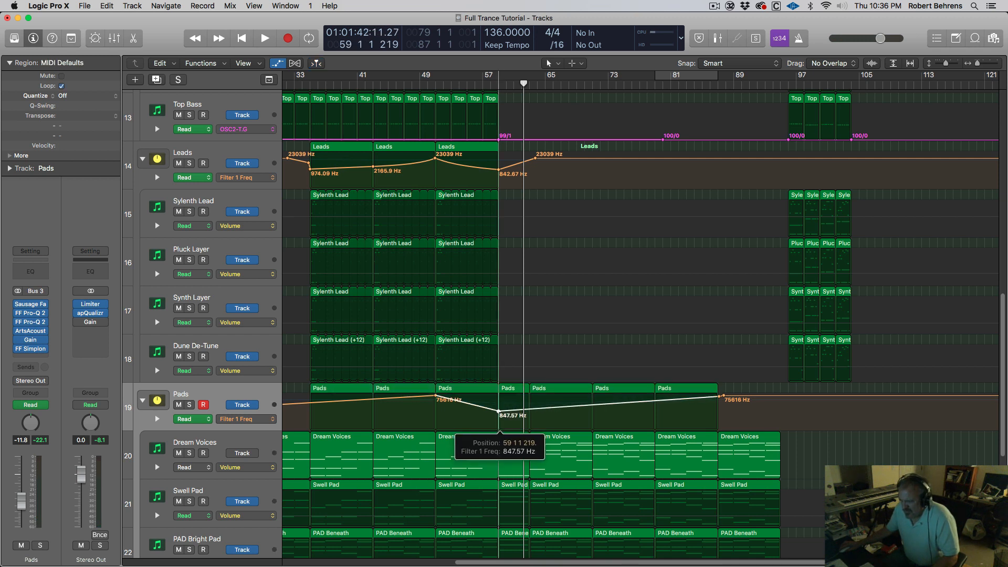
{"action": "left_click_drag", "start_coordinate": [499, 410], "coordinate": [498, 411]}
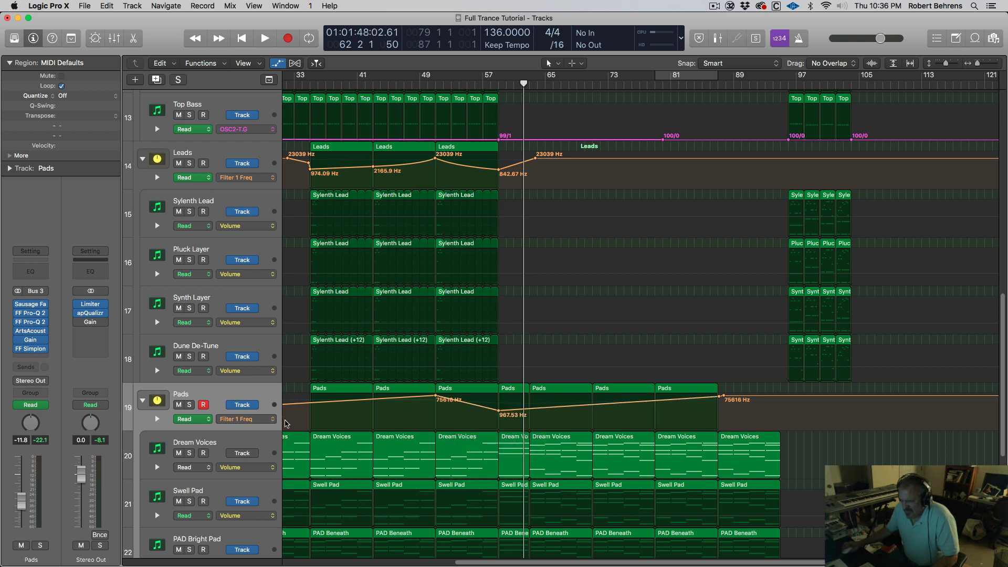
Step: Play from bar 51 and set the Top Bass track's automation lane to show Volume
{"action": "left_click", "coordinate": [433, 81]}
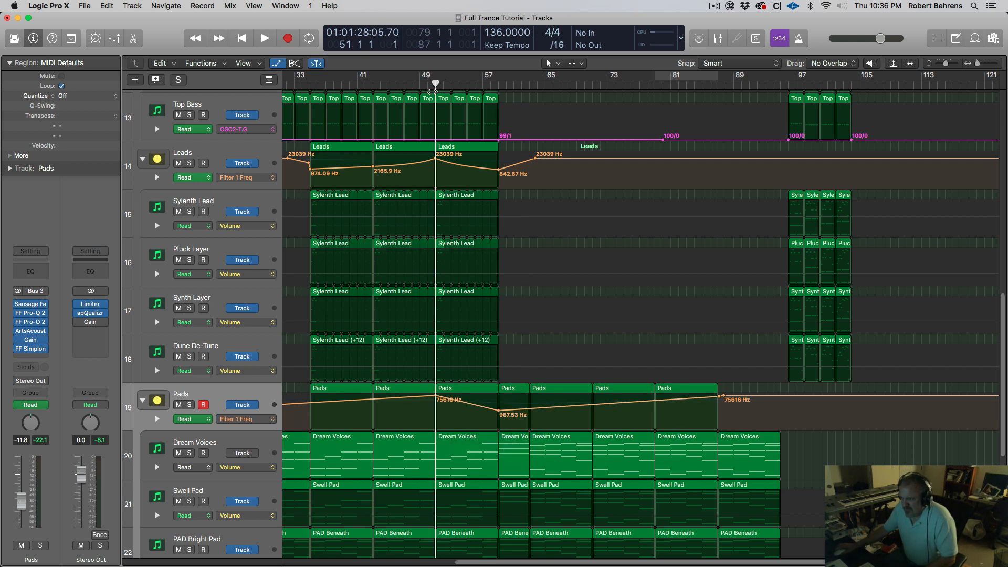
{"action": "key", "text": "space"}
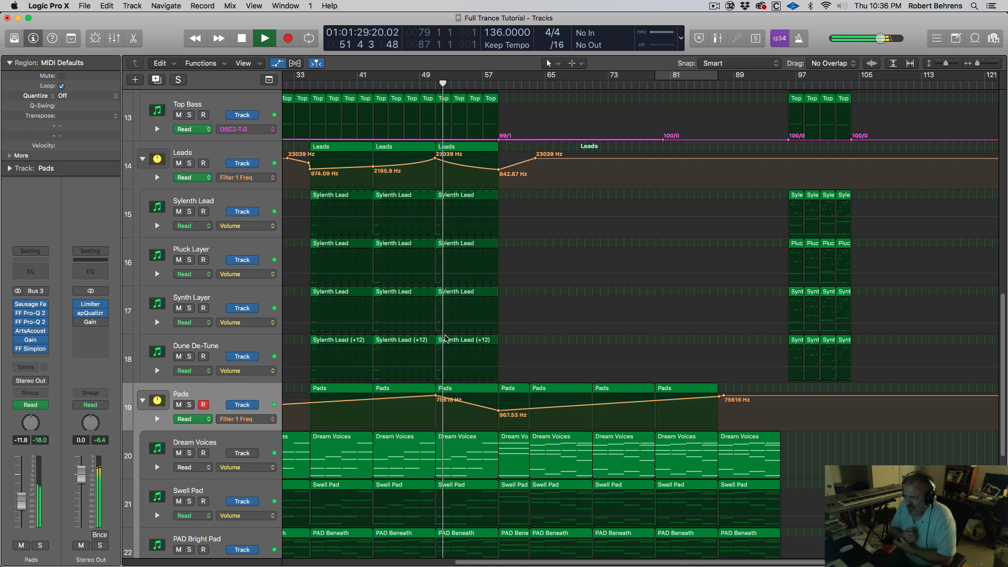
{"action": "left_click", "coordinate": [272, 130]}
{"action": "mouse_move", "coordinate": [289, 95]}
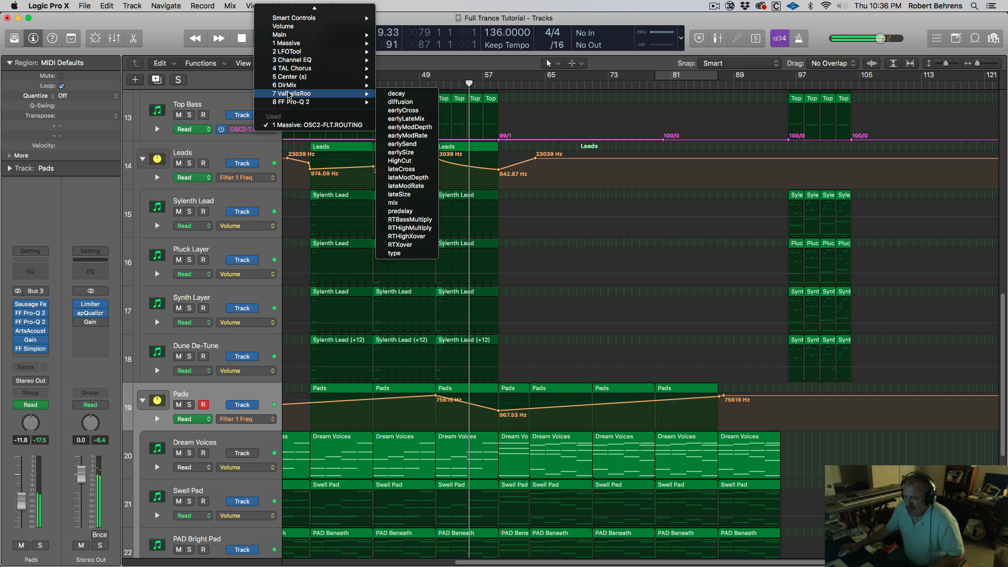
{"action": "left_click", "coordinate": [283, 26]}
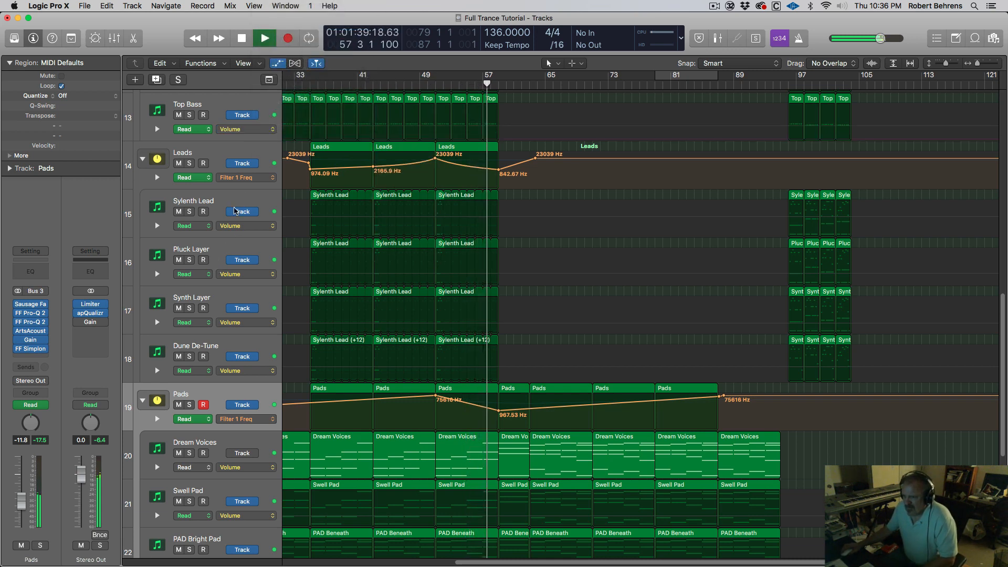
Step: Replay from bar 51 and bend the Pads filter automation between bars 51 and 59 into a downward-bowed curve with the Automation Curve tool
{"action": "left_click", "coordinate": [251, 245]}
{"action": "key", "text": "space"}
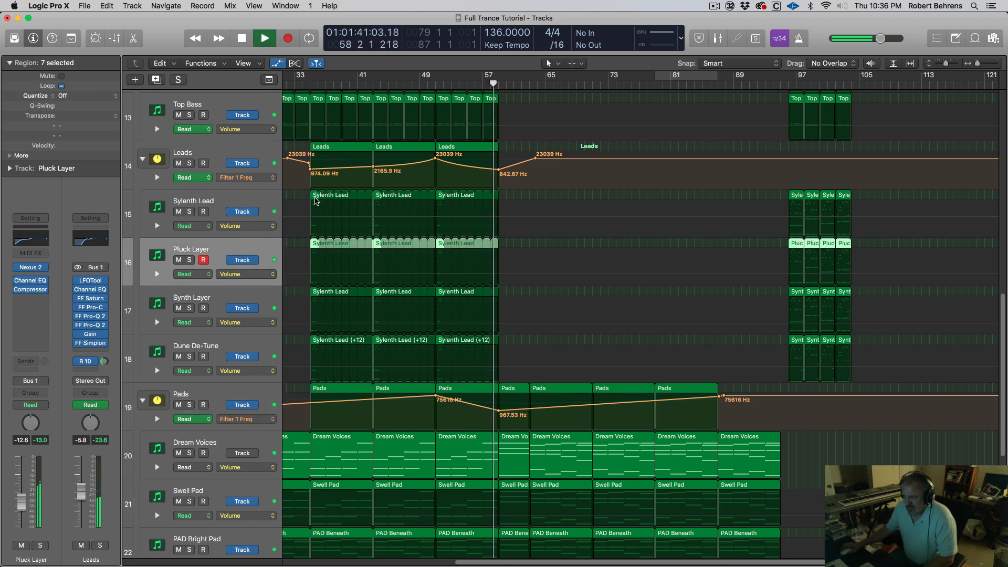
{"action": "left_click", "coordinate": [436, 84]}
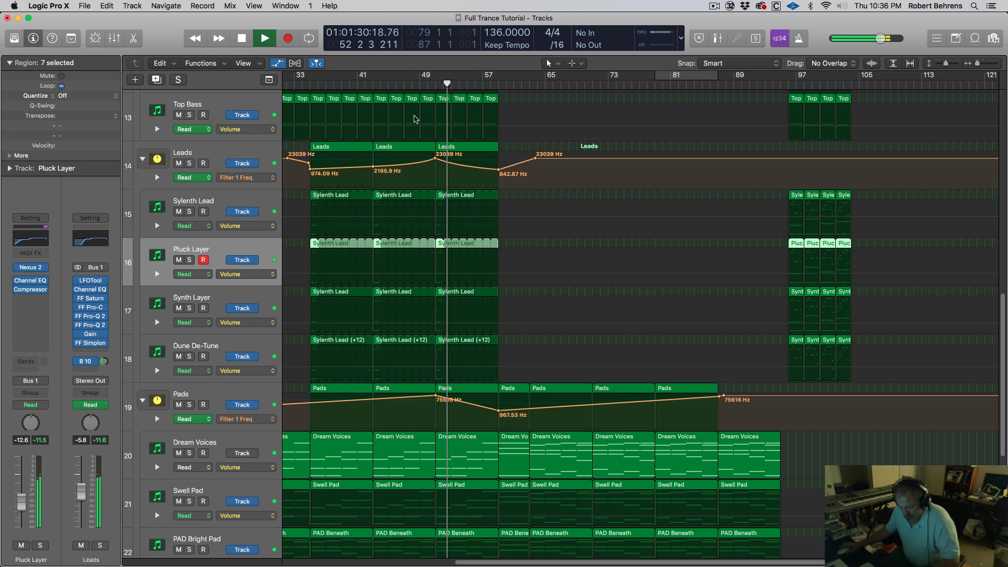
{"action": "key", "text": "t"}
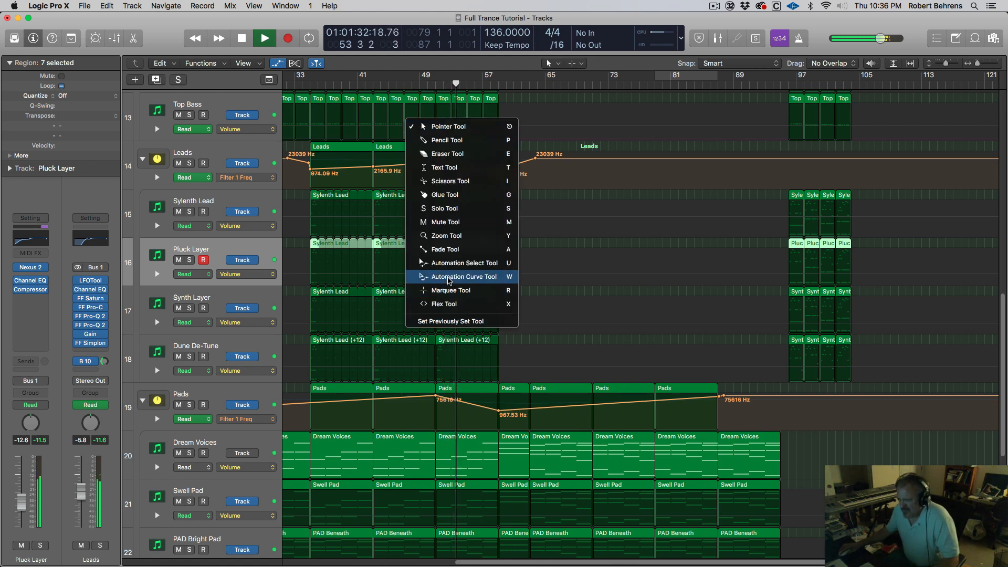
{"action": "left_click", "coordinate": [456, 277]}
{"action": "left_click_drag", "start_coordinate": [466, 404], "coordinate": [467, 409]}
Step: Listen to the breakdown from about bar 55 to bar 71 while reviewing the lead, pad and Drone Bass automation
{"action": "scroll", "coordinate": [465, 398], "scroll_direction": "down", "scroll_amount": 5}
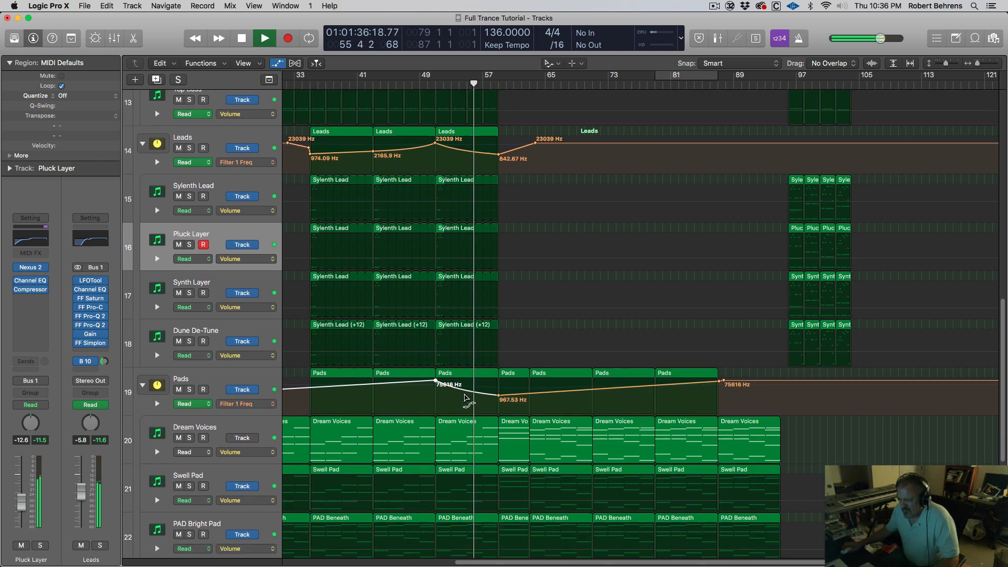
{"action": "scroll", "coordinate": [465, 398], "scroll_direction": "down", "scroll_amount": 2}
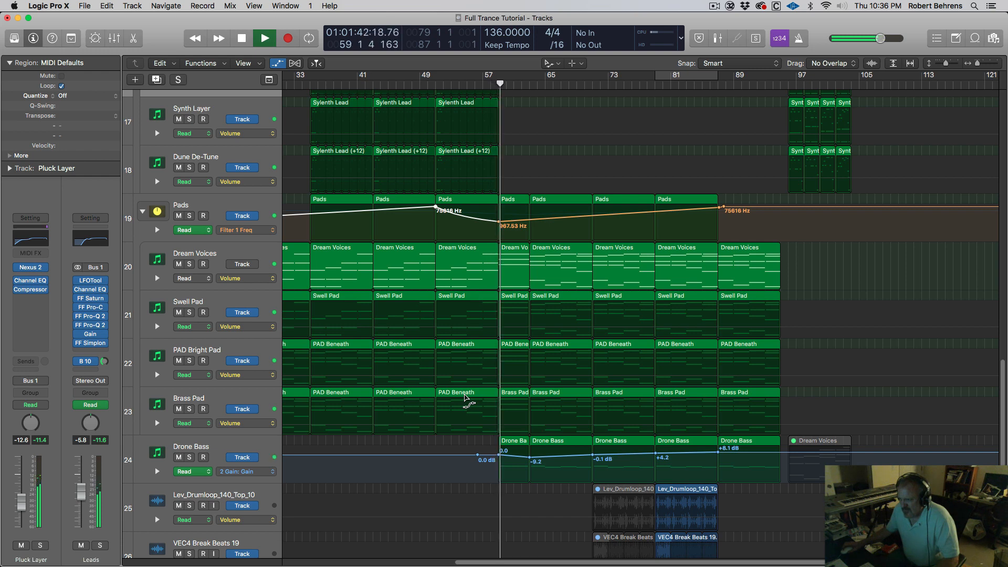
{"action": "scroll", "coordinate": [465, 398], "scroll_direction": "up", "scroll_amount": 8}
{"action": "scroll", "coordinate": [465, 398], "scroll_direction": "up", "scroll_amount": 3}
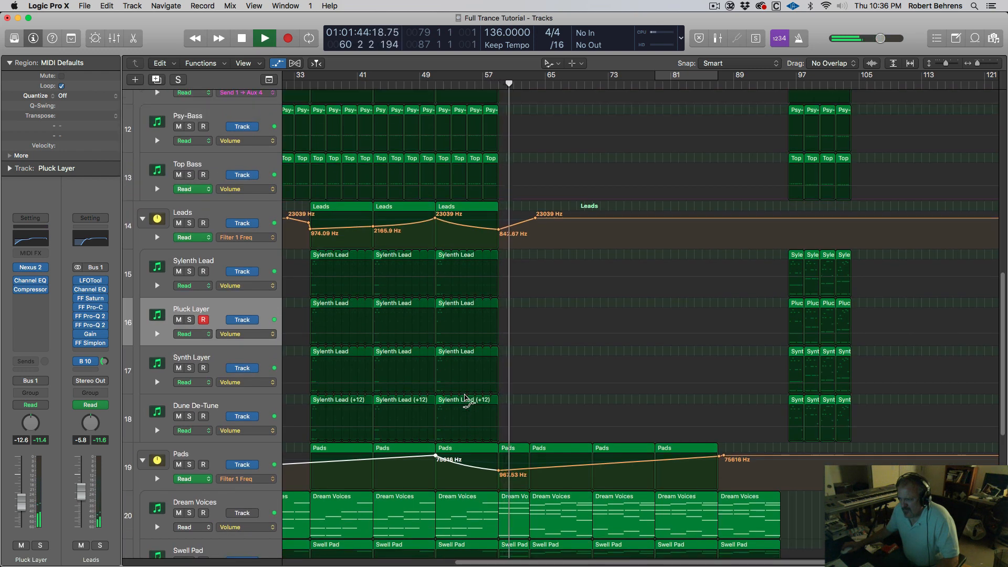
{"action": "scroll", "coordinate": [465, 398], "scroll_direction": "up", "scroll_amount": 1}
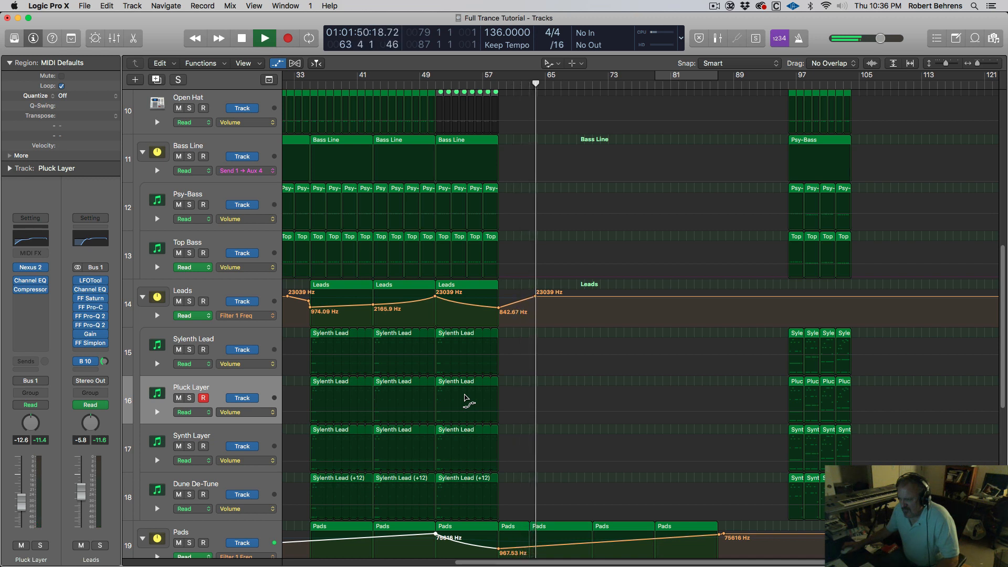
{"action": "scroll", "coordinate": [465, 399], "scroll_direction": "down", "scroll_amount": 10}
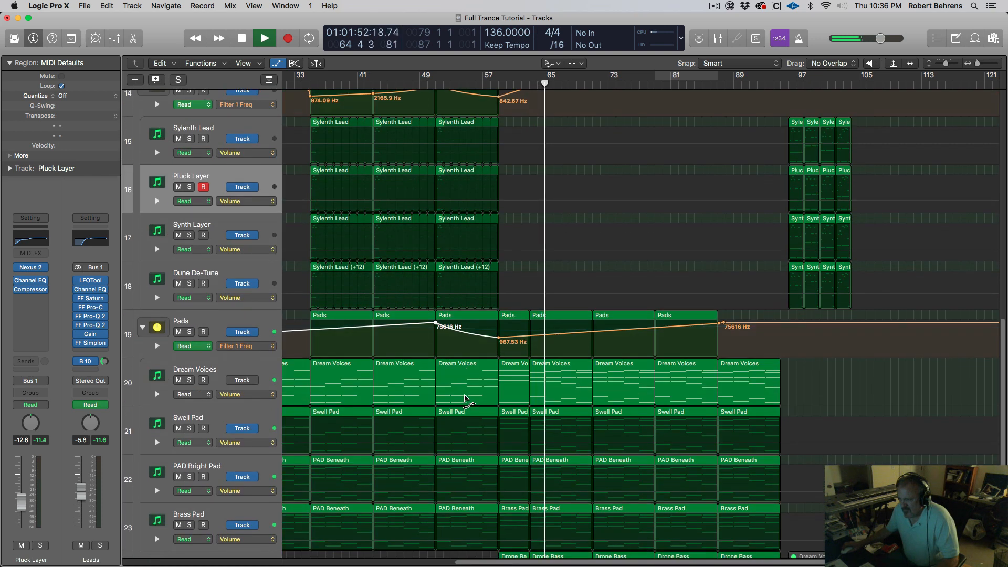
{"action": "scroll", "coordinate": [465, 399], "scroll_direction": "down", "scroll_amount": 2}
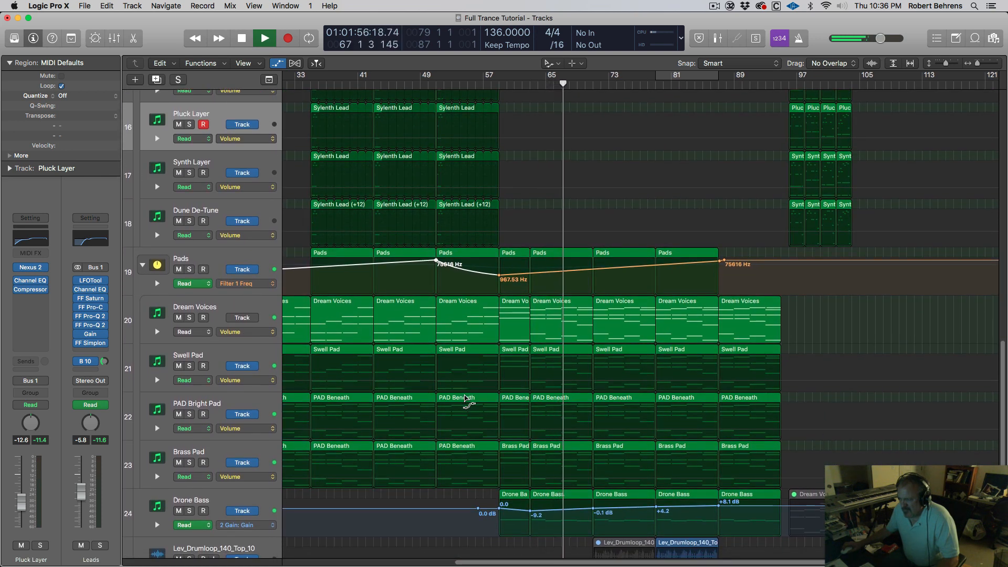
{"action": "scroll", "coordinate": [465, 399], "scroll_direction": "down", "scroll_amount": 1}
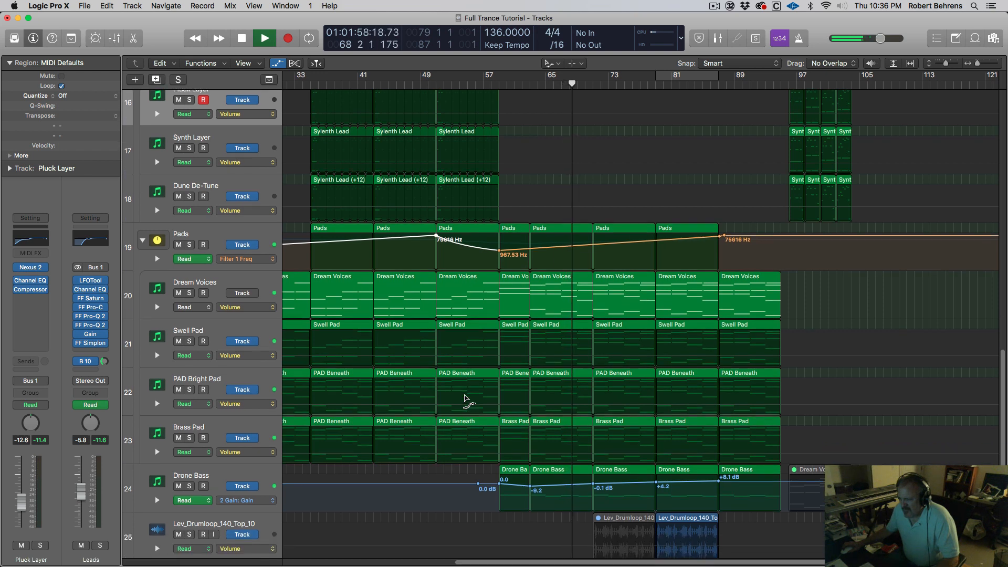
{"action": "scroll", "coordinate": [465, 399], "scroll_direction": "down", "scroll_amount": 4}
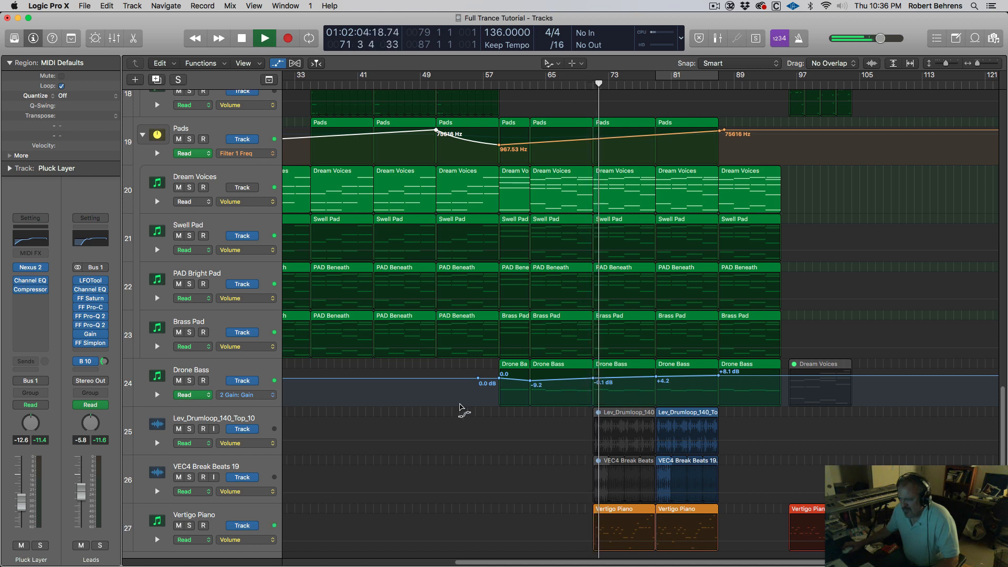
Step: Raise the Vertigo Piano track's Gain plug-in to -1.4 dB and increase its Bus 10 reverb send during playback
{"action": "left_click", "coordinate": [221, 531]}
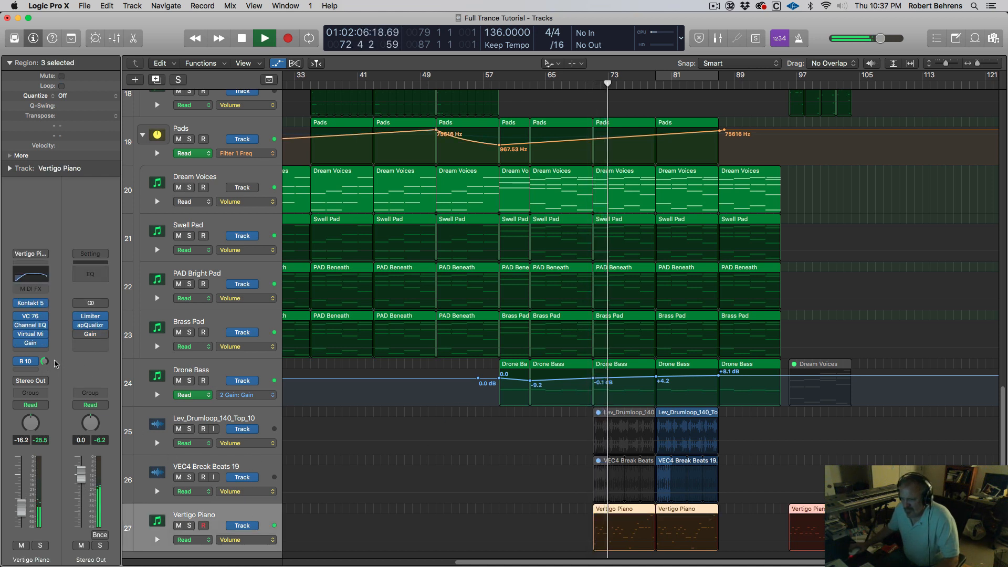
{"action": "left_click", "coordinate": [33, 344]}
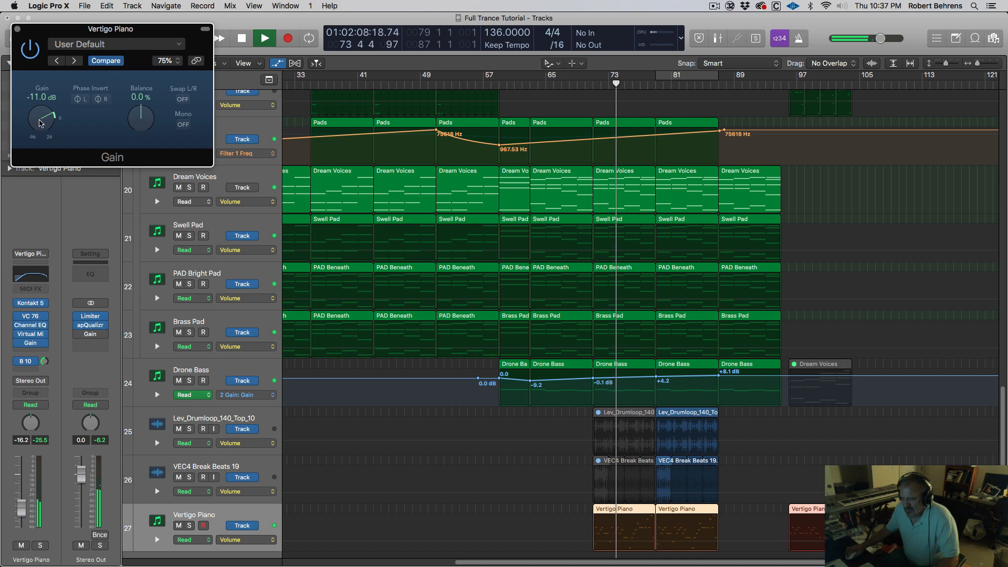
{"action": "left_click_drag", "start_coordinate": [42, 124], "coordinate": [43, 111]}
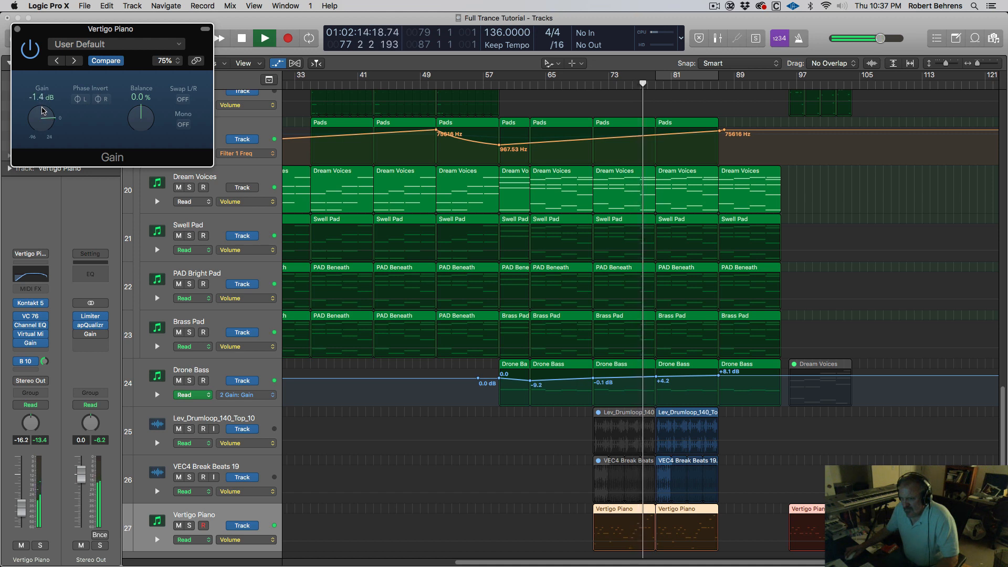
{"action": "left_click_drag", "start_coordinate": [45, 361], "coordinate": [45, 351]}
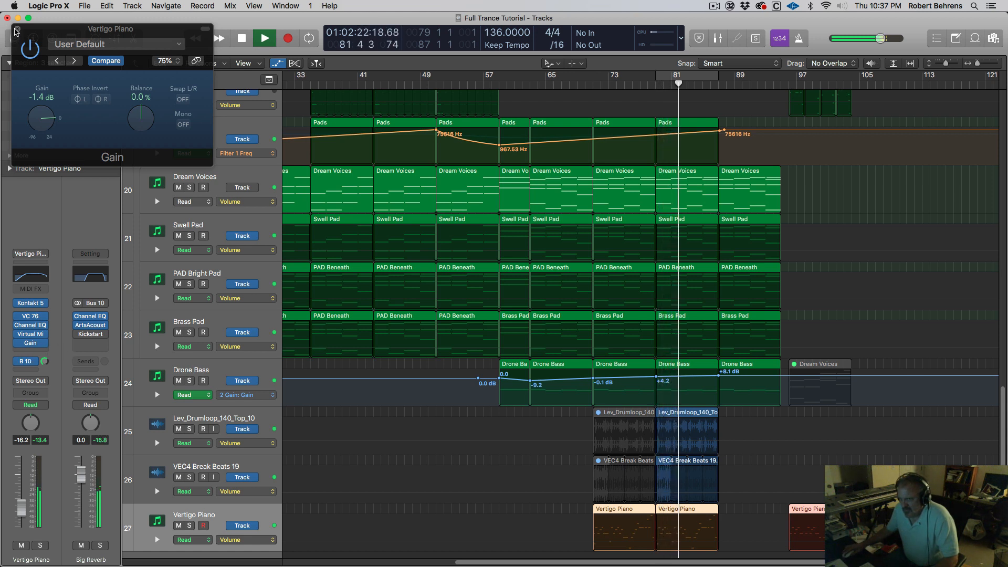
{"action": "left_click", "coordinate": [16, 30]}
{"action": "scroll", "coordinate": [444, 173], "scroll_direction": "up", "scroll_amount": 15}
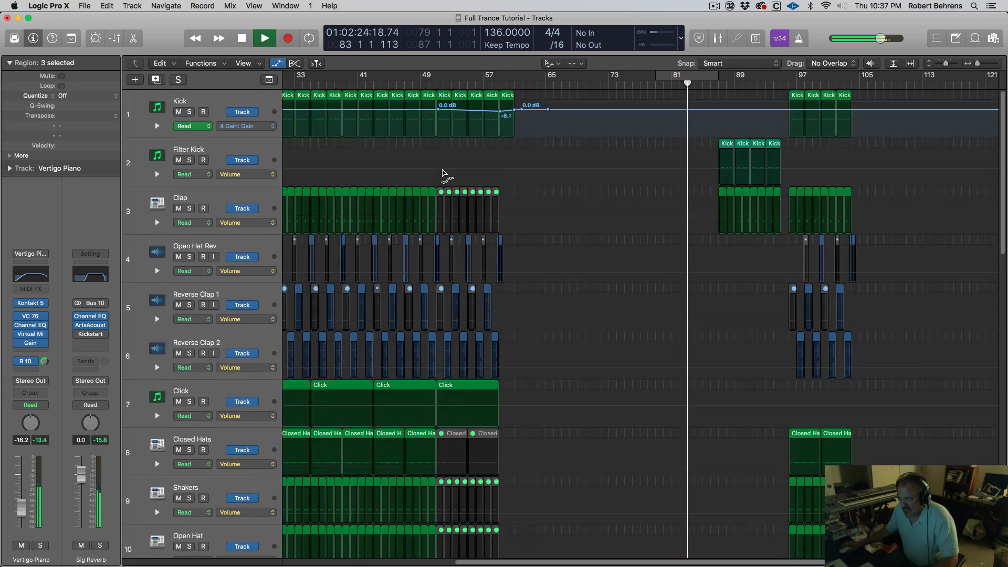
{"action": "scroll", "coordinate": [449, 178], "scroll_direction": "down", "scroll_amount": 5}
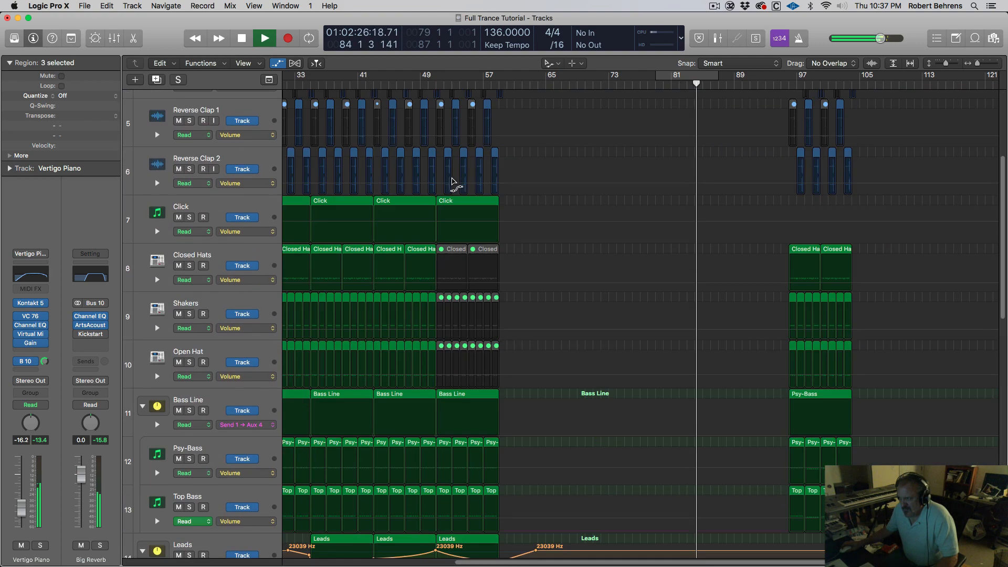
Step: Switch to the Pointer tool and copy the Vertigo Piano region starting at bar 79 to bar 87
{"action": "scroll", "coordinate": [452, 182], "scroll_direction": "down", "scroll_amount": 10}
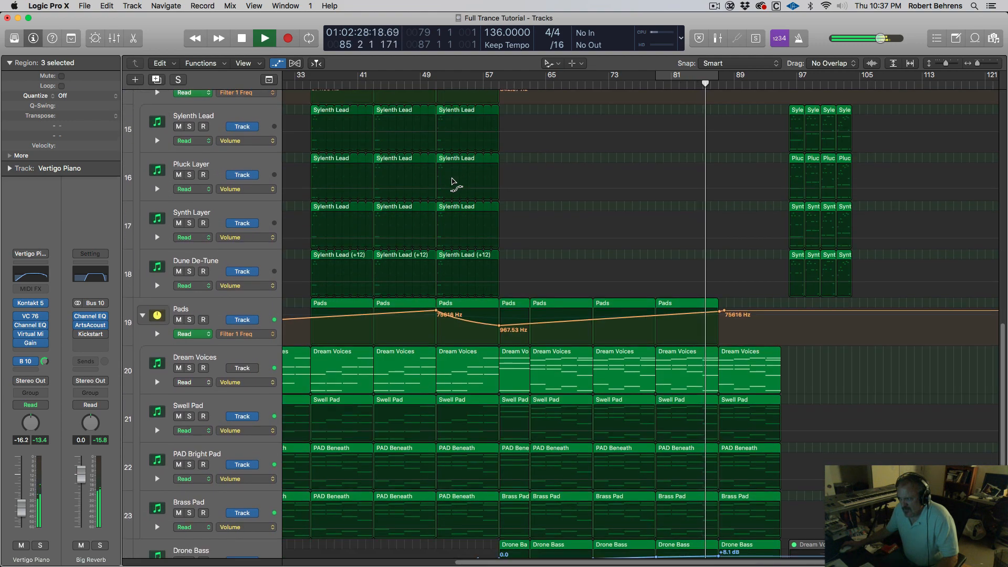
{"action": "scroll", "coordinate": [452, 182], "scroll_direction": "down", "scroll_amount": 3}
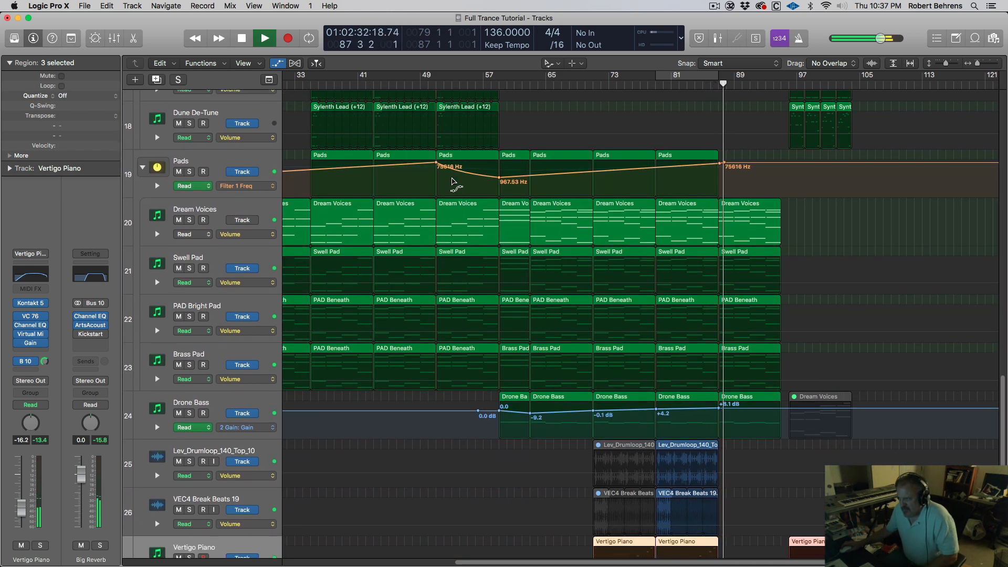
{"action": "scroll", "coordinate": [451, 182], "scroll_direction": "down", "scroll_amount": 1}
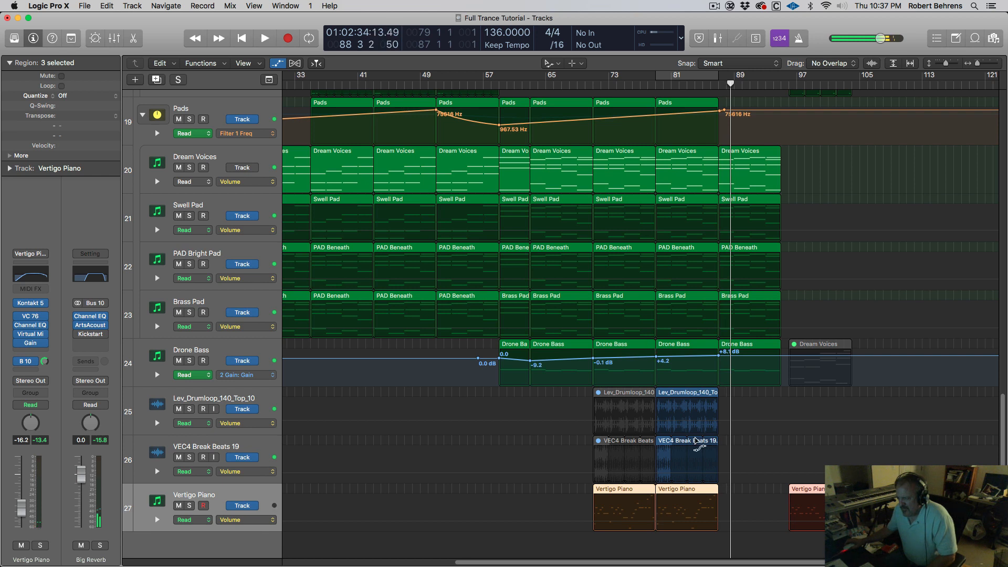
{"action": "key", "text": "t"}
{"action": "key", "text": "t"}
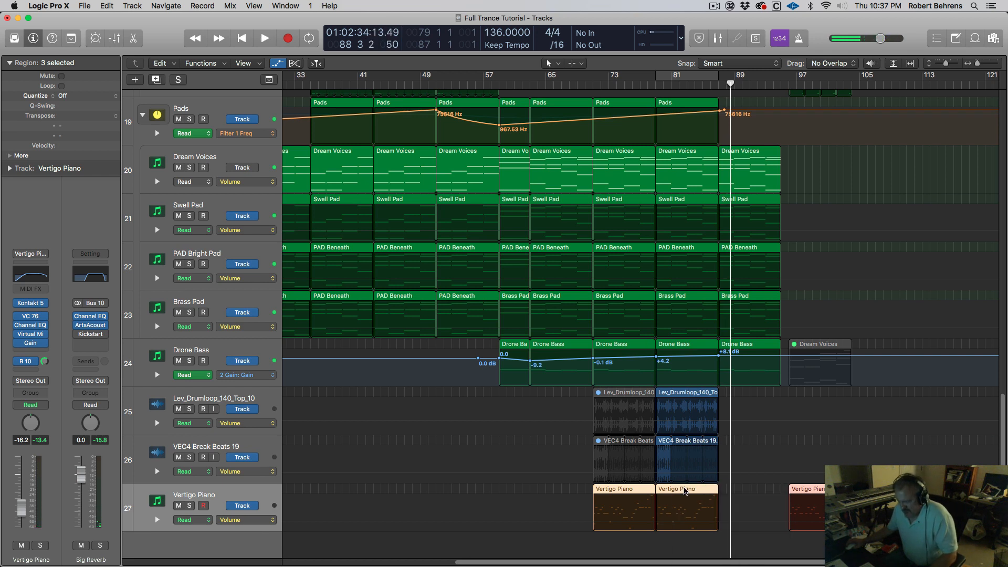
{"action": "left_click", "coordinate": [745, 486]}
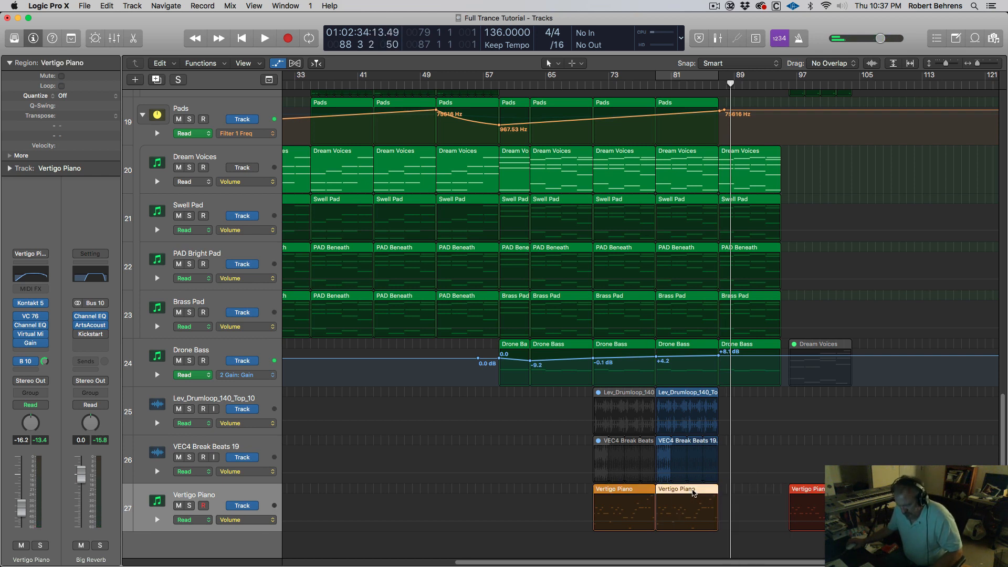
{"action": "left_click_drag", "start_coordinate": [717, 491], "coordinate": [779, 492]}
Step: Play from bar 86, and copy the active Lev_Drumloop and VEC4 Break Beats regions to bar 87
{"action": "left_click", "coordinate": [711, 86]}
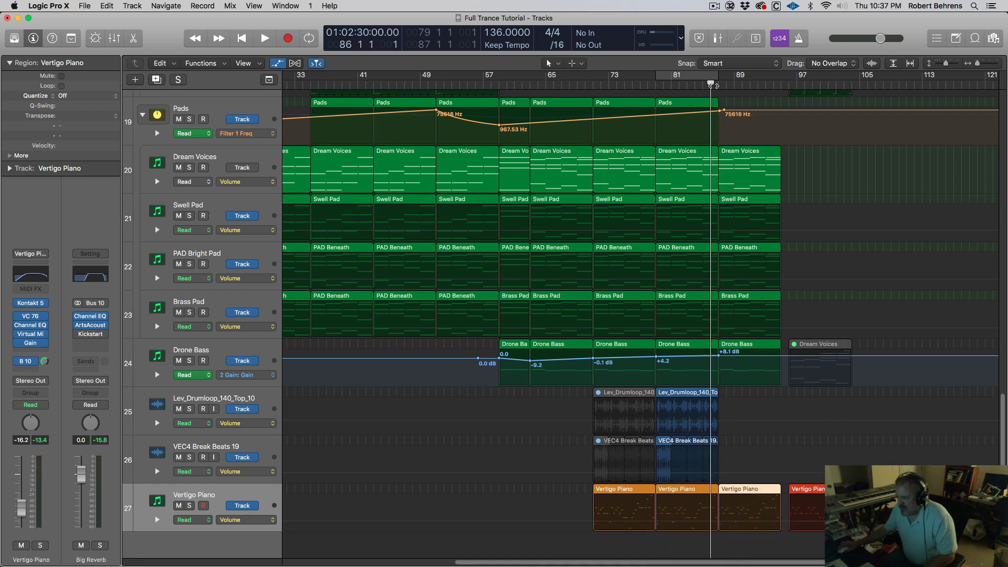
{"action": "key", "text": "space"}
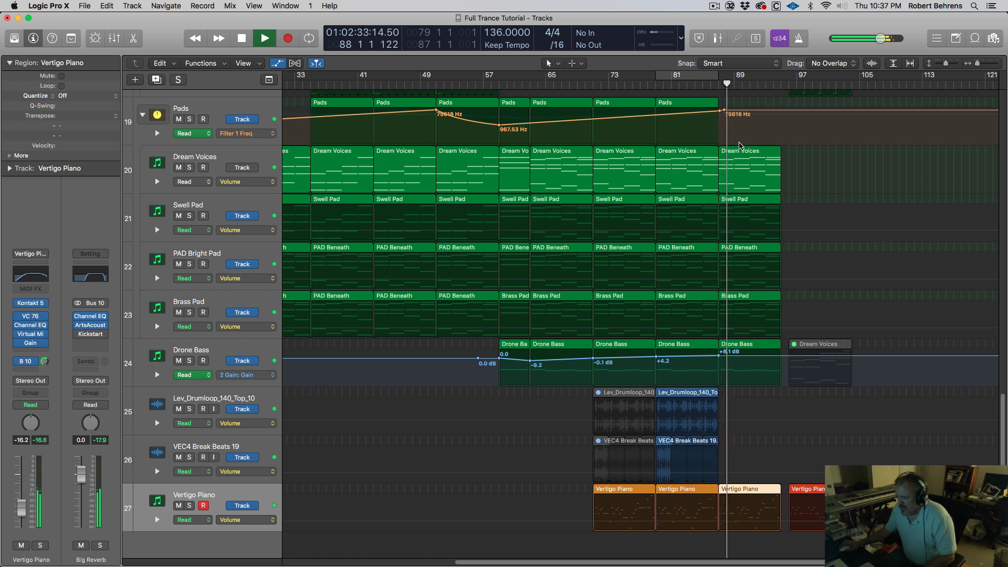
{"action": "key", "text": "space"}
{"action": "left_click", "coordinate": [664, 400]}
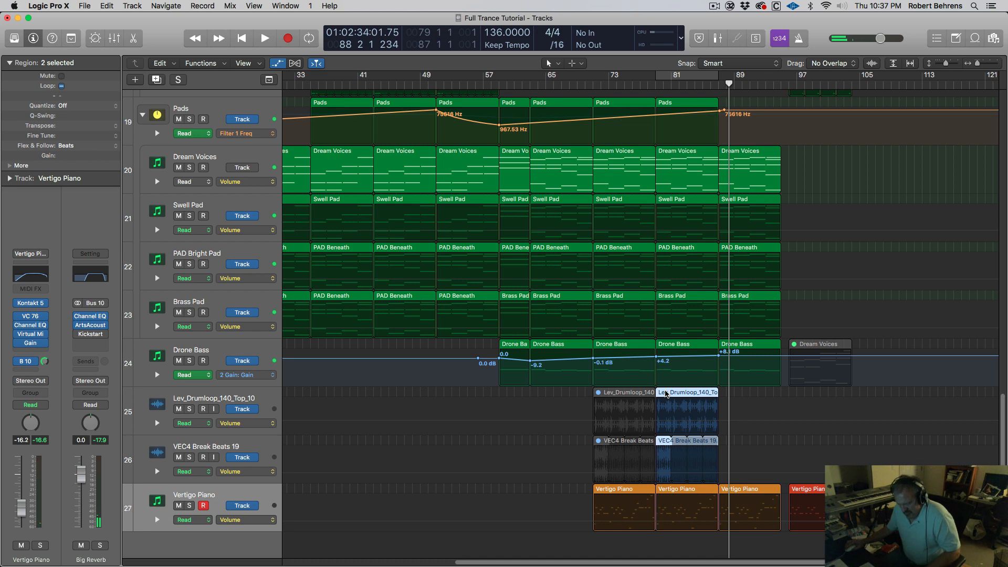
{"action": "left_click_drag", "start_coordinate": [665, 393], "coordinate": [728, 394]}
Step: Fit all tracks in view and listen to the breakdown from about bar 69 to bar 96
{"action": "scroll", "coordinate": [633, 128], "scroll_direction": "up", "scroll_amount": 15}
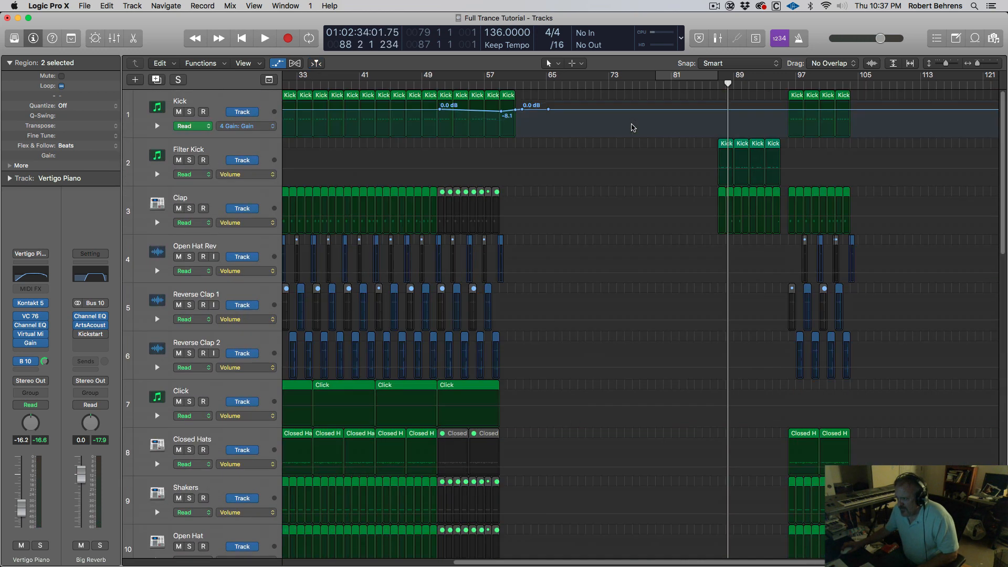
{"action": "scroll", "coordinate": [635, 127], "scroll_direction": "down", "scroll_amount": 4}
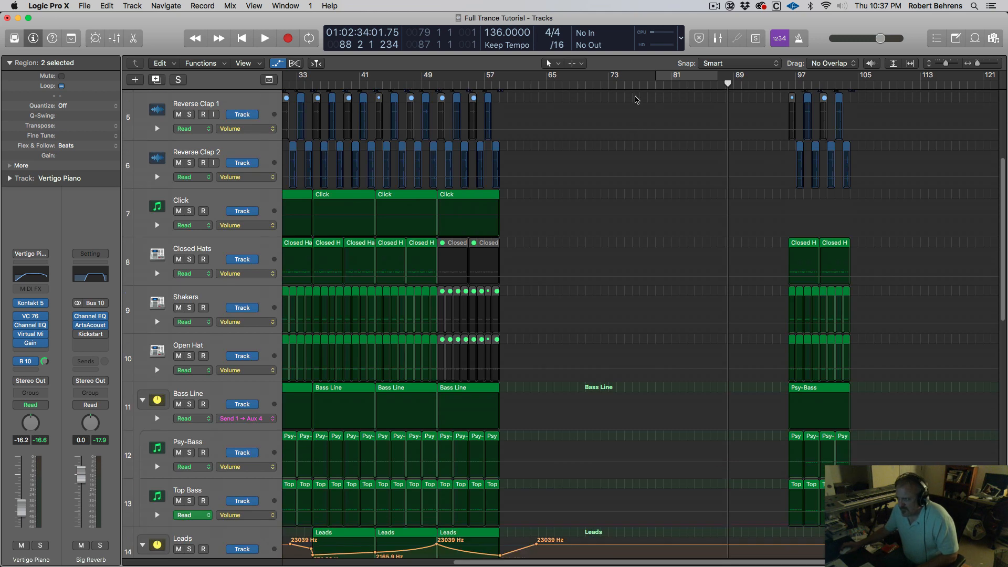
{"action": "key", "text": "super+Left"}
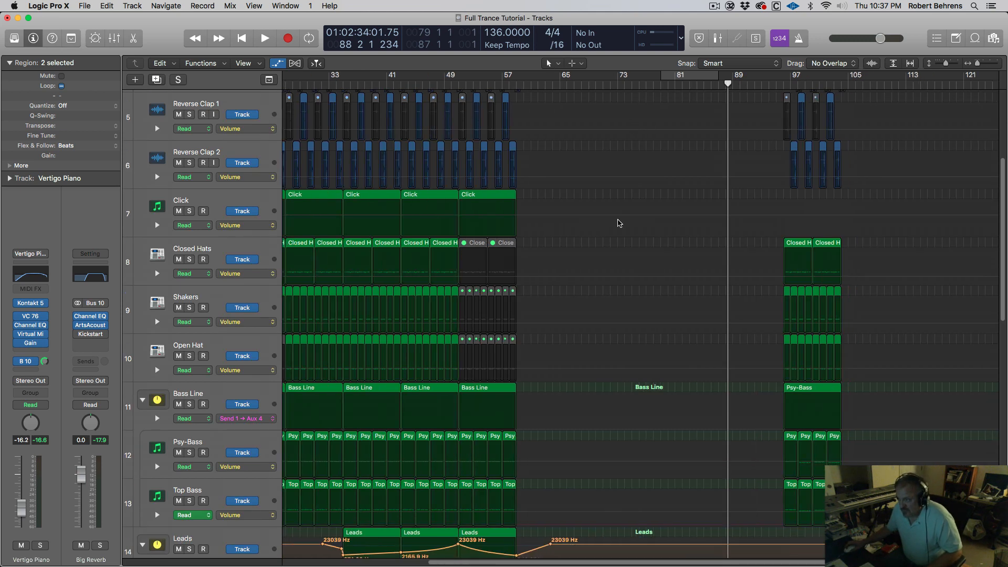
{"action": "scroll", "coordinate": [619, 220], "scroll_direction": "down", "scroll_amount": 10}
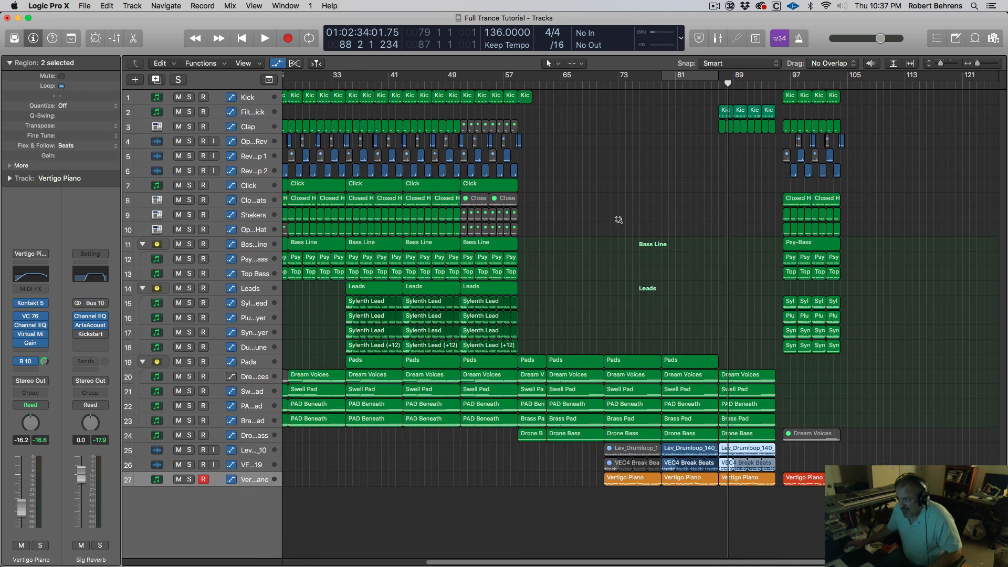
{"action": "left_click", "coordinate": [709, 86]}
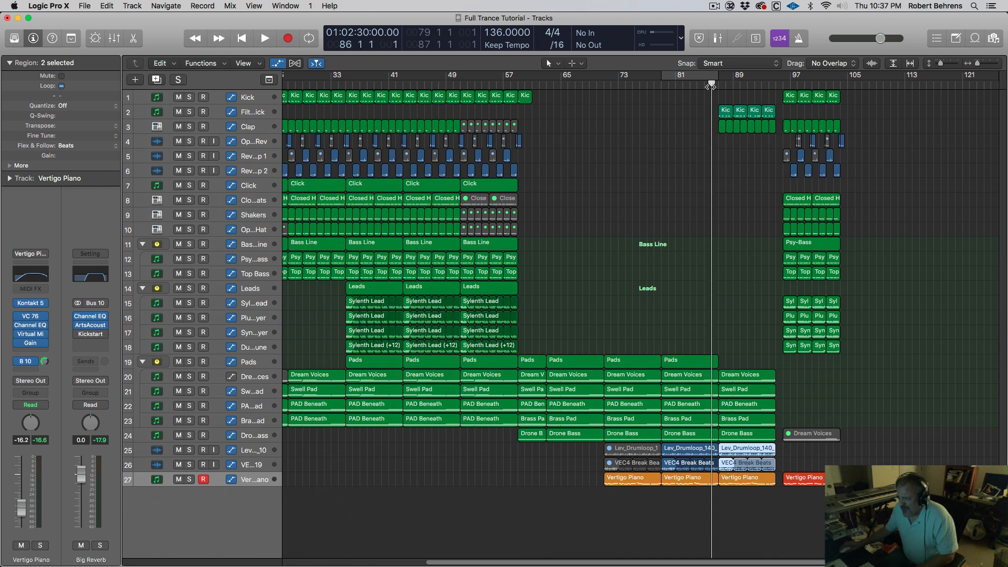
{"action": "left_click", "coordinate": [588, 84]}
{"action": "key", "text": "space"}
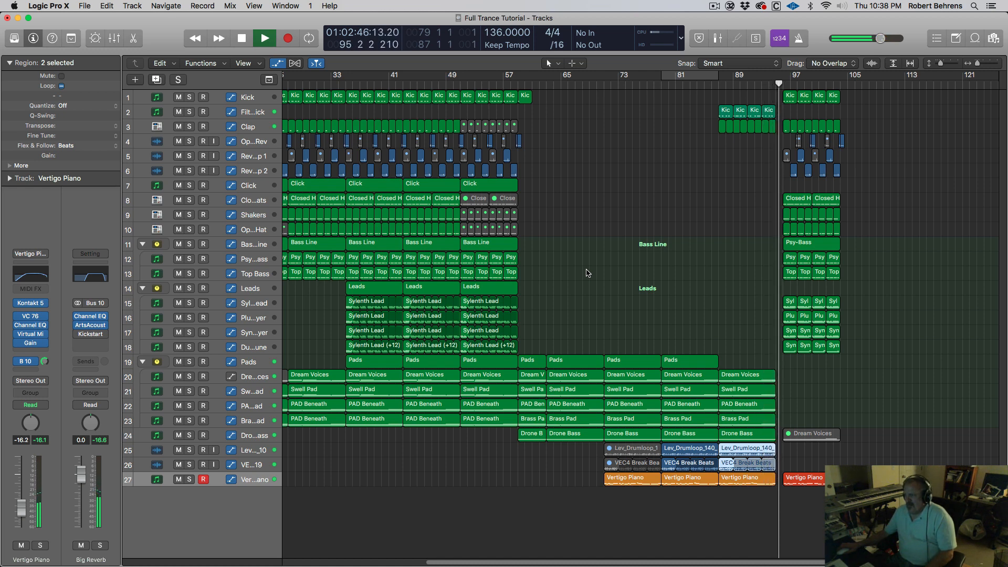
{"action": "key", "text": "space"}
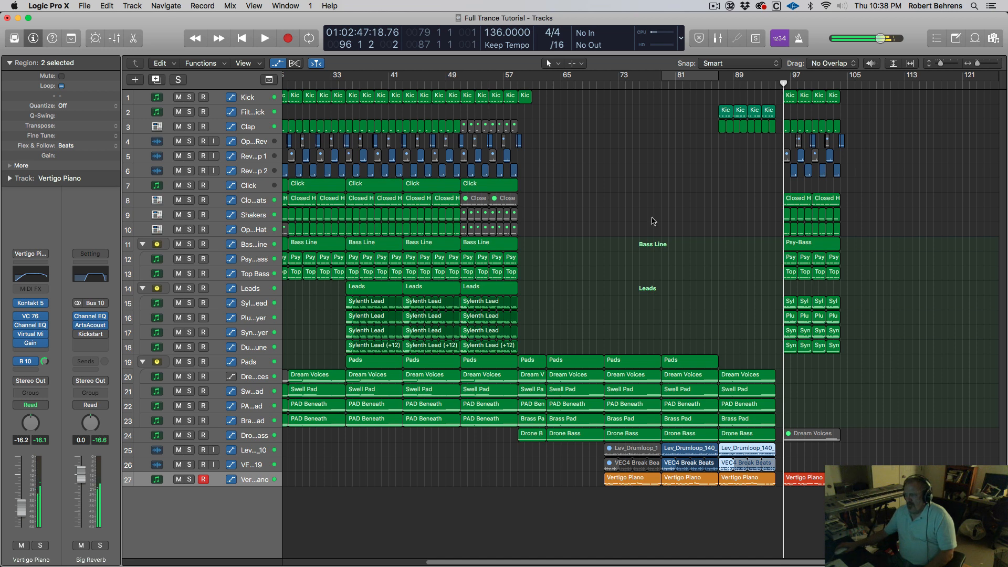
Step: Solo the Leads track and play it from bar 51 to about bar 57 with automation shown again
{"action": "scroll", "coordinate": [653, 220], "scroll_direction": "left", "scroll_amount": 5}
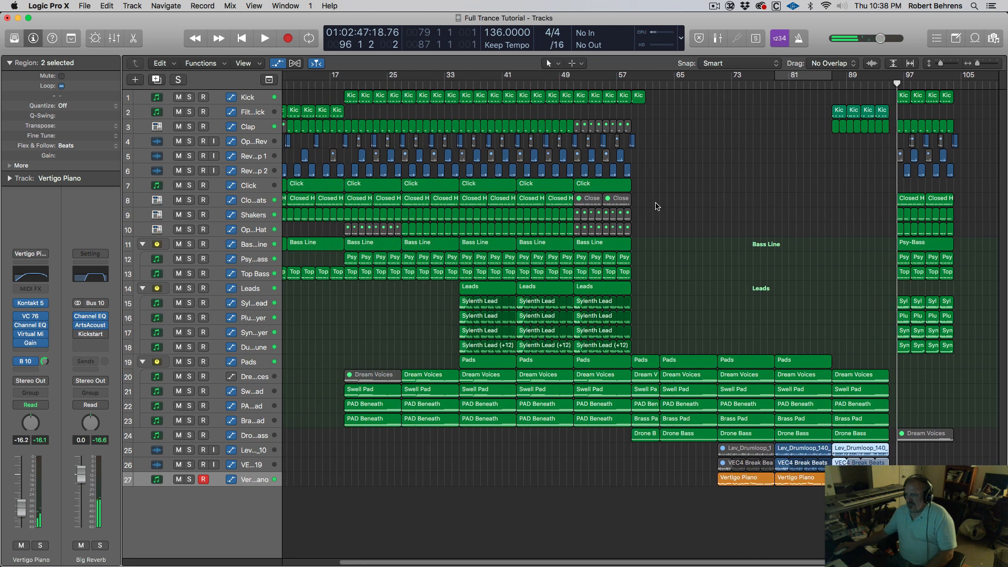
{"action": "scroll", "coordinate": [655, 207], "scroll_direction": "left", "scroll_amount": 1}
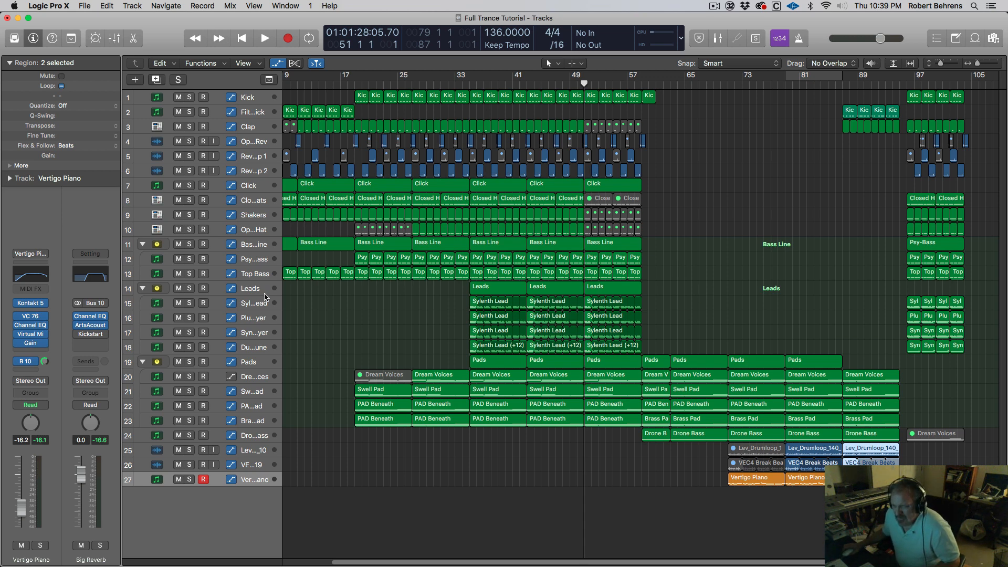
{"action": "key", "text": "a"}
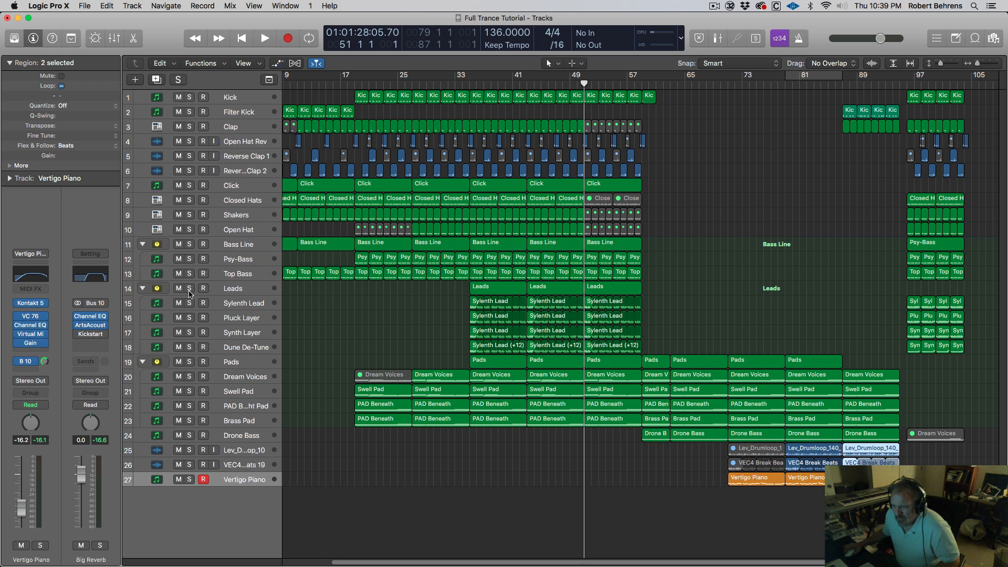
{"action": "left_click", "coordinate": [189, 289]}
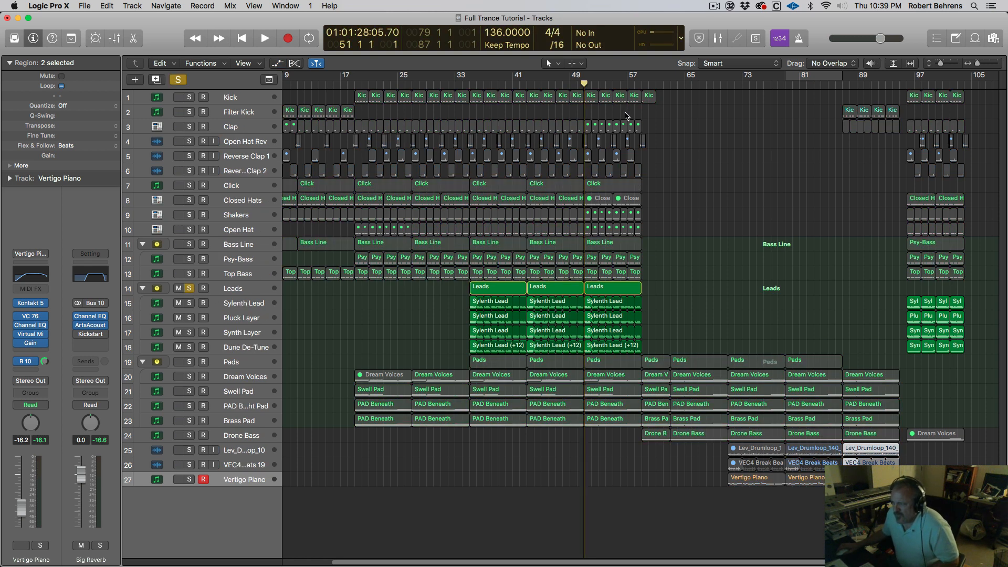
{"action": "key", "text": "space"}
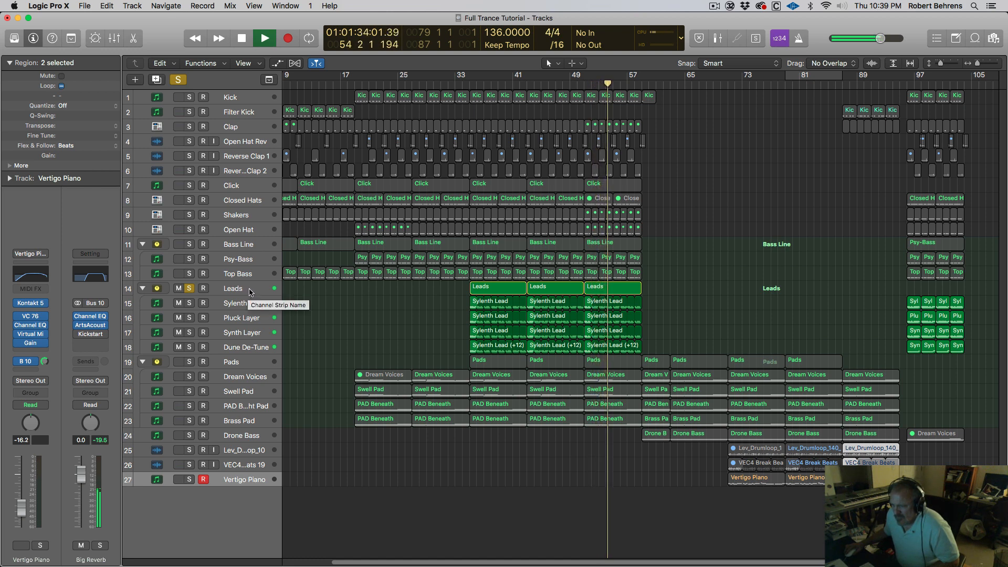
{"action": "key", "text": "a"}
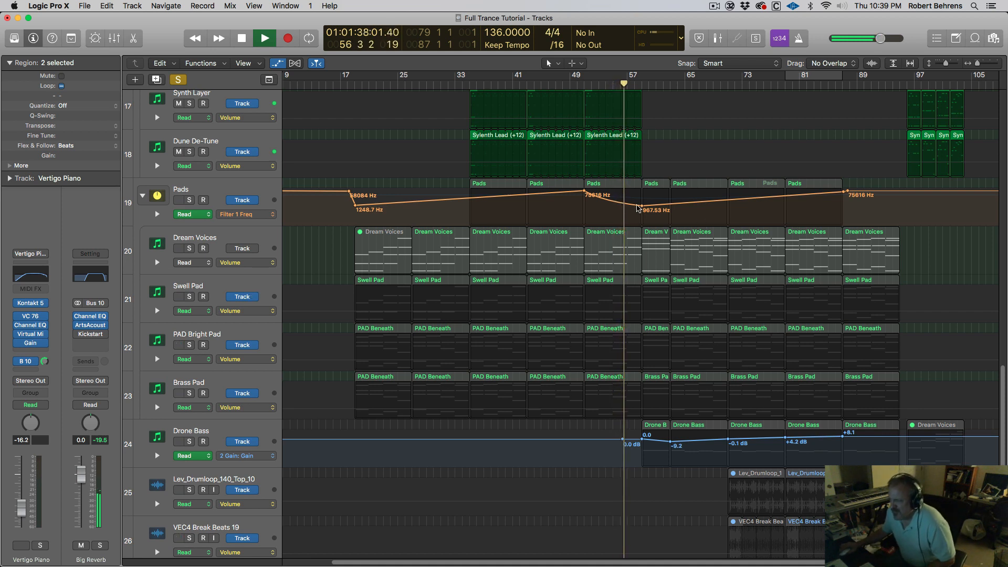
{"action": "key", "text": "space"}
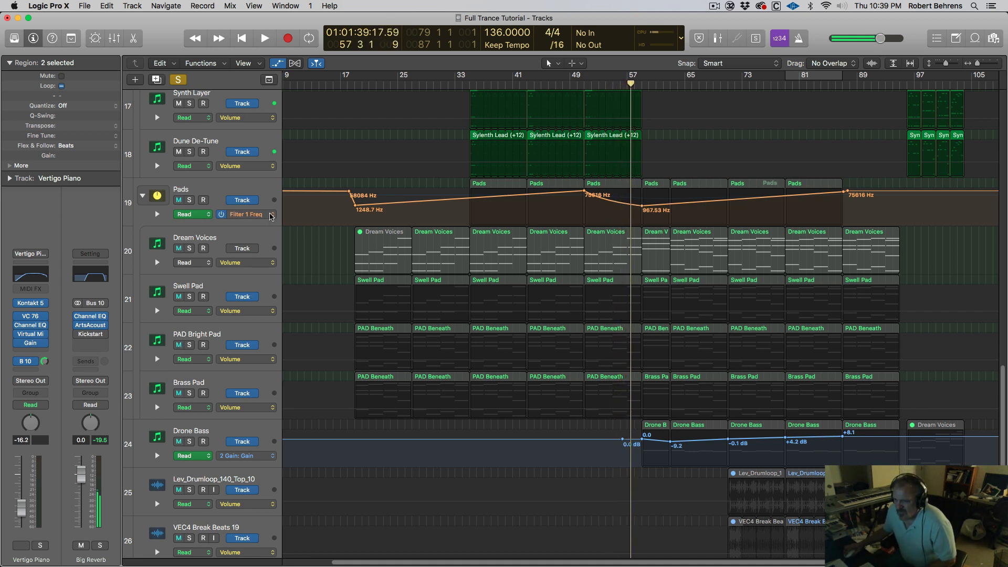
Step: Set the Pads automation lane to 5 Gain: Gain and set its point at bar 59 to -3.9 dB
{"action": "left_click", "coordinate": [270, 217]}
{"action": "left_click", "coordinate": [362, 117]}
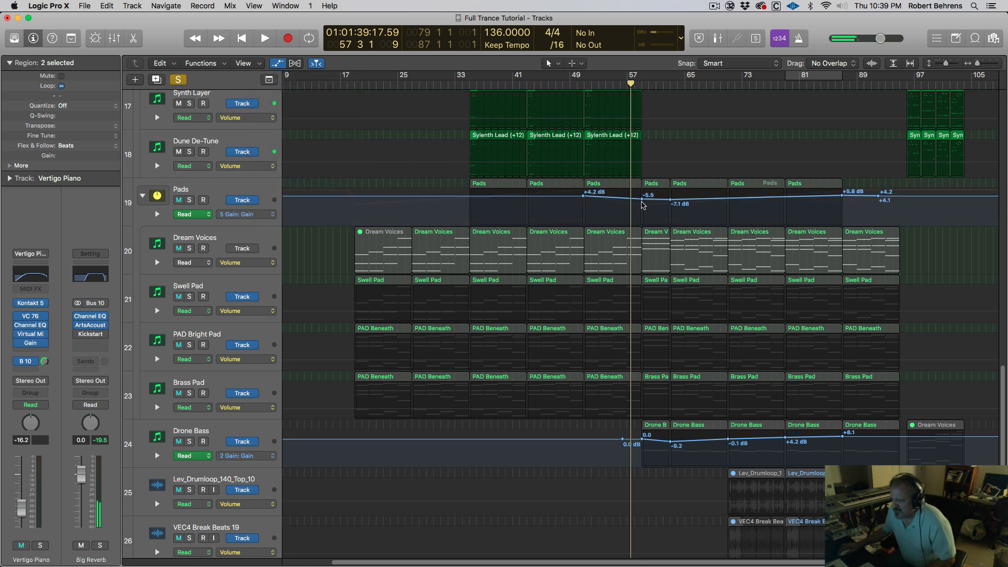
{"action": "left_click", "coordinate": [642, 199]}
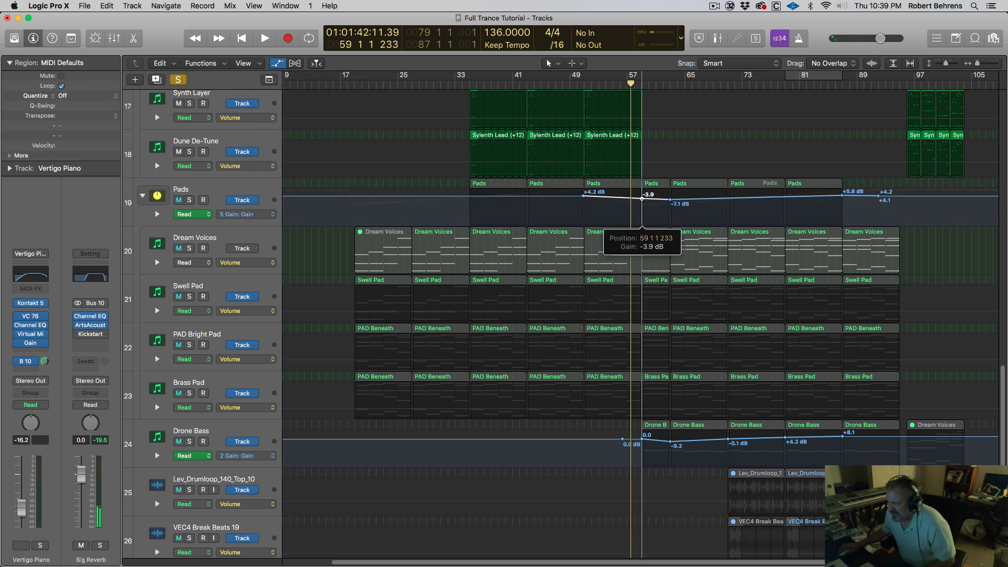
Step: Replay the soloed leads from bar 51 and add a Bus 13 send to the Pads track
{"action": "left_click", "coordinate": [584, 83]}
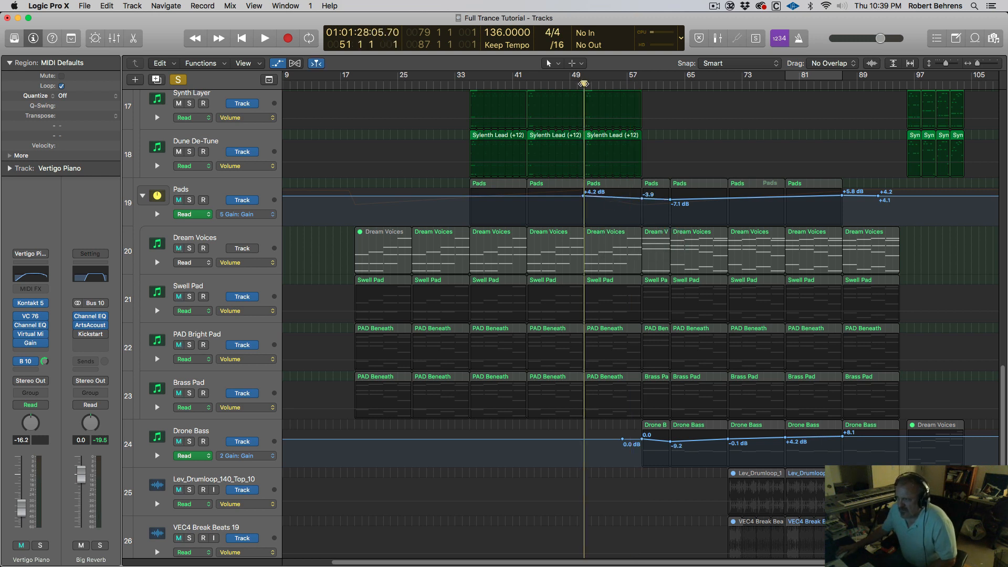
{"action": "key", "text": "space"}
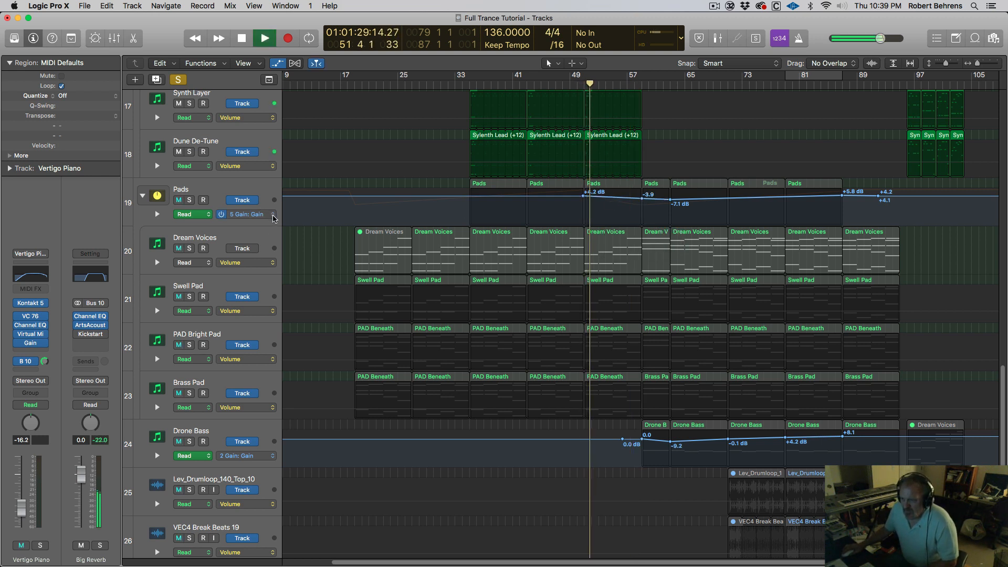
{"action": "left_click", "coordinate": [265, 192]}
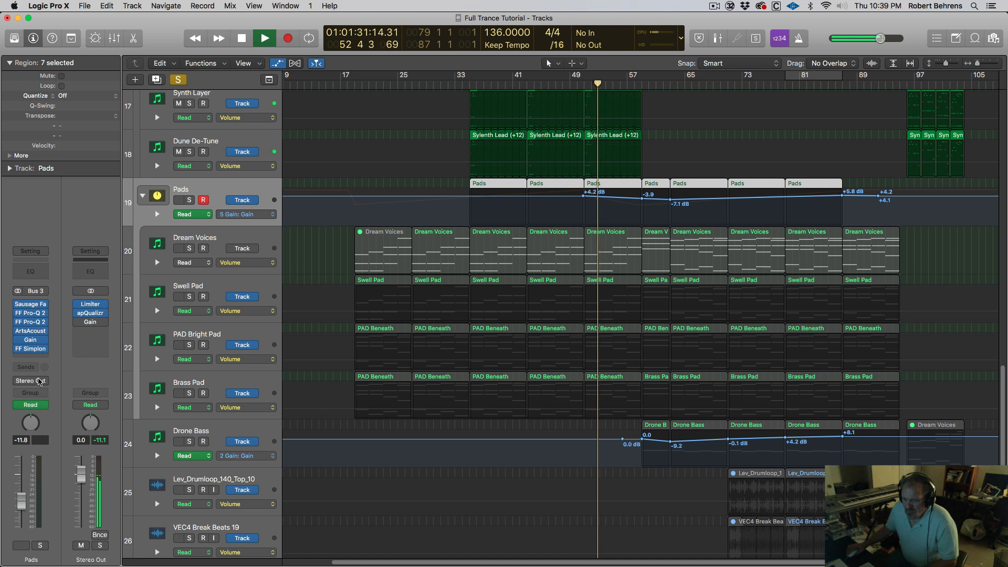
{"action": "left_click", "coordinate": [31, 367]}
{"action": "mouse_move", "coordinate": [63, 385]}
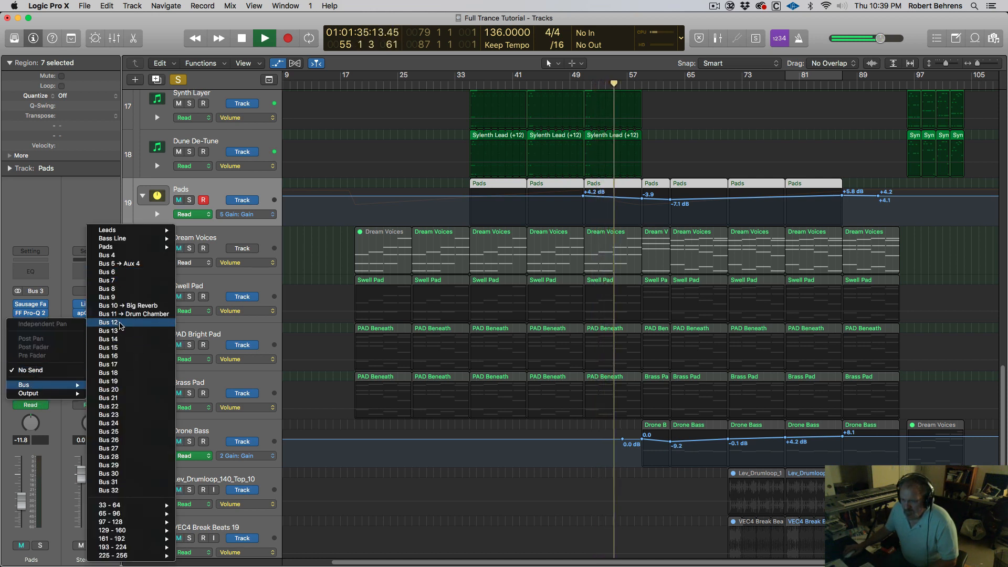
{"action": "left_click", "coordinate": [123, 333]}
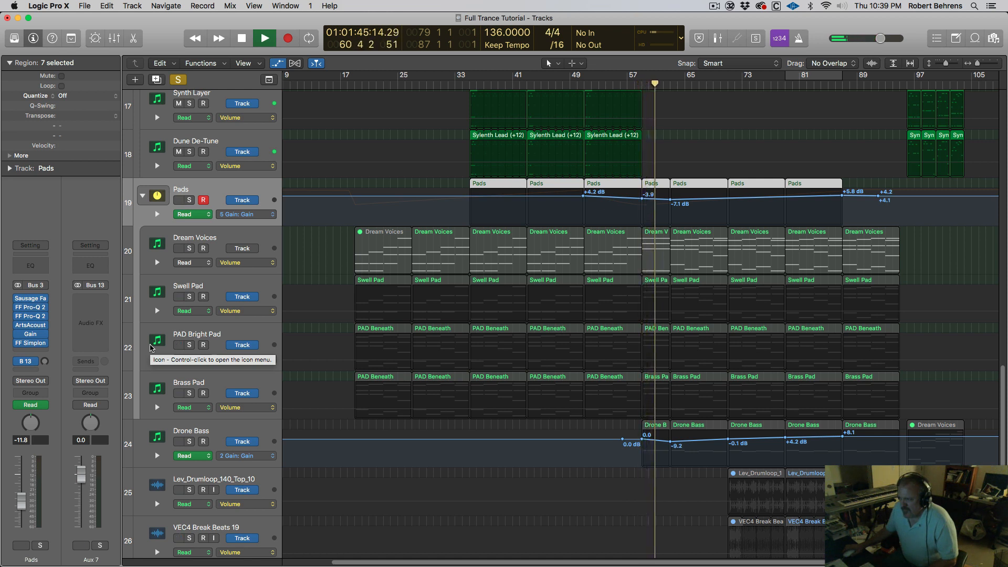
{"action": "key", "text": "space"}
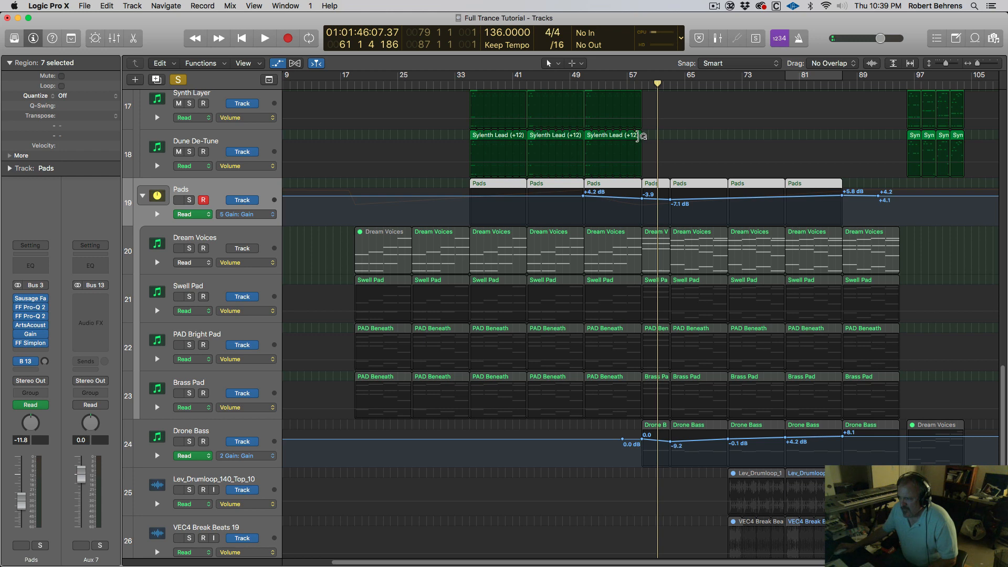
Step: Extend the loops of the four lead-layer regions starting at bar 51 to about half a bar past bar 59
{"action": "scroll", "coordinate": [637, 136], "scroll_direction": "up", "scroll_amount": 5}
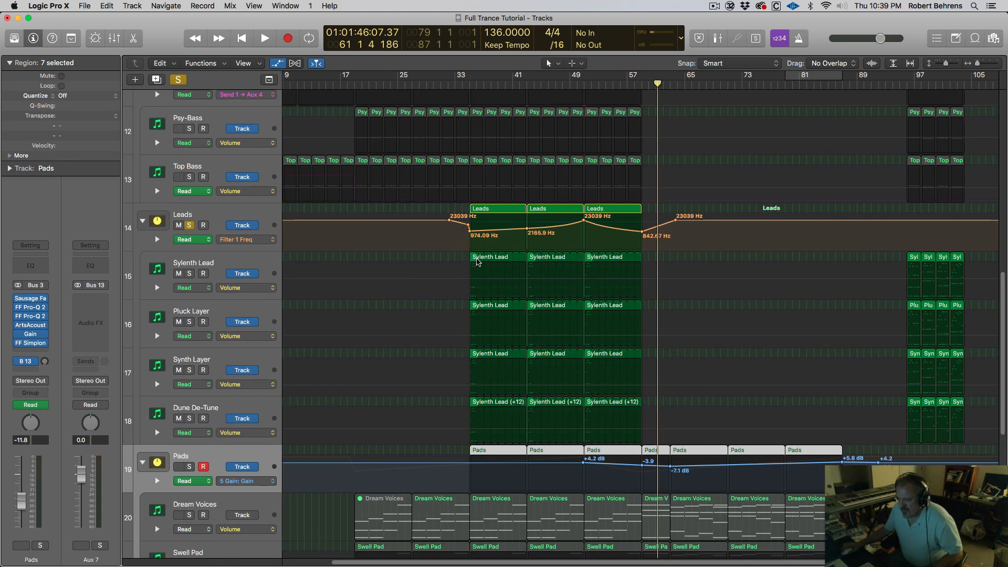
{"action": "left_click_drag", "start_coordinate": [681, 257], "coordinate": [617, 444]}
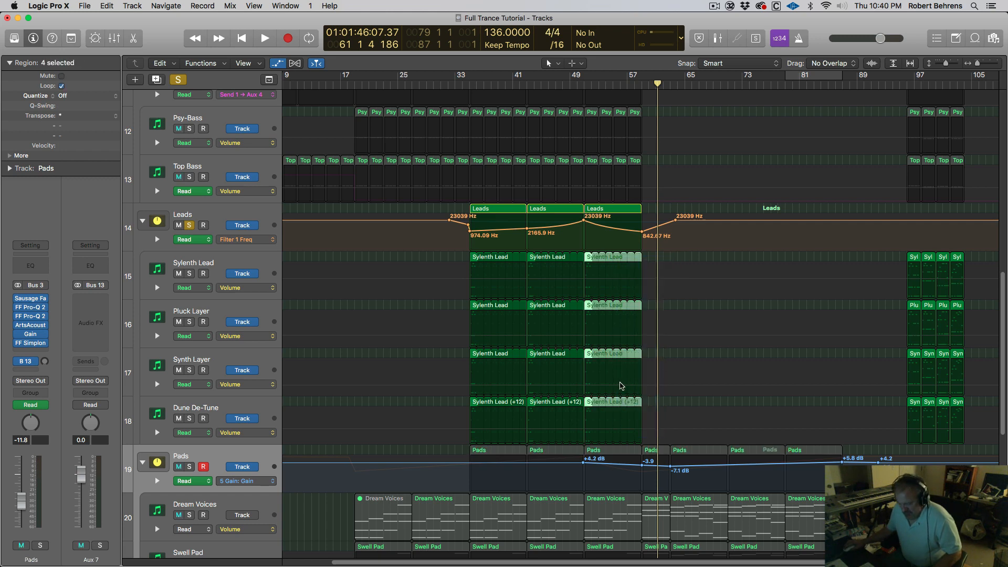
{"action": "scroll", "coordinate": [623, 384], "scroll_direction": "up", "scroll_amount": 5}
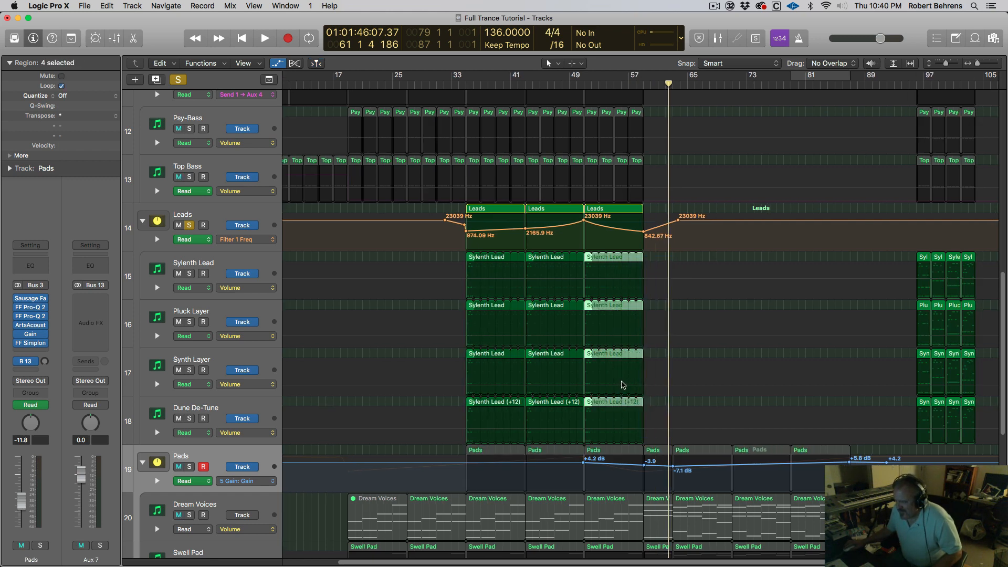
{"action": "scroll", "coordinate": [625, 383], "scroll_direction": "up", "scroll_amount": 4}
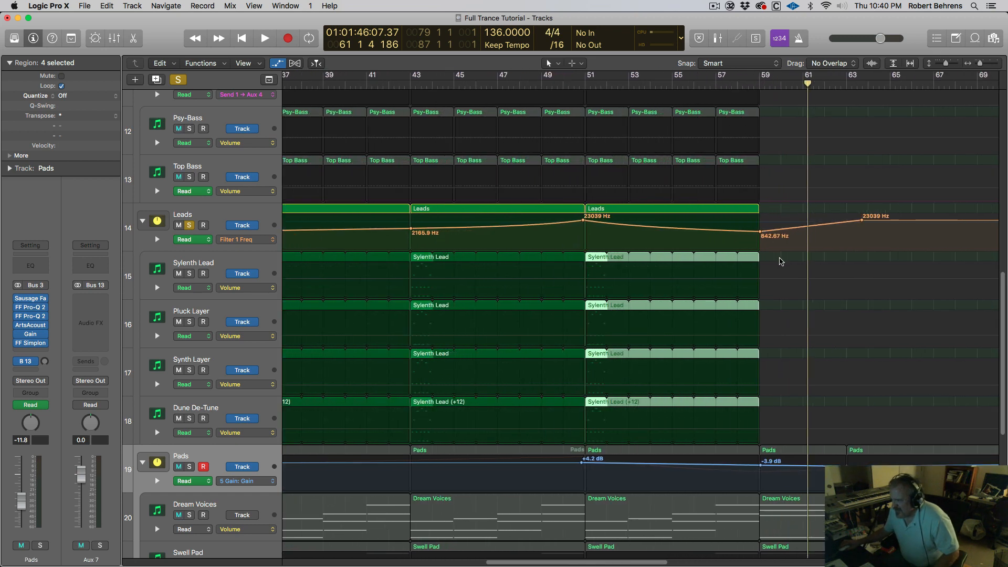
{"action": "left_click_drag", "start_coordinate": [757, 256], "coordinate": [770, 257]}
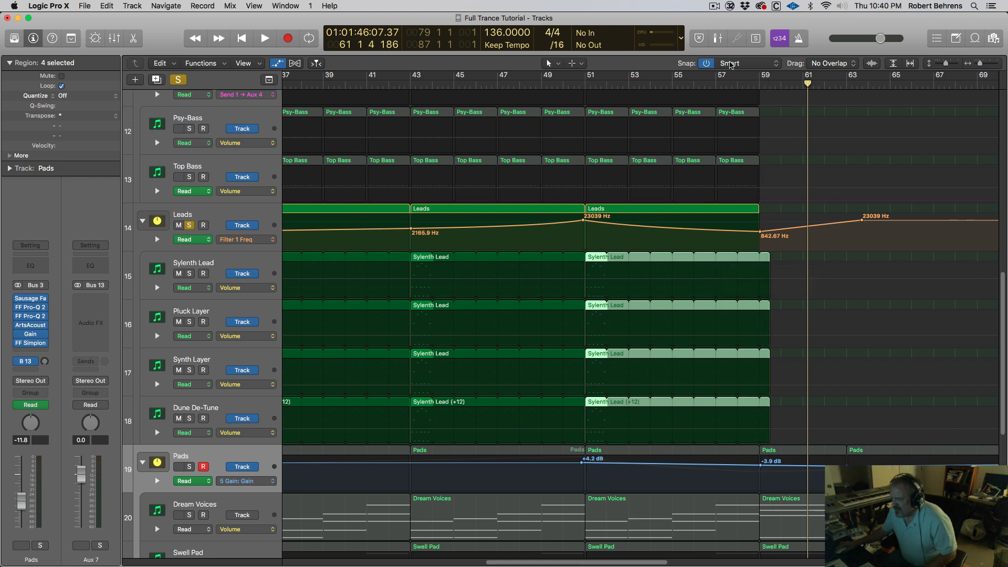
Step: Play the soloed leads' ending from about bar 58.5 to just past bar 59
{"action": "left_click", "coordinate": [750, 84]}
{"action": "key", "text": "space"}
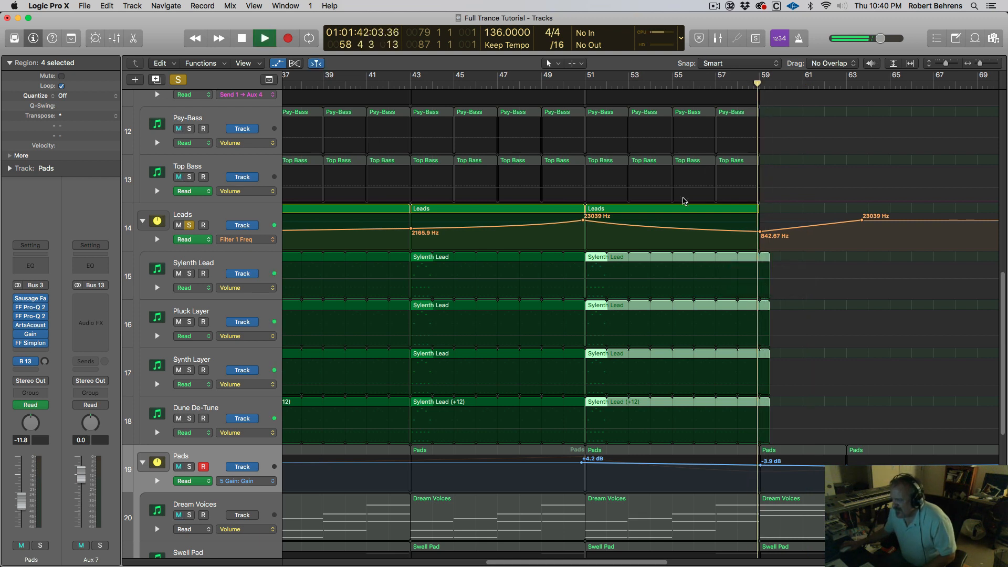
{"action": "key", "text": "space"}
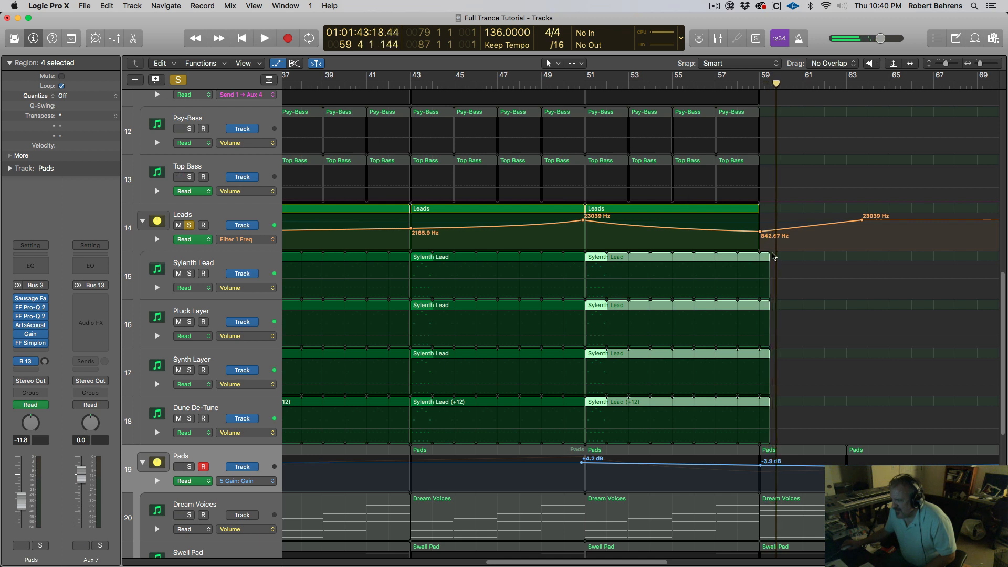
Step: Extend the loops of the four lead-layer regions to about three quarters of a bar past bar 59 and replay the ending
{"action": "left_click_drag", "start_coordinate": [767, 255], "coordinate": [776, 255]}
{"action": "key", "text": "comma"}
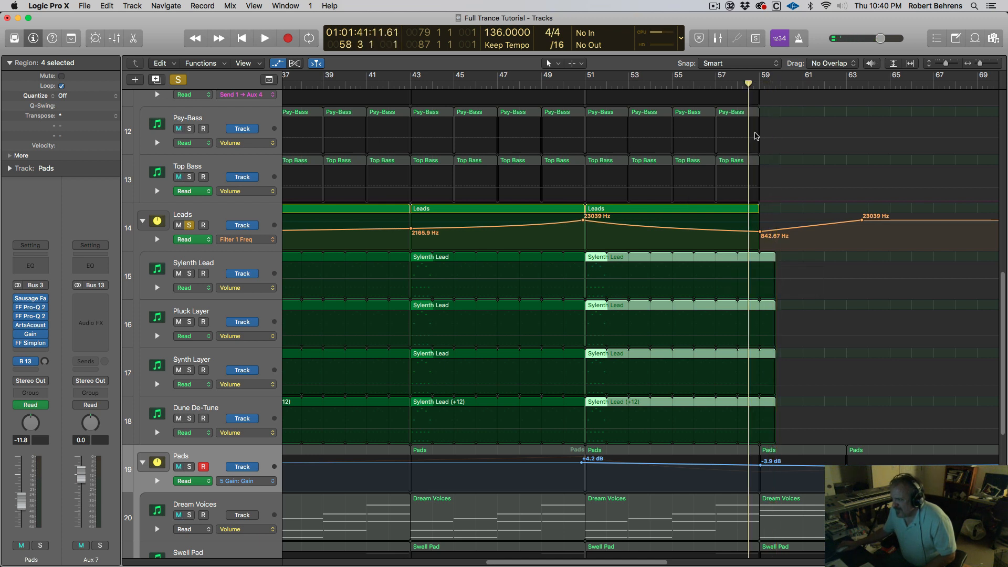
{"action": "key", "text": "space"}
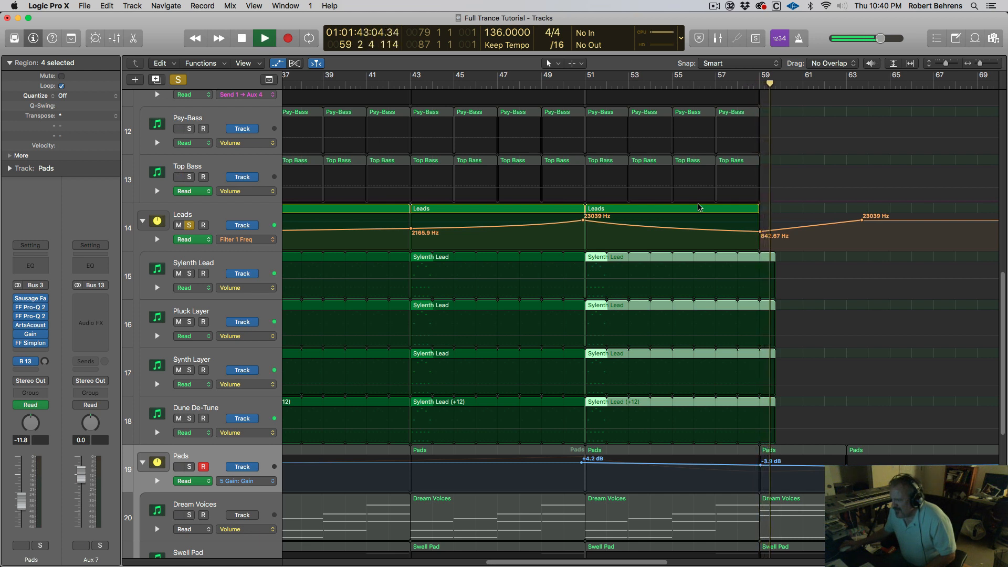
{"action": "key", "text": "space"}
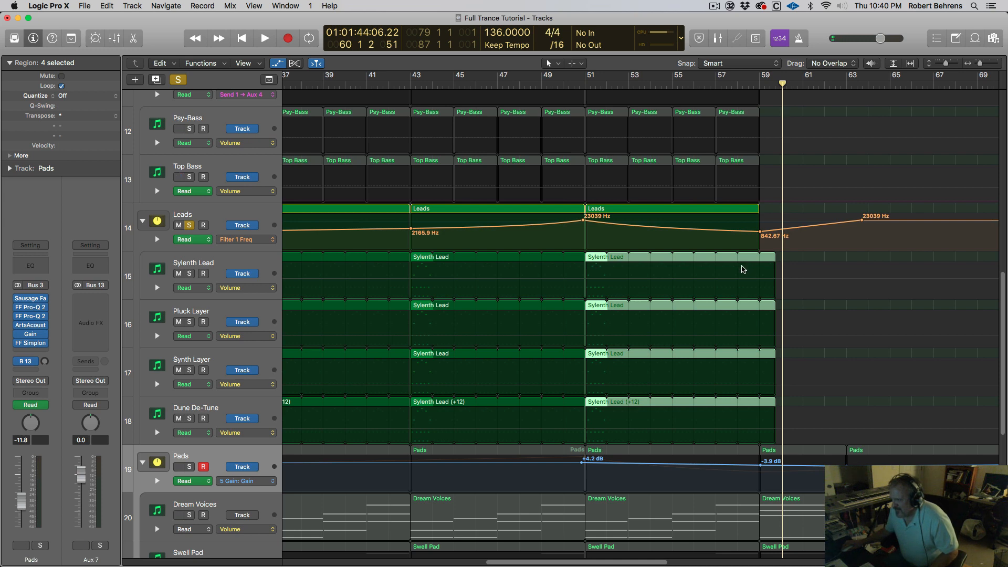
Step: Trim the four lead-layer loops back in small amounts to about 0.6 bar past bar 59, auditioning the ending after each trim
{"action": "key", "text": "super+Right"}
{"action": "key", "text": "super+Right"}
{"action": "key", "text": "super+Right"}
{"action": "key", "text": "super+Right"}
{"action": "key", "text": "super+Right"}
{"action": "key", "text": "super+Right"}
{"action": "key", "text": "super+Right"}
{"action": "key", "text": "super+Right"}
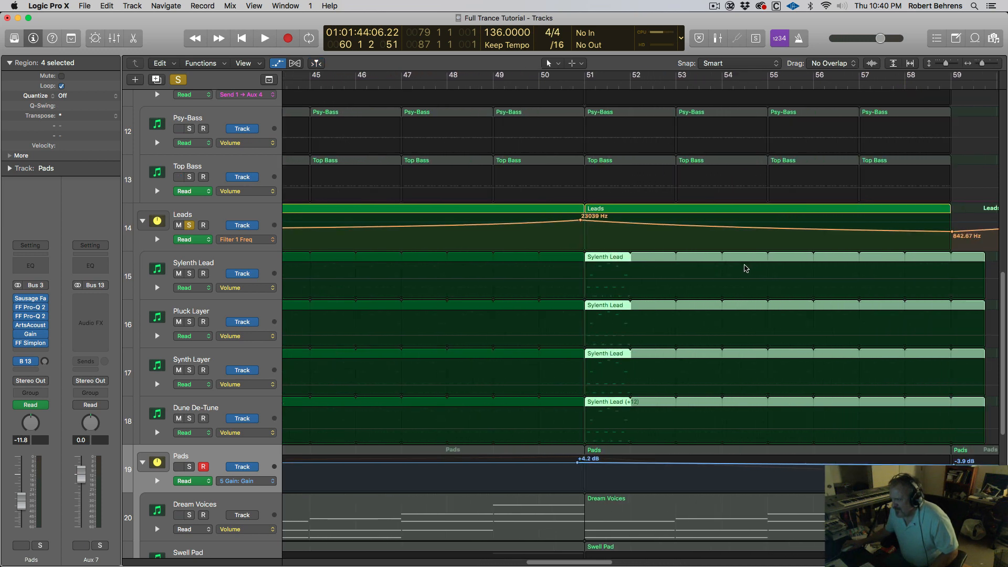
{"action": "key", "text": "super+Right"}
{"action": "key", "text": "super+Right"}
{"action": "key", "text": "super+Right"}
{"action": "key", "text": "super+Right"}
{"action": "scroll", "coordinate": [746, 268], "scroll_direction": "right", "scroll_amount": 8}
{"action": "key", "text": "super+Right"}
{"action": "key", "text": "super+Right"}
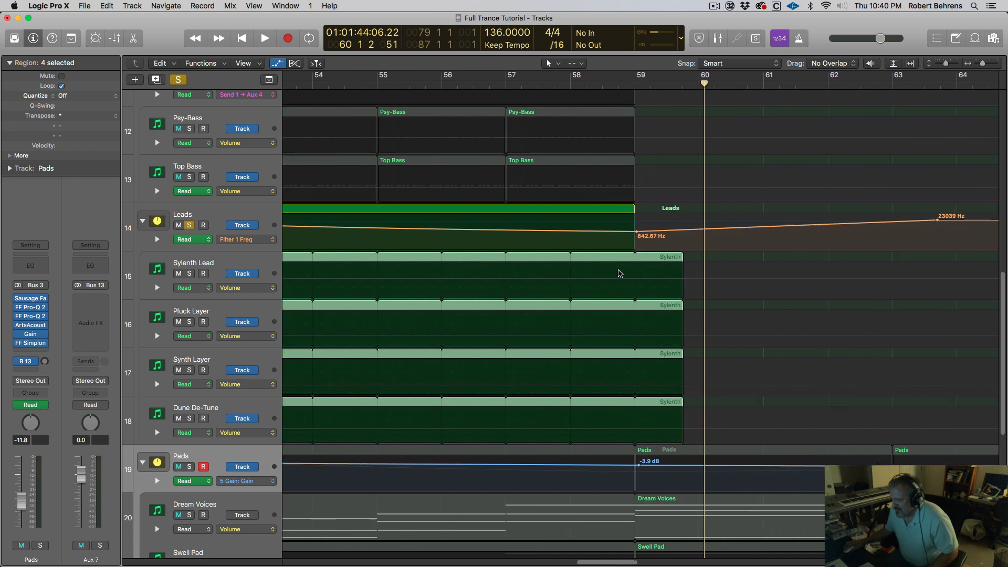
{"action": "key", "text": "super+Right"}
{"action": "key", "text": "super+Right"}
{"action": "key", "text": "super+Right"}
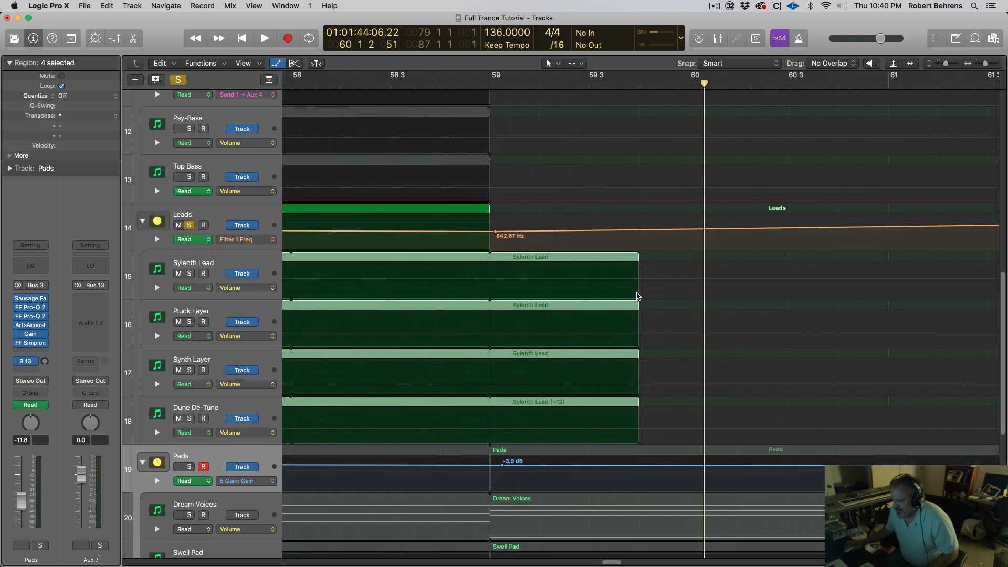
{"action": "left_click_drag", "start_coordinate": [637, 259], "coordinate": [628, 258]}
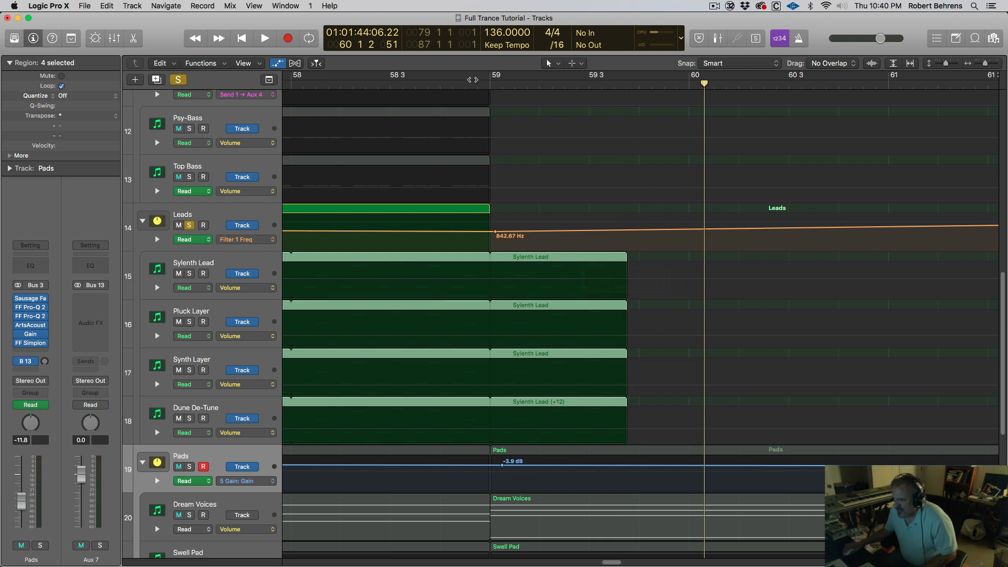
{"action": "left_click", "coordinate": [486, 83]}
{"action": "key", "text": "space"}
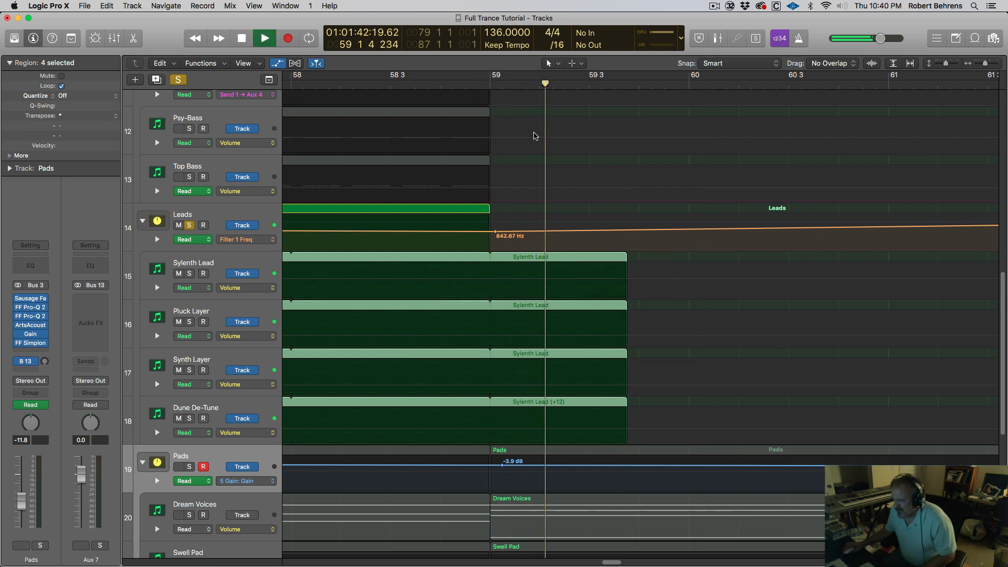
{"action": "key", "text": "space"}
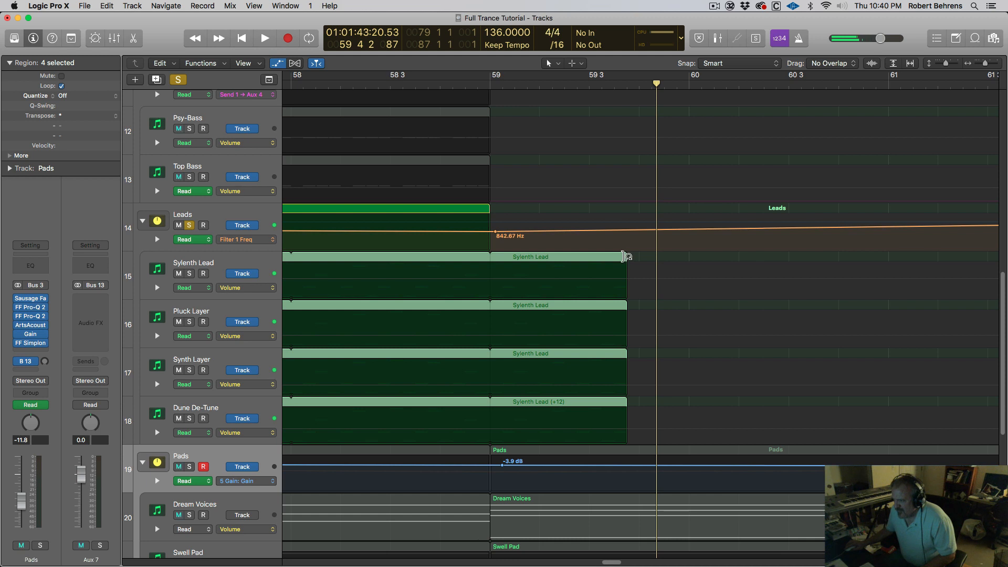
{"action": "left_click_drag", "start_coordinate": [624, 256], "coordinate": [614, 257]}
{"action": "left_click", "coordinate": [488, 87]}
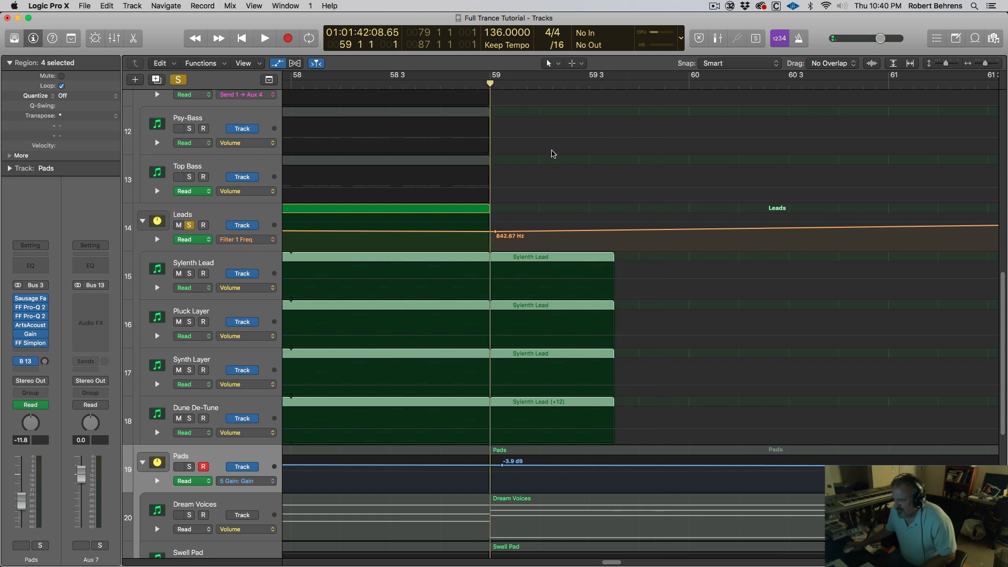
{"action": "key", "text": "space"}
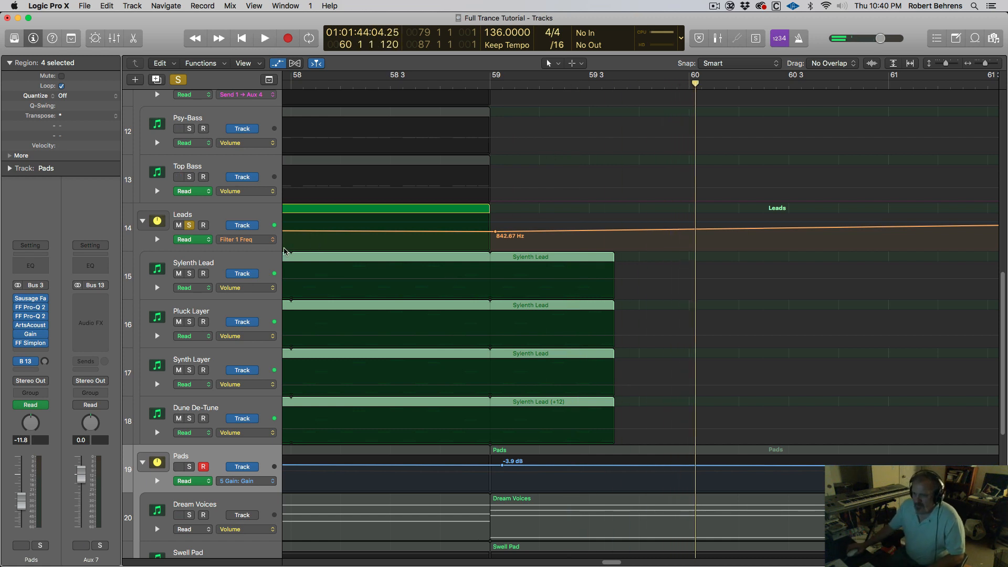
{"action": "left_click", "coordinate": [272, 240]}
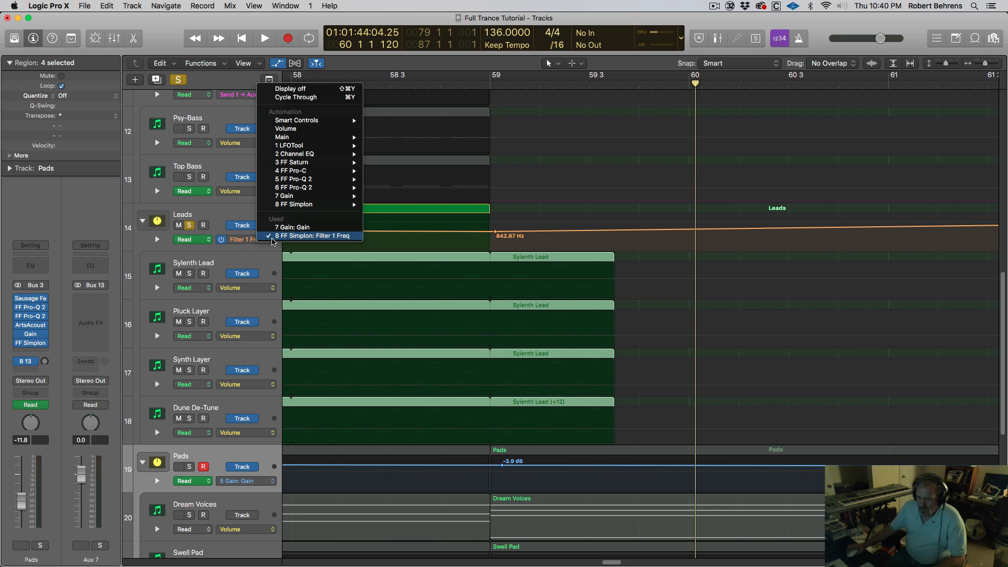
{"action": "left_click", "coordinate": [235, 214]}
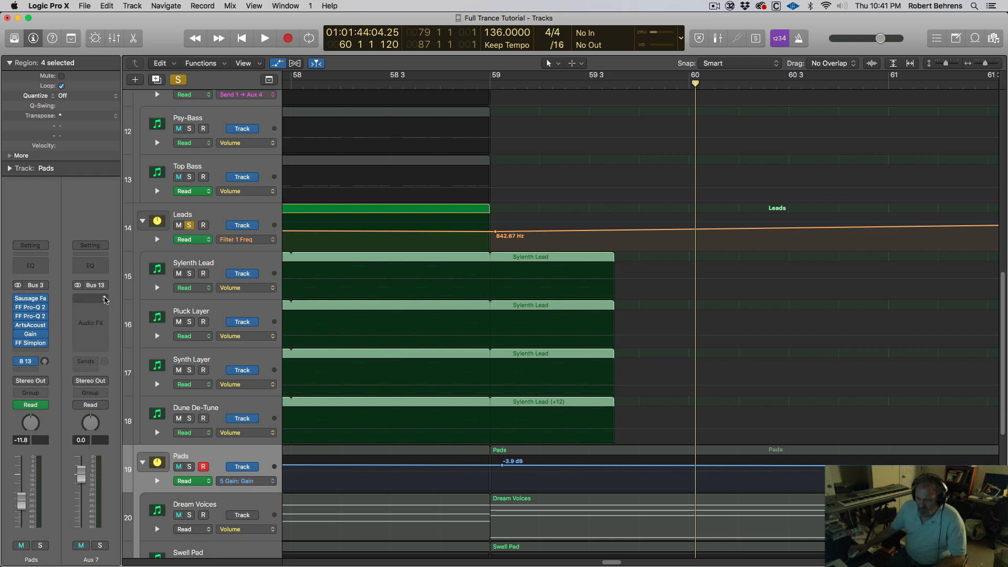
Step: Insert the Waves H-Delay (s) stereo plug-in on Aux 7 and move its window clear of the track headers
{"action": "left_click", "coordinate": [106, 300]}
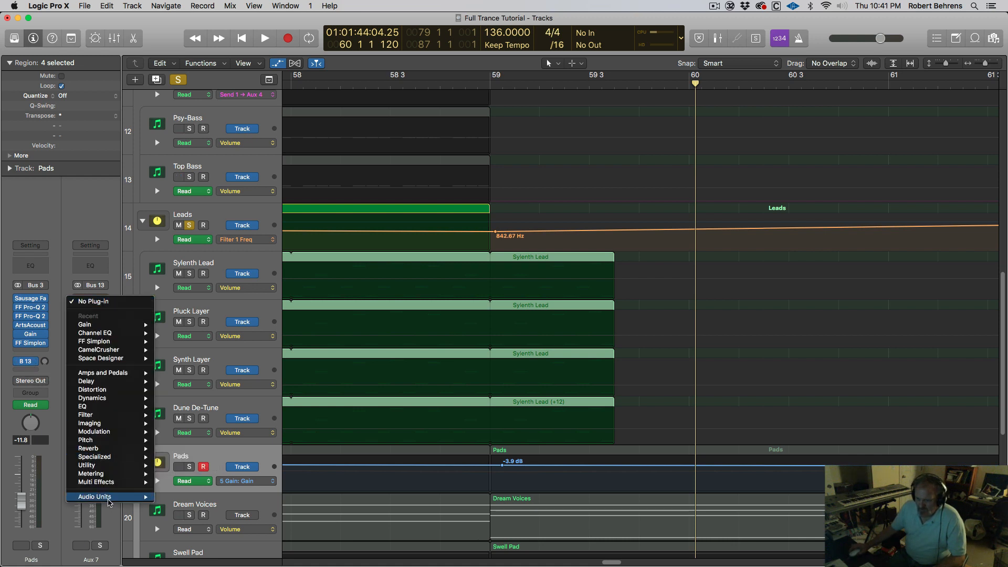
{"action": "mouse_move", "coordinate": [110, 497]}
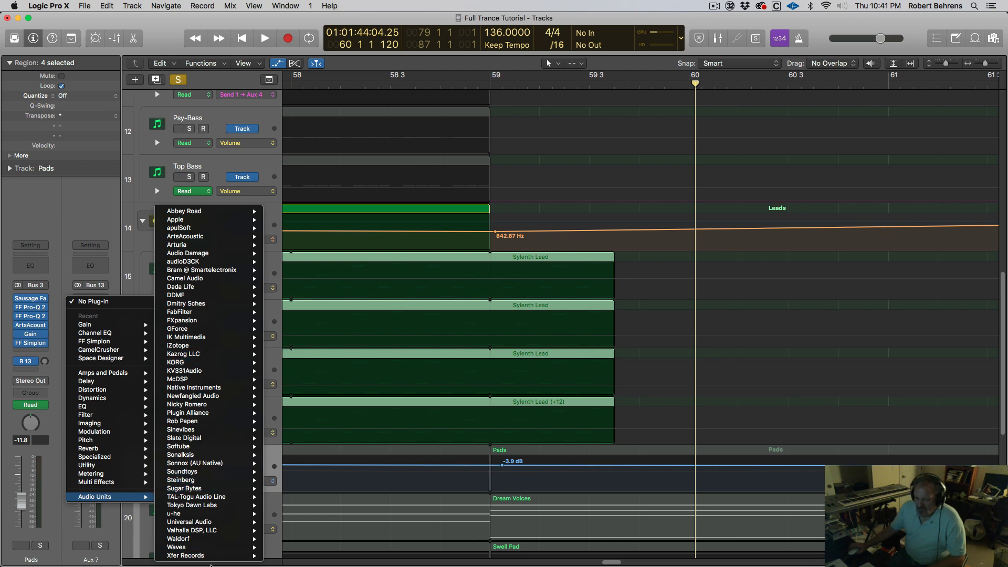
{"action": "mouse_move", "coordinate": [196, 549]}
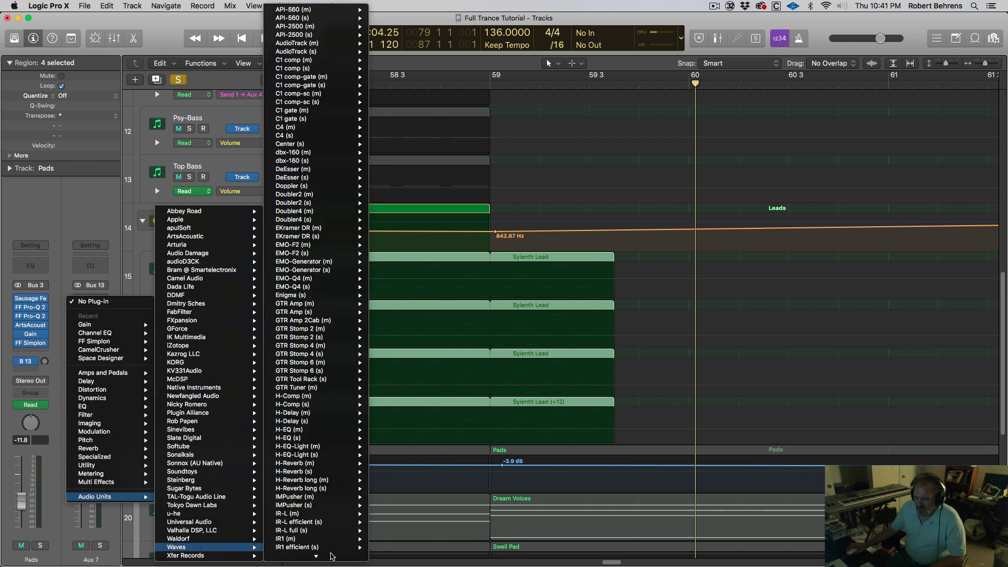
{"action": "mouse_move", "coordinate": [332, 178]}
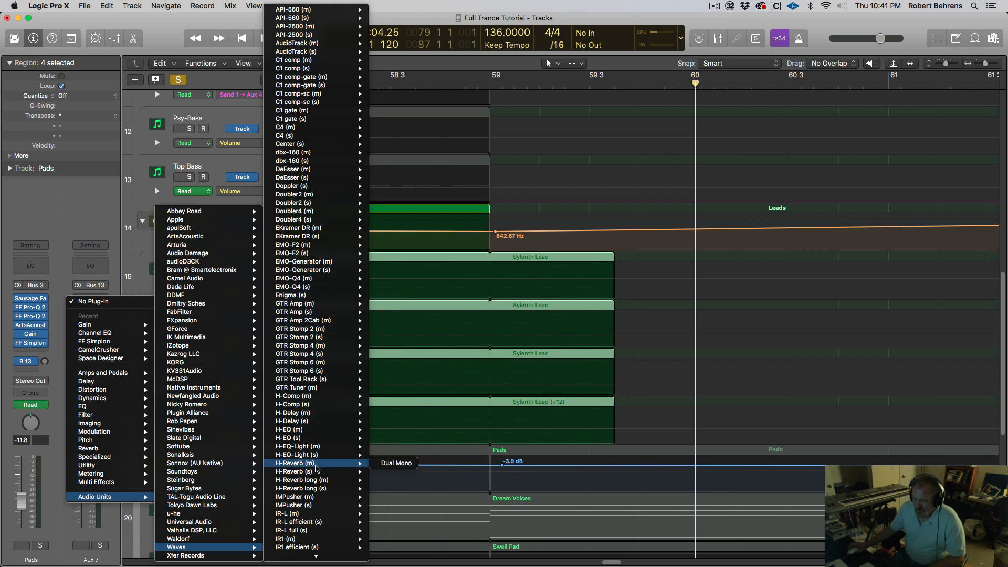
{"action": "mouse_move", "coordinate": [318, 497]}
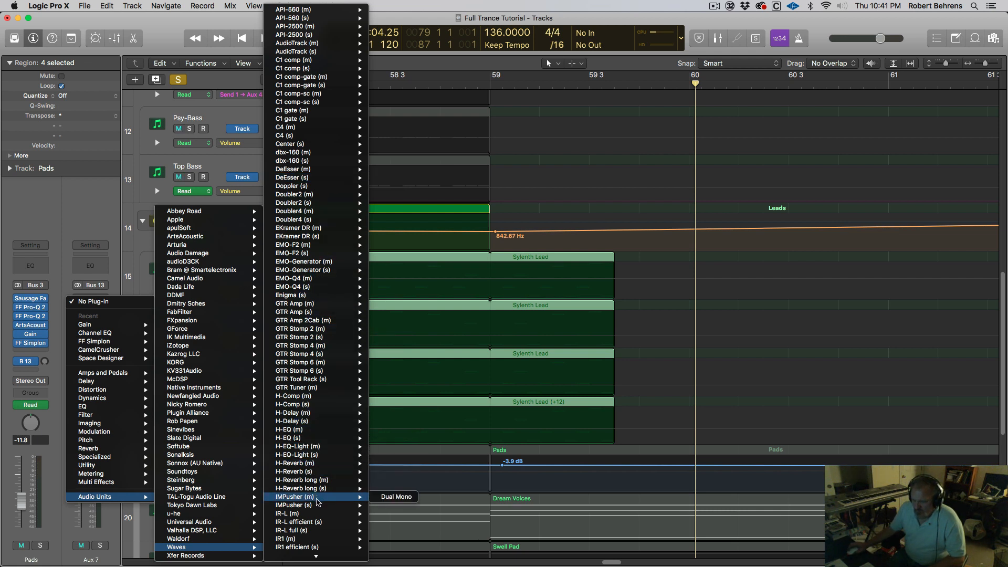
{"action": "mouse_move", "coordinate": [302, 415]}
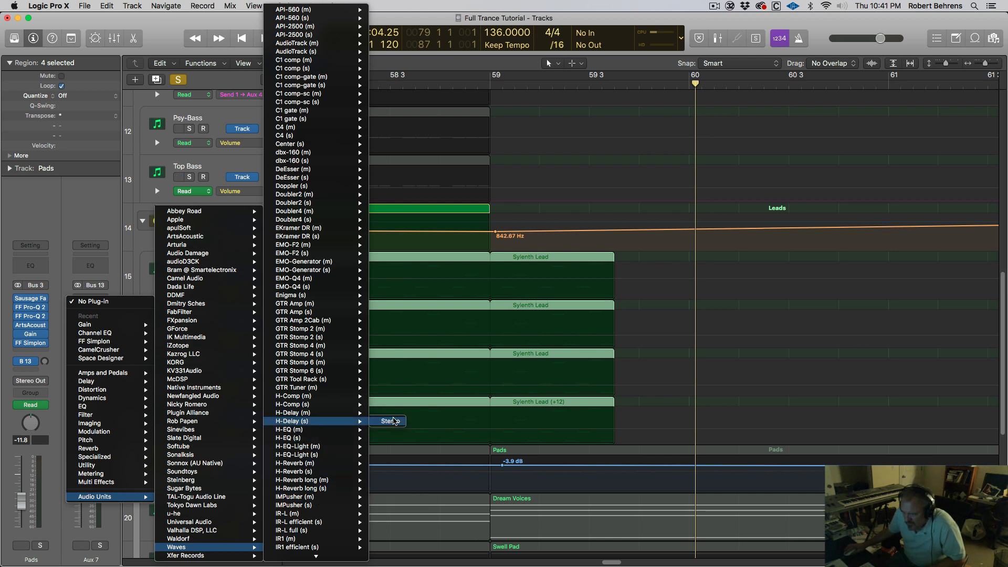
{"action": "left_click", "coordinate": [391, 422]}
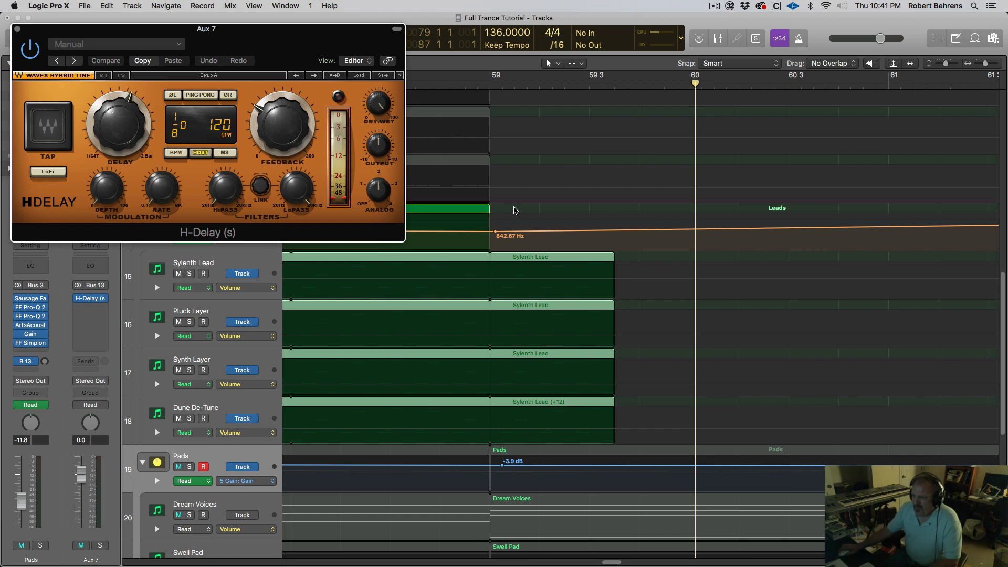
{"action": "left_click_drag", "start_coordinate": [178, 54], "coordinate": [645, 304]}
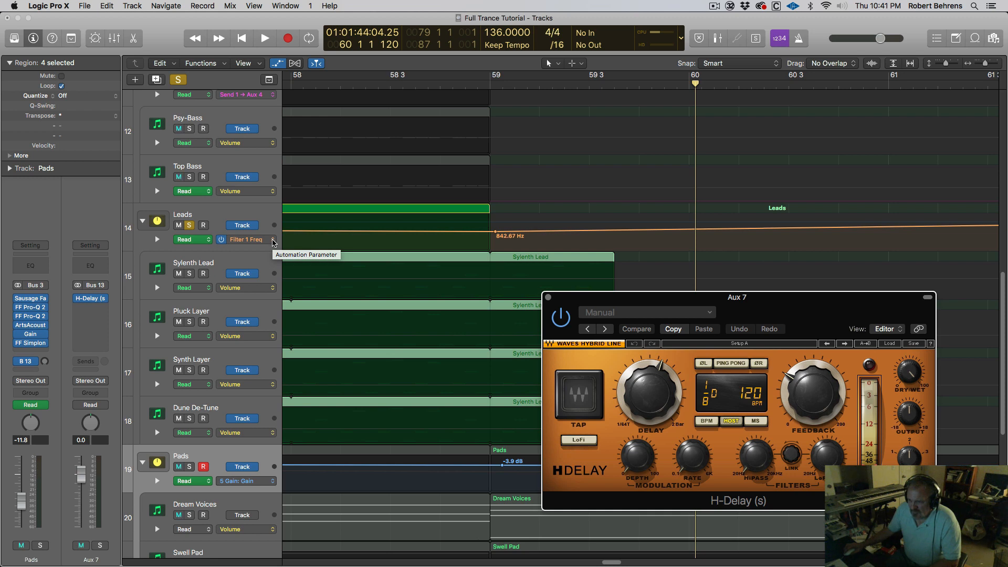
{"action": "left_click", "coordinate": [273, 240]}
{"action": "left_click", "coordinate": [270, 238]}
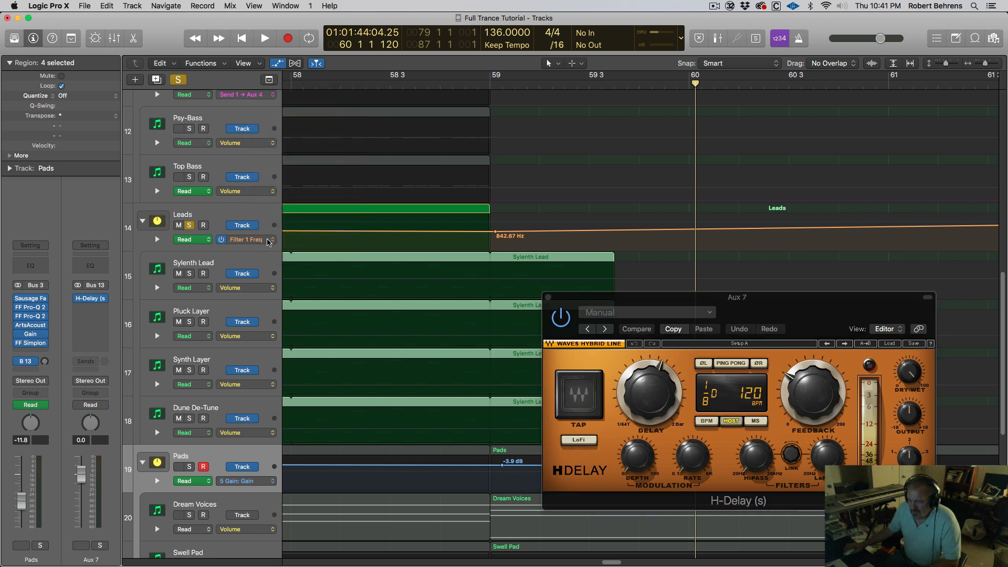
{"action": "left_click", "coordinate": [273, 241]}
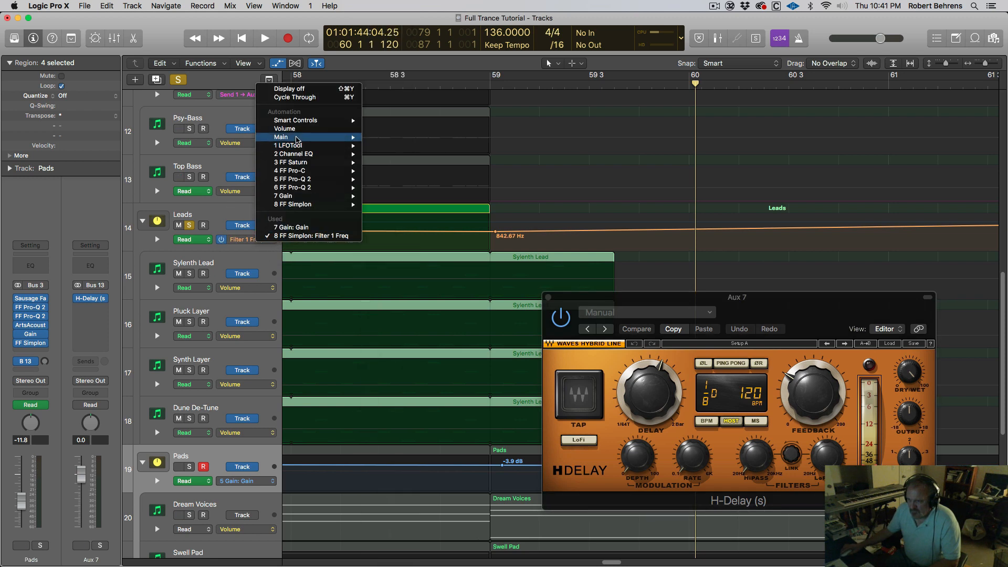
{"action": "mouse_move", "coordinate": [297, 138]}
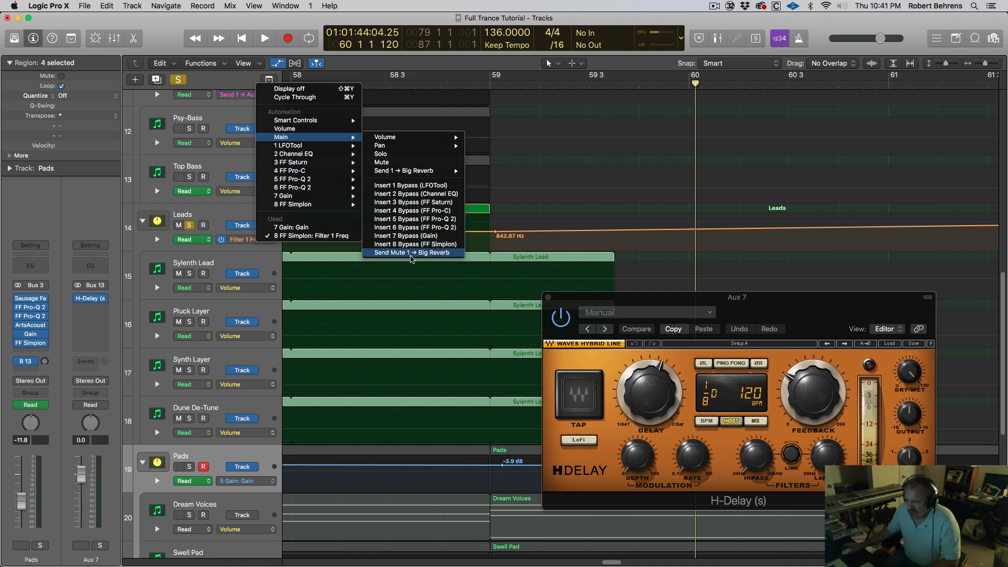
{"action": "left_click", "coordinate": [243, 169]}
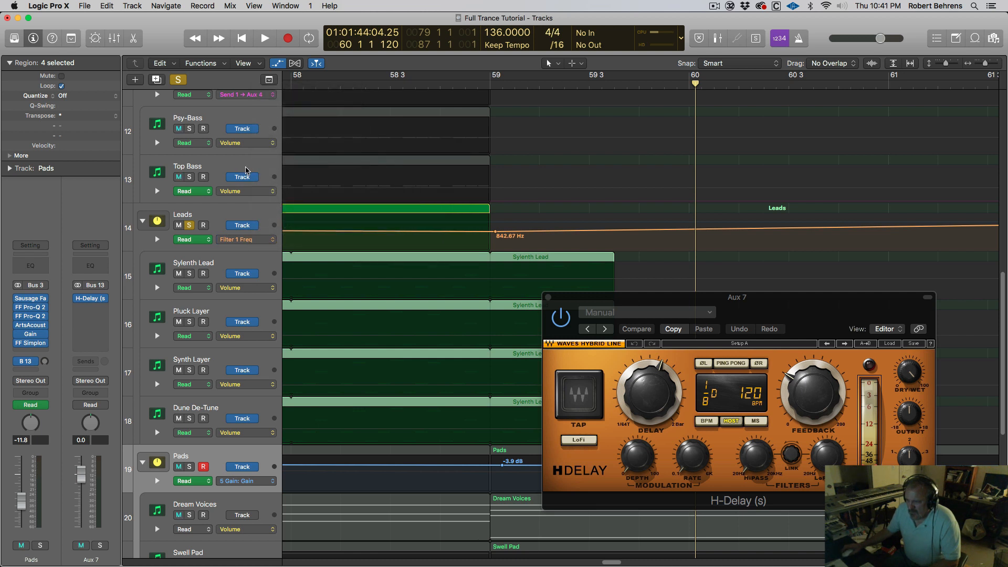
Step: Put the Leads track in Touch mode, record Send 1 to Big Reverb automation during playback, and level its points at about -9.2 dB
{"action": "left_click", "coordinate": [259, 214]}
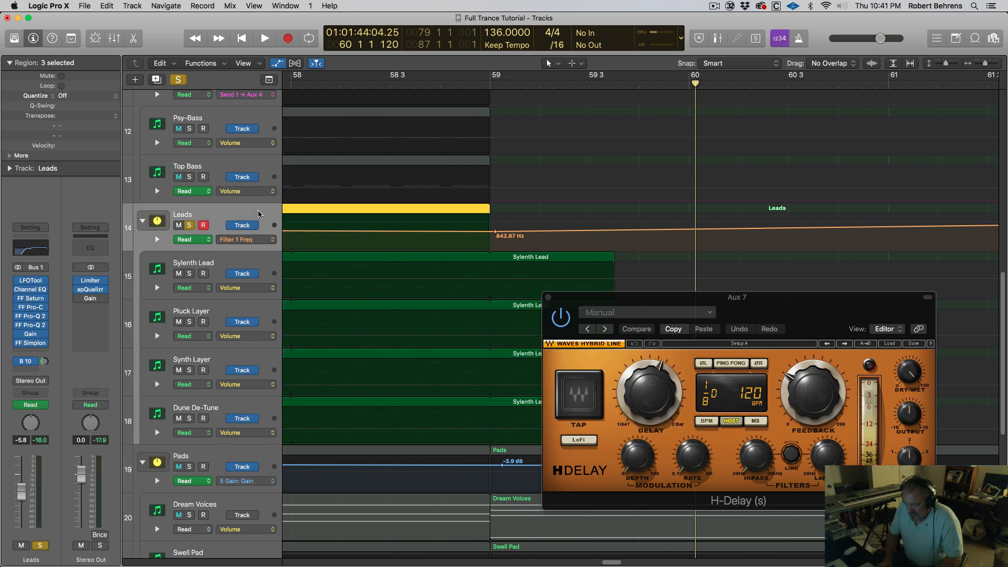
{"action": "key", "text": "ctrl+super+t"}
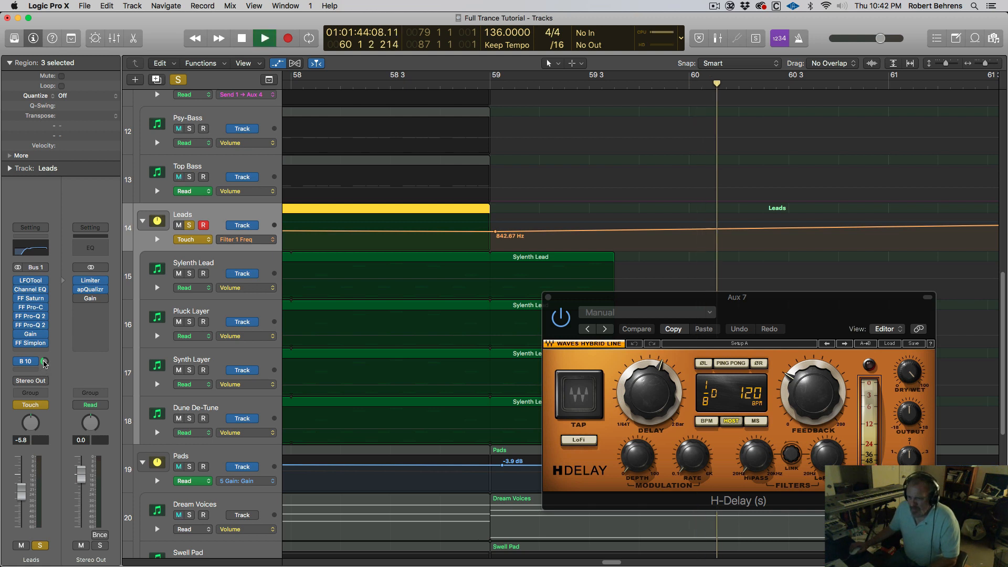
{"action": "left_click_drag", "start_coordinate": [44, 361], "coordinate": [44, 363]}
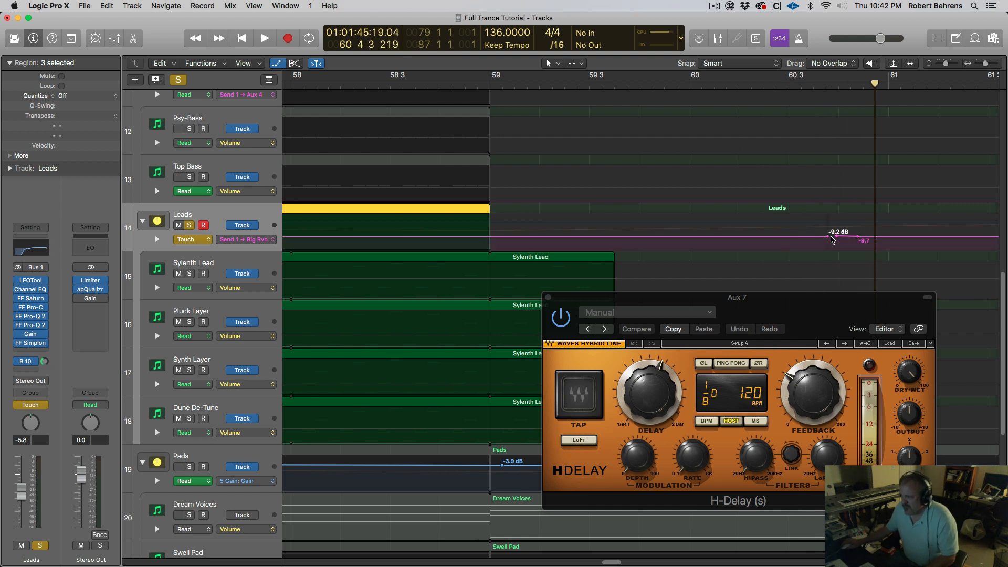
{"action": "left_click_drag", "start_coordinate": [836, 236], "coordinate": [857, 236]}
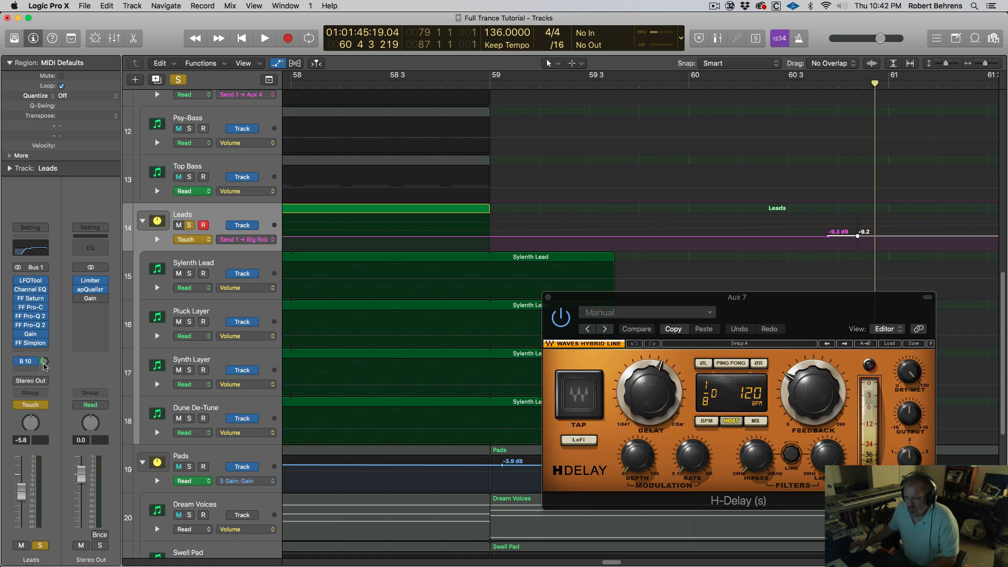
Step: Lower the Leads track's Send 1 automation to minus infinity along the whole timeline and return to bar 59
{"action": "left_click_drag", "start_coordinate": [45, 364], "coordinate": [41, 431]}
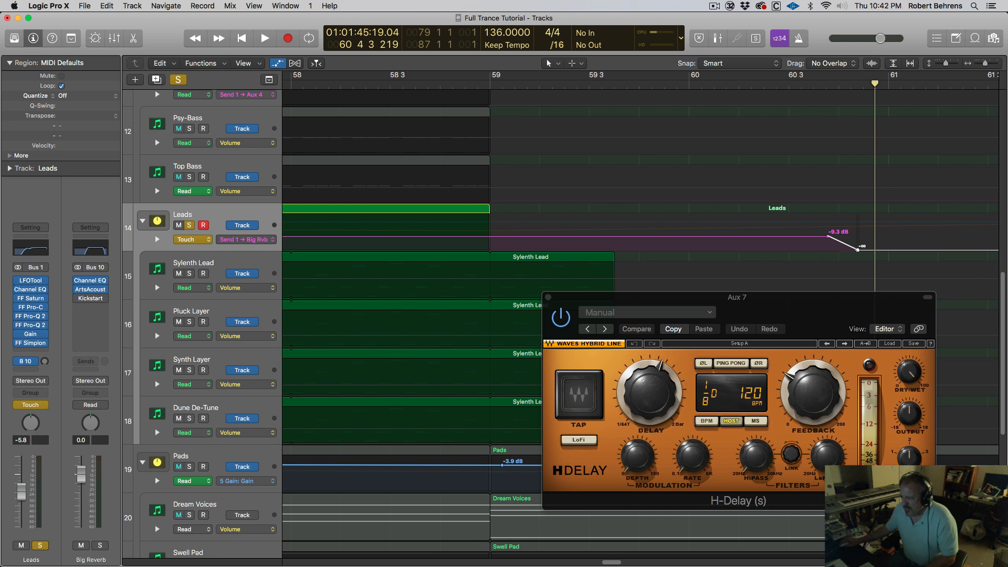
{"action": "left_click_drag", "start_coordinate": [858, 249], "coordinate": [6, 252]}
{"action": "scroll", "coordinate": [579, 248], "scroll_direction": "right", "scroll_amount": 10}
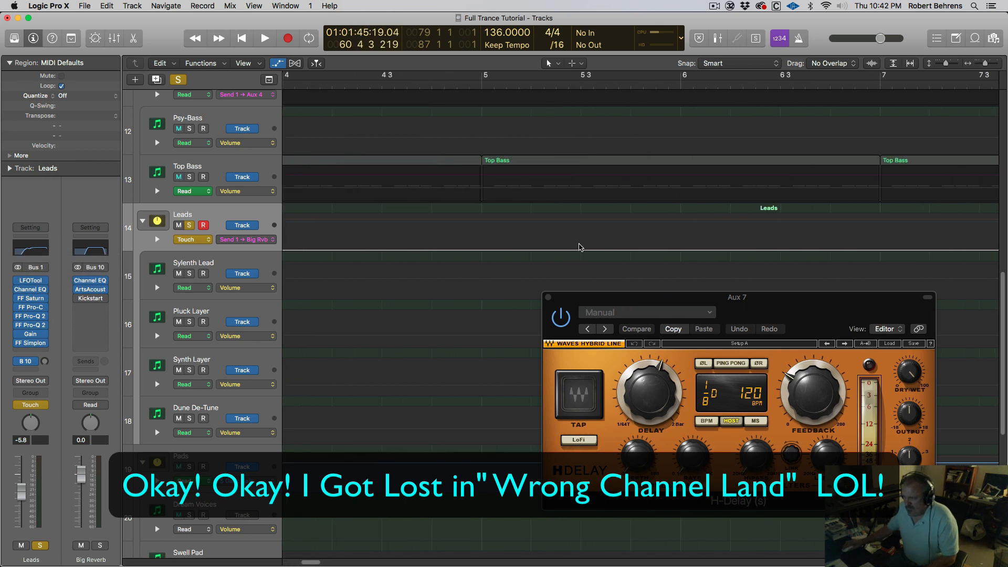
{"action": "scroll", "coordinate": [501, 250], "scroll_direction": "down", "scroll_amount": 5}
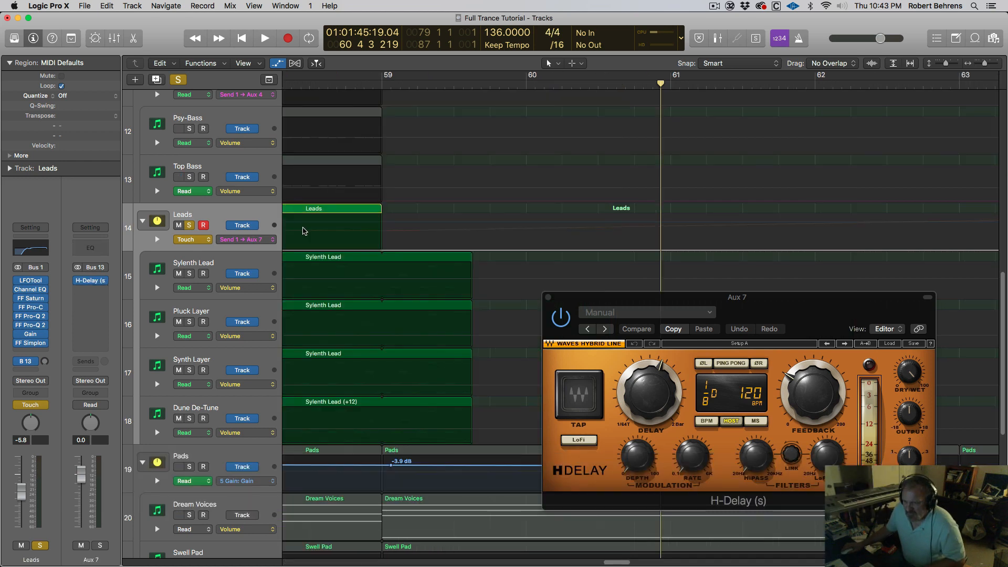
{"action": "scroll", "coordinate": [277, 243], "scroll_direction": "left", "scroll_amount": 3}
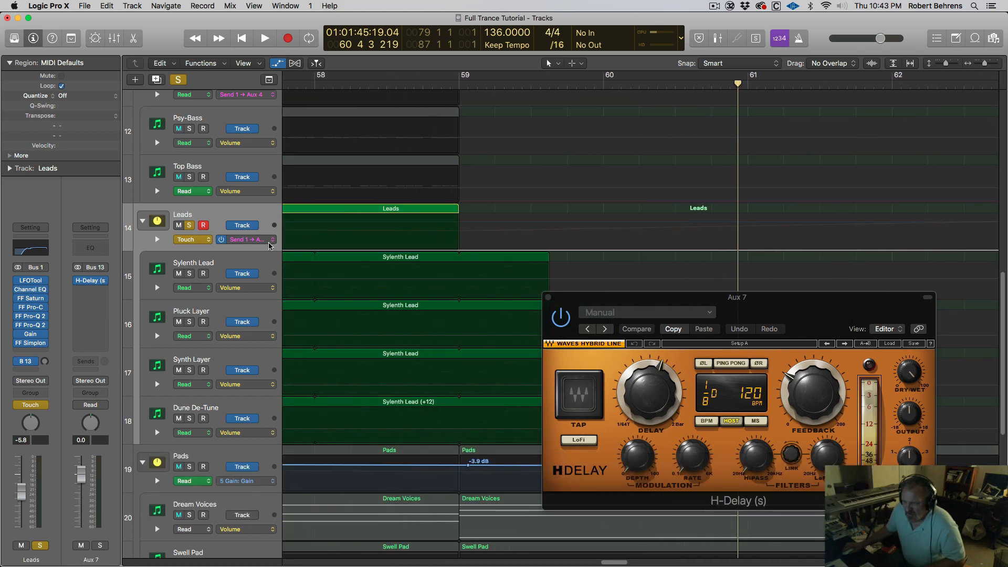
Step: Raise the Leads track's Send 1 to Aux 7 automation to -5.0 dB from bar 59 to the lead loops' end, returning to minus infinity, and audition it
{"action": "scroll", "coordinate": [442, 243], "scroll_direction": "left", "scroll_amount": 4}
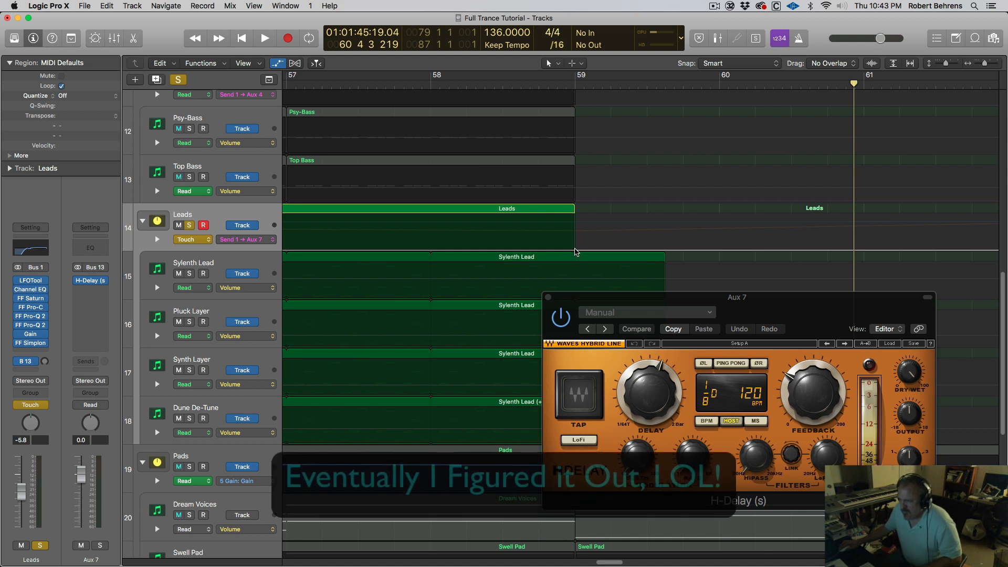
{"action": "left_click", "coordinate": [563, 250]}
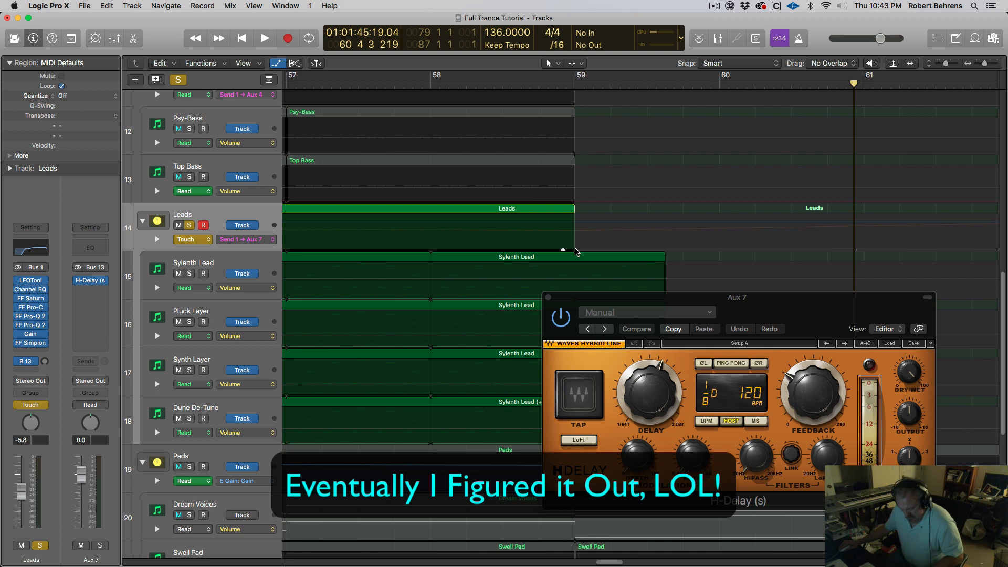
{"action": "left_click_drag", "start_coordinate": [576, 250], "coordinate": [615, 214]}
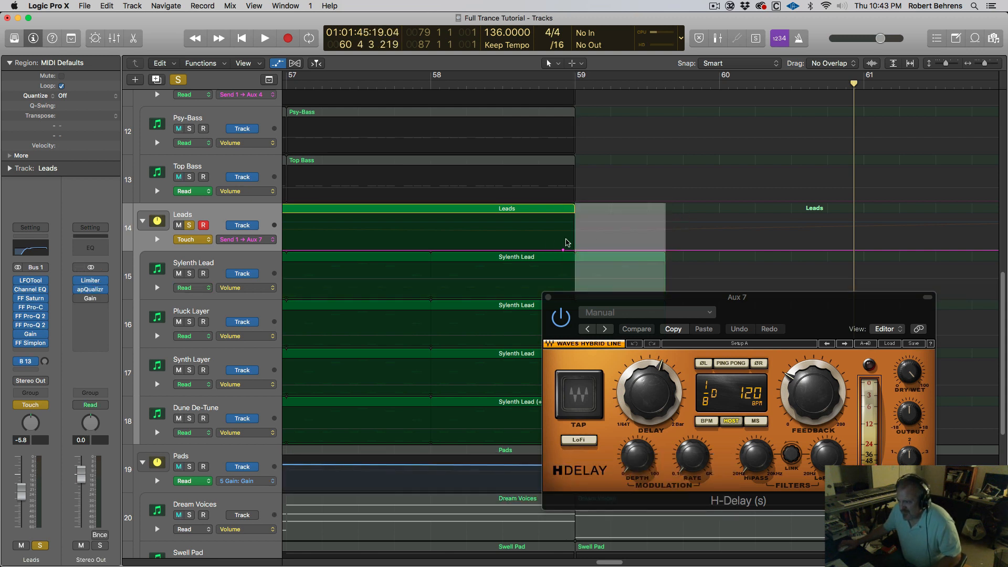
{"action": "left_click", "coordinate": [698, 210]}
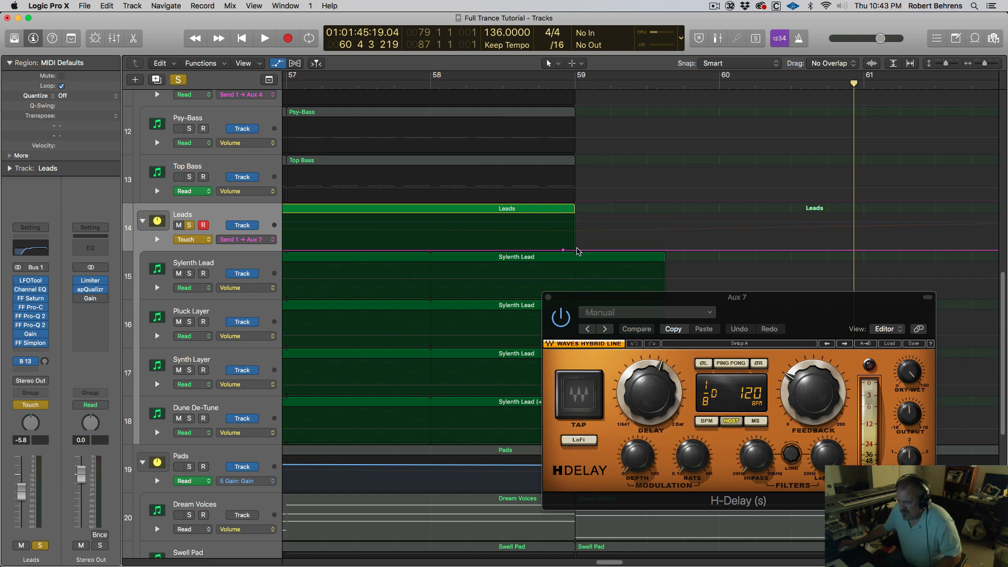
{"action": "left_click", "coordinate": [574, 250]}
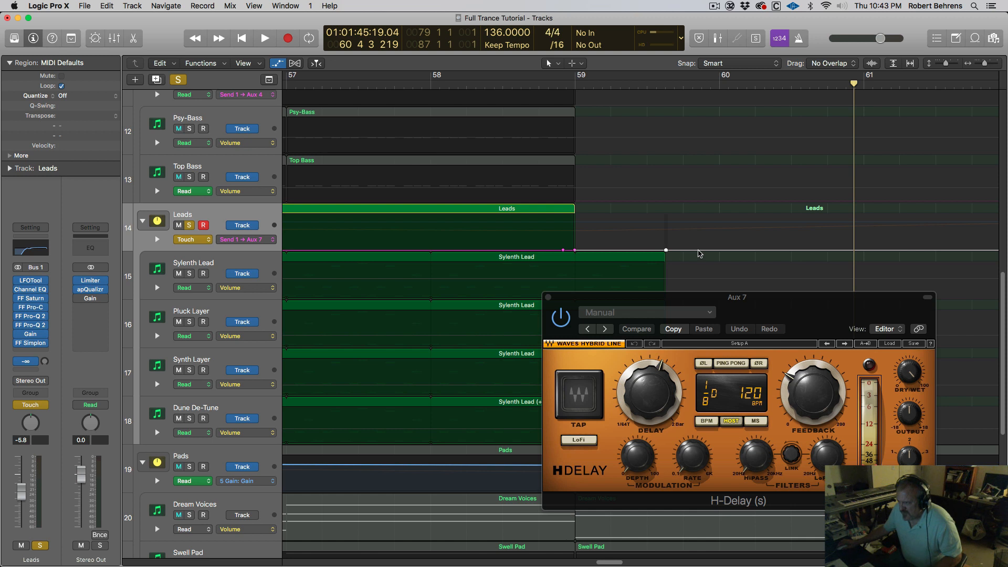
{"action": "left_click_drag", "start_coordinate": [618, 253], "coordinate": [605, 232]}
{"action": "key", "text": "space"}
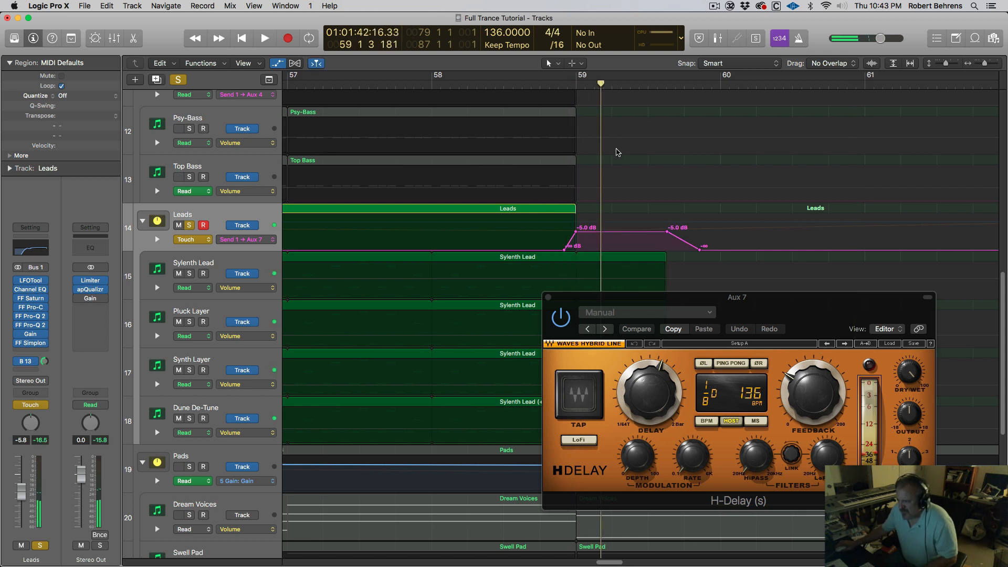
Step: Set the H-Delay time to a dotted 1/4 note and audition the leads' ending from bar 59
{"action": "left_click", "coordinate": [649, 399]}
{"action": "mouse_move", "coordinate": [649, 399]}
{"action": "left_mouse_down"}
{"action": "mouse_move", "coordinate": [649, 418]}
{"action": "mouse_move", "coordinate": [650, 404]}
{"action": "left_mouse_up"}
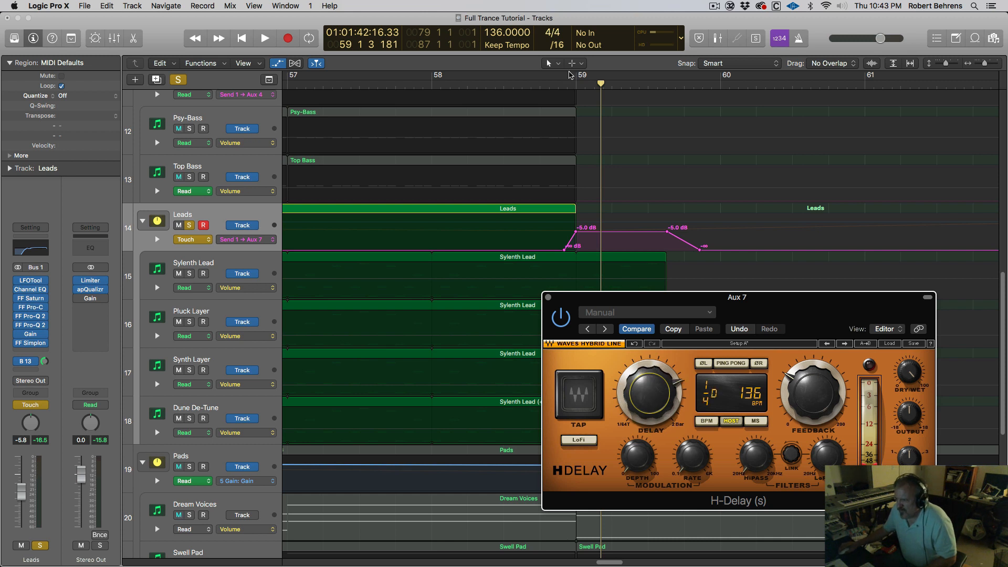
{"action": "left_click", "coordinate": [580, 90]}
{"action": "key", "text": "space"}
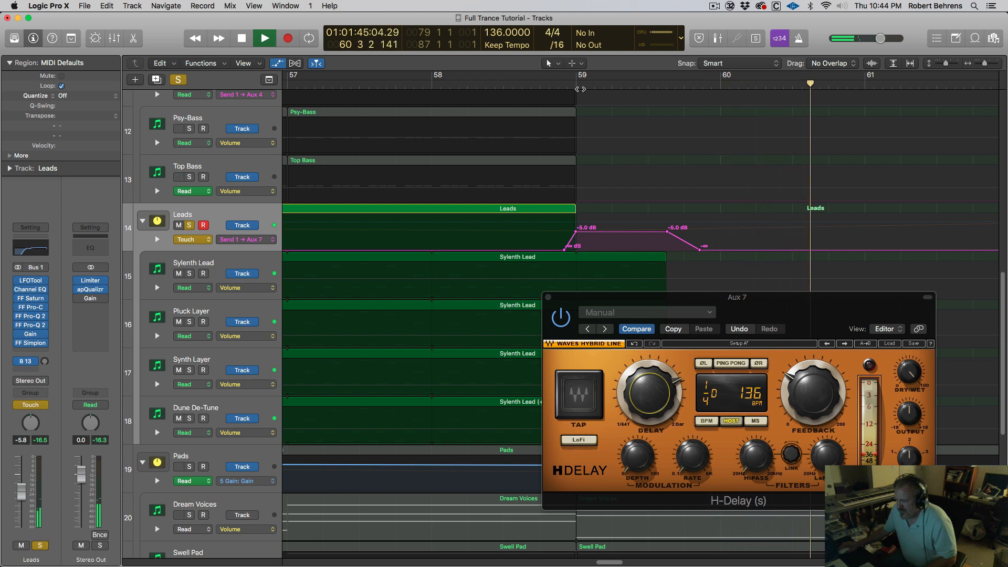
{"action": "key", "text": "space"}
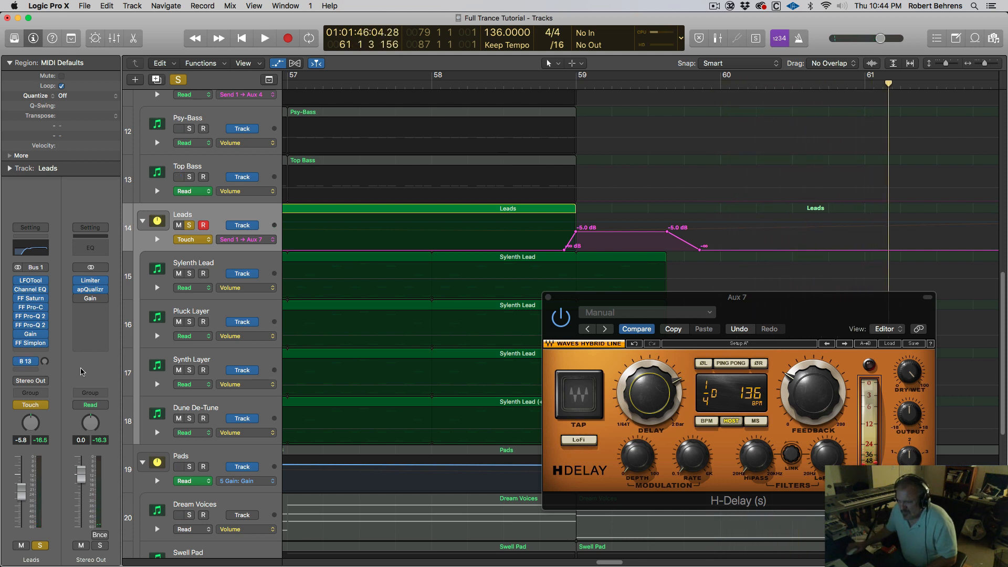
Step: Add a send on Aux 7 to Bus 10 (Big Reverb) at about -8.1 dB
{"action": "left_click", "coordinate": [26, 362]}
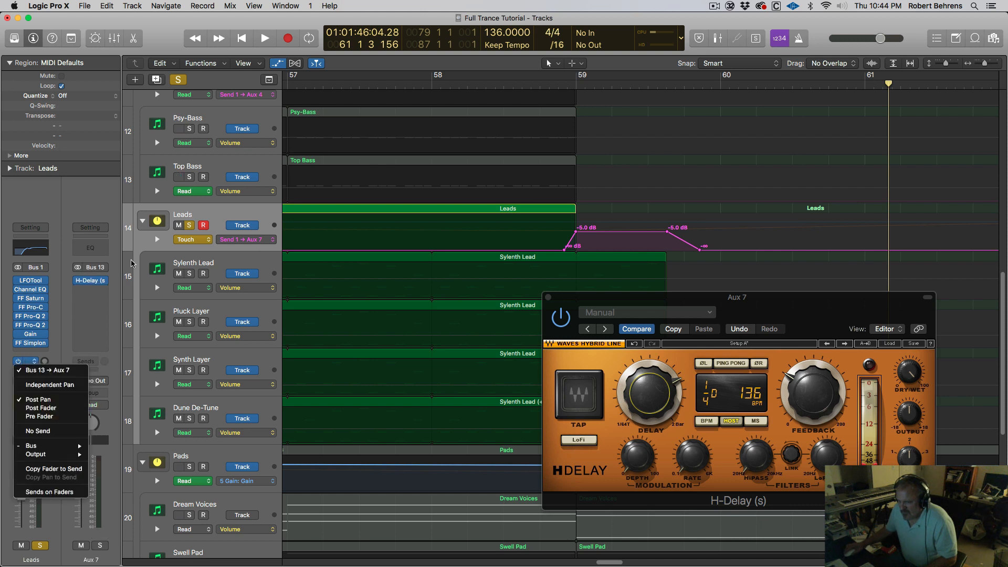
{"action": "left_click", "coordinate": [90, 361]}
{"action": "left_click", "coordinate": [95, 361]}
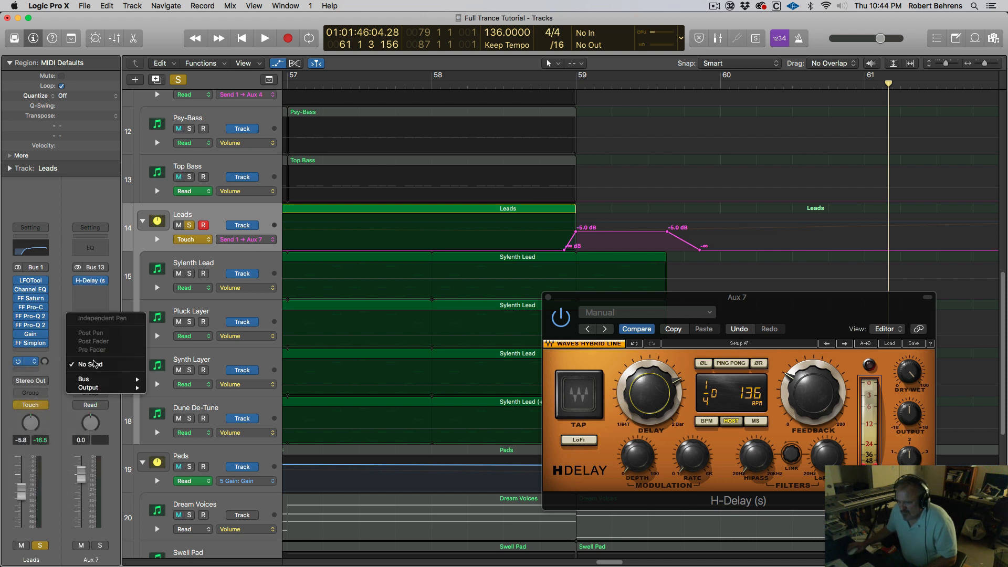
{"action": "mouse_move", "coordinate": [93, 381]}
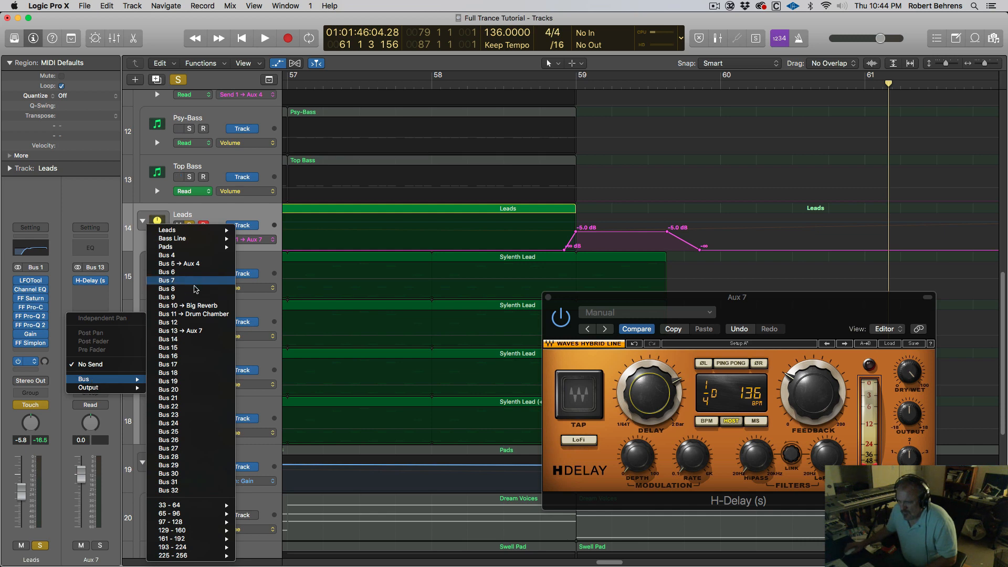
{"action": "left_click", "coordinate": [180, 331]}
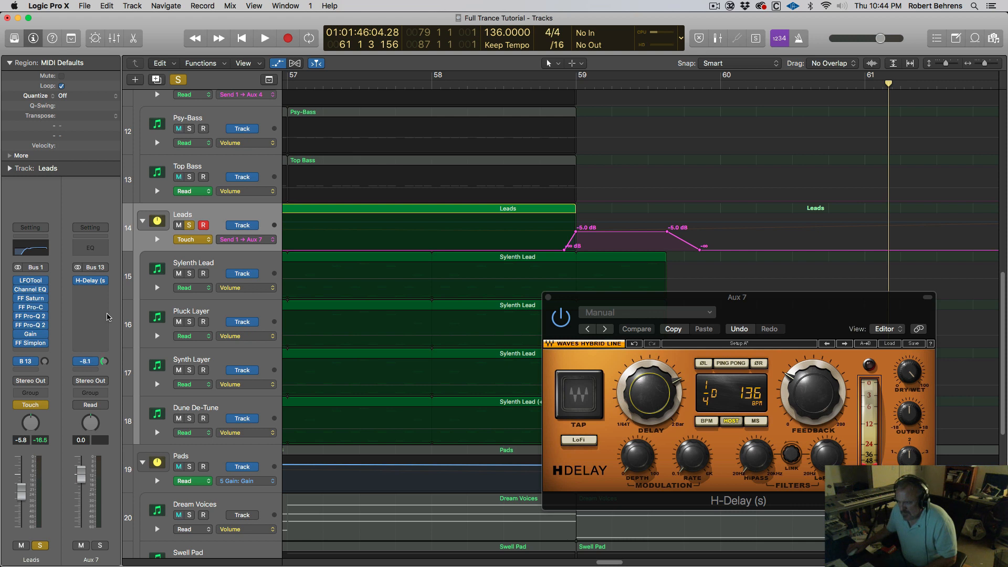
Step: Audition the soloed leads' ending from just before bar 59 with the delay feeding the reverb
{"action": "left_click", "coordinate": [540, 83]}
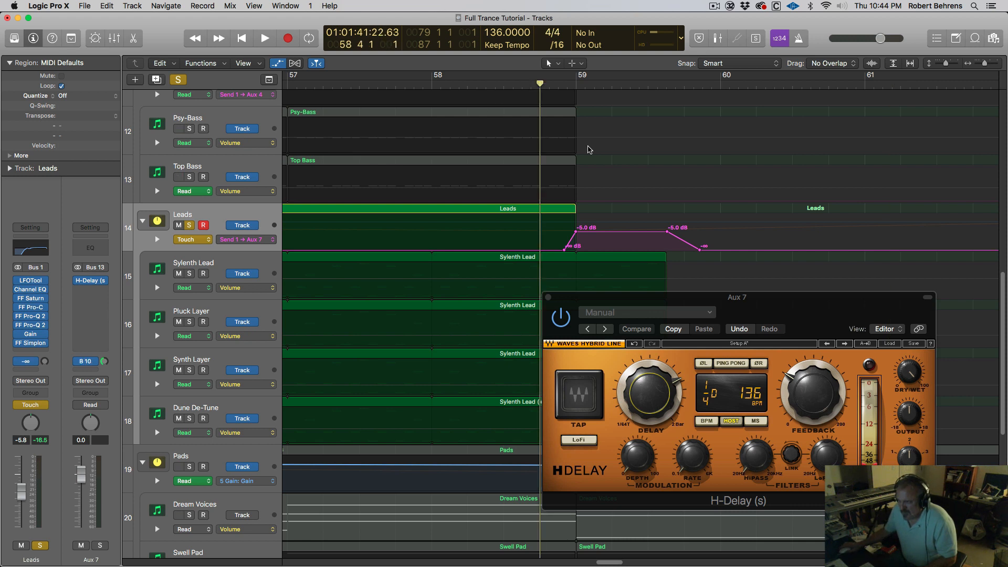
{"action": "key", "text": "space"}
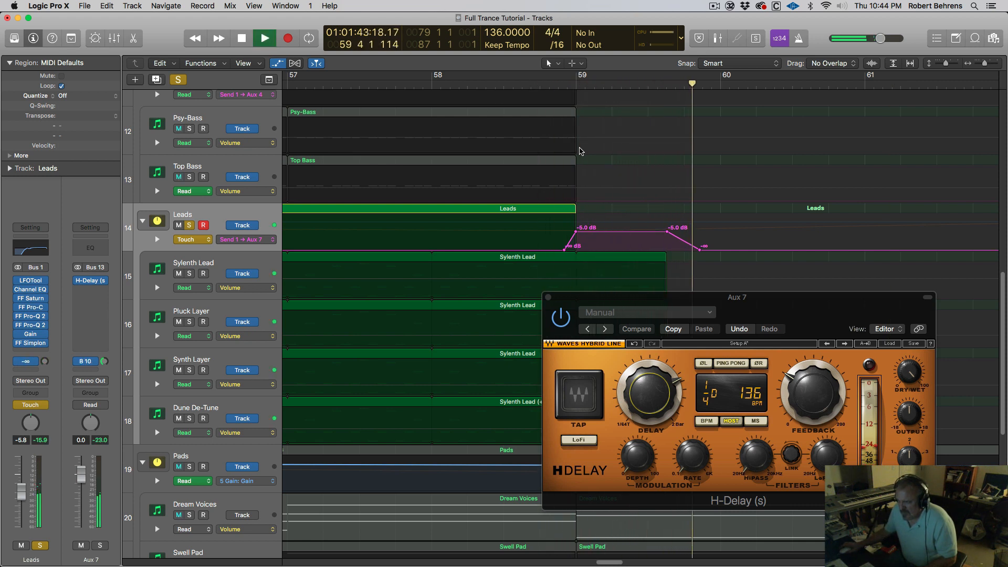
{"action": "key", "text": "space"}
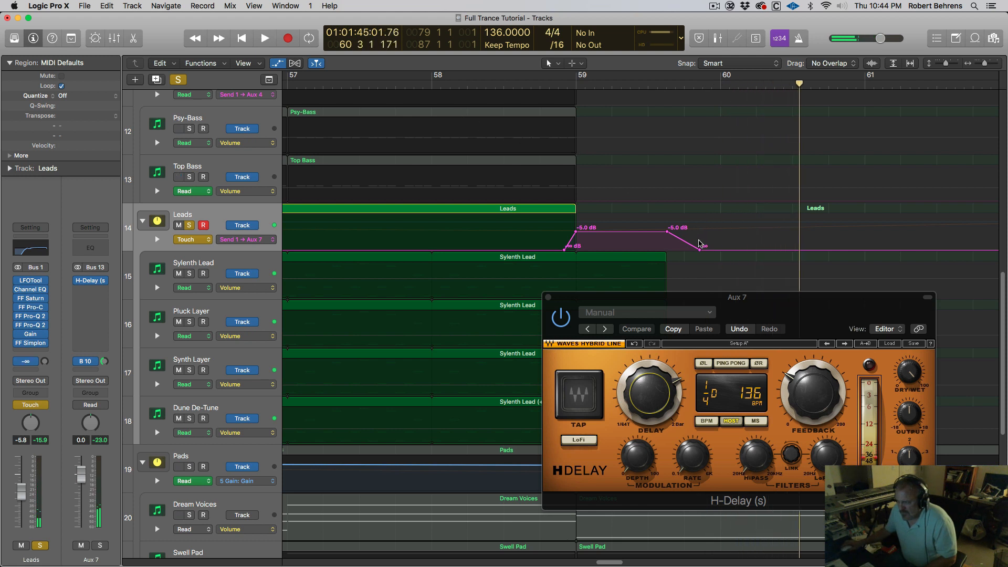
{"action": "key", "text": "space"}
{"action": "key", "text": "space"}
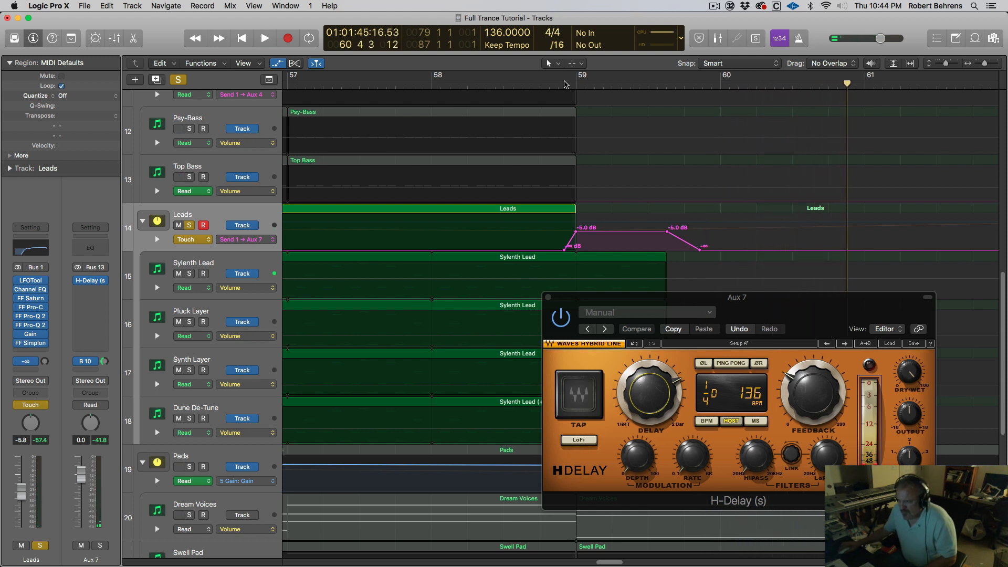
{"action": "key", "text": "space"}
{"action": "left_click", "coordinate": [565, 83]}
{"action": "key", "text": "space"}
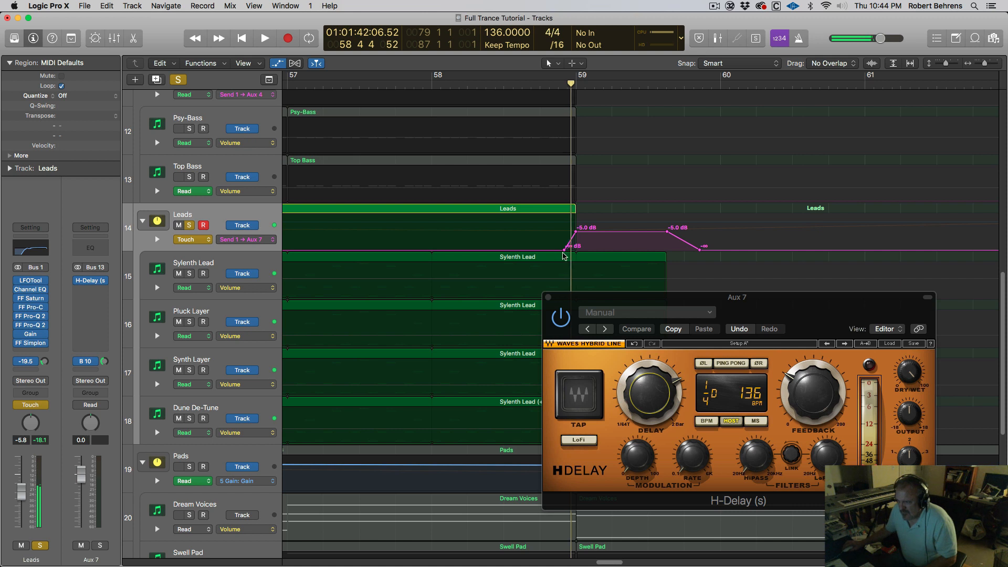
Step: Widen the Leads send automation: start the rise at 58 3 3, raise the plateau to -2.9 dB until 60 1 4, and end the fade around bar 60.7
{"action": "left_click_drag", "start_coordinate": [565, 249], "coordinate": [528, 251]}
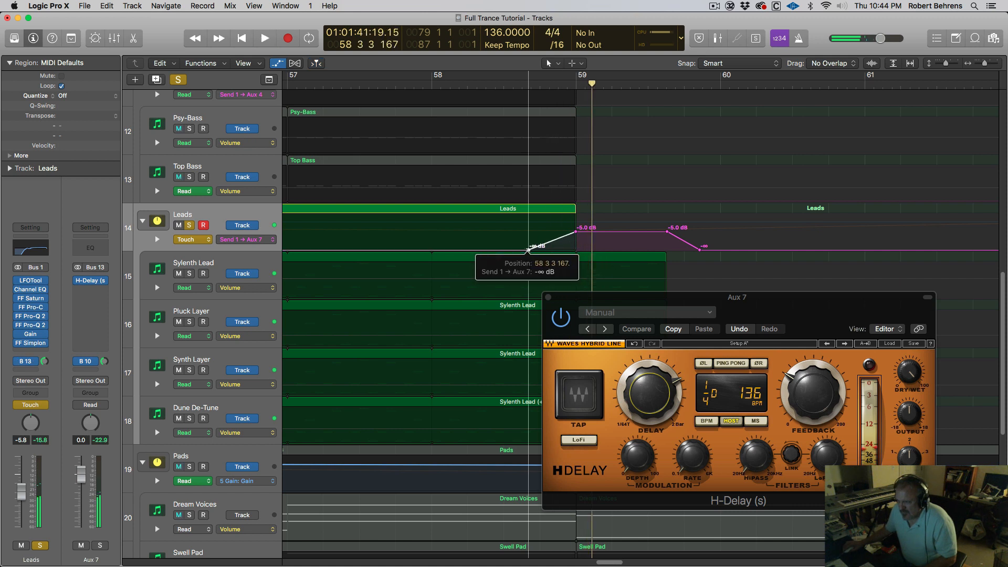
{"action": "left_click_drag", "start_coordinate": [615, 235], "coordinate": [615, 232]}
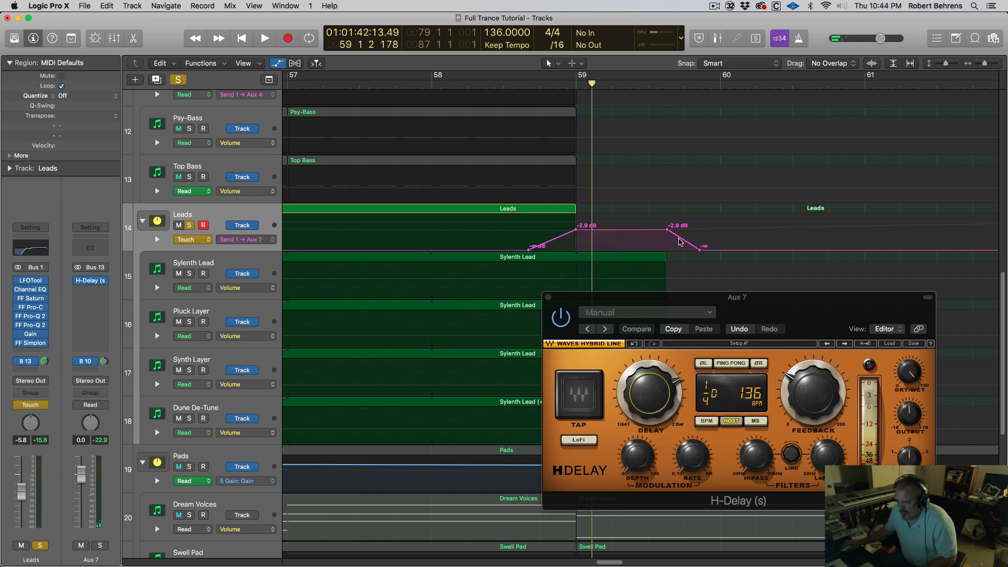
{"action": "left_click_drag", "start_coordinate": [699, 248], "coordinate": [826, 250]}
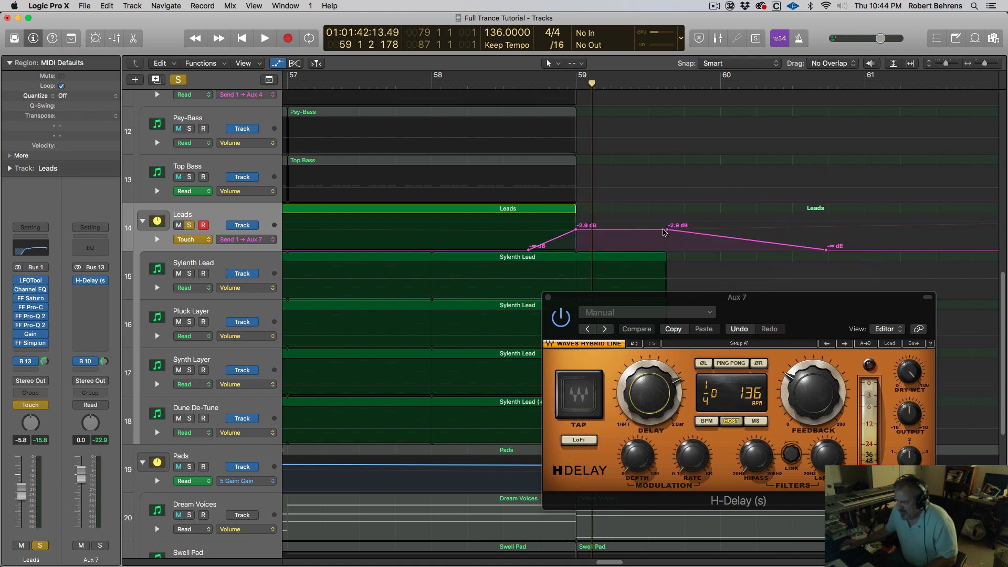
{"action": "left_click", "coordinate": [667, 229]}
{"action": "left_click_drag", "start_coordinate": [667, 229], "coordinate": [749, 230]}
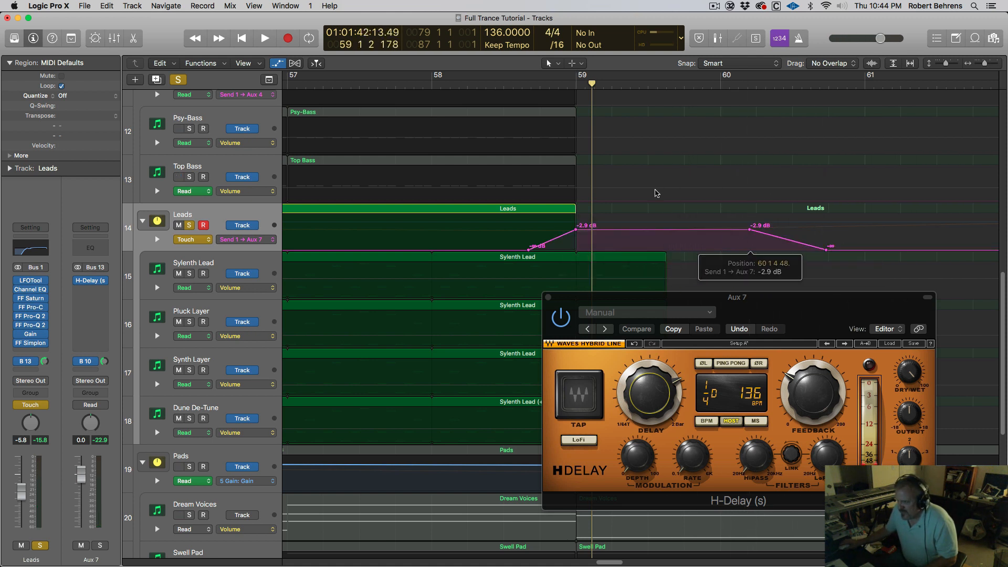
Step: Audition from bar 58 and soften the send's rise with a -2.9 dB point near bar 59.5 and the bar 59 point at -10.9 dB
{"action": "left_click", "coordinate": [429, 86]}
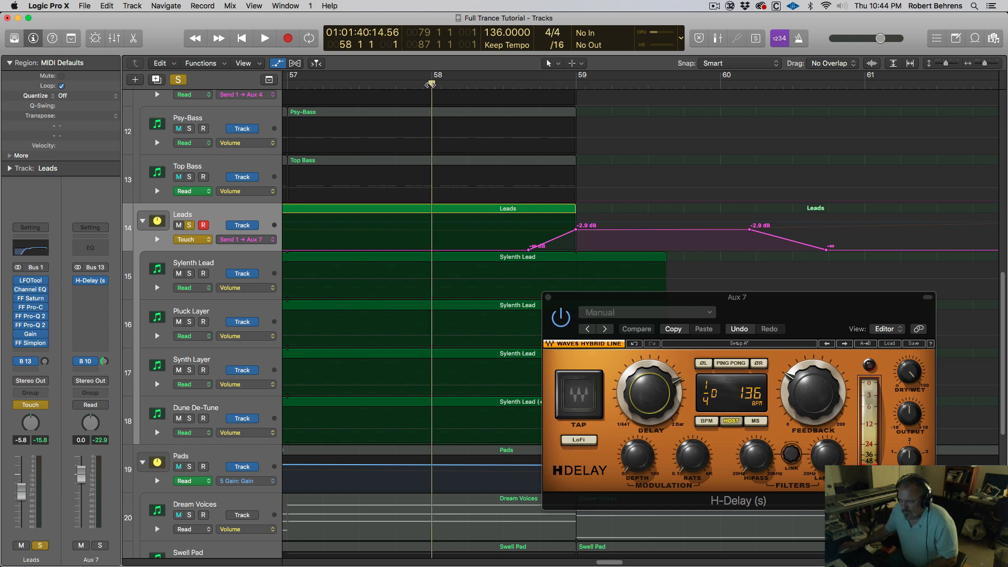
{"action": "key", "text": "space"}
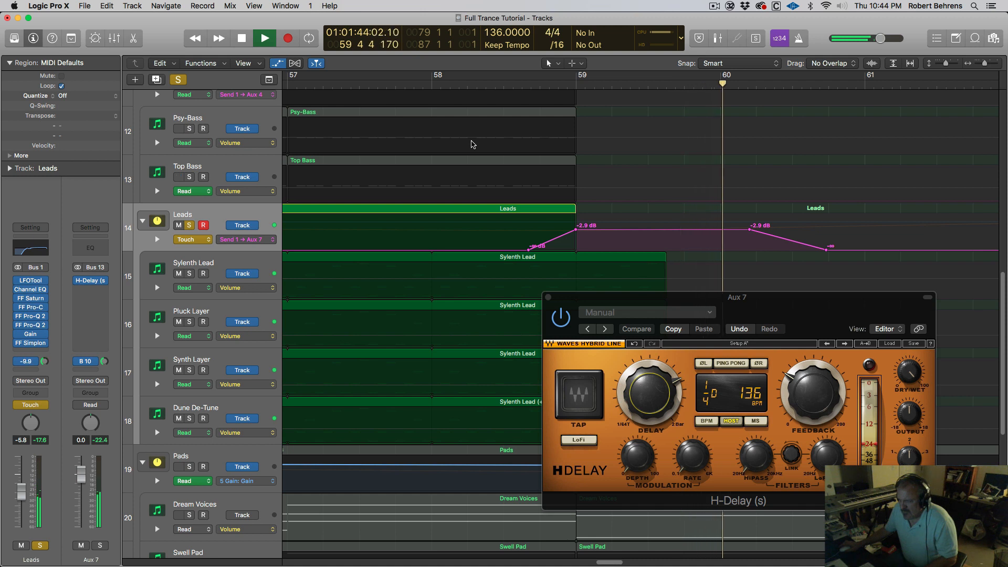
{"action": "key", "text": "space"}
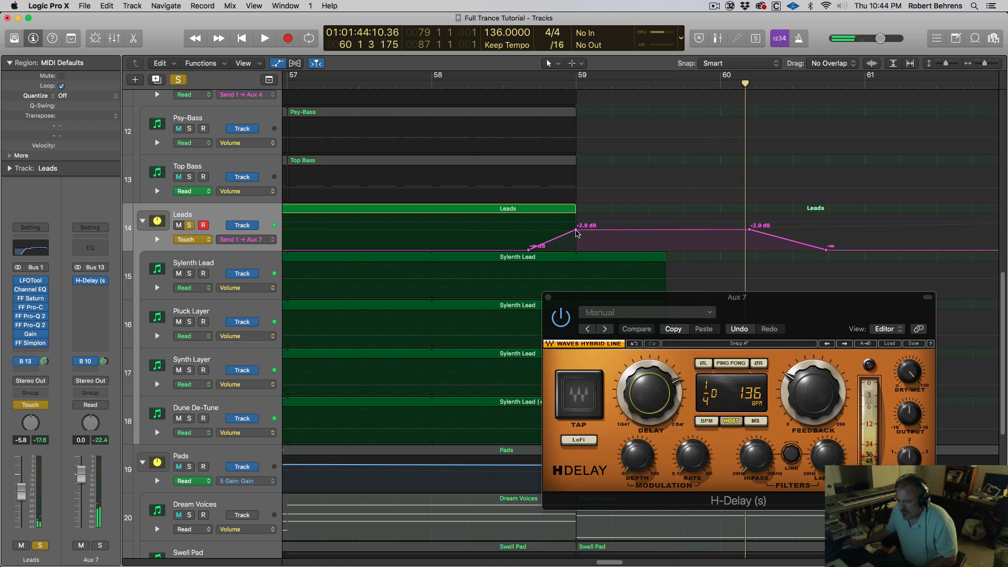
{"action": "left_click", "coordinate": [645, 231]}
{"action": "left_click_drag", "start_coordinate": [576, 231], "coordinate": [576, 237]}
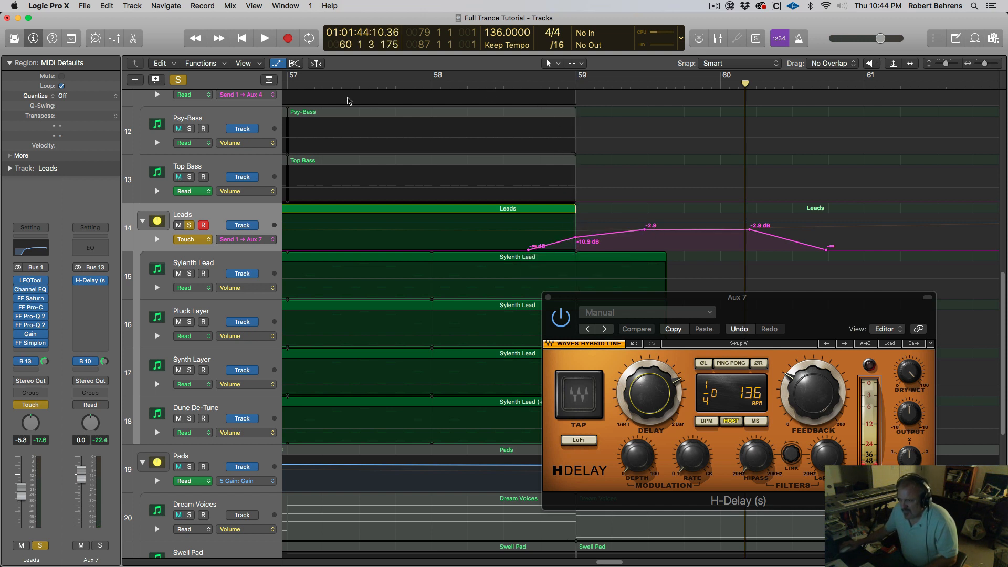
Step: Clear all track solos and audition the full mix from bar 57 into the breakdown past bar 62
{"action": "left_click", "coordinate": [358, 84]}
{"action": "left_click", "coordinate": [176, 80]}
{"action": "scroll", "coordinate": [367, 93], "scroll_direction": "left", "scroll_amount": 5}
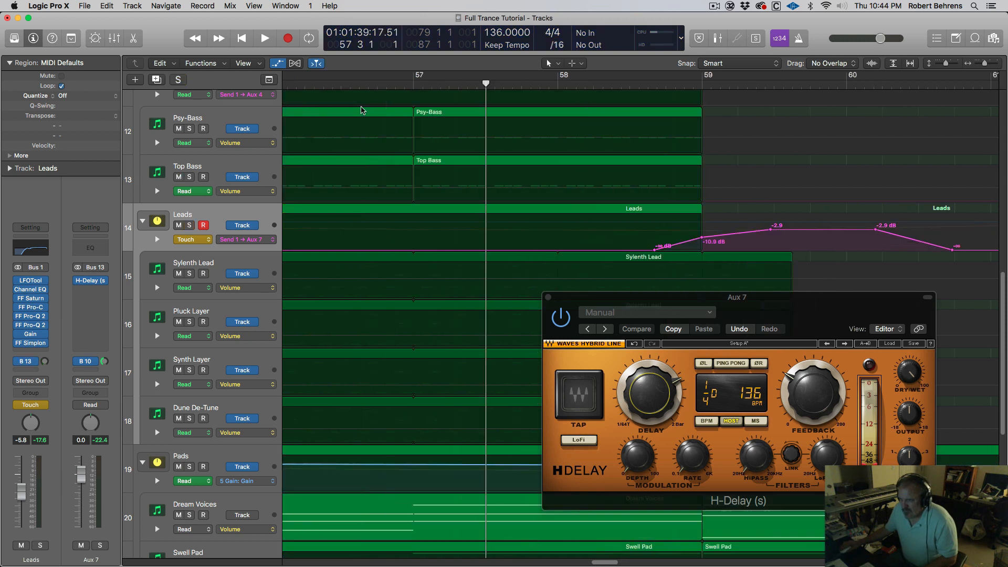
{"action": "left_click", "coordinate": [481, 83]}
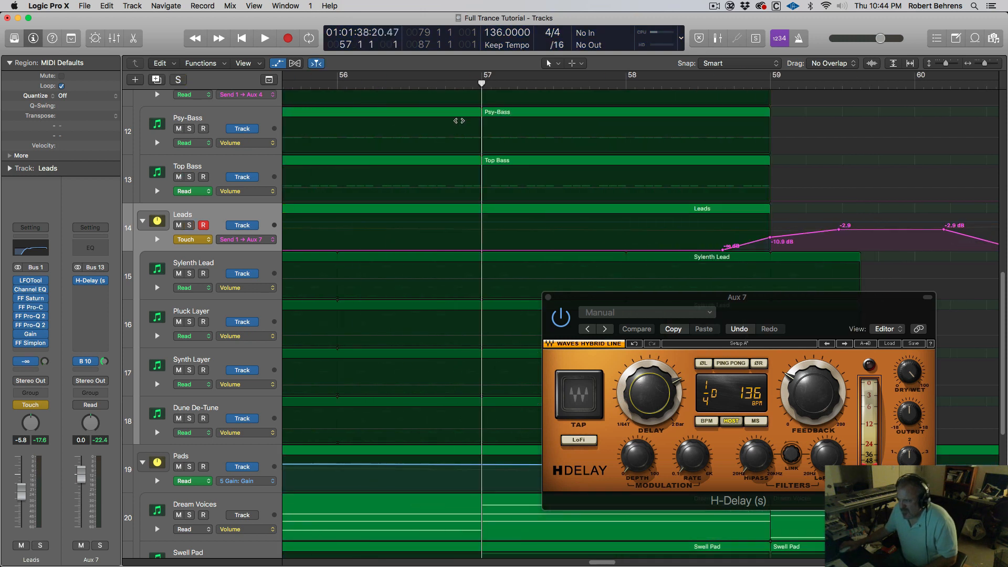
{"action": "key", "text": "space"}
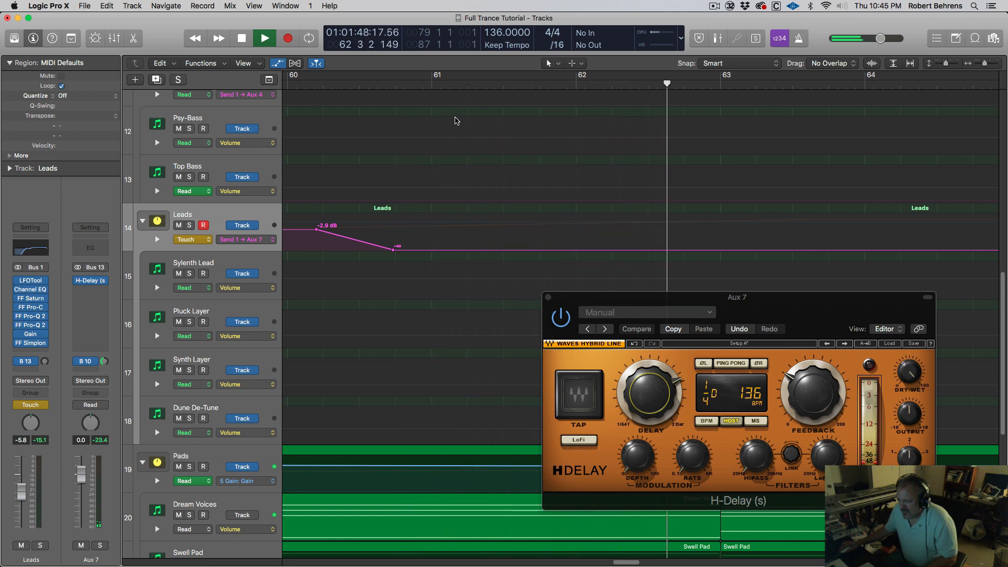
{"action": "key", "text": "space"}
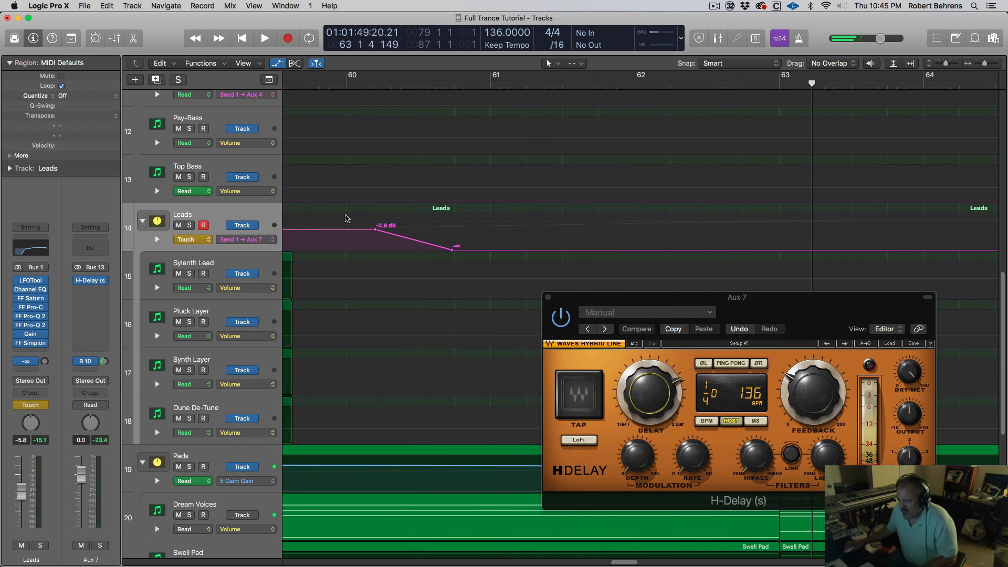
Step: Add a 0.0 dB point at bar 59 to the Leads track's Gain automation, and switch the lane back to Send 1 to Aux 7
{"action": "scroll", "coordinate": [346, 218], "scroll_direction": "left", "scroll_amount": 5}
{"action": "left_click", "coordinate": [272, 240]}
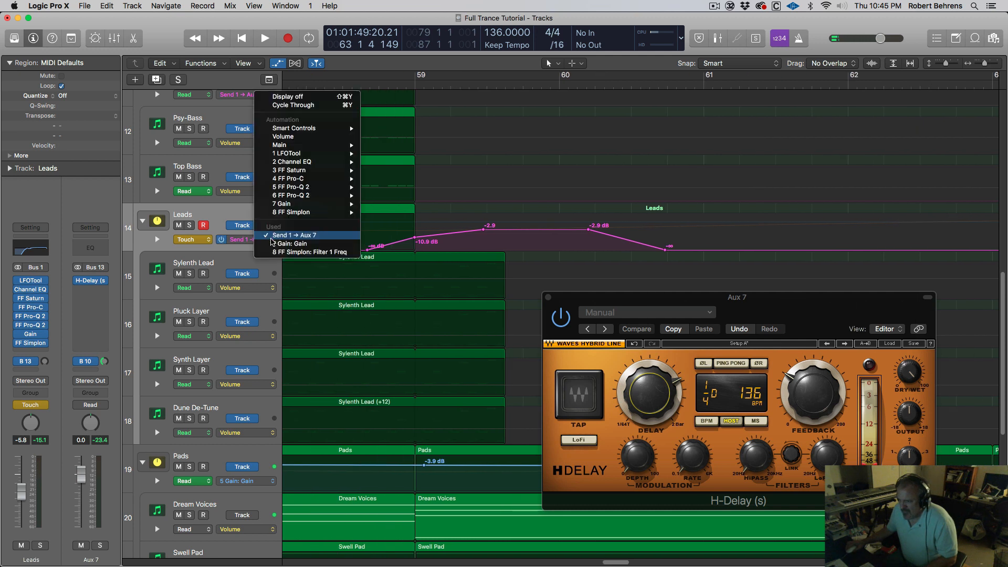
{"action": "left_click", "coordinate": [283, 244]}
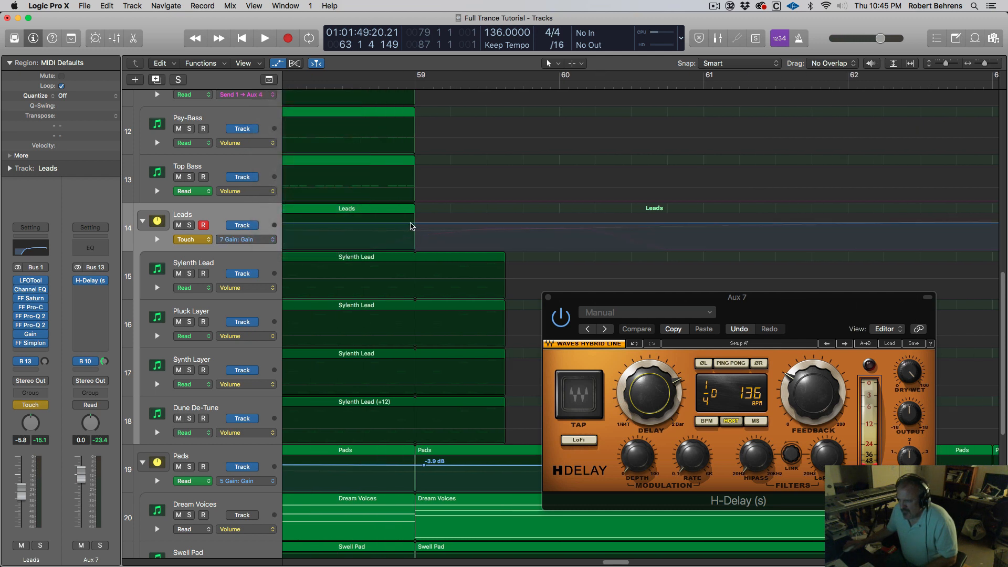
{"action": "left_click", "coordinate": [415, 226]}
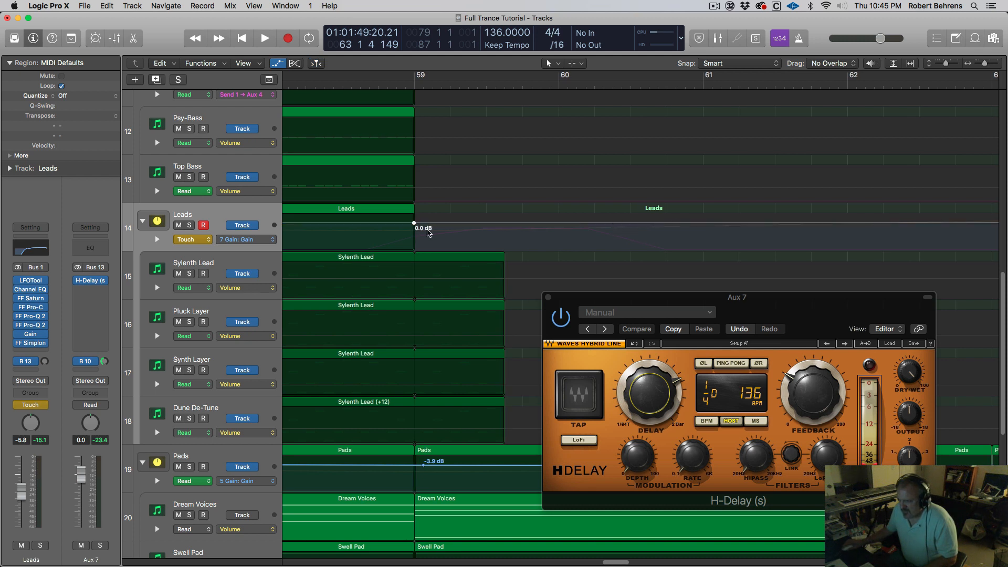
{"action": "left_click", "coordinate": [272, 240]}
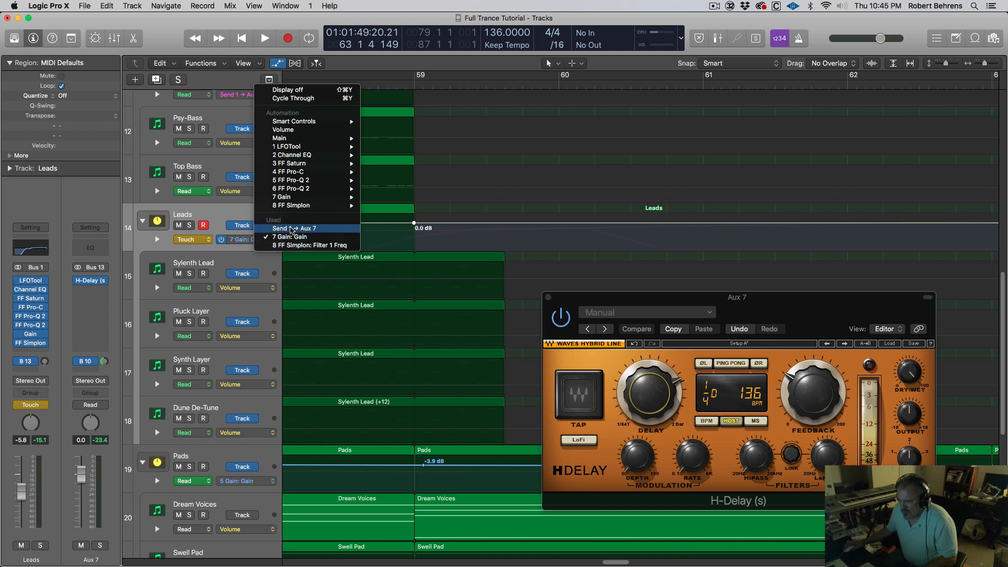
{"action": "left_click", "coordinate": [291, 229]}
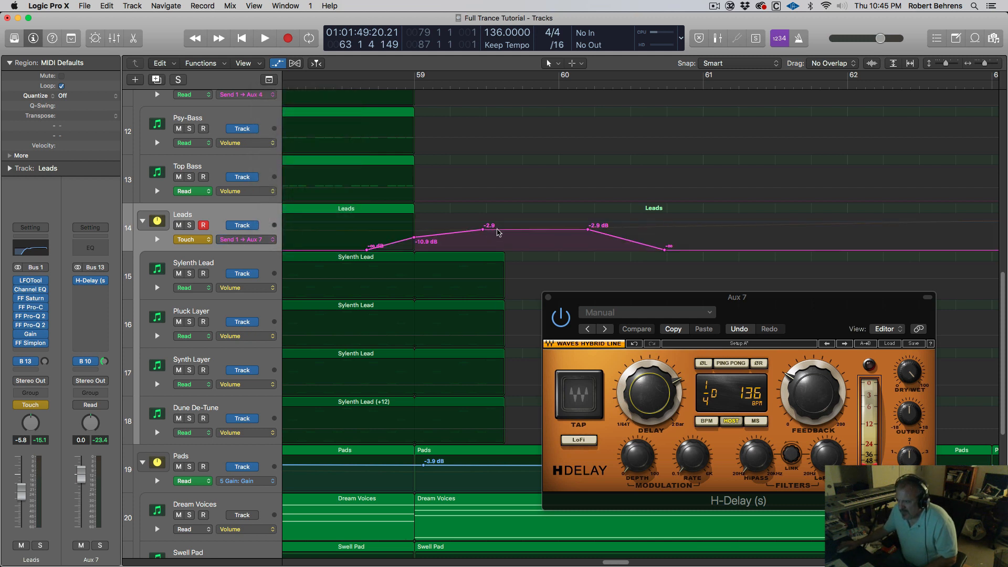
Step: Reshape the Leads send automation: peak at -1.8 dB, bar 59 at -23.2 dB, 60 1 4 at -6.6 dB, and the fade ending just before bar 61
{"action": "left_click_drag", "start_coordinate": [498, 232], "coordinate": [499, 231]}
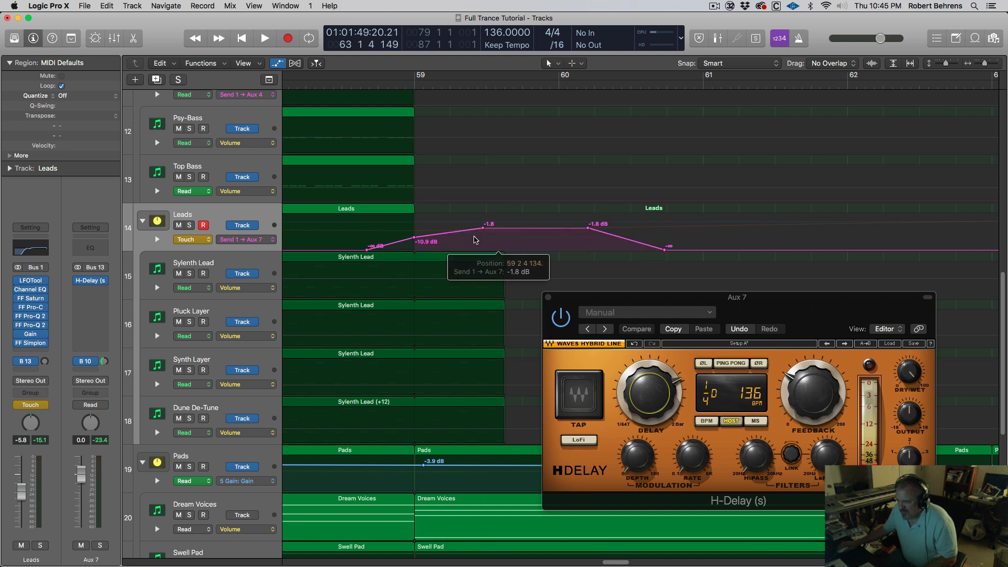
{"action": "left_click", "coordinate": [415, 241]}
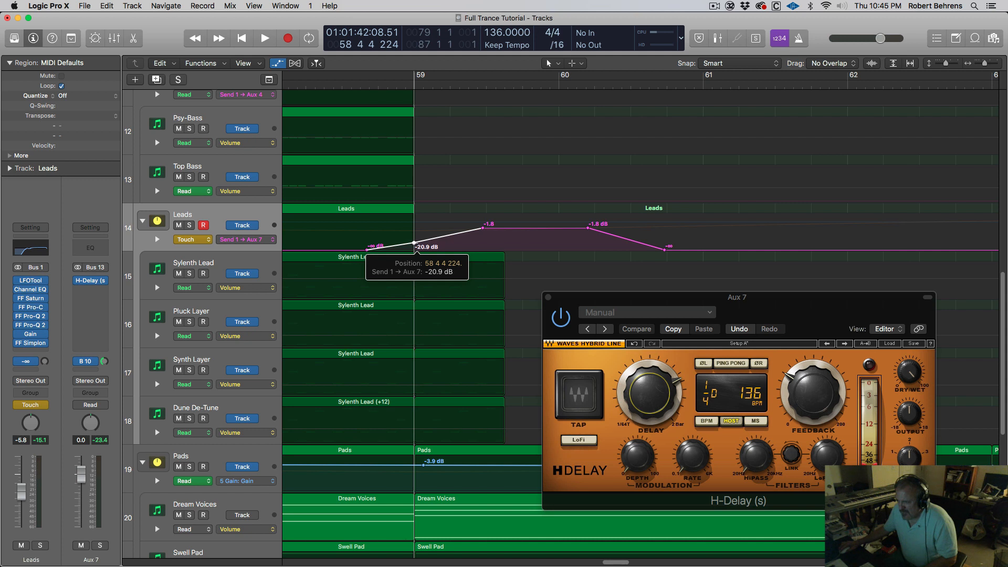
{"action": "left_click_drag", "start_coordinate": [663, 251], "coordinate": [654, 250]}
{"action": "left_click_drag", "start_coordinate": [588, 229], "coordinate": [587, 231]}
{"action": "left_click_drag", "start_coordinate": [655, 250], "coordinate": [699, 250]}
{"action": "left_click_drag", "start_coordinate": [587, 231], "coordinate": [587, 232]}
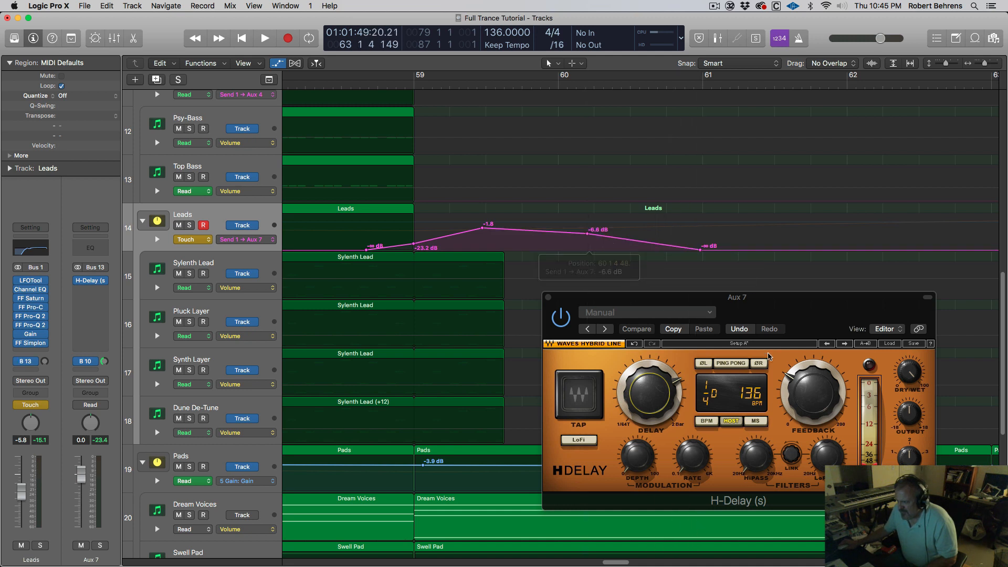
Step: Set H-Delay's feedback to 57, and audition a new -14.2 dB point just after bar 59 in the Leads send automation
{"action": "left_click_drag", "start_coordinate": [806, 394], "coordinate": [806, 390]}
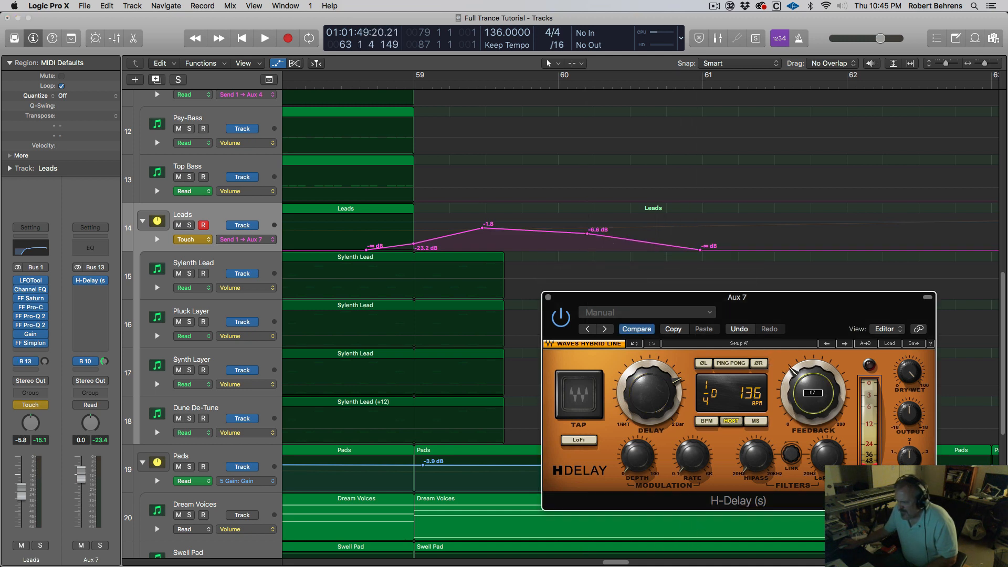
{"action": "left_click_drag", "start_coordinate": [434, 242], "coordinate": [437, 239]}
{"action": "key", "text": "space"}
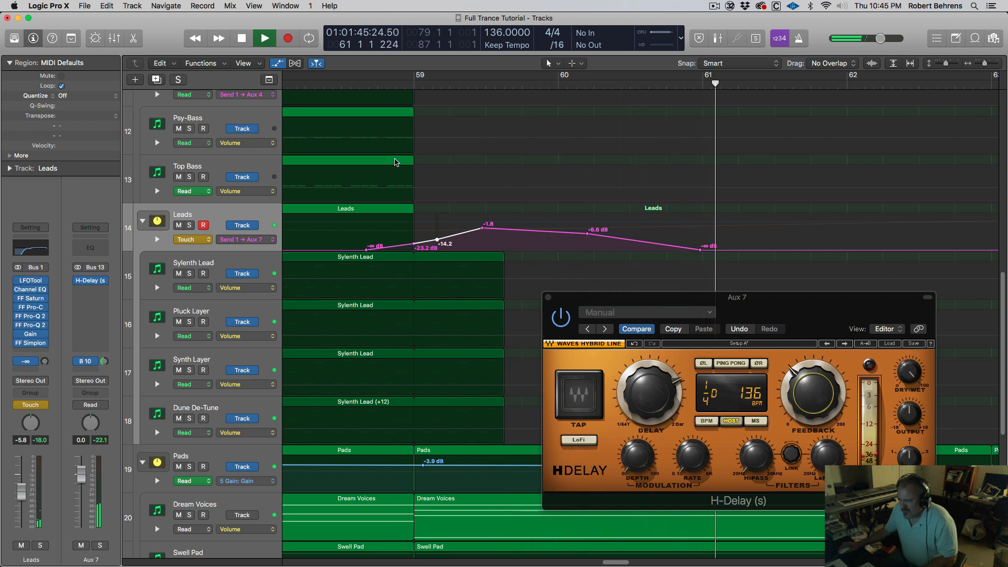
{"action": "key", "text": "space"}
Step: Extend the end of the Leads send fade to about bar 61.5 and audition the transition from bar 59
{"action": "left_click_drag", "start_coordinate": [701, 251], "coordinate": [784, 251]}
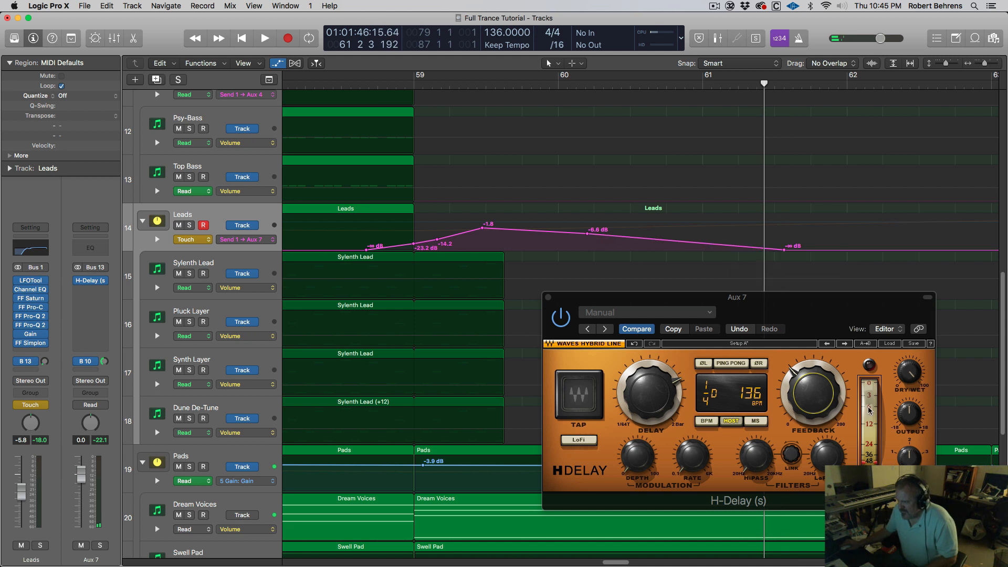
{"action": "left_click", "coordinate": [801, 395]}
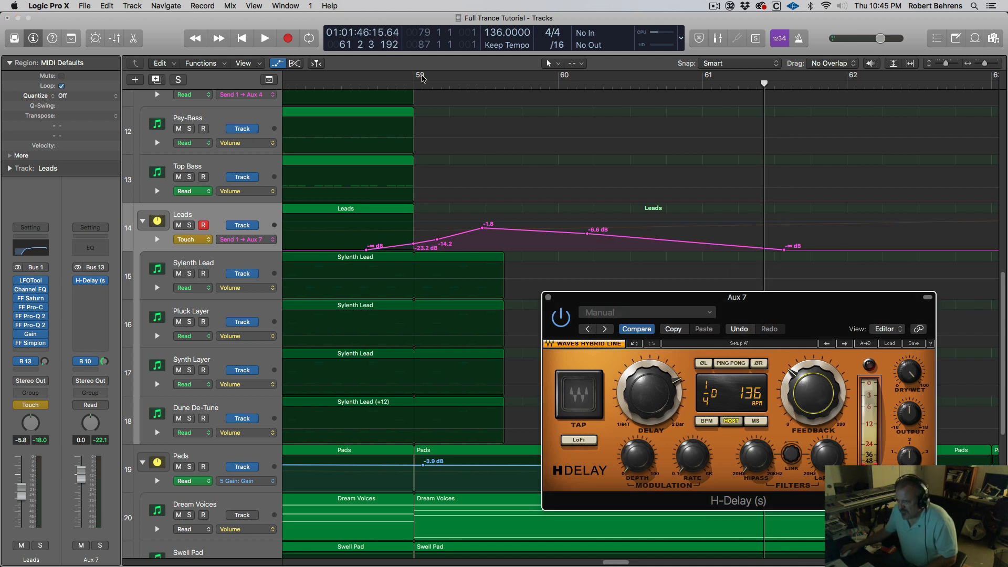
{"action": "left_click", "coordinate": [414, 86]}
{"action": "key", "text": "space"}
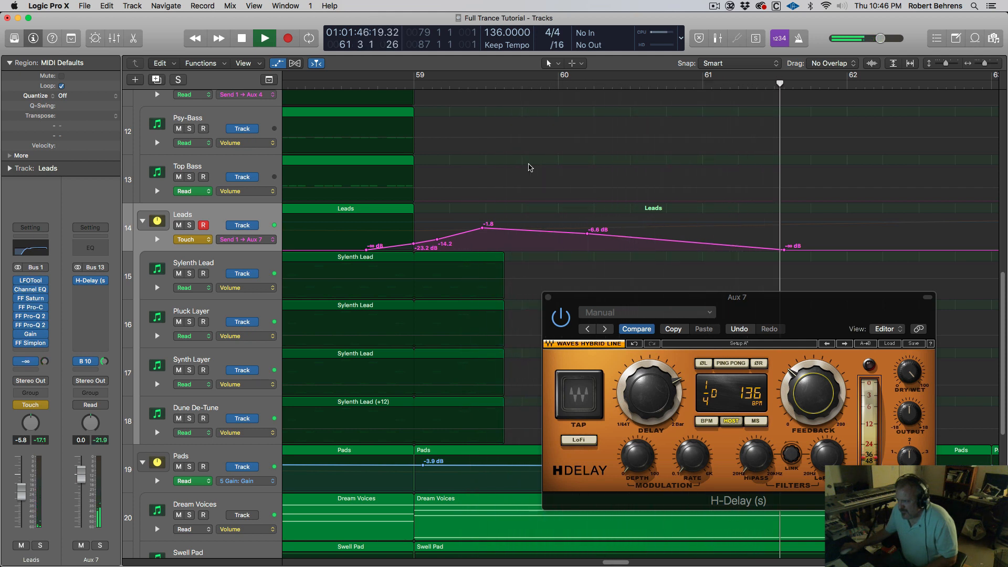
{"action": "key", "text": "space"}
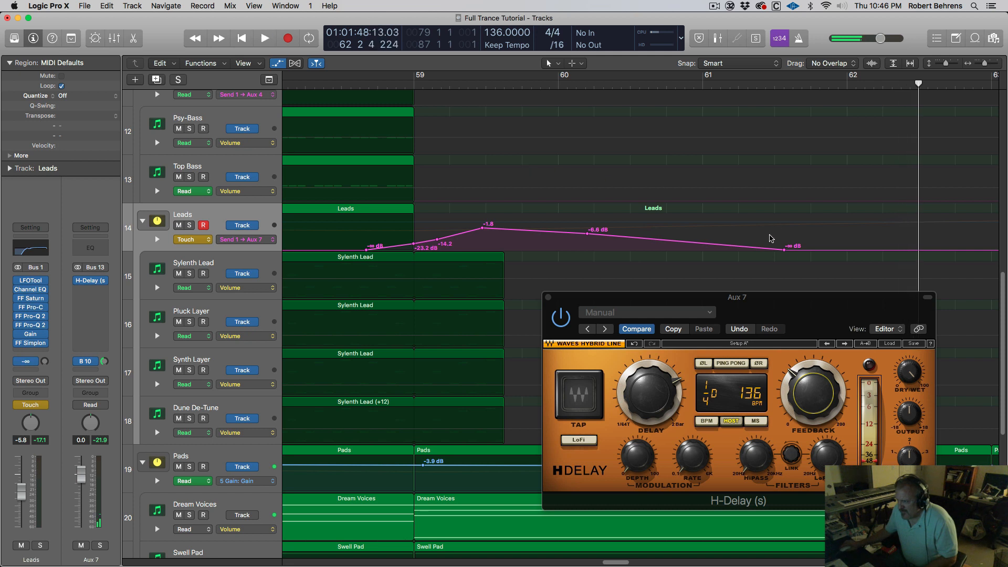
Step: Shift the -6.6 dB send point to about bar 60.2 and the fade's end to about bar 61.7, and audition from 58 4 3
{"action": "left_click_drag", "start_coordinate": [784, 250], "coordinate": [800, 250]}
{"action": "left_click_drag", "start_coordinate": [587, 234], "coordinate": [595, 234]}
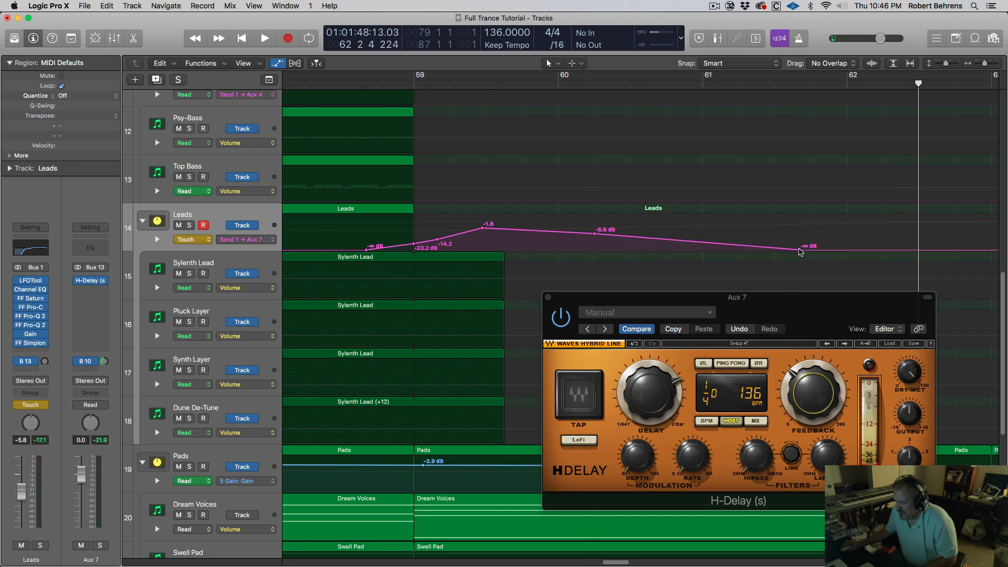
{"action": "left_click_drag", "start_coordinate": [800, 251], "coordinate": [804, 250]}
{"action": "left_click", "coordinate": [397, 83]}
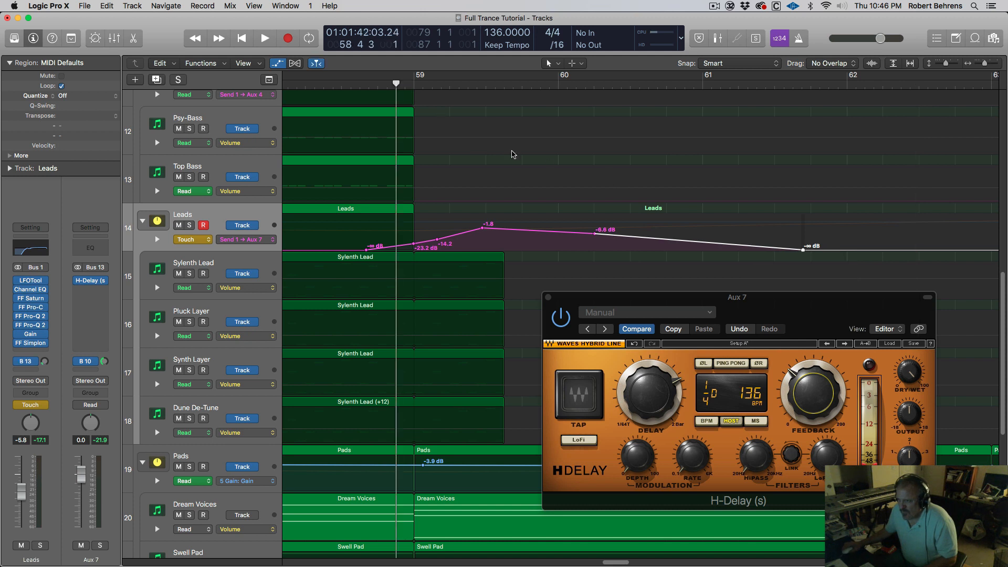
{"action": "key", "text": "space"}
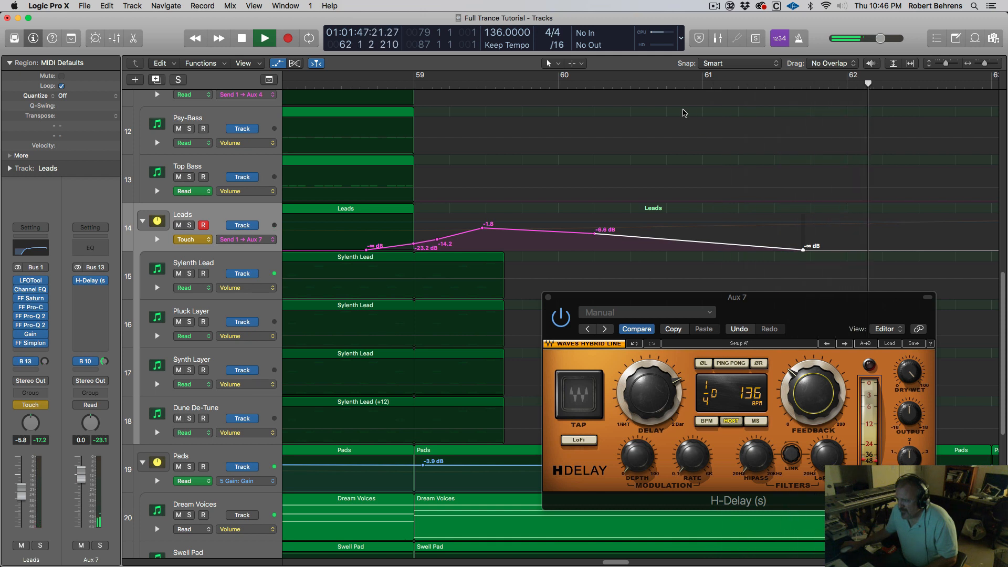
{"action": "key", "text": "space"}
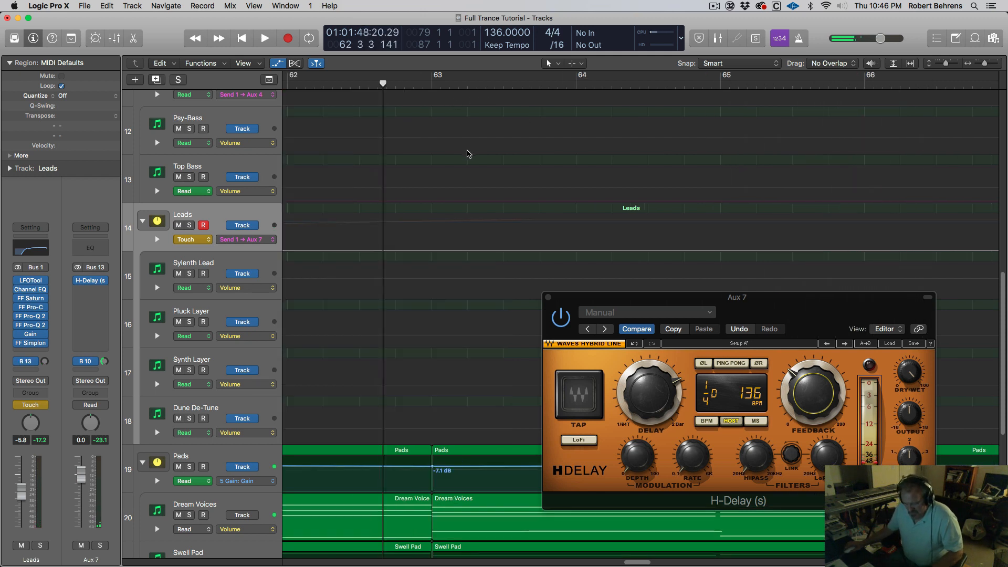
Step: Hide the automation lanes, zoom out to the wider arrangement, and close the H-Delay window
{"action": "scroll", "coordinate": [478, 152], "scroll_direction": "right", "scroll_amount": 1}
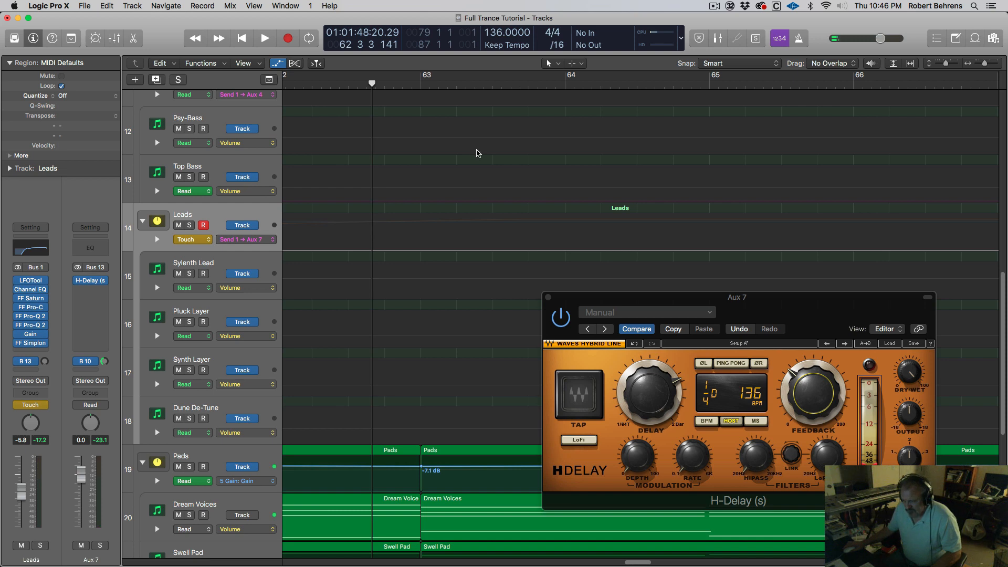
{"action": "key", "text": "a"}
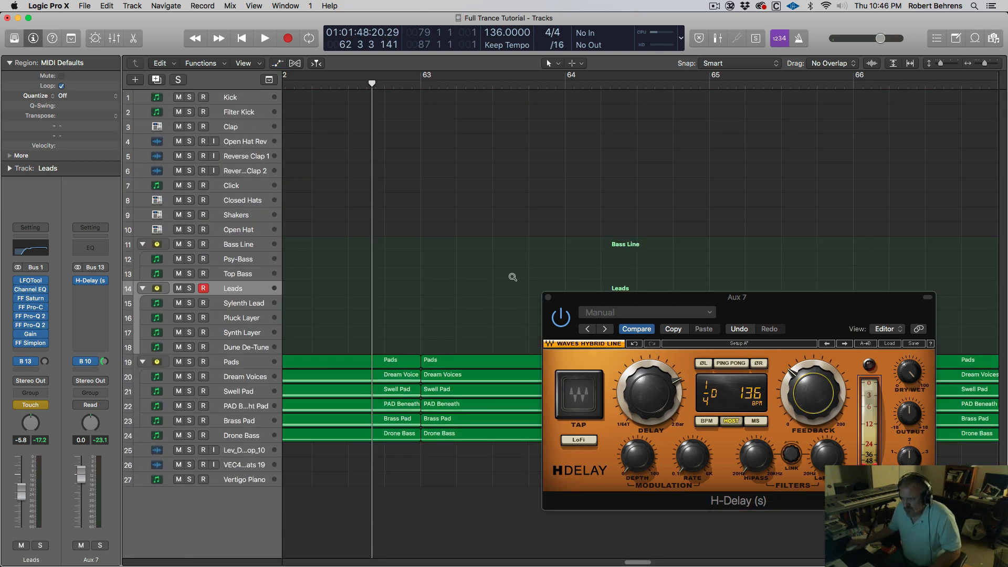
{"action": "scroll", "coordinate": [512, 277], "scroll_direction": "down", "scroll_amount": 10}
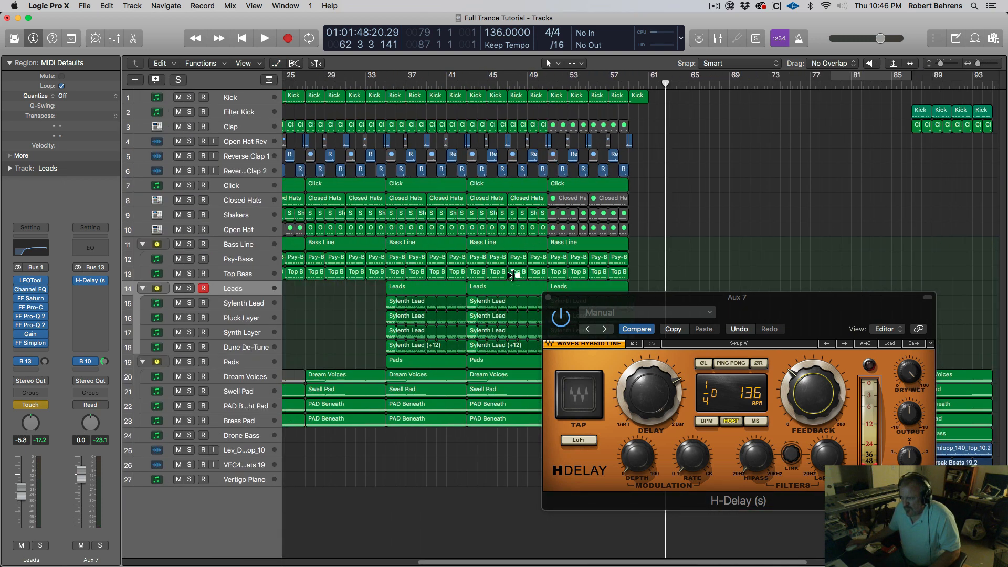
{"action": "left_click", "coordinate": [548, 297]}
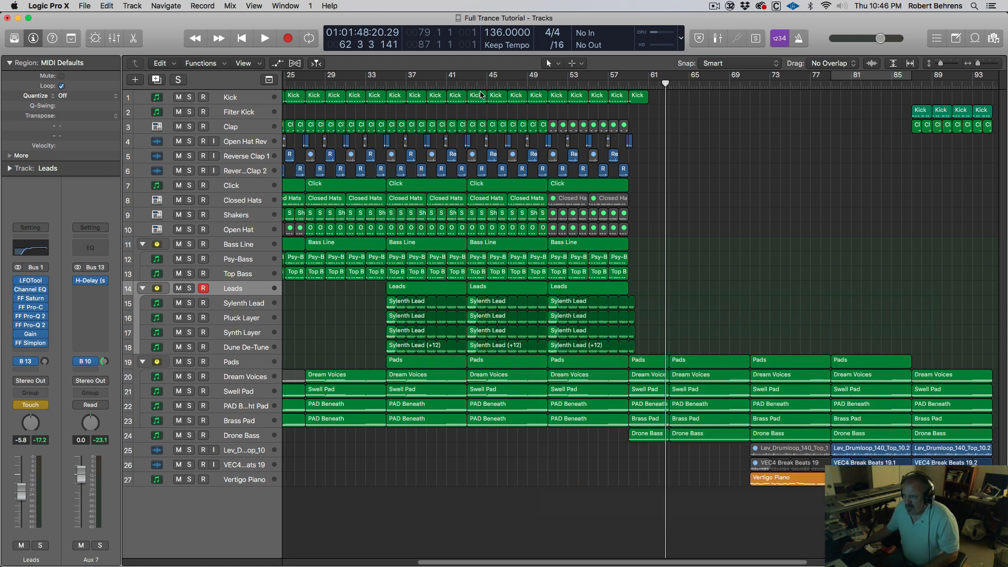
Step: Play the arrangement from bar 35 and set the Leads track's automation mode to Read
{"action": "left_click", "coordinate": [389, 85]}
{"action": "key", "text": "space"}
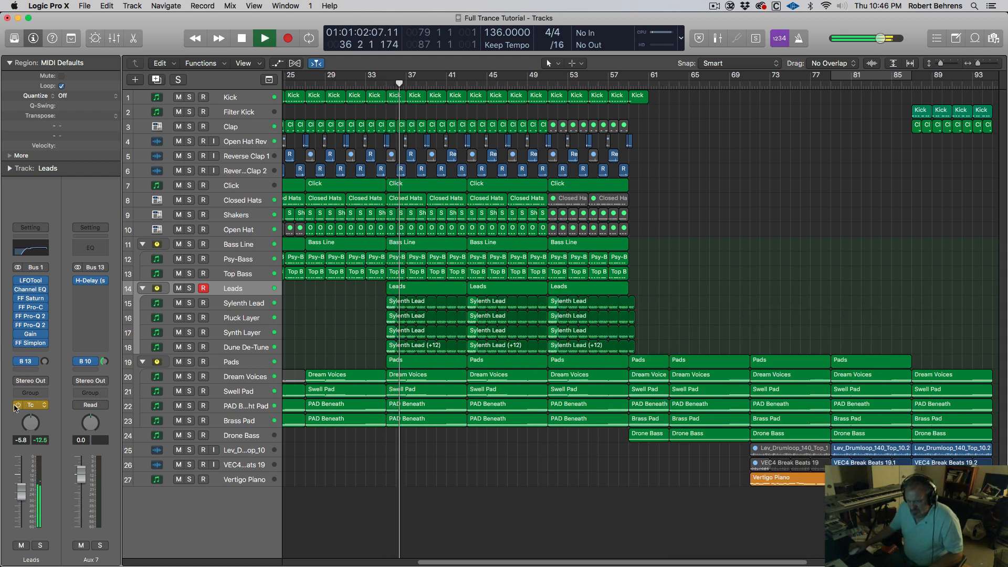
{"action": "left_click", "coordinate": [44, 405]}
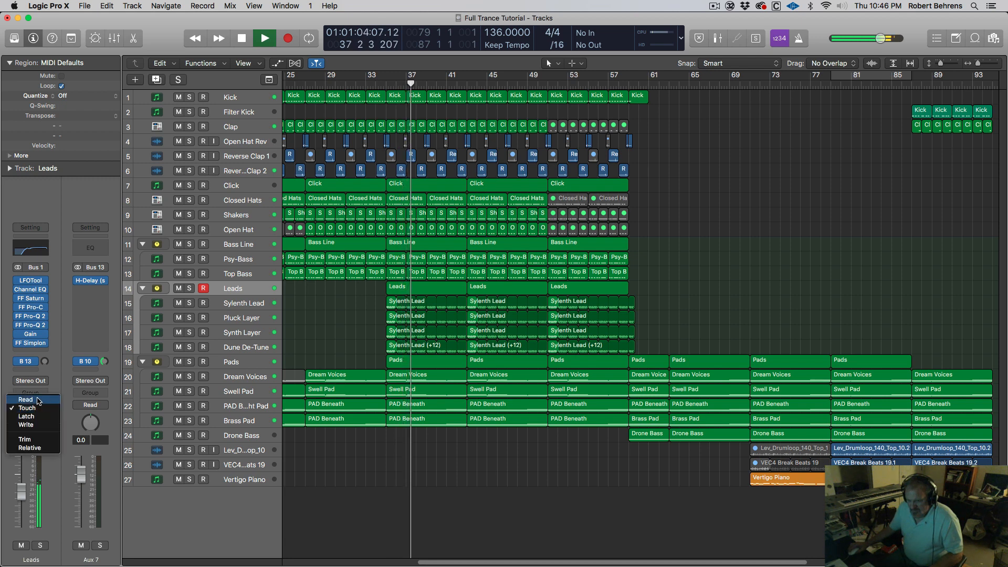
{"action": "left_click", "coordinate": [38, 399]}
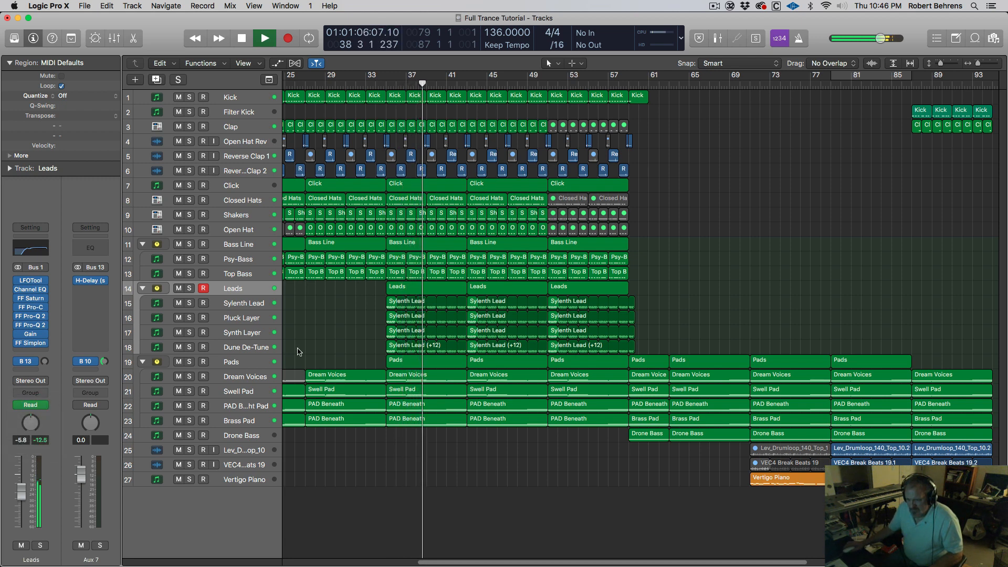
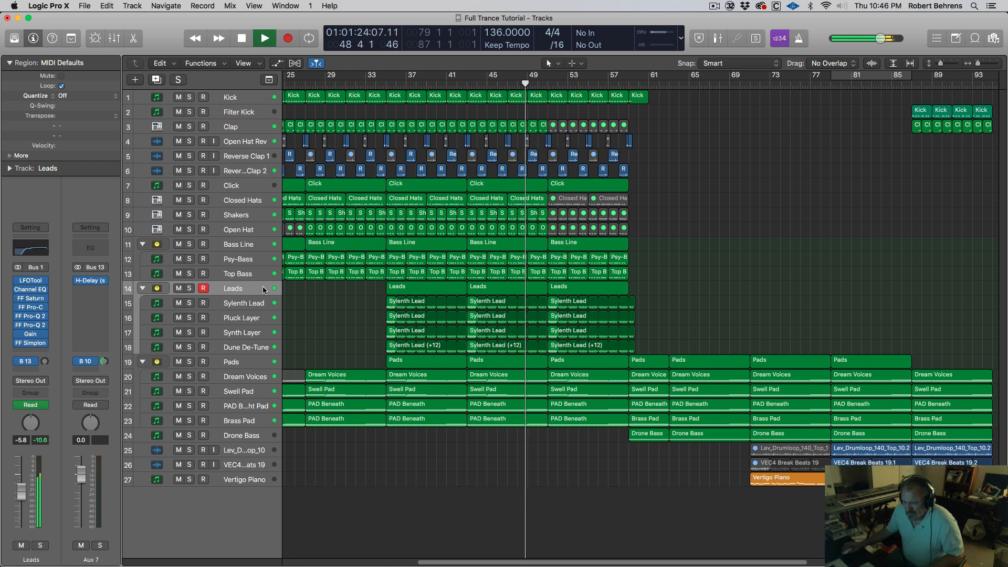
Step: Show the automation lanes again at the Leads track and keep auditioning the full mix up to bar 57
{"action": "left_click", "coordinate": [265, 290]}
{"action": "key", "text": "a"}
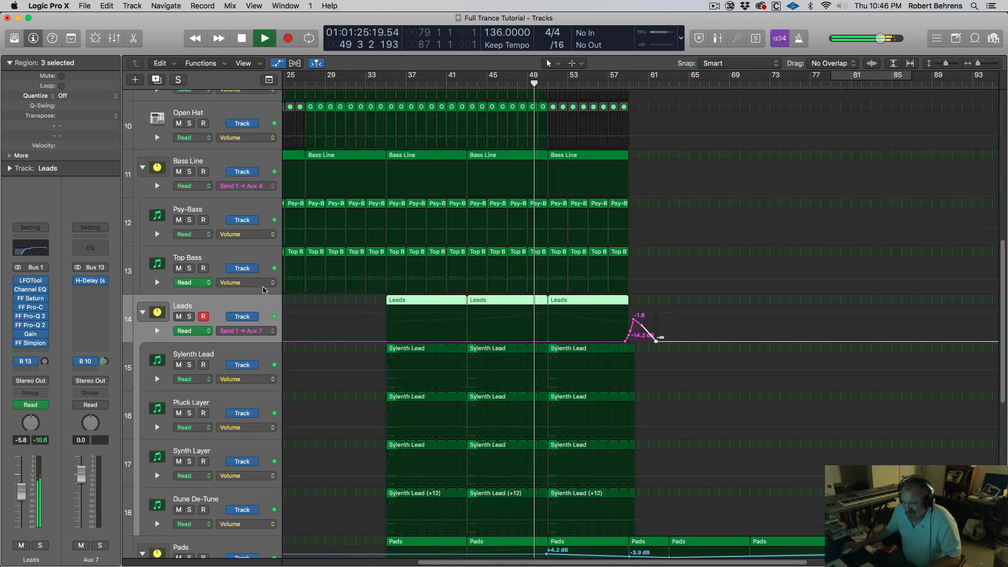
{"action": "left_click", "coordinate": [271, 332]}
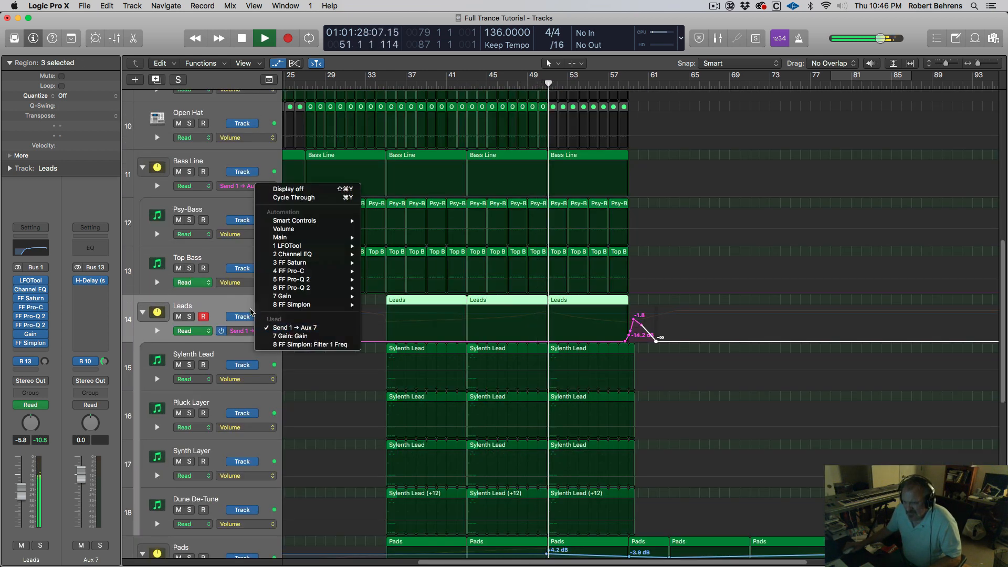
{"action": "left_click", "coordinate": [246, 307]}
{"action": "scroll", "coordinate": [245, 307], "scroll_direction": "right", "scroll_amount": 1}
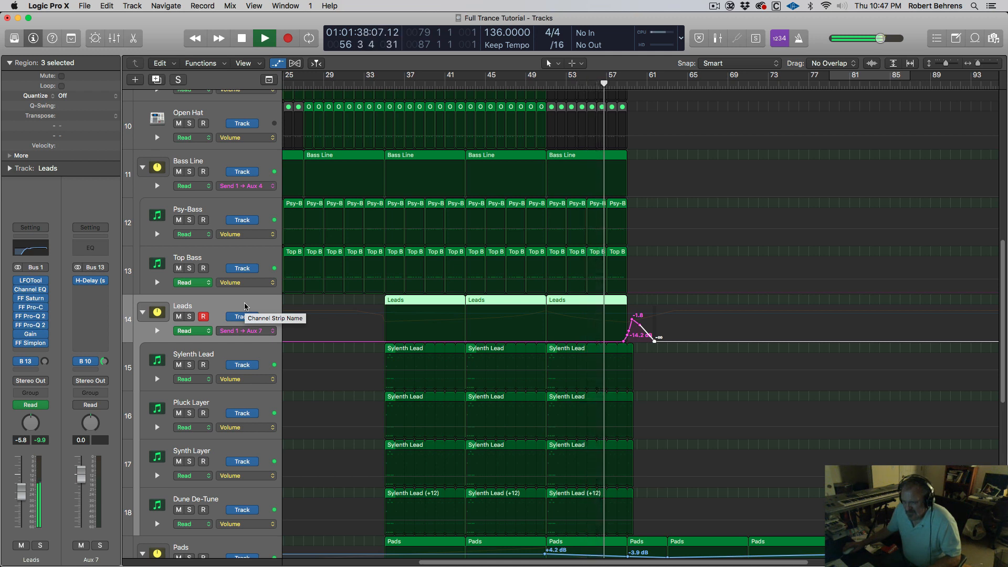
{"action": "key", "text": "space"}
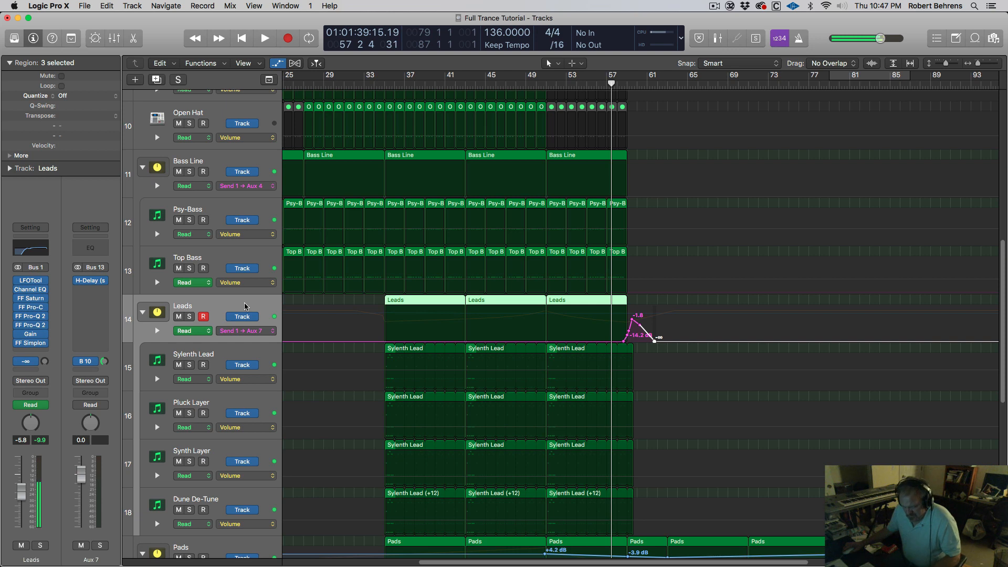
{"action": "key", "text": "a"}
{"action": "key", "text": "a"}
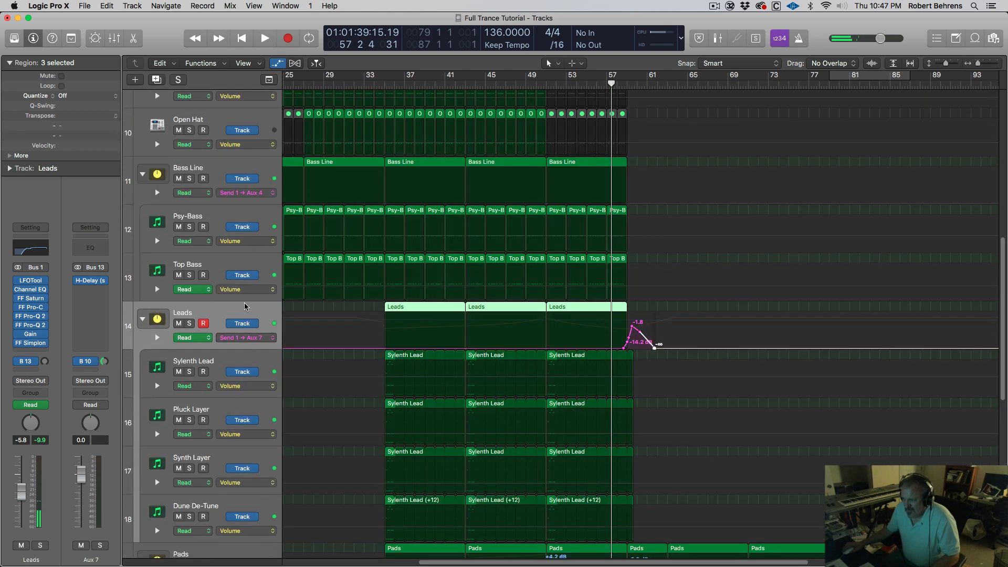
Step: Check the Leads' Filter 1 Freq automation, and in its Gain automation dip bar 59 to -4.9 dB with a 0.0 dB point near bar 62.4
{"action": "left_click", "coordinate": [273, 340]}
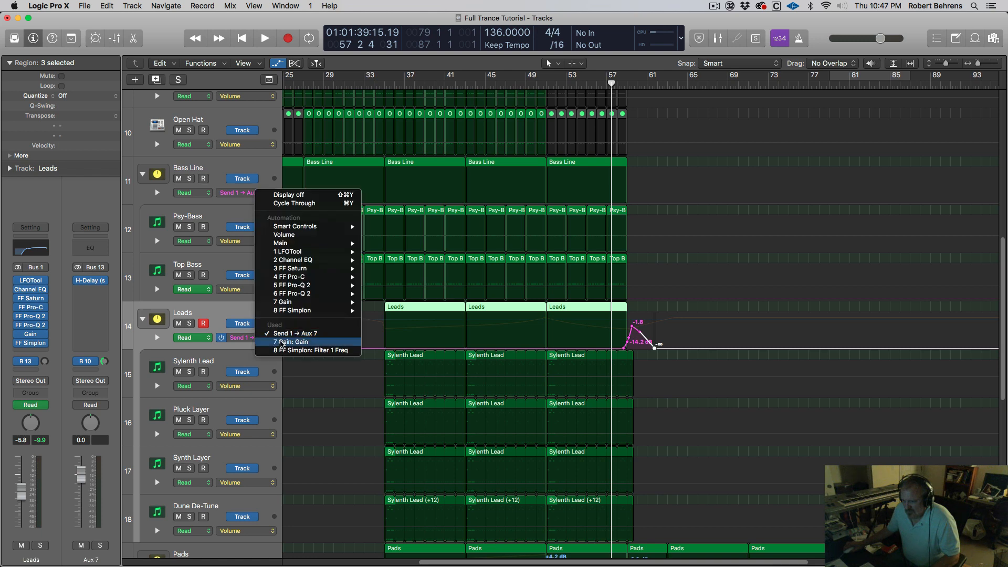
{"action": "left_click", "coordinate": [278, 348]}
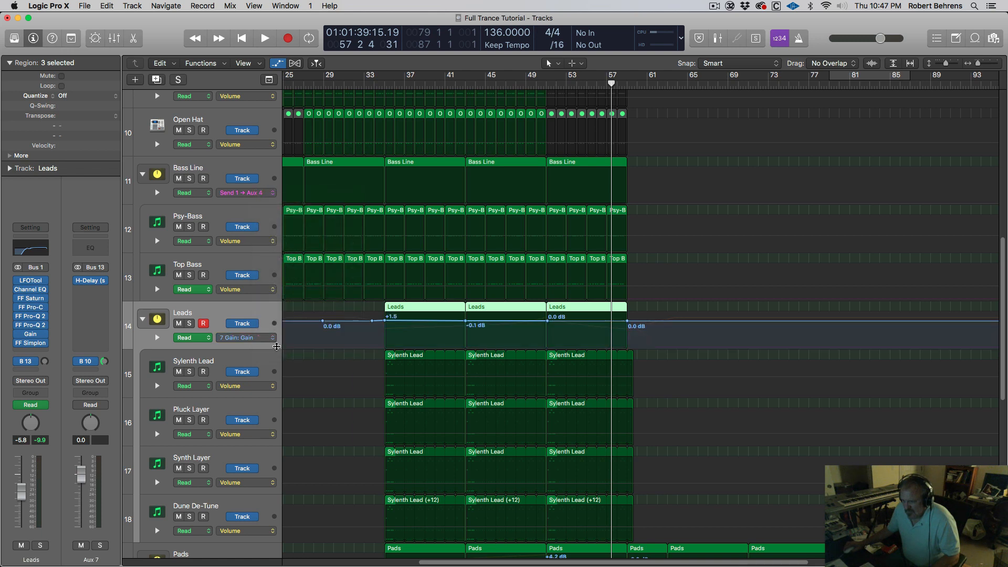
{"action": "left_click", "coordinate": [276, 347]}
{"action": "left_click", "coordinate": [278, 345]}
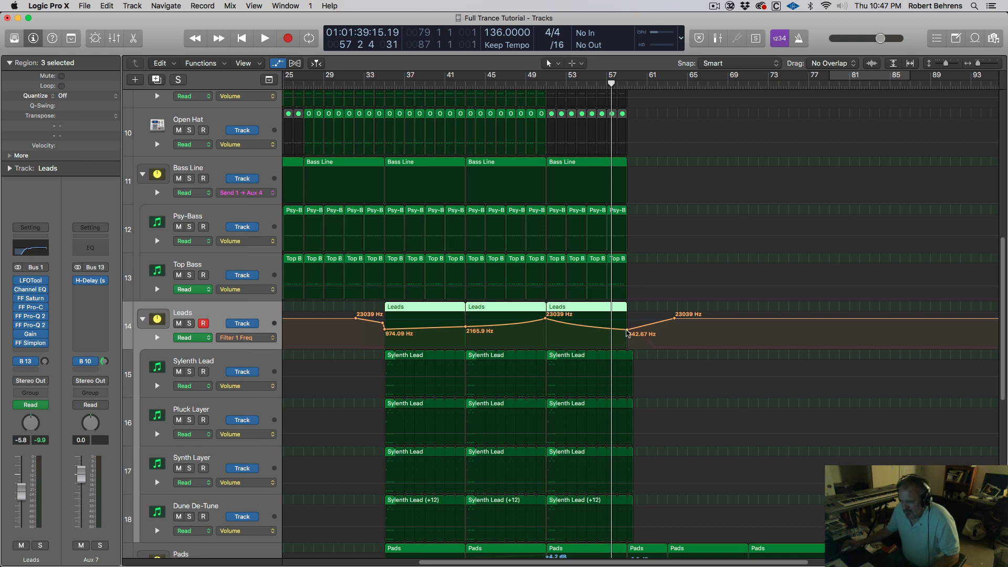
{"action": "left_click", "coordinate": [273, 341]}
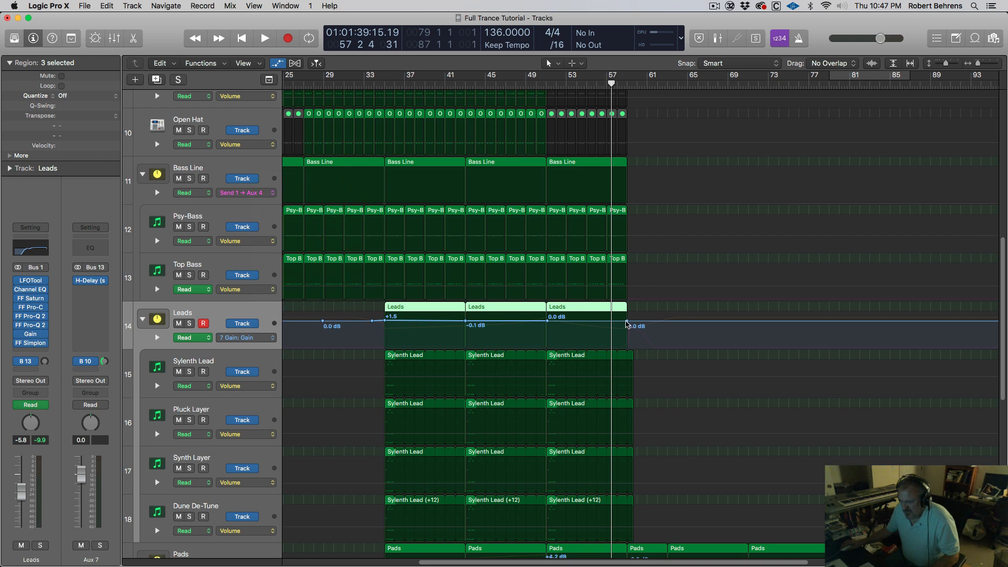
{"action": "left_click", "coordinate": [627, 321]}
{"action": "left_click", "coordinate": [662, 321]}
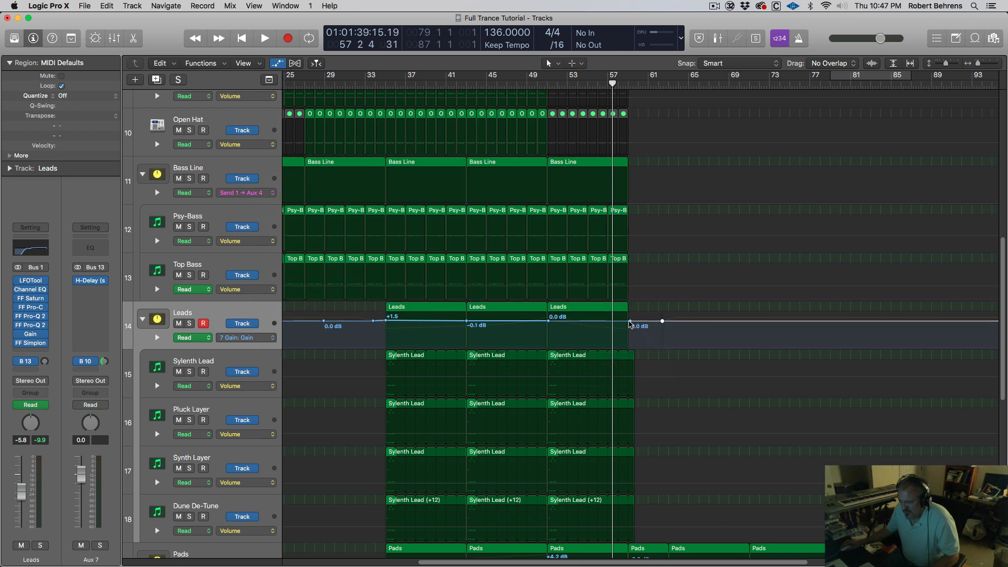
{"action": "left_click", "coordinate": [630, 322]}
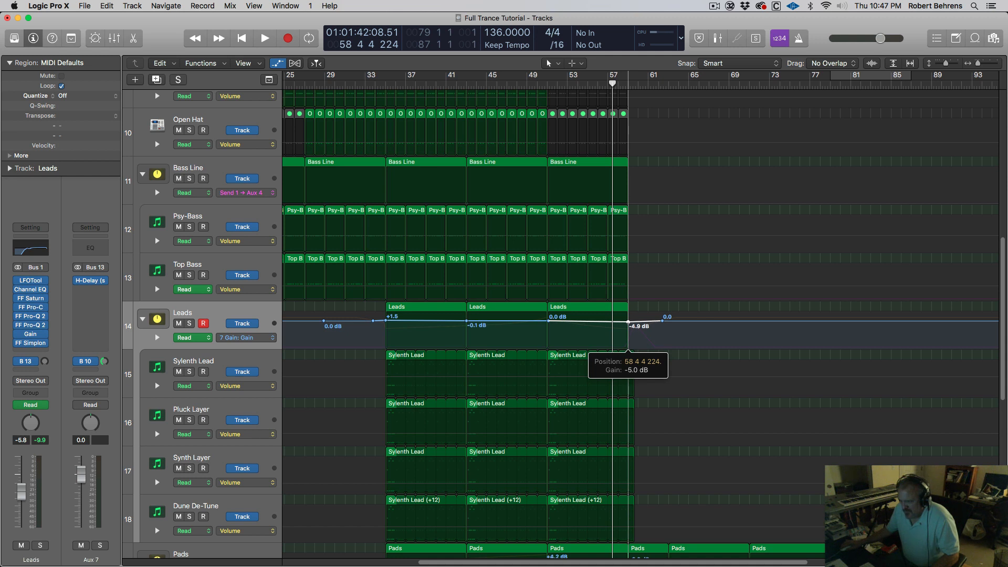
{"action": "left_click_drag", "start_coordinate": [628, 322], "coordinate": [628, 322]}
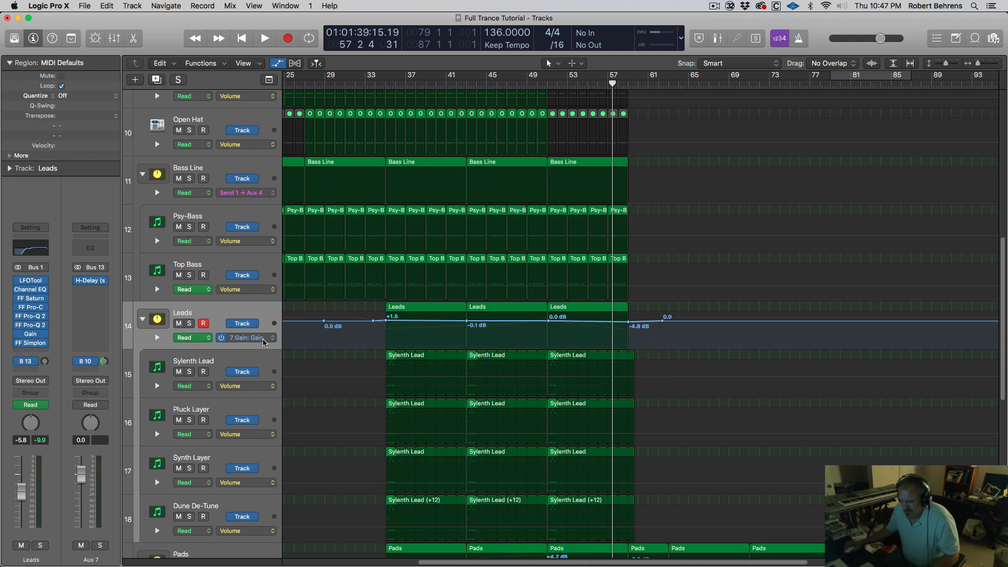
Step: Set the Leads channel's Bus 13 send to Aux 7 to Pre Fader
{"action": "left_click", "coordinate": [35, 362]}
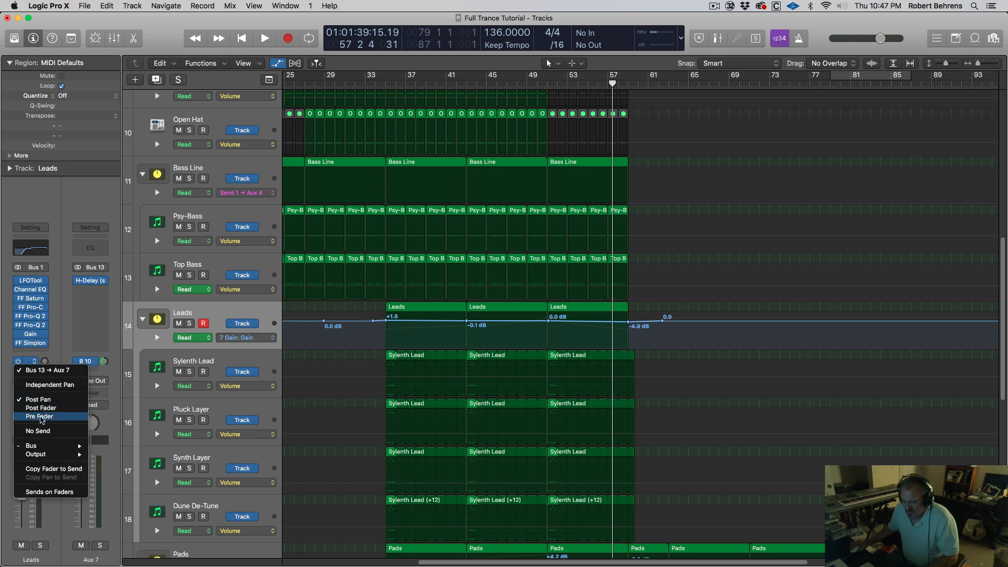
{"action": "left_click", "coordinate": [42, 417]}
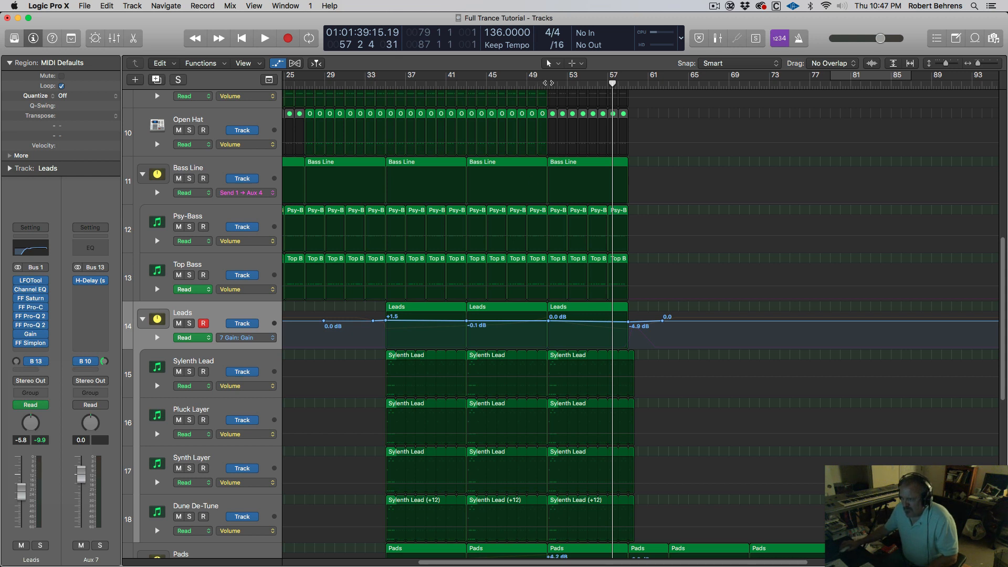
Step: Play the arrangement from bar 51 through the leads' ending to about bar 61
{"action": "left_click", "coordinate": [548, 83]}
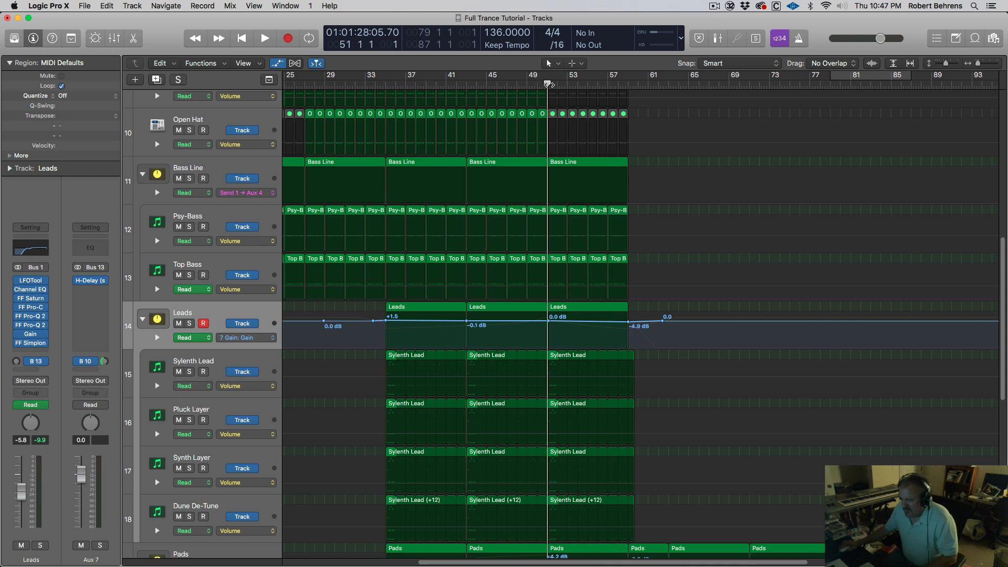
{"action": "key", "text": "space"}
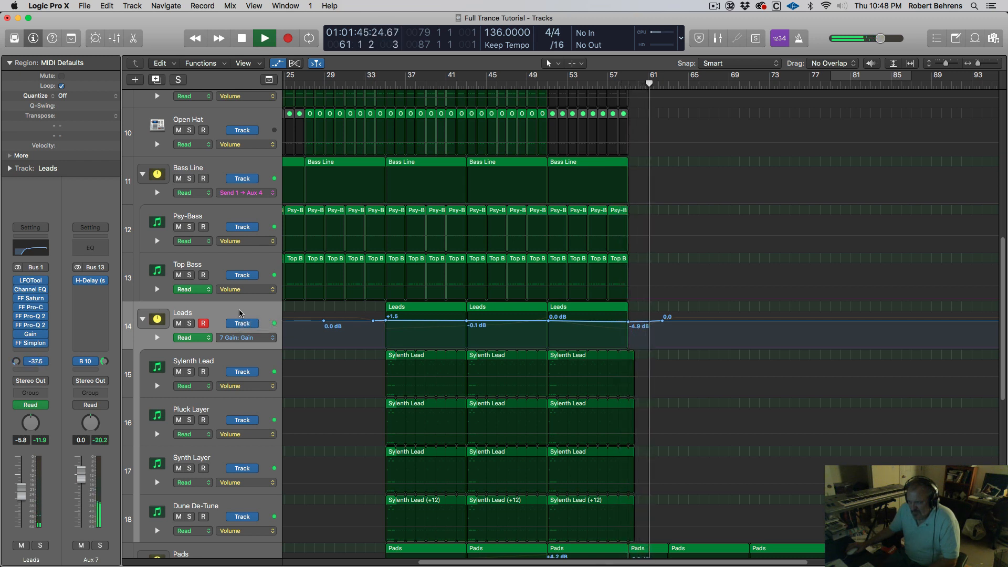
{"action": "key", "text": "space"}
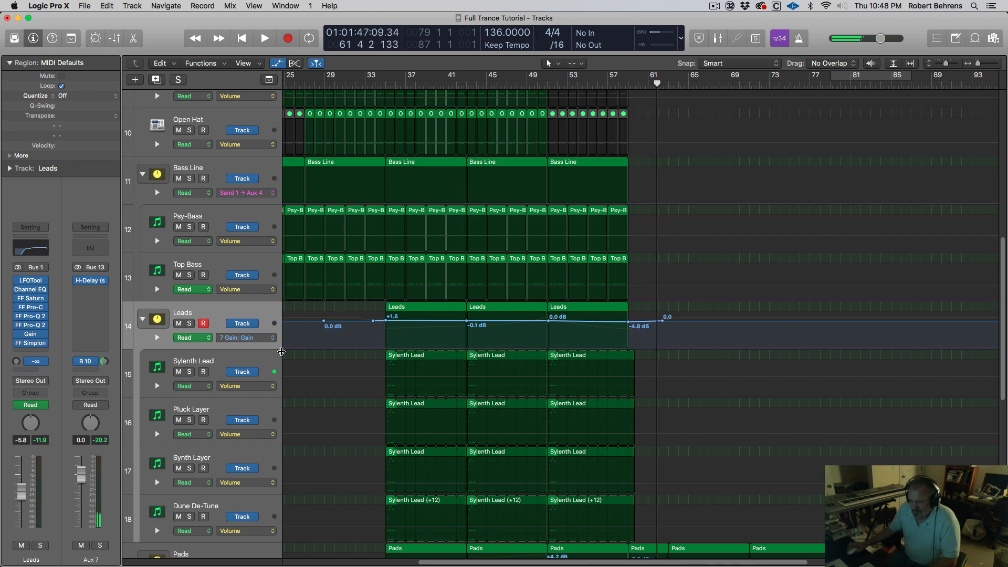
Step: Show the Leads track's Send 1 to Aux 7 automation and lower its peak just after bar 59 to -6.5 dB
{"action": "left_click", "coordinate": [272, 339]}
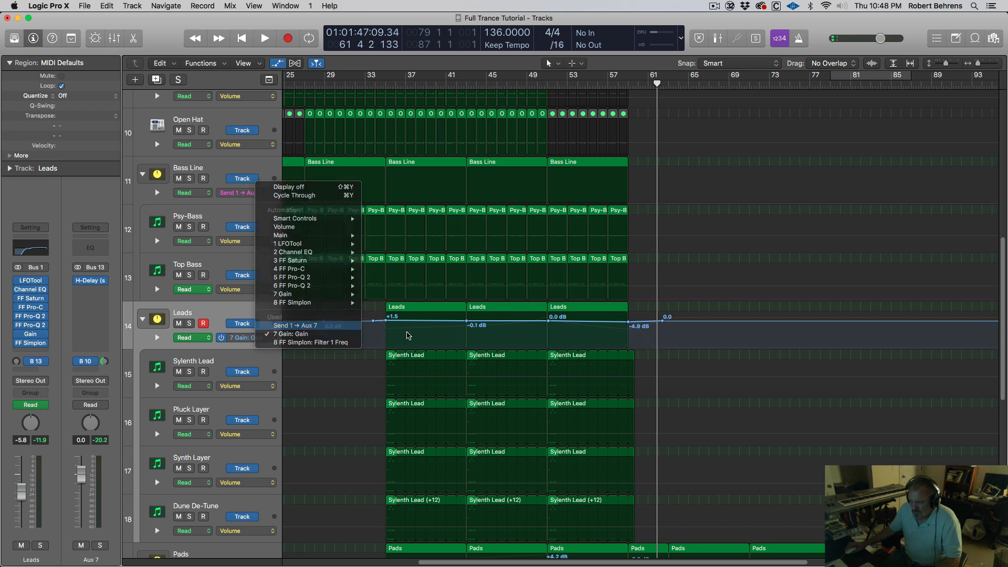
{"action": "left_click", "coordinate": [289, 326]}
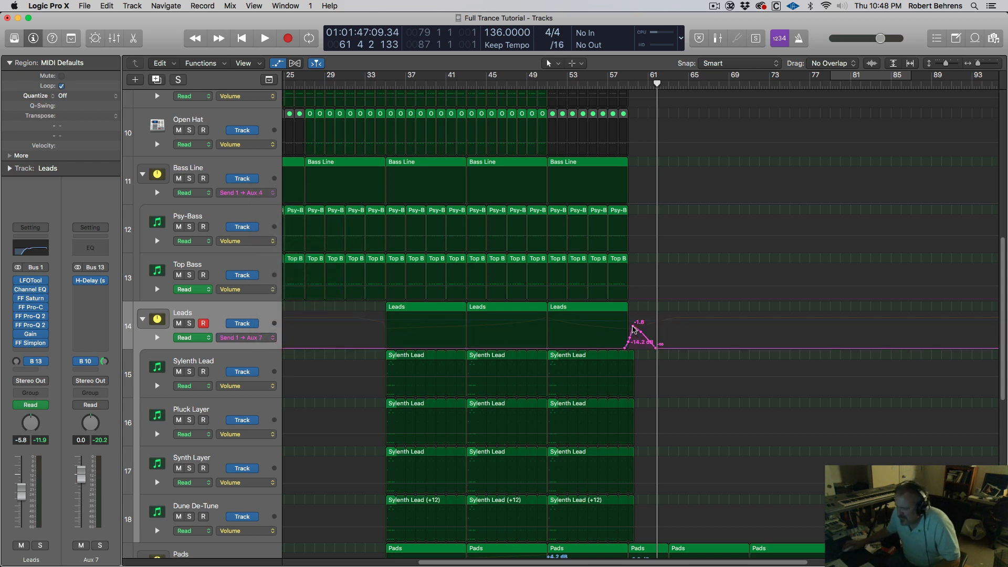
{"action": "left_click", "coordinate": [633, 327]}
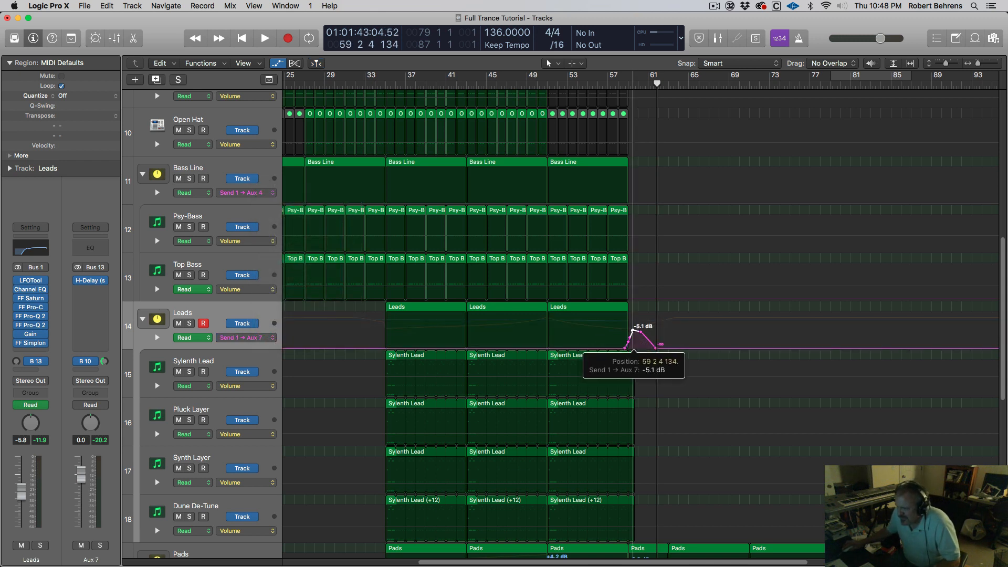
{"action": "left_click_drag", "start_coordinate": [633, 332], "coordinate": [633, 331]}
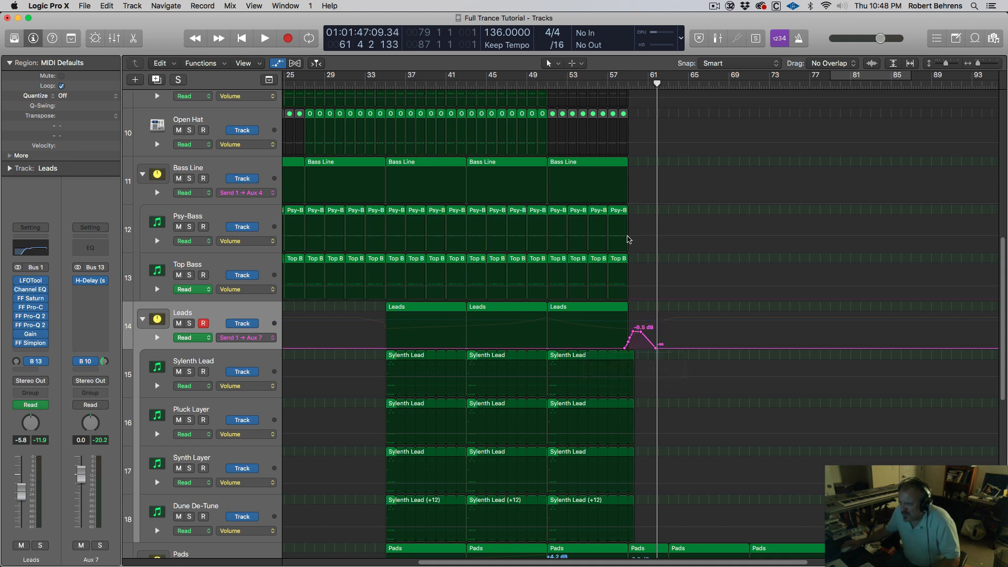
Step: Audition the leads' delay tail twice from bar 58 into the breakdown
{"action": "left_click", "coordinate": [617, 83]}
{"action": "key", "text": "space"}
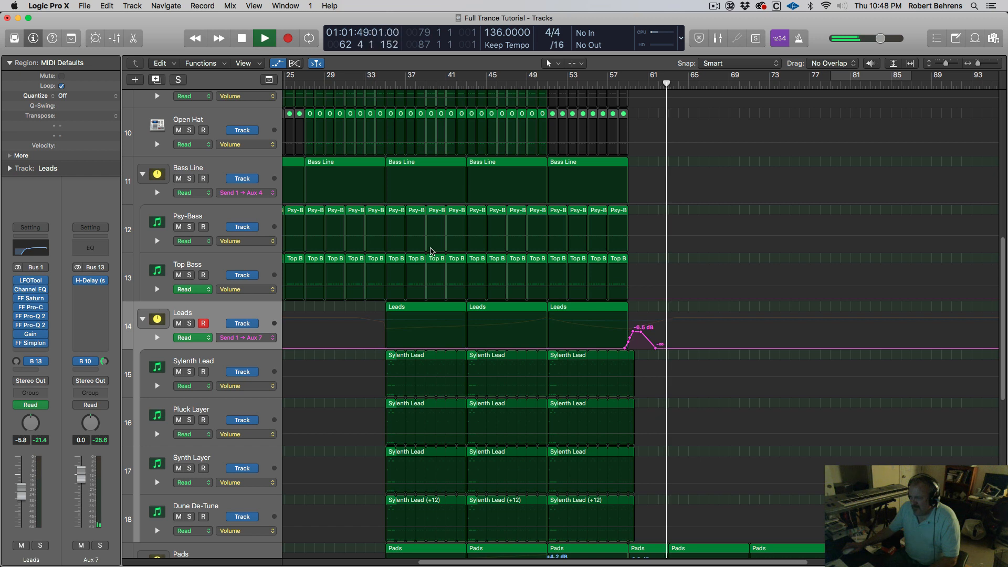
{"action": "key", "text": "space"}
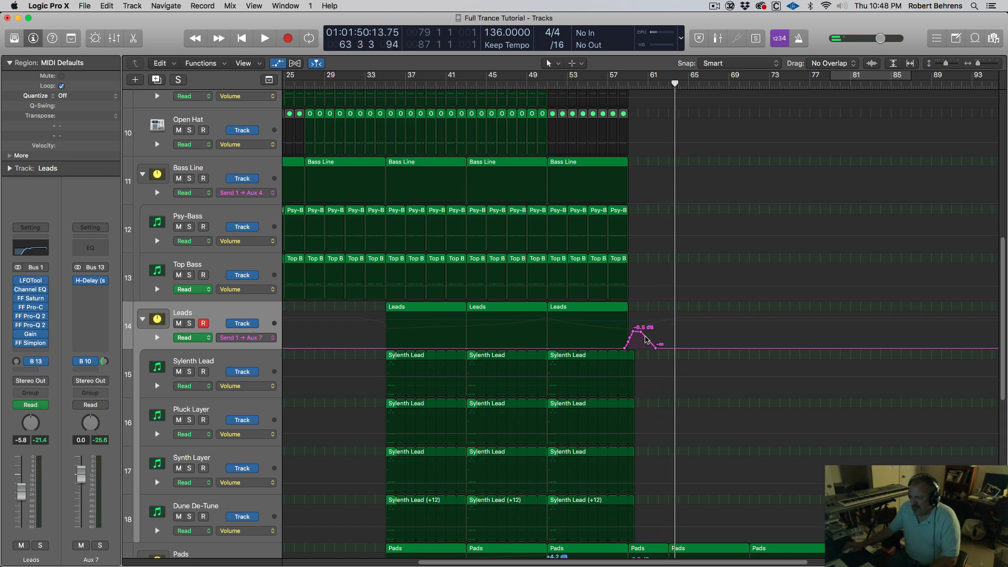
{"action": "left_click", "coordinate": [618, 84]}
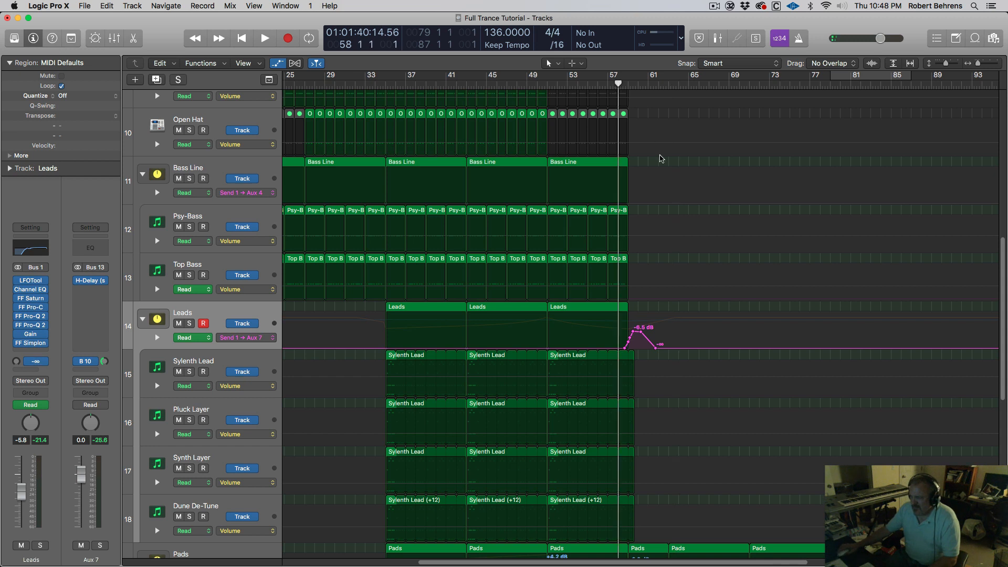
{"action": "key", "text": "space"}
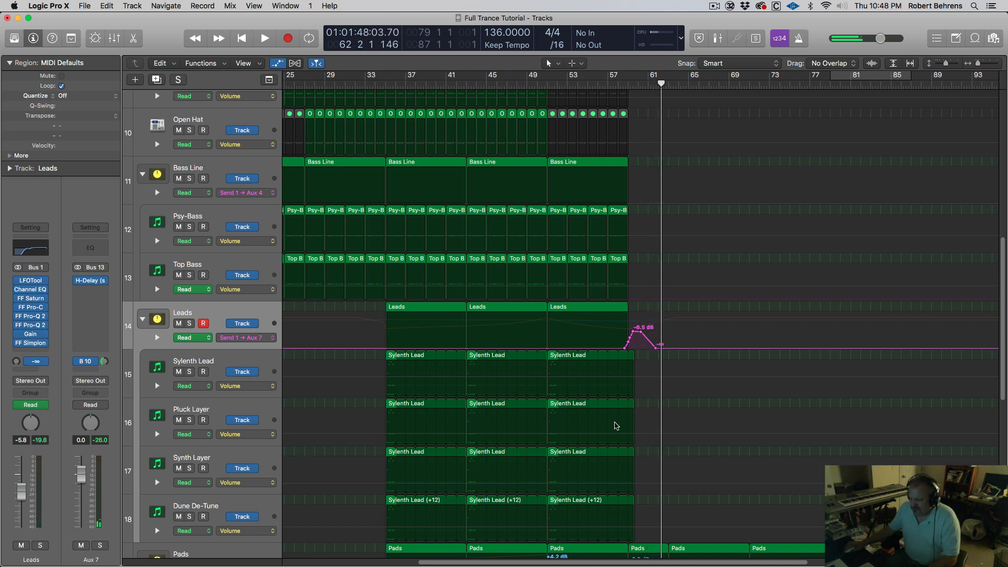
Step: Lower the Pads track's Gain automation point at bar 59 to -5.5 dB
{"action": "scroll", "coordinate": [616, 425], "scroll_direction": "down", "scroll_amount": 5}
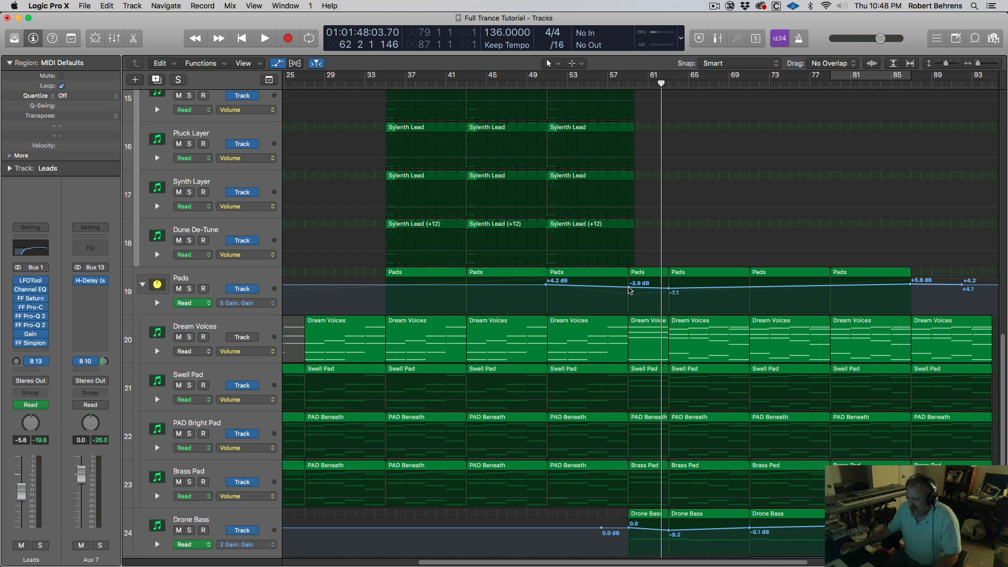
{"action": "left_click", "coordinate": [628, 288]}
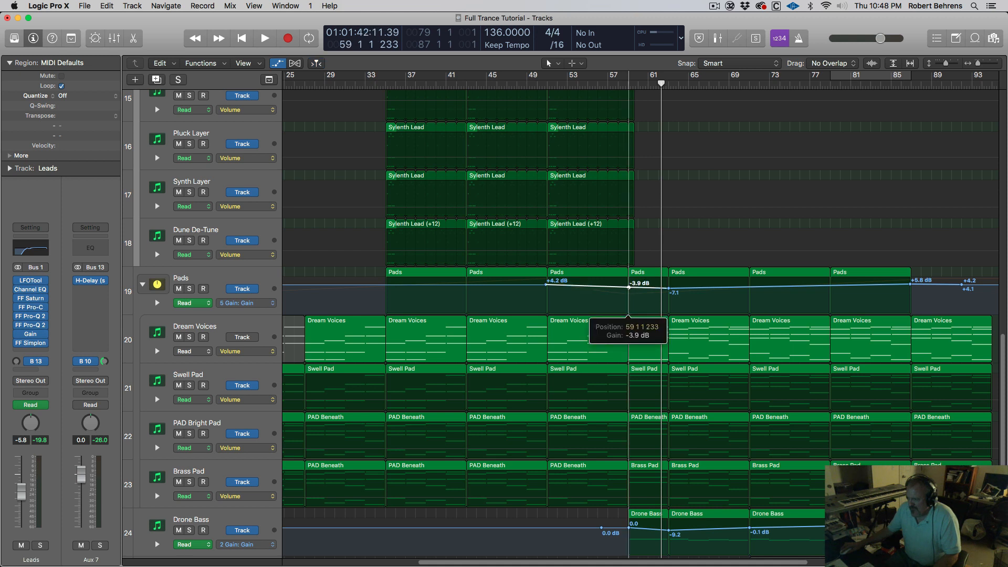
{"action": "left_click_drag", "start_coordinate": [629, 288], "coordinate": [628, 287]}
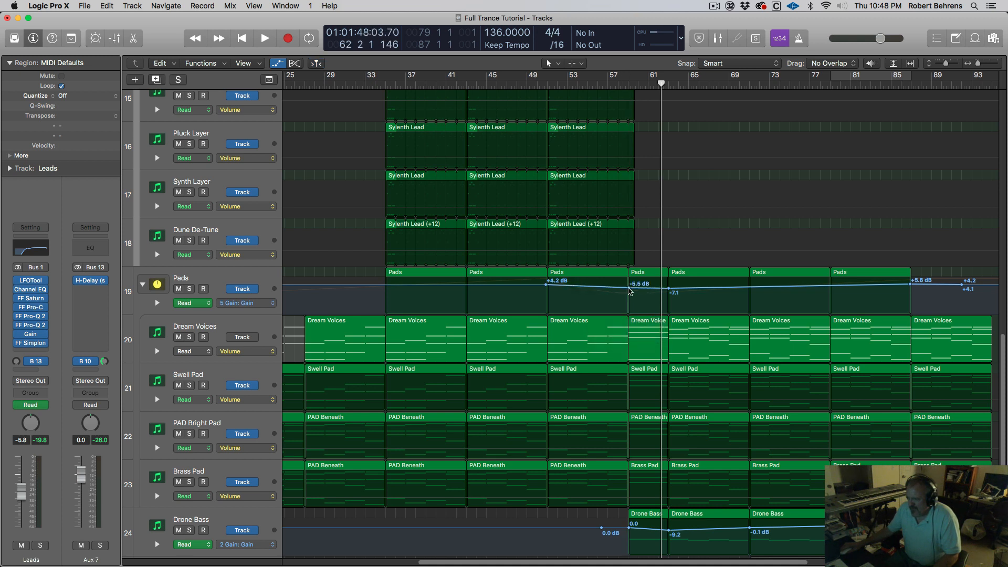
{"action": "left_click", "coordinate": [628, 288]}
Step: While playing from bar 59, lower the Drone Bass Gain automation point at bar 59 to -6.5 dB
{"action": "left_click", "coordinate": [627, 84]}
{"action": "key", "text": "space"}
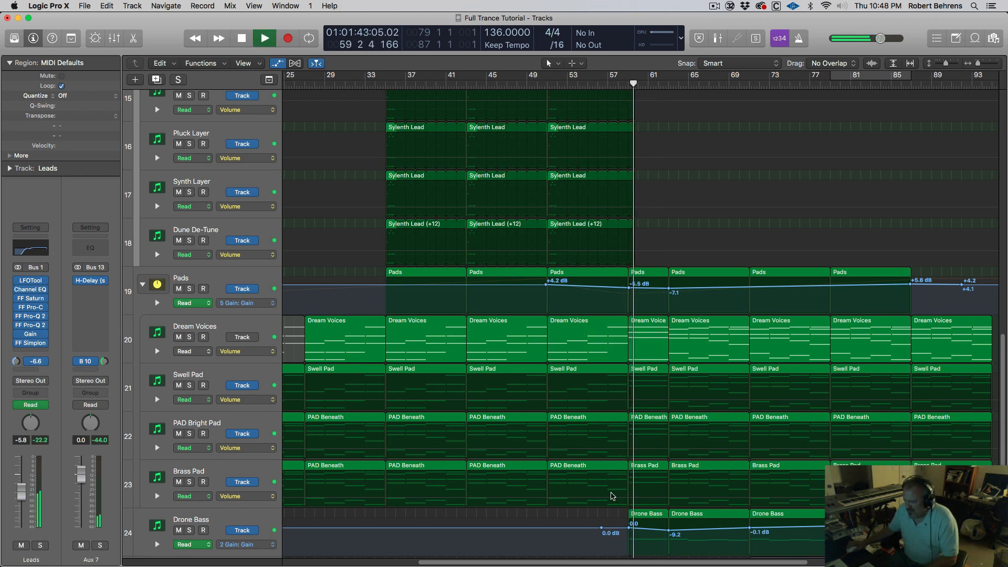
{"action": "left_click_drag", "start_coordinate": [629, 528], "coordinate": [628, 529]}
{"action": "key", "text": "space"}
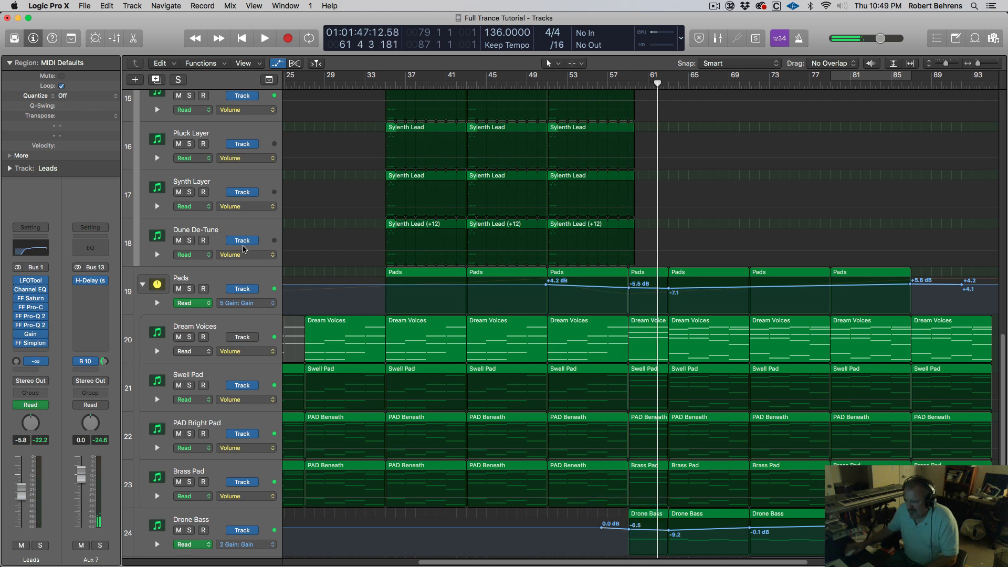
Step: In the Pads' Filter 1 Freq automation, add a 674.09 Hz point at bar 63 and set the bar 59 point to 743.20 Hz
{"action": "left_click", "coordinate": [267, 303]}
{"action": "left_click", "coordinate": [294, 313]}
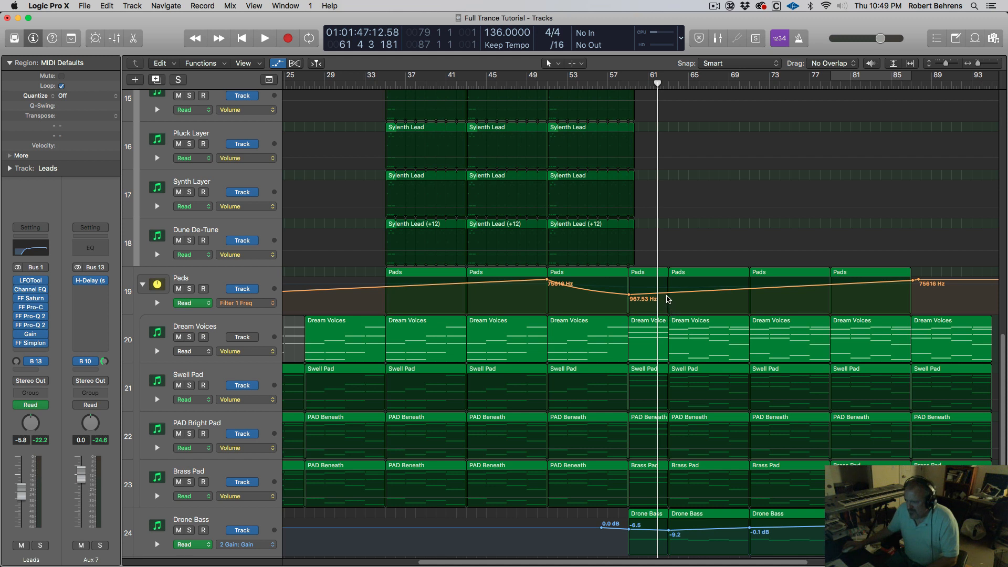
{"action": "left_click_drag", "start_coordinate": [669, 293], "coordinate": [669, 297]}
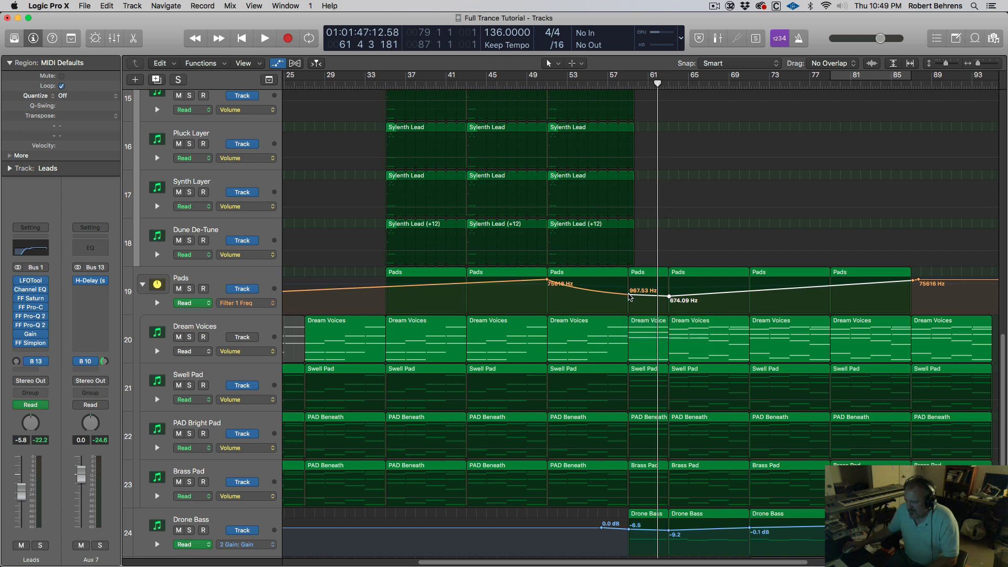
{"action": "left_click_drag", "start_coordinate": [629, 295], "coordinate": [628, 296]}
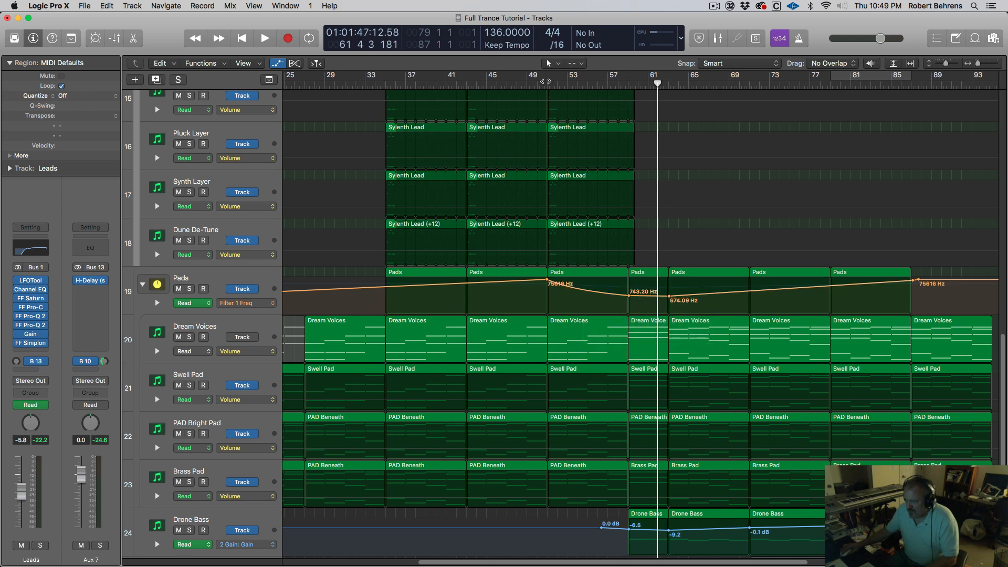
Step: Play the mix from bar 51 to about bar 57
{"action": "left_click", "coordinate": [548, 82]}
{"action": "key", "text": "space"}
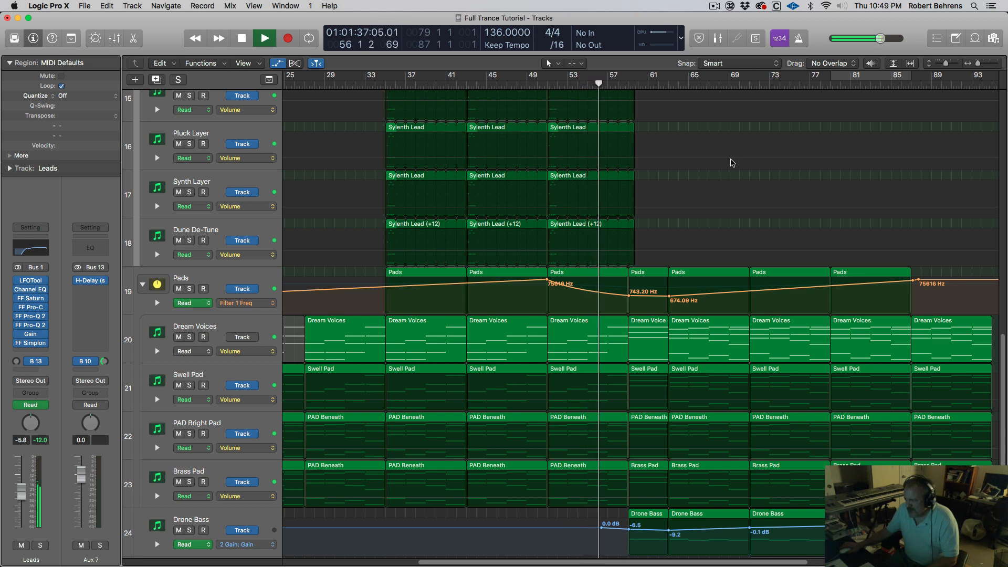
{"action": "key", "text": "space"}
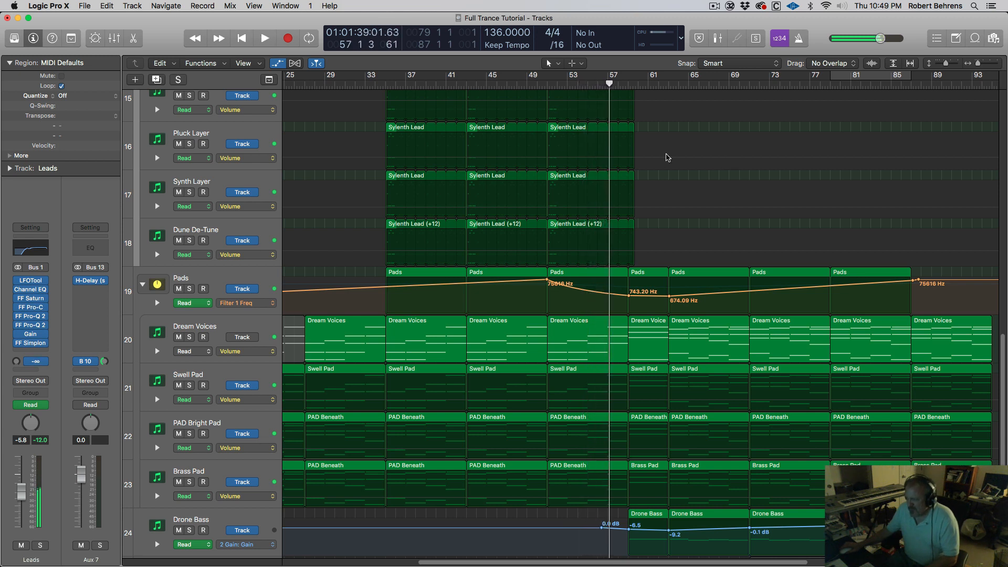
Step: Select the Bass Line track and display its FF Simplon Filter 1 Freq automation lane
{"action": "key", "text": "z"}
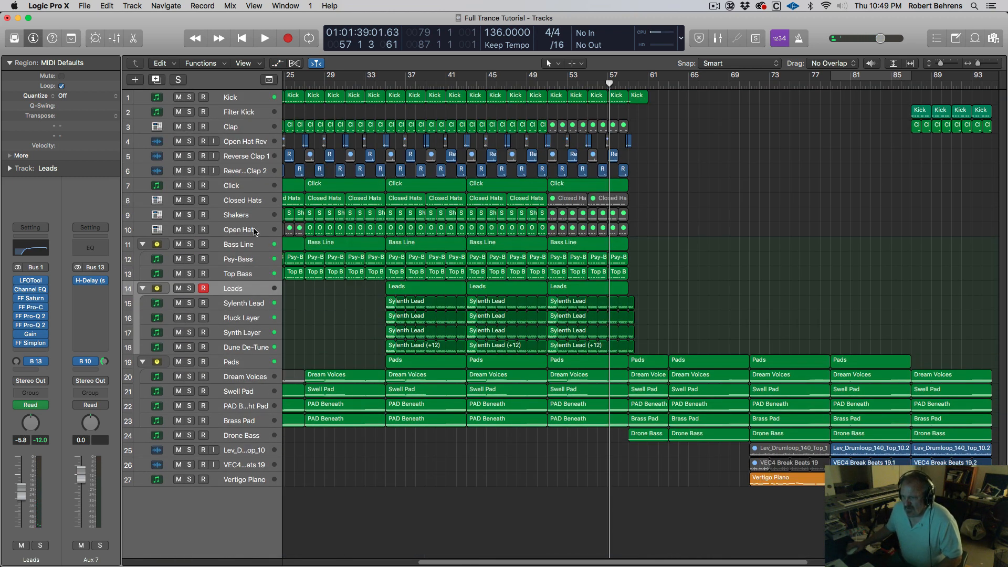
{"action": "left_click", "coordinate": [258, 245]}
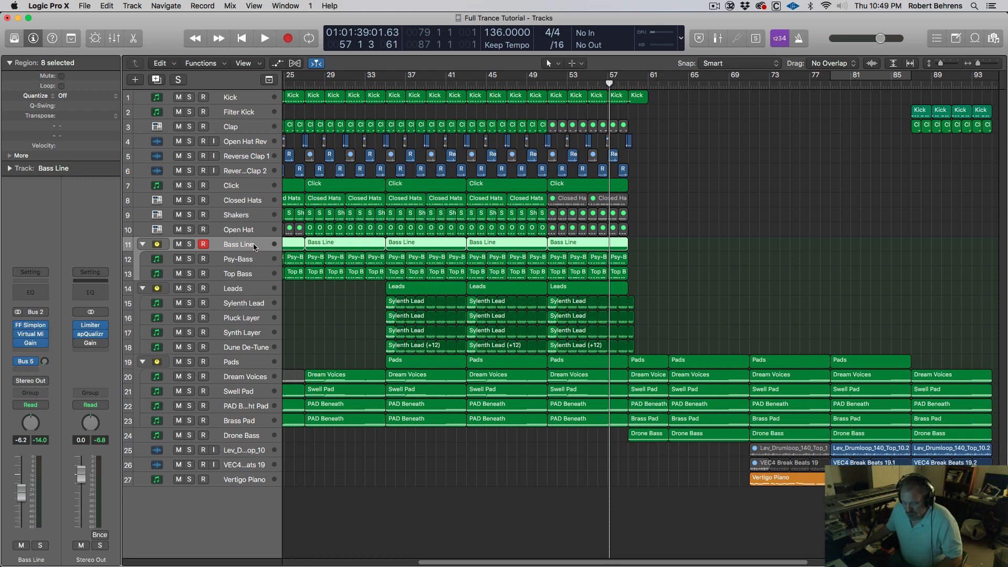
{"action": "key", "text": "a"}
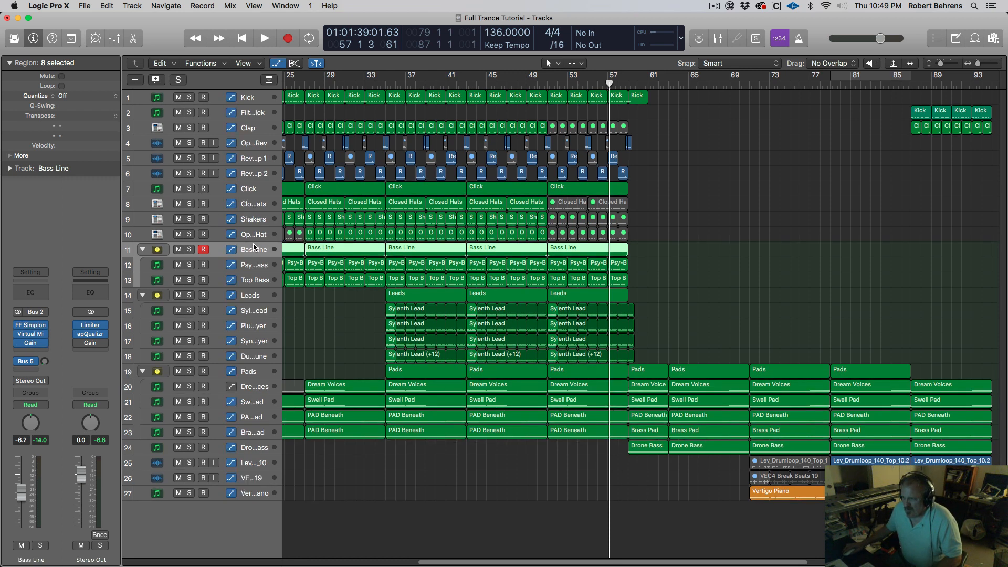
{"action": "left_click", "coordinate": [272, 279]}
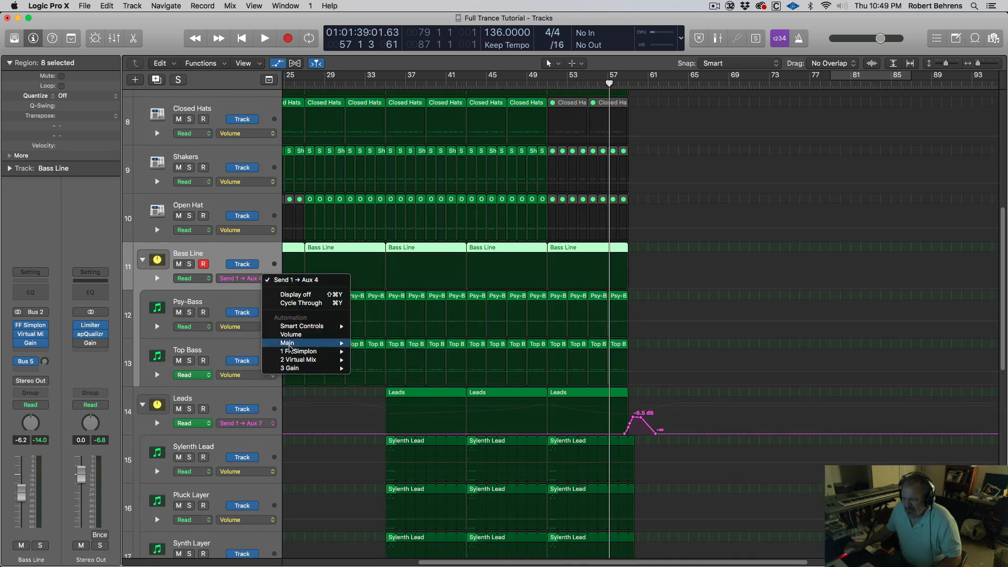
{"action": "mouse_move", "coordinate": [316, 353]}
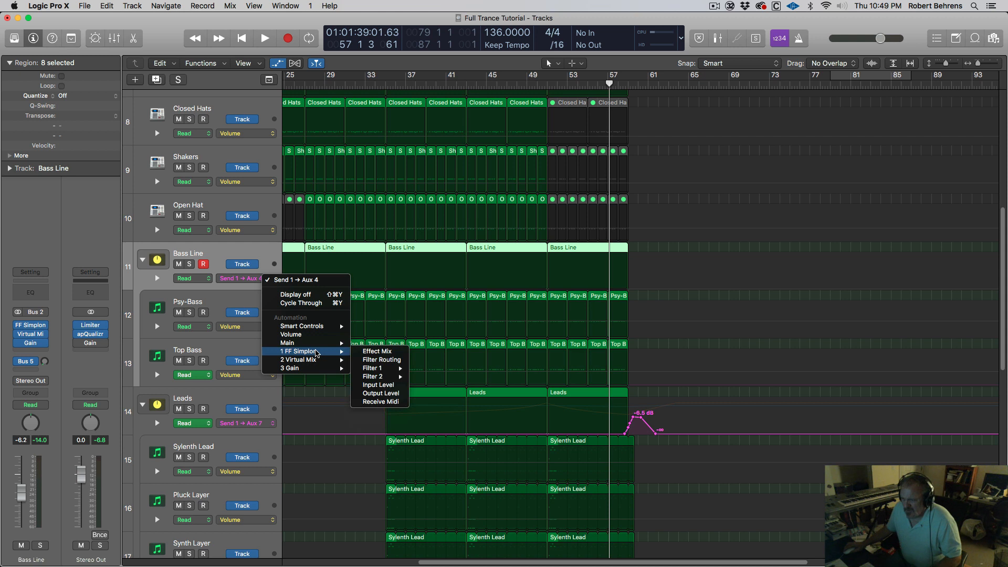
{"action": "mouse_move", "coordinate": [374, 370]}
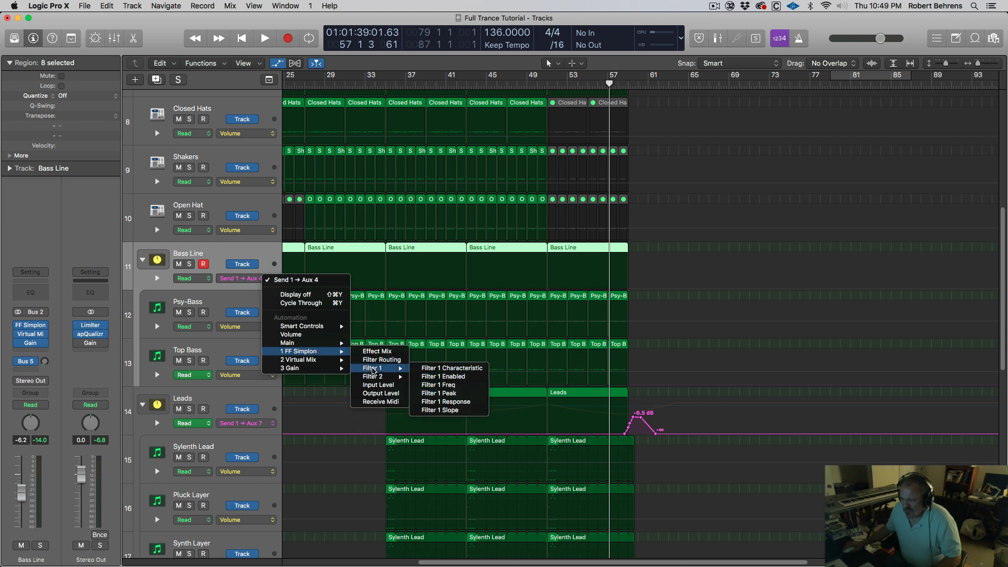
{"action": "left_click", "coordinate": [446, 385]}
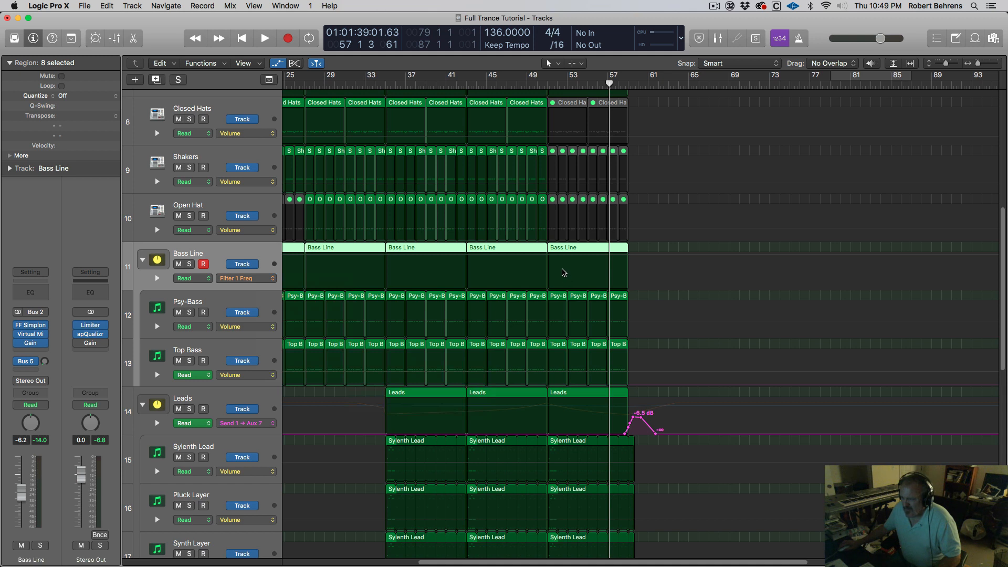
Step: Automate the Bass Line's Filter 1 Freq from 75616 Hz at bar 51 to 959.15 Hz at bar 59, with a stepped return to 75616 Hz near bar 62
{"action": "left_click", "coordinate": [559, 269]}
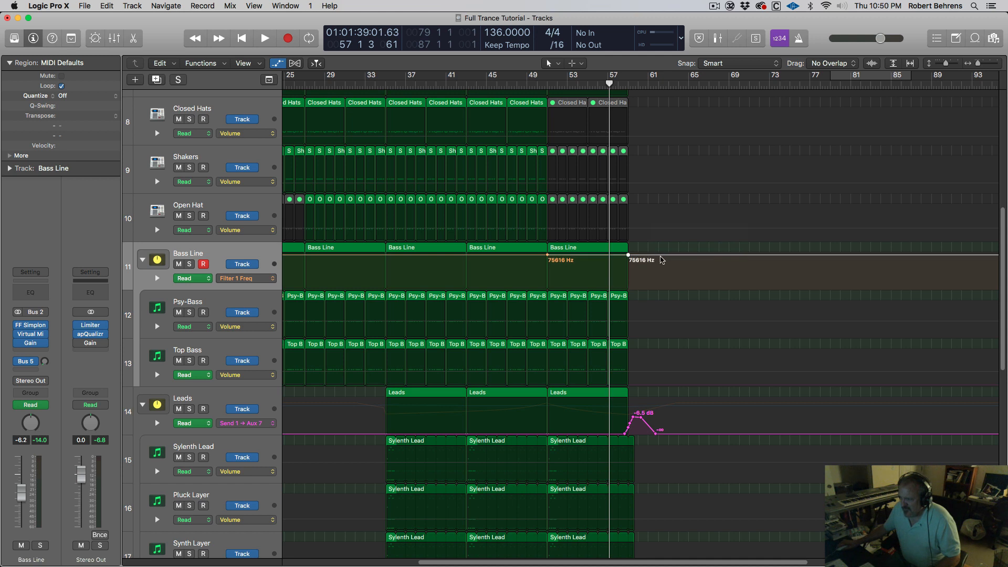
{"action": "left_click_drag", "start_coordinate": [629, 257], "coordinate": [628, 264]}
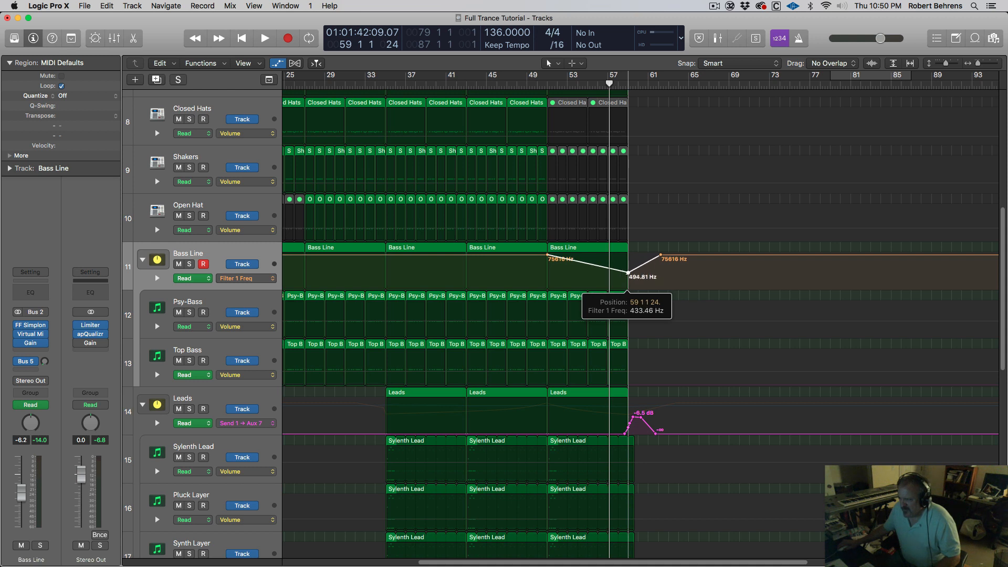
{"action": "left_click_drag", "start_coordinate": [628, 272], "coordinate": [627, 270]}
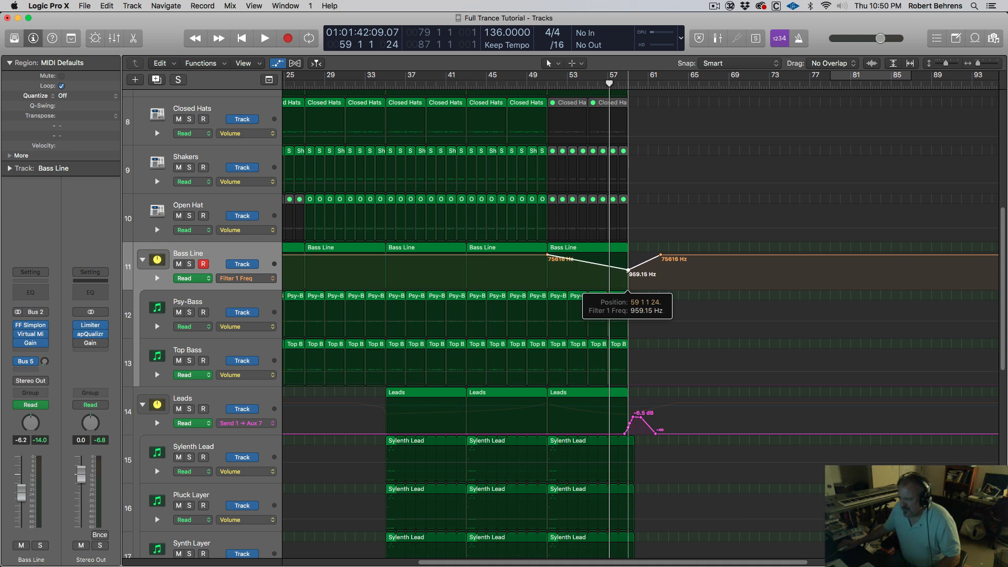
{"action": "left_click_drag", "start_coordinate": [628, 270], "coordinate": [646, 266]}
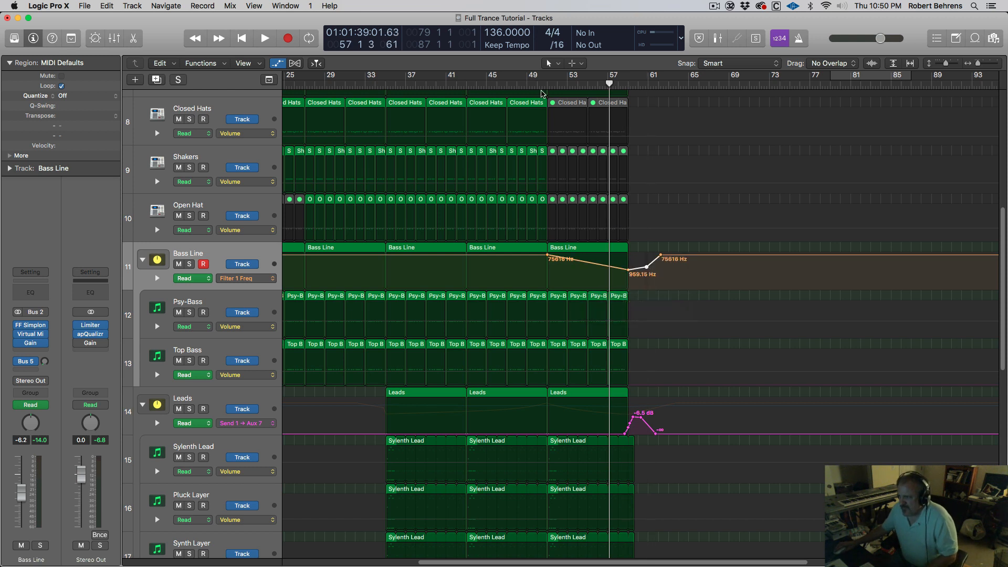
Step: Audition the arrangement from around bar 51 to bar 65 and bring the Pads and Drone Bass tracks into view
{"action": "left_click", "coordinate": [542, 93]}
{"action": "key", "text": "space"}
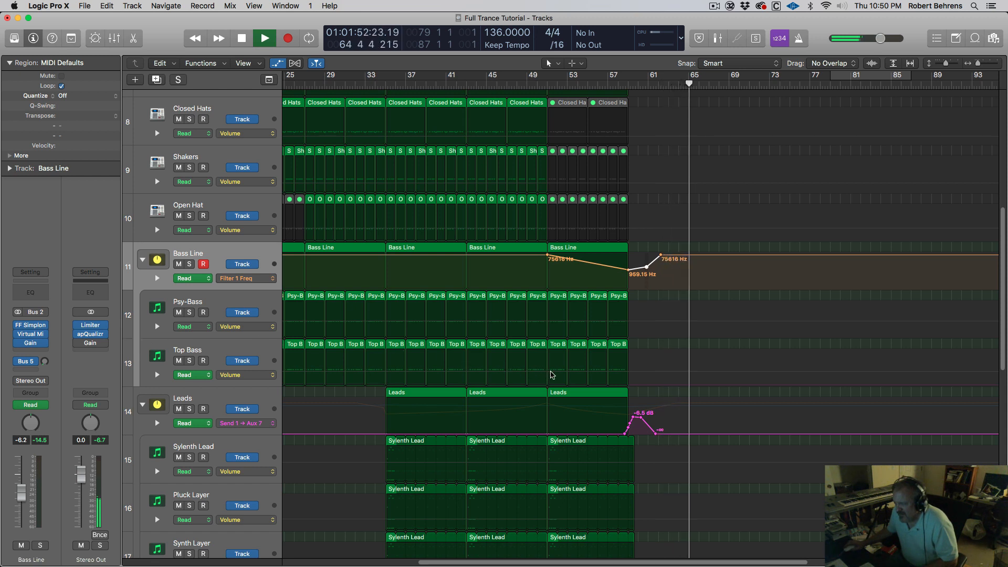
{"action": "key", "text": "space"}
{"action": "scroll", "coordinate": [654, 445], "scroll_direction": "down", "scroll_amount": 8}
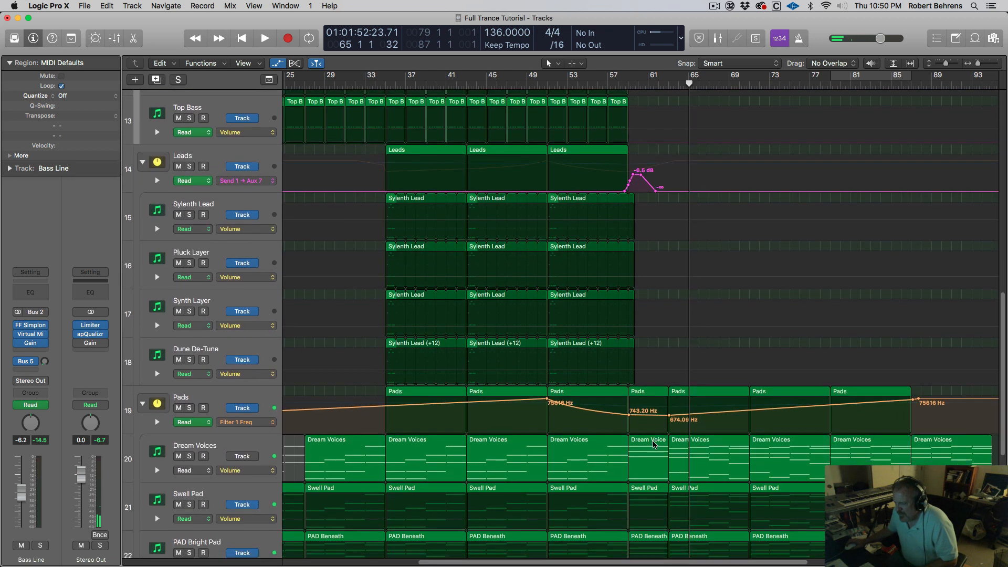
{"action": "scroll", "coordinate": [654, 444], "scroll_direction": "down", "scroll_amount": 4}
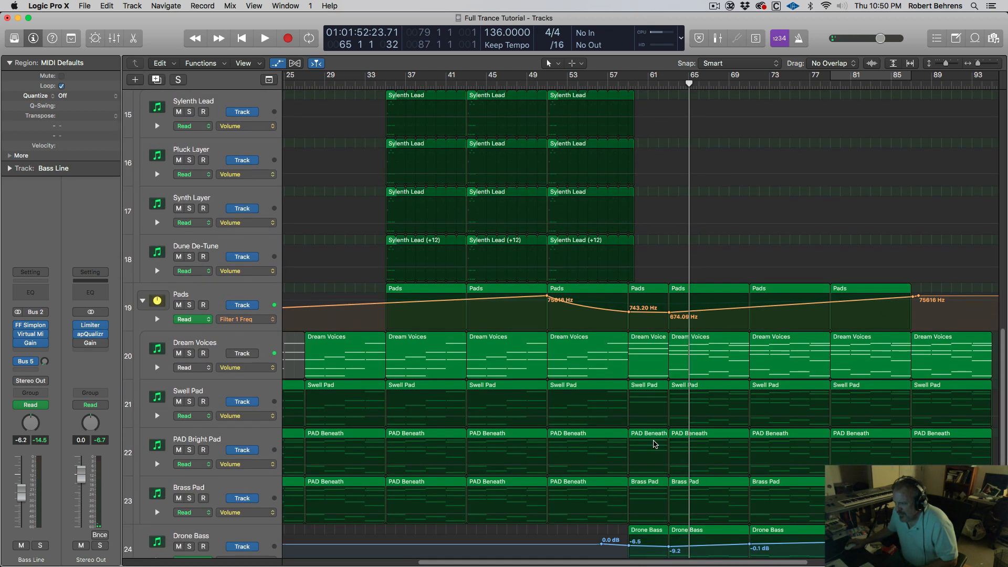
Step: Display the 5 Gain: Gain automation lane on the Pads track
{"action": "scroll", "coordinate": [655, 444], "scroll_direction": "down", "scroll_amount": 2}
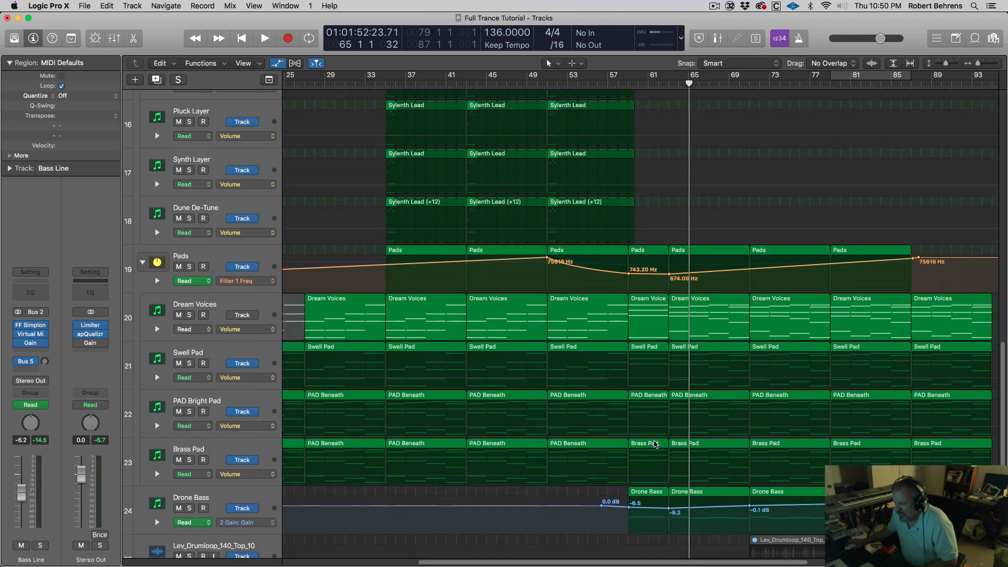
{"action": "scroll", "coordinate": [655, 445], "scroll_direction": "up", "scroll_amount": 4}
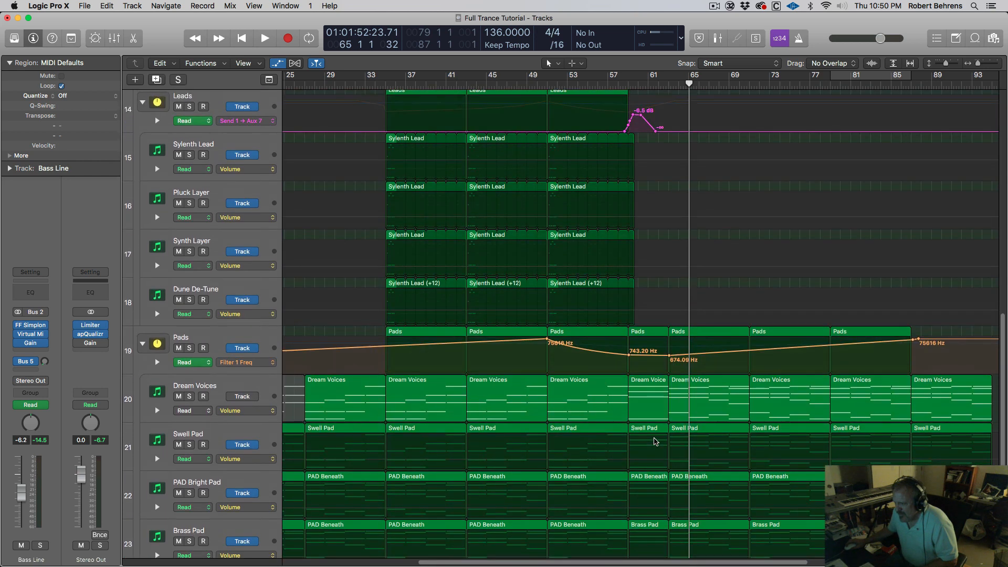
{"action": "left_click", "coordinate": [273, 363]}
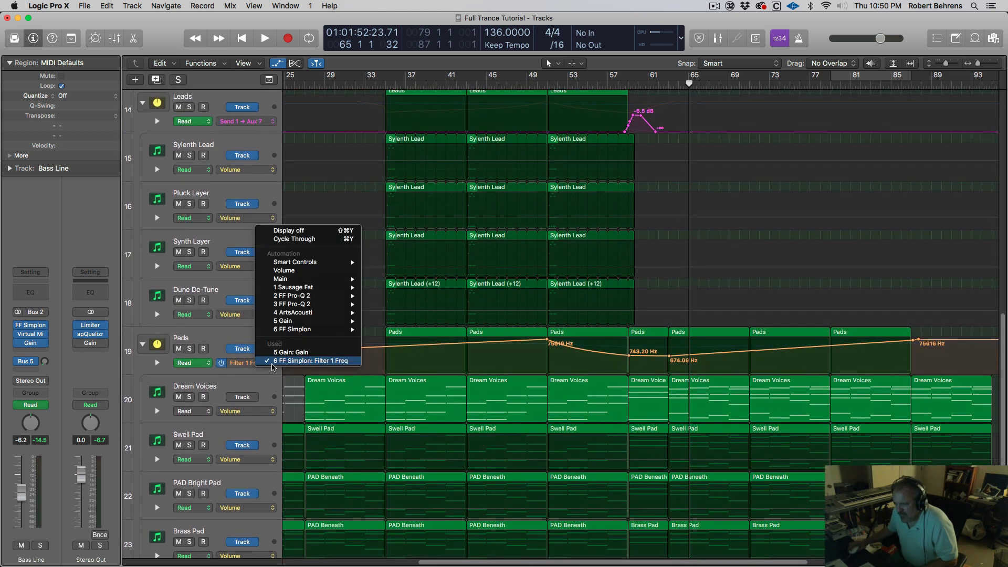
{"action": "left_click", "coordinate": [284, 352]}
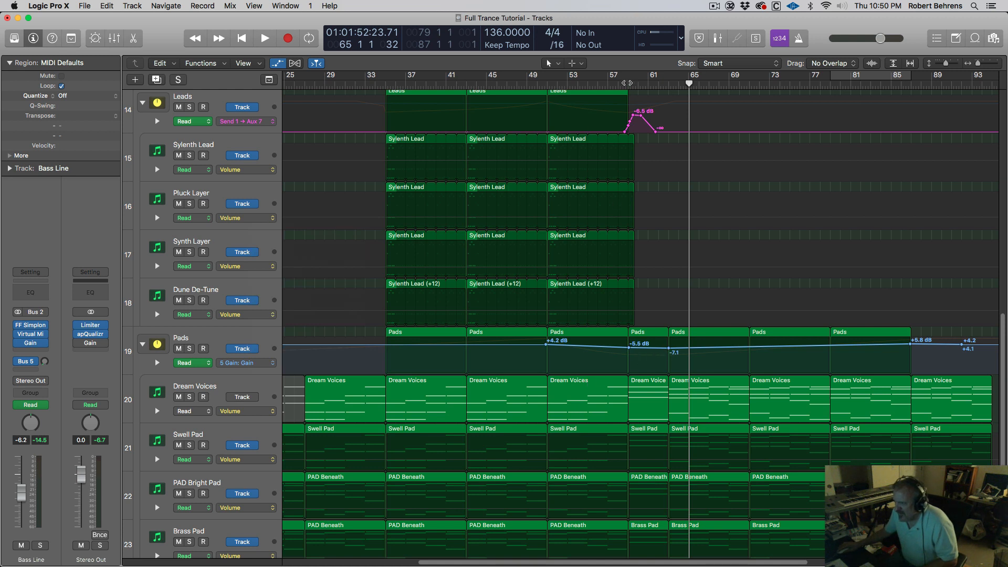
Step: Extend the fade-out of the Leads track's Send 1 automation to about bar 62.5 and audition the transition from around bar 59
{"action": "left_click", "coordinate": [627, 83]}
{"action": "key", "text": "space"}
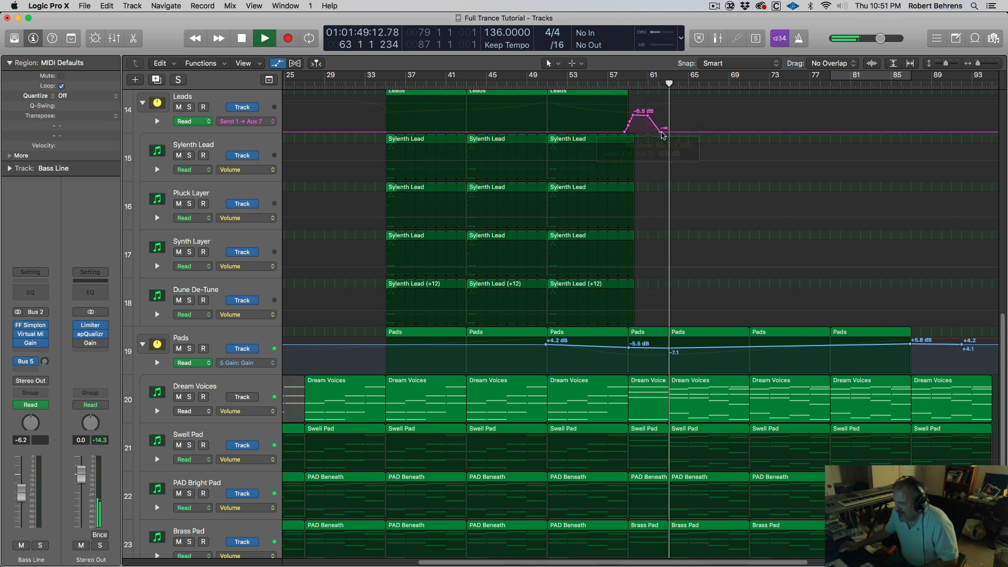
{"action": "left_click_drag", "start_coordinate": [660, 133], "coordinate": [663, 132]}
{"action": "left_click", "coordinate": [619, 85]}
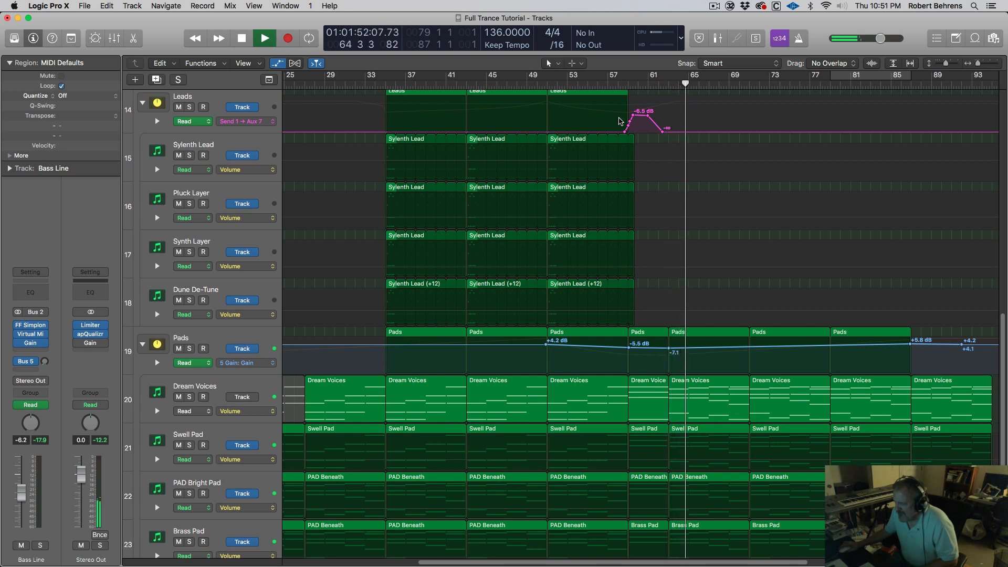
{"action": "key", "text": "space"}
Step: Try moving the first Drone Bass region two bars later to bar 61 without its automation, and undo the move
{"action": "scroll", "coordinate": [639, 332], "scroll_direction": "down", "scroll_amount": 5}
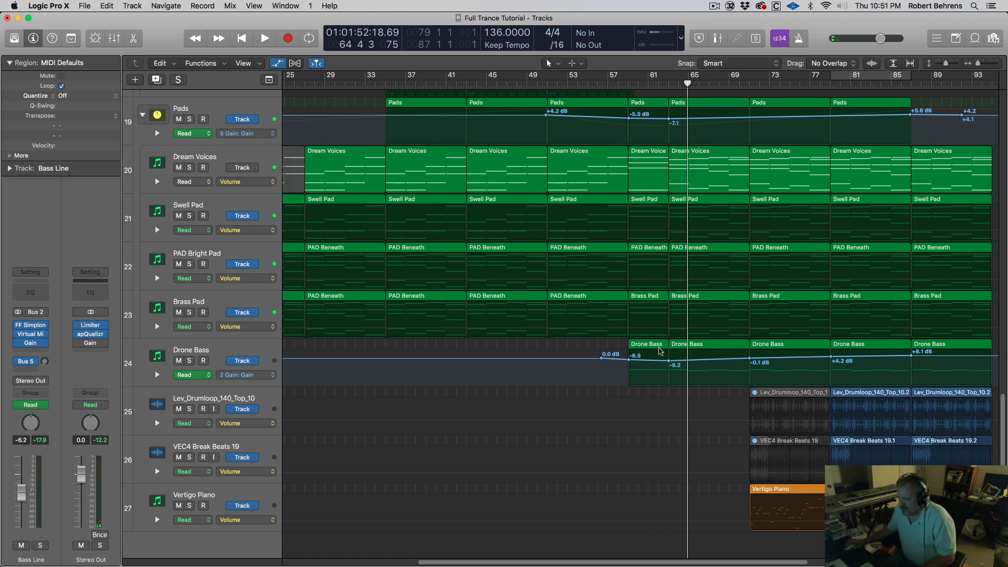
{"action": "left_click_drag", "start_coordinate": [664, 347], "coordinate": [677, 349]}
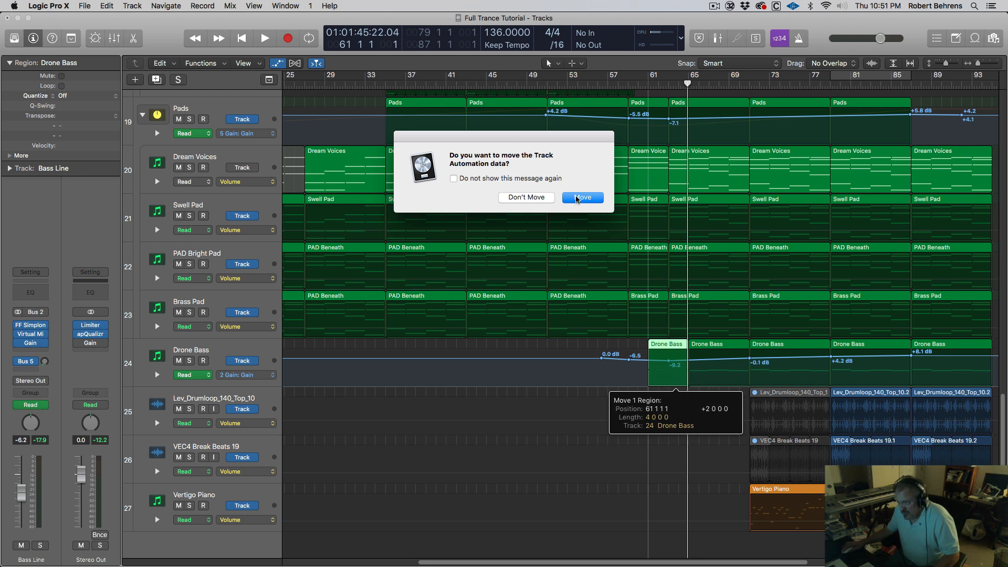
{"action": "left_click", "coordinate": [517, 197]}
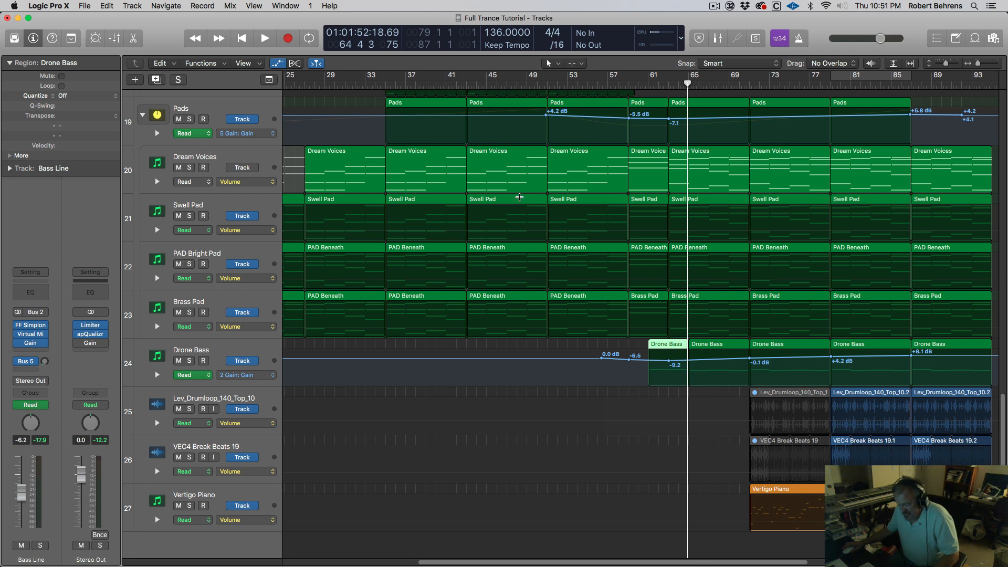
{"action": "key", "text": "super+z"}
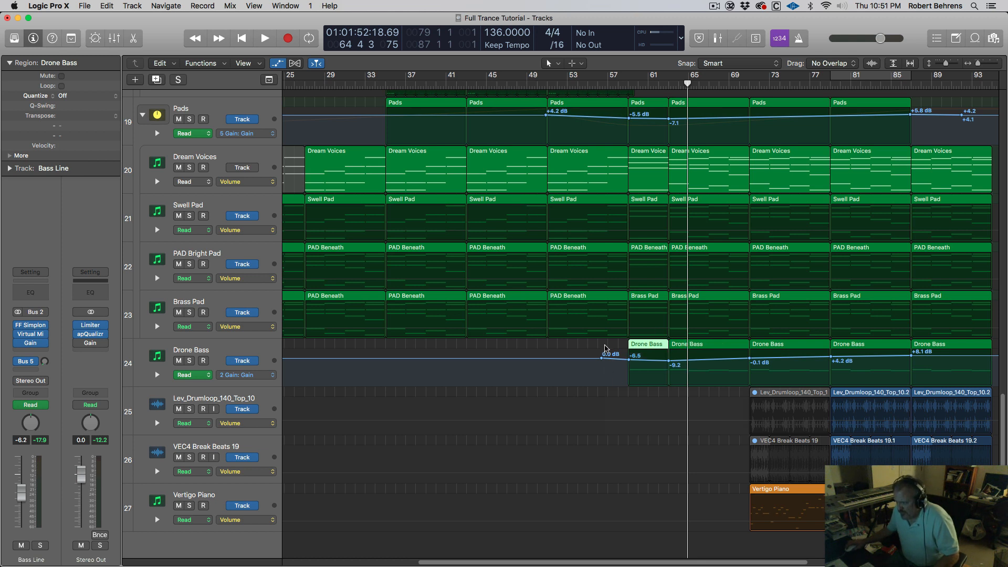
Step: Open the Drone Bass regions at bars 59 and 63 together in the Piano Roll and play them from bar 59
{"action": "left_click", "coordinate": [693, 345], "text": "shift"}
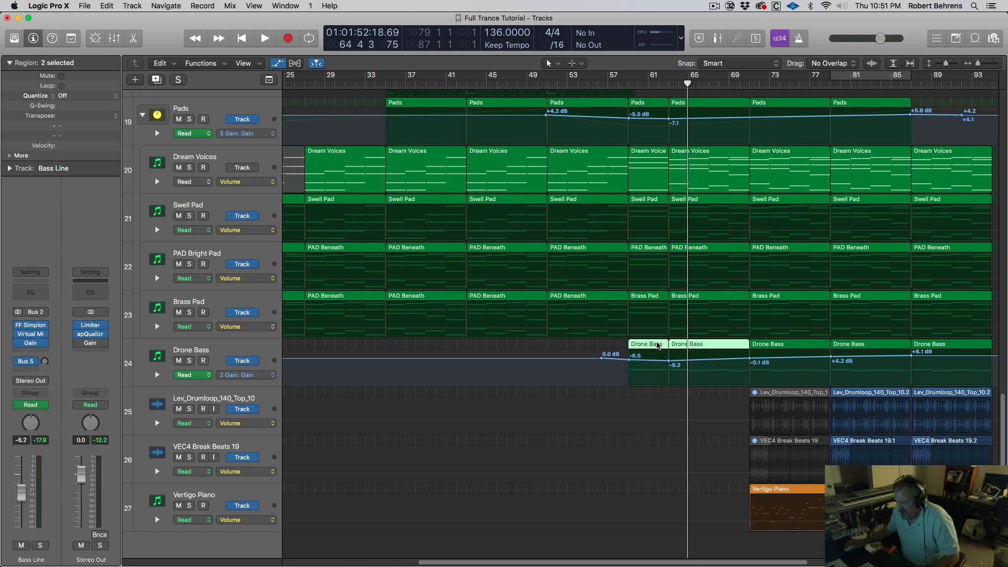
{"action": "double_click", "coordinate": [660, 346]}
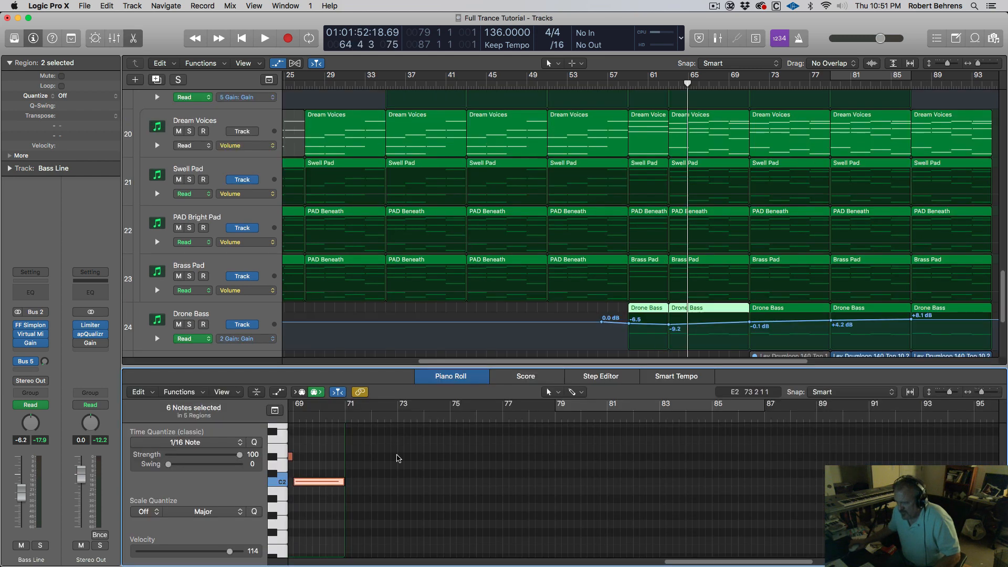
{"action": "scroll", "coordinate": [397, 456], "scroll_direction": "left", "scroll_amount": 5}
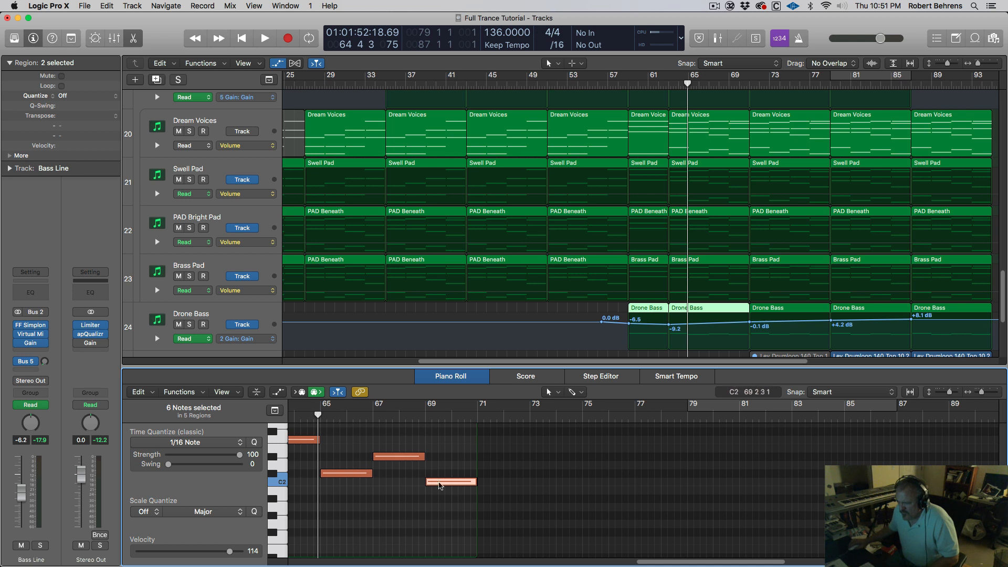
{"action": "left_click", "coordinate": [682, 310]}
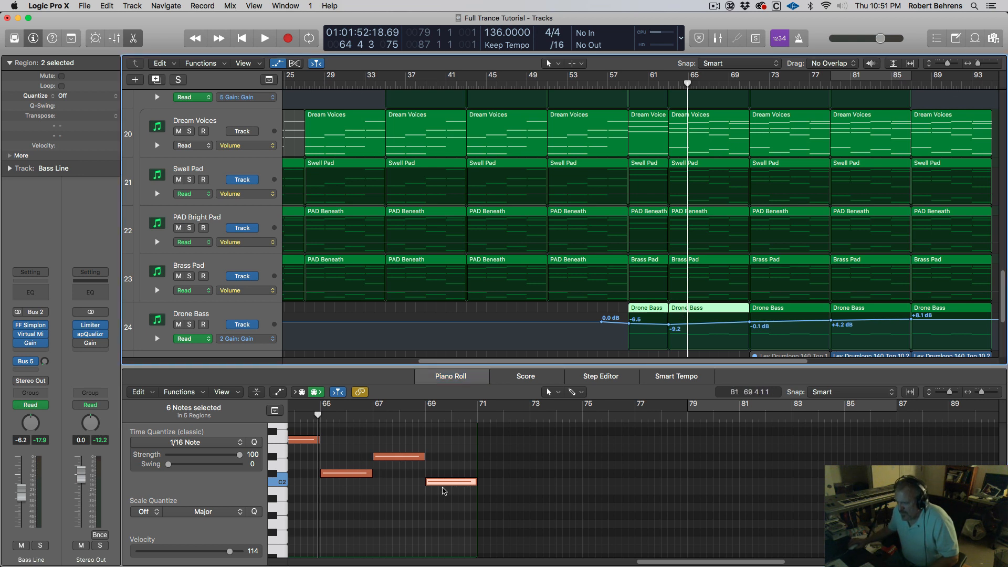
{"action": "left_click", "coordinate": [449, 482]}
{"action": "left_click", "coordinate": [628, 81]}
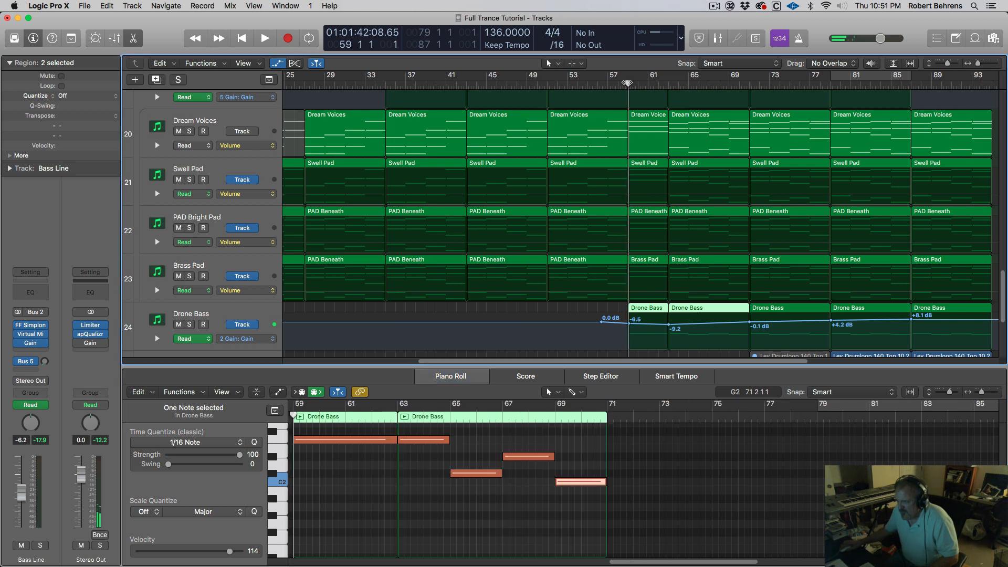
{"action": "key", "text": "space"}
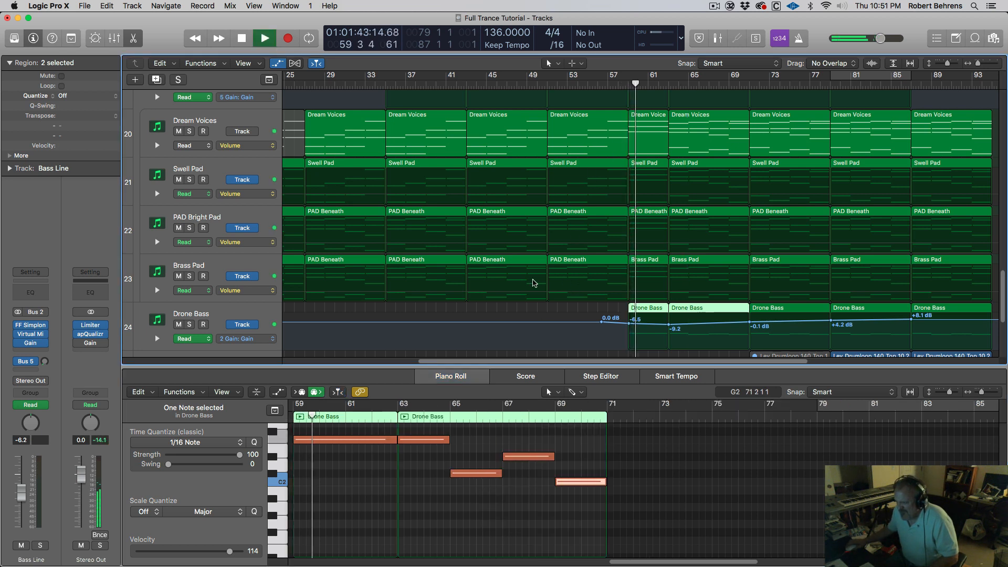
{"action": "key", "text": "space"}
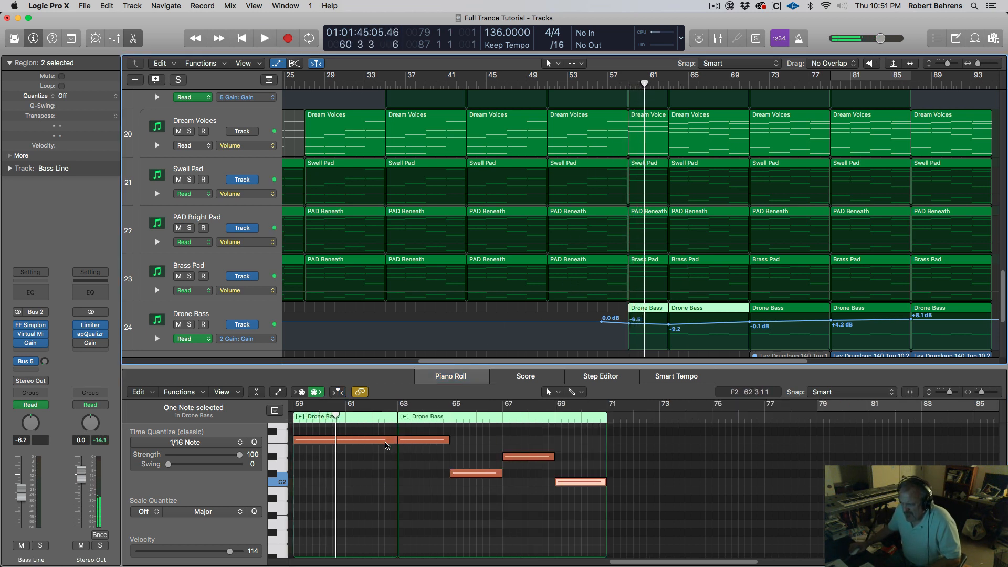
Step: Try to join the two adjacent F2 notes at bars 59 and 63 with the Glue Tool, and return to the Pointer Tool
{"action": "left_click", "coordinate": [382, 443]}
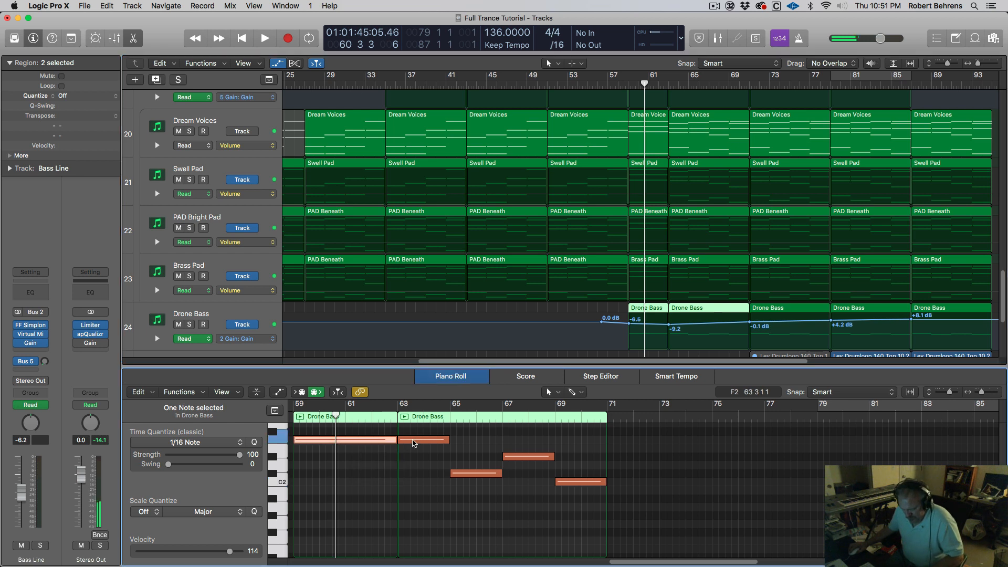
{"action": "left_click", "coordinate": [413, 442], "text": "shift"}
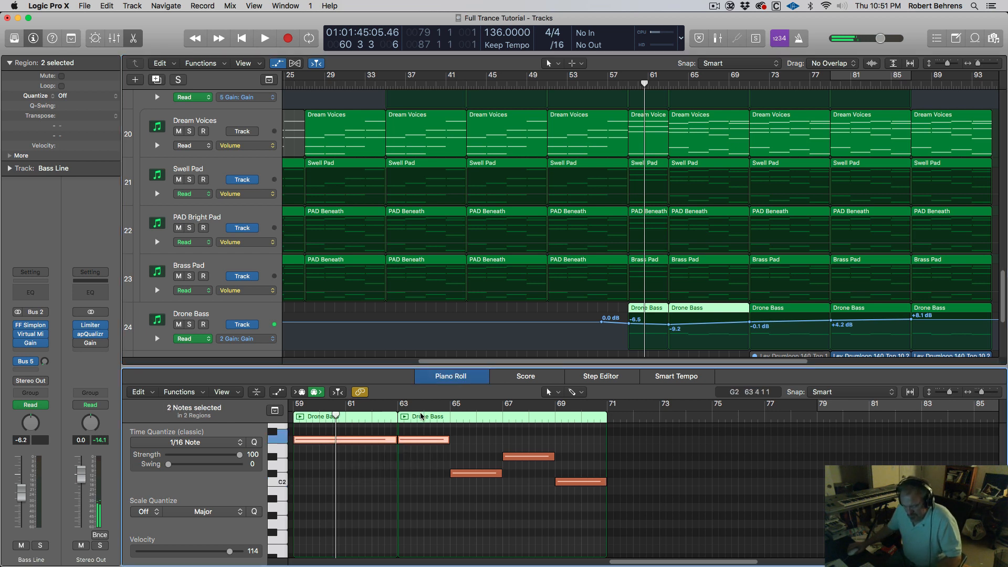
{"action": "key", "text": "t"}
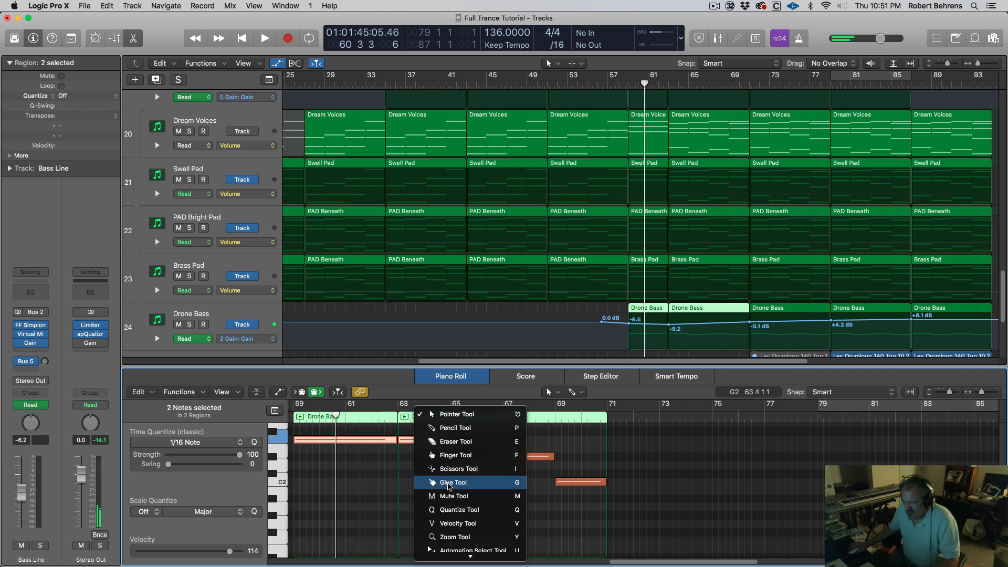
{"action": "left_click", "coordinate": [450, 483]}
{"action": "scroll", "coordinate": [412, 442], "scroll_direction": "left", "scroll_amount": 1}
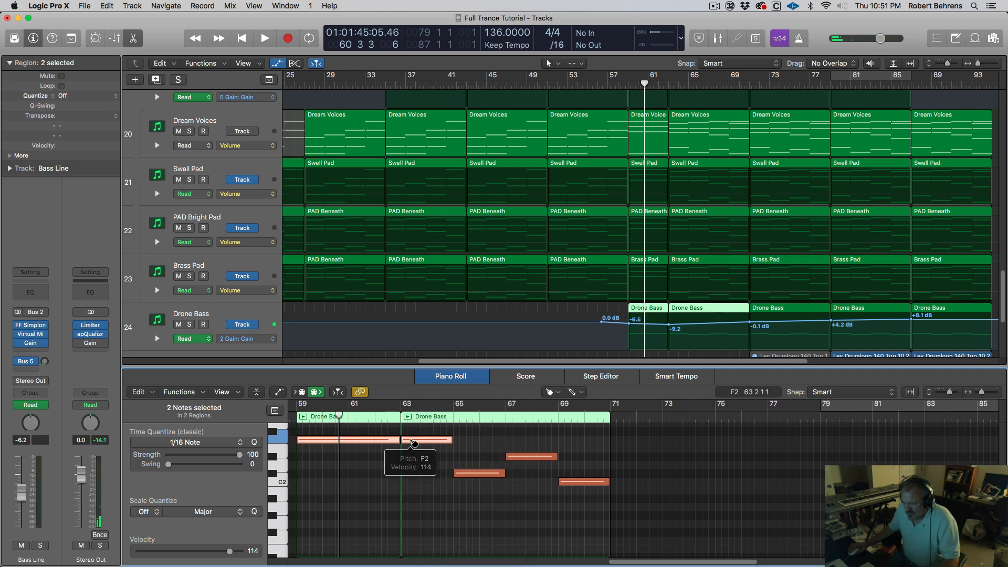
{"action": "key", "text": "t"}
{"action": "key", "text": "t"}
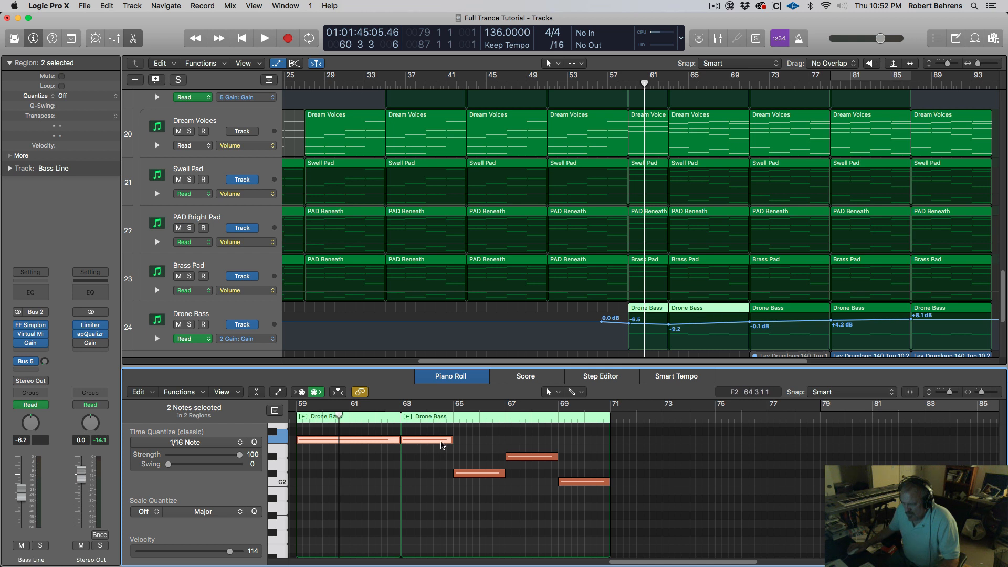
Step: Lengthen the first F2 note so it runs from bar 59 to bar 65, and delete the separate second note at bar 63
{"action": "left_click_drag", "start_coordinate": [424, 445], "coordinate": [454, 443]}
{"action": "left_click", "coordinate": [424, 456]}
{"action": "left_click", "coordinate": [424, 449]}
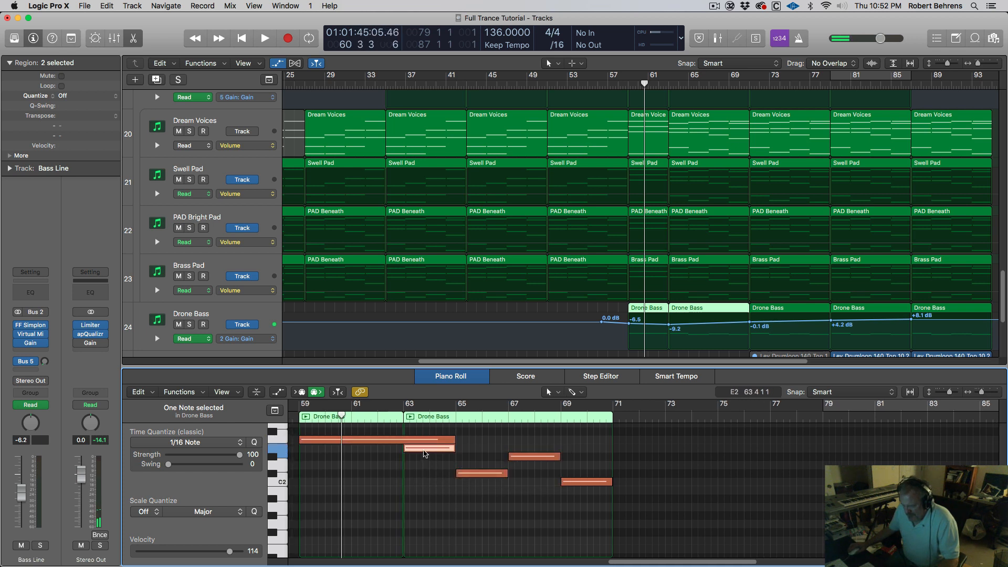
{"action": "key", "text": "Delete"}
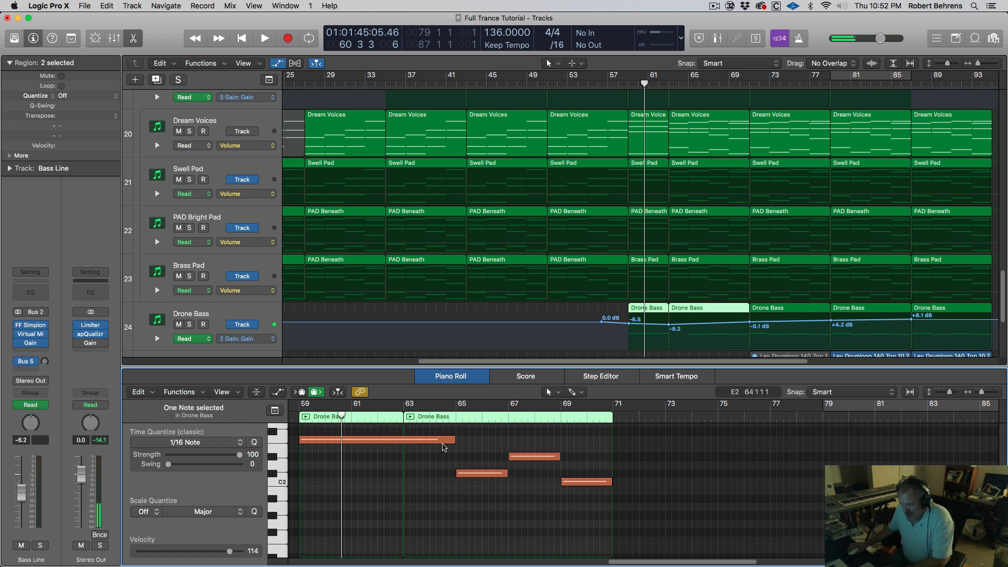
Step: Join the Drone Bass regions at bars 59 and 63 into one region with the Glue Tool during playback from bar 59
{"action": "left_click", "coordinate": [627, 82]}
{"action": "key", "text": "space"}
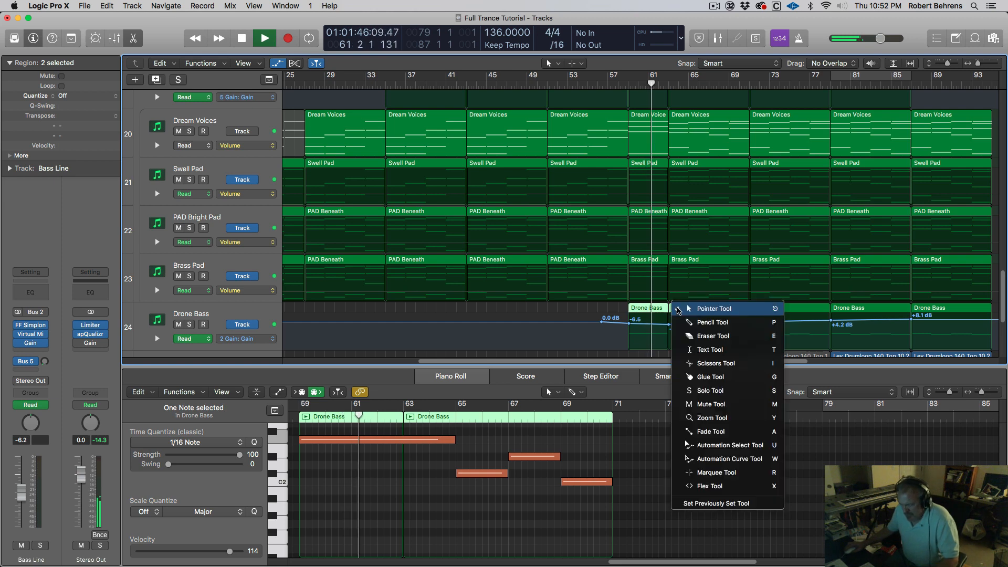
{"action": "key", "text": "t"}
{"action": "left_click", "coordinate": [710, 376]}
{"action": "left_click", "coordinate": [682, 311]}
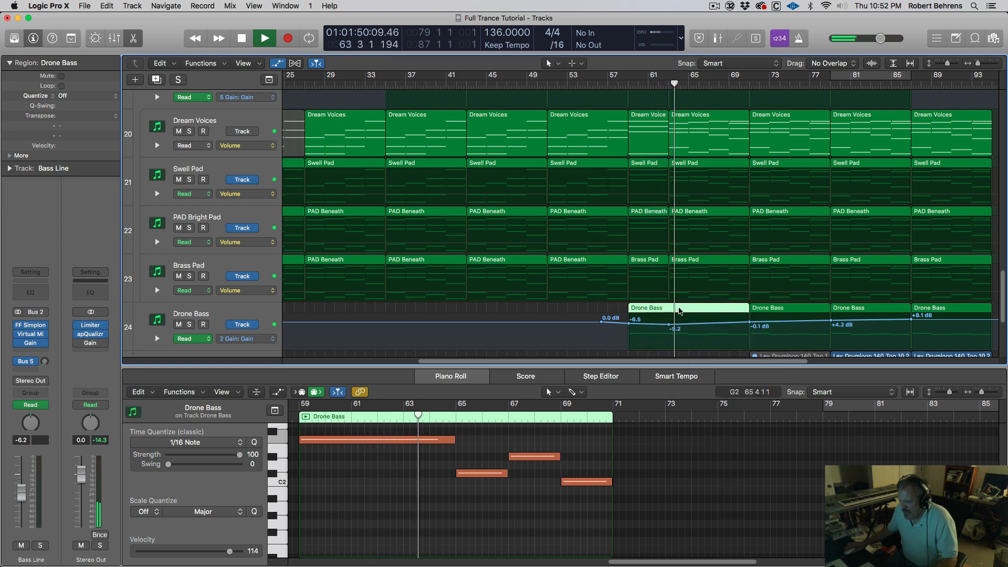
{"action": "key", "text": "t"}
{"action": "key", "text": "t"}
Step: Audition the joined Drone Bass region from bar 59 to about bar 67, and replay the transition from bar 58 to about bar 64
{"action": "key", "text": "space"}
{"action": "left_click", "coordinate": [628, 81]}
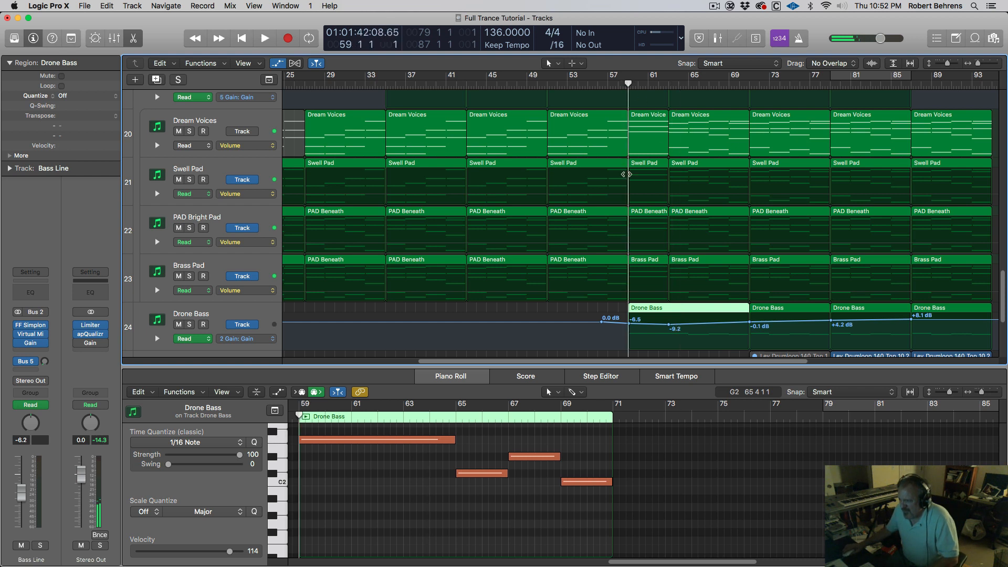
{"action": "key", "text": "space"}
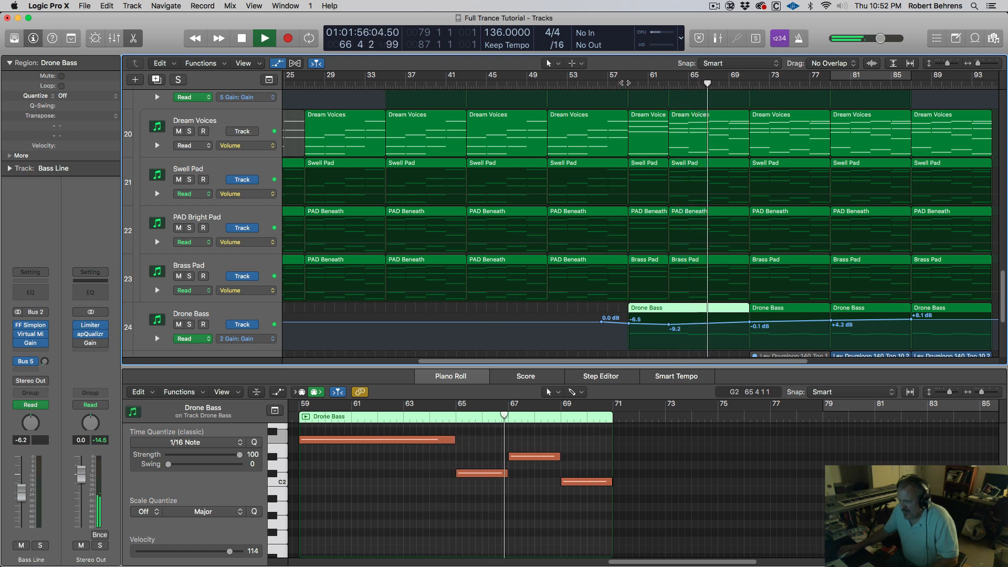
{"action": "key", "text": "space"}
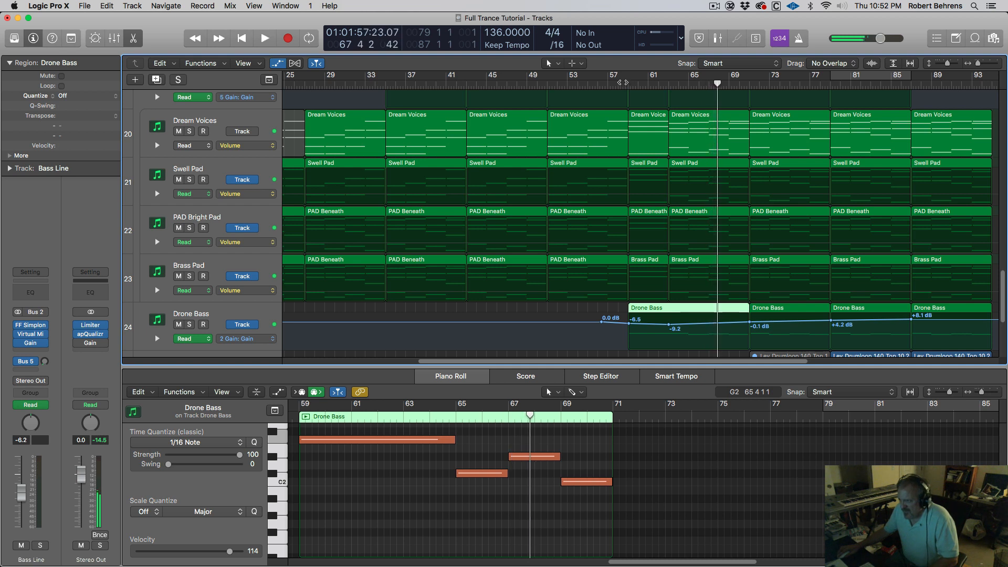
{"action": "left_click", "coordinate": [616, 82]}
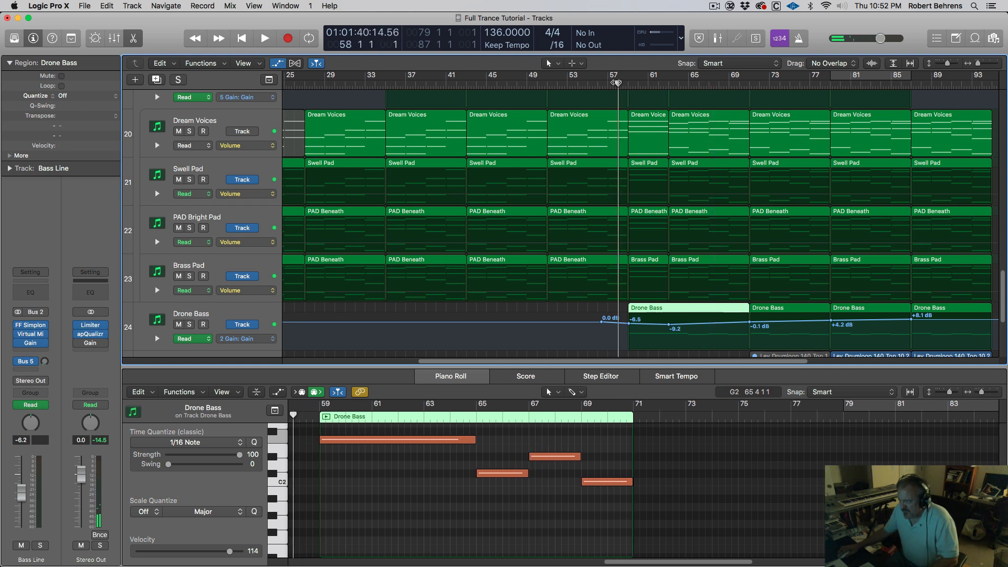
{"action": "key", "text": "space"}
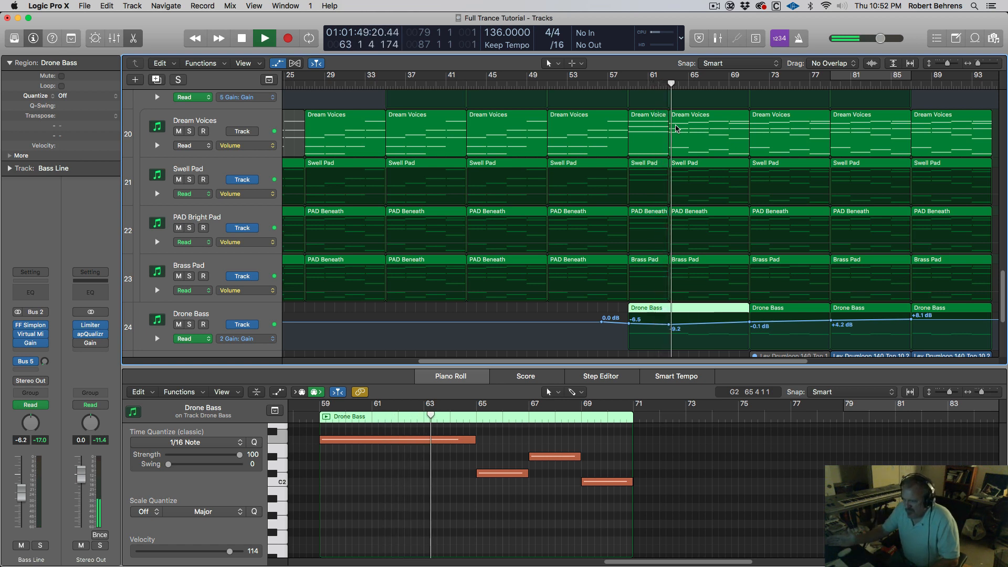
{"action": "key", "text": "space"}
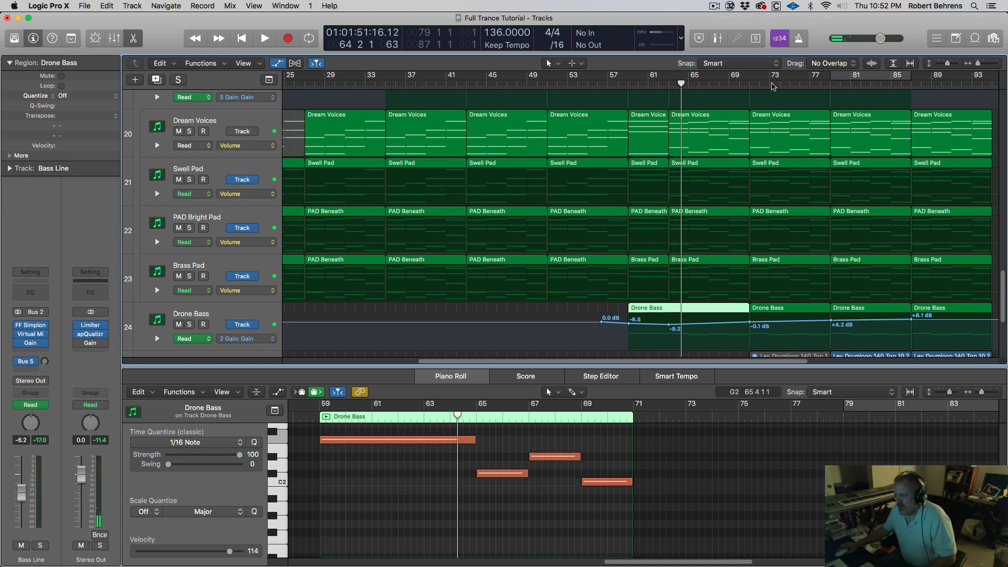
Step: Hide the track automation and zoom the arrangement out horizontally and vertically to show more of the song and its tracks
{"action": "key", "text": "super+Left"}
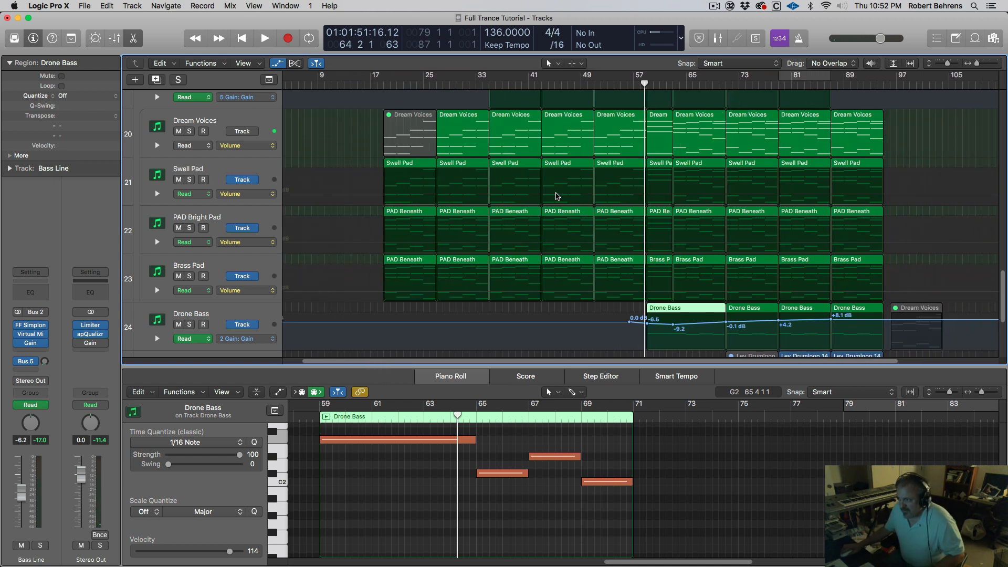
{"action": "key", "text": "a"}
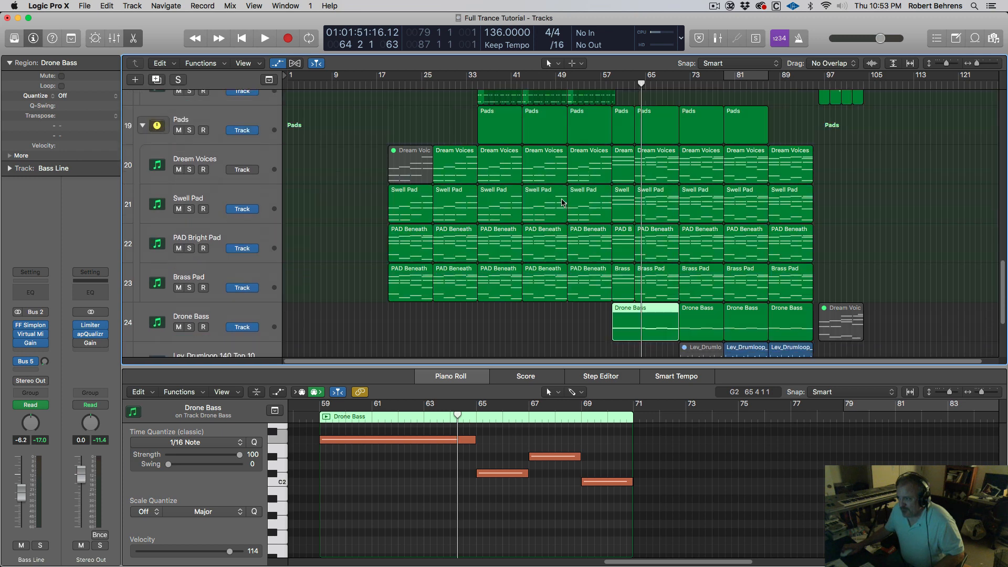
{"action": "key", "text": "super+Up"}
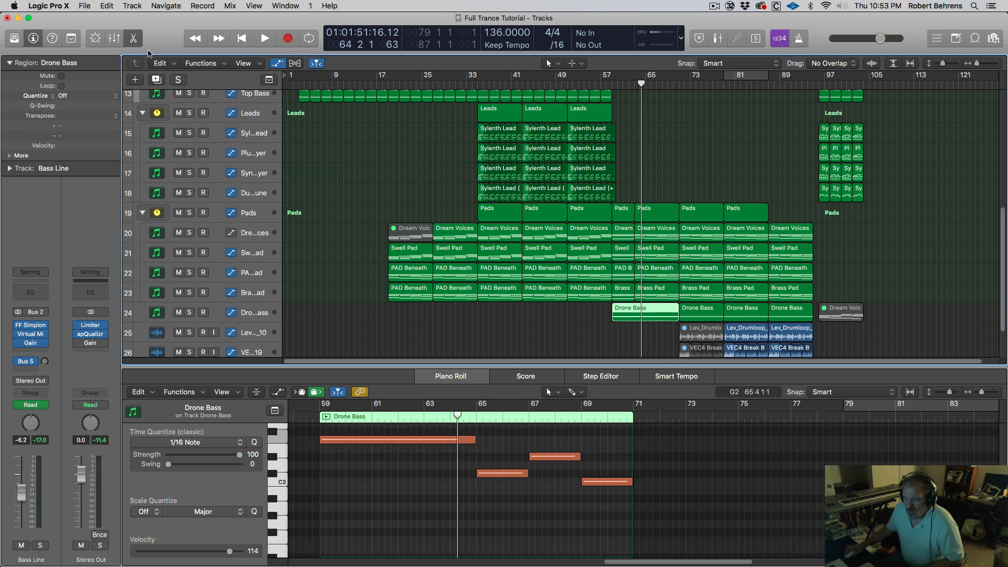
Step: Close the Piano Roll editor and audition the full arrangement from bar 35 to about bar 39
{"action": "left_click", "coordinate": [135, 41]}
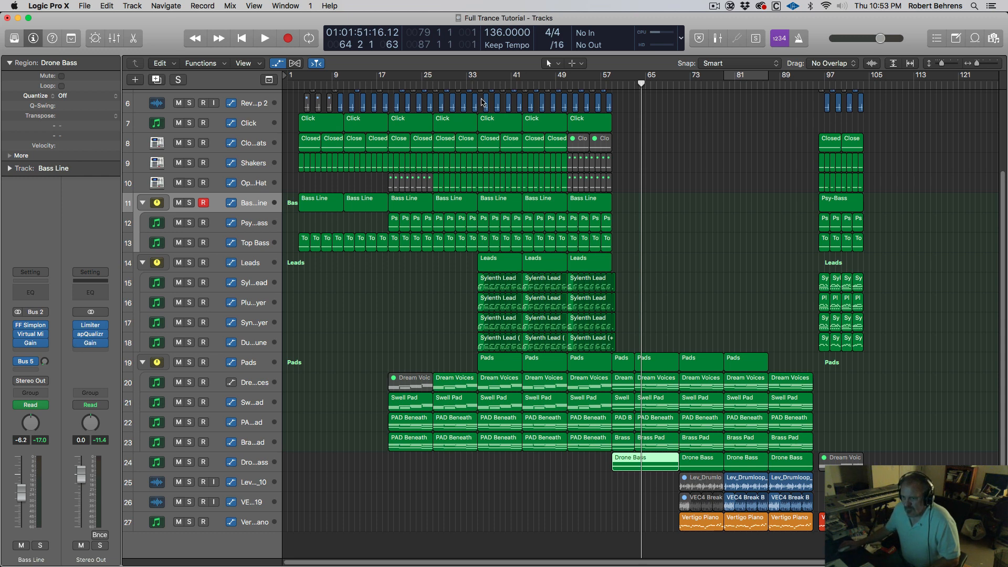
{"action": "left_click", "coordinate": [478, 84]}
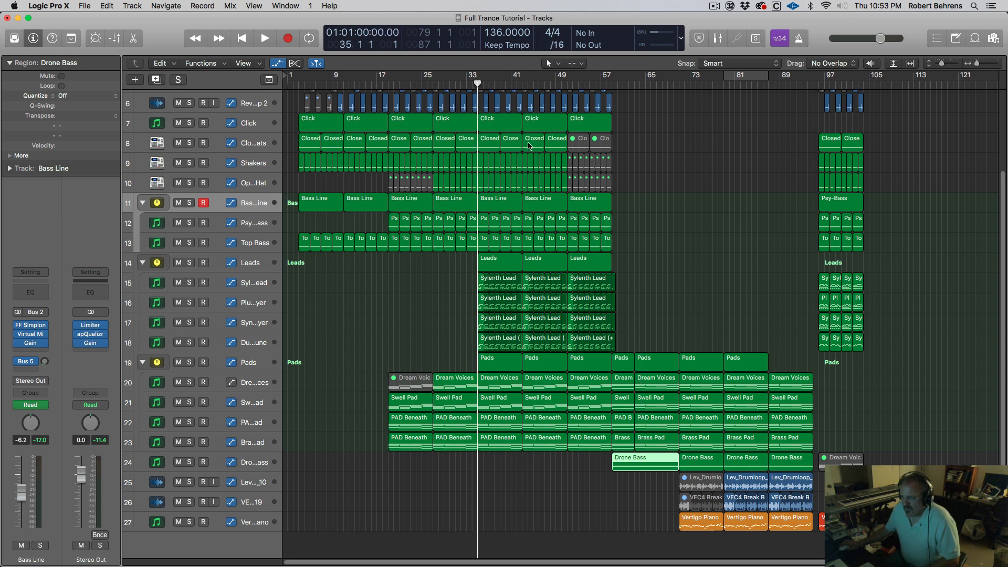
{"action": "key", "text": "space"}
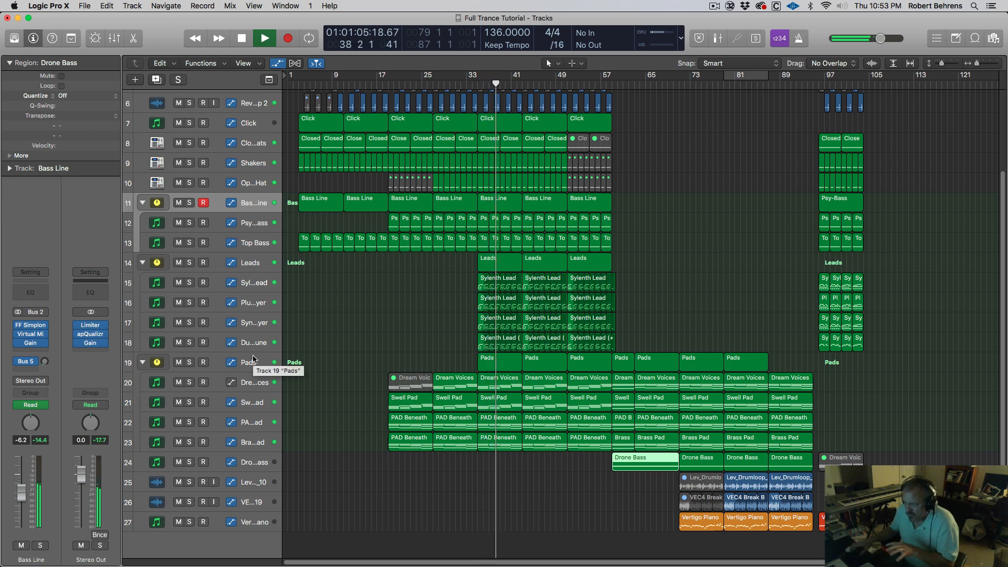
{"action": "key", "text": "space"}
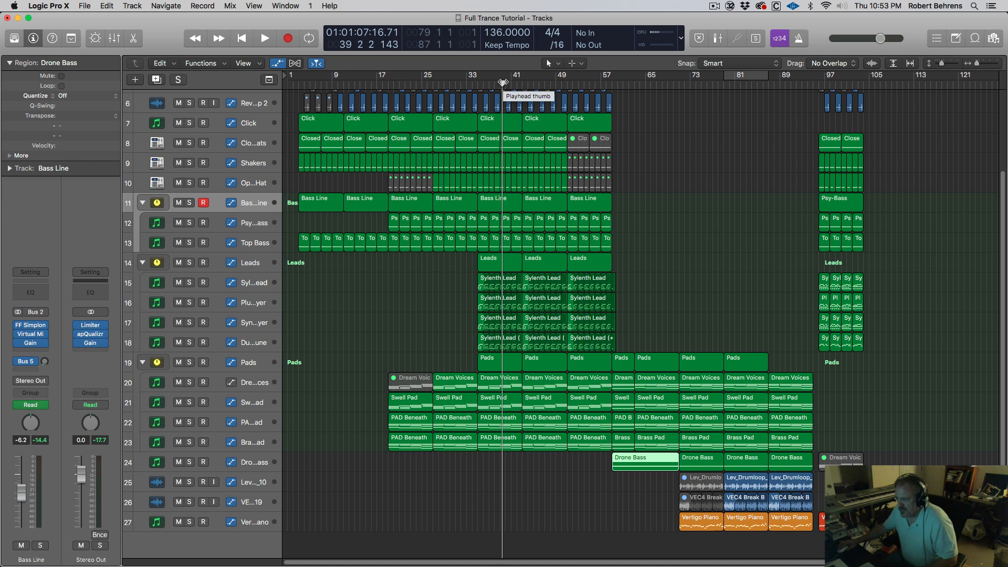
Step: Play the breakdown from about bar 58 to bar 71, toggling the Stereo Out's Gain plug-in to compare
{"action": "left_click_drag", "start_coordinate": [502, 83], "coordinate": [863, 83]}
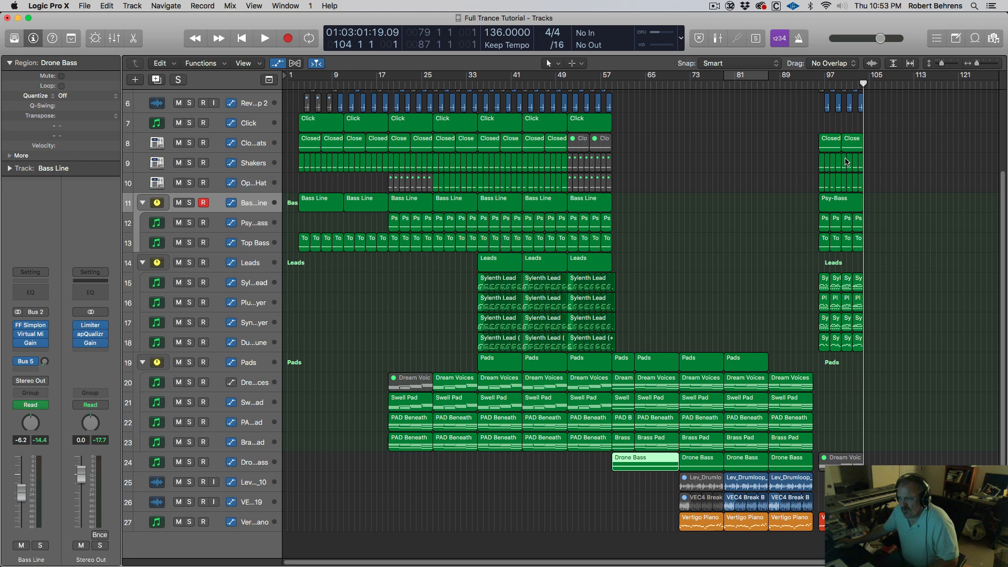
{"action": "scroll", "coordinate": [846, 162], "scroll_direction": "right", "scroll_amount": 3}
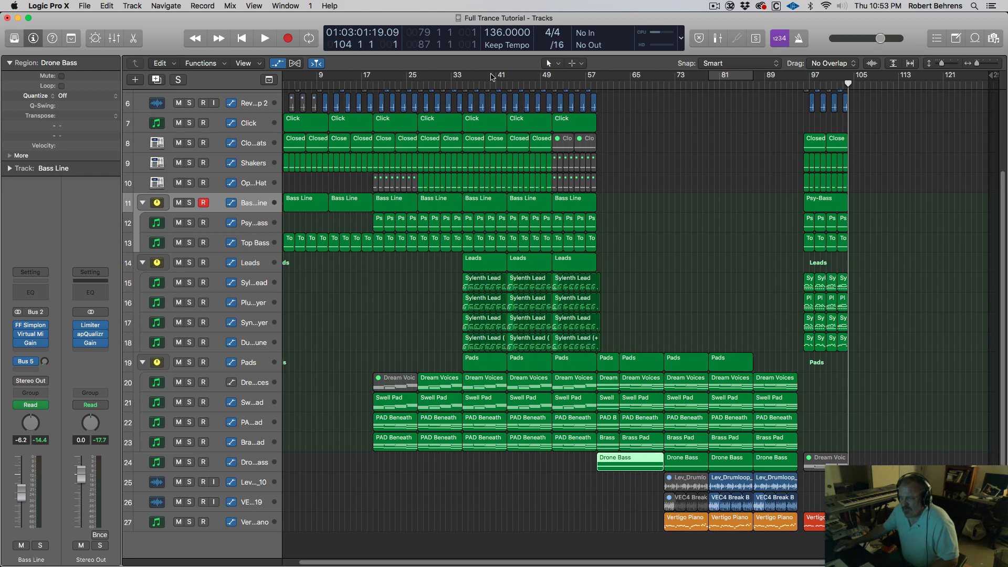
{"action": "left_click", "coordinate": [592, 84]}
{"action": "key", "text": "space"}
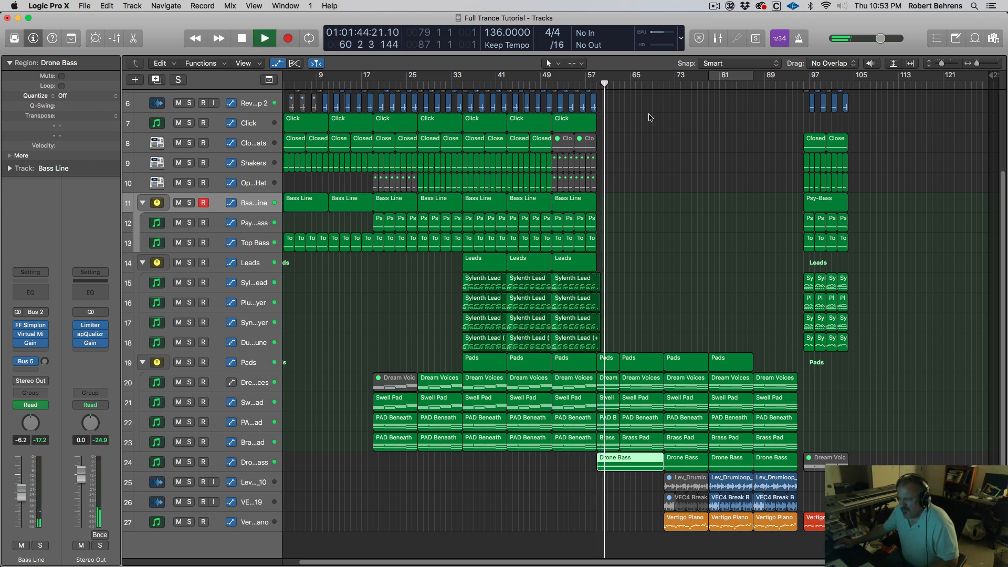
{"action": "left_click", "coordinate": [80, 344]}
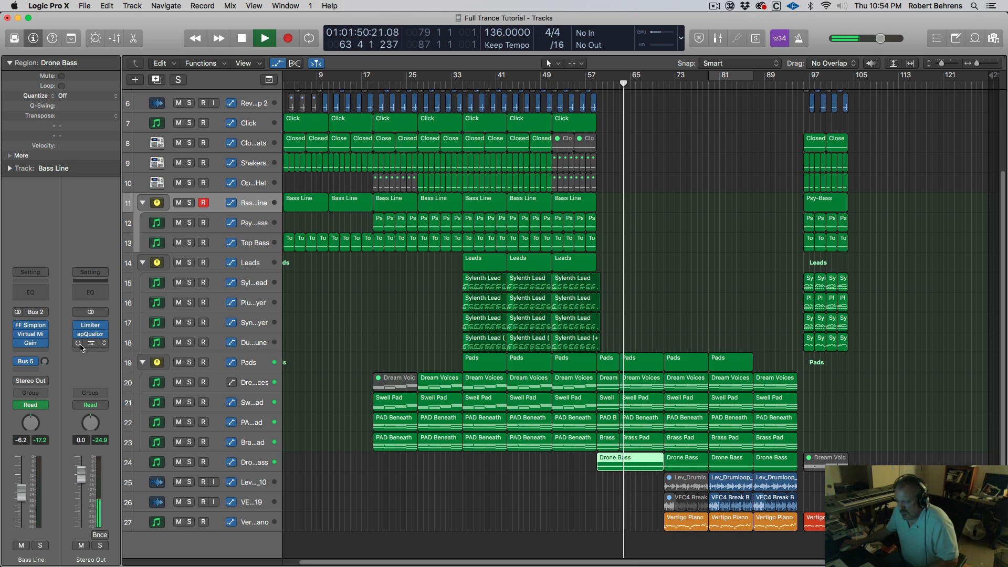
{"action": "left_click", "coordinate": [83, 345]}
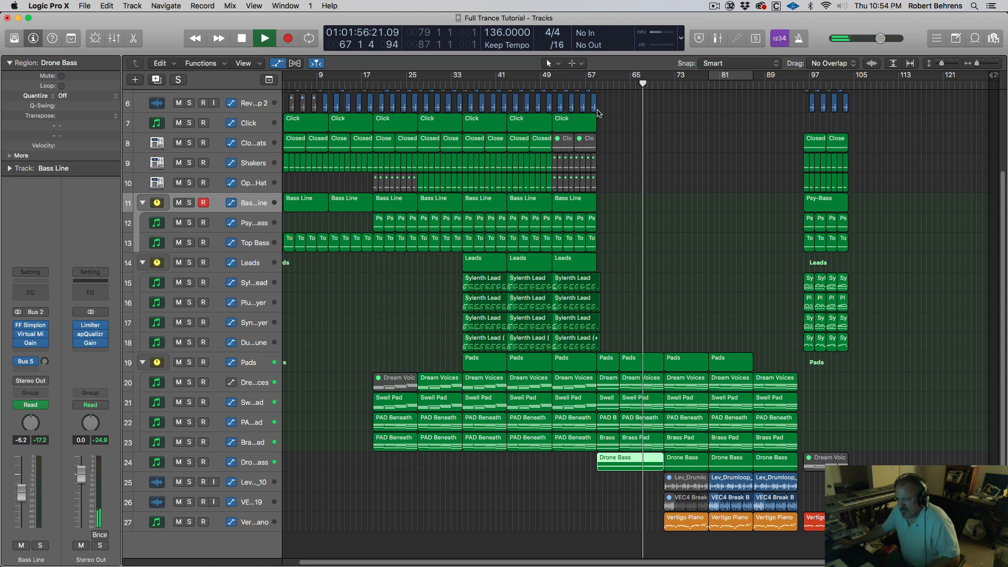
{"action": "mouse_move", "coordinate": [77, 346]}
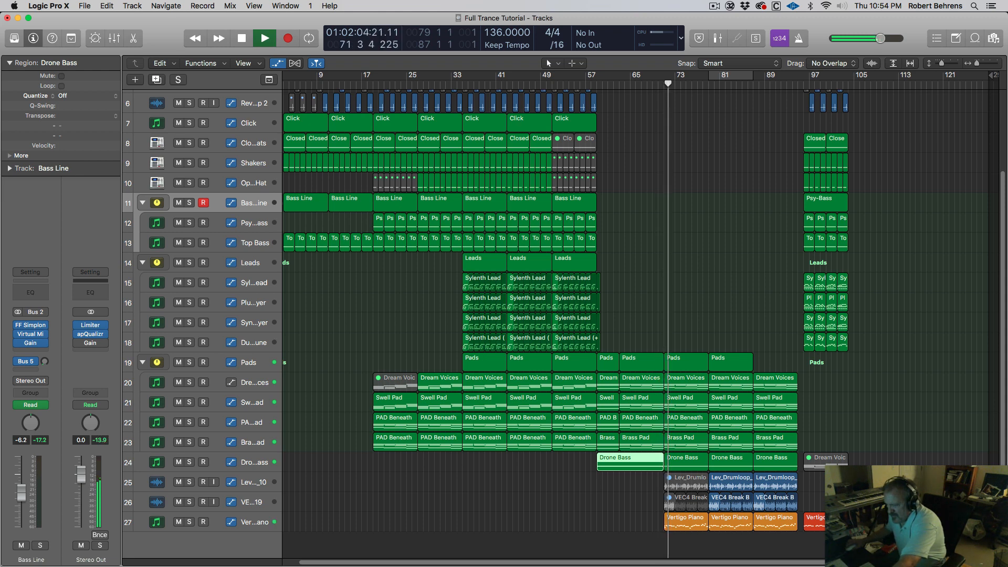
Step: Lower the Vertigo Piano track's volume to -17.2 dB and replay the breakdown from about bars 80 and 77
{"action": "left_click", "coordinate": [252, 521]}
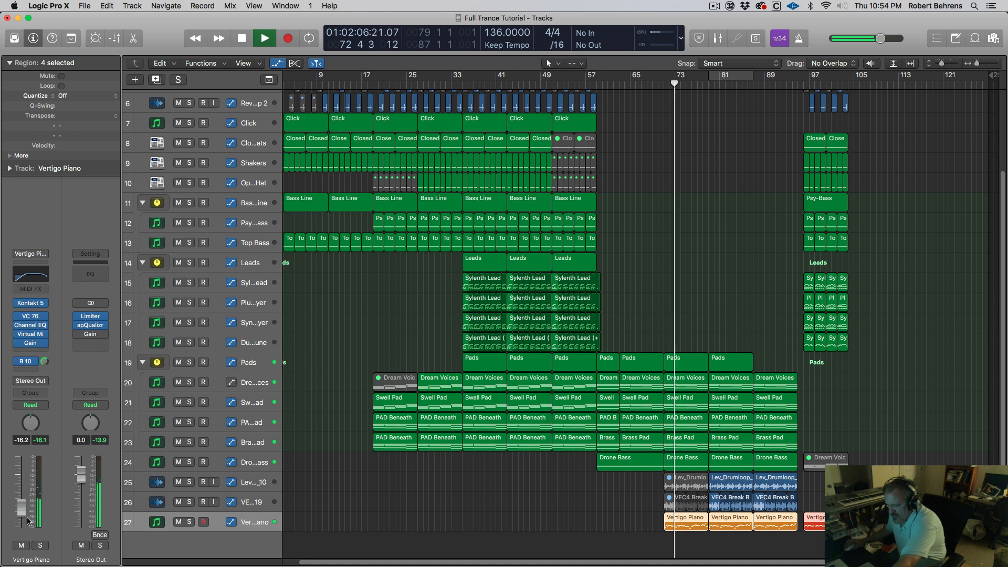
{"action": "left_click_drag", "start_coordinate": [23, 504], "coordinate": [25, 507]}
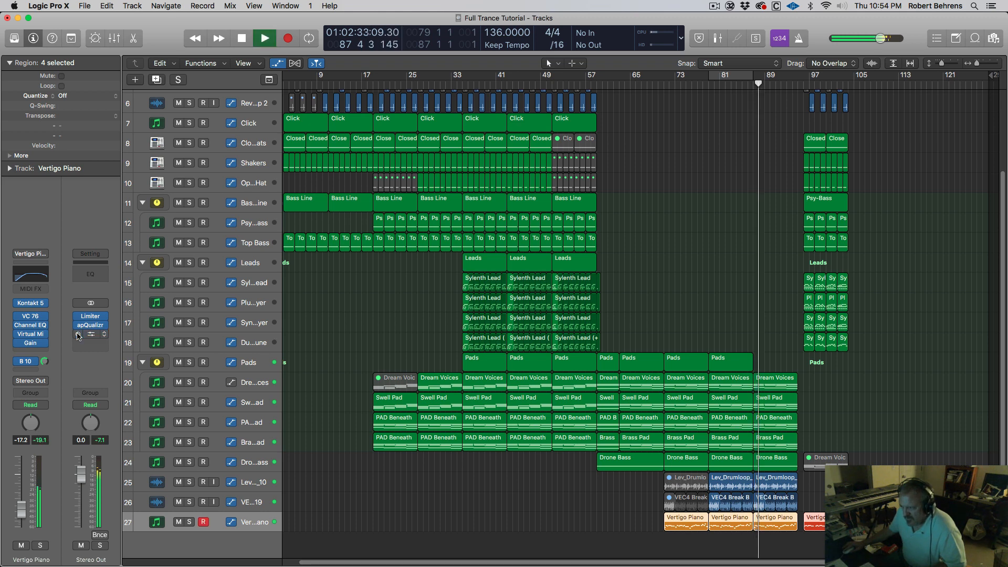
{"action": "left_click", "coordinate": [715, 86]}
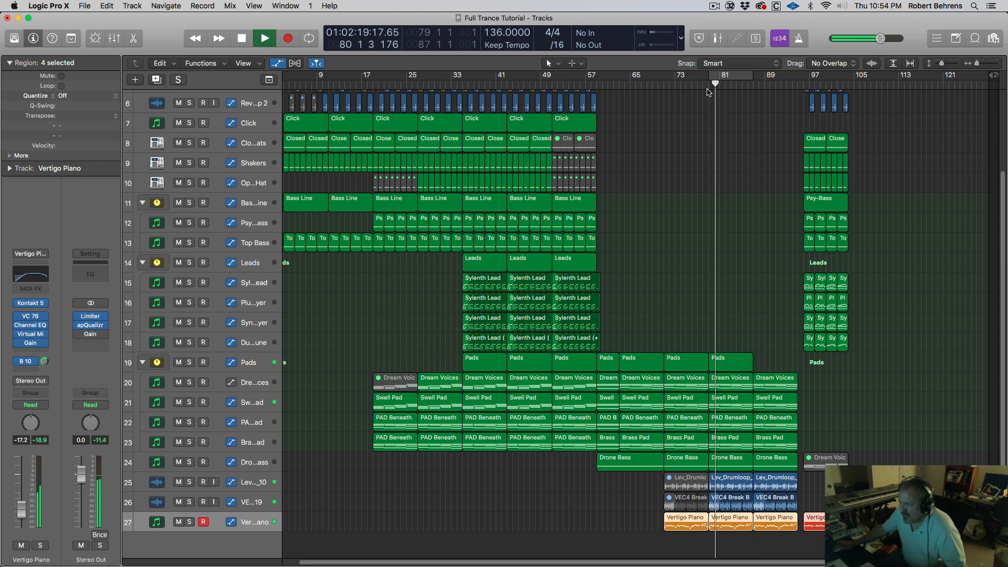
{"action": "left_click_drag", "start_coordinate": [715, 85], "coordinate": [697, 85]}
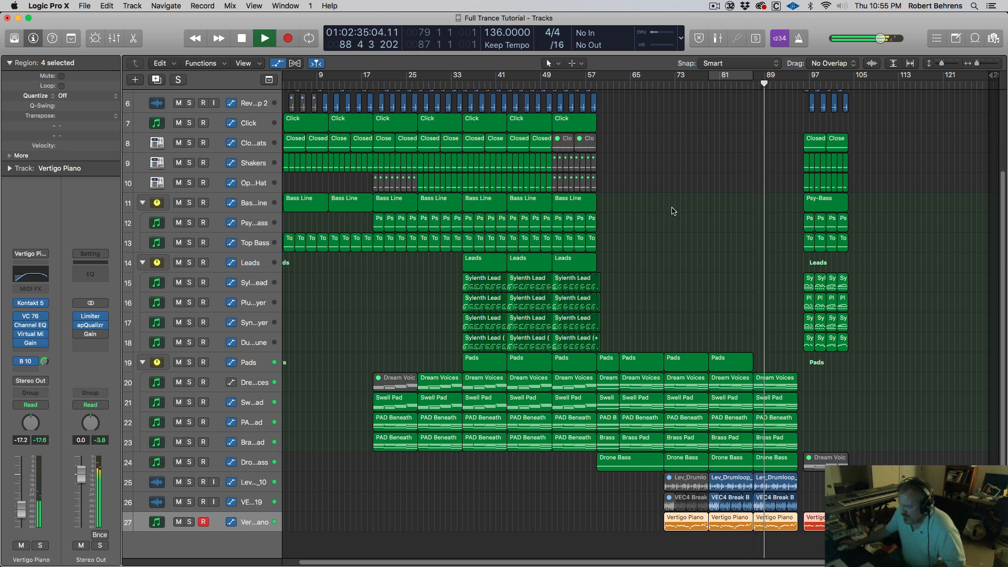
Step: Listen on through the return of the full groove up to about bar 102 with the upper tracks in view
{"action": "scroll", "coordinate": [670, 208], "scroll_direction": "up", "scroll_amount": 4}
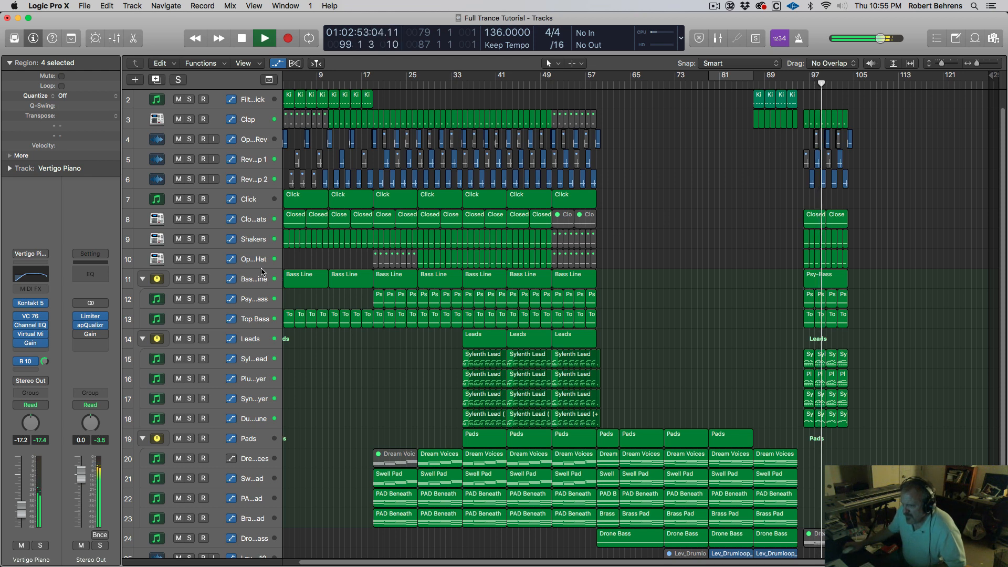
{"action": "key", "text": "space"}
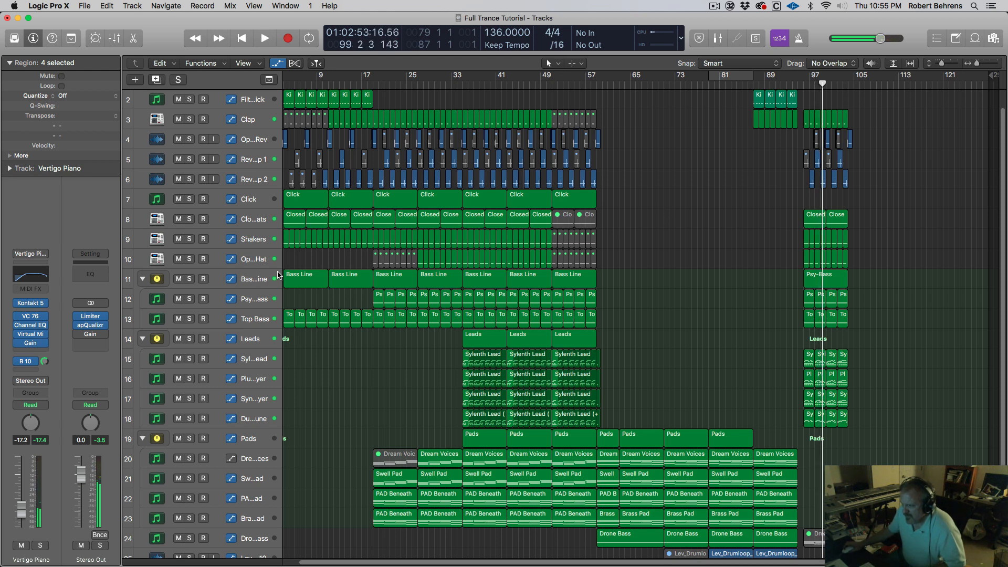
{"action": "key", "text": "space"}
{"action": "scroll", "coordinate": [283, 276], "scroll_direction": "up", "scroll_amount": 1}
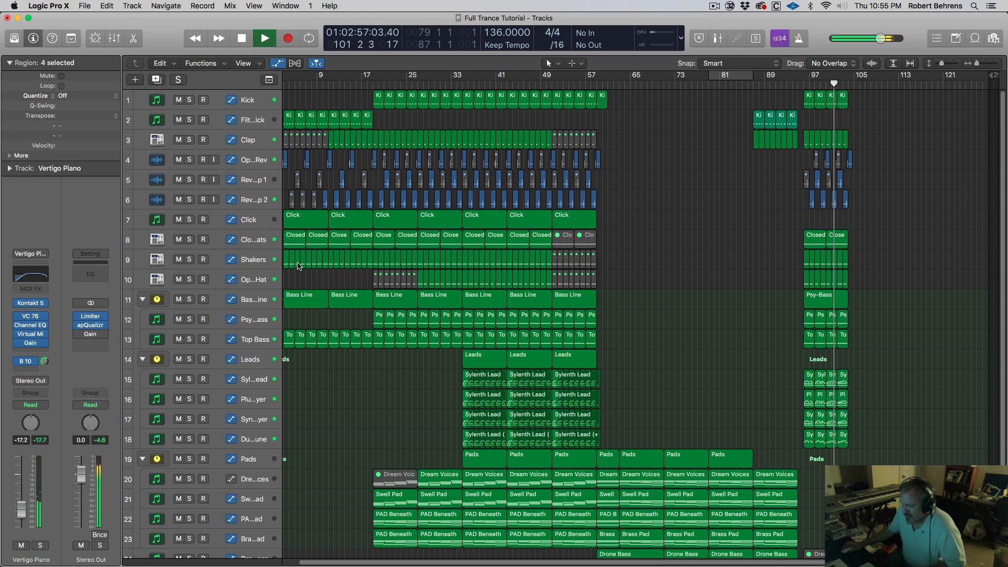
{"action": "scroll", "coordinate": [294, 271], "scroll_direction": "left", "scroll_amount": 1}
{"action": "scroll", "coordinate": [298, 264], "scroll_direction": "right", "scroll_amount": 1}
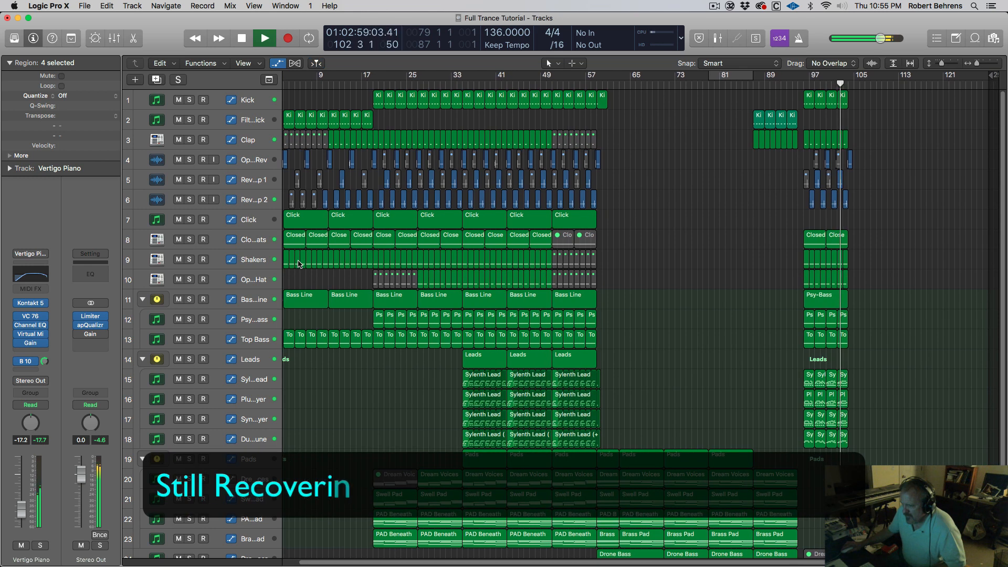
{"action": "key", "text": "space"}
{"action": "scroll", "coordinate": [347, 266], "scroll_direction": "left", "scroll_amount": 1}
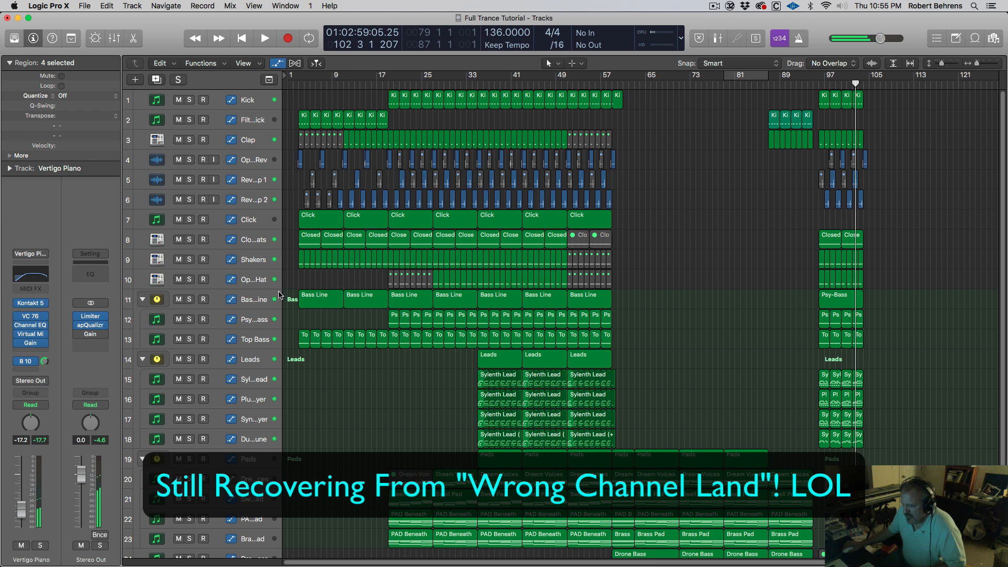
Step: Solo the Leads track stack, audition it from bar 96, and select its track to show its channel strip
{"action": "left_click", "coordinate": [190, 359]}
{"action": "key", "text": "space"}
{"action": "left_click", "coordinate": [818, 84]}
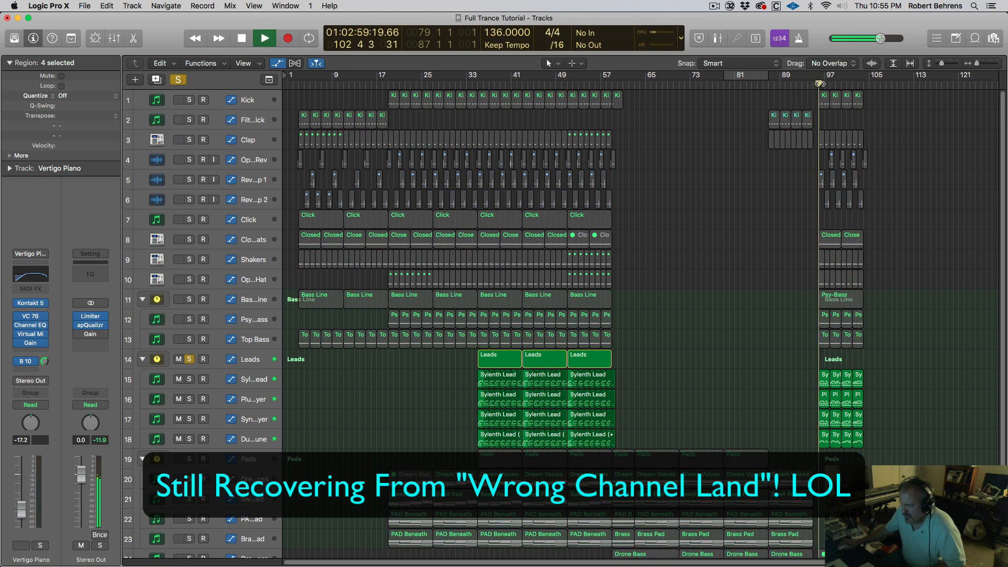
{"action": "left_click", "coordinate": [255, 359]}
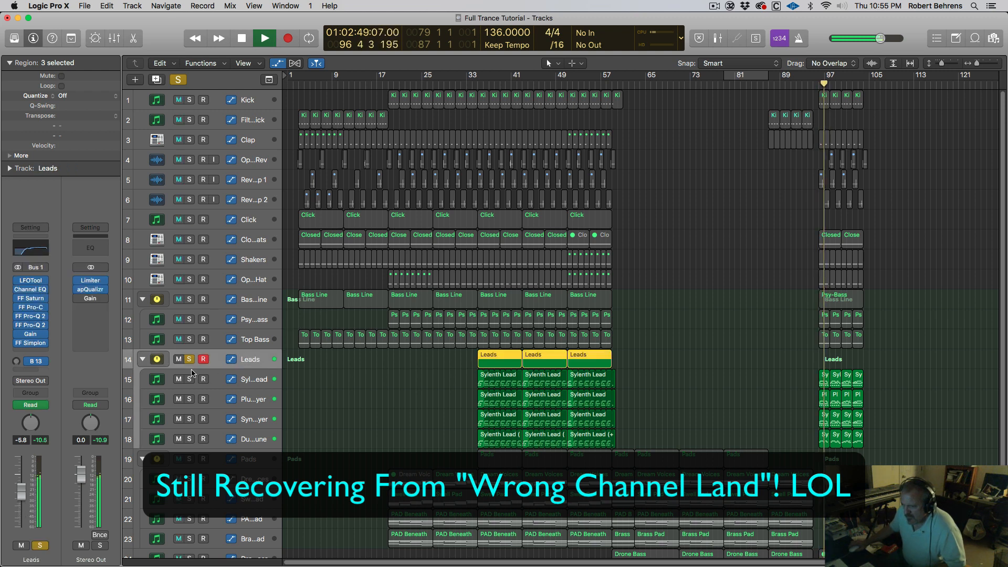
{"action": "key", "text": "space"}
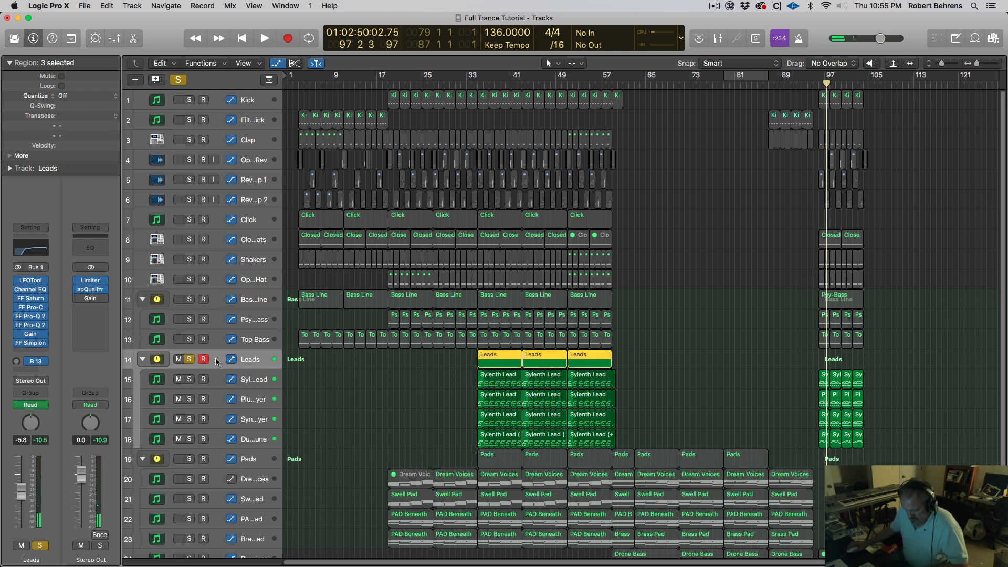
Step: Show the track automation and try to raise the Leads track's Bus 13 send level, playing the soloed stack briefly
{"action": "key", "text": "a"}
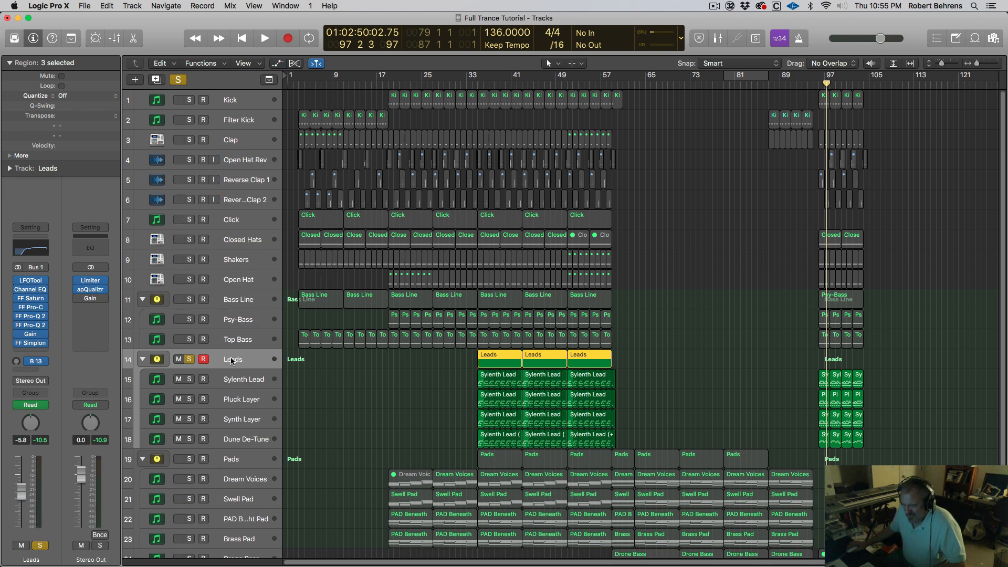
{"action": "key", "text": "a"}
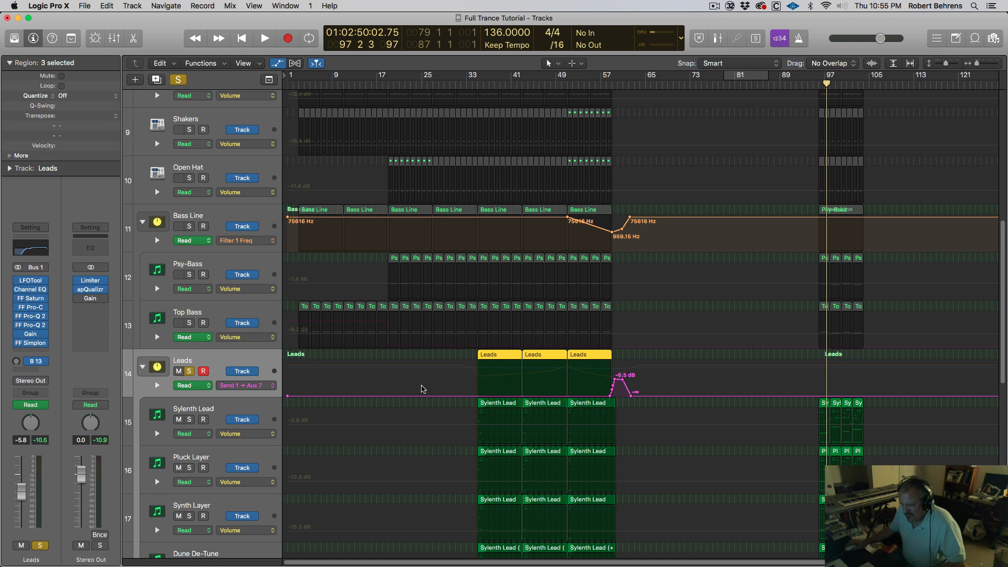
{"action": "left_click", "coordinate": [273, 388]}
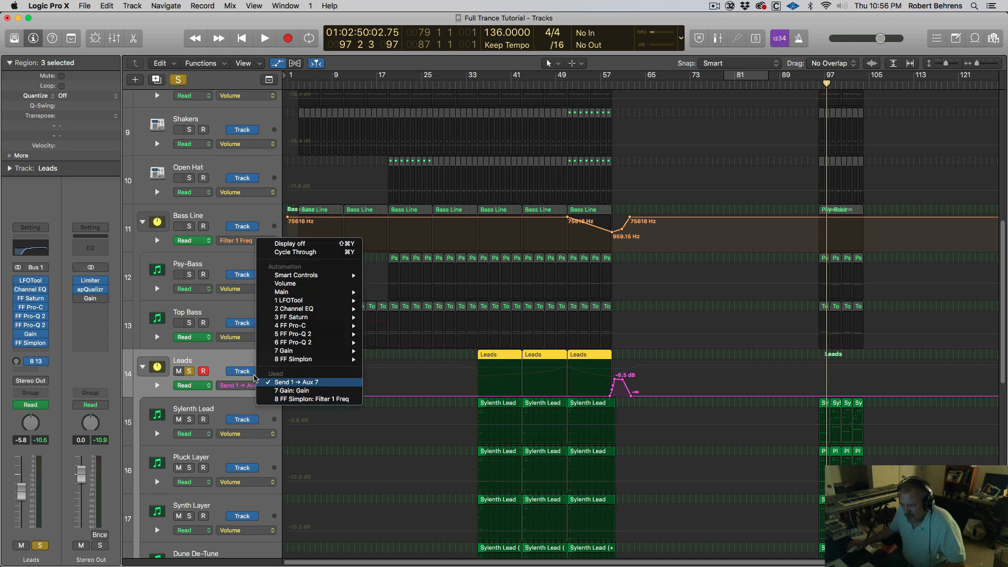
{"action": "left_click", "coordinate": [245, 361]}
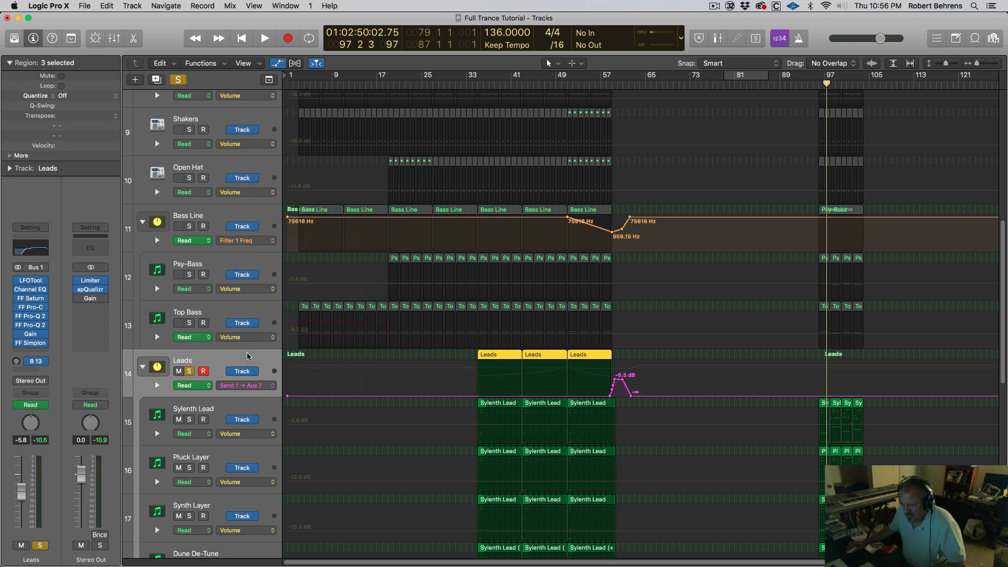
{"action": "left_click_drag", "start_coordinate": [16, 363], "coordinate": [19, 300]}
{"action": "key", "text": "space"}
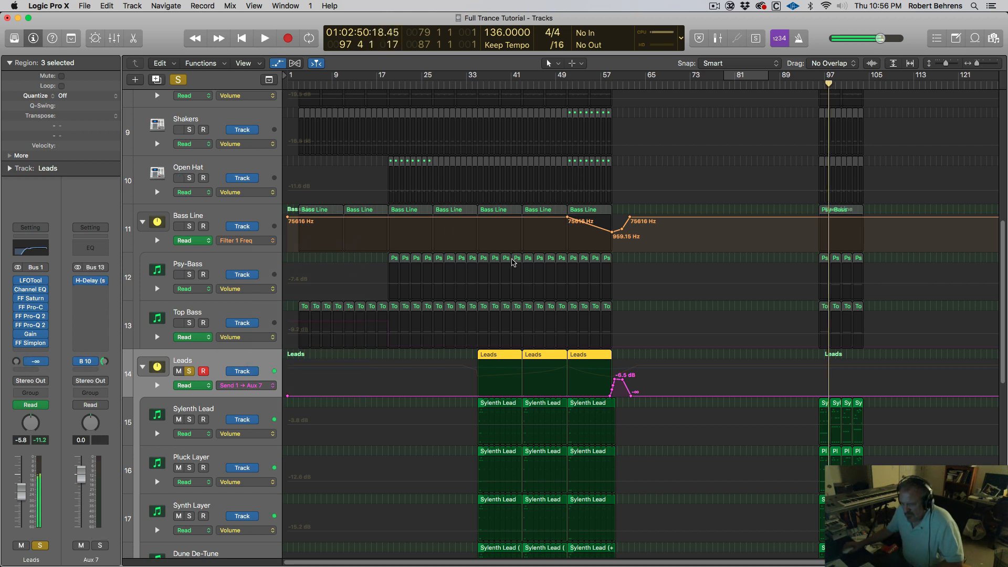
Step: Check the Leads track's main automation parameters and keep Send 1 → Aux 7 as the displayed one
{"action": "left_click", "coordinate": [273, 388]}
{"action": "mouse_move", "coordinate": [297, 295]}
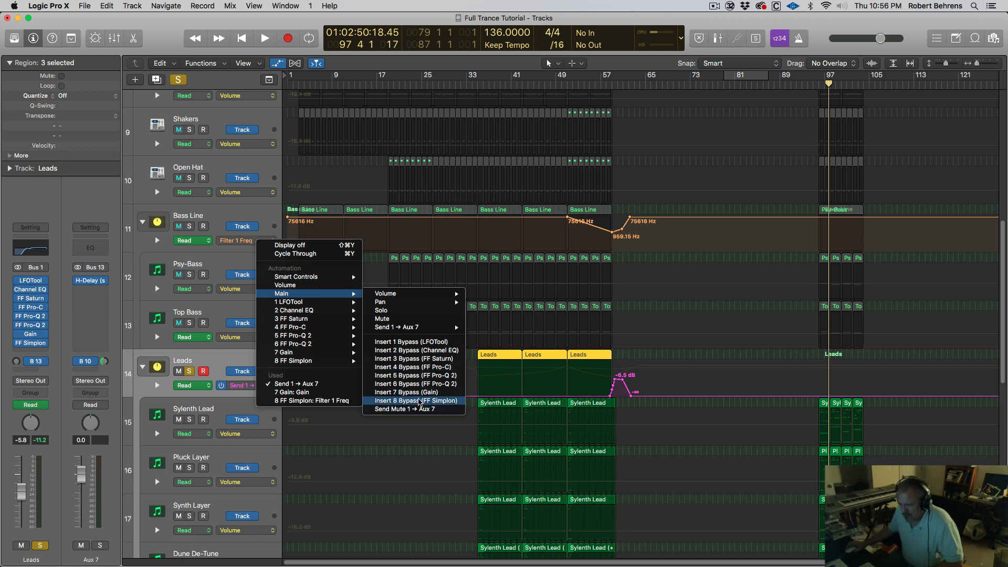
{"action": "mouse_move", "coordinate": [403, 329]}
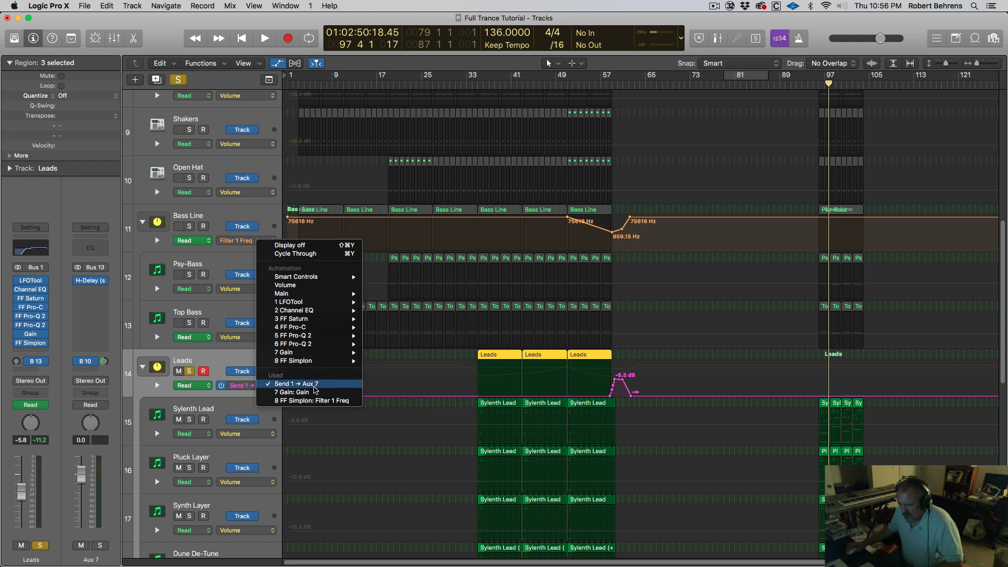
{"action": "left_click", "coordinate": [298, 384]}
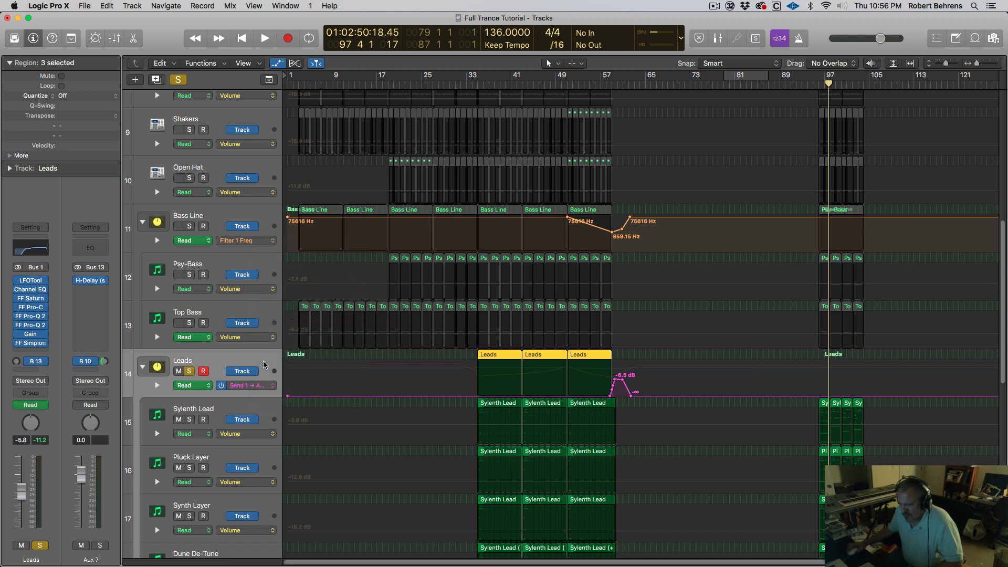
Step: Audition the soloed Leads from bar 35 to about bar 37 while checking its Bus 13 delay send
{"action": "left_click", "coordinate": [480, 85]}
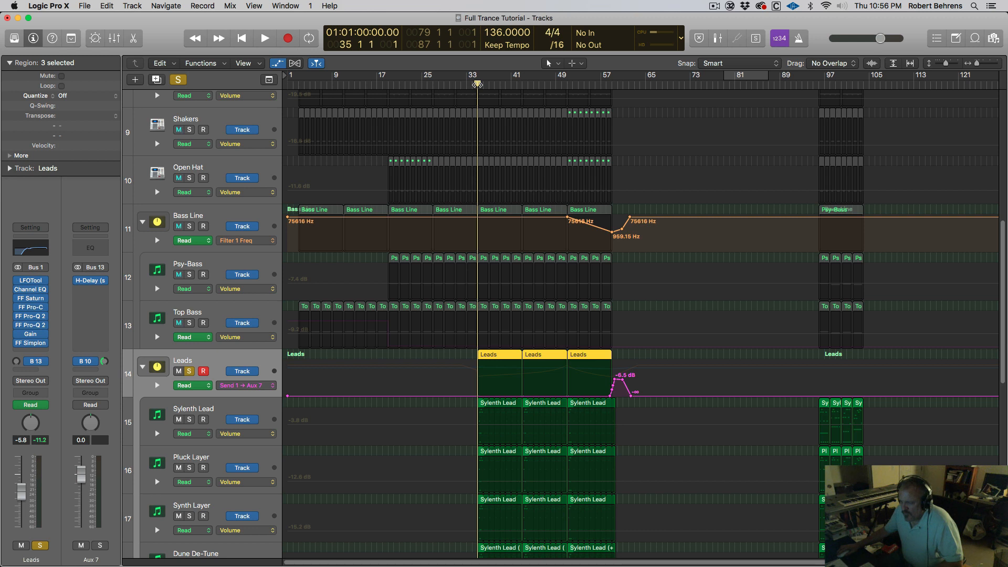
{"action": "key", "text": "space"}
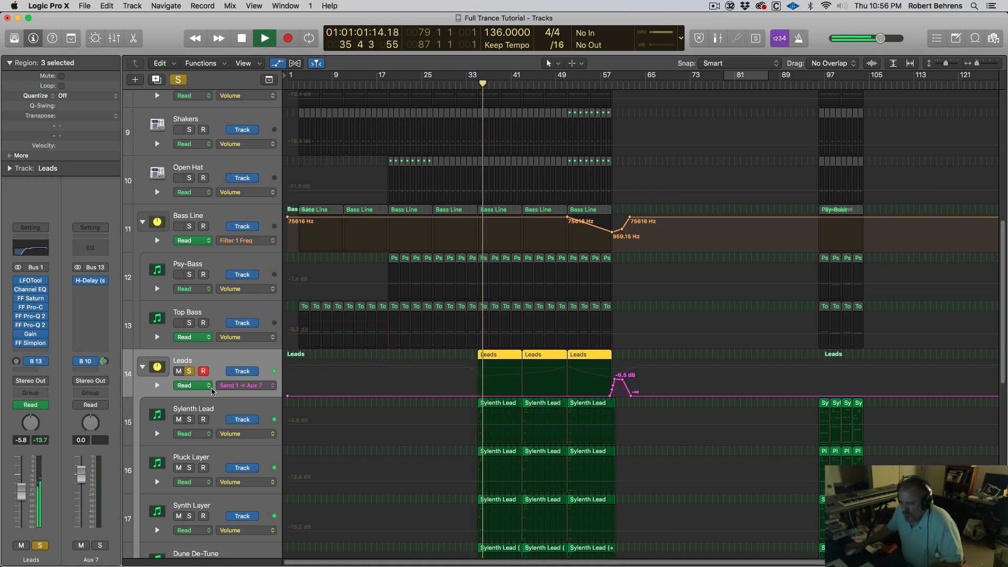
{"action": "key", "text": "space"}
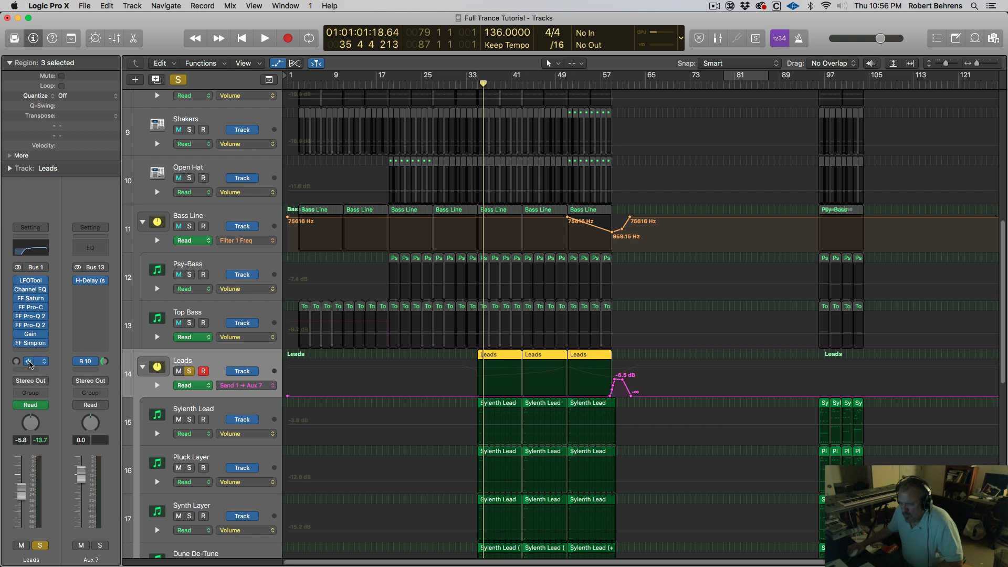
{"action": "key", "text": "space"}
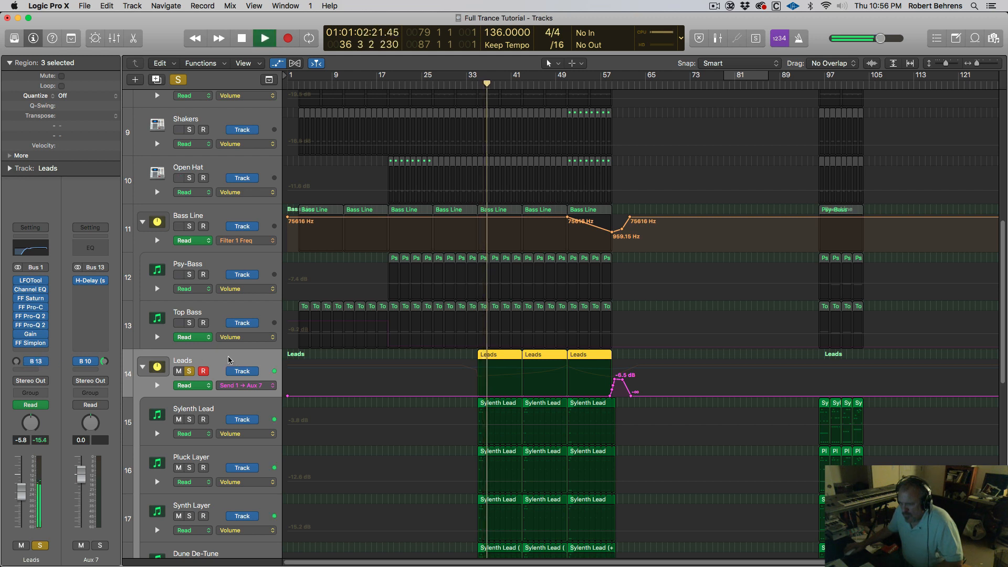
{"action": "key", "text": "space"}
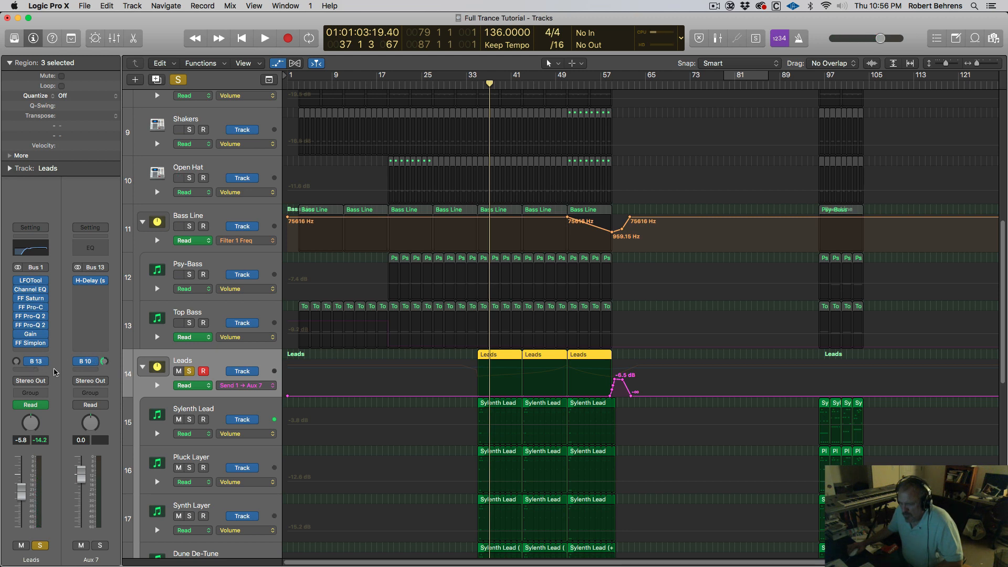
Step: Add a Bus 10 → Big Reverb send to the Leads track stack and raise its level
{"action": "left_click", "coordinate": [38, 373]}
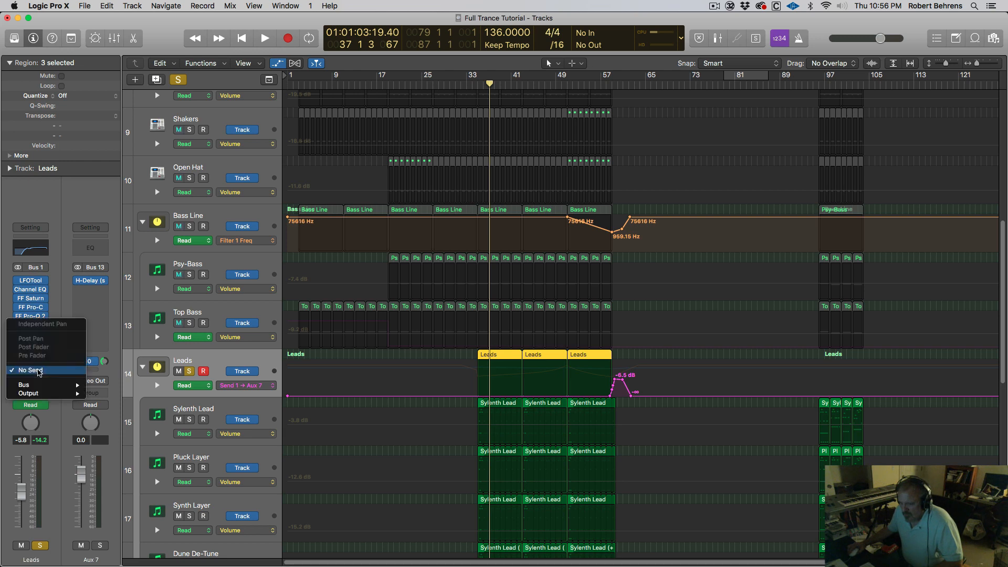
{"action": "mouse_move", "coordinate": [37, 385]}
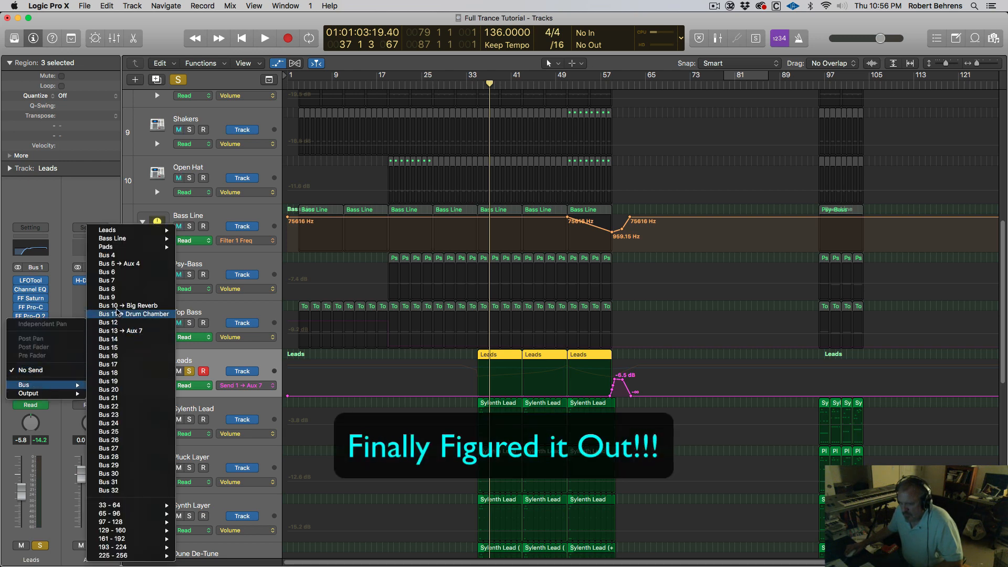
{"action": "left_click", "coordinate": [120, 309]}
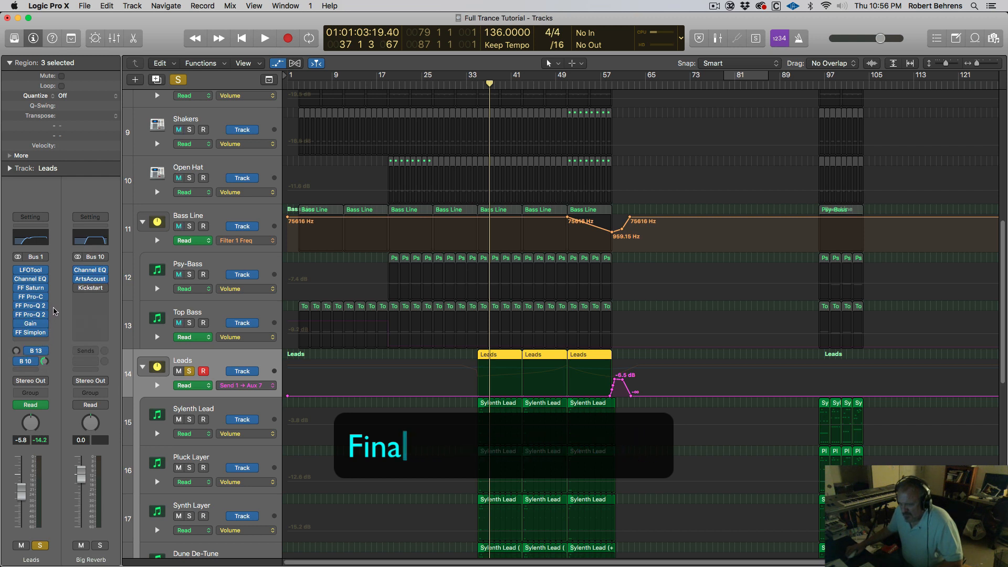
Step: Audition the soloed Leads with the Big Reverb send from bar 35
{"action": "left_click", "coordinate": [478, 84]}
{"action": "key", "text": "space"}
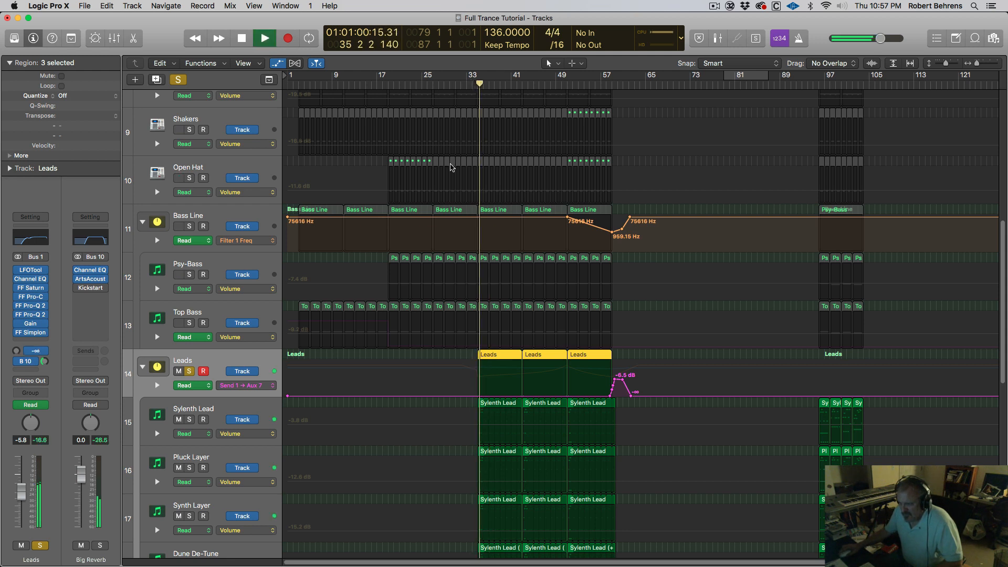
{"action": "key", "text": "space"}
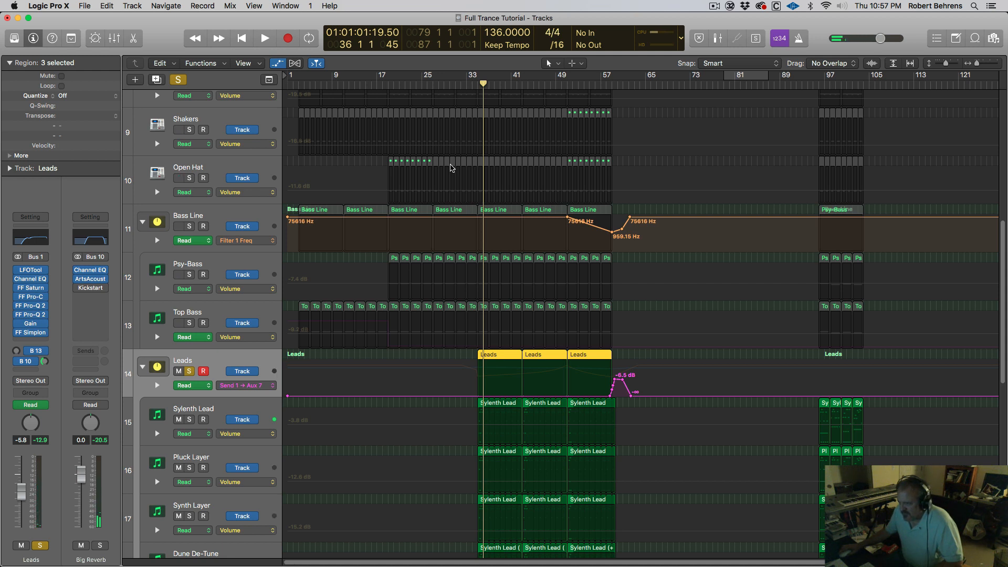
{"action": "key", "text": "space"}
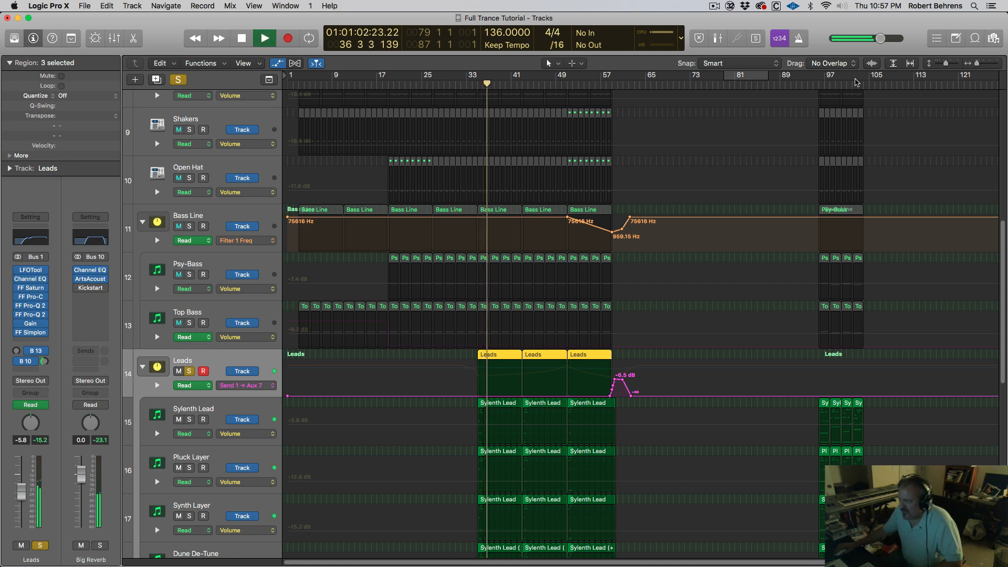
Step: Unsolo the Leads and audition the full mix from bar 96 and again from about bar 51
{"action": "left_click", "coordinate": [816, 84]}
{"action": "key", "text": "s"}
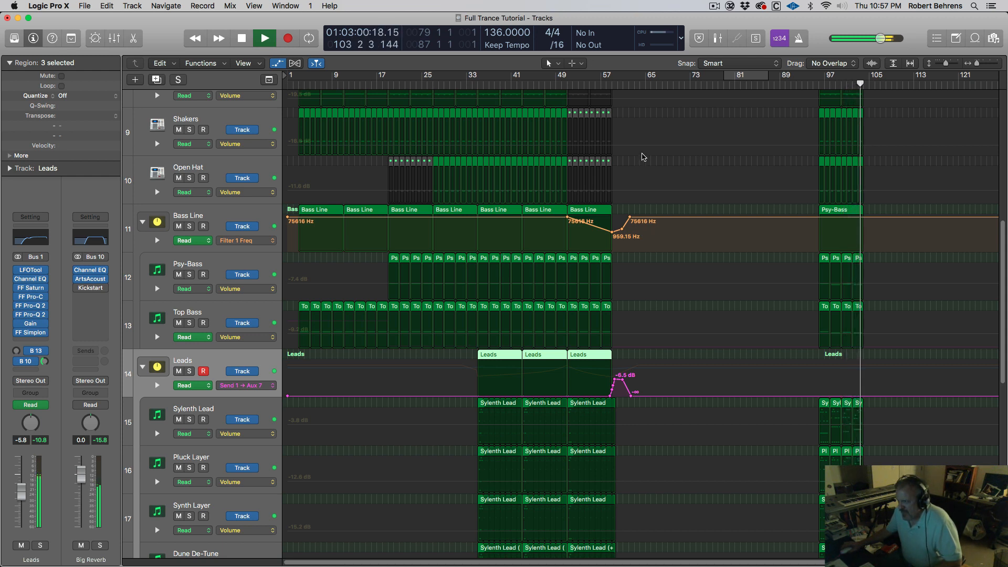
{"action": "left_click", "coordinate": [569, 88]}
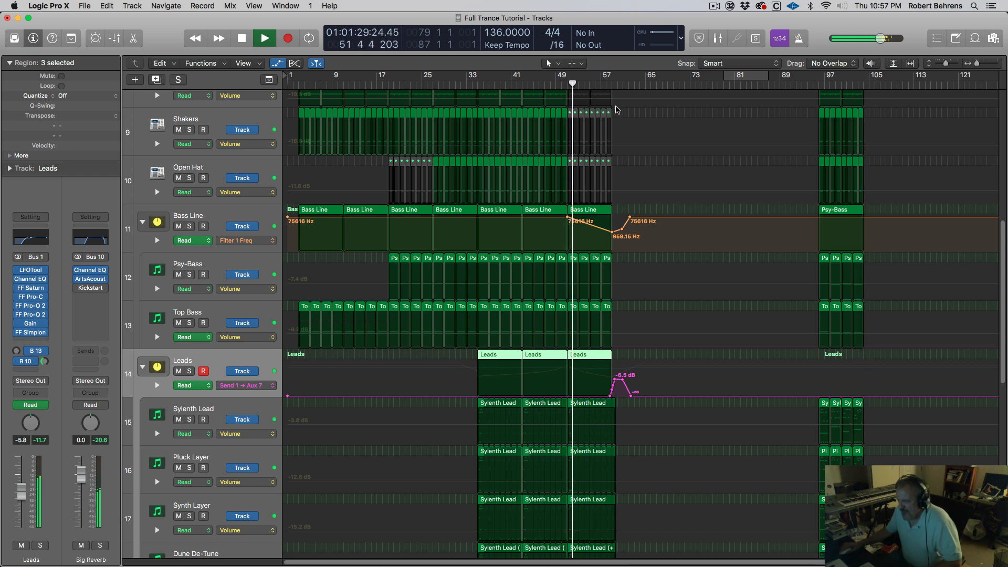
{"action": "key", "text": "space"}
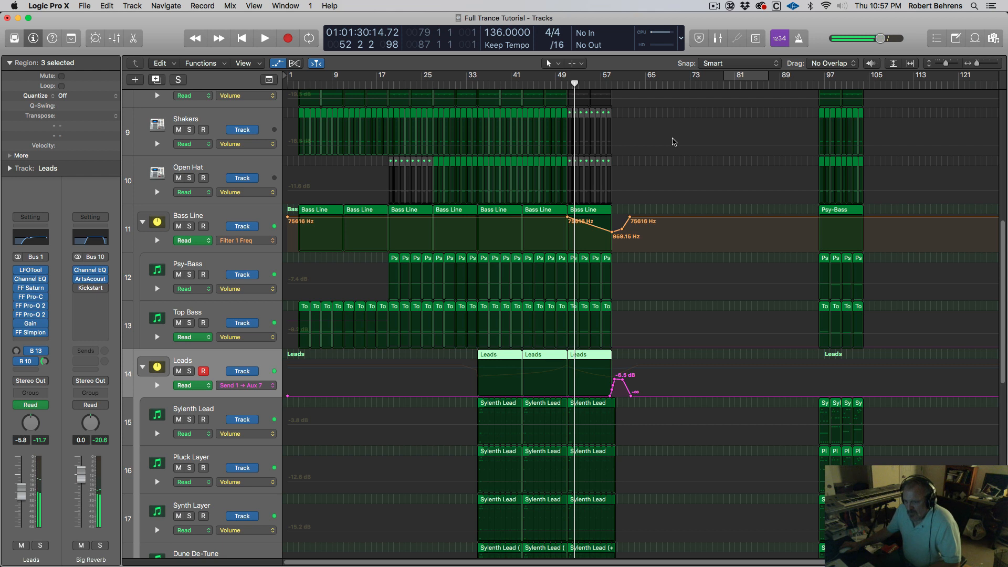
Step: Select the Psy-Bass track, play the full mix from bar 19, and hide the track automation to view all tracks
{"action": "left_click", "coordinate": [226, 262]}
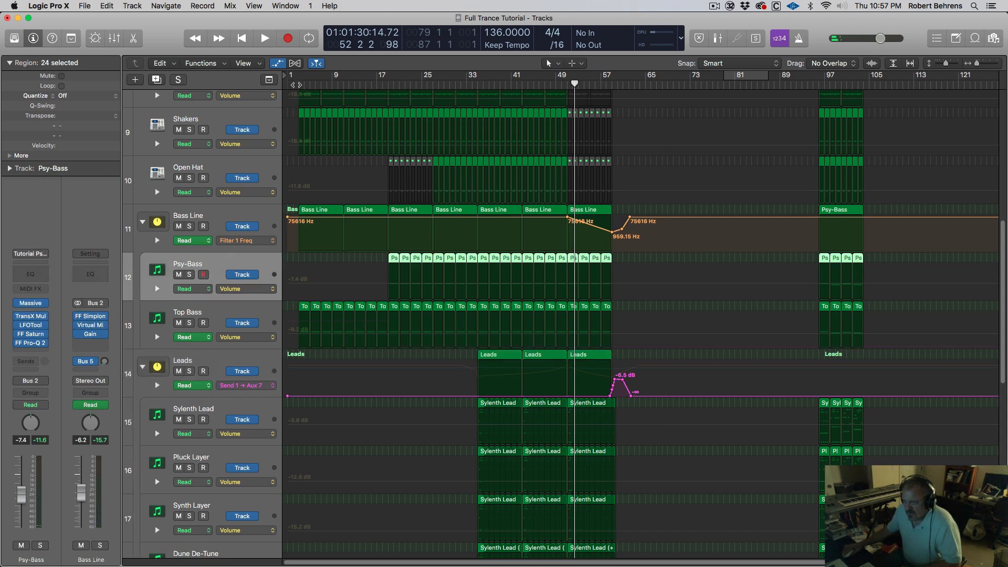
{"action": "left_click", "coordinate": [298, 84]}
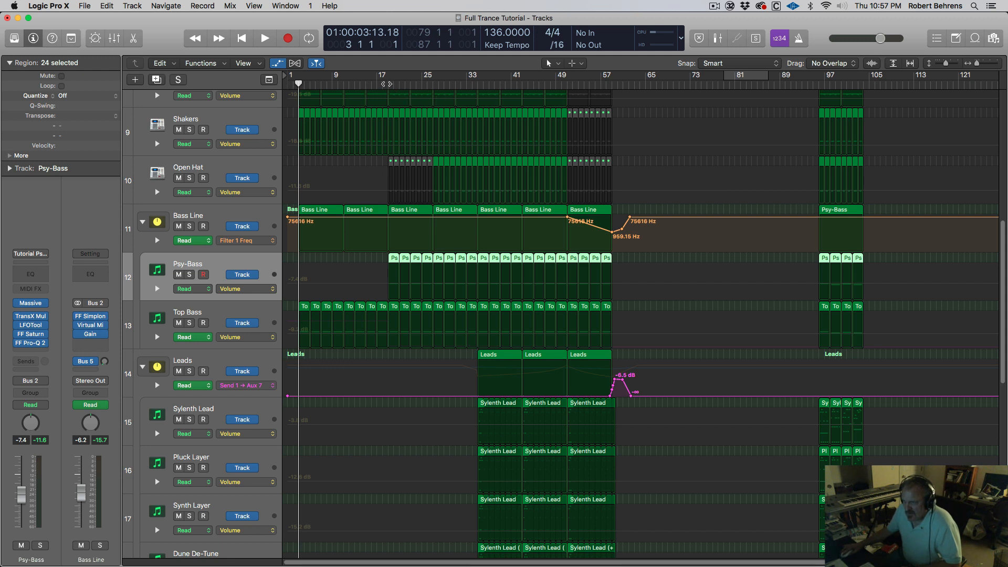
{"action": "left_click", "coordinate": [386, 84]}
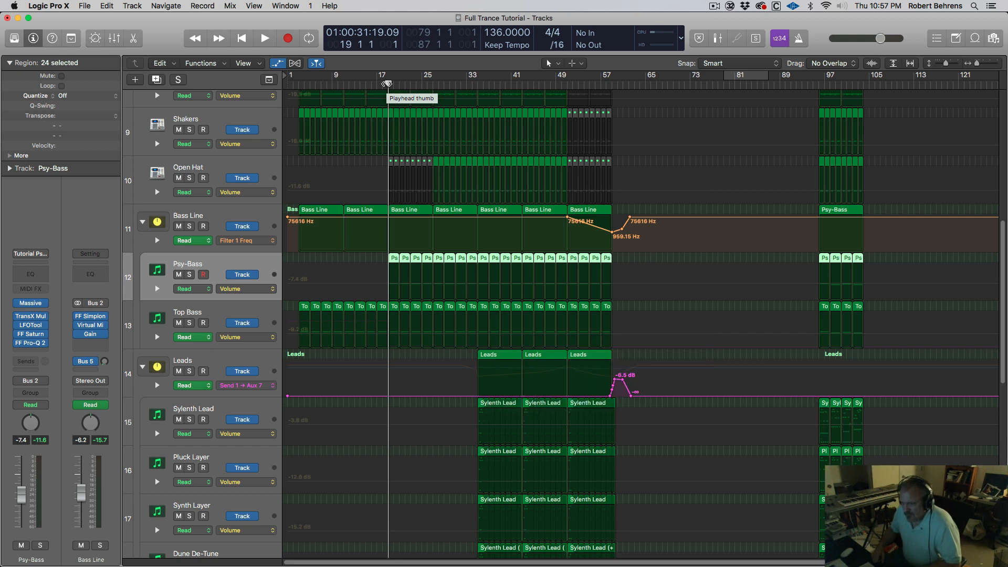
{"action": "key", "text": "space"}
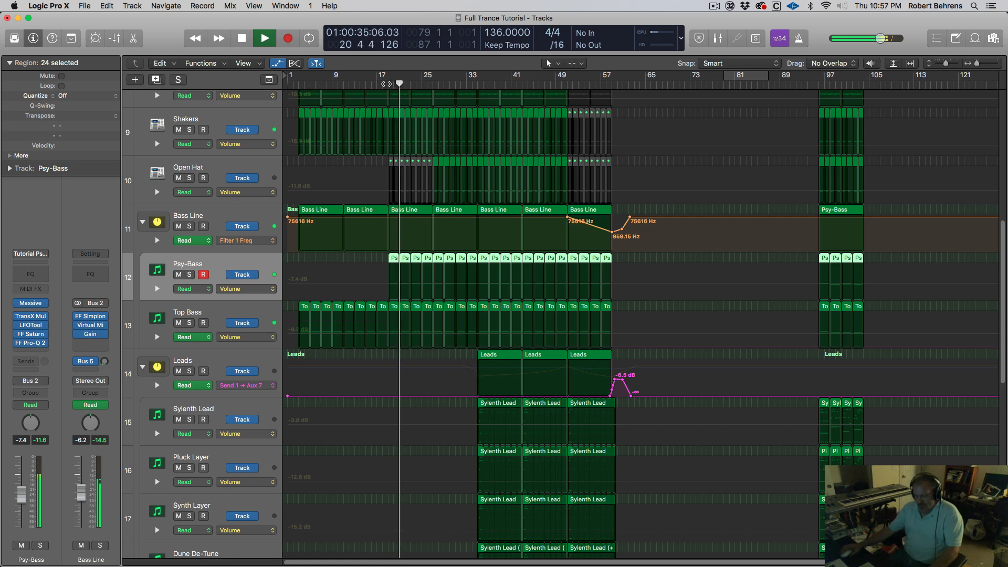
{"action": "key", "text": "a"}
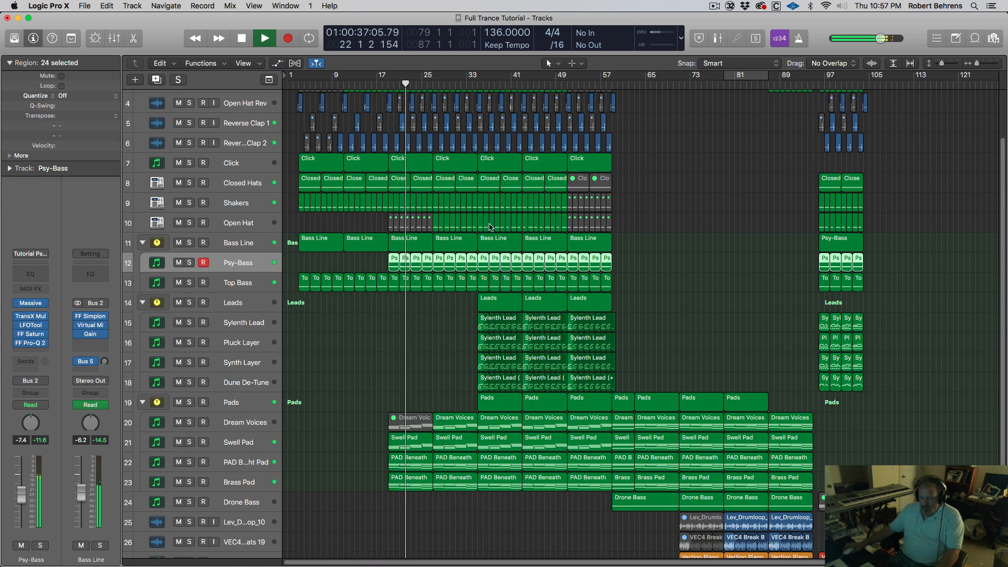
{"action": "scroll", "coordinate": [493, 227], "scroll_direction": "down", "scroll_amount": 3}
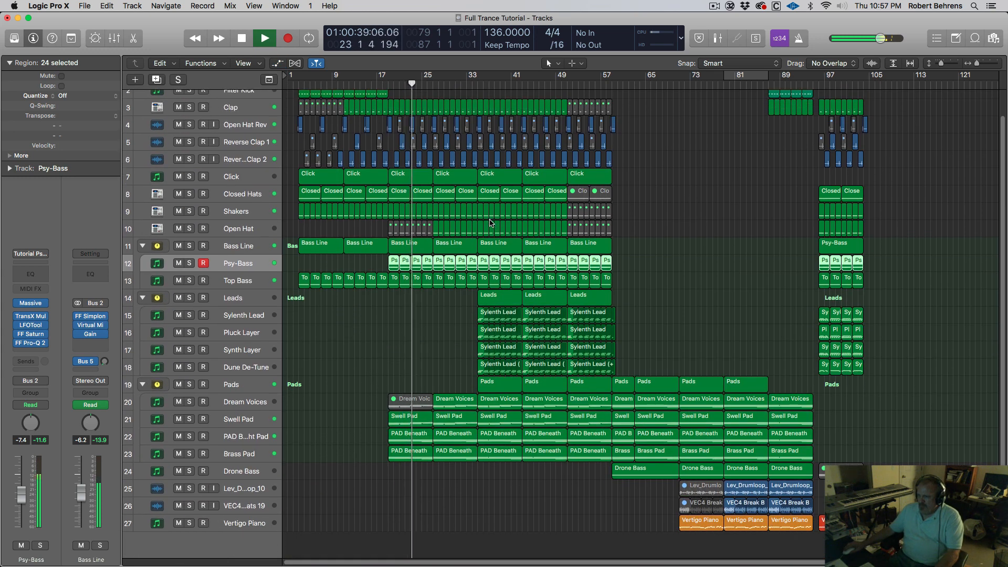
{"action": "scroll", "coordinate": [491, 226], "scroll_direction": "down", "scroll_amount": 2}
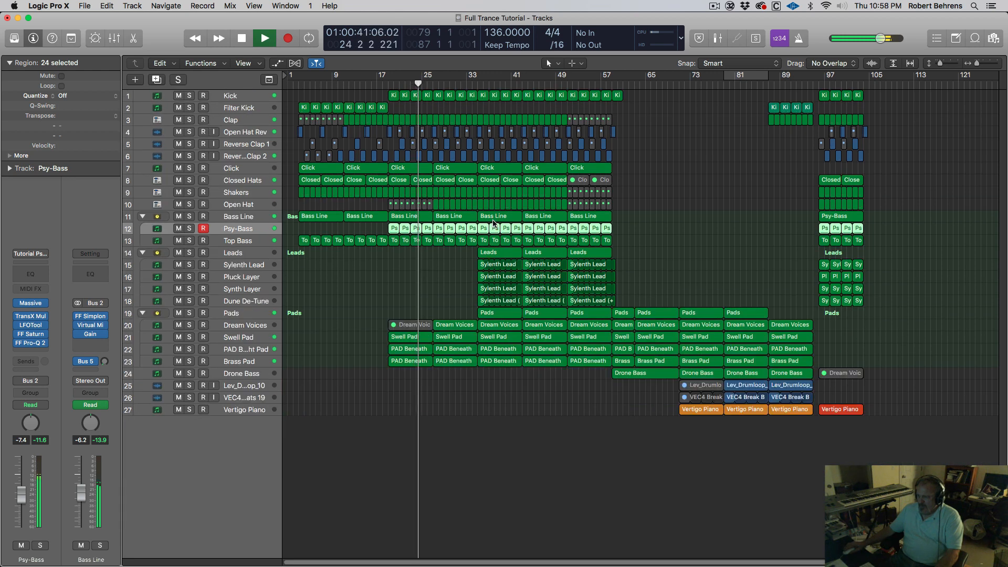
{"action": "scroll", "coordinate": [492, 222], "scroll_direction": "up", "scroll_amount": 2}
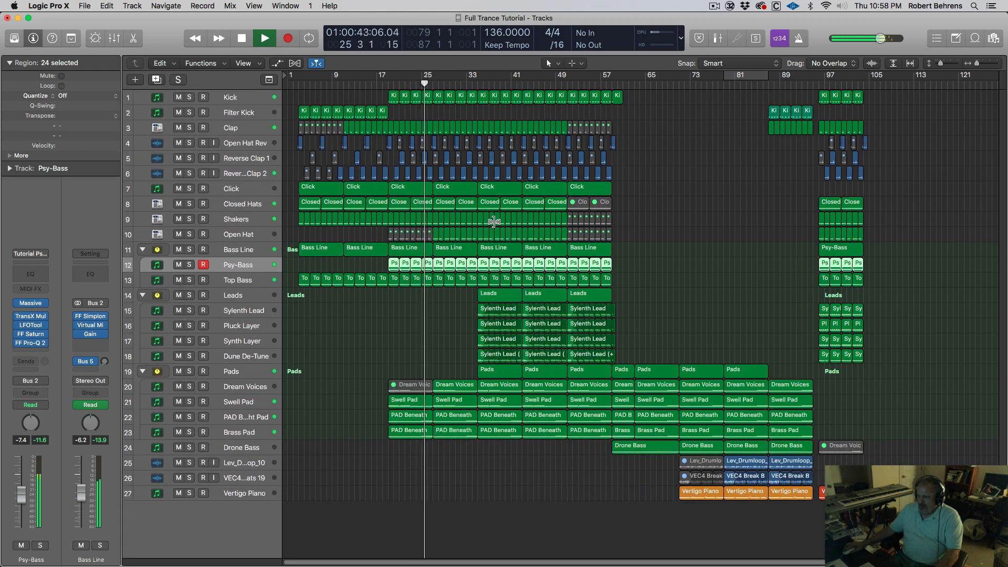
{"action": "scroll", "coordinate": [494, 222], "scroll_direction": "up", "scroll_amount": 2}
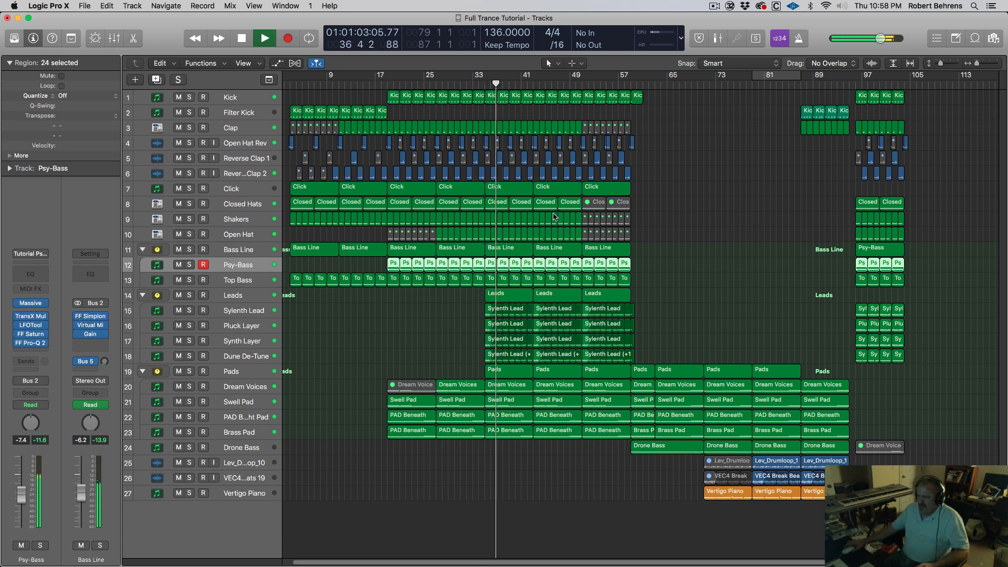
Step: Show the Leads' Filter 1 Freq automation, raise the point at the first Leads region's start to 1268.1 Hz, and hide the automation again
{"action": "left_click", "coordinate": [238, 295]}
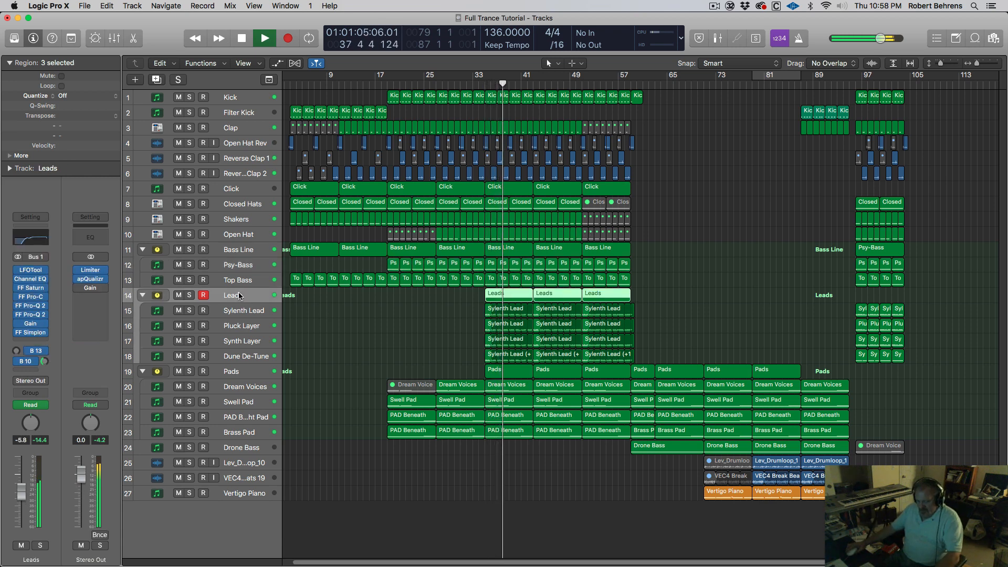
{"action": "key", "text": "a"}
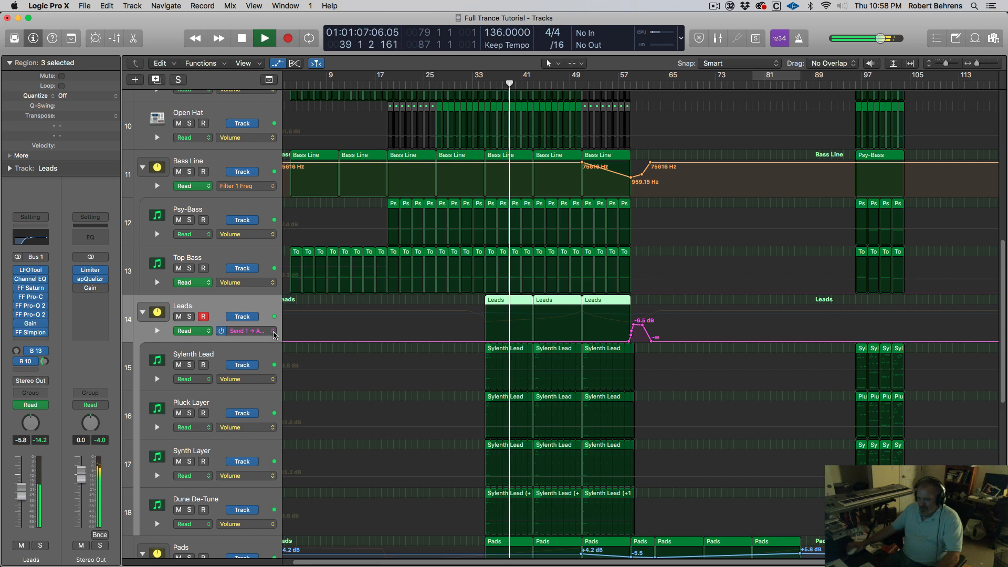
{"action": "left_click", "coordinate": [246, 331]}
{"action": "left_click", "coordinate": [296, 344]}
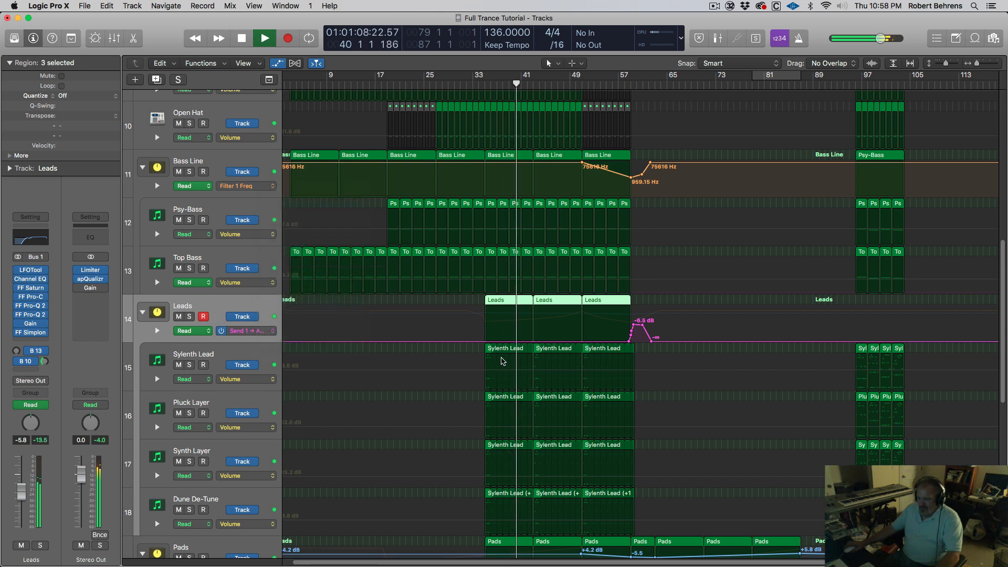
{"action": "left_click_drag", "start_coordinate": [485, 326], "coordinate": [485, 321]}
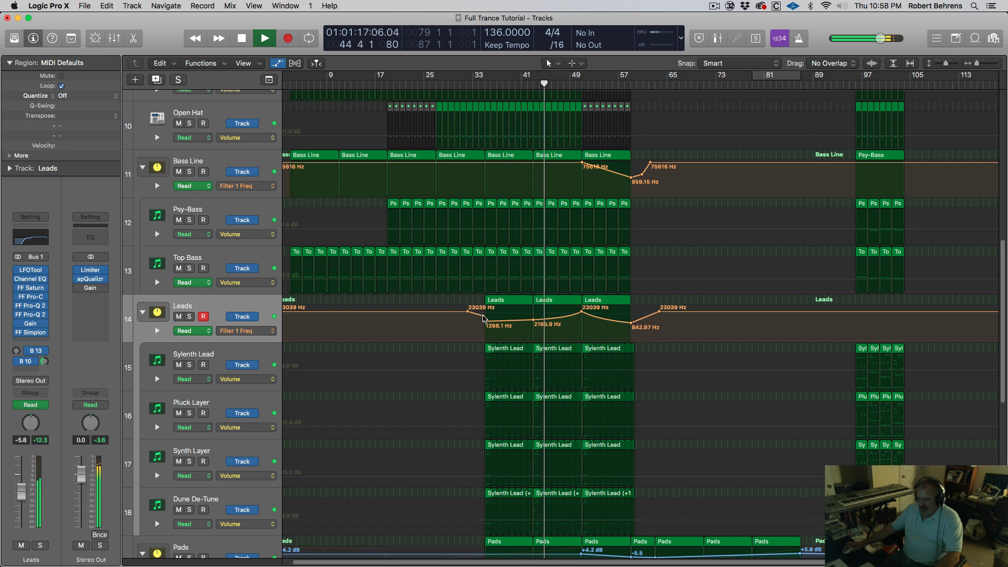
{"action": "left_click", "coordinate": [485, 321]}
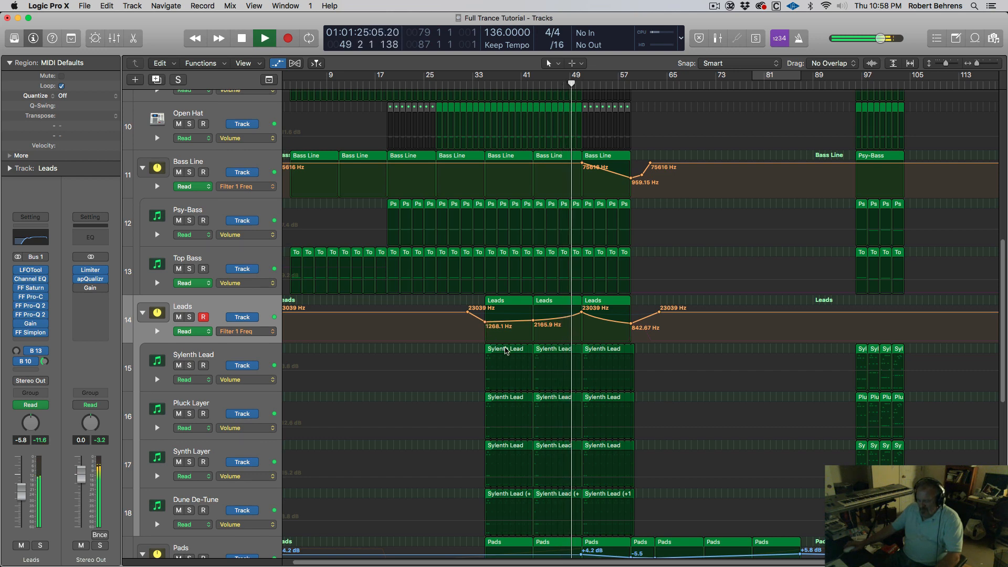
{"action": "key", "text": "a"}
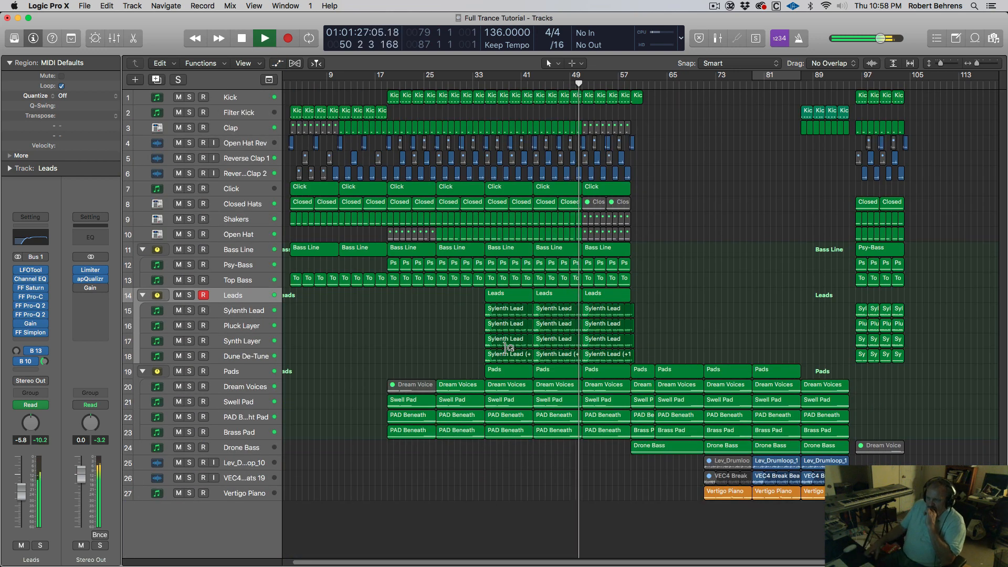